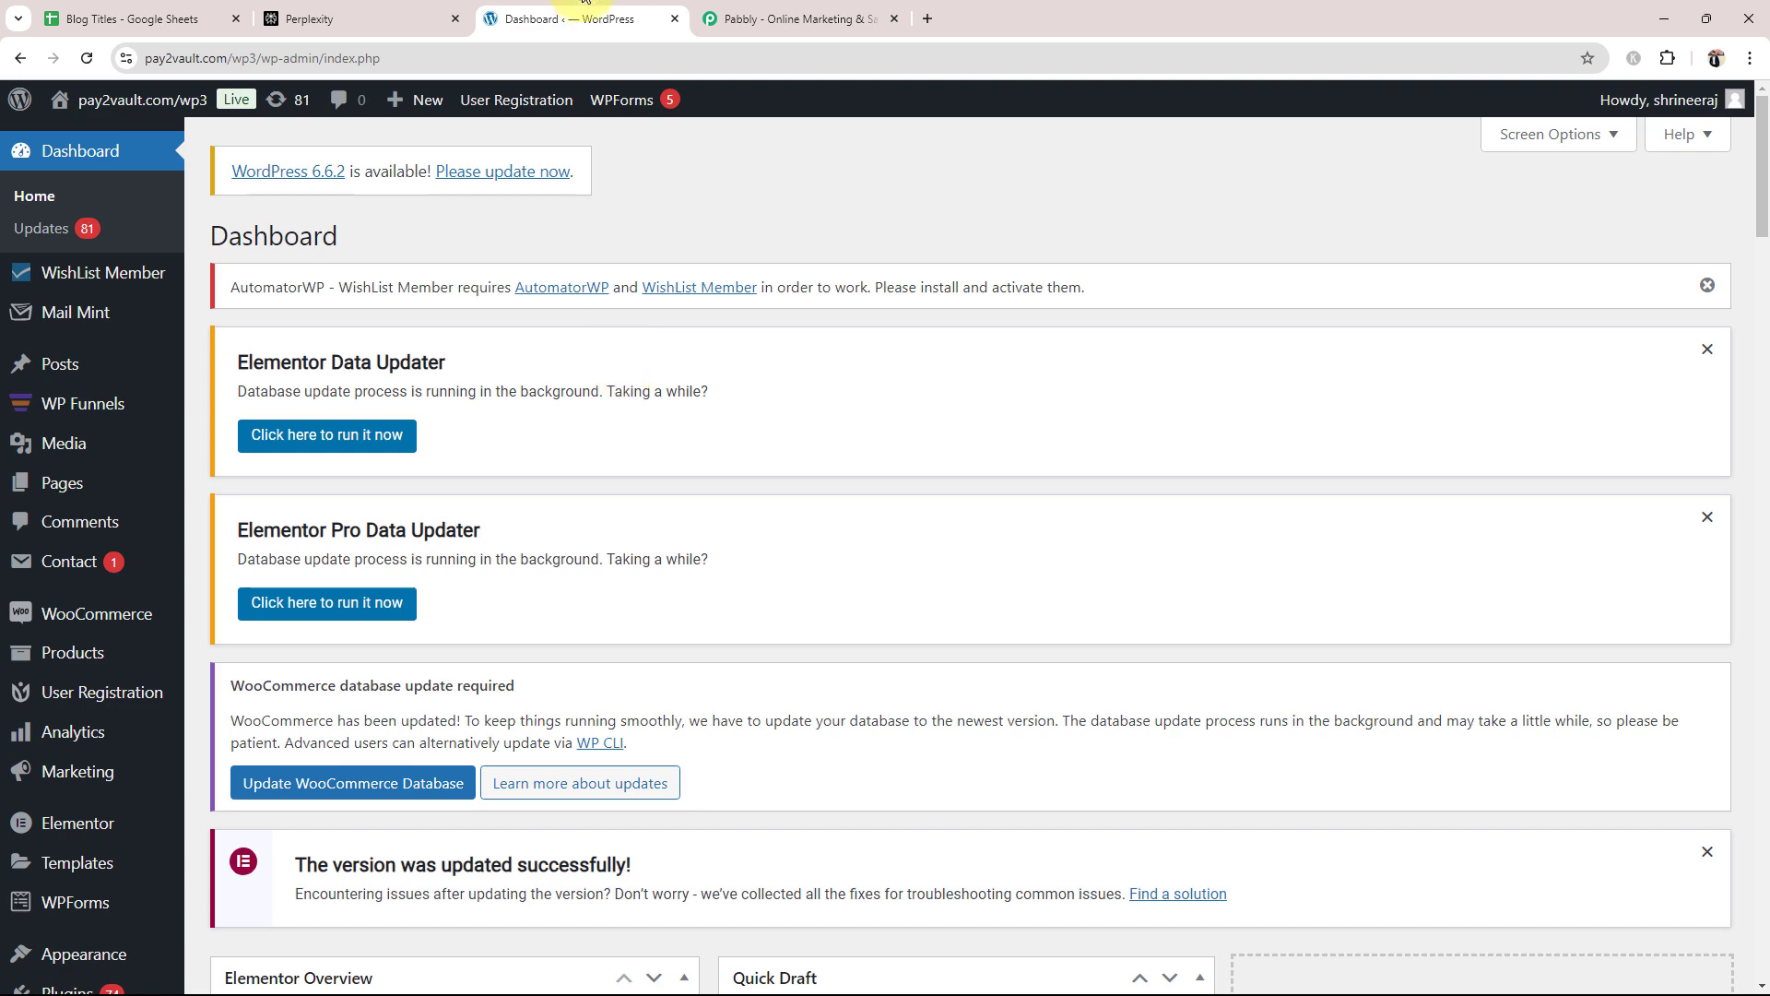
{"action": "left_click", "coordinate": [351, 18]}
{"action": "left_click", "coordinate": [147, 11]}
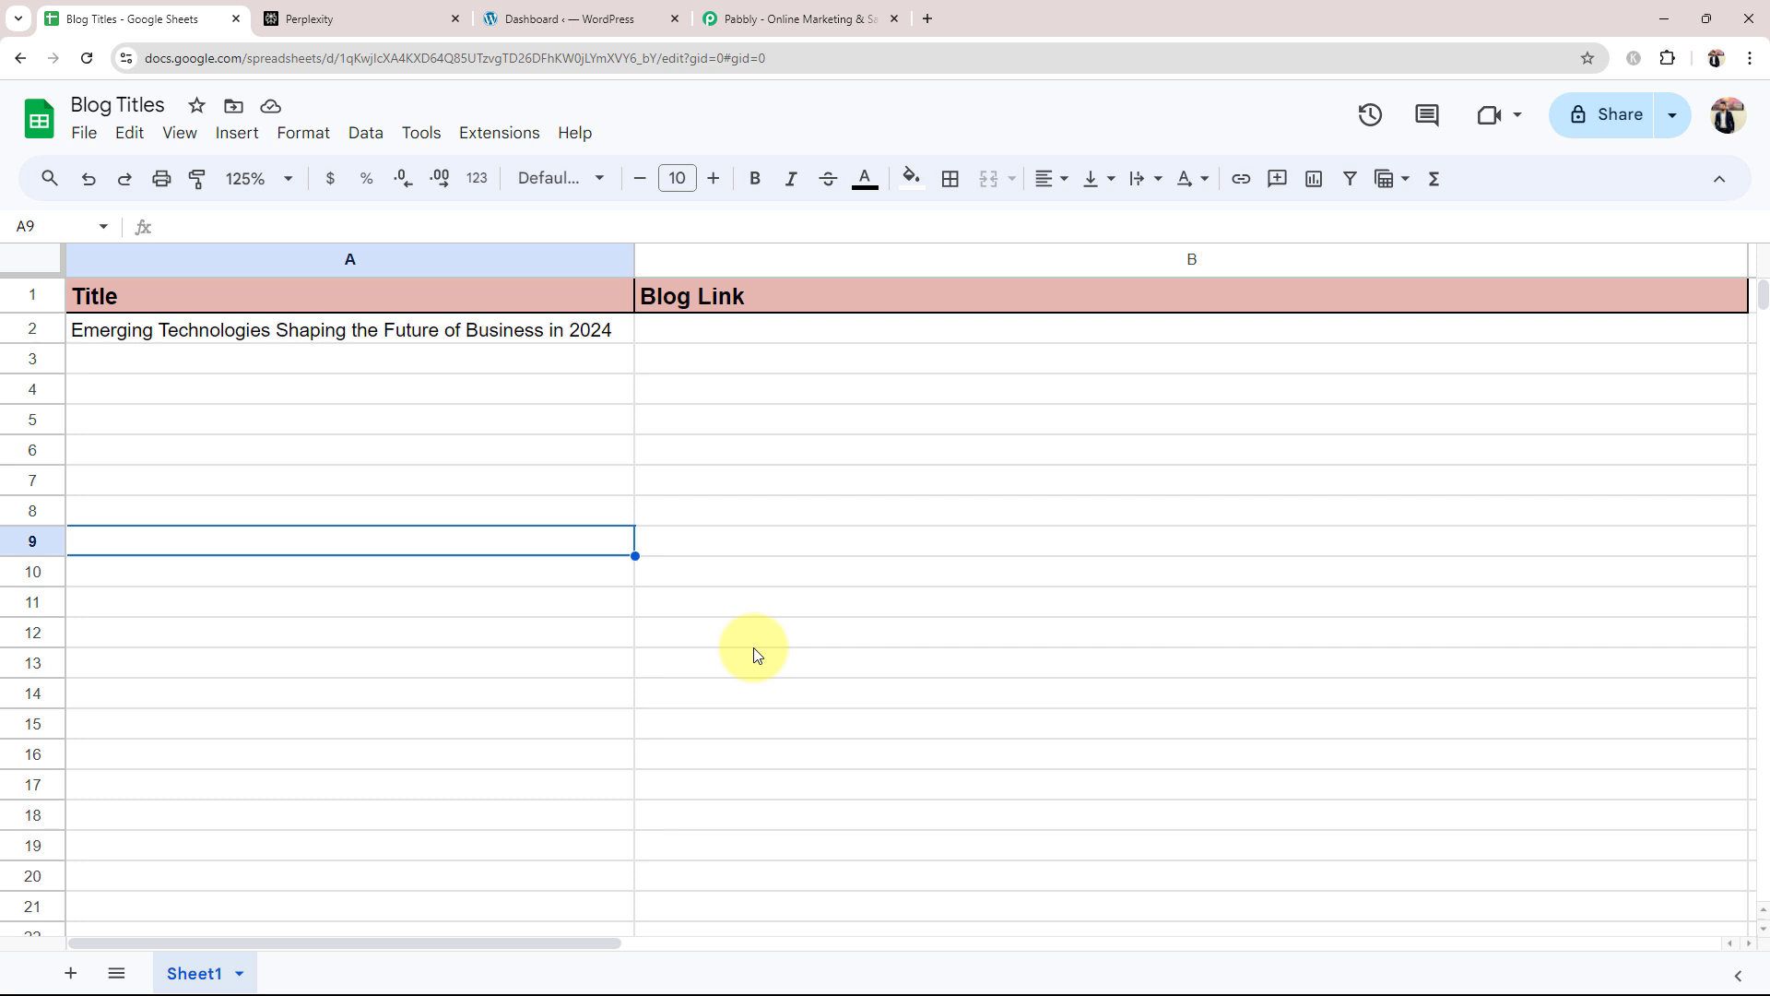
Step: Switch to the Pabbly website, dismiss the discount offer, sign in and open Pabbly Connect
{"action": "left_click", "coordinate": [782, 17]}
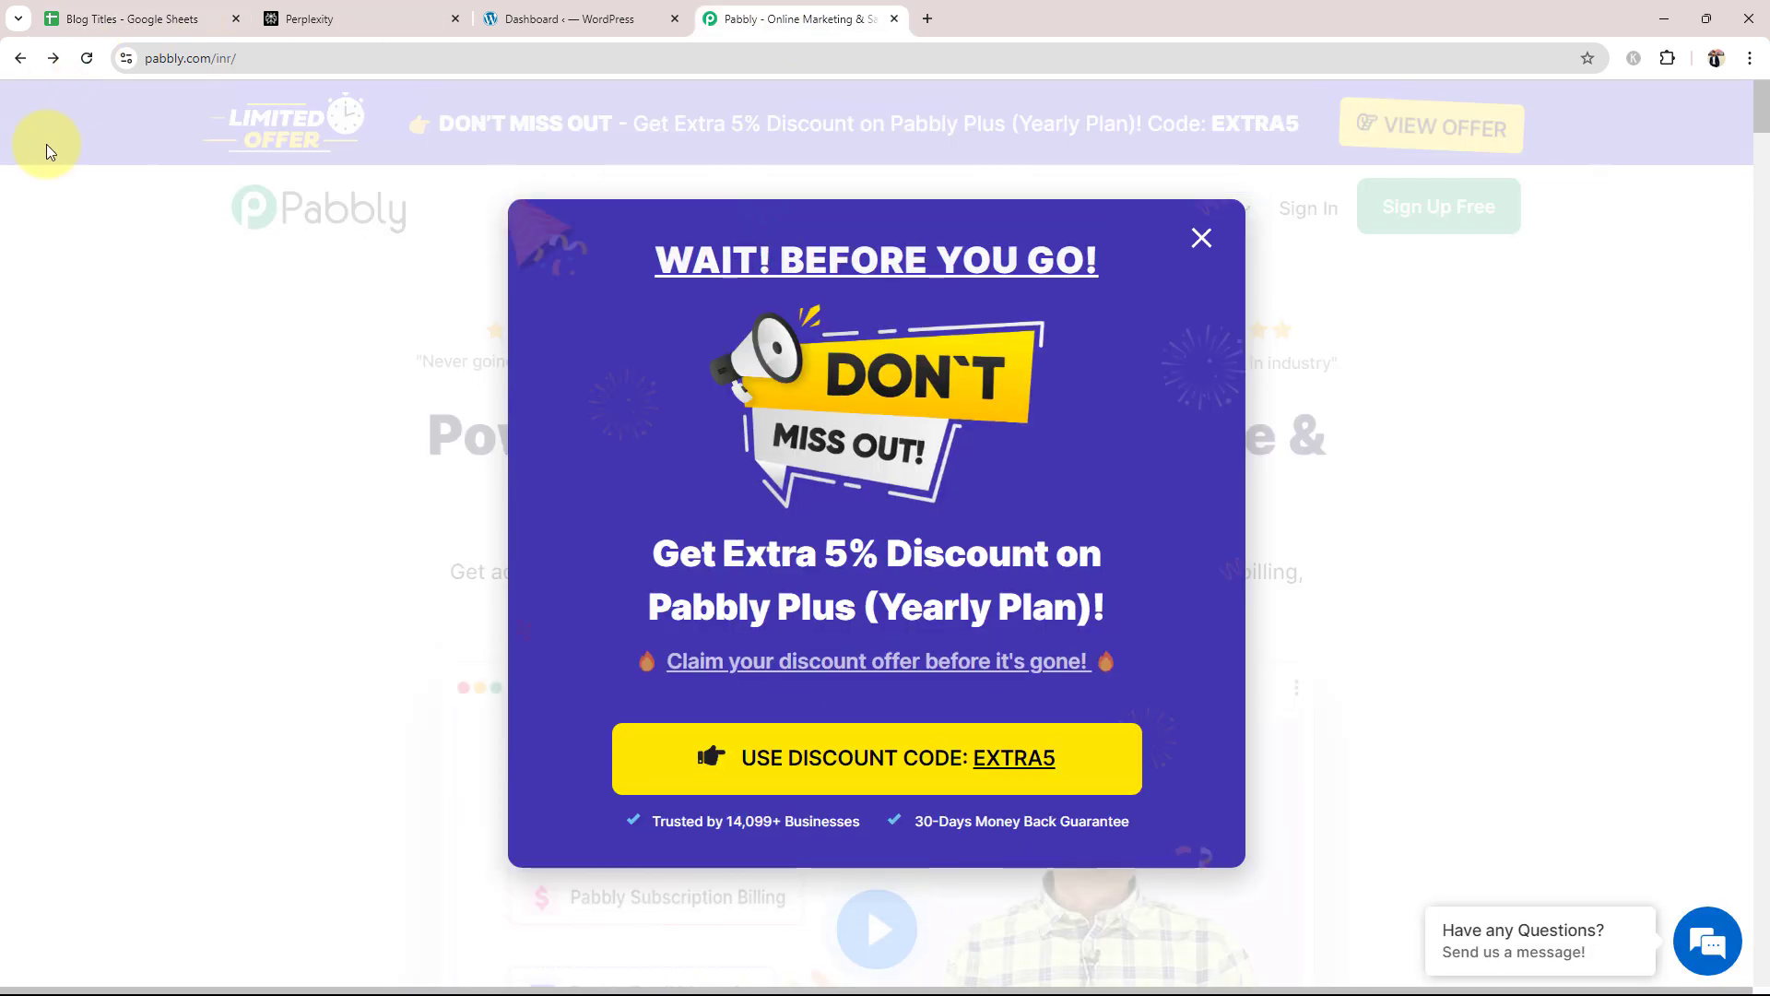
{"action": "left_click", "coordinate": [1201, 237]}
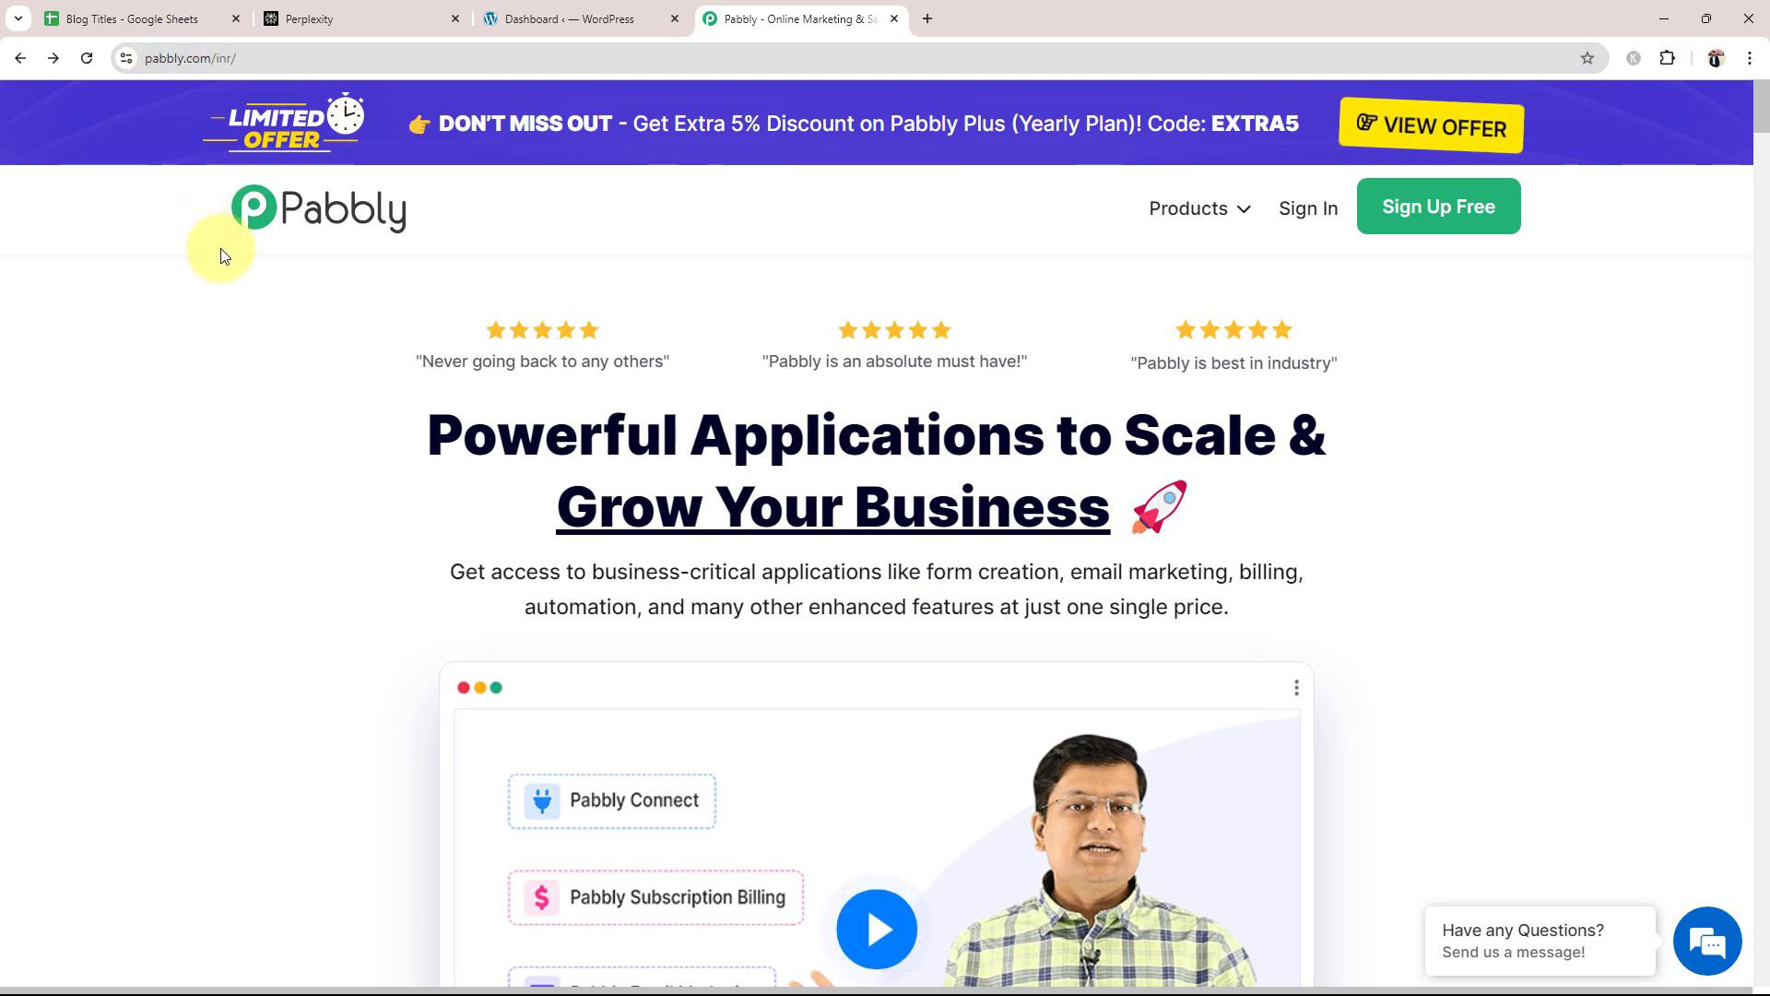
{"action": "key", "text": "ctrl+a"}
{"action": "left_click", "coordinate": [1441, 790]}
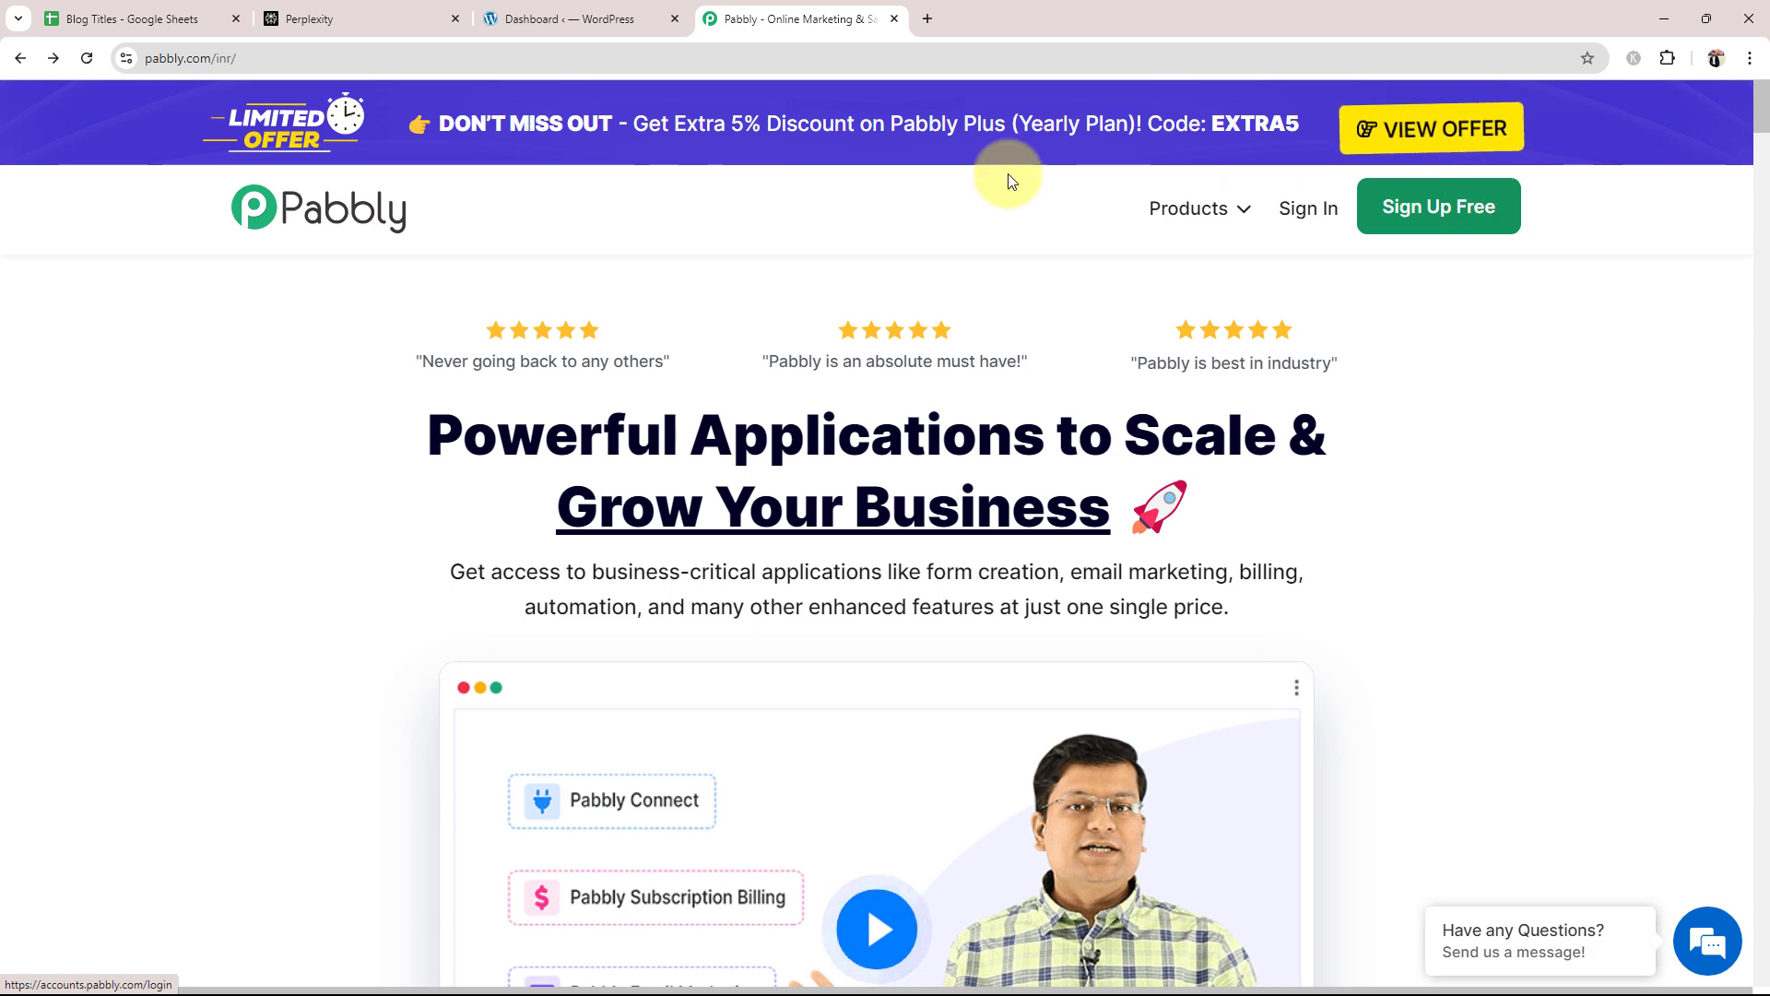
{"action": "left_click", "coordinate": [1283, 211]}
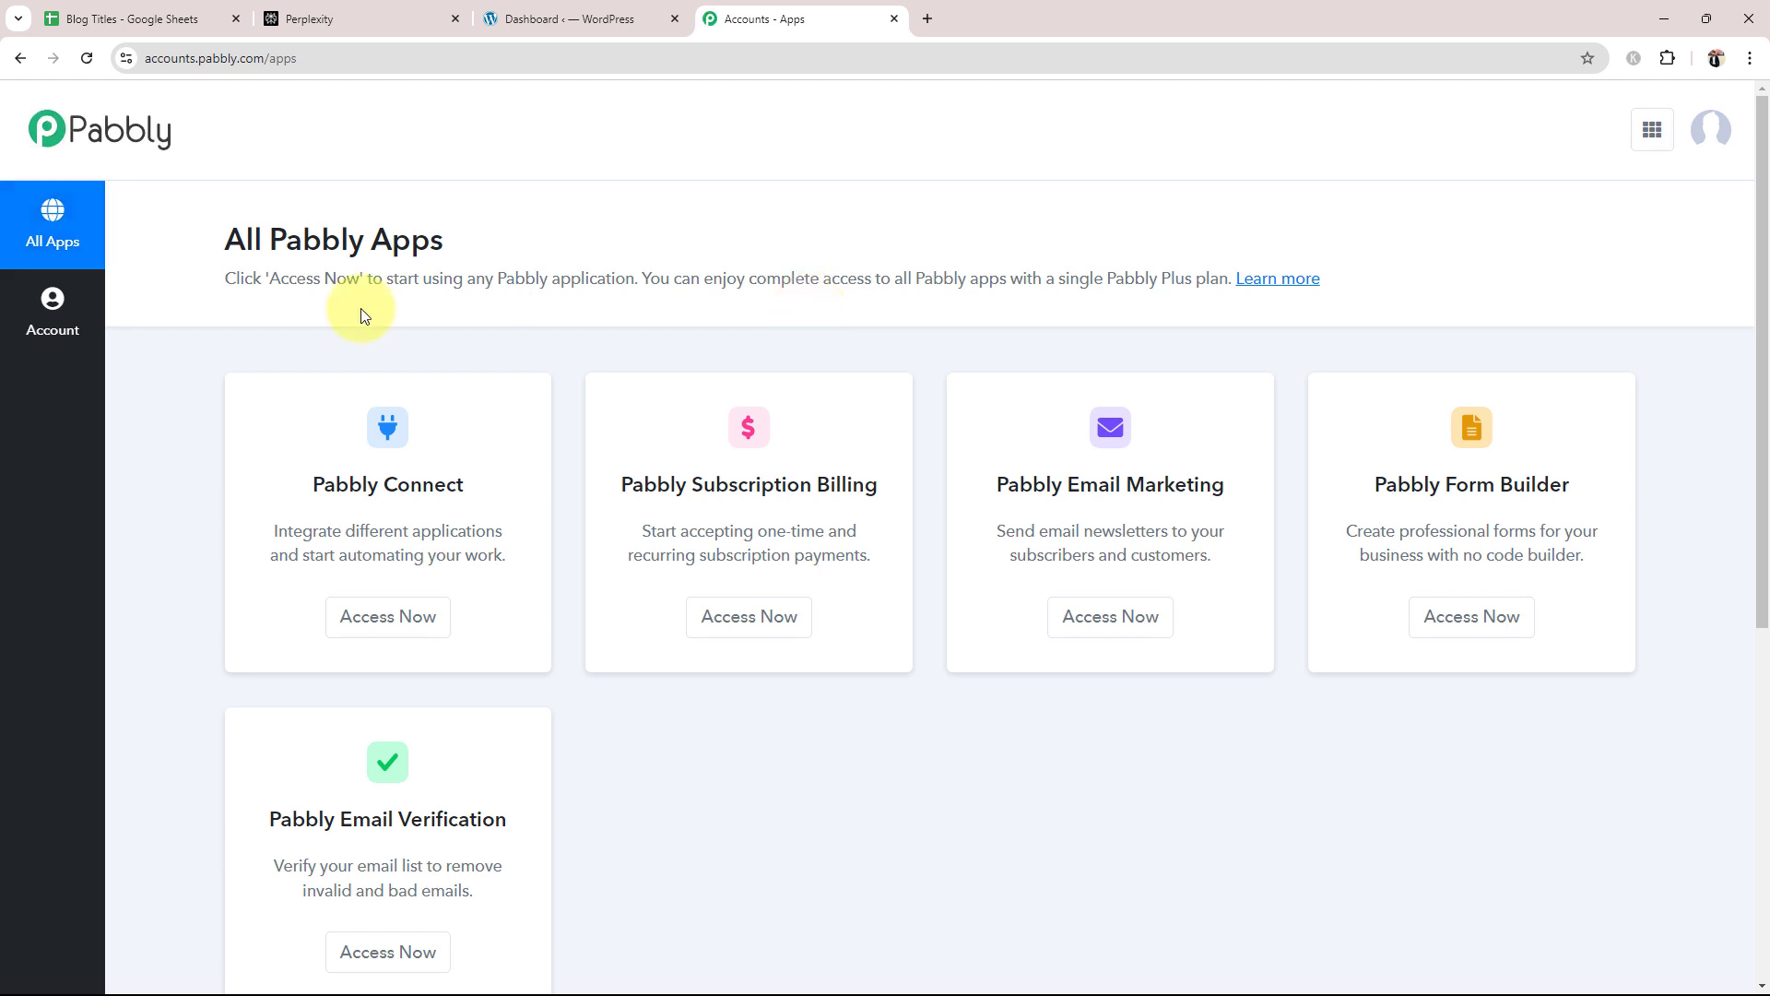
{"action": "left_click_drag", "start_coordinate": [276, 487], "coordinate": [593, 477]}
{"action": "left_click", "coordinate": [437, 613]}
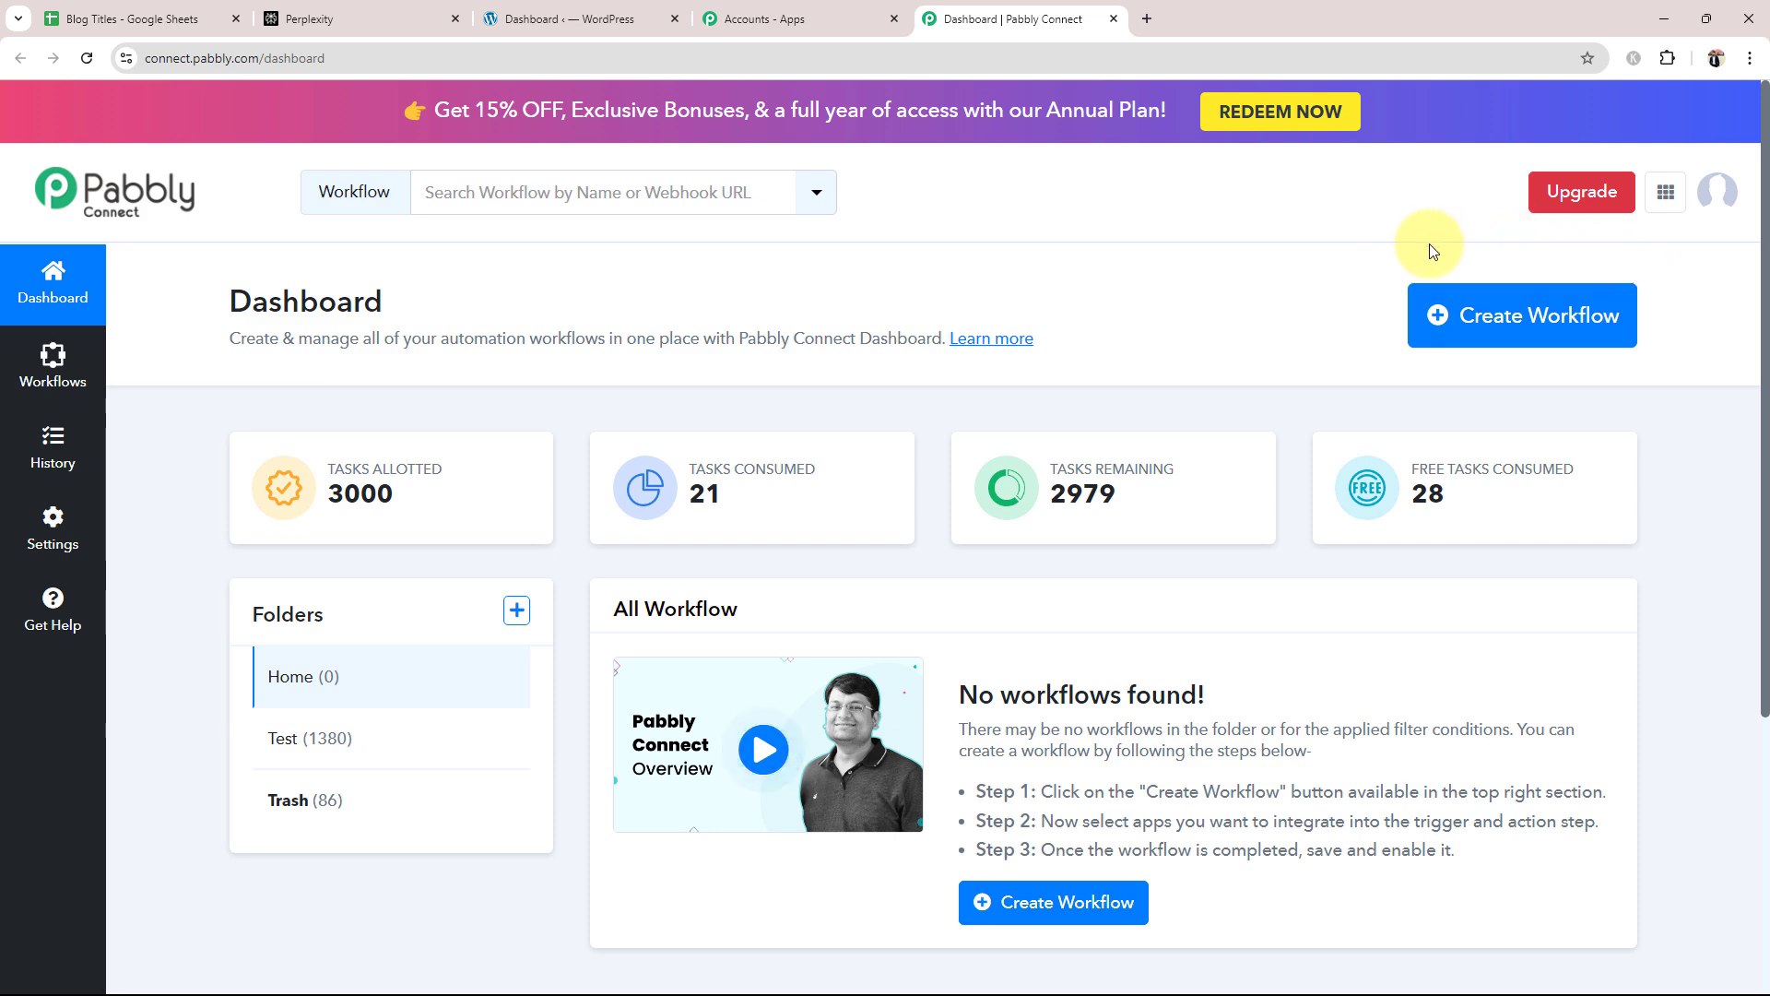
Step: Create a workflow named "Generate 100% Unique Articles using Perplexity AI" in the Home folder and collapse its trigger section
{"action": "left_click", "coordinate": [1530, 337]}
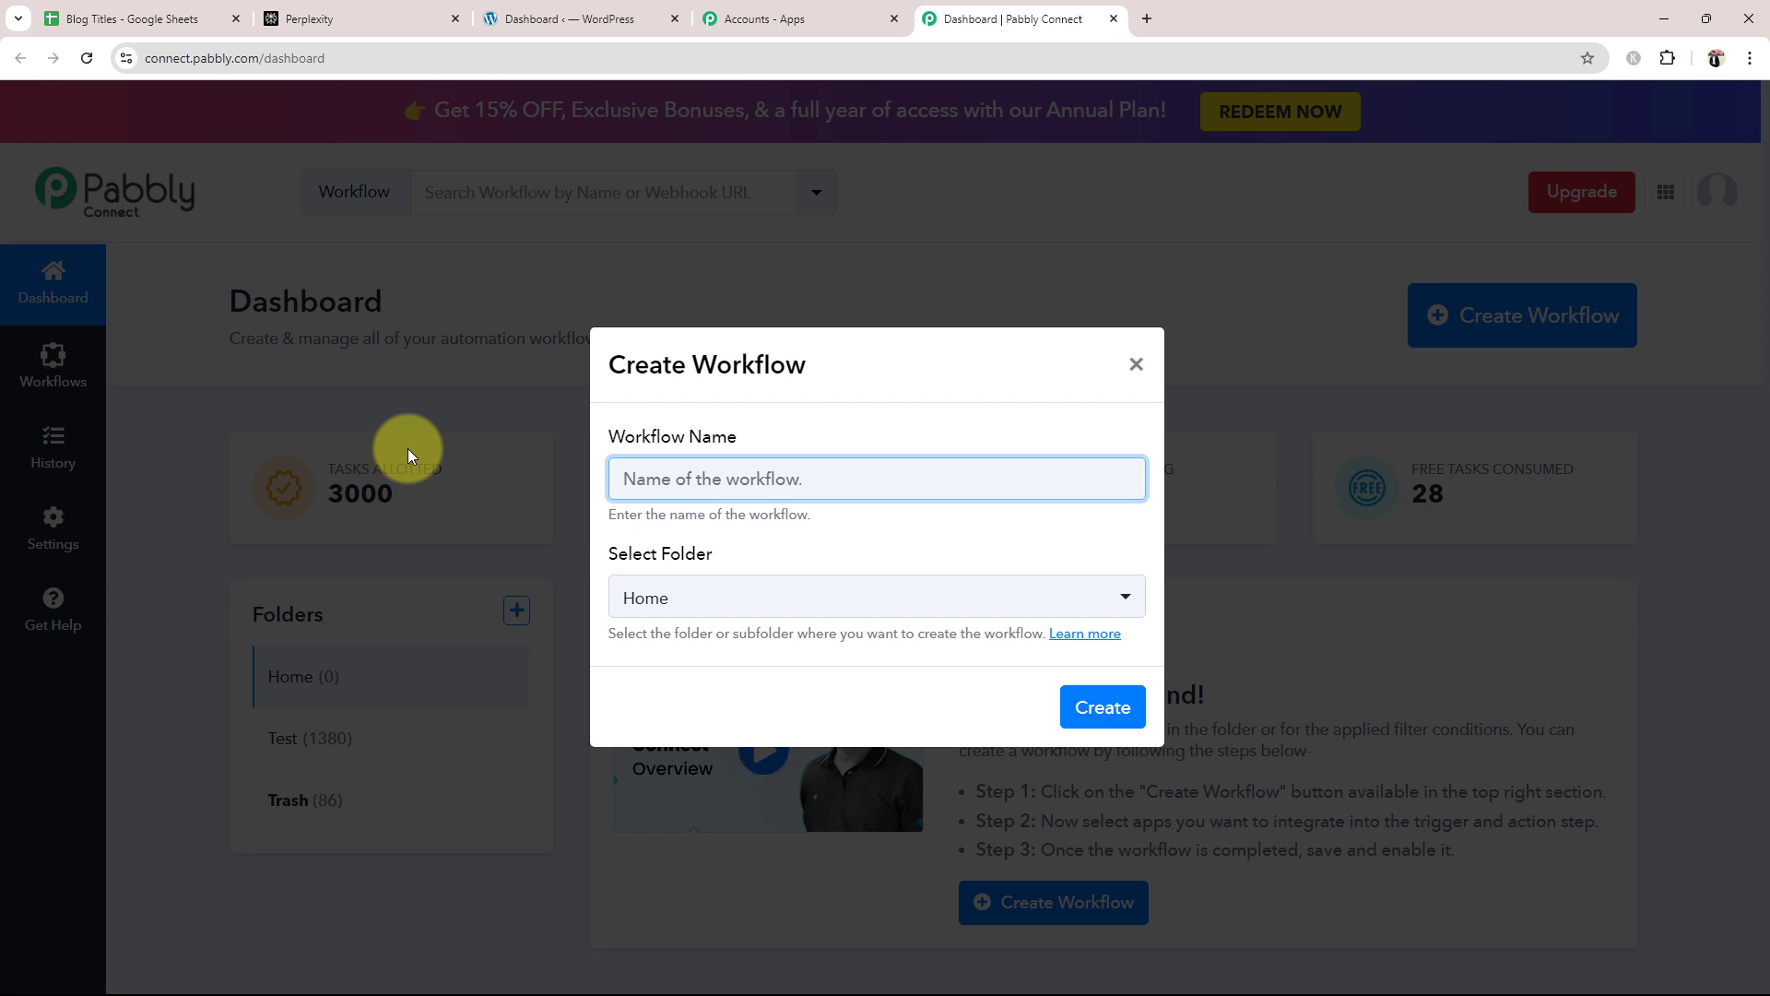
{"action": "type", "text": "Generate 100% Unique Articles using Perplexity AI"}
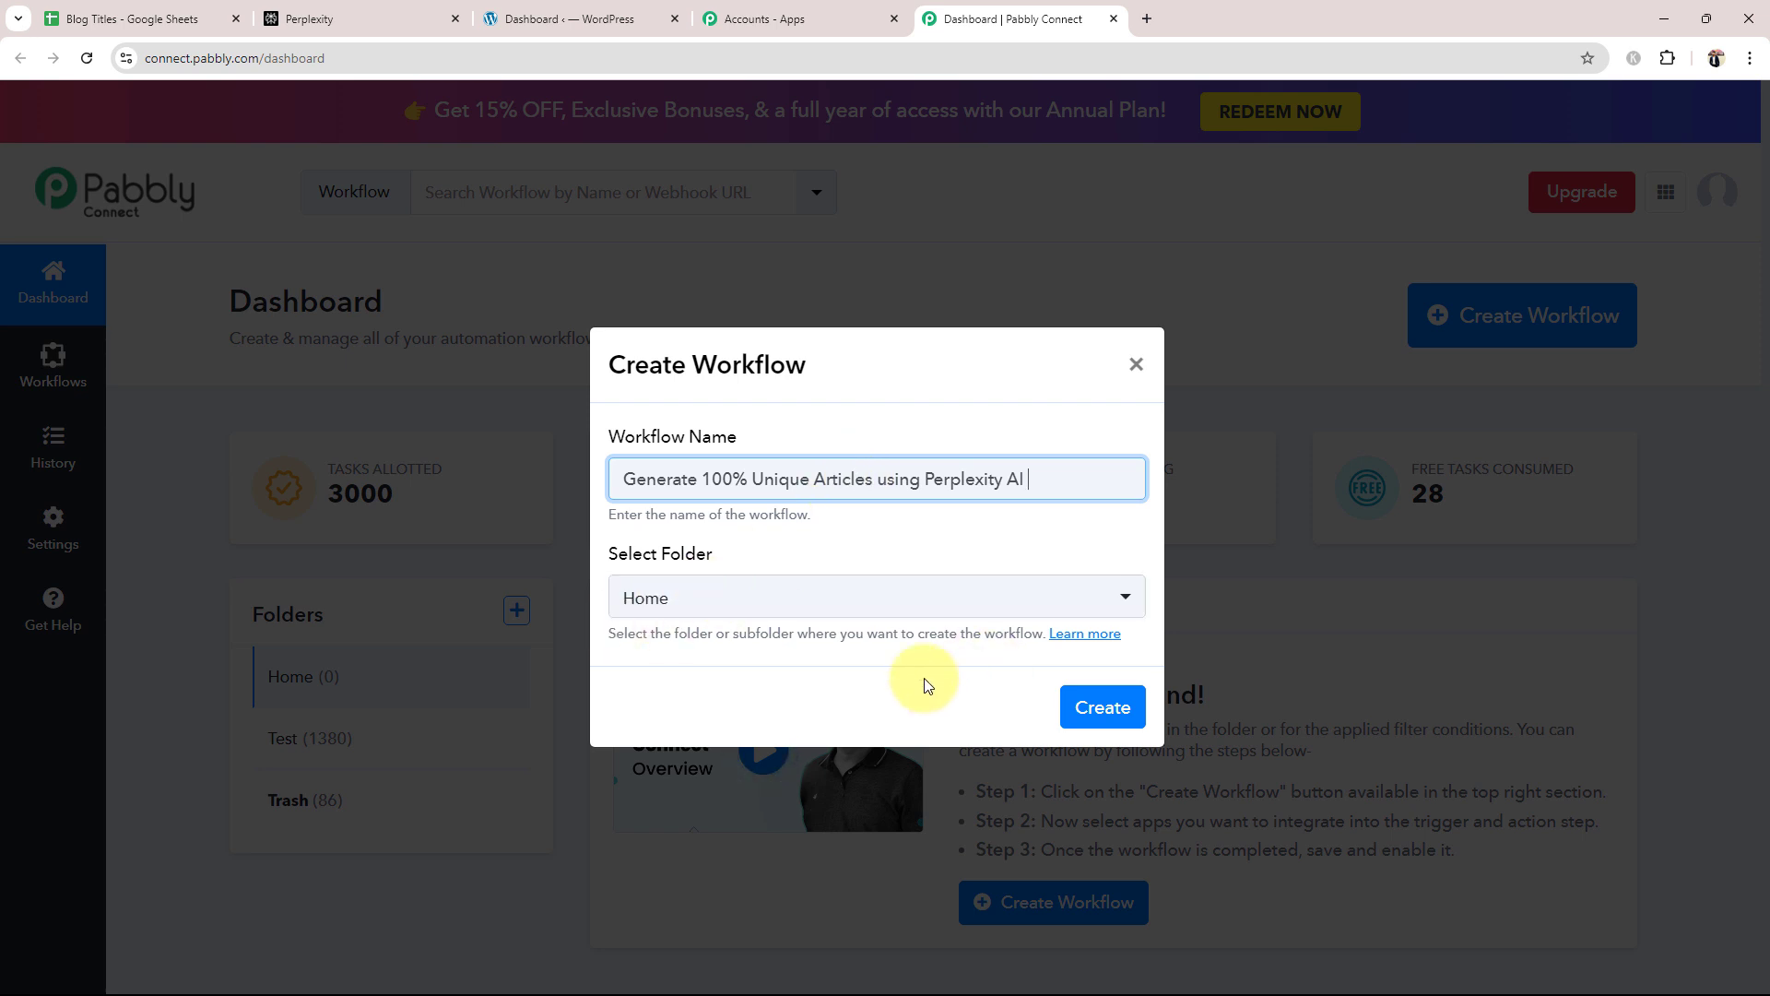
{"action": "left_click", "coordinate": [1102, 705]}
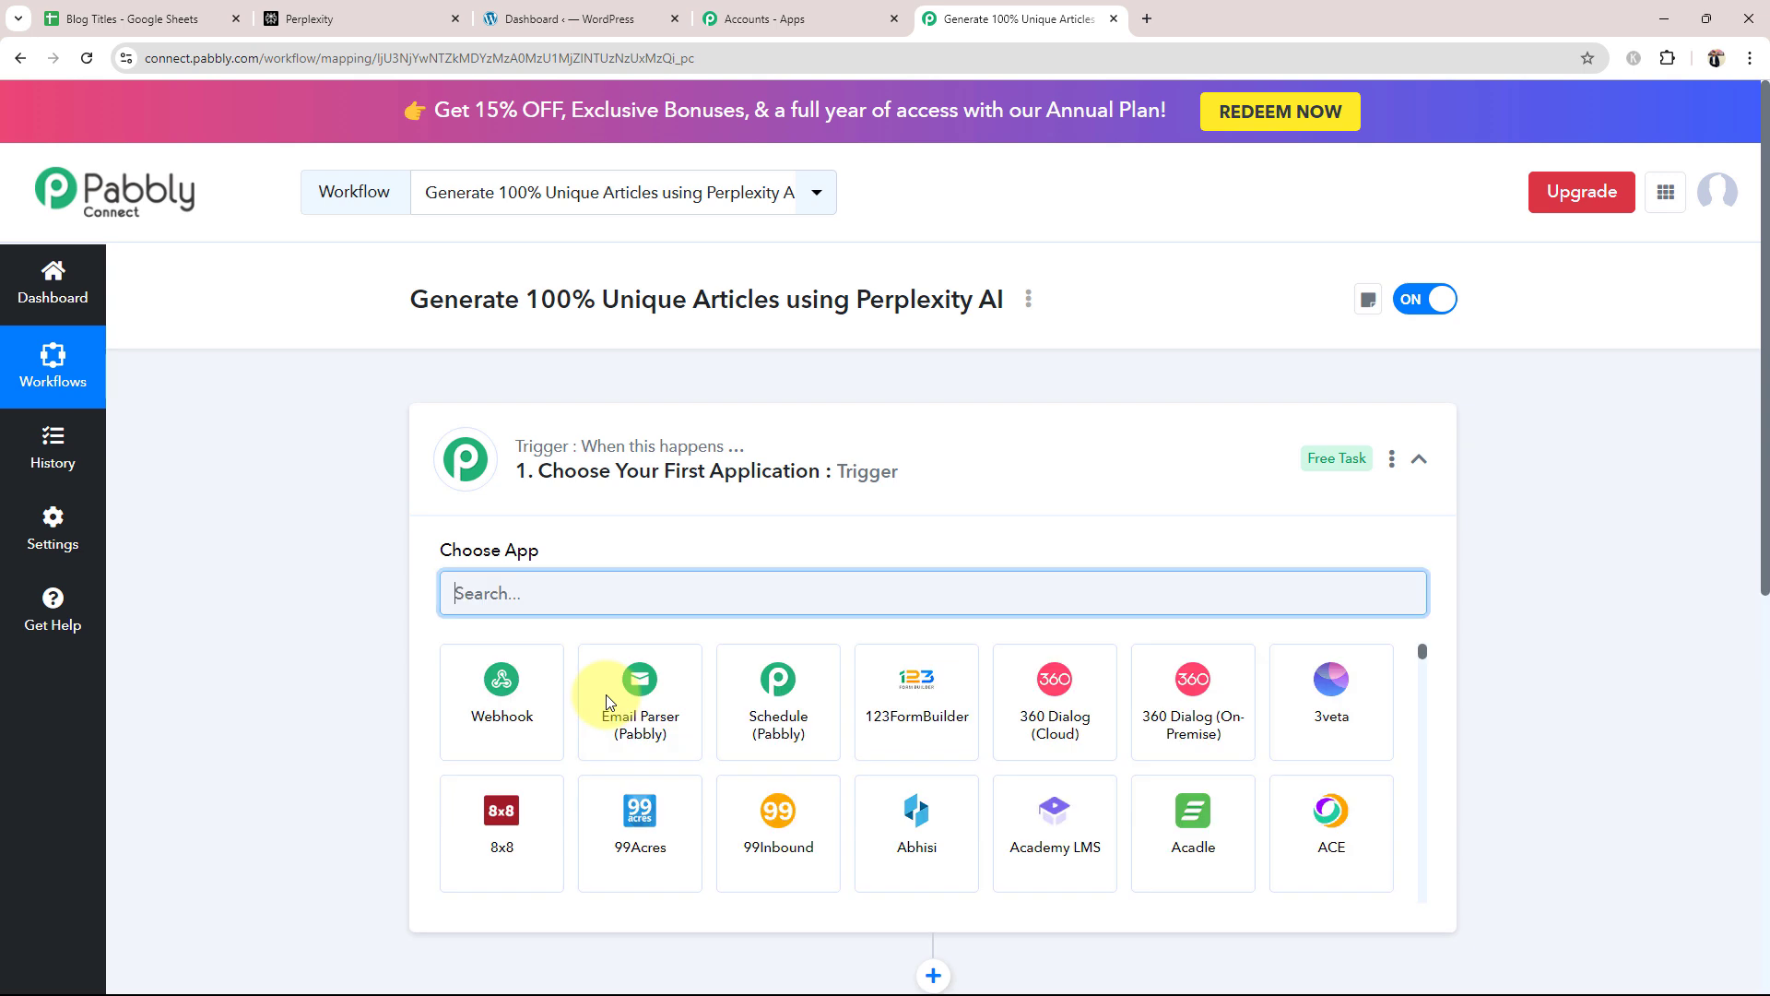
{"action": "left_click", "coordinate": [680, 485]}
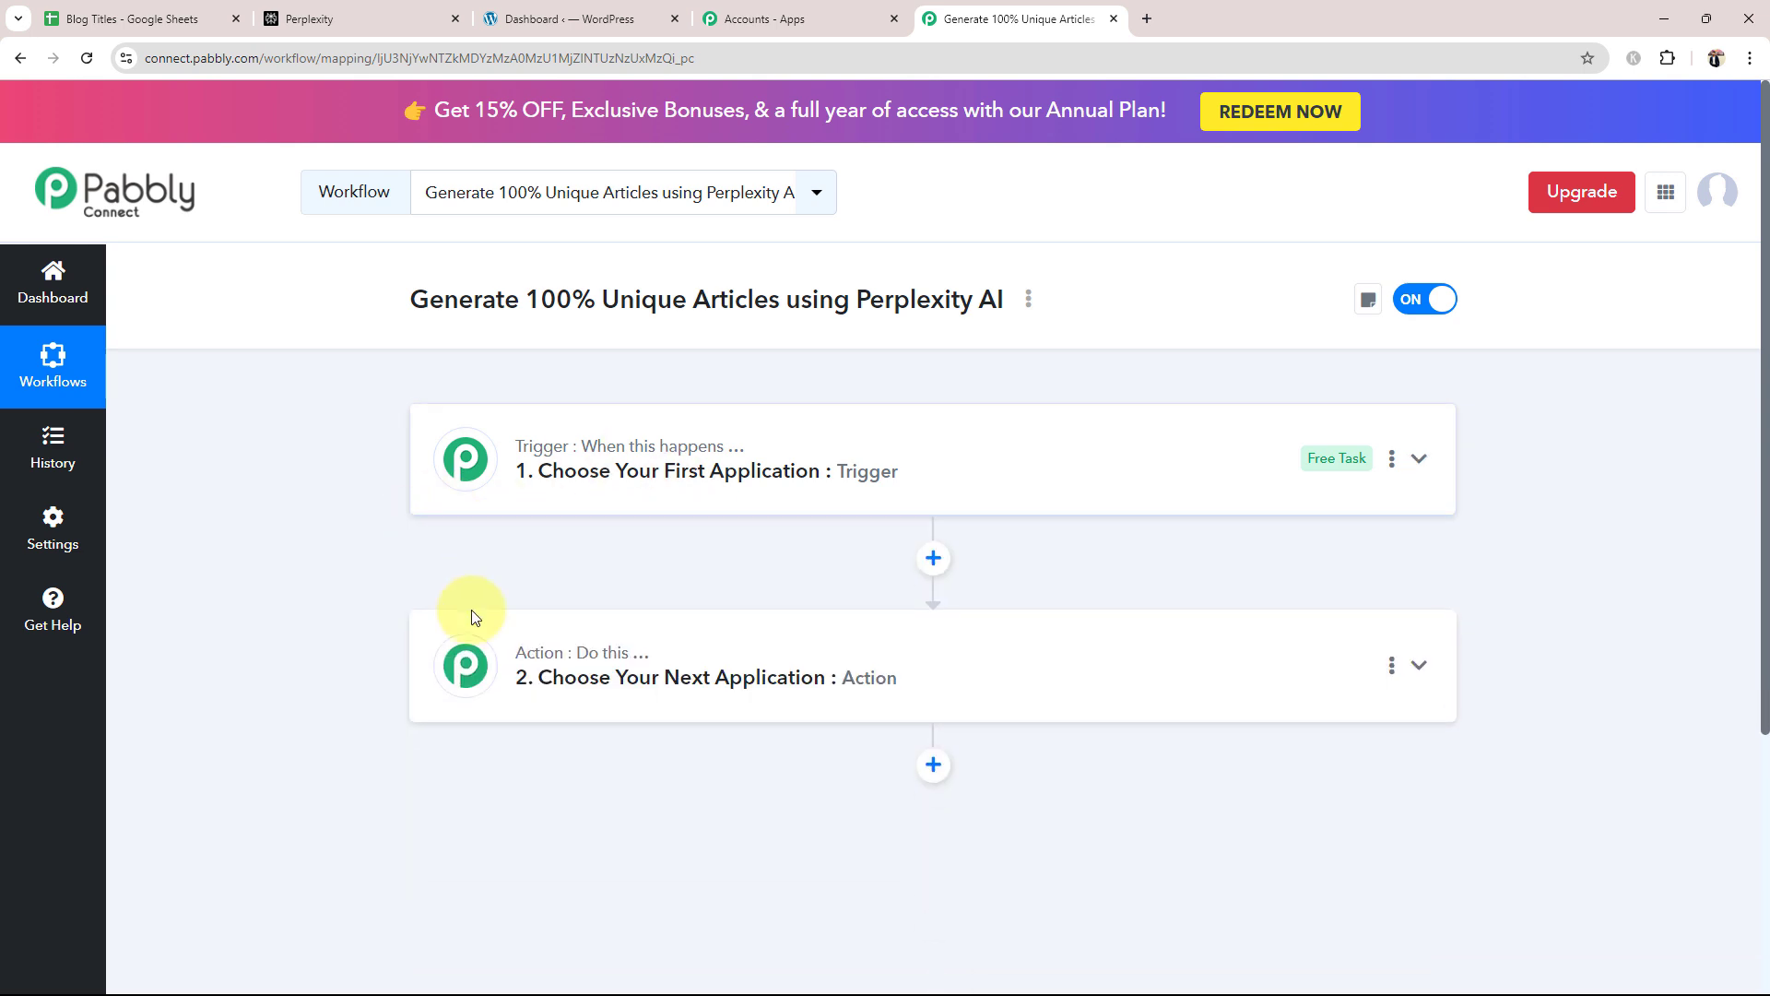
{"action": "mouse_move", "coordinate": [528, 458]}
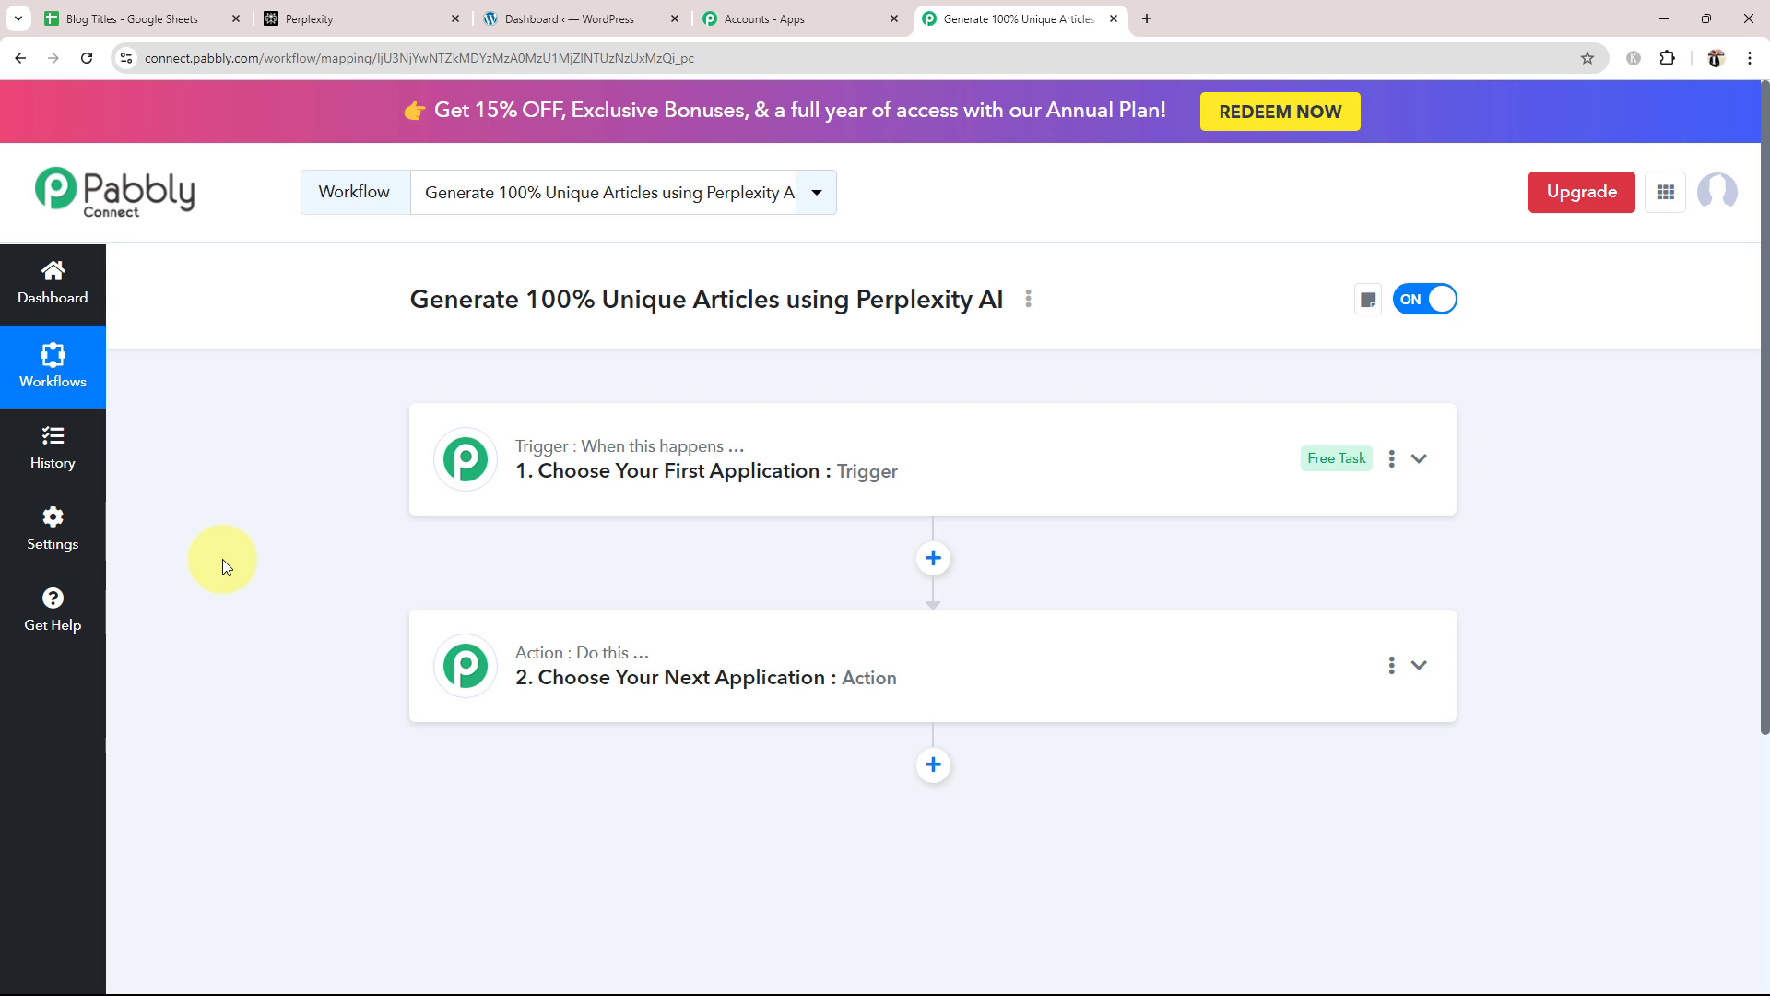
Step: Examine the Title and Blog Link columns of the Blog Titles spreadsheet, plus the Perplexity home page and the WordPress dashboard
{"action": "left_click", "coordinate": [218, 13]}
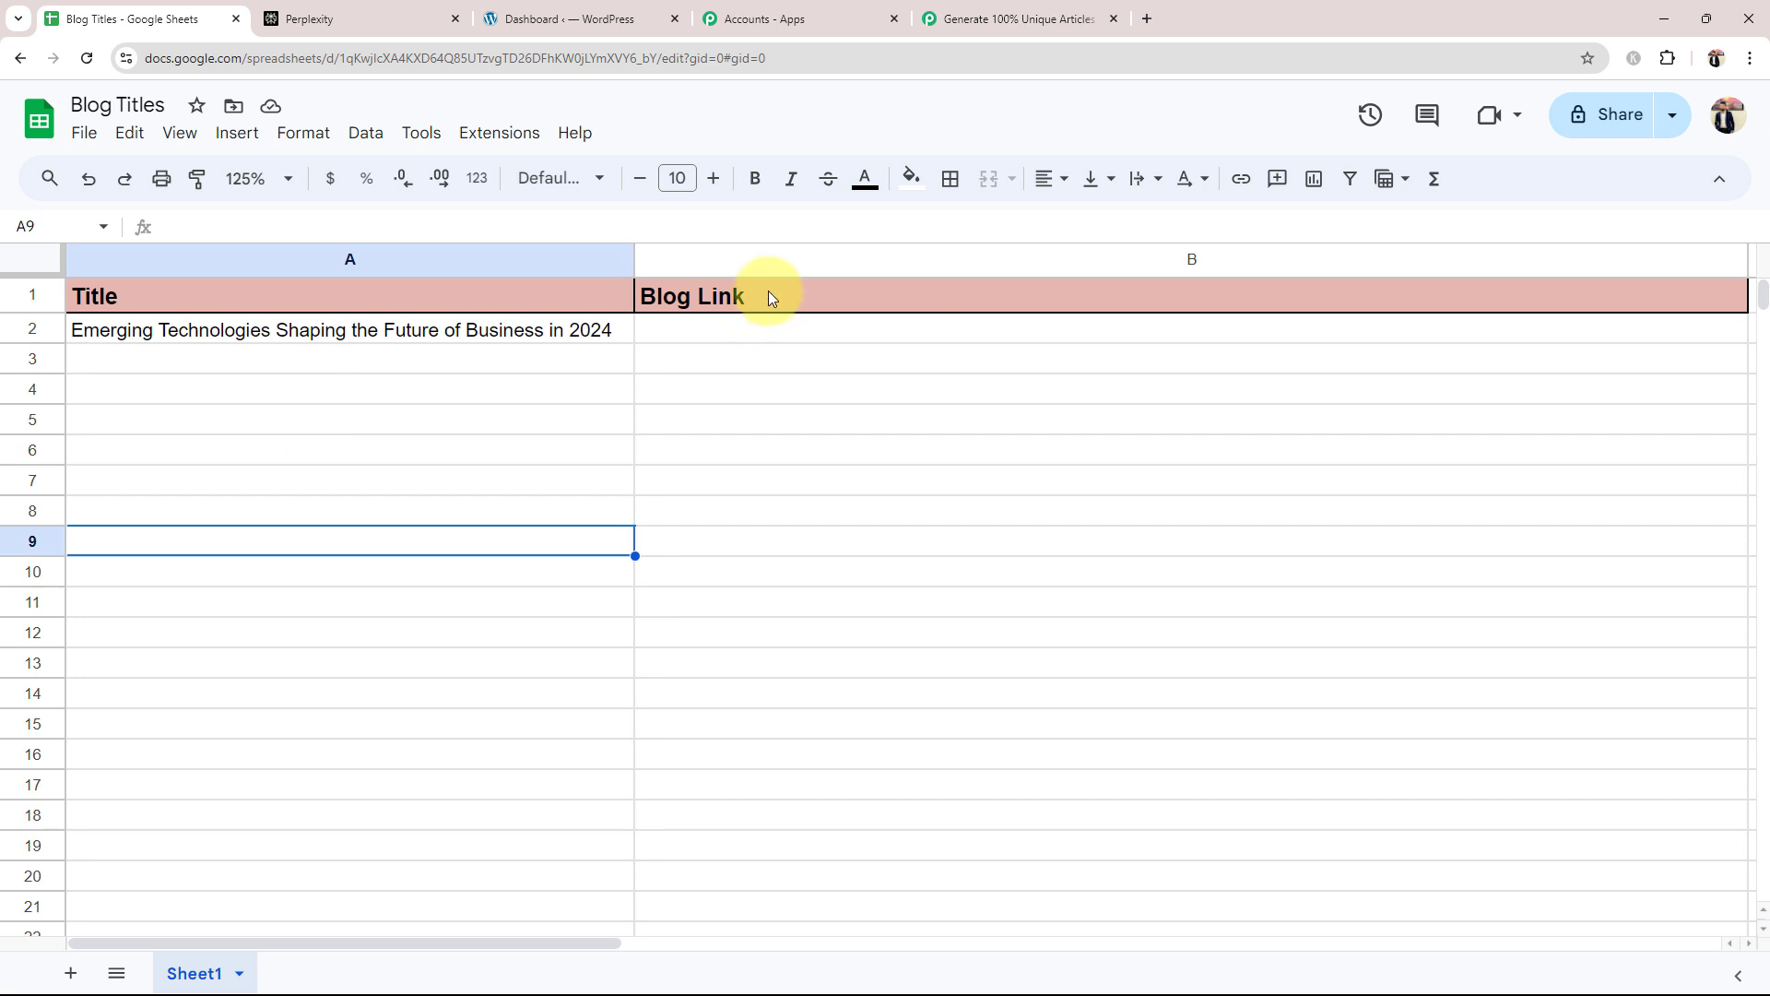
{"action": "left_click", "coordinate": [766, 323]}
{"action": "left_click", "coordinate": [573, 422]}
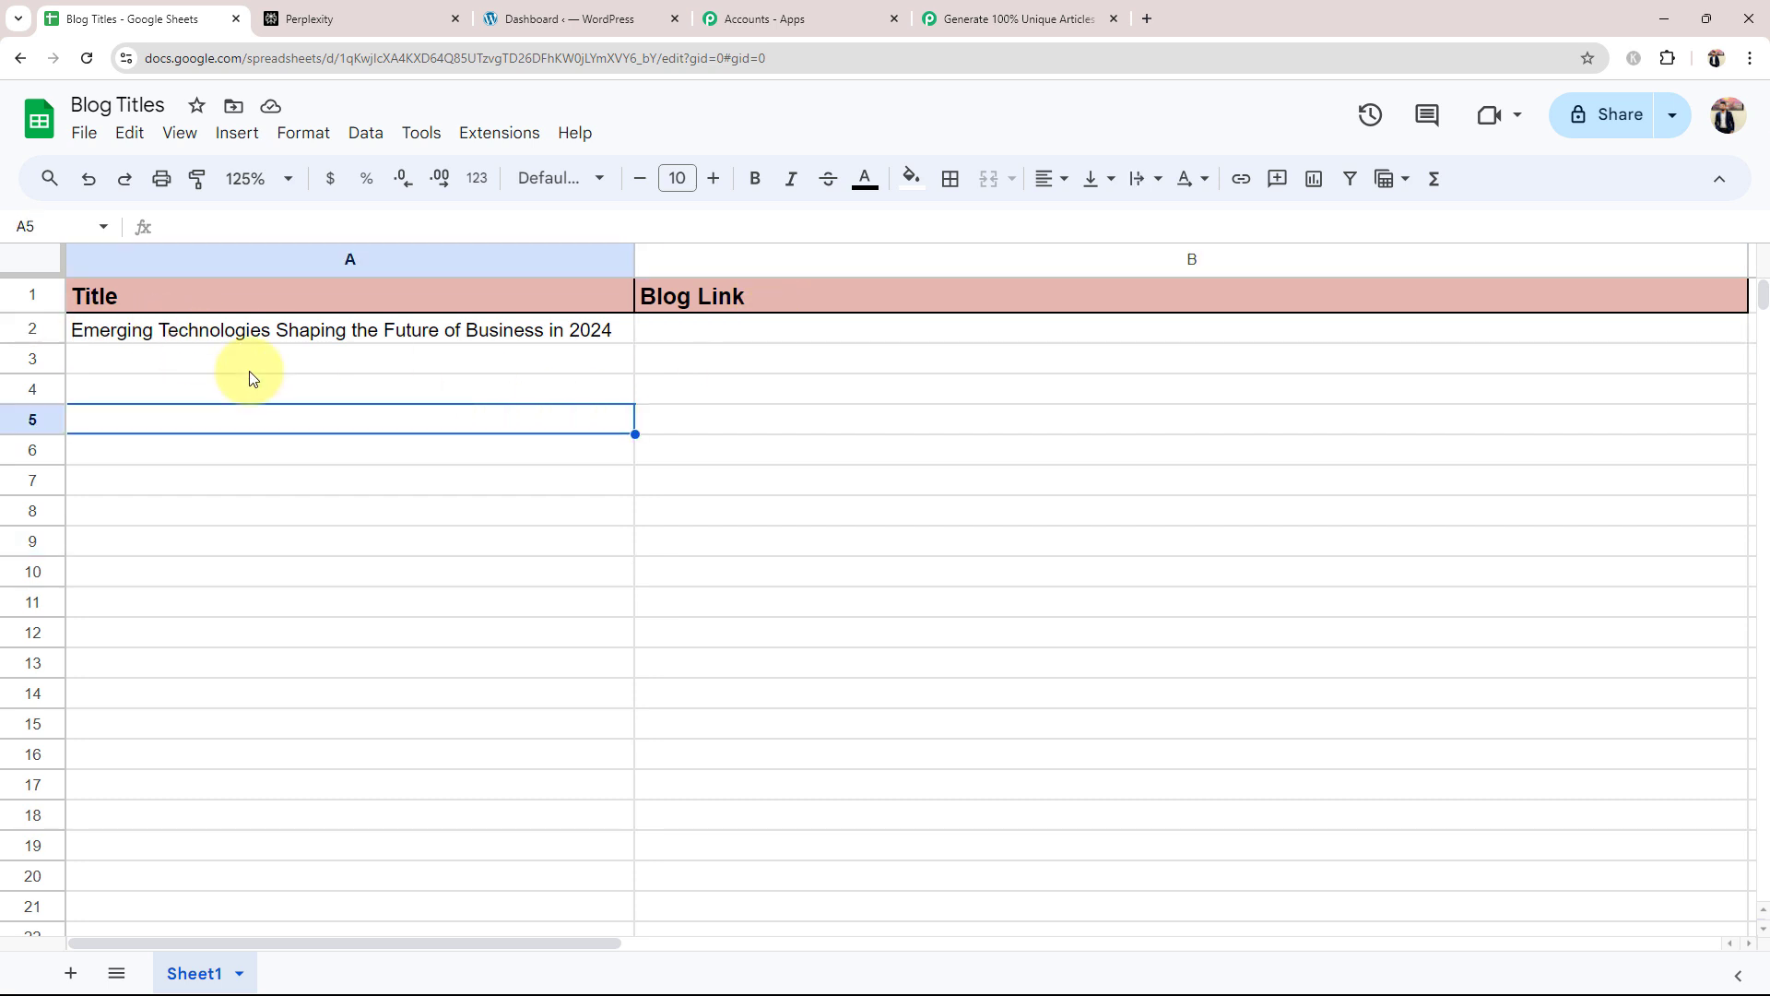
{"action": "left_click", "coordinate": [187, 338]}
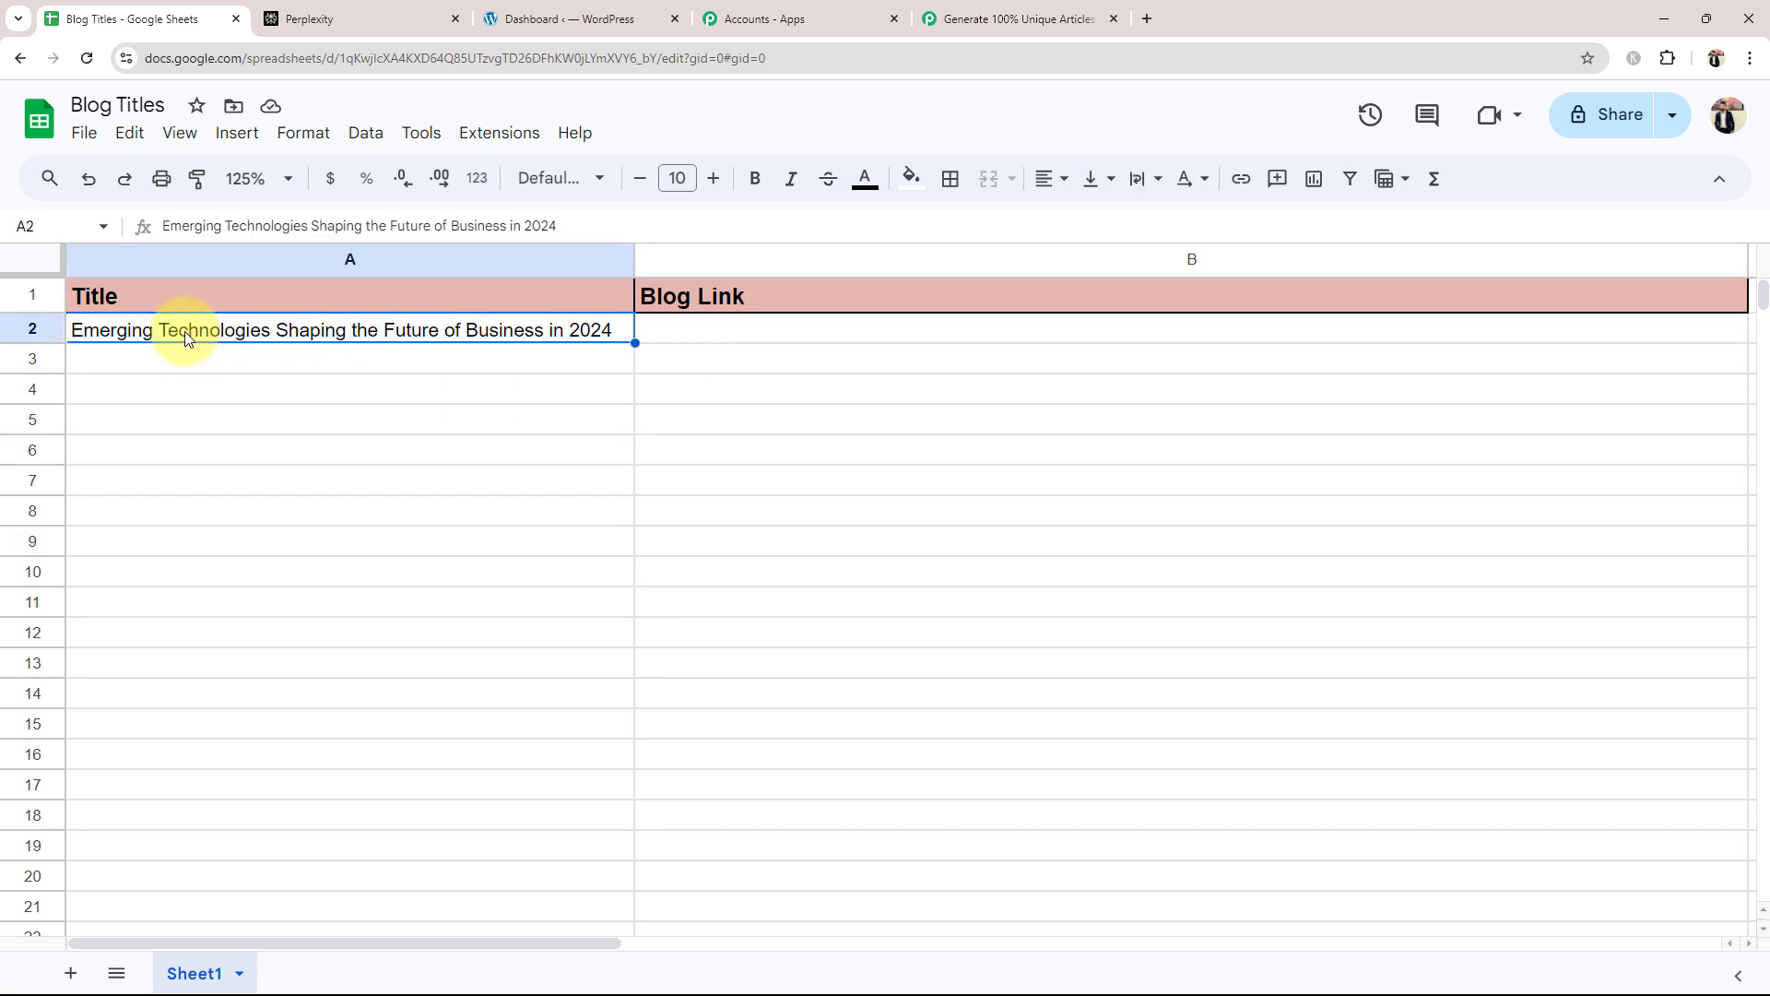
{"action": "double_click", "coordinate": [86, 329]}
{"action": "left_click_drag", "start_coordinate": [580, 327], "coordinate": [455, 340]}
{"action": "left_click", "coordinate": [433, 413]}
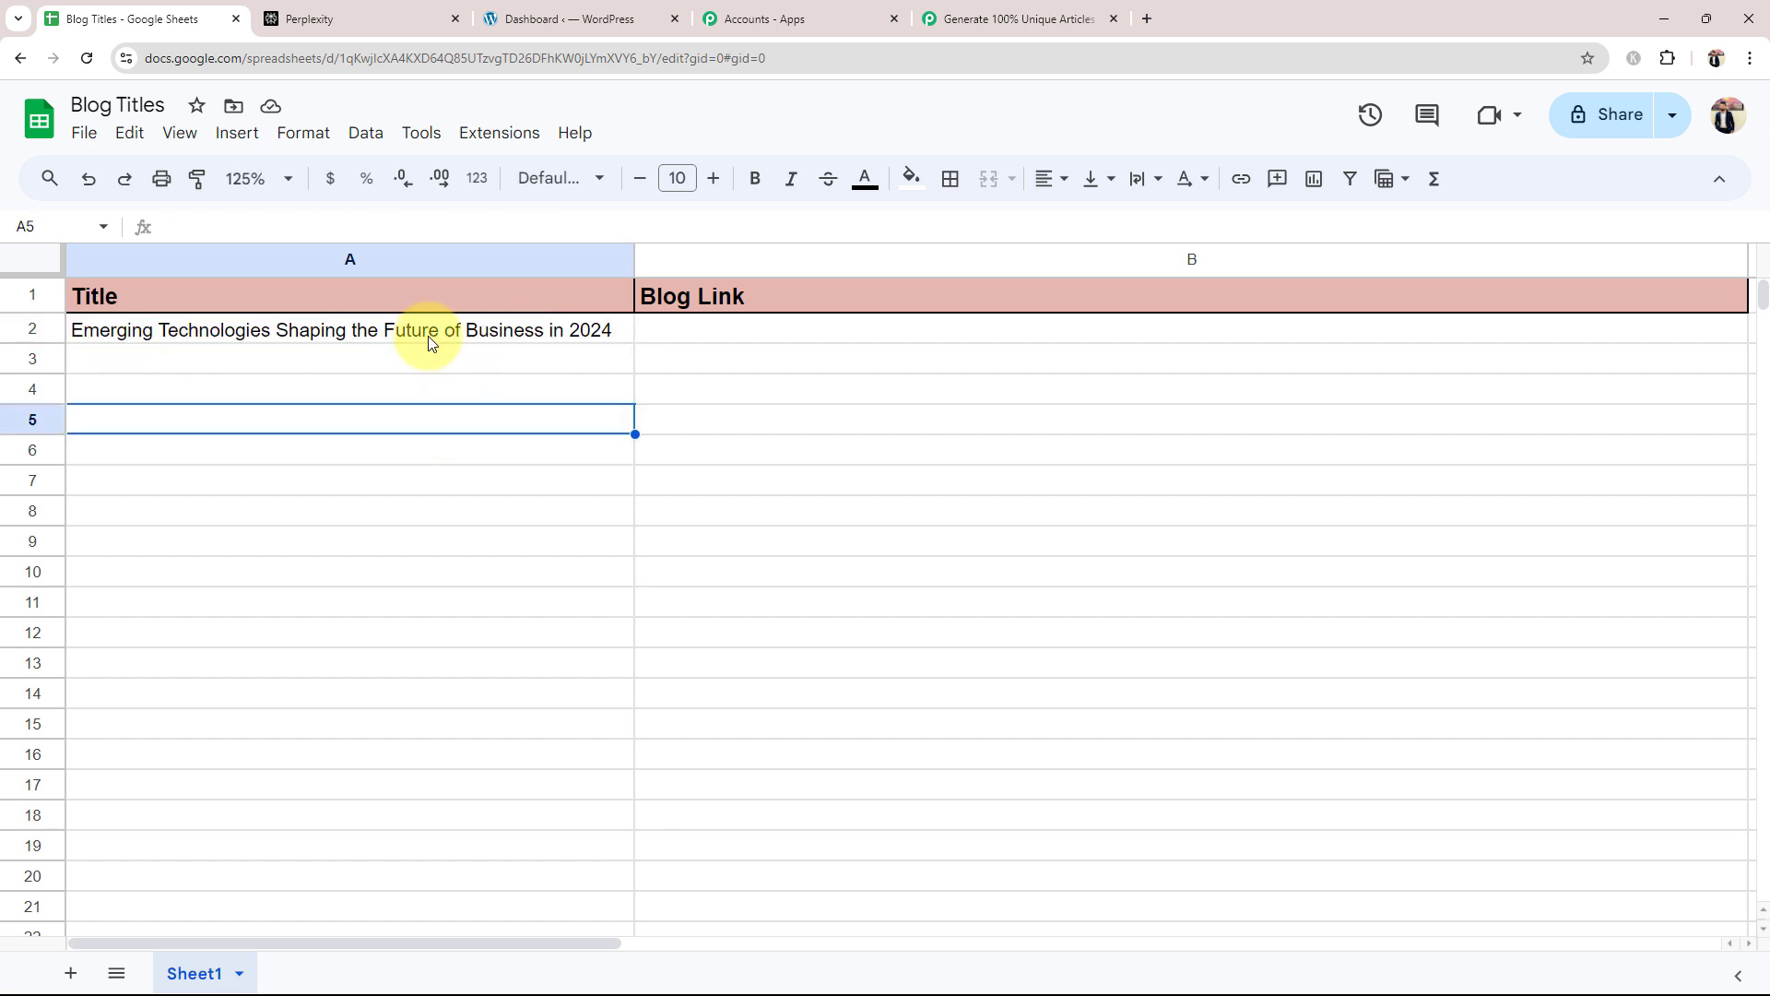
{"action": "left_click", "coordinate": [291, 12]}
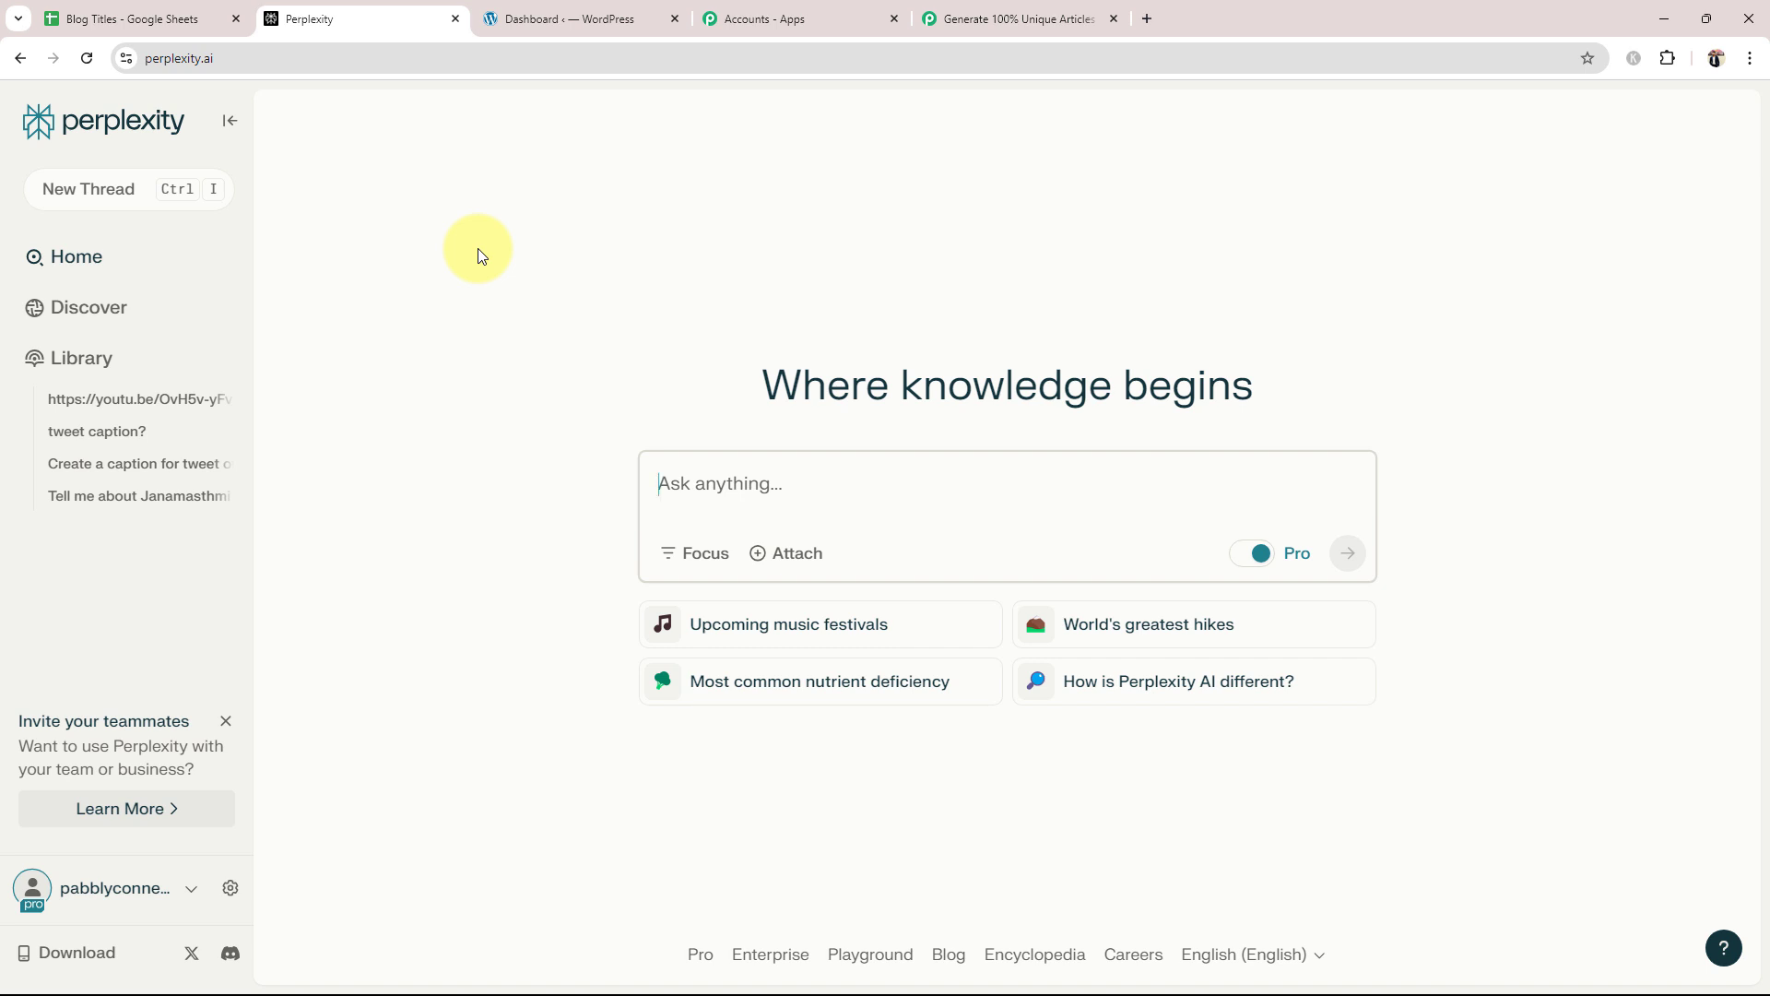
{"action": "left_click", "coordinate": [525, 11]}
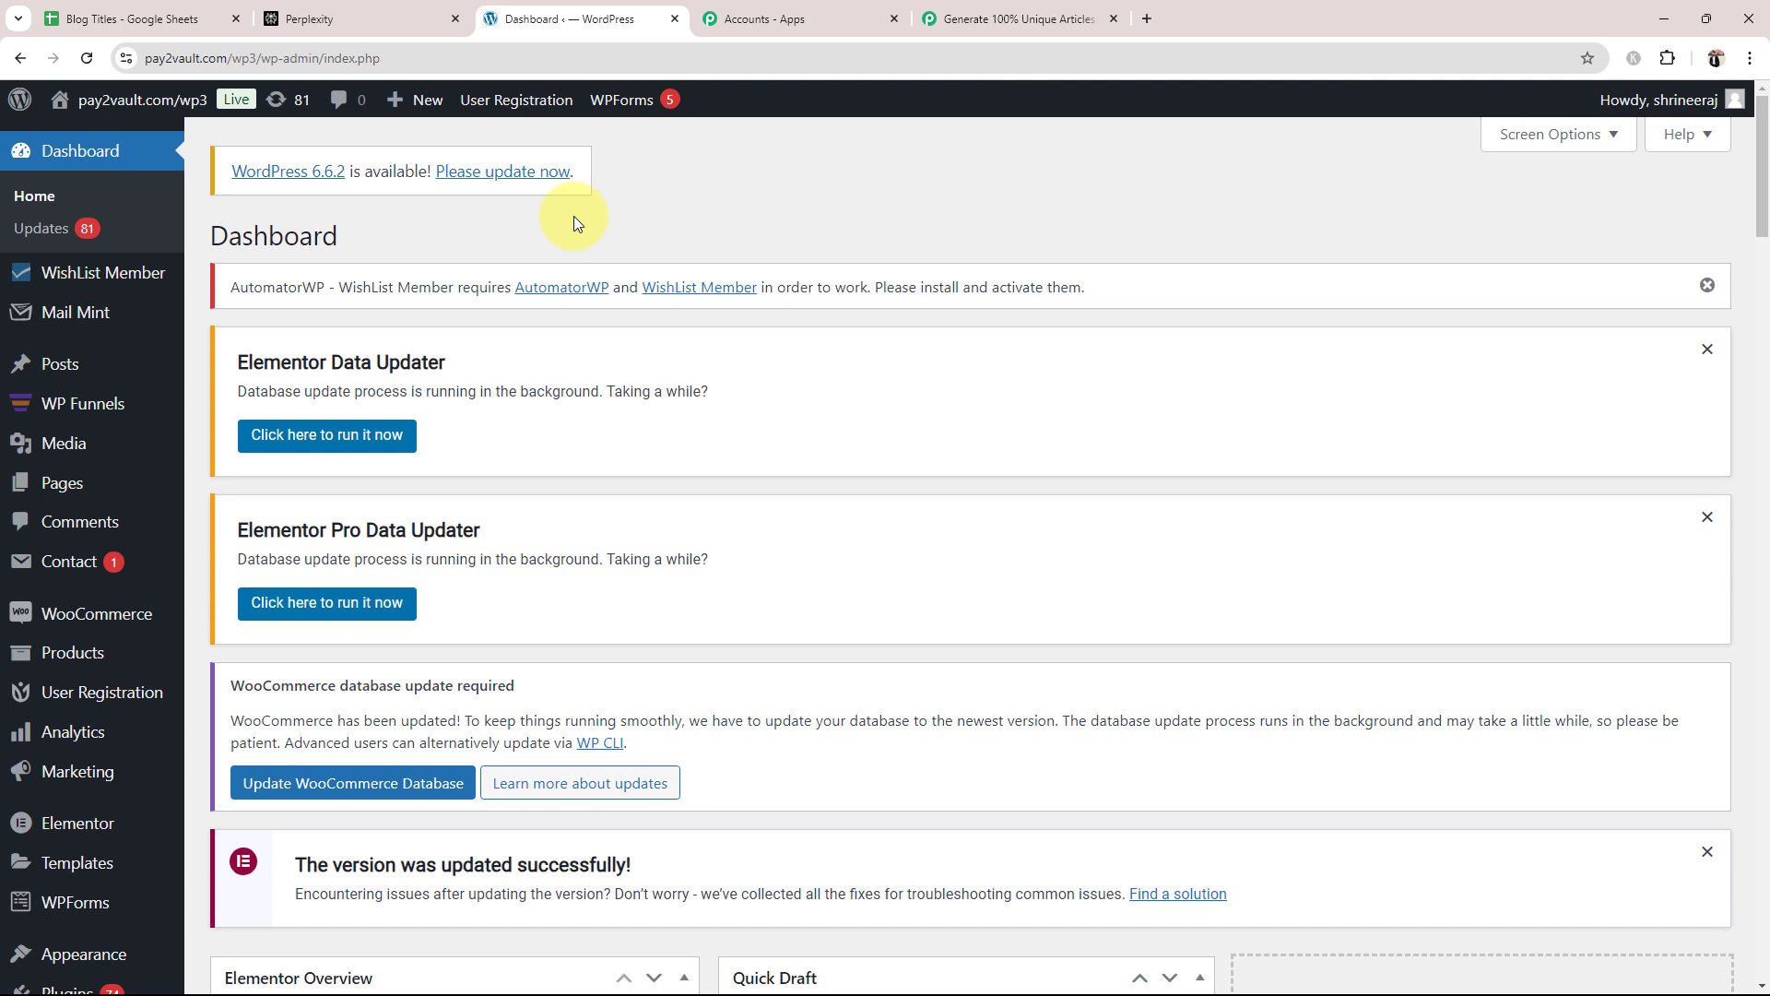
{"action": "left_click", "coordinate": [129, 19]}
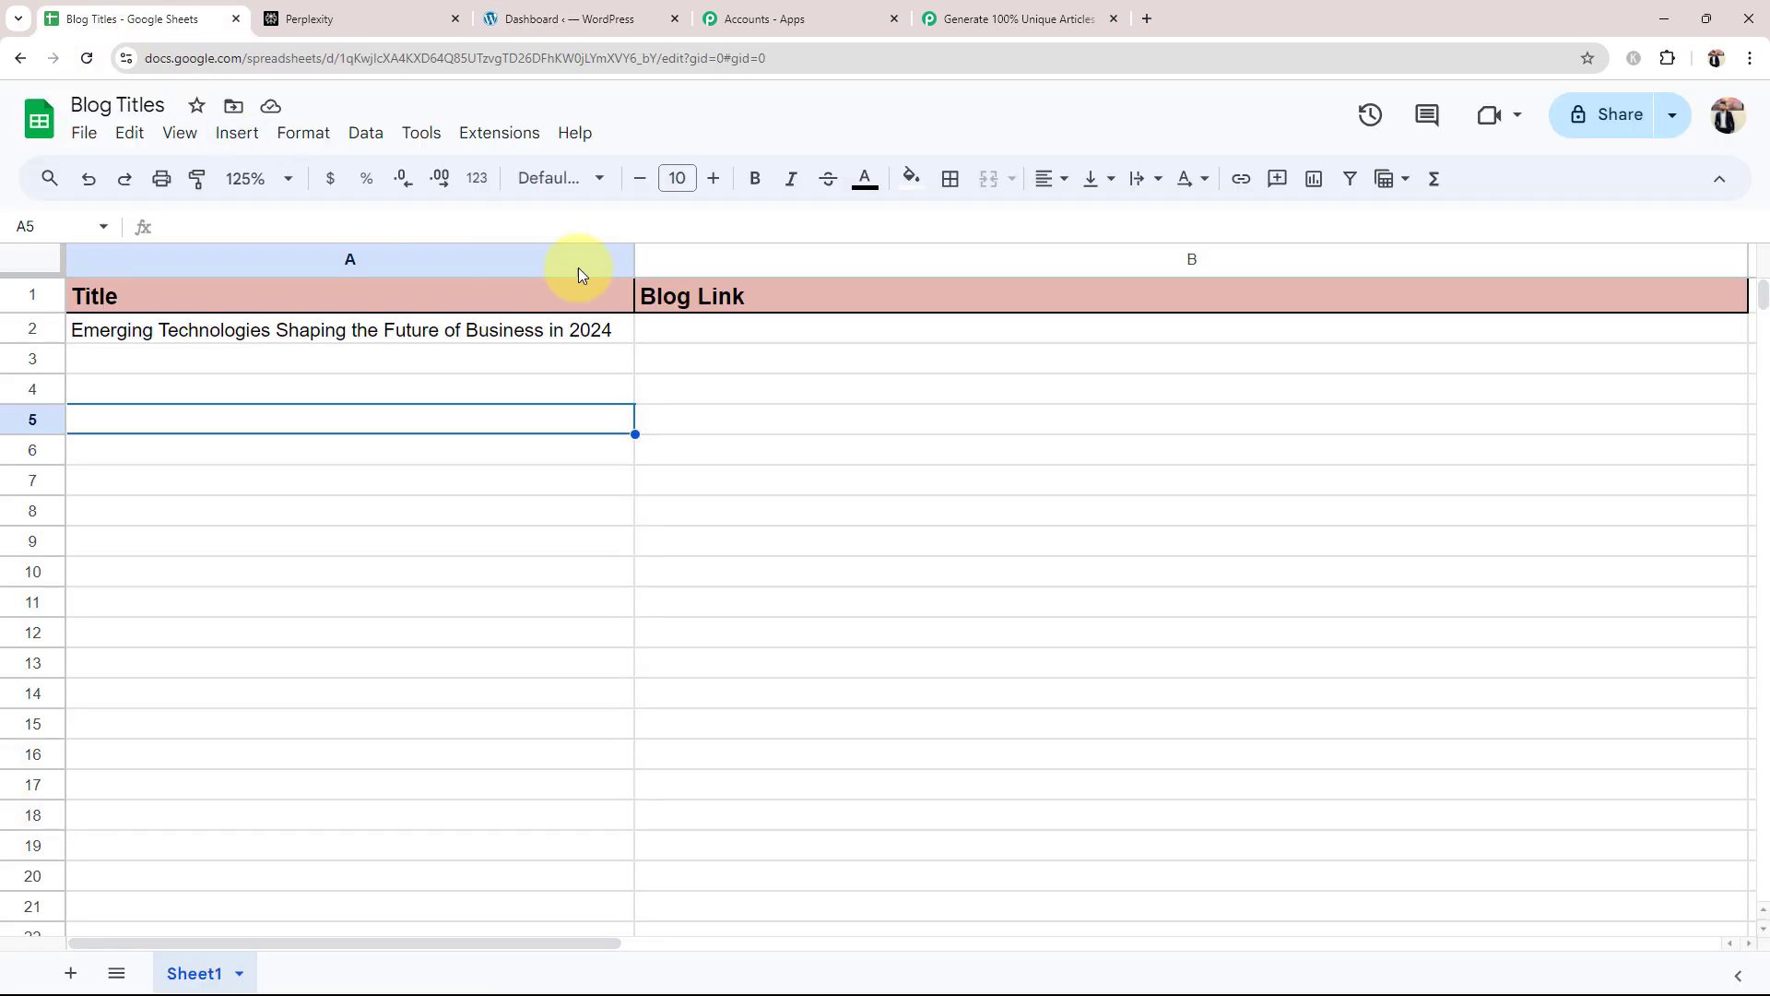
{"action": "left_click", "coordinate": [728, 332]}
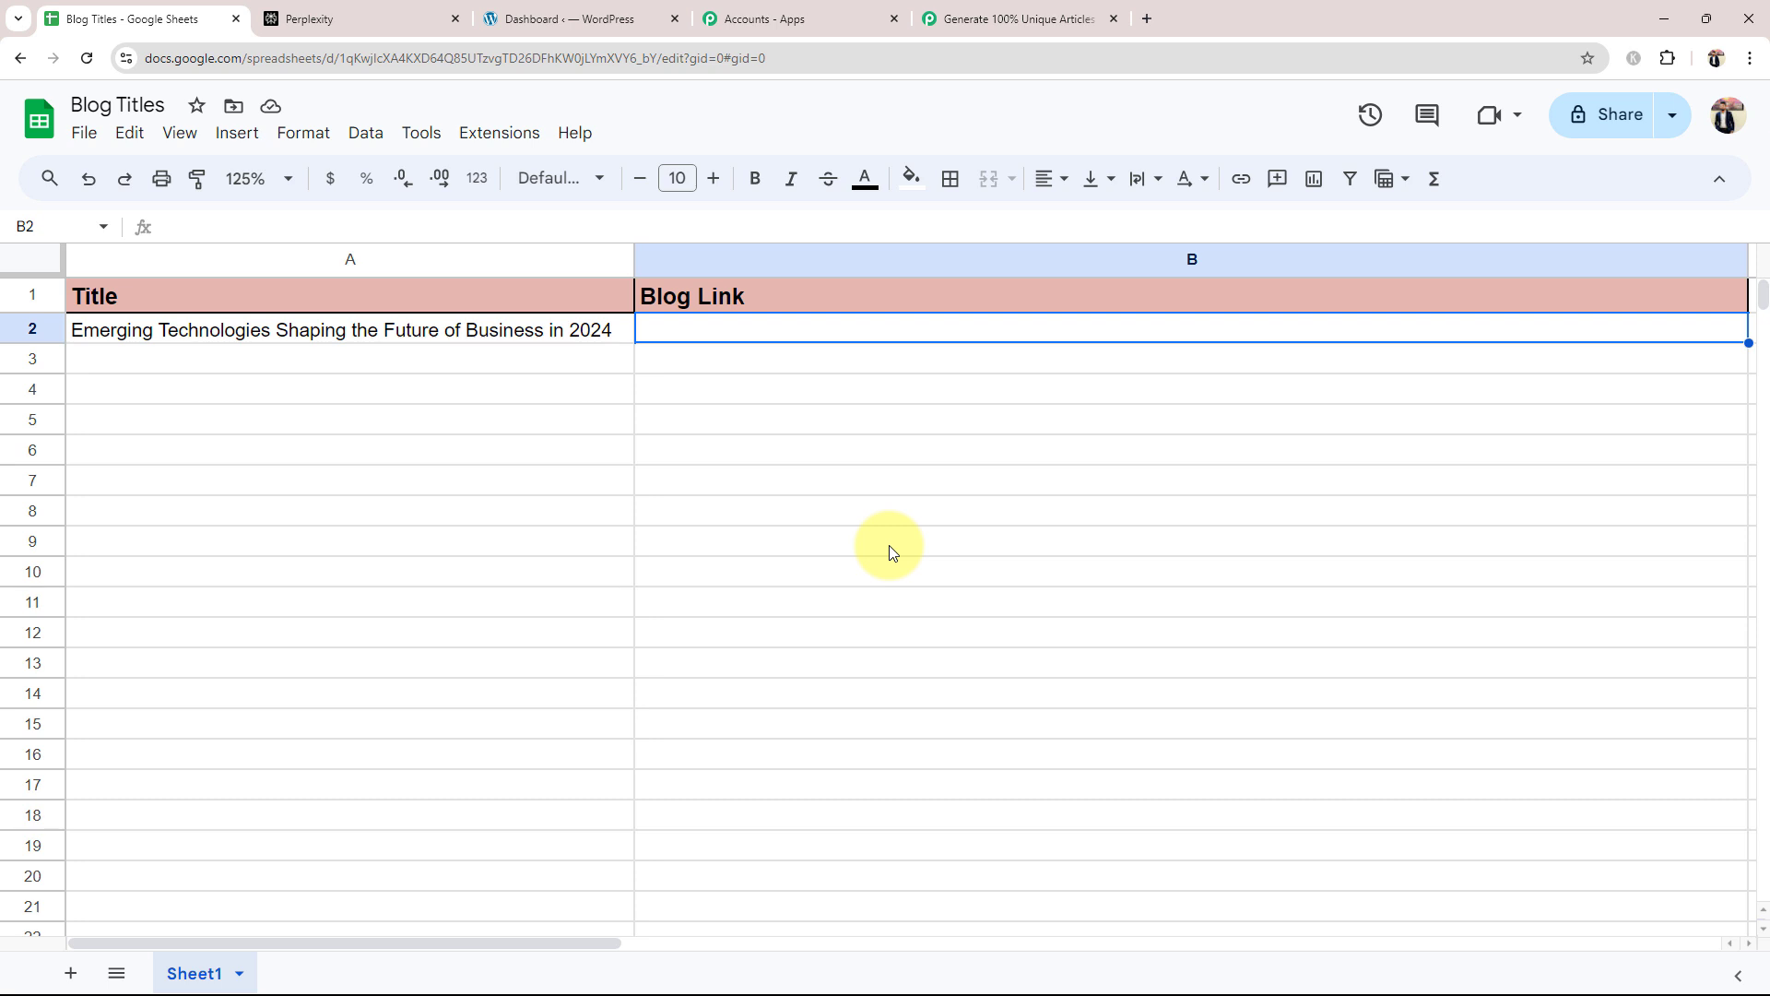
{"action": "left_click", "coordinate": [278, 357]}
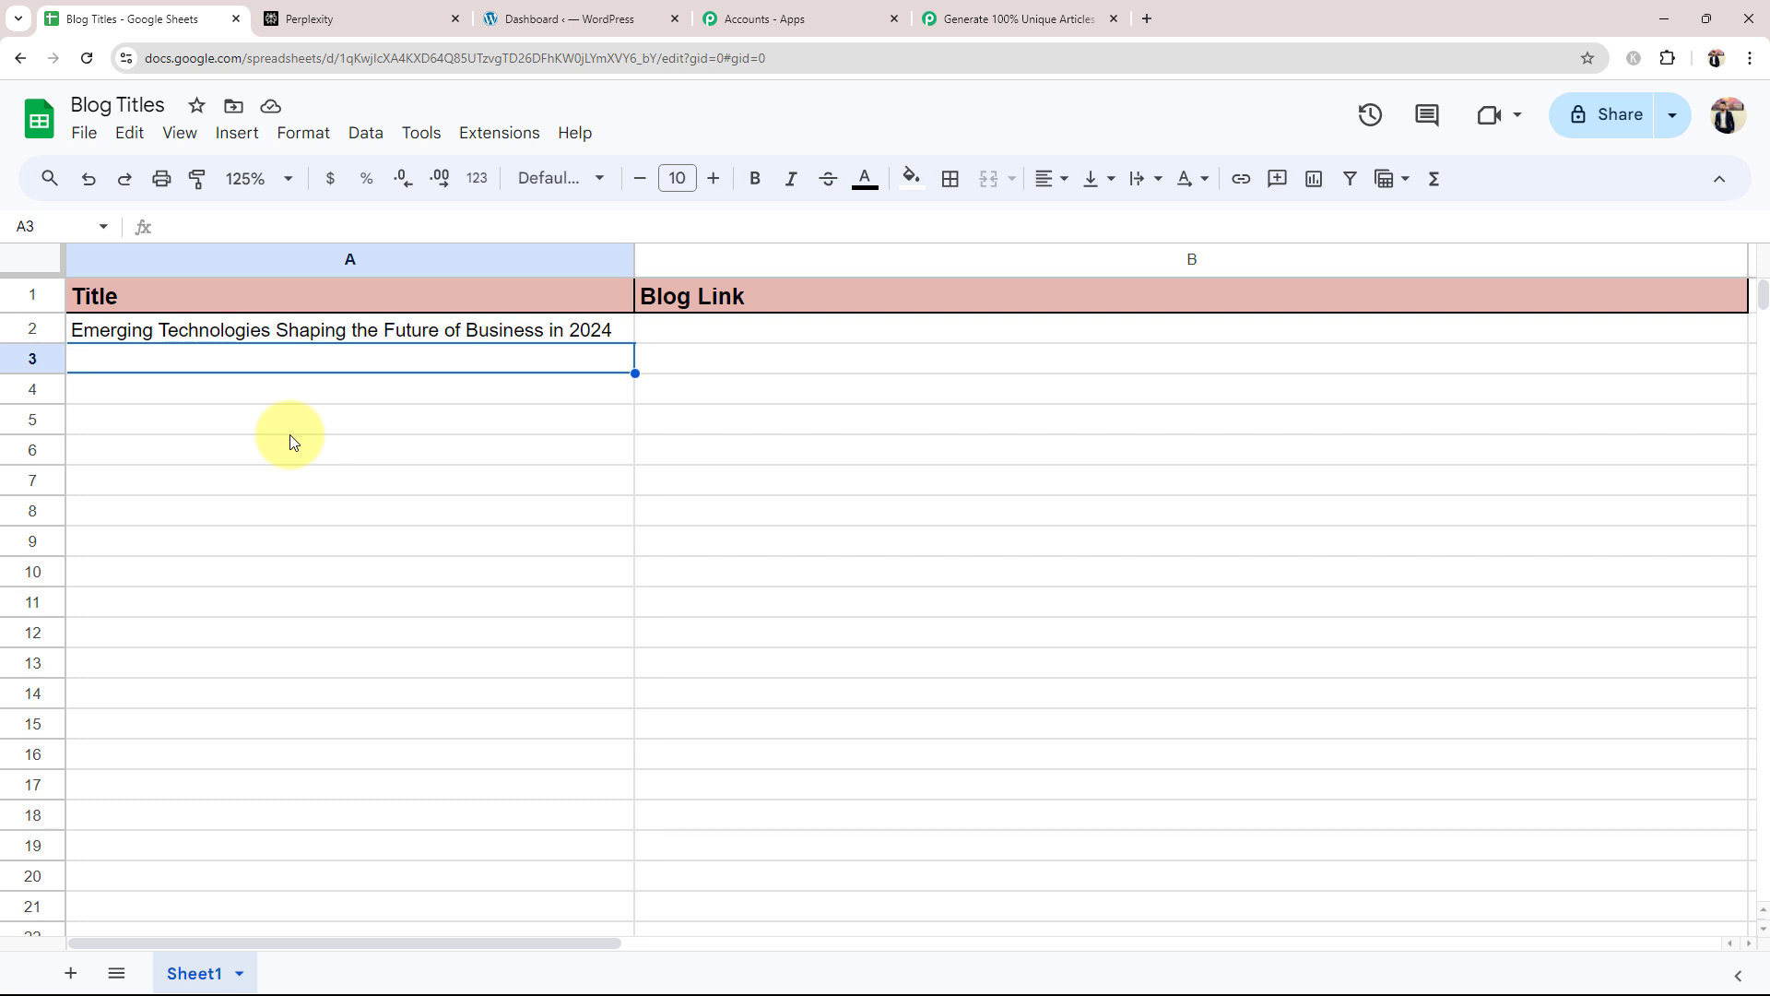
{"action": "left_click", "coordinate": [735, 359]}
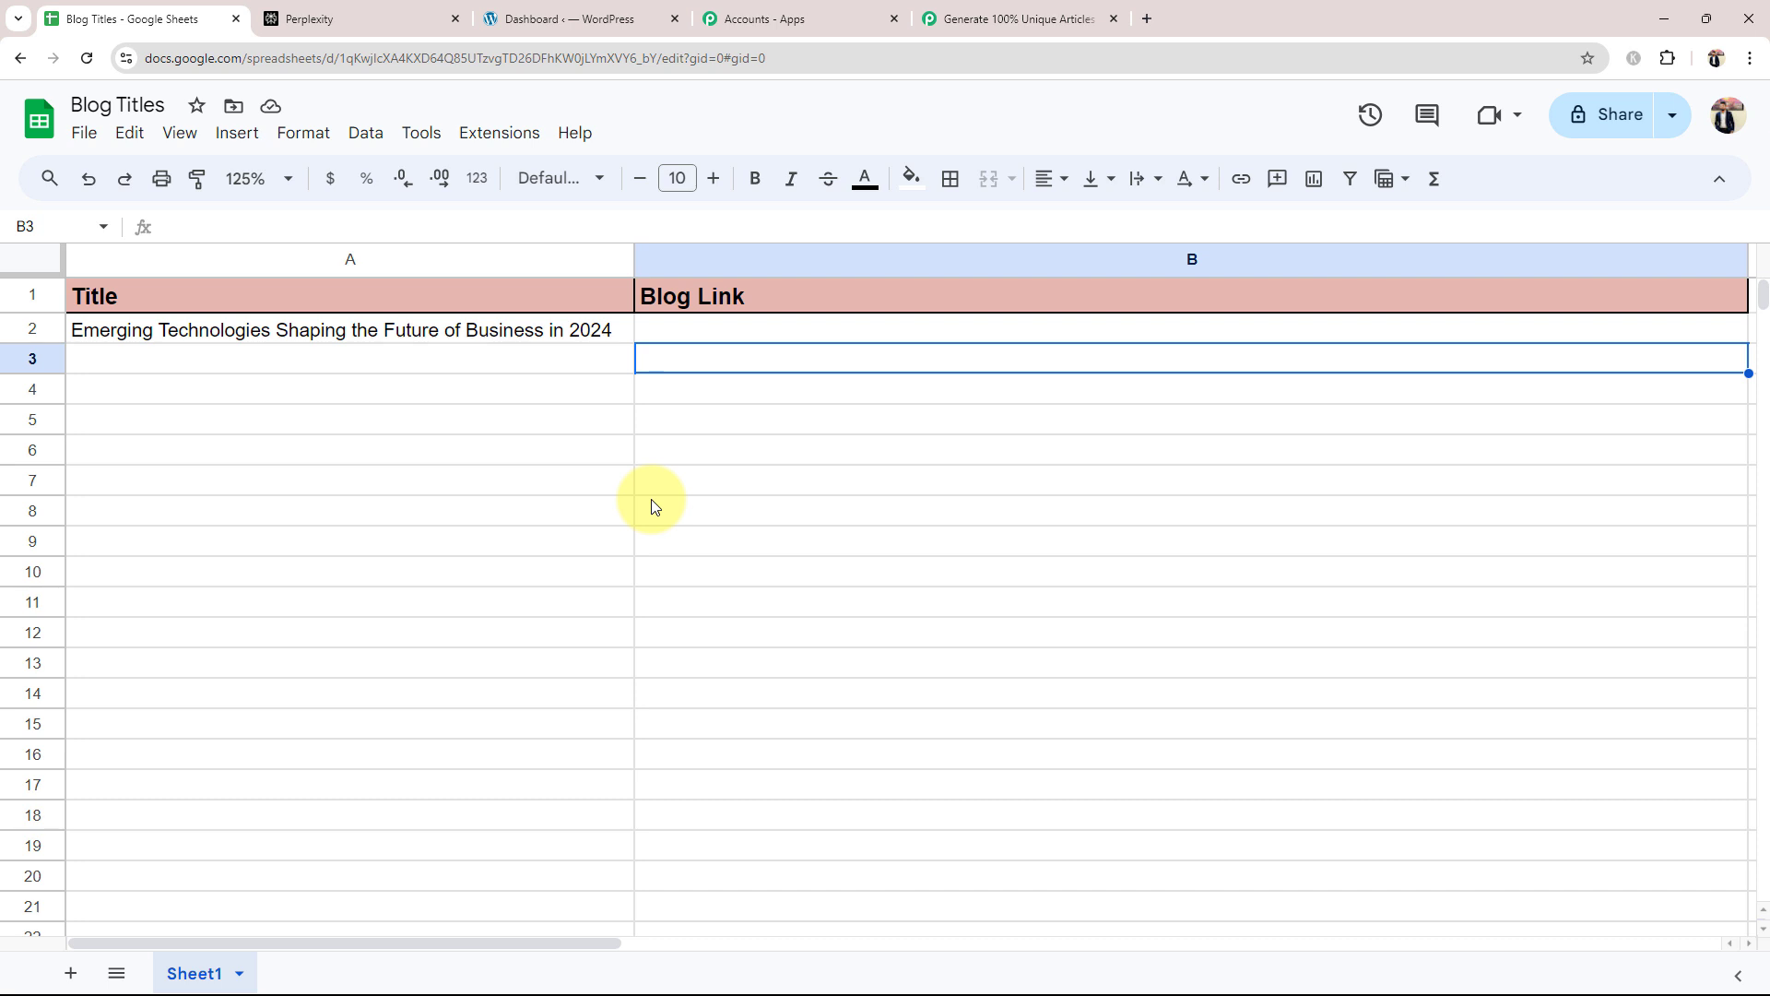
Step: Return to the Pabbly Connect workflow and choose Google Sheets as the trigger application
{"action": "left_click", "coordinate": [1023, 18]}
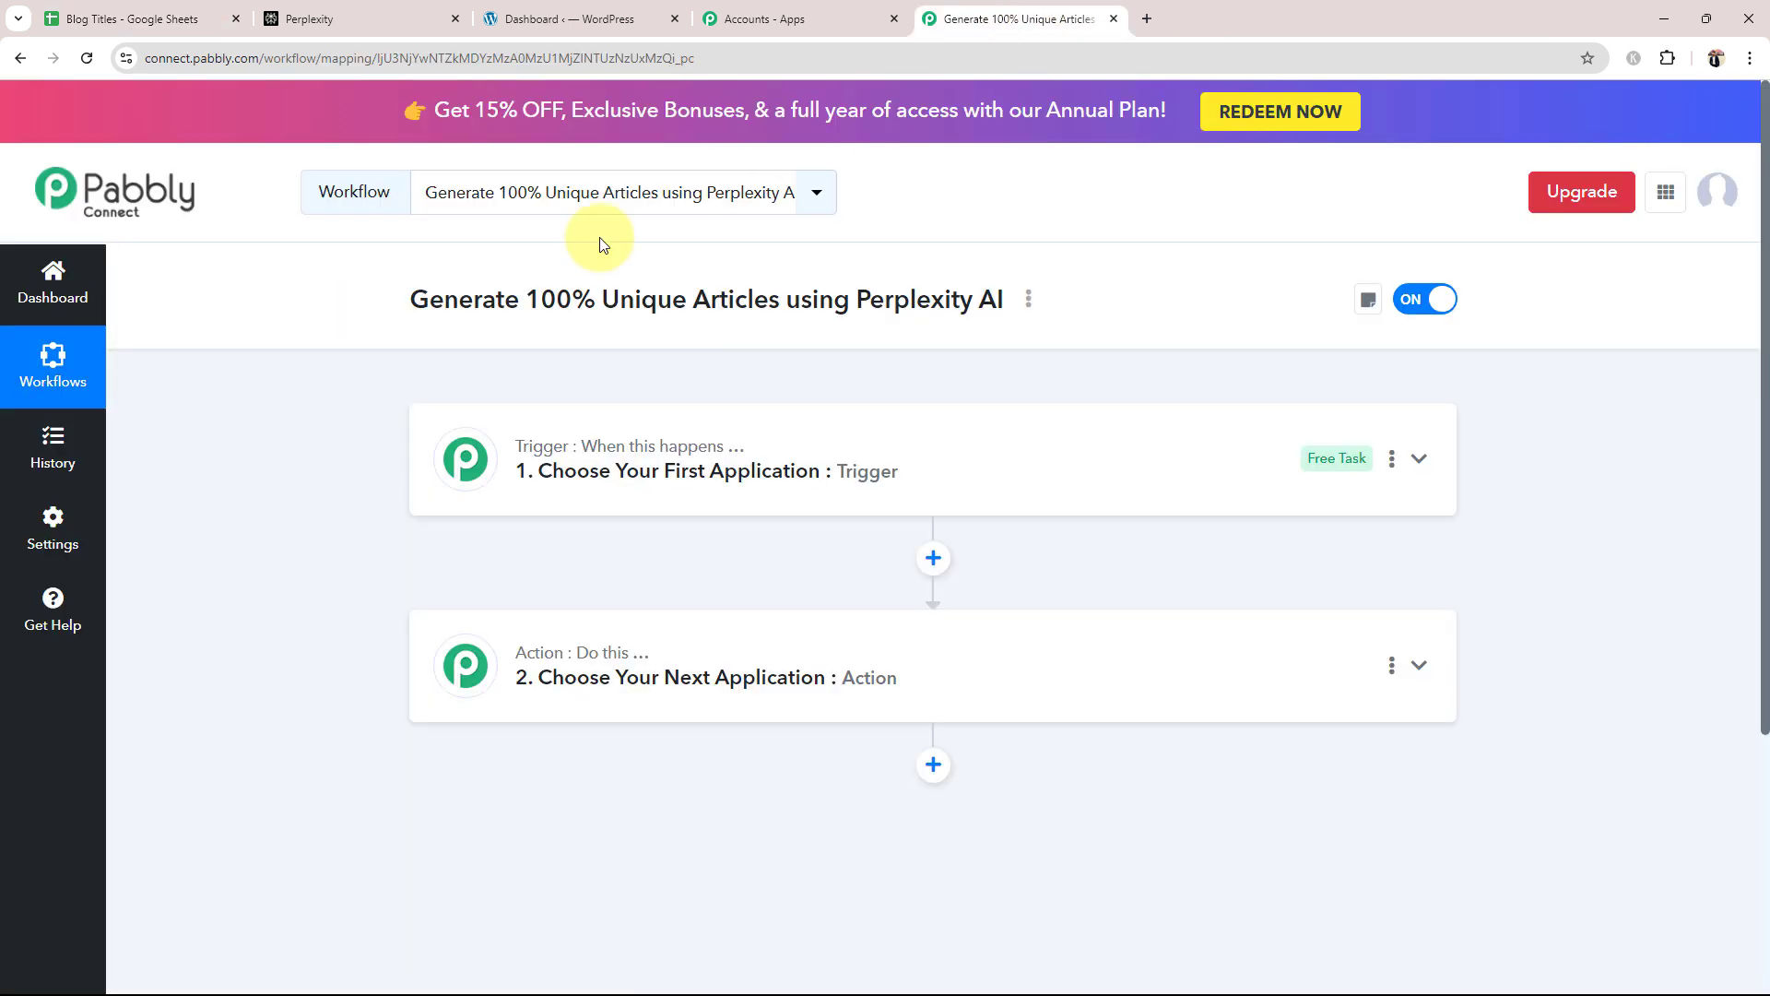
{"action": "left_click", "coordinate": [553, 472]}
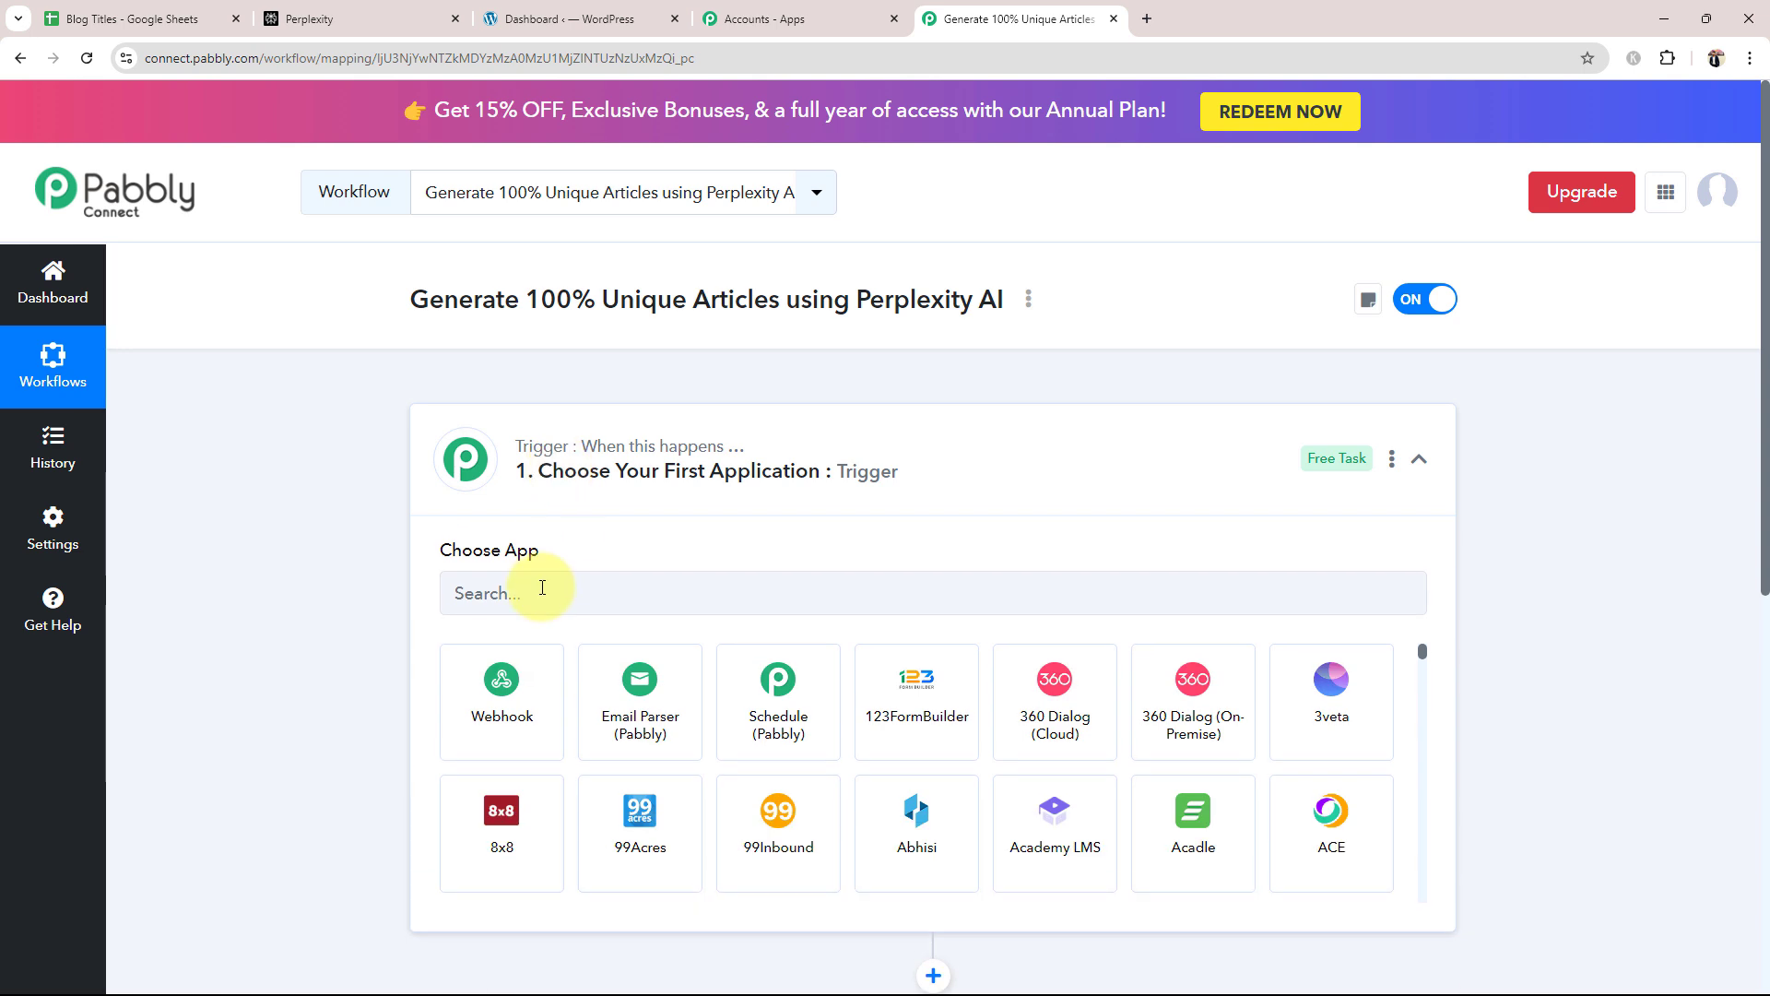
{"action": "left_click", "coordinate": [542, 587]}
{"action": "type", "text": "Google"}
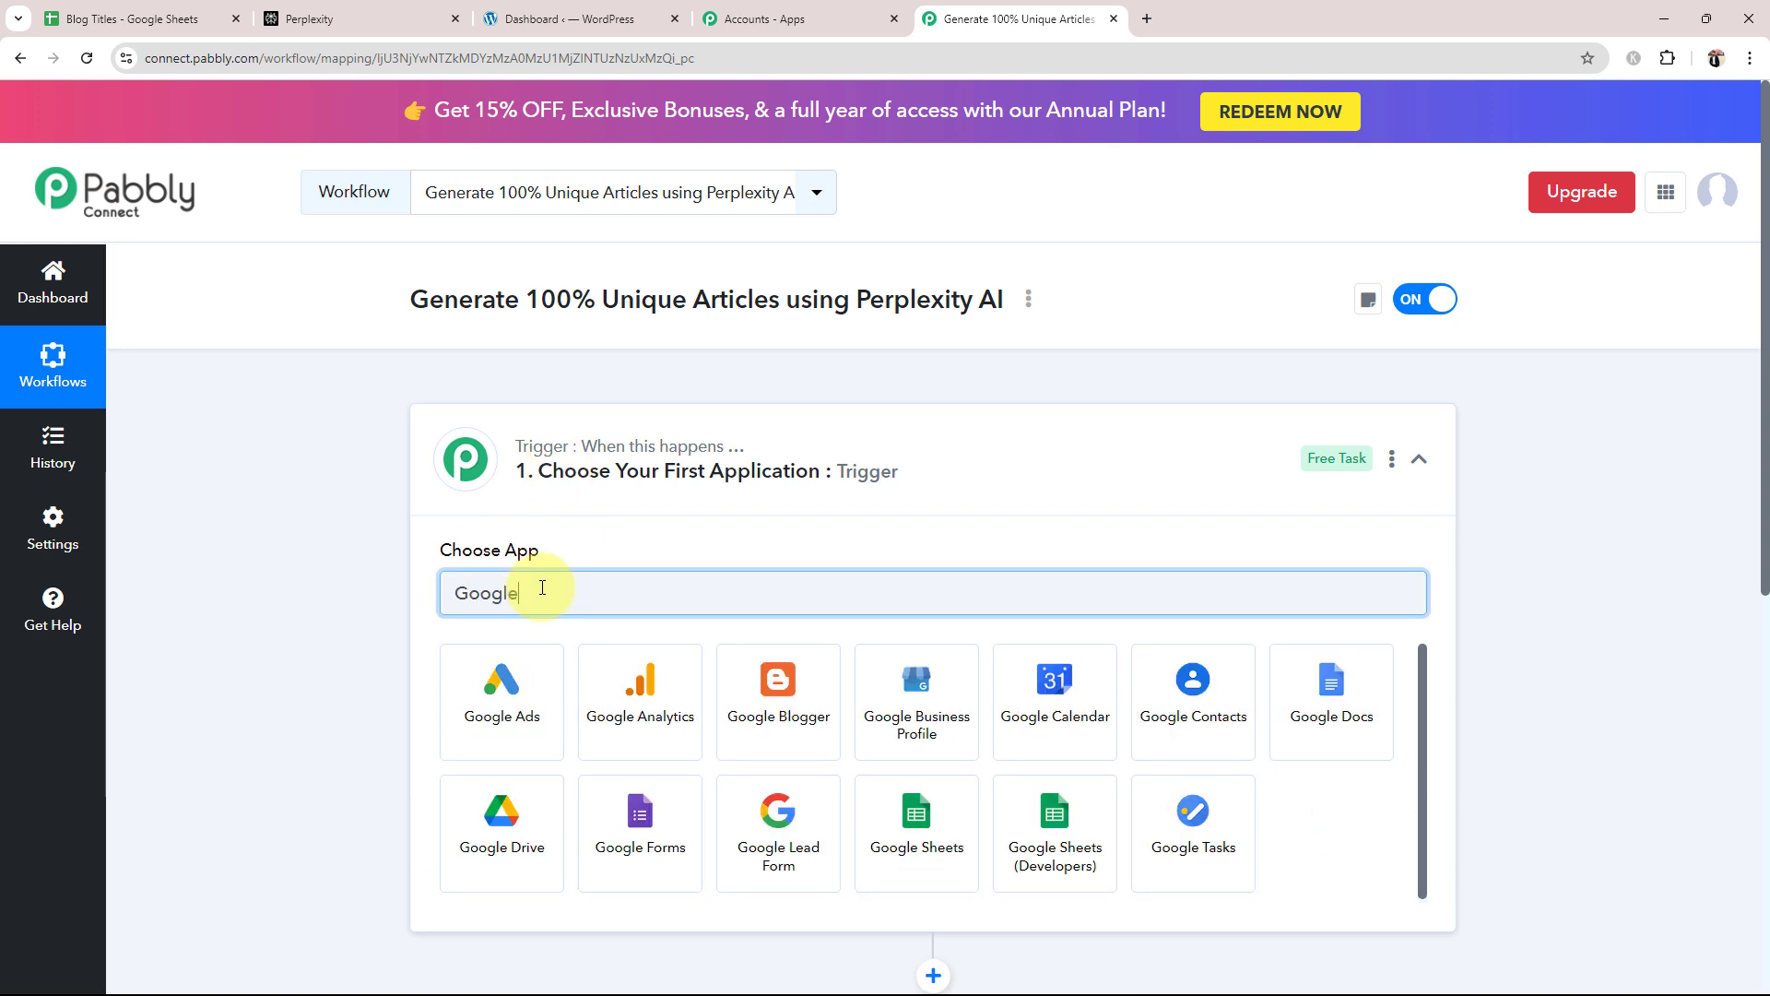
{"action": "left_click", "coordinate": [920, 835]}
Step: Check the title row in the Blog Titles spreadsheet and set the workflow's trigger event to New or Updated Spreadsheet Row
{"action": "left_click", "coordinate": [138, 19]}
{"action": "left_click", "coordinate": [413, 329]}
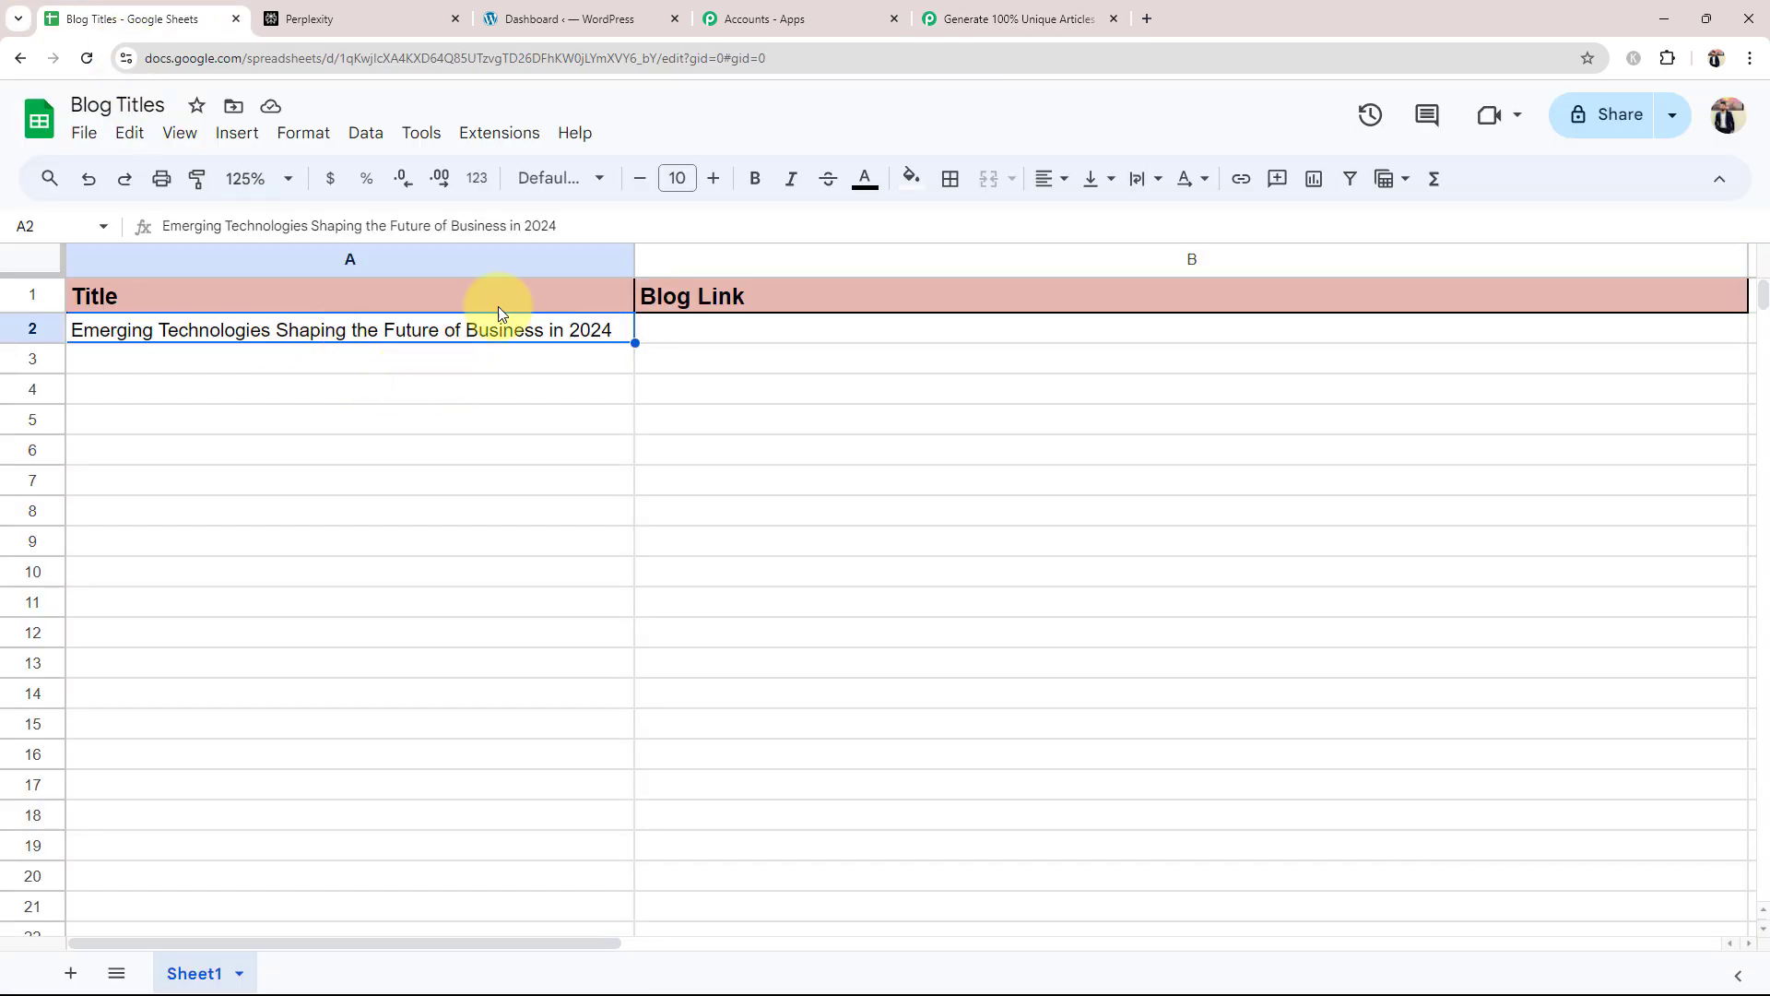
{"action": "left_click", "coordinate": [968, 18]}
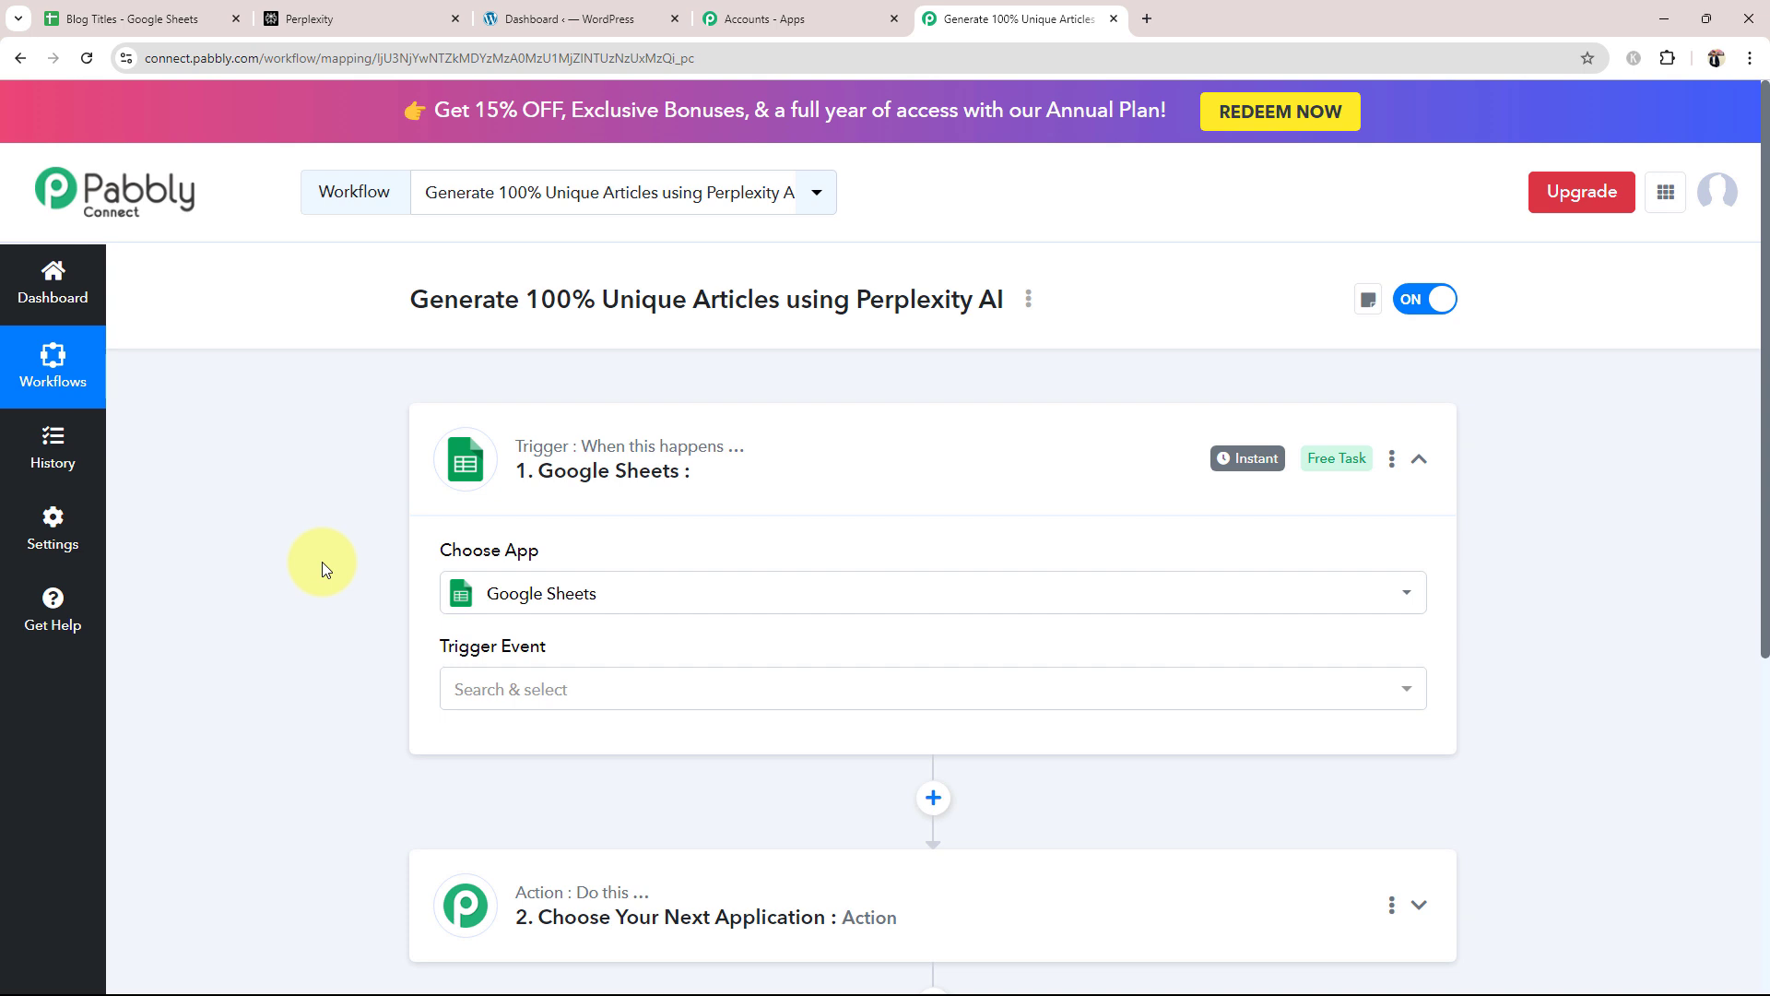
{"action": "scroll", "coordinate": [318, 567], "scroll_direction": "down", "scroll_amount": 1}
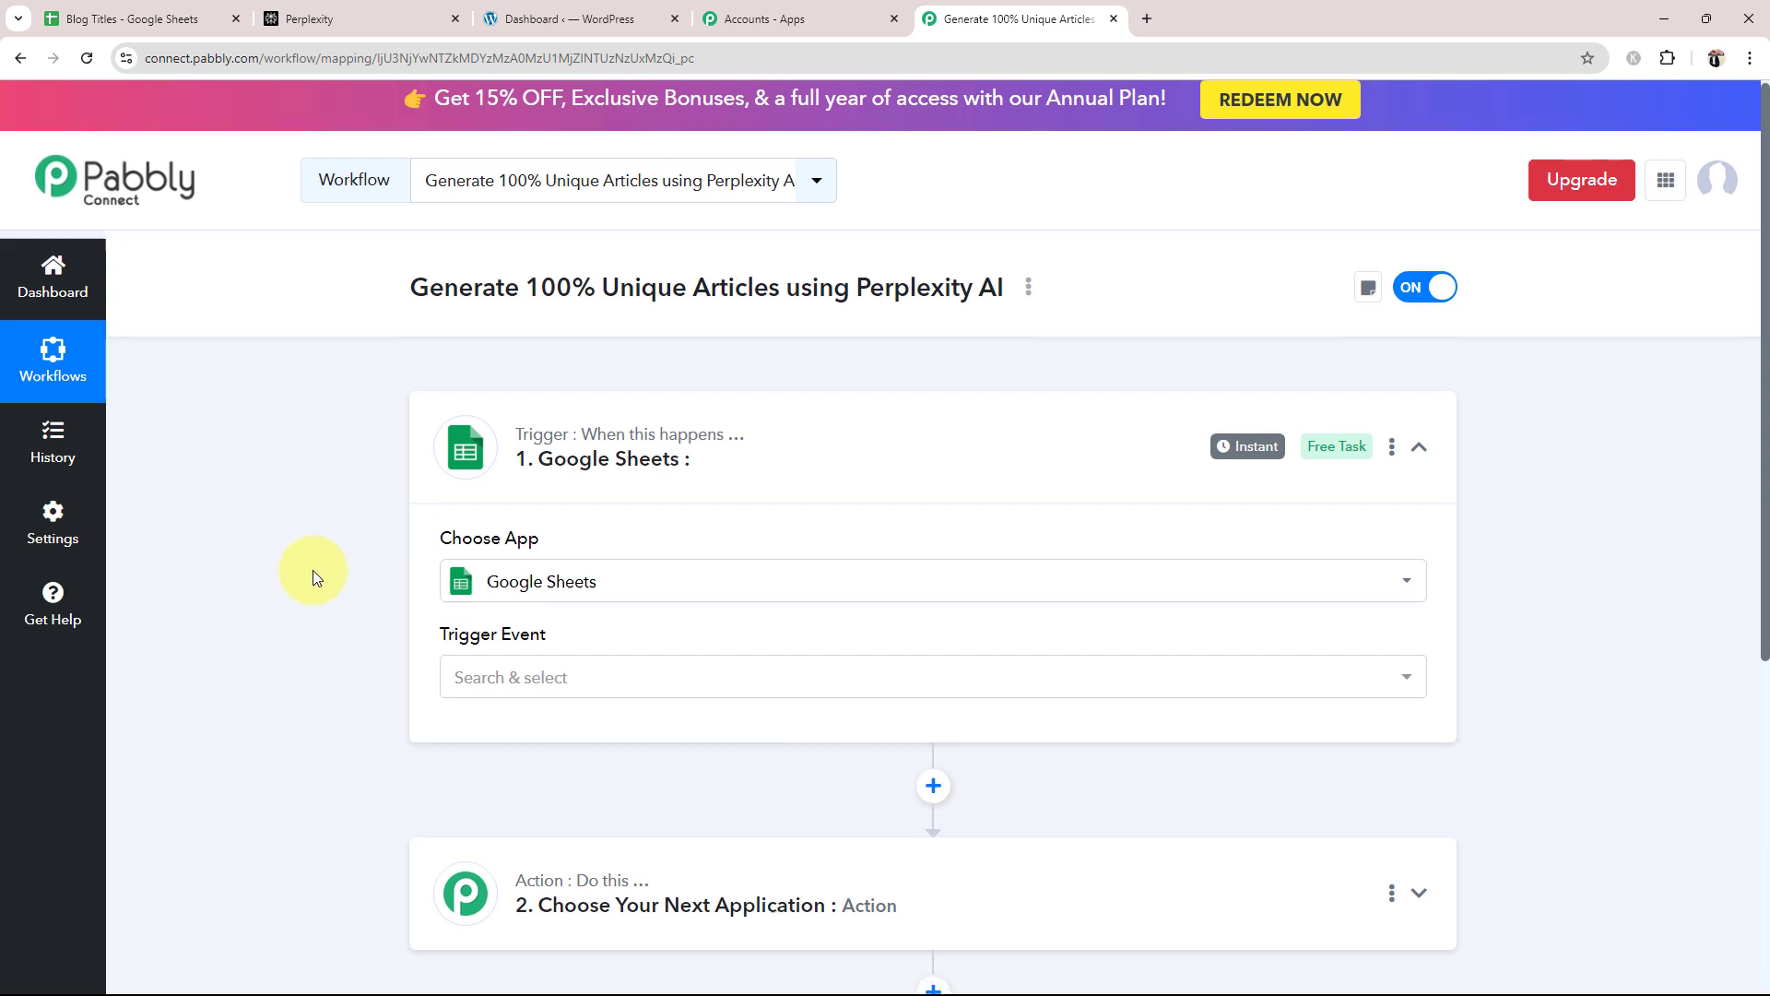
{"action": "left_click", "coordinate": [468, 595]}
{"action": "left_click", "coordinate": [498, 705]}
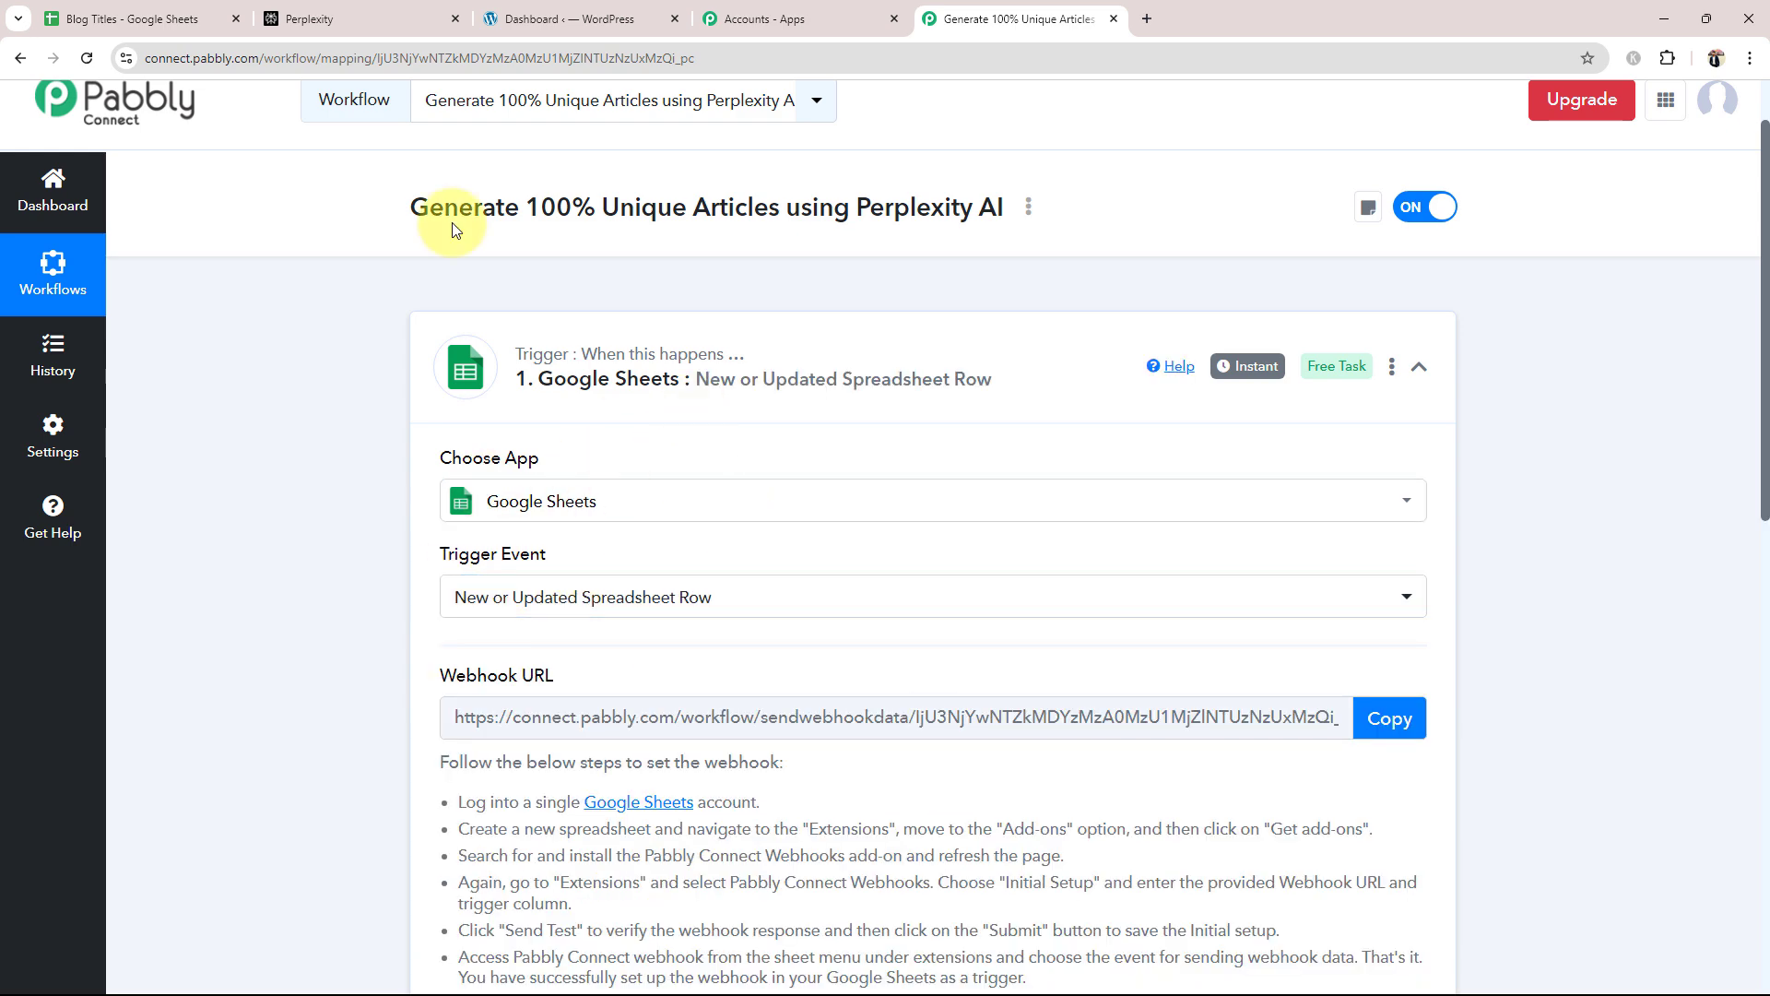
{"action": "left_click", "coordinate": [183, 17]}
{"action": "left_click", "coordinate": [919, 11]}
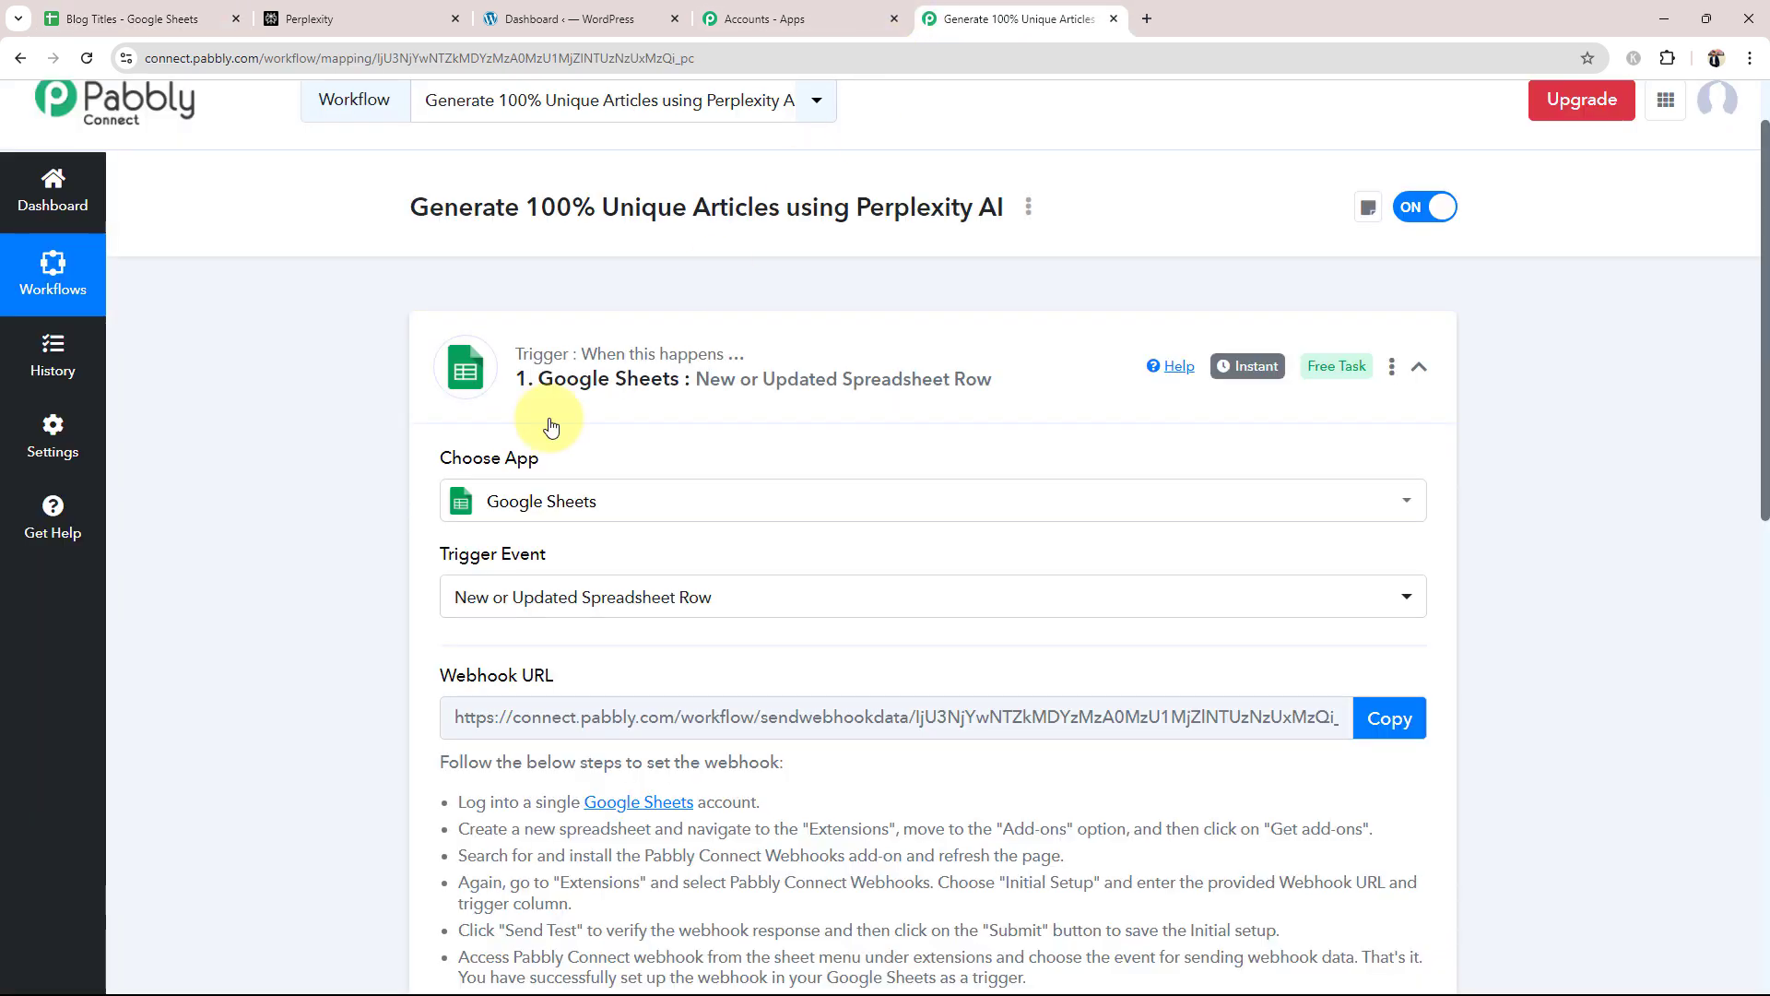
Step: Review the webhook setup instructions, copy the trigger's webhook URL and switch to the Blog Titles spreadsheet
{"action": "scroll", "coordinate": [307, 616], "scroll_direction": "down", "scroll_amount": 4}
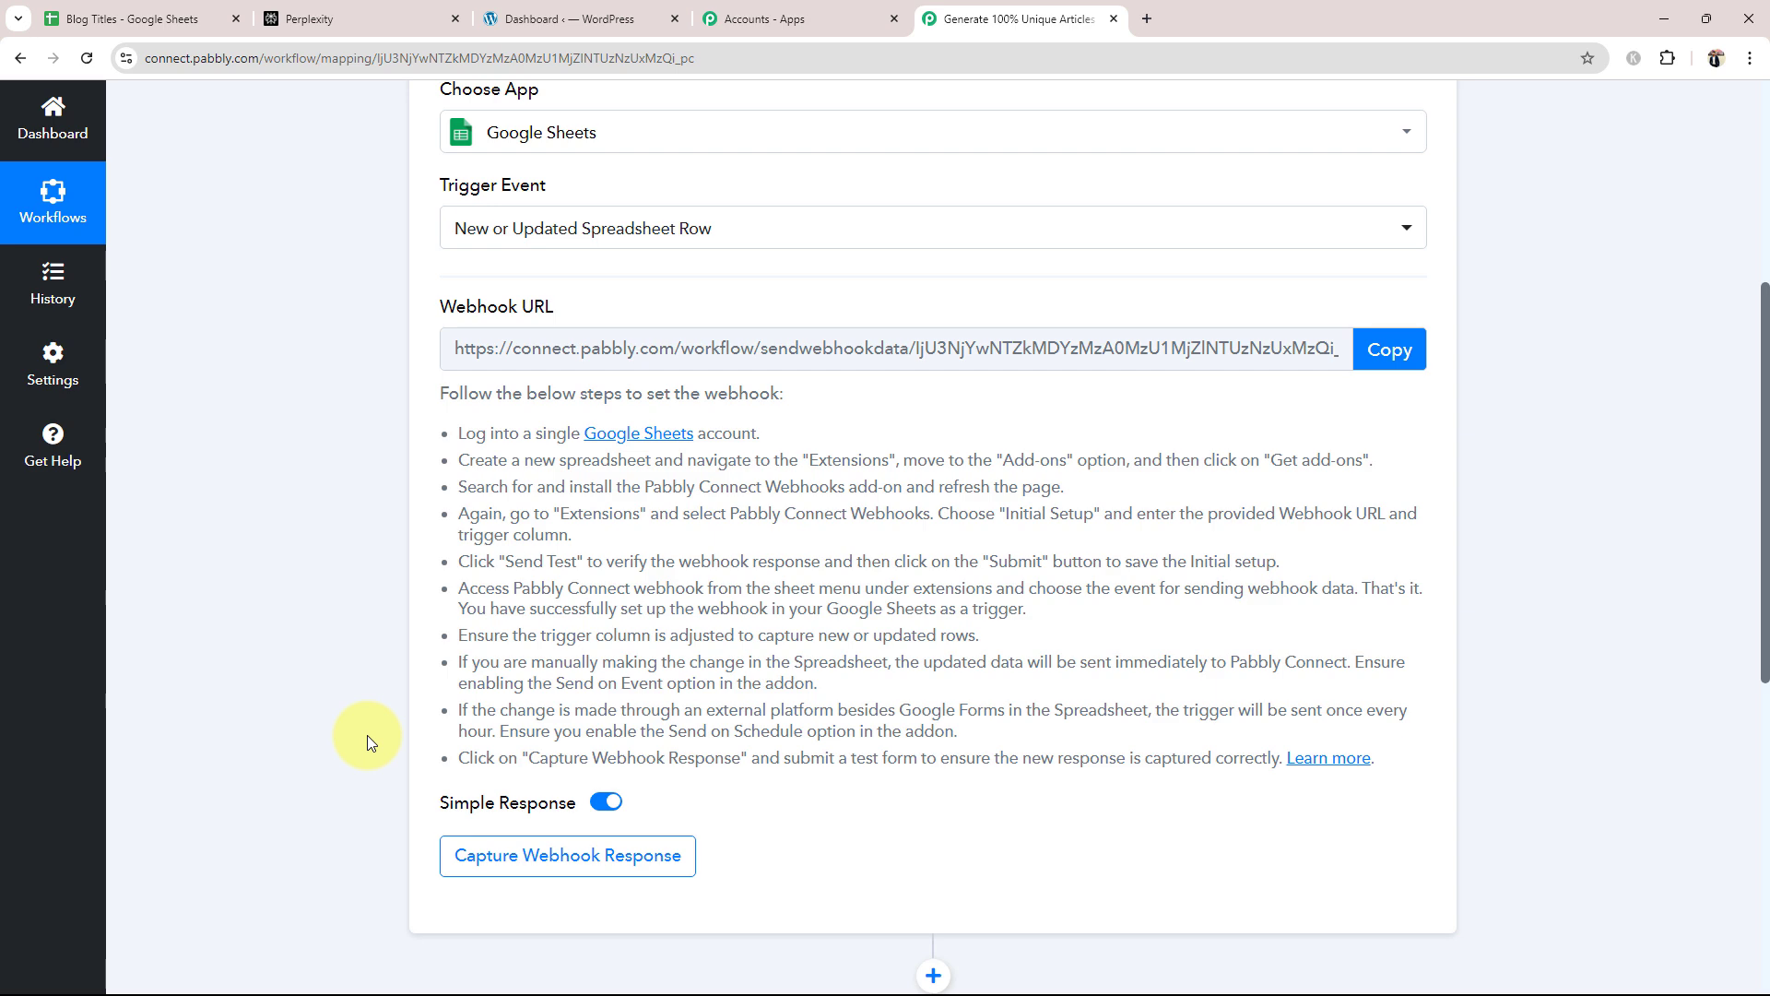
{"action": "scroll", "coordinate": [367, 734], "scroll_direction": "up", "scroll_amount": 5}
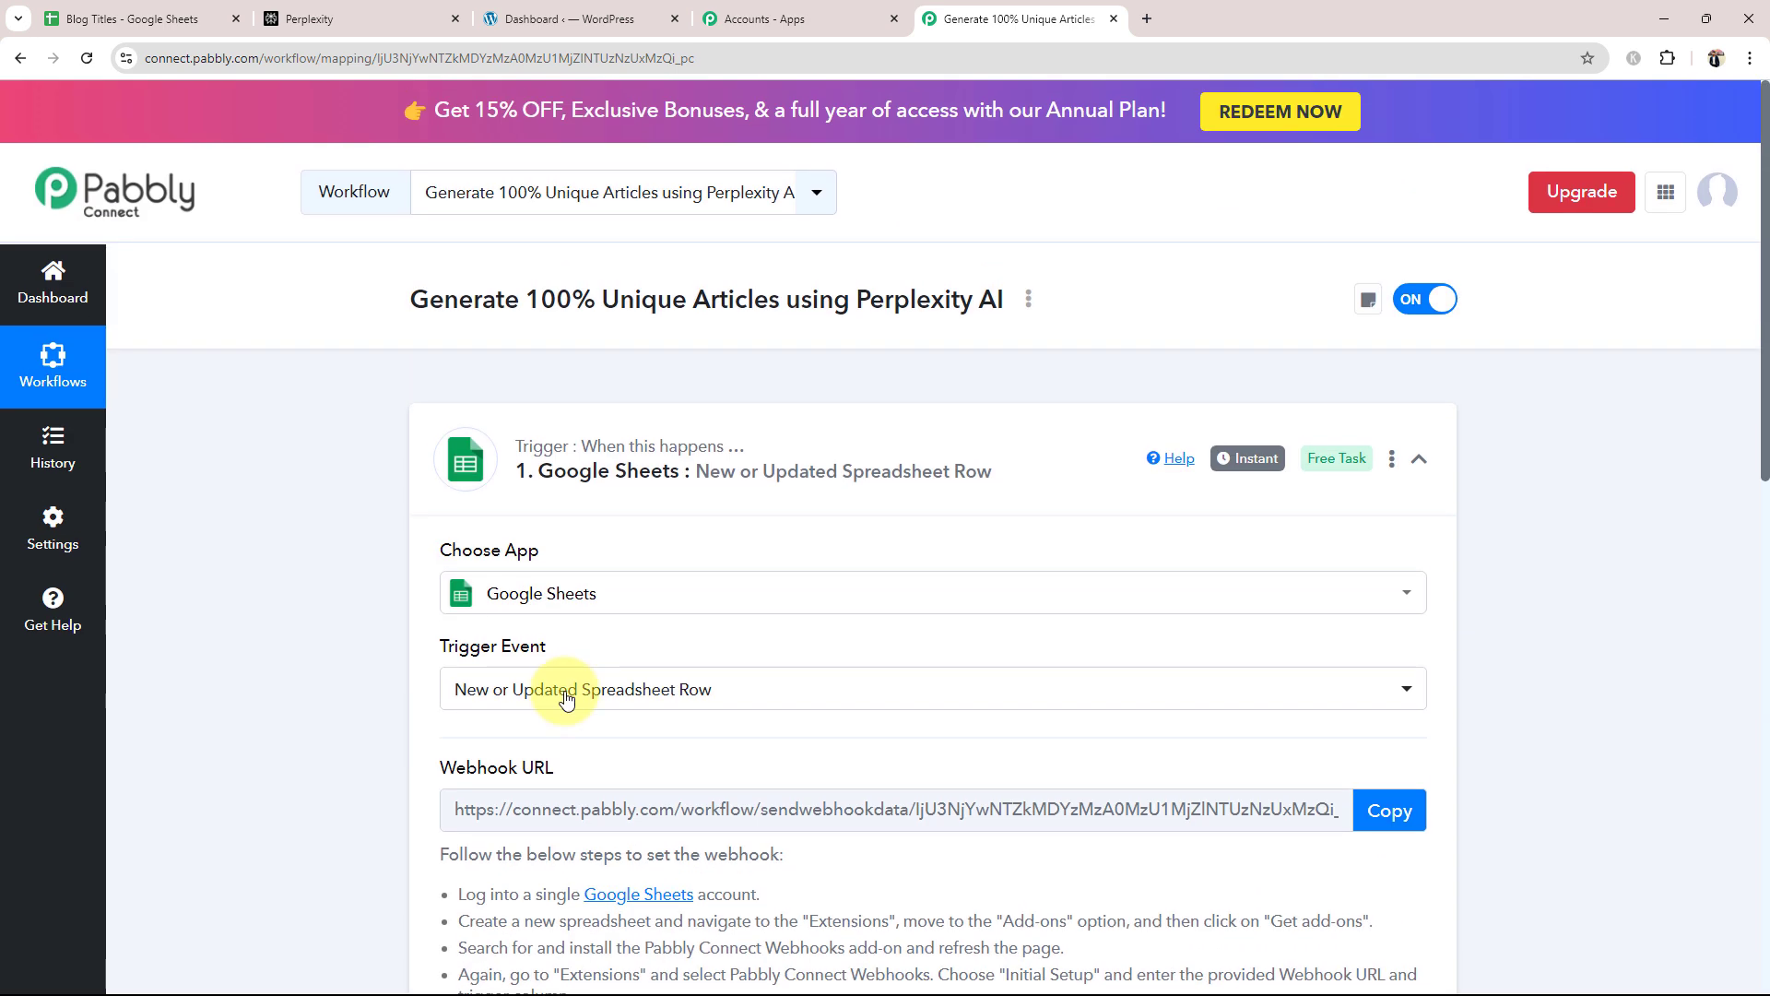
{"action": "scroll", "coordinate": [604, 585], "scroll_direction": "down", "scroll_amount": 1}
{"action": "scroll", "coordinate": [604, 585], "scroll_direction": "down", "scroll_amount": 1}
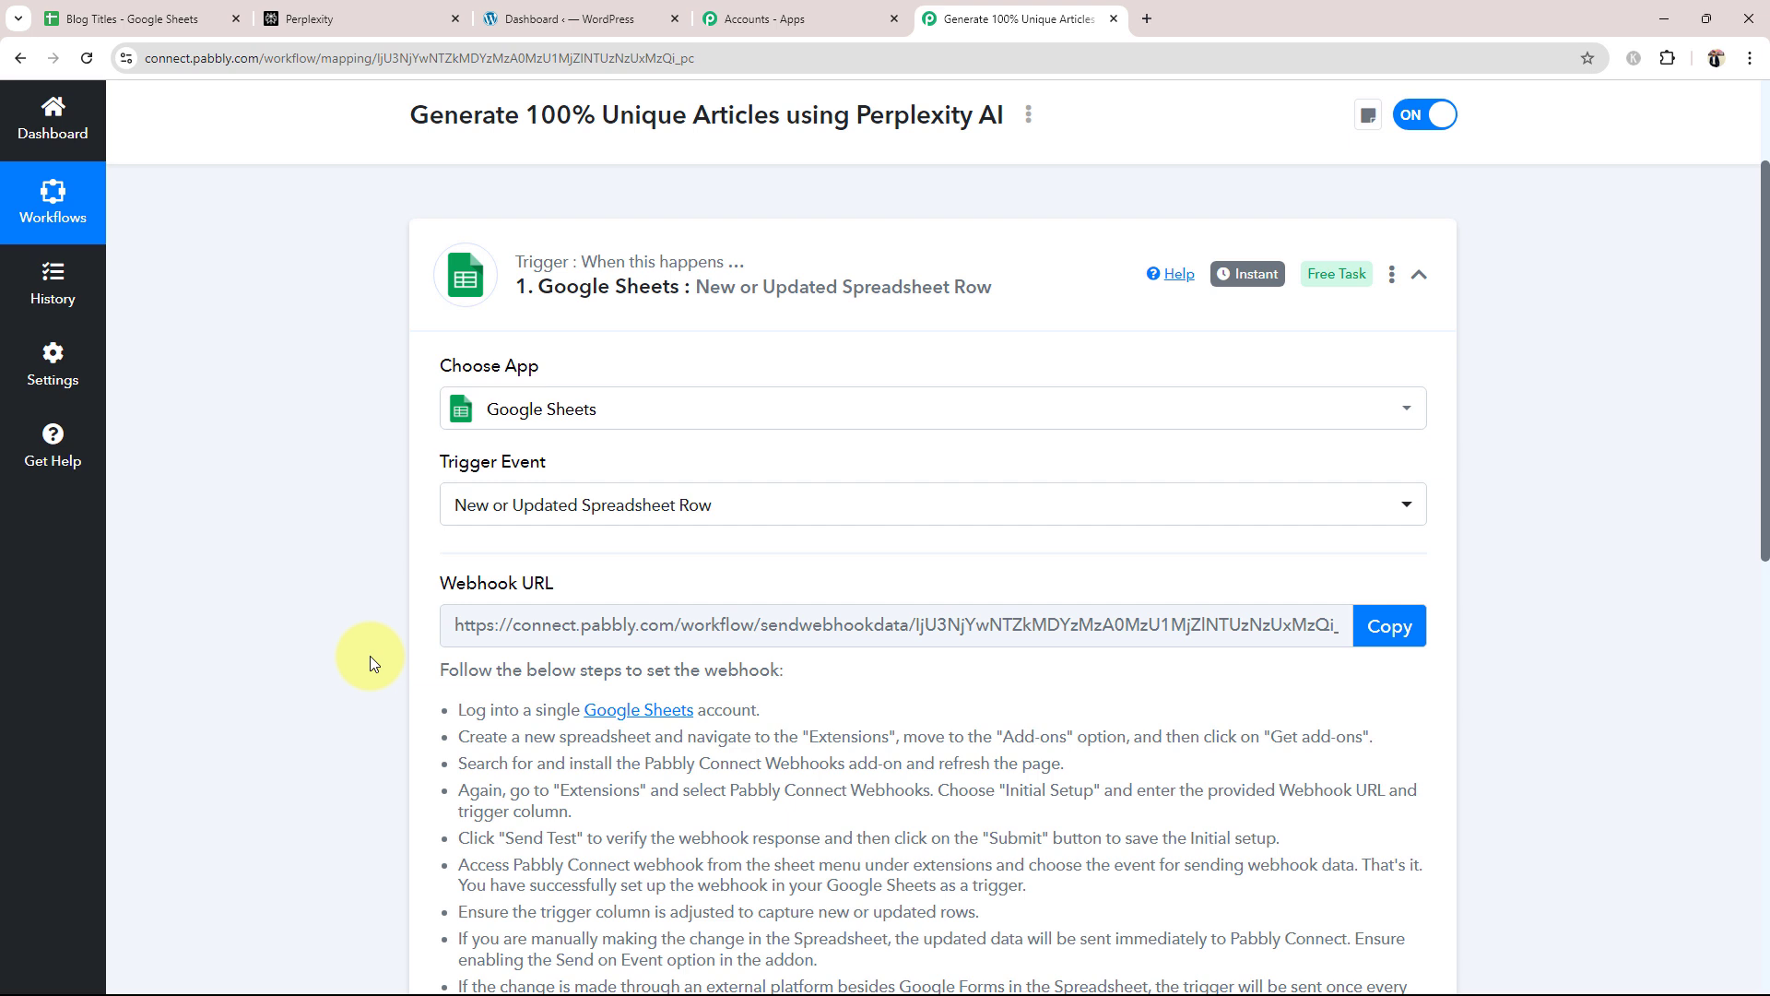
{"action": "left_click", "coordinate": [1382, 624]}
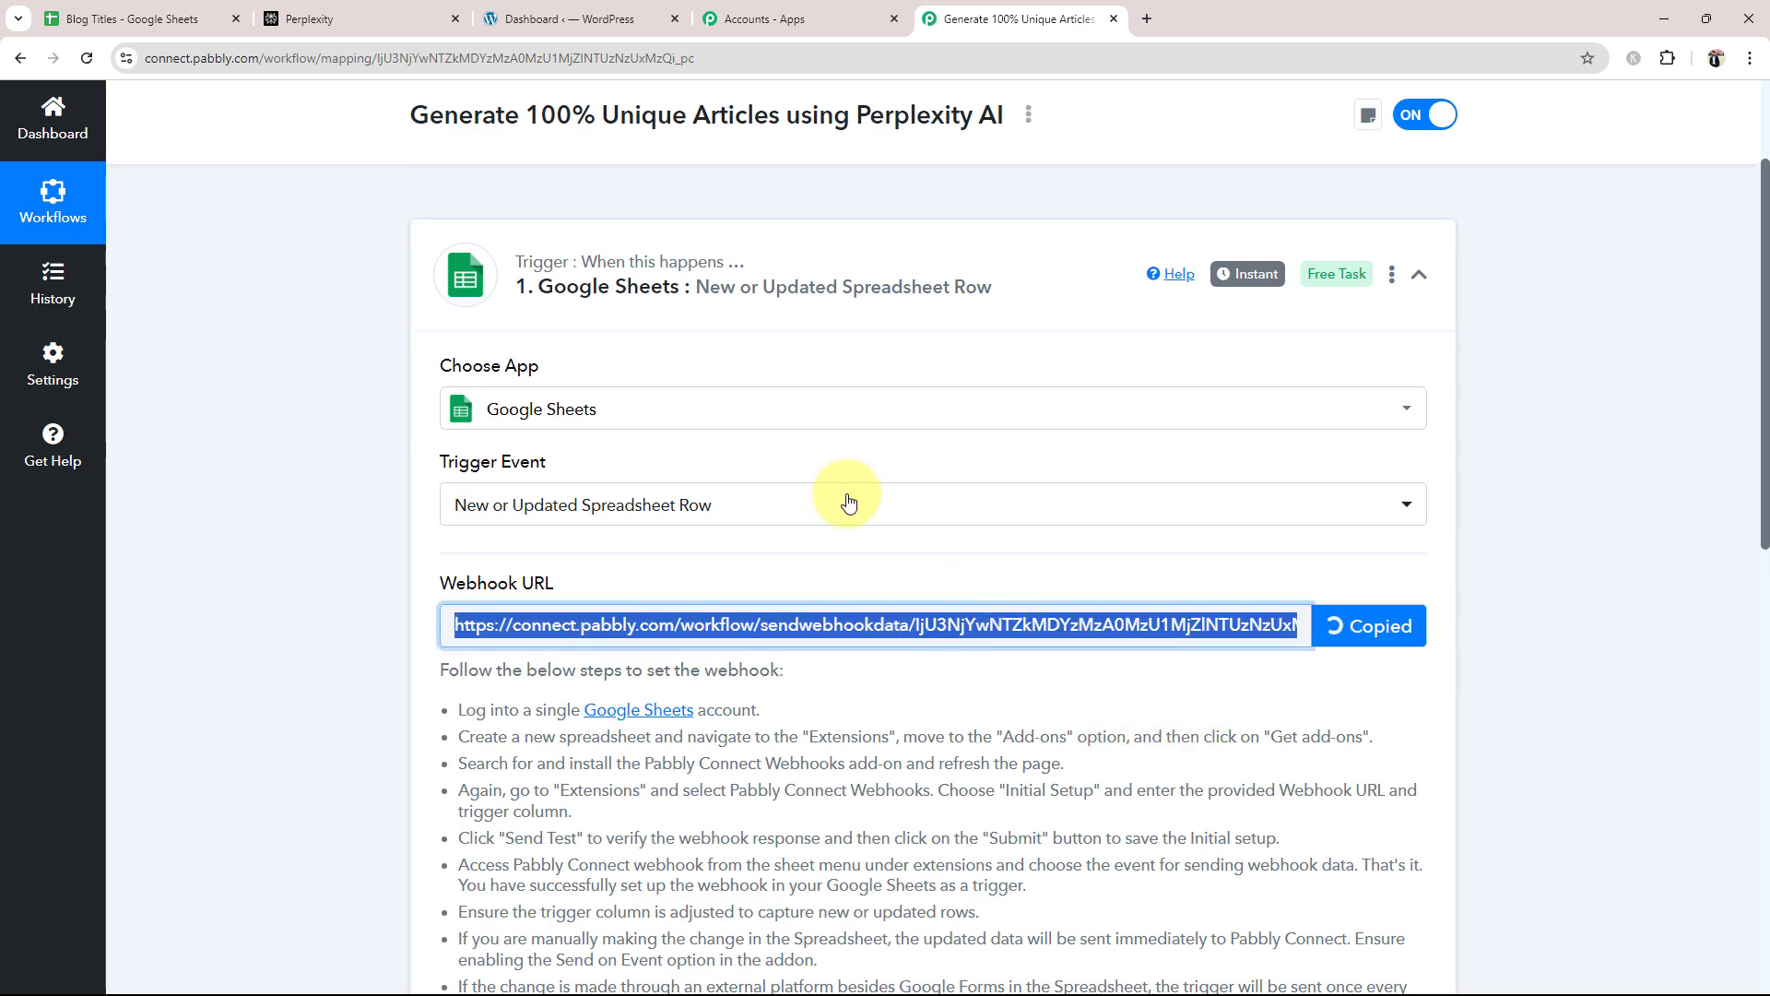
{"action": "left_click", "coordinate": [139, 16]}
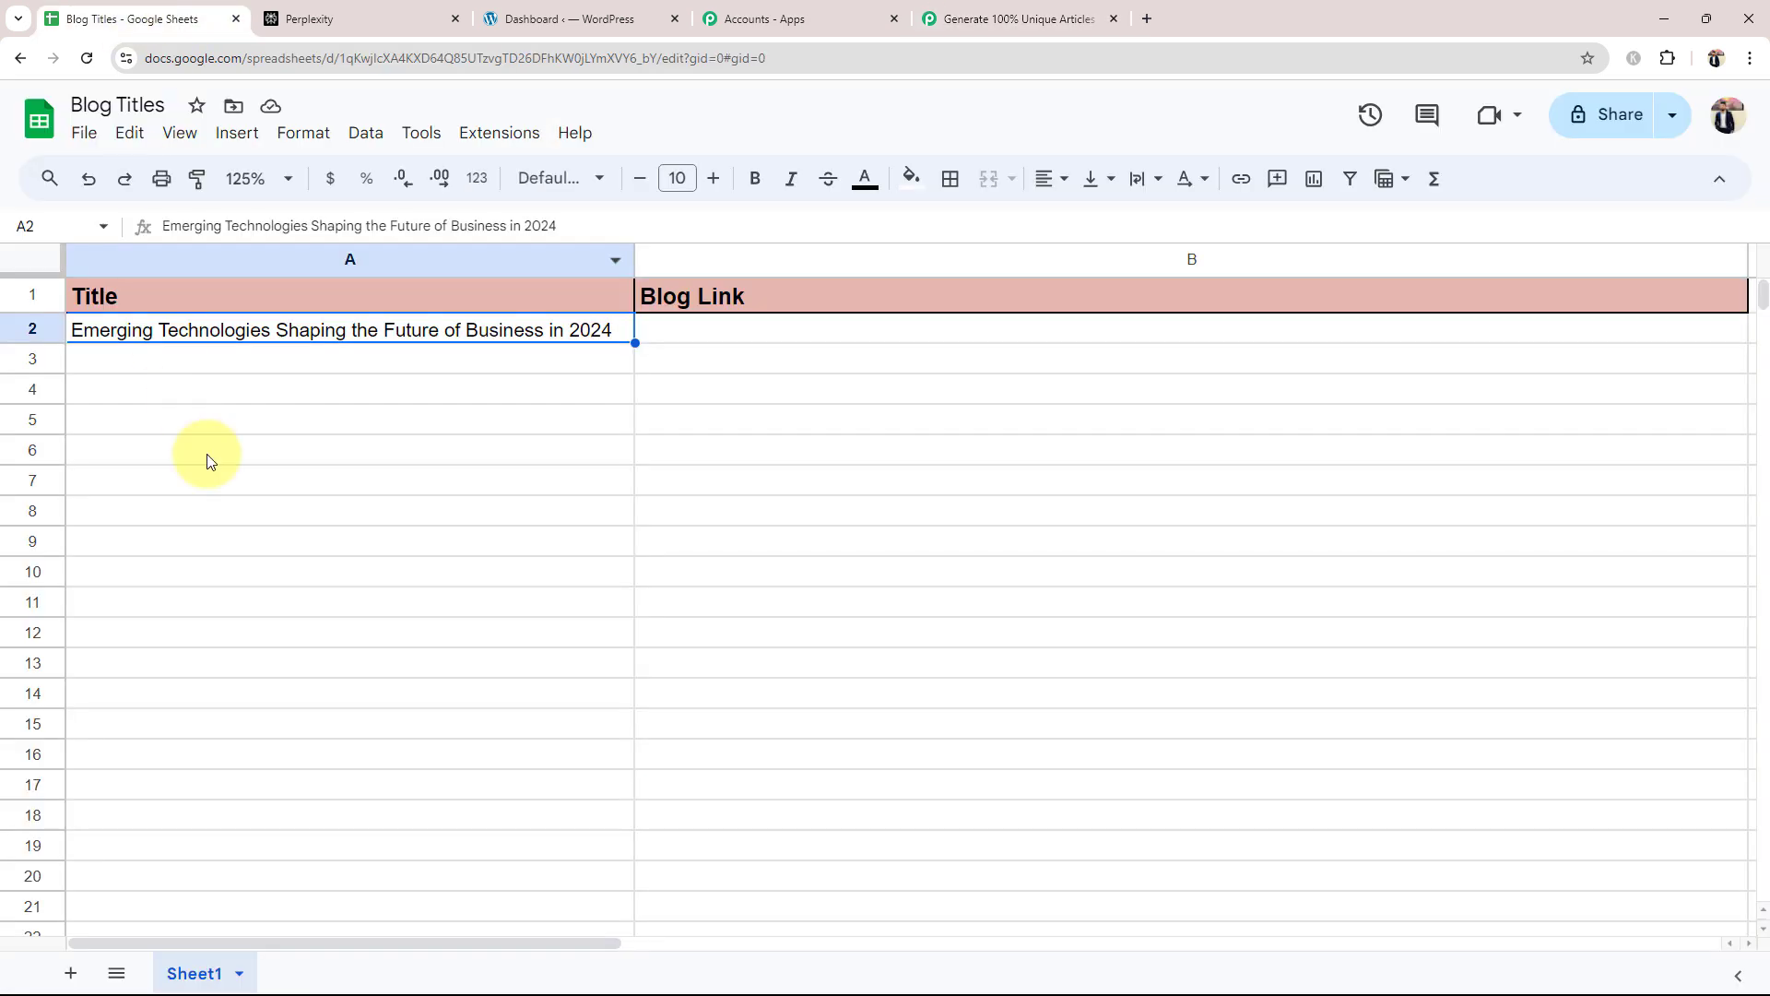
{"action": "left_click", "coordinate": [230, 511]}
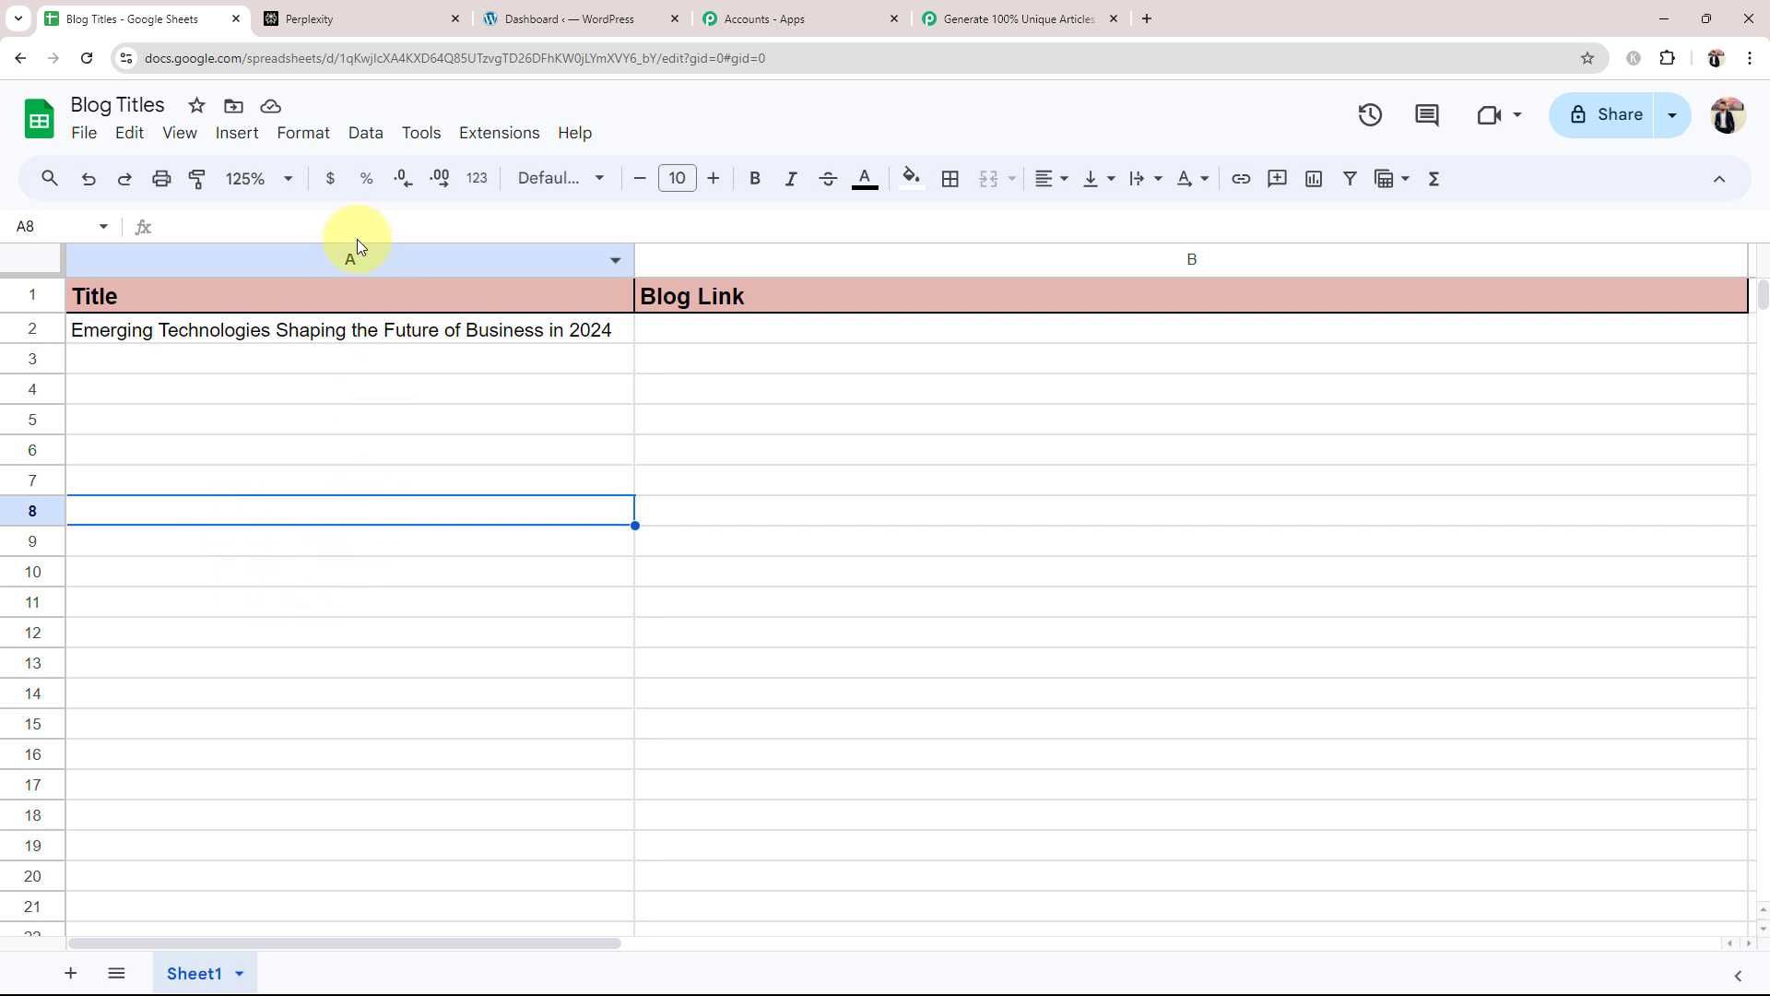
Step: Look up the Pabbly Connect Webhooks add-on in the Google Workspace Marketplace, check its installation status and close the marketplace
{"action": "left_click", "coordinate": [476, 130]}
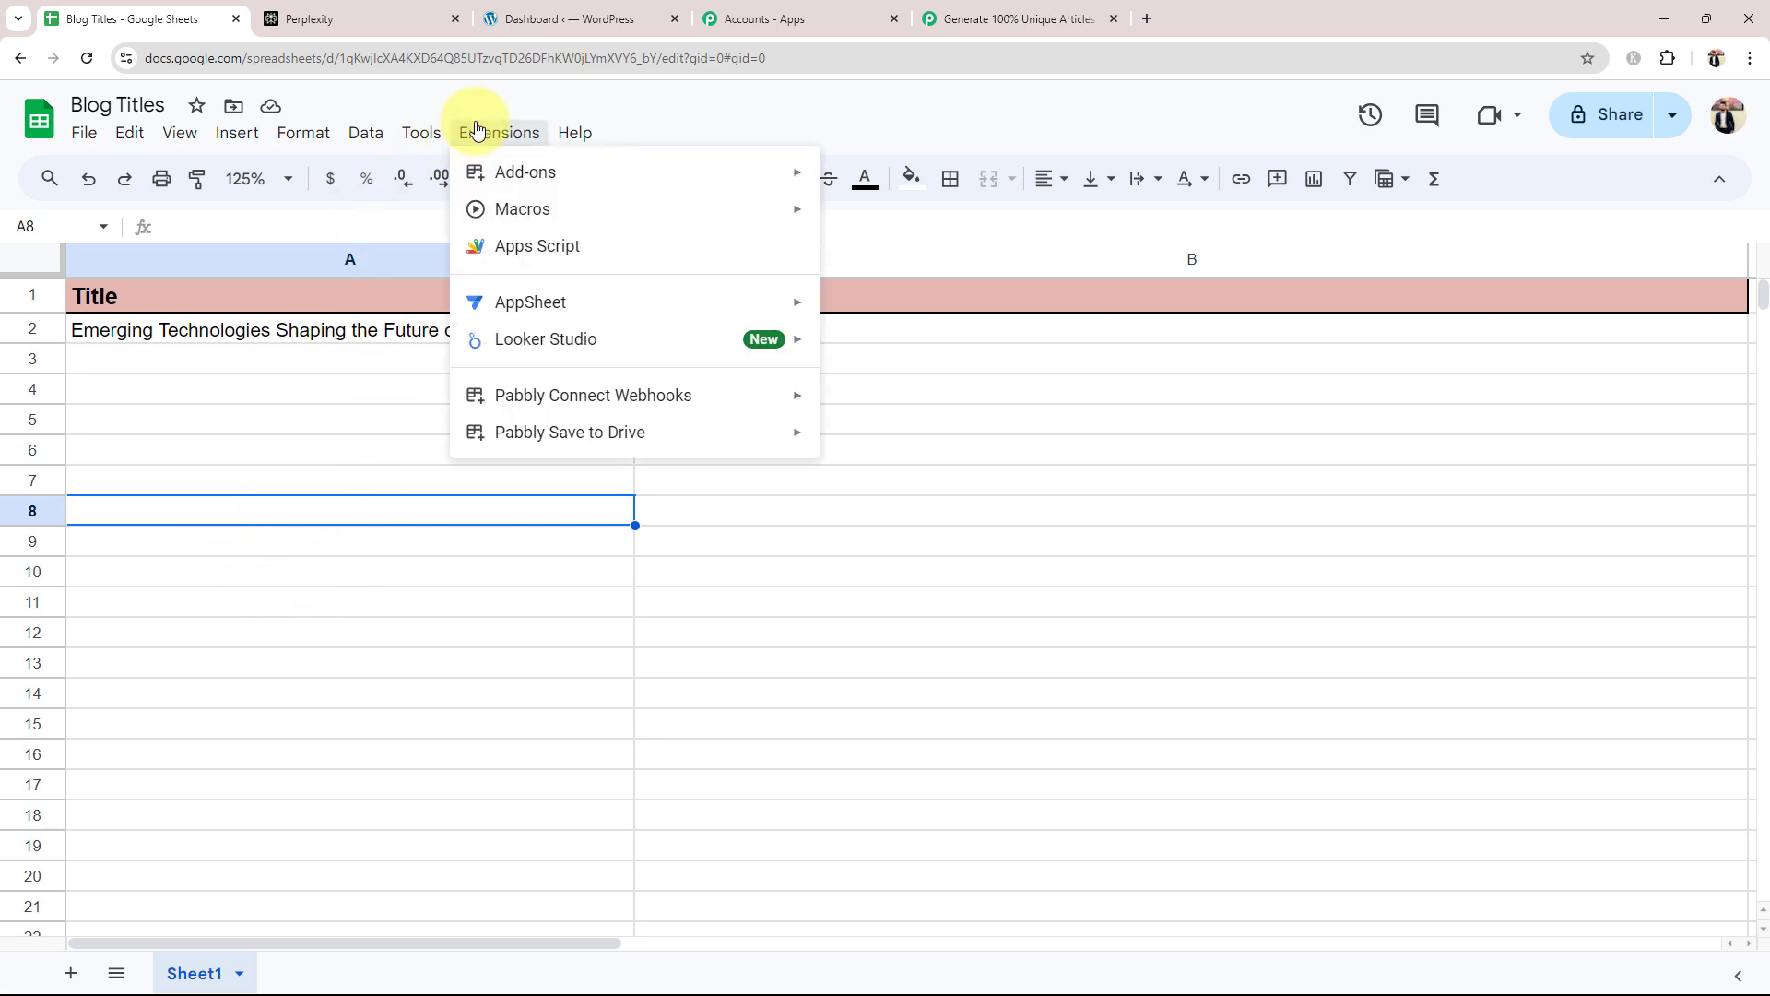
{"action": "mouse_move", "coordinate": [482, 174]}
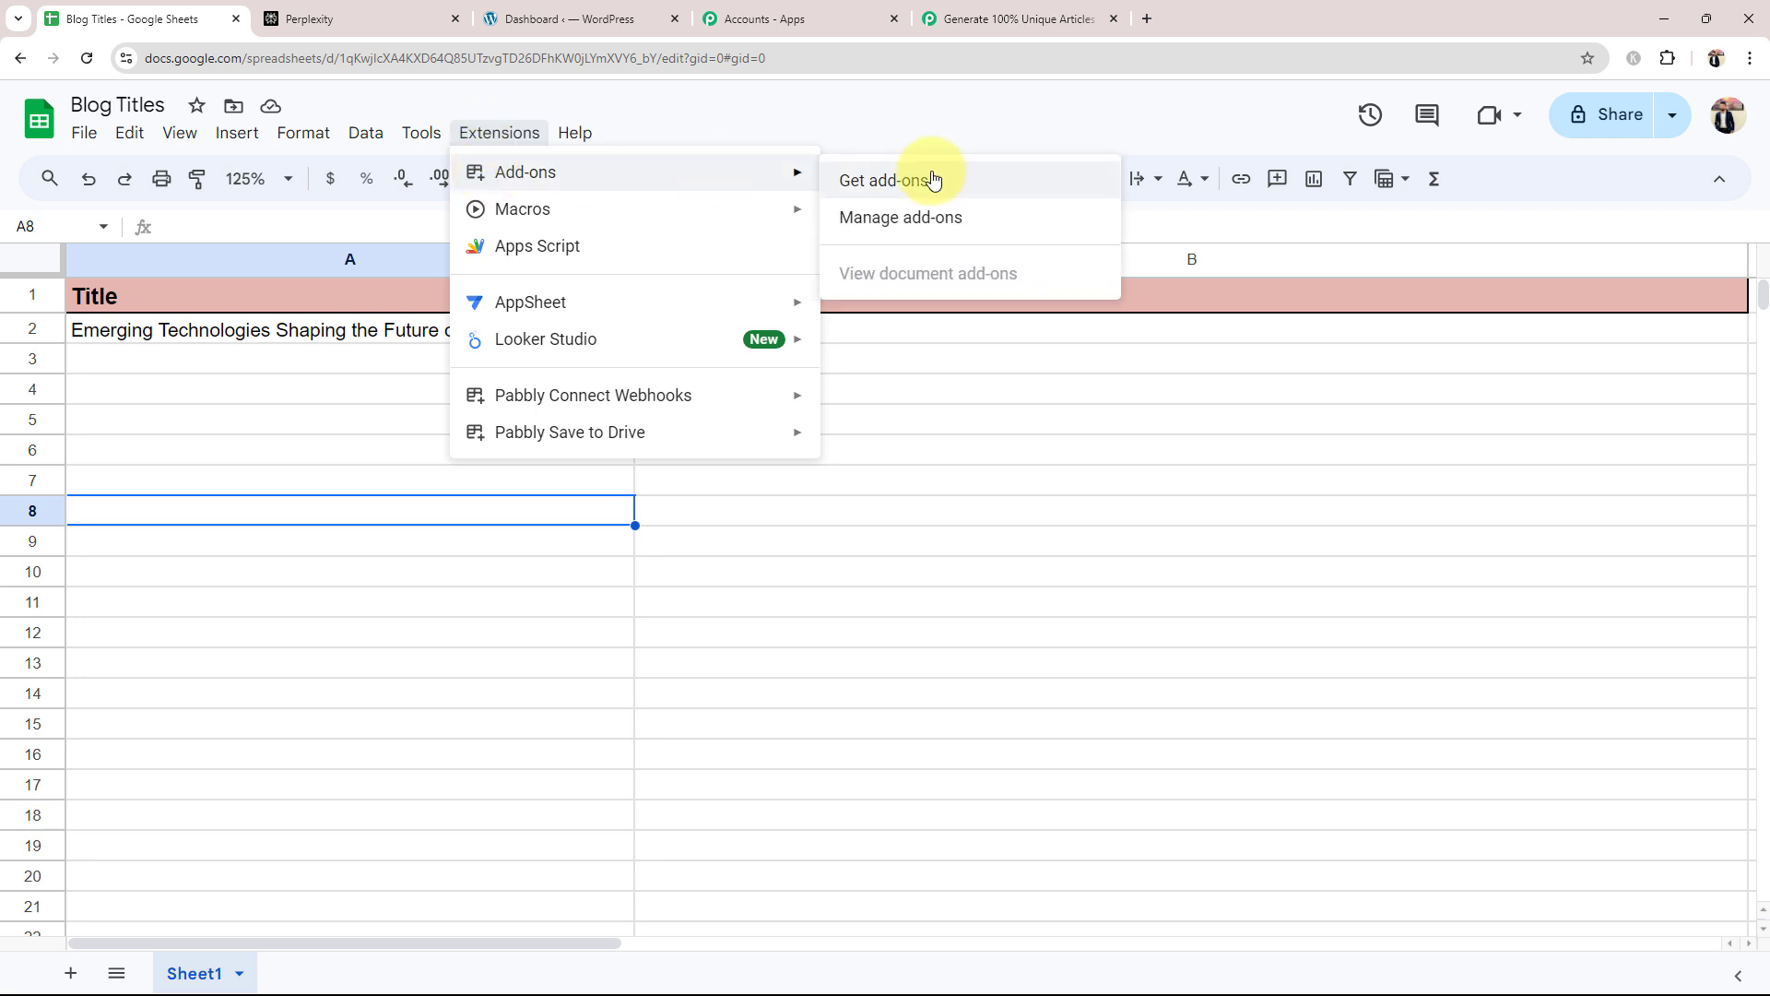
{"action": "left_click", "coordinate": [853, 173]}
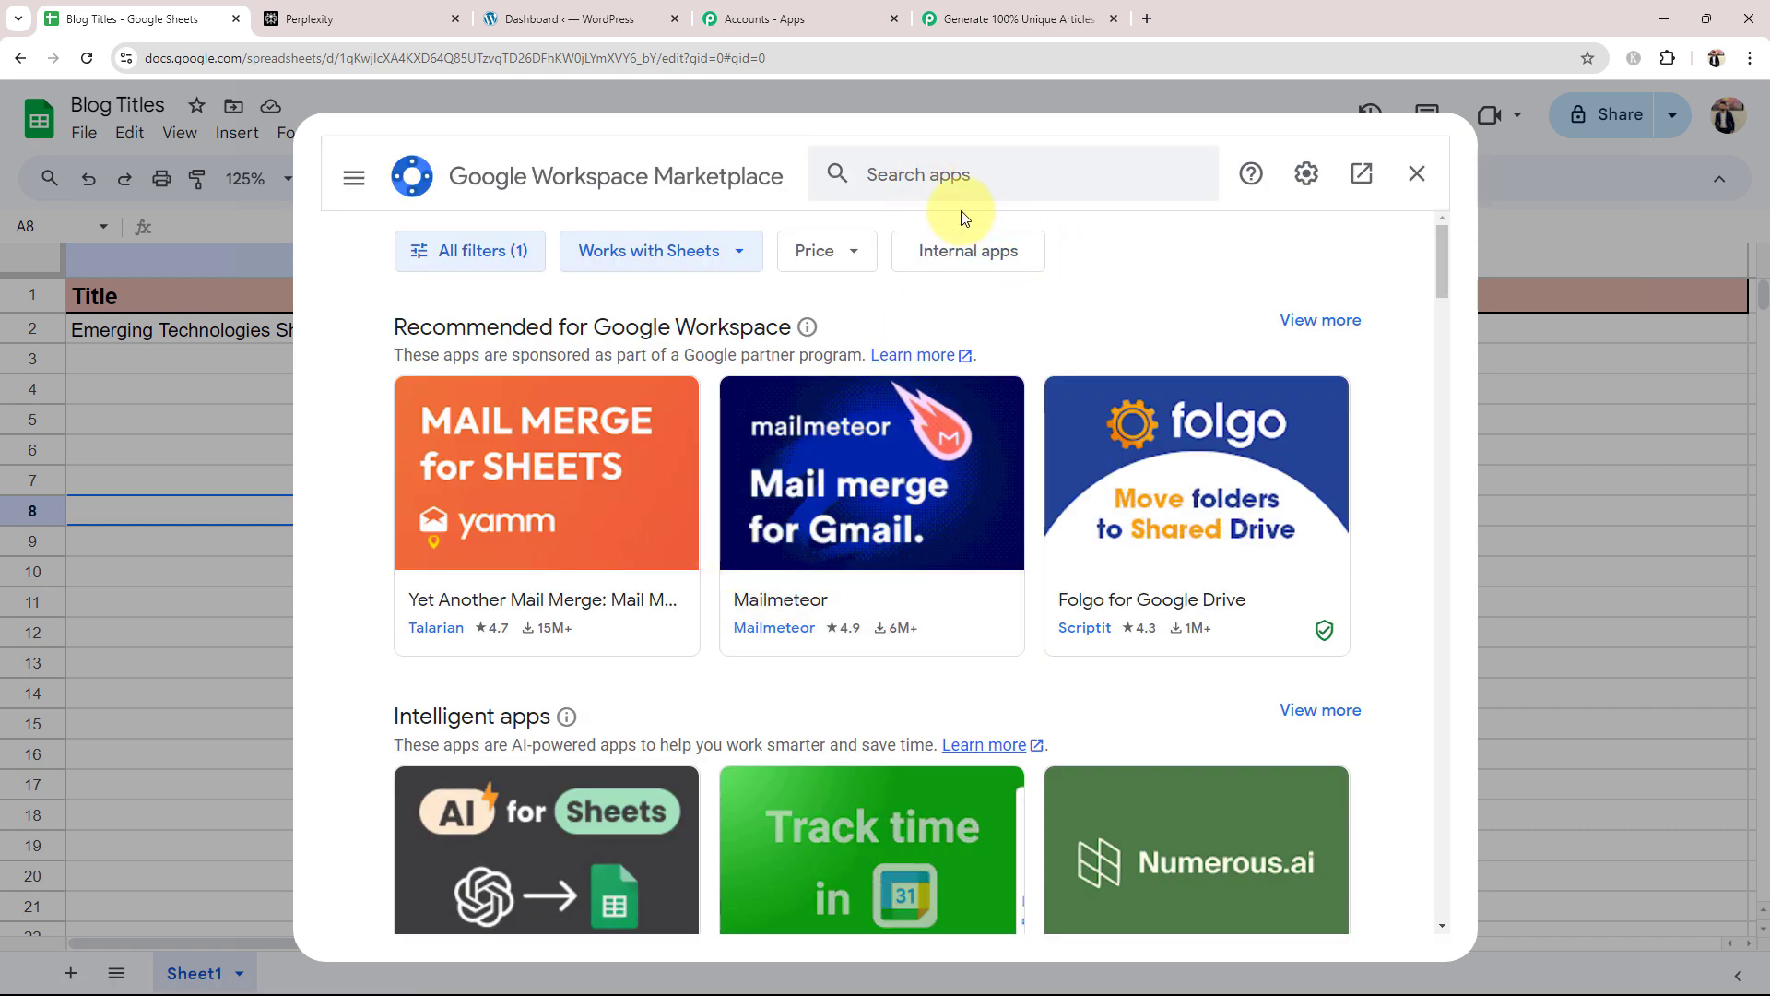
{"action": "left_click", "coordinate": [922, 175]}
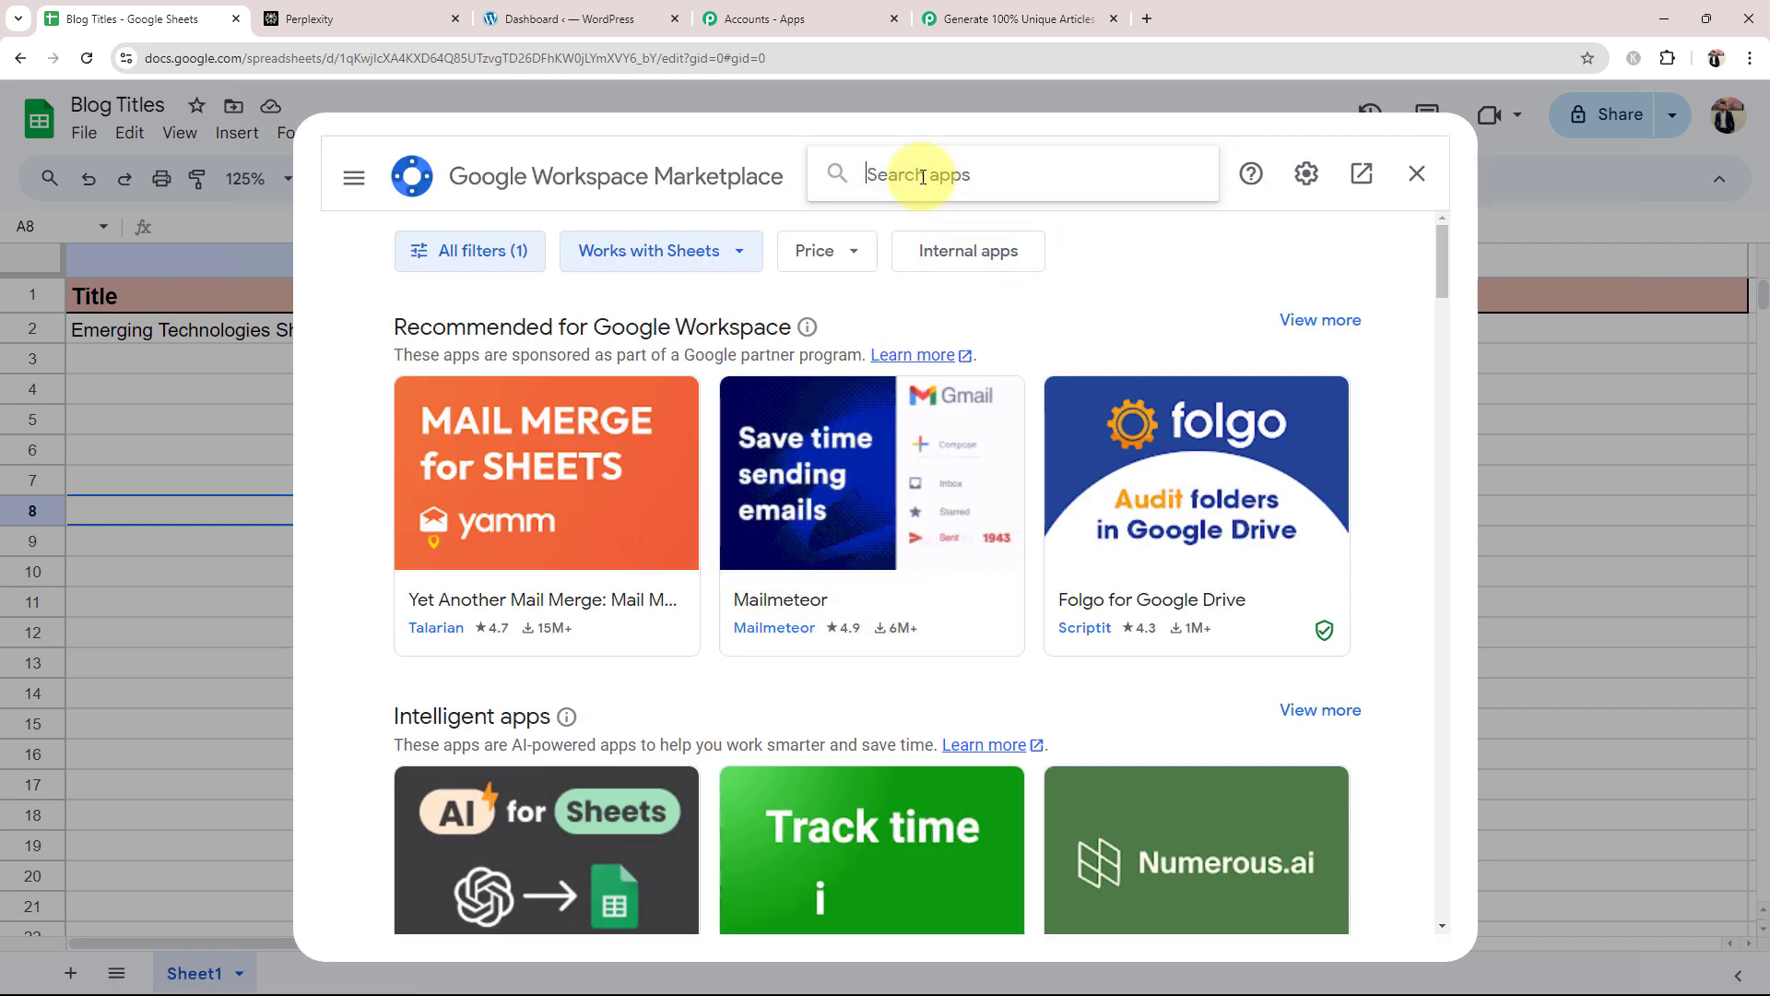
{"action": "type", "text": "Pabbly"}
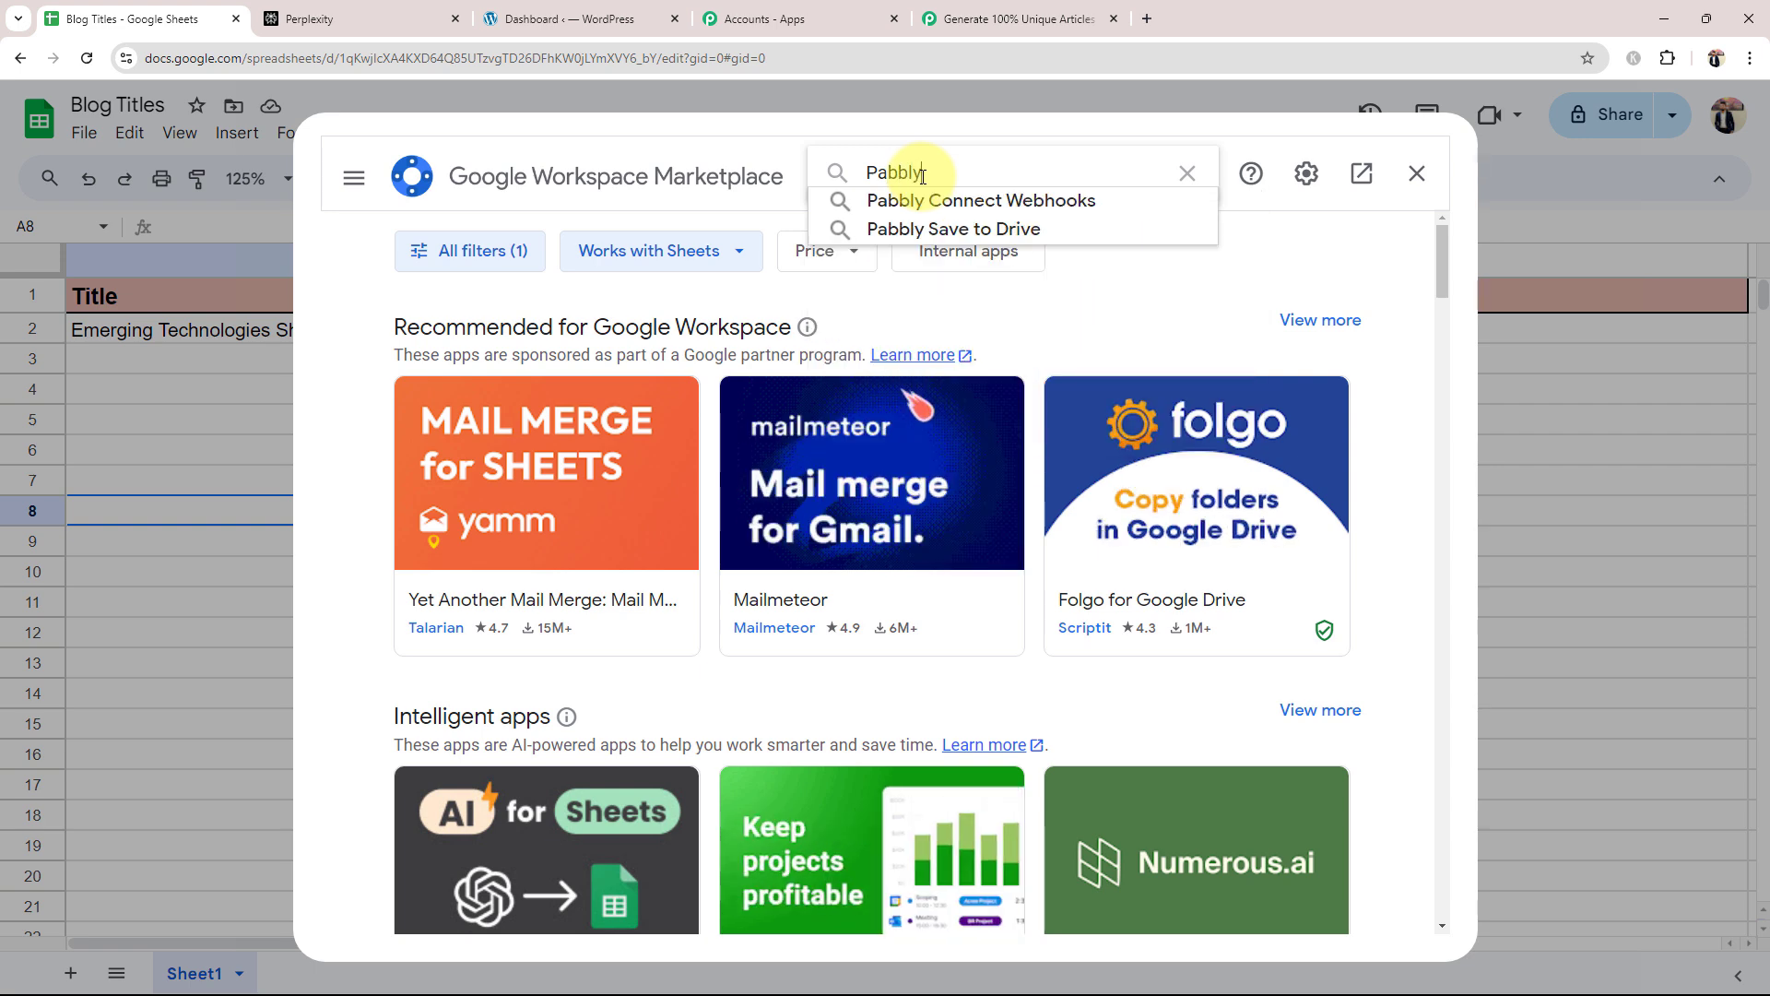
{"action": "left_click", "coordinate": [950, 200]}
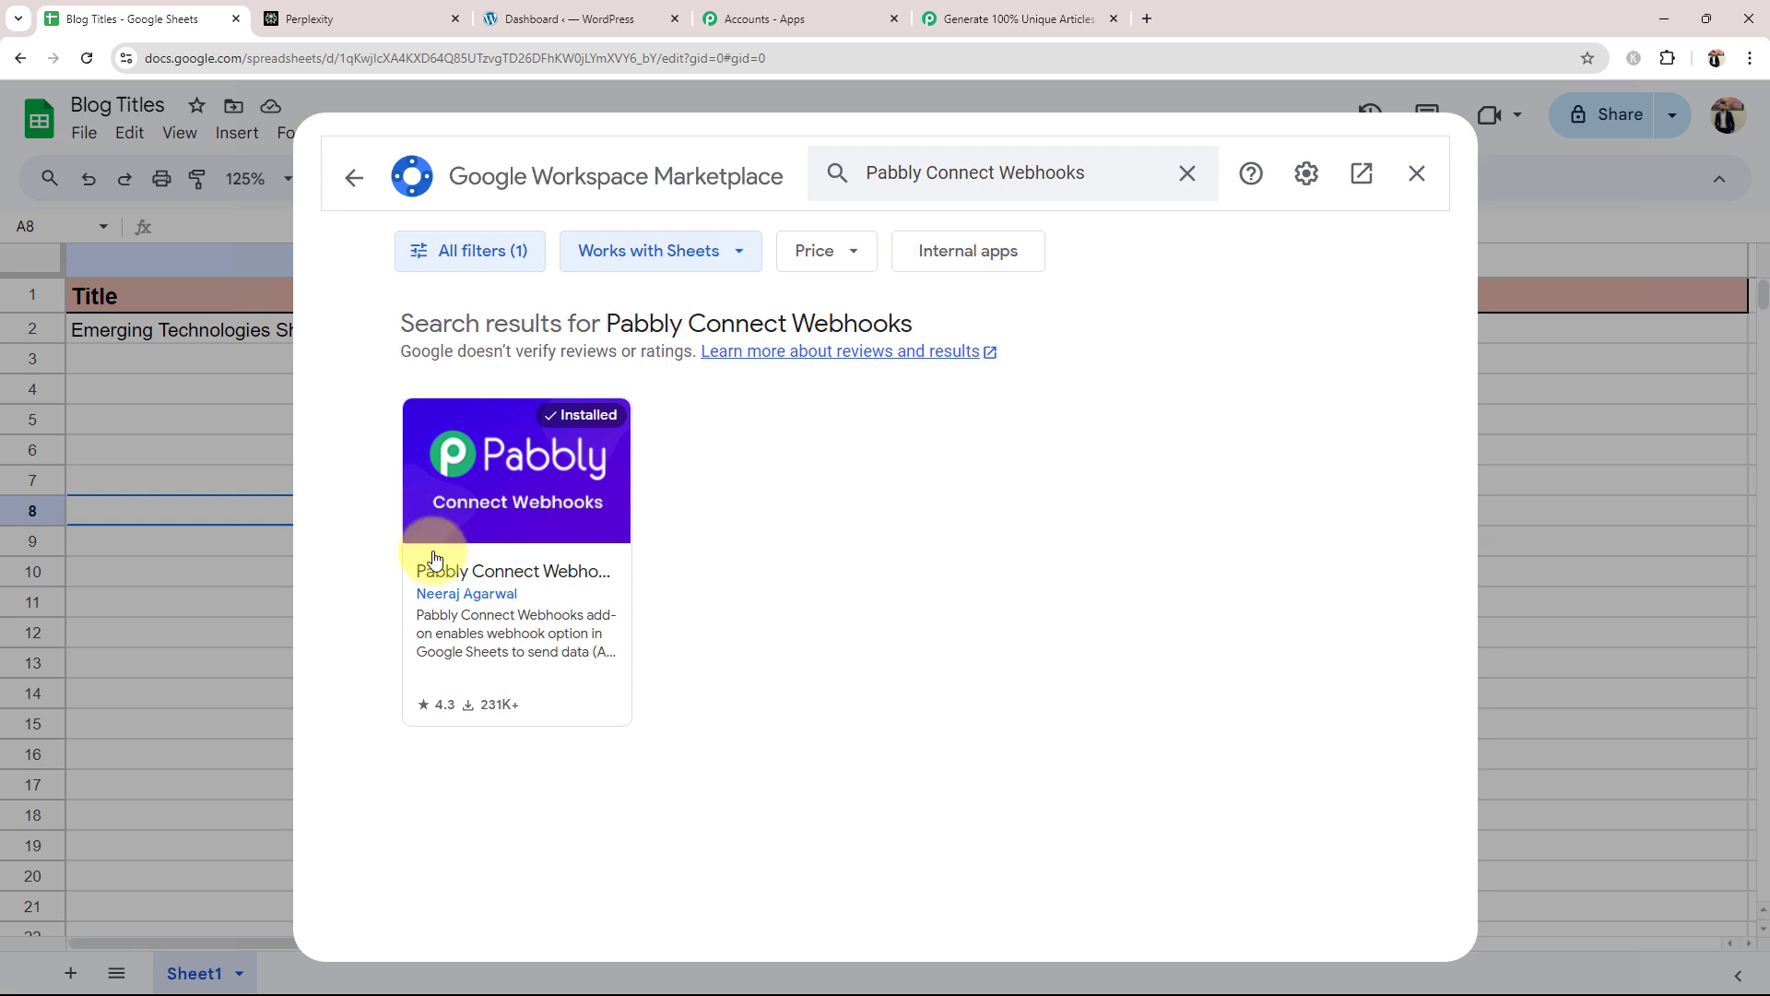
{"action": "left_click", "coordinate": [519, 518]}
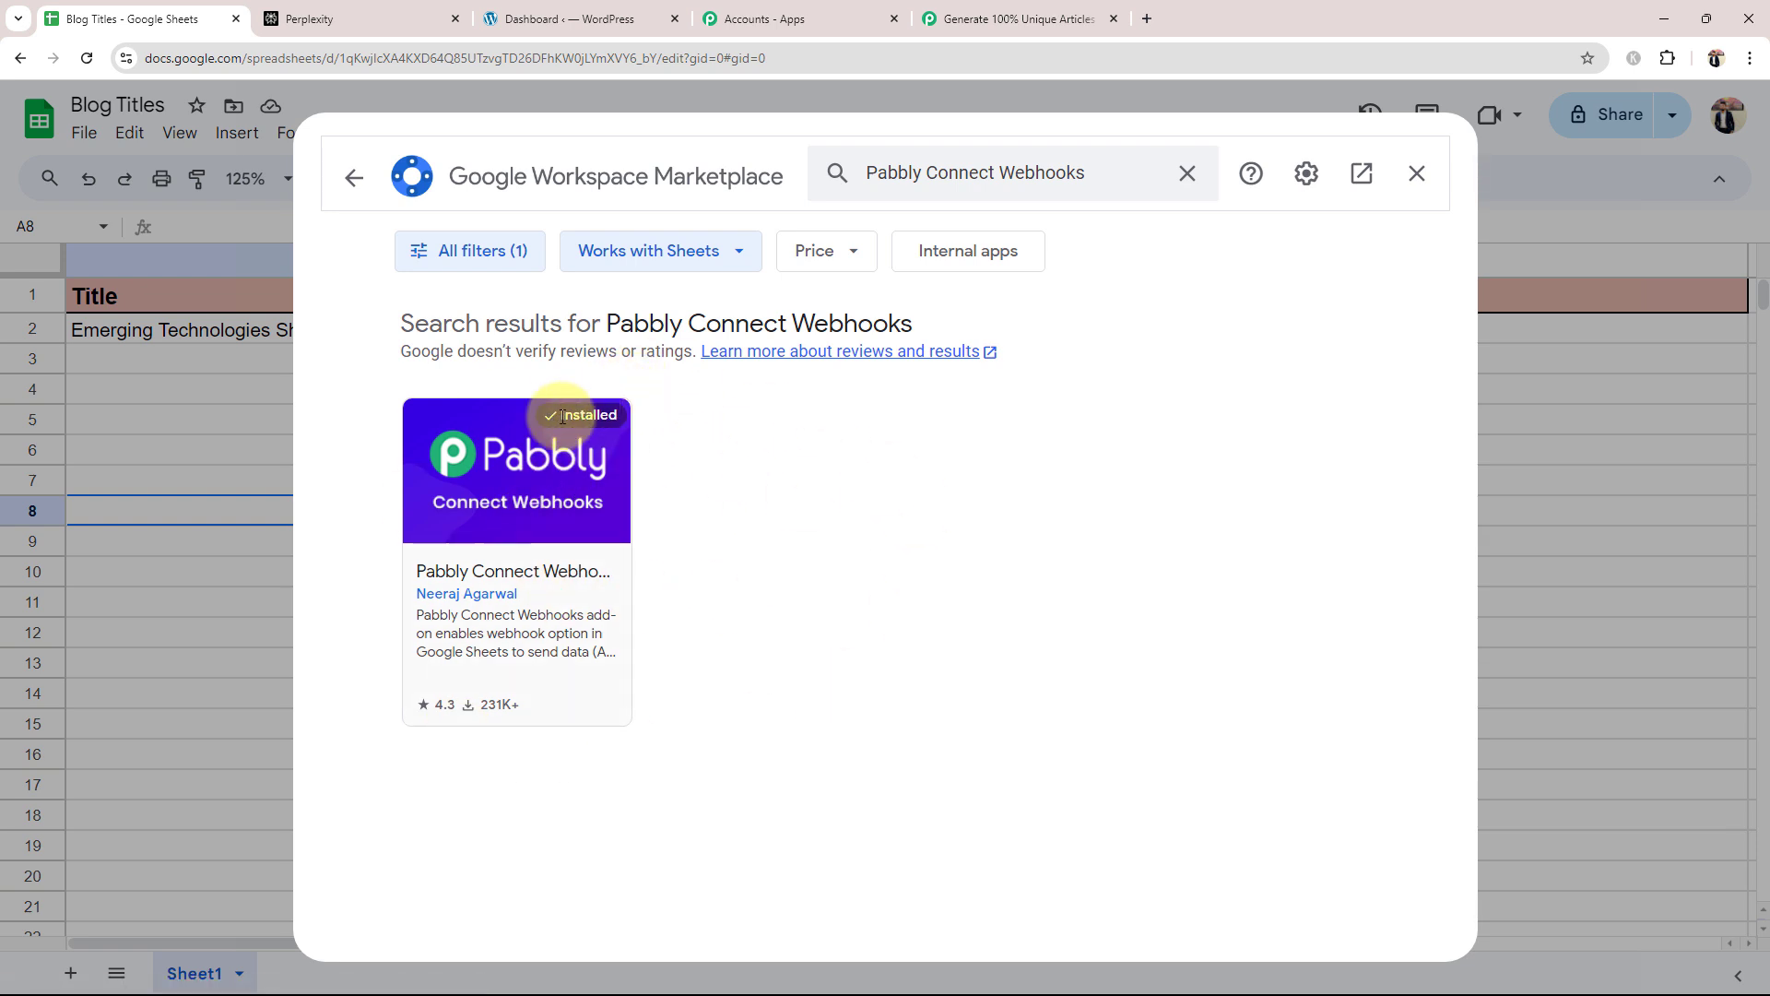
{"action": "left_click", "coordinate": [1419, 177]}
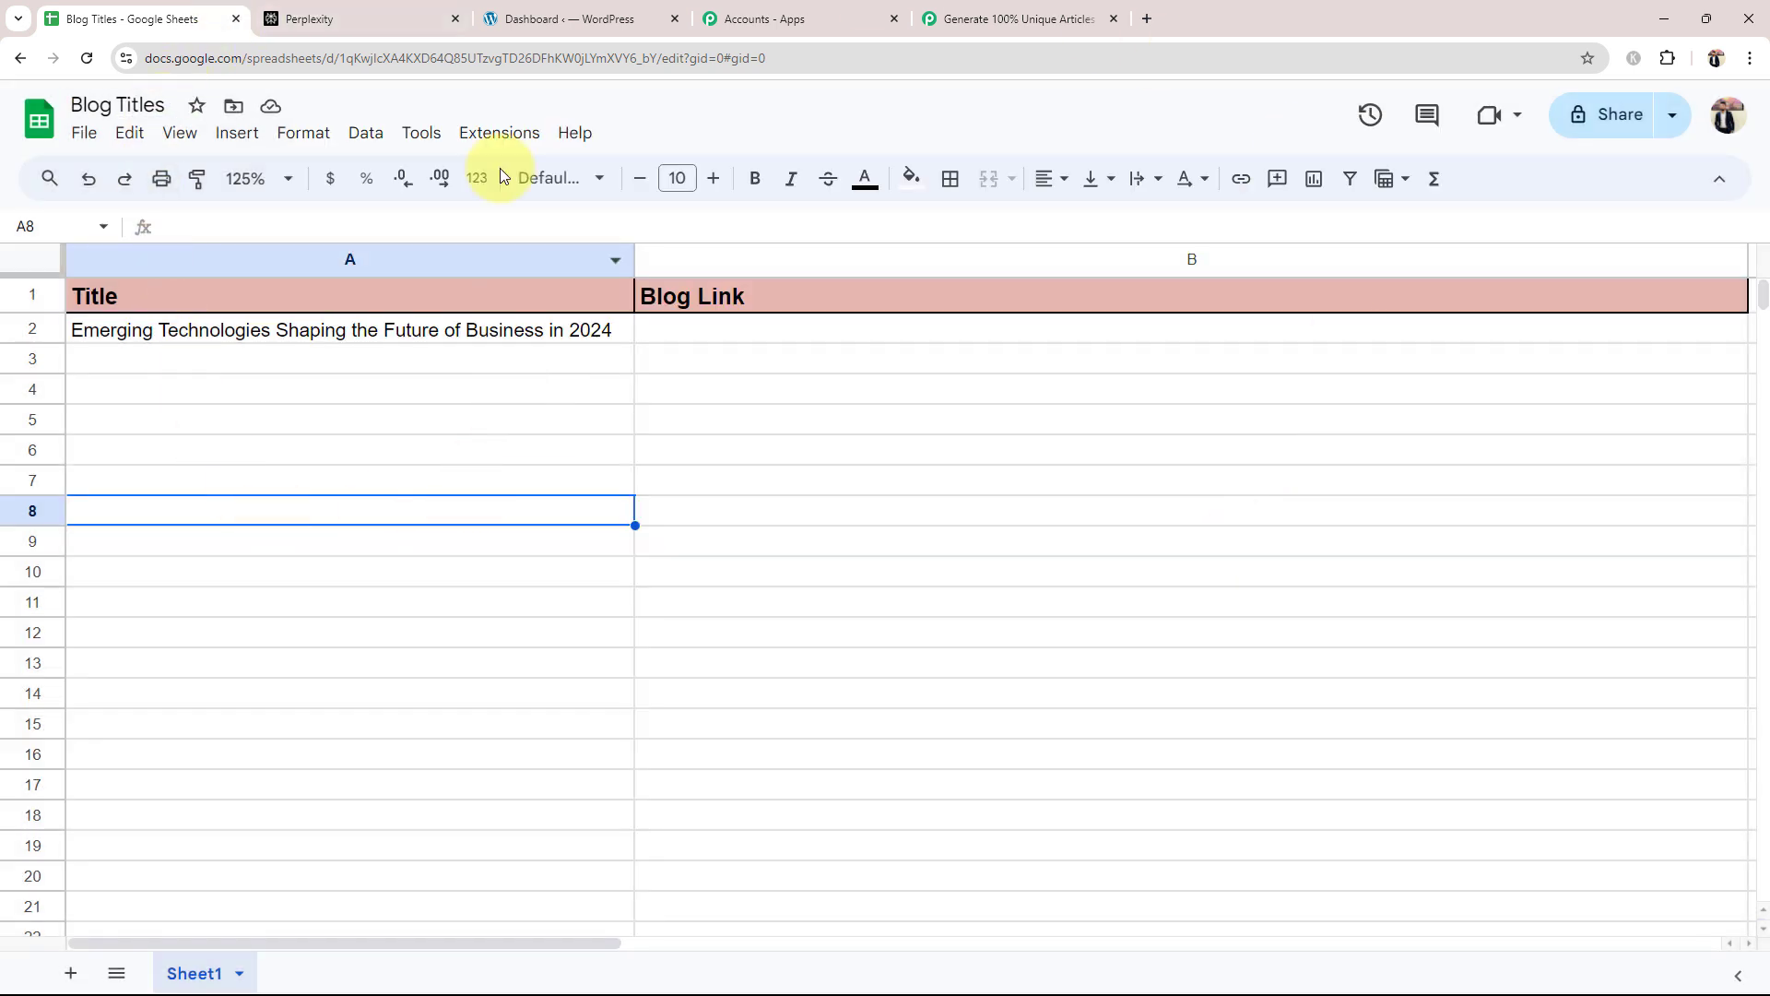
Step: Open the Initial Setup of Pabbly Connect Webhooks and fill in the webhook URL copied from the Pabbly Connect workflow
{"action": "left_click", "coordinate": [490, 140]}
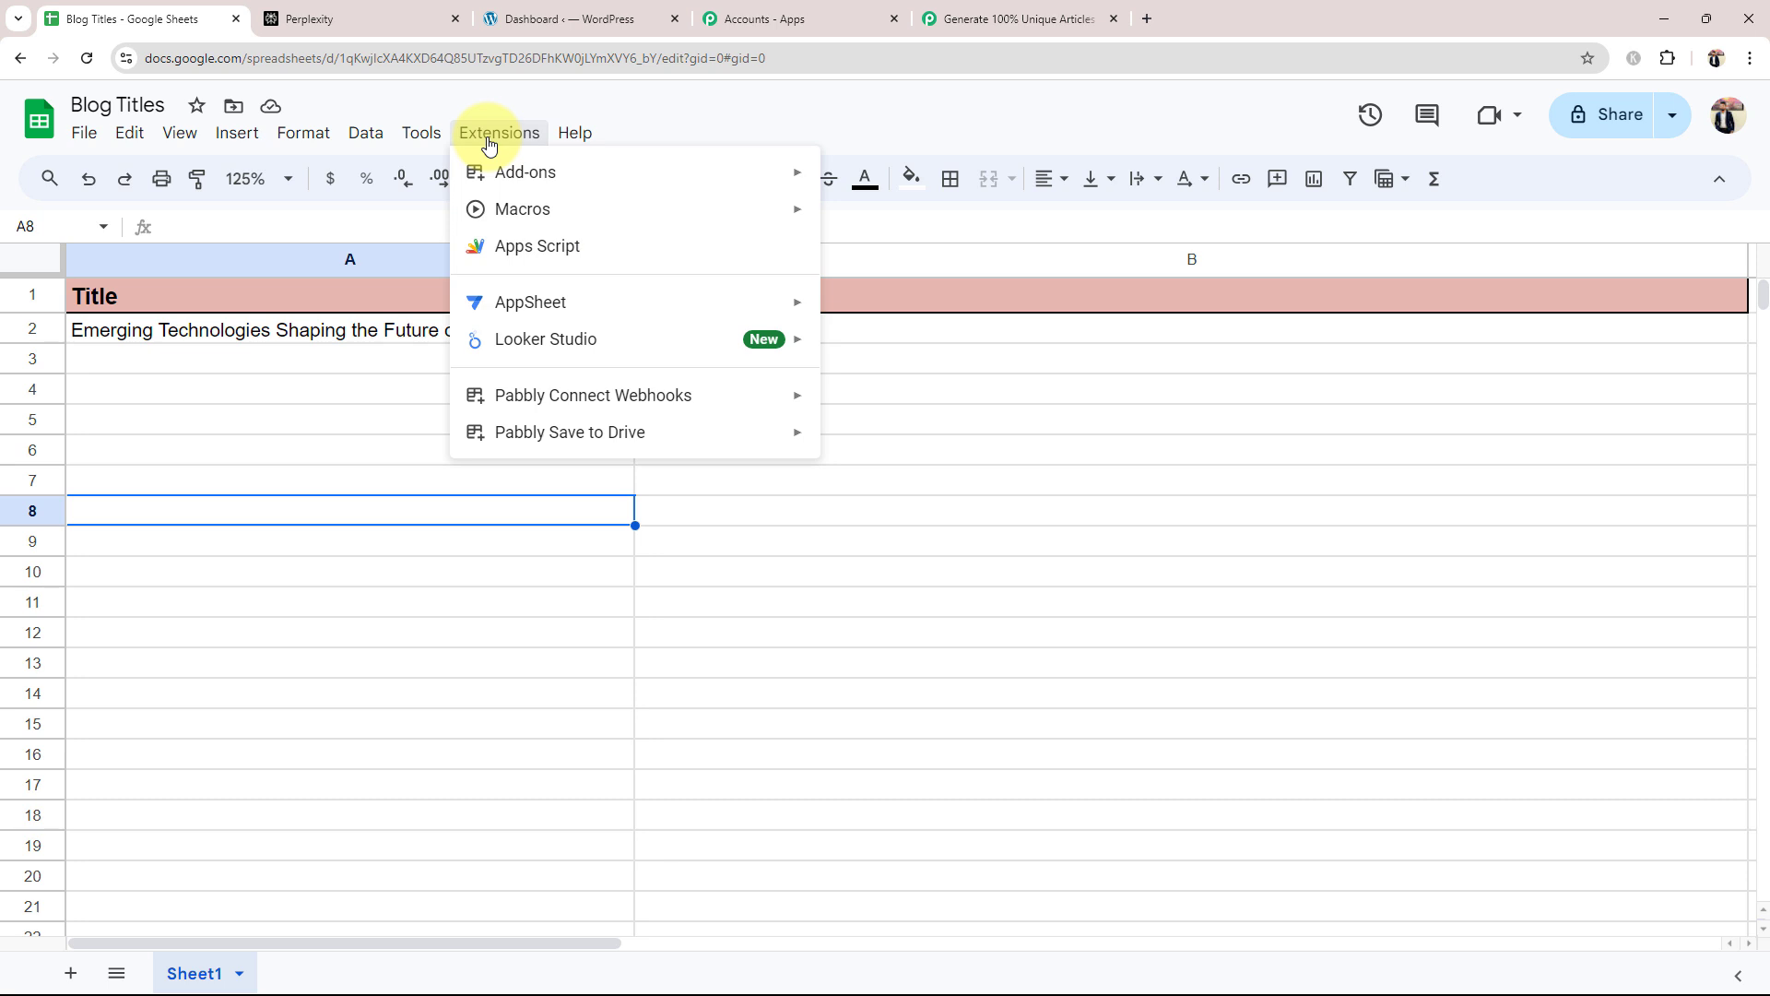
{"action": "mouse_move", "coordinate": [510, 397]}
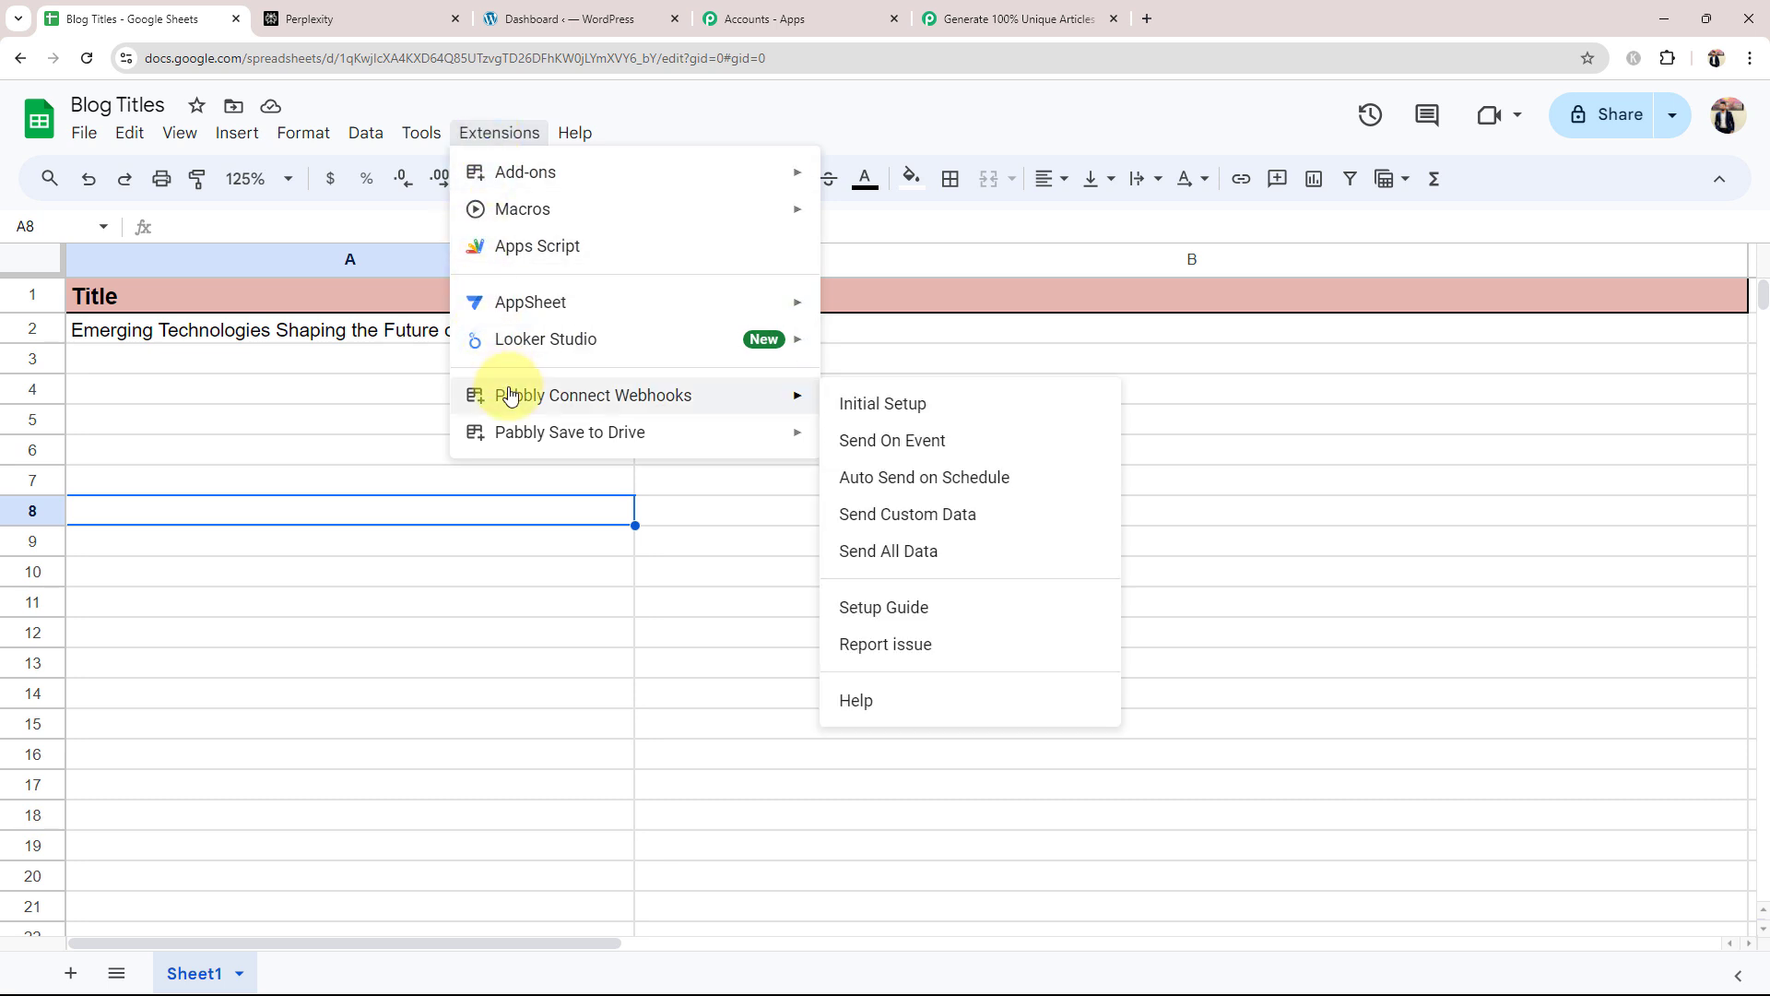
{"action": "left_click", "coordinate": [887, 406]}
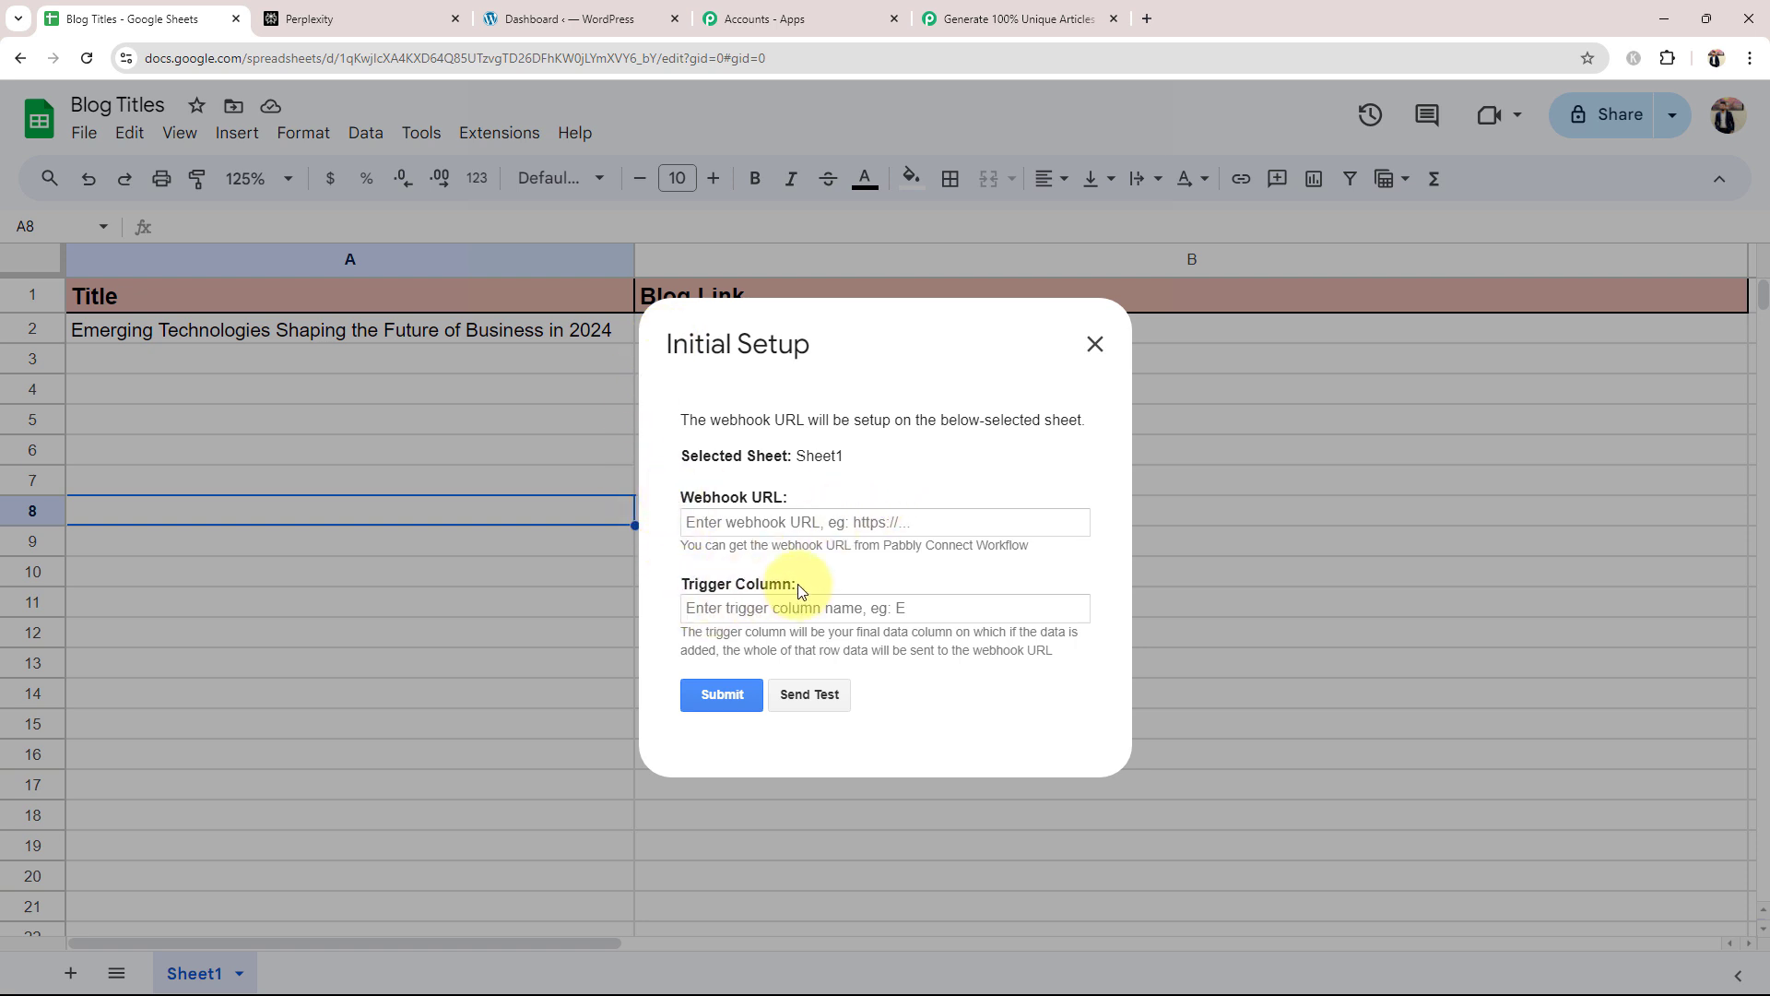
{"action": "left_click", "coordinate": [1004, 17]}
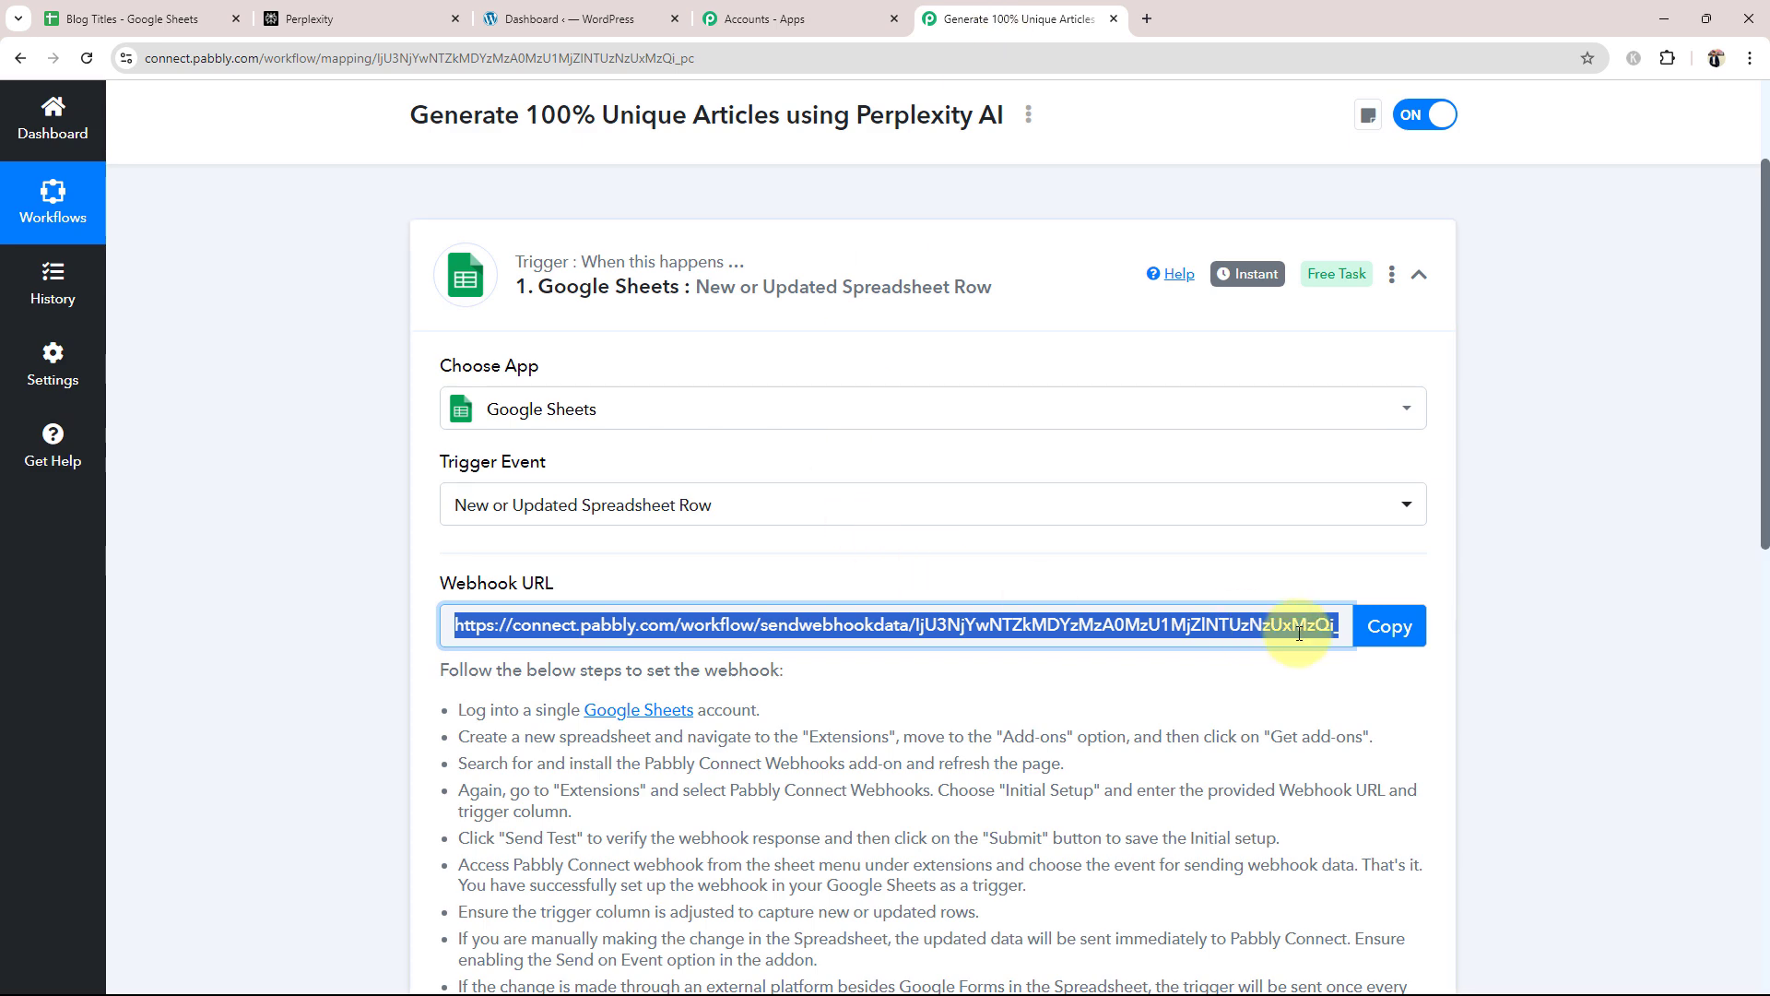
{"action": "left_click", "coordinate": [1406, 646]}
{"action": "left_click", "coordinate": [147, 18]}
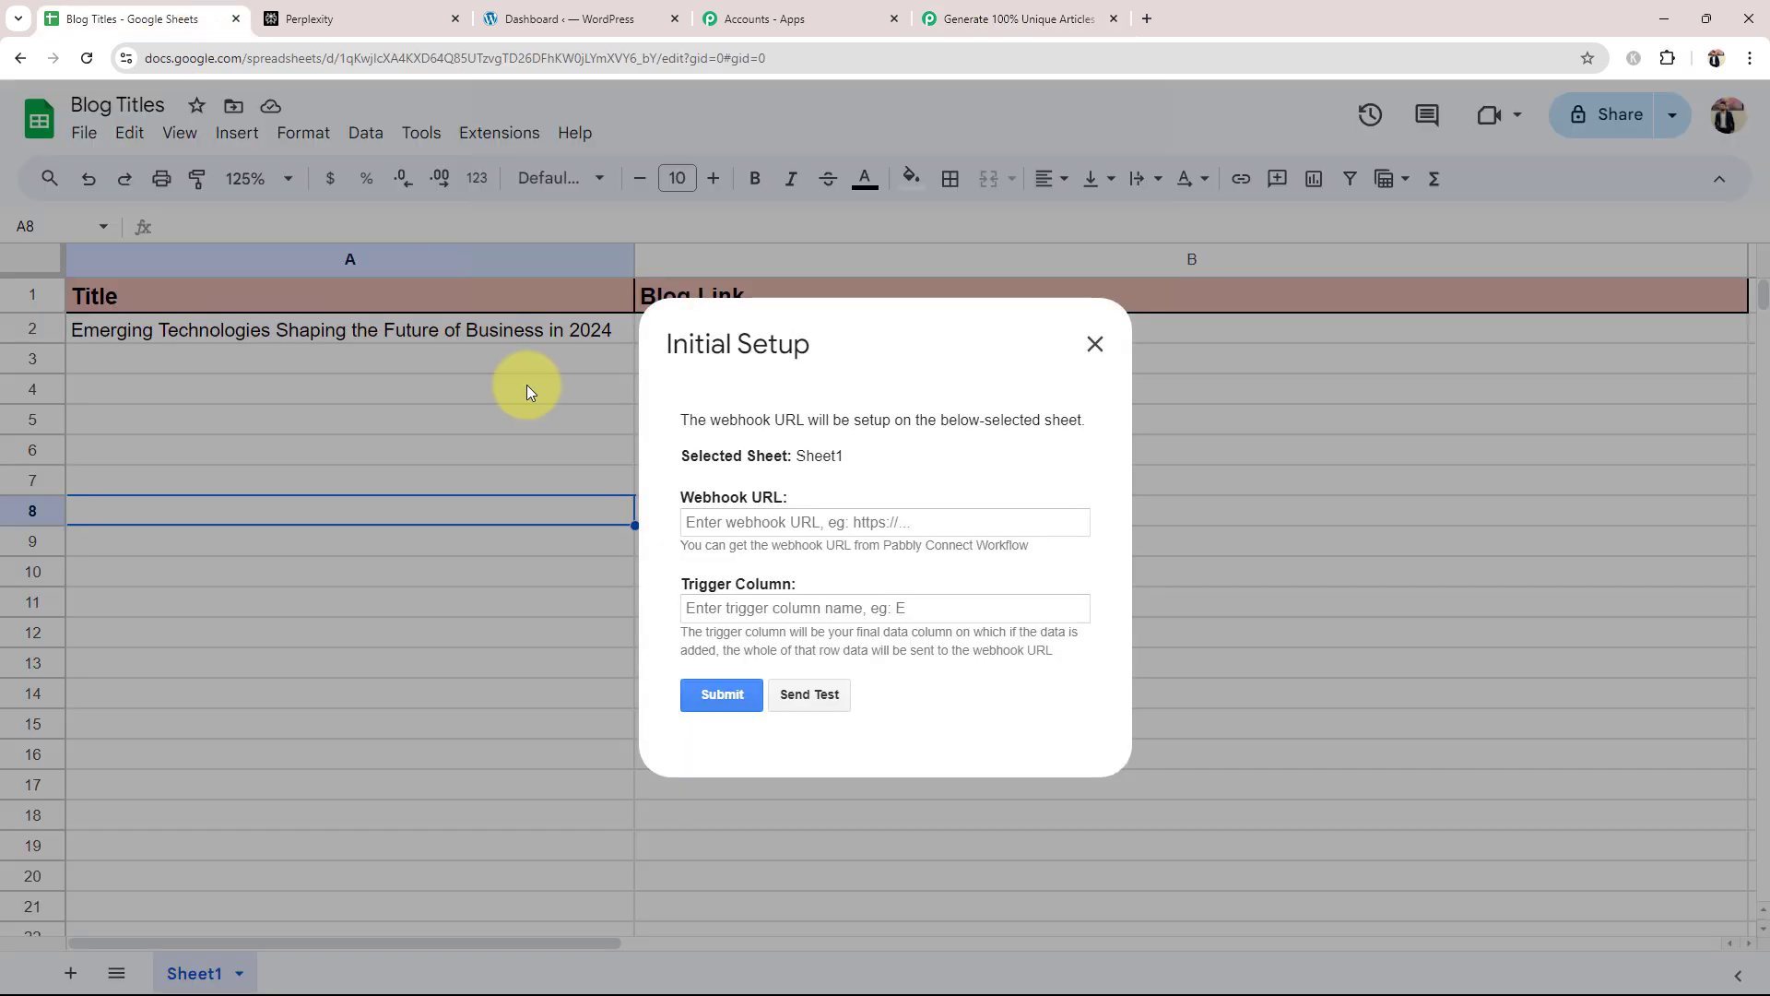
{"action": "left_click", "coordinate": [758, 521]}
{"action": "key", "text": "ctrl+v"}
{"action": "left_click", "coordinate": [902, 446]}
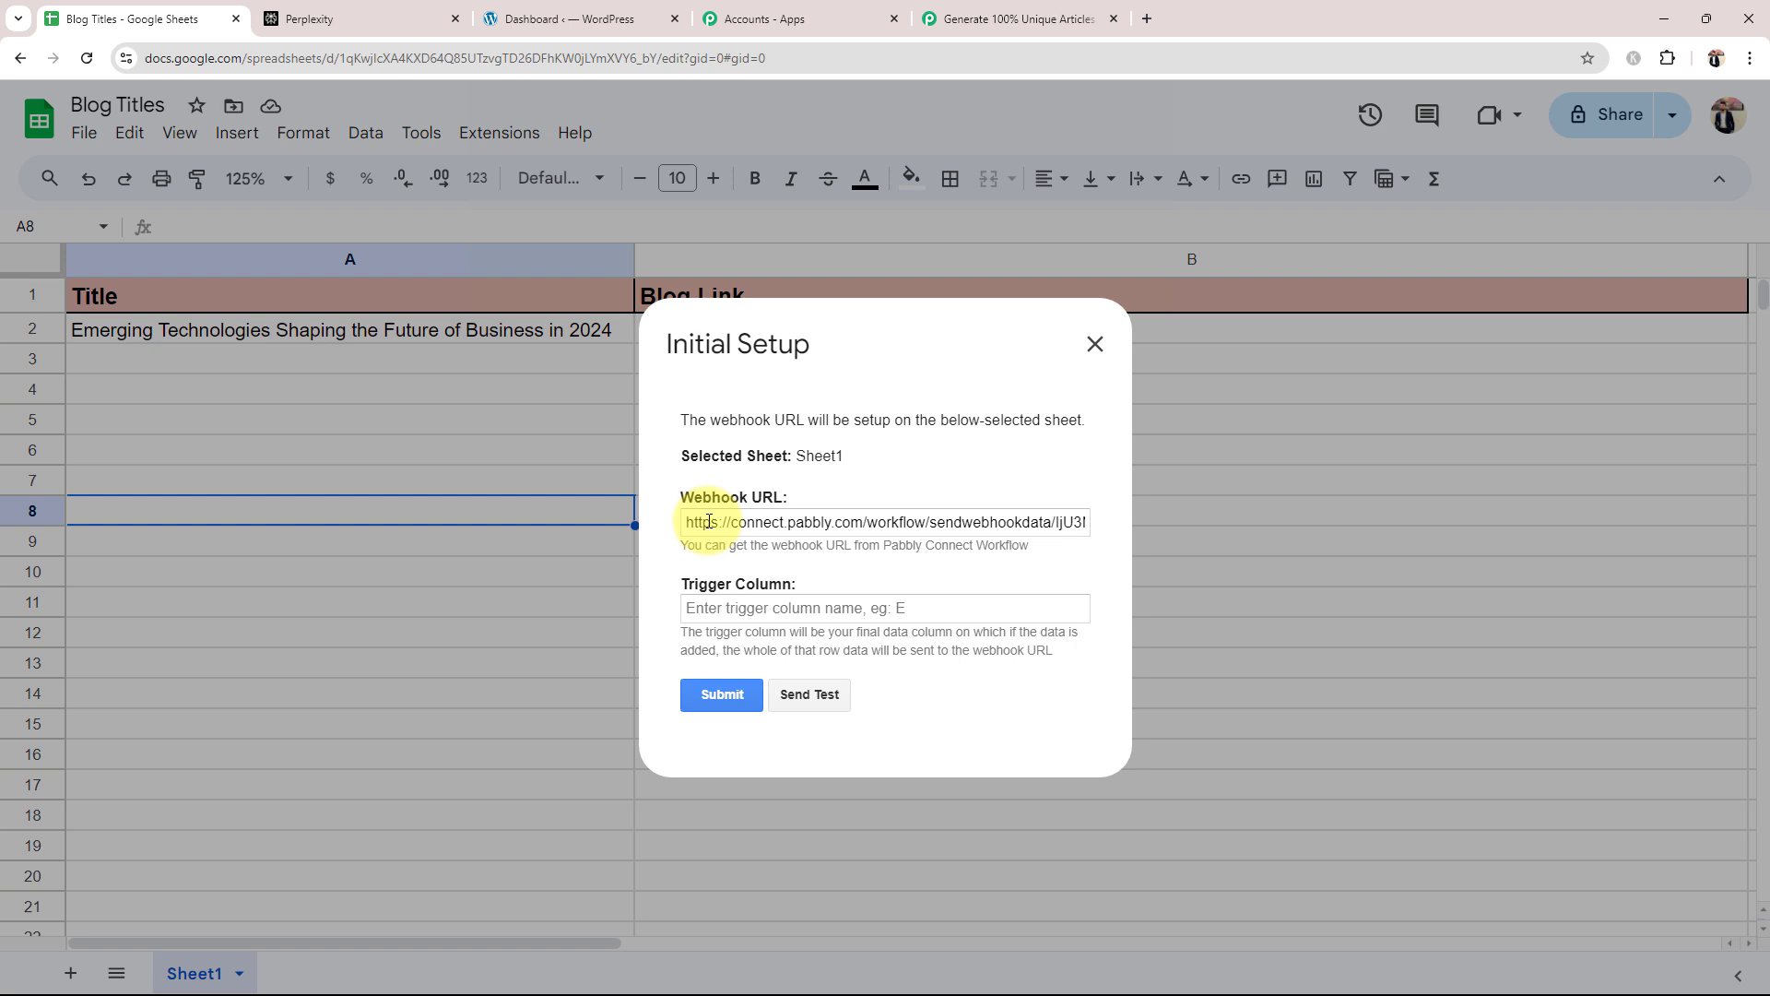
Step: Set the trigger column to A and submit the webhook setup for Sheet1
{"action": "left_click", "coordinate": [701, 612]}
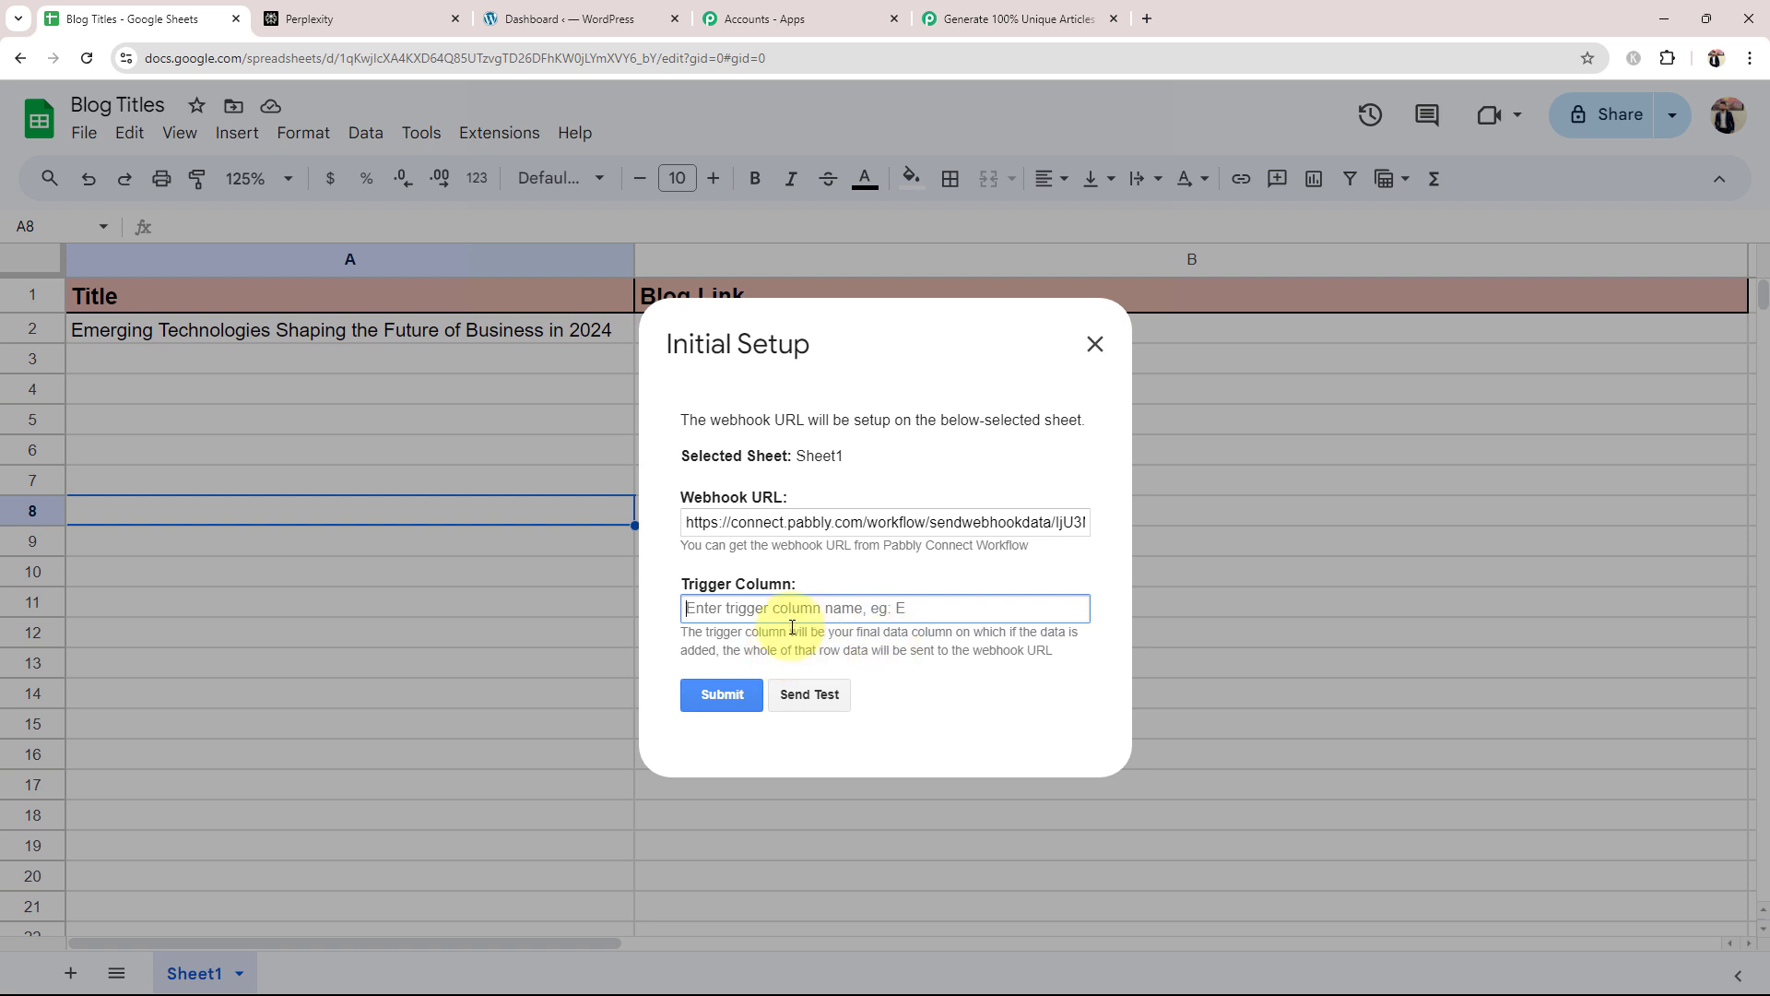
{"action": "type", "text": "A"}
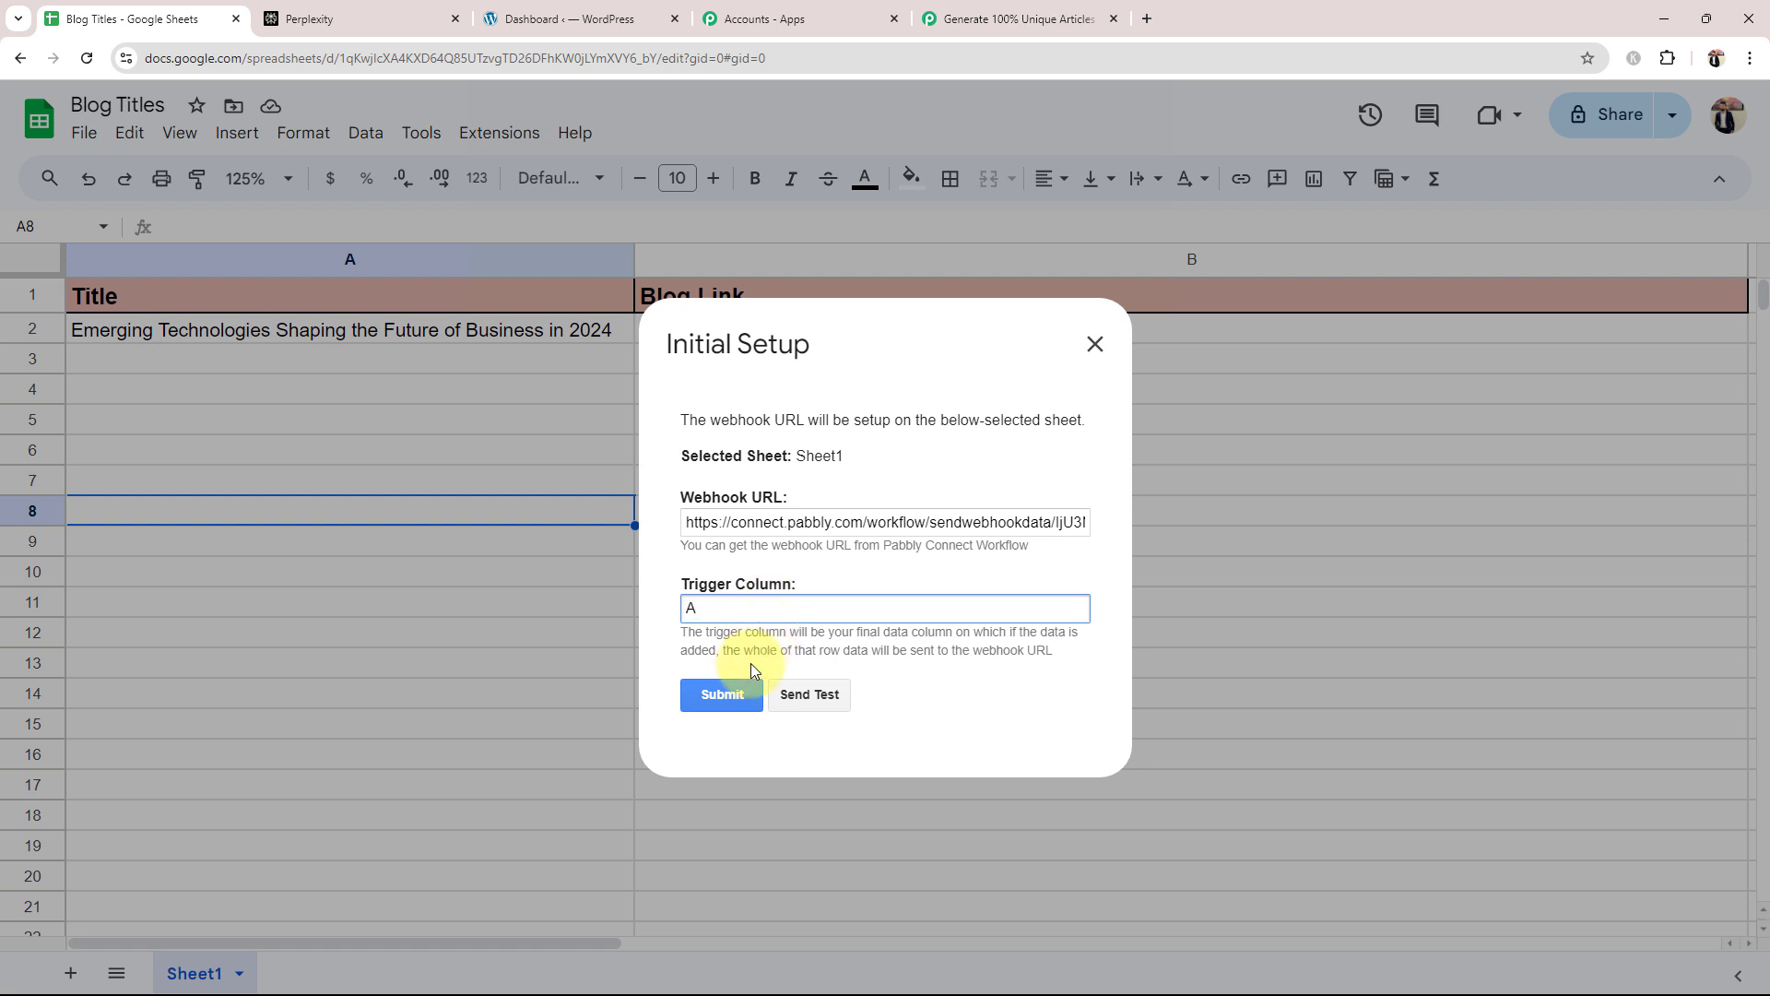
{"action": "left_click", "coordinate": [730, 696]}
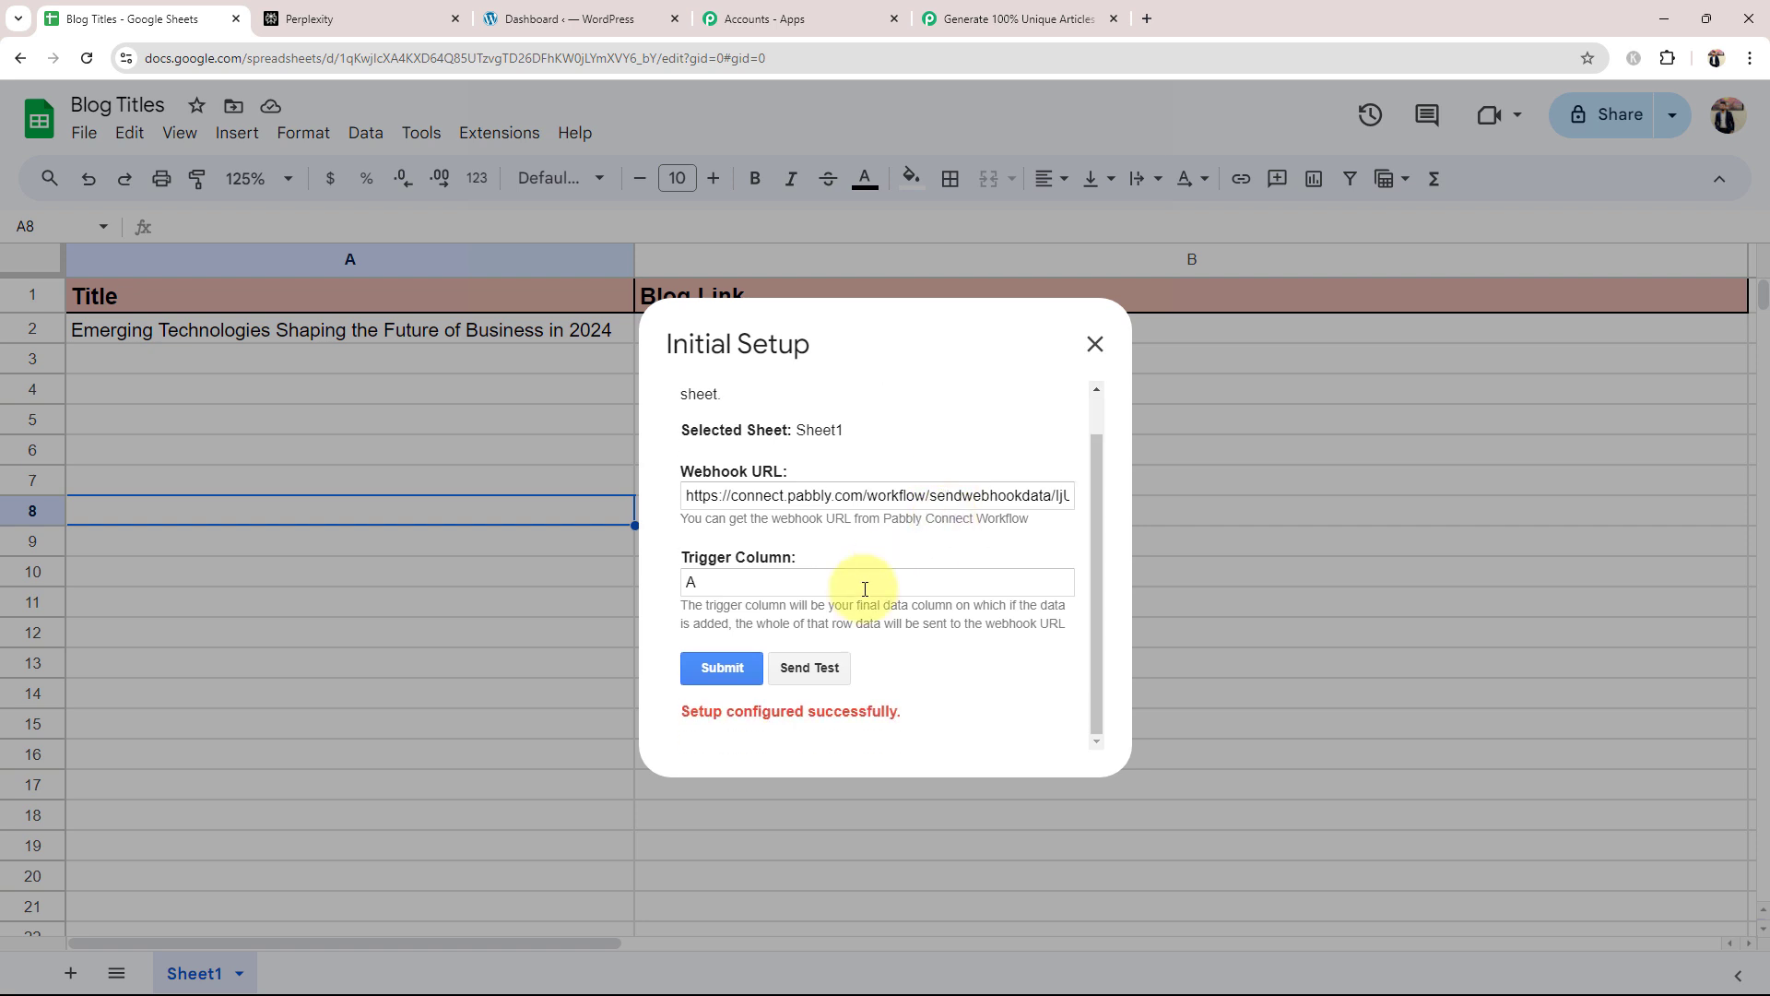
{"action": "left_click_drag", "start_coordinate": [713, 711], "coordinate": [917, 711]}
{"action": "left_click", "coordinate": [975, 679]}
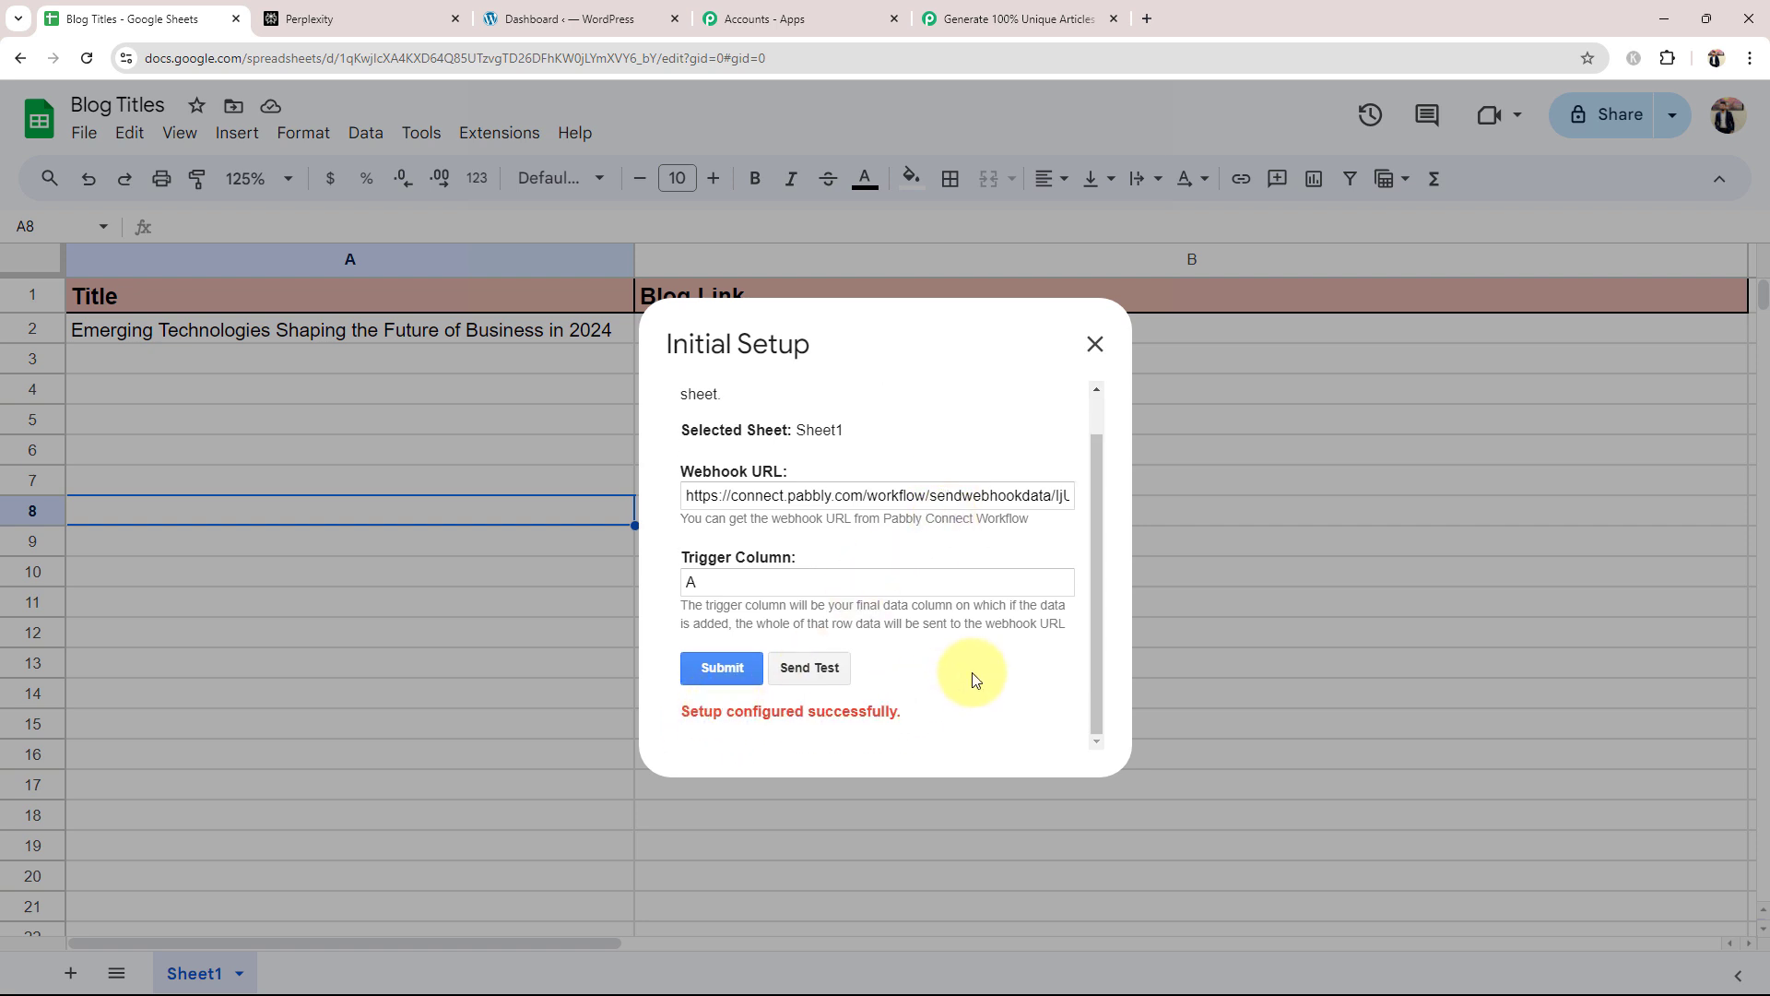
Step: Send test data from the sheet to the webhook, review the result message and close the Initial Setup dialog
{"action": "left_click", "coordinate": [841, 666]}
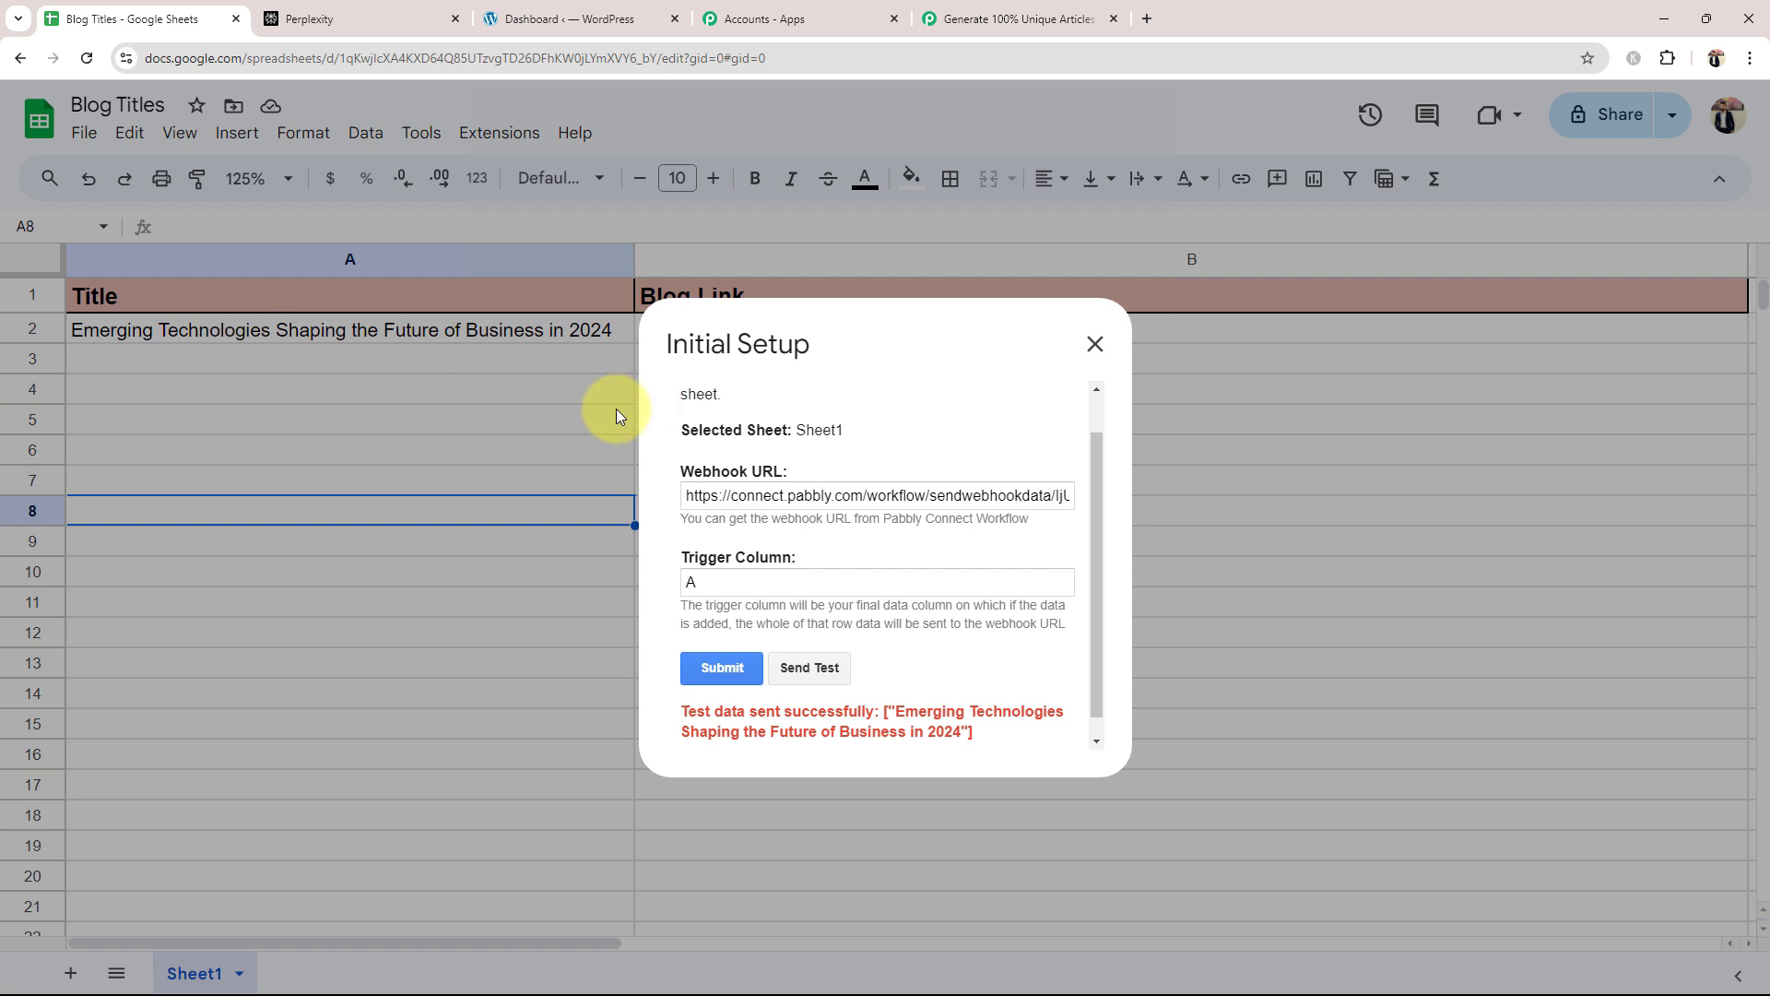
{"action": "scroll", "coordinate": [1005, 679], "scroll_direction": "down", "scroll_amount": 1}
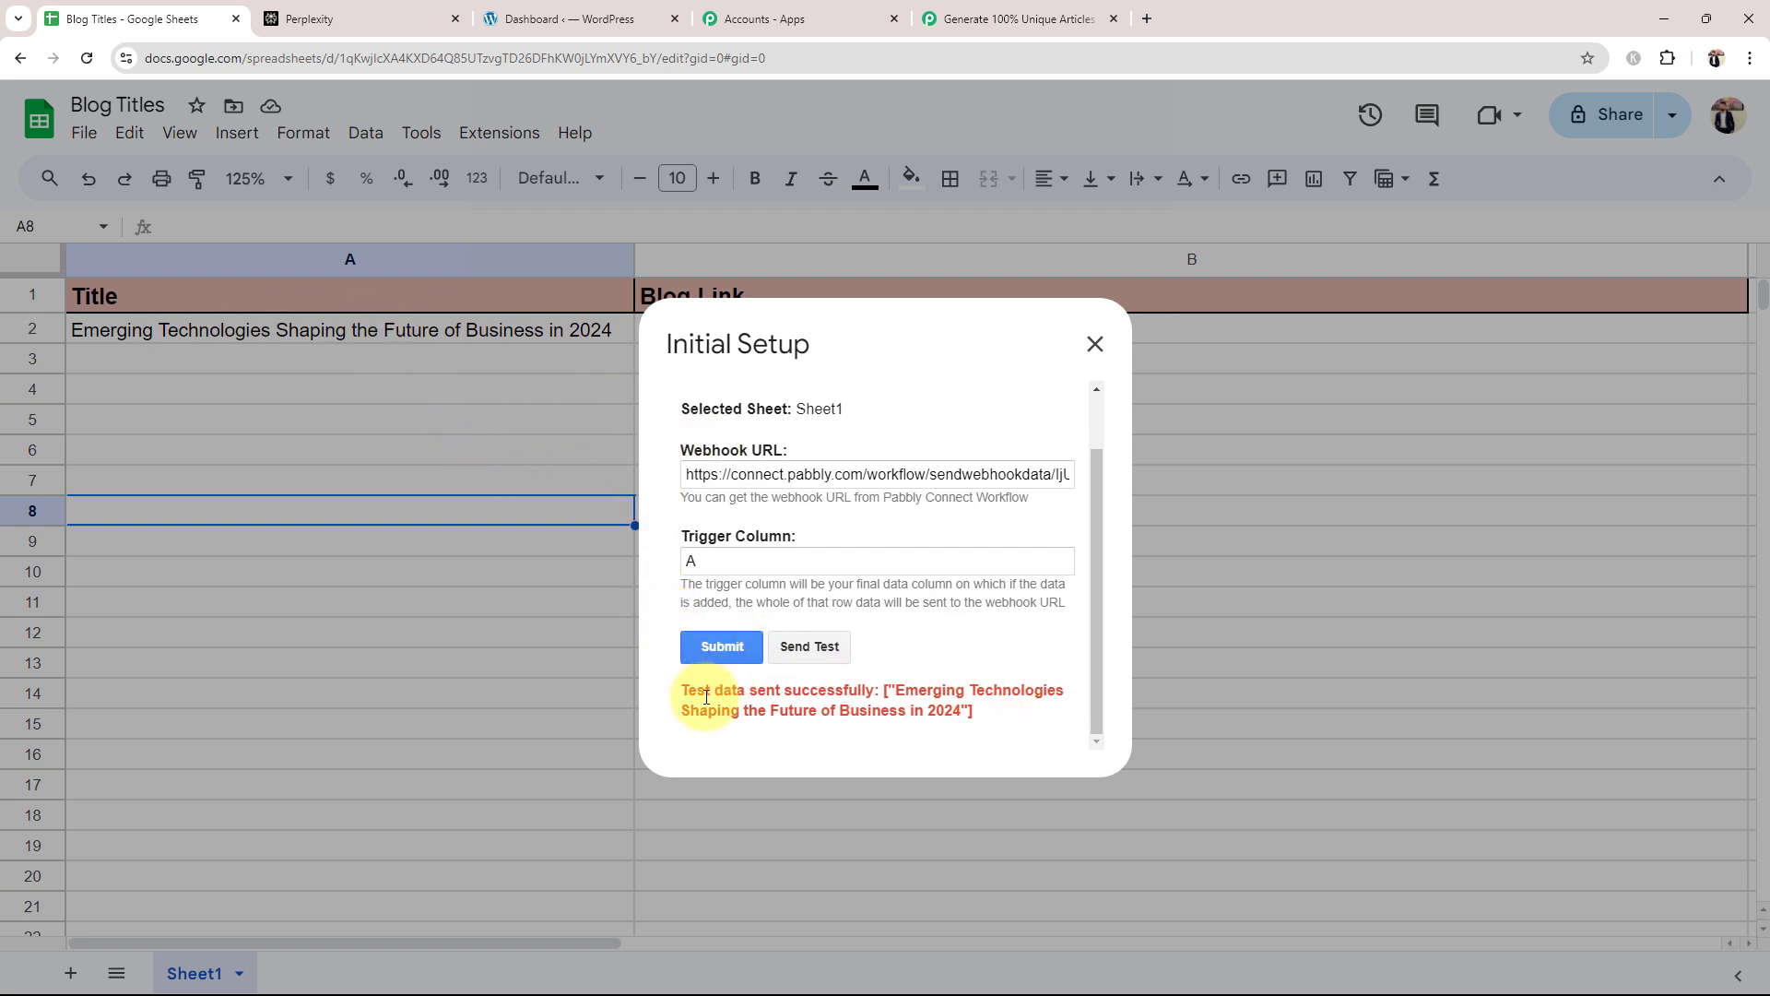
{"action": "left_click_drag", "start_coordinate": [680, 690], "coordinate": [876, 680]}
{"action": "left_click", "coordinate": [900, 656]}
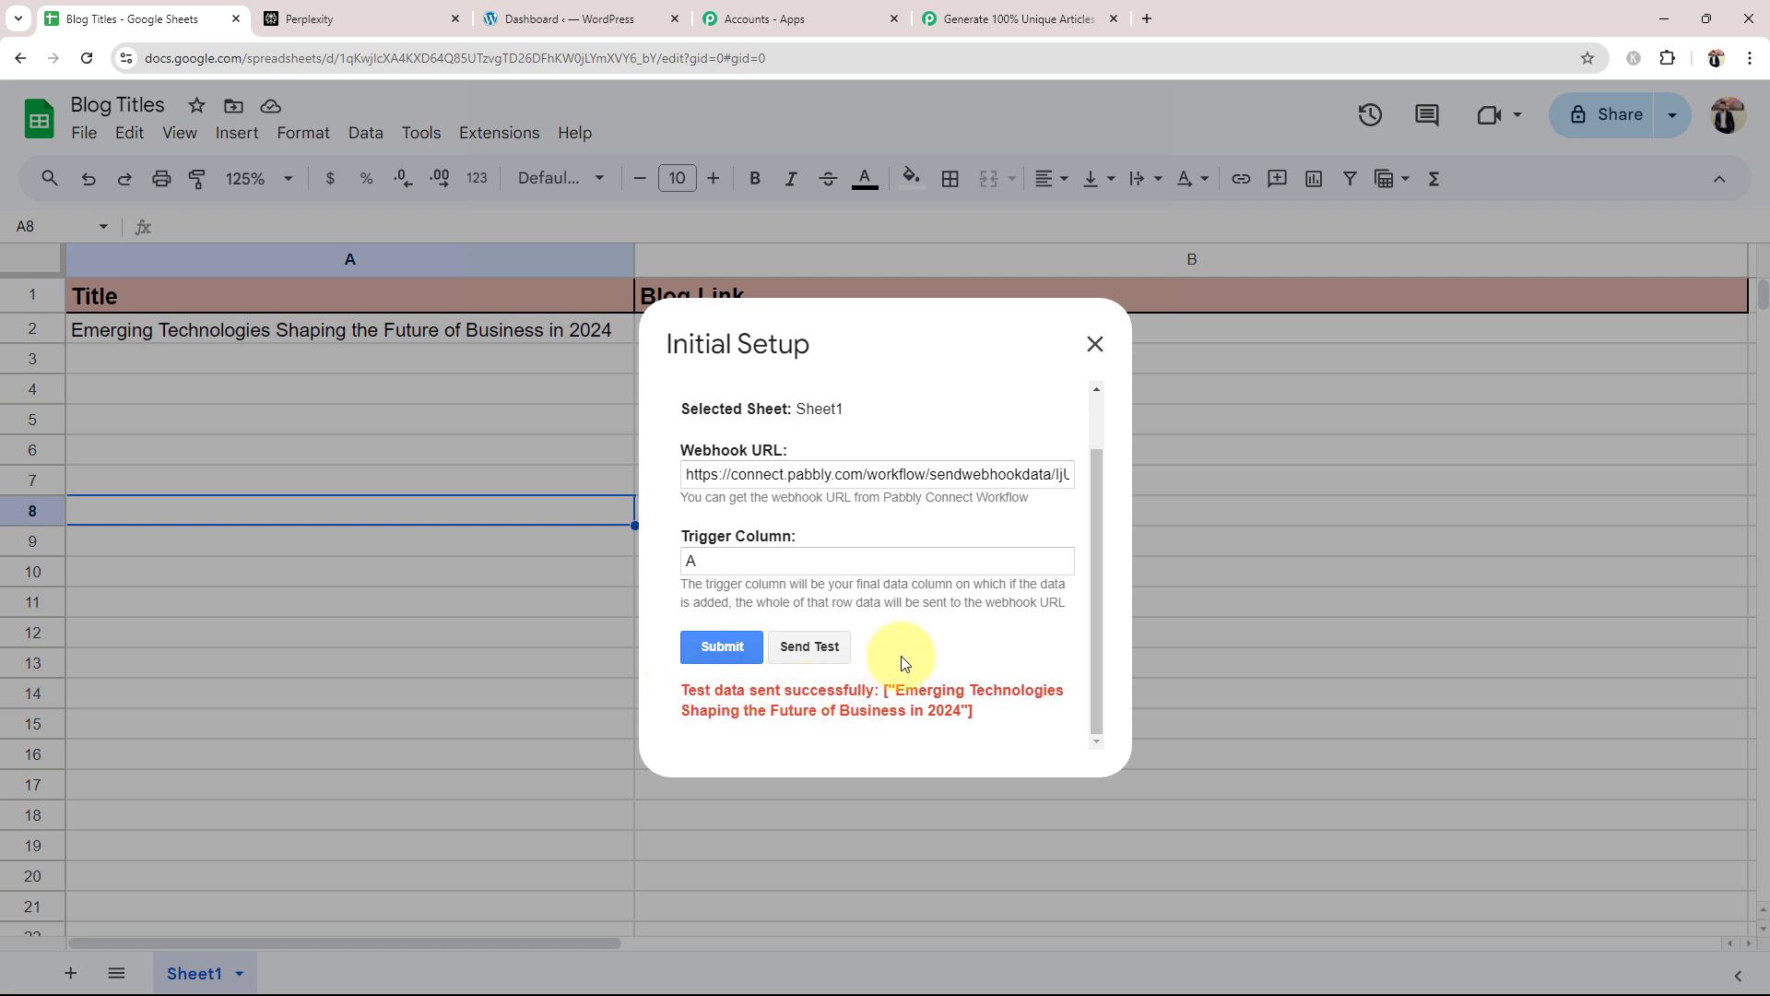
{"action": "left_click", "coordinate": [1095, 344]}
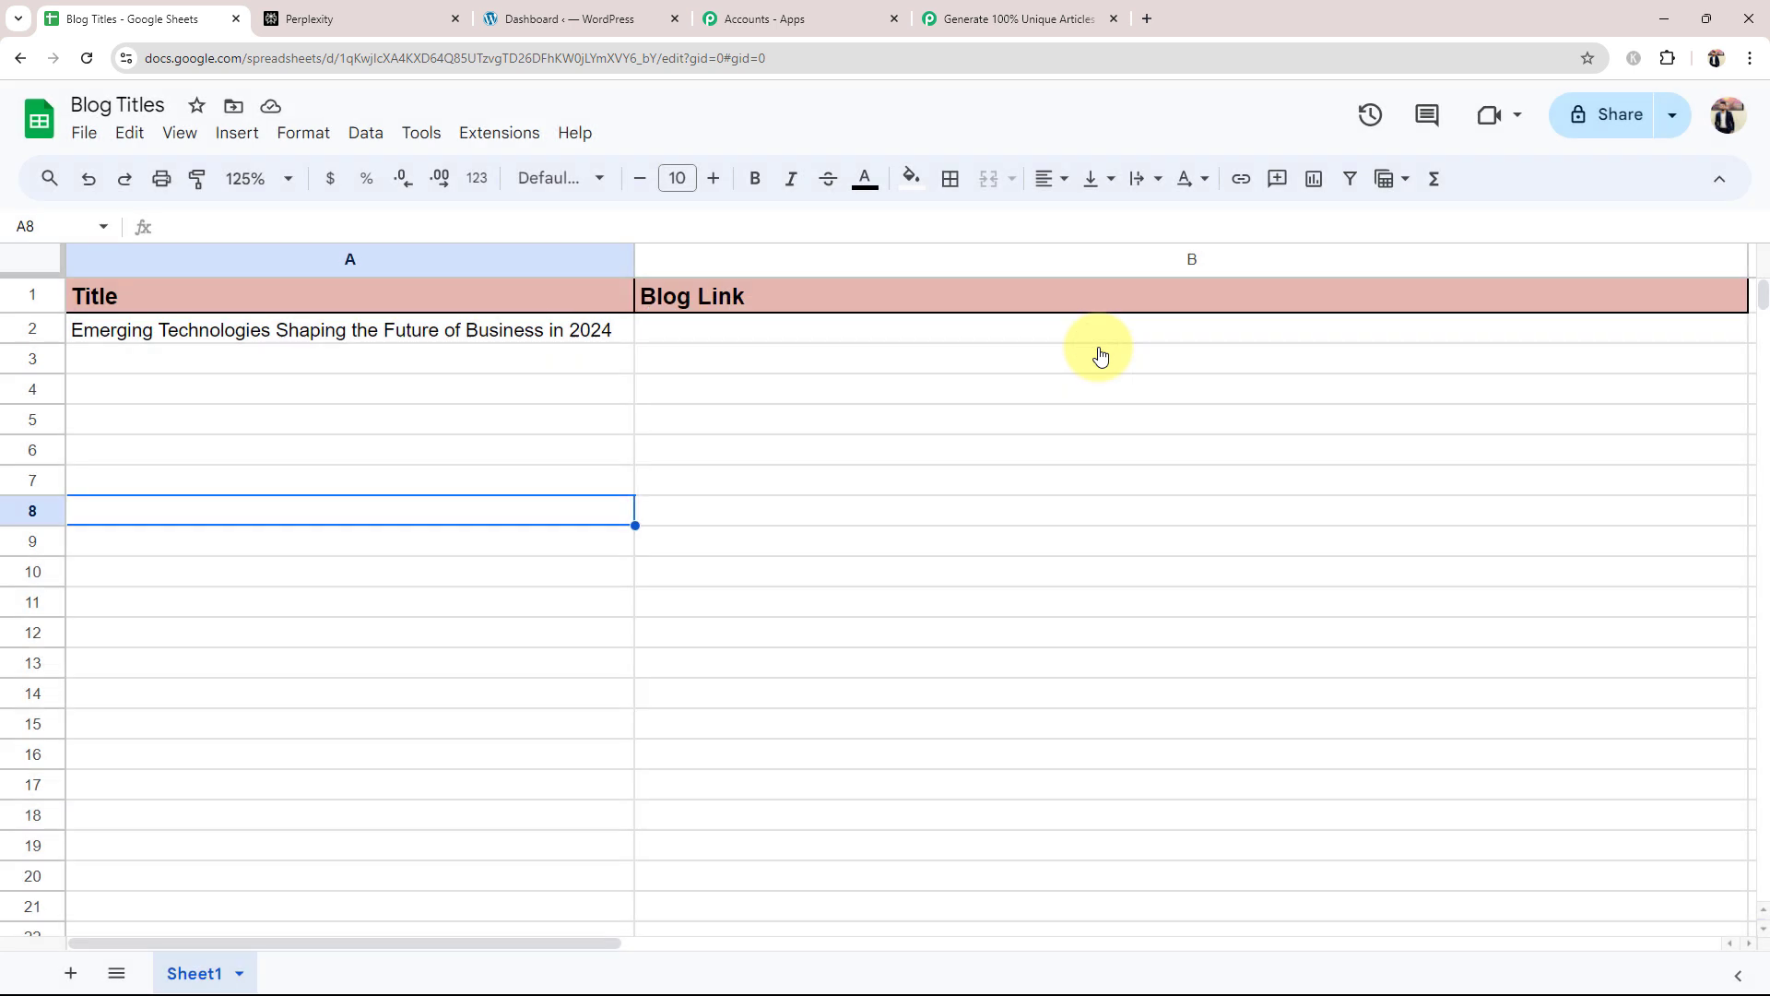
{"action": "left_click", "coordinate": [980, 480]}
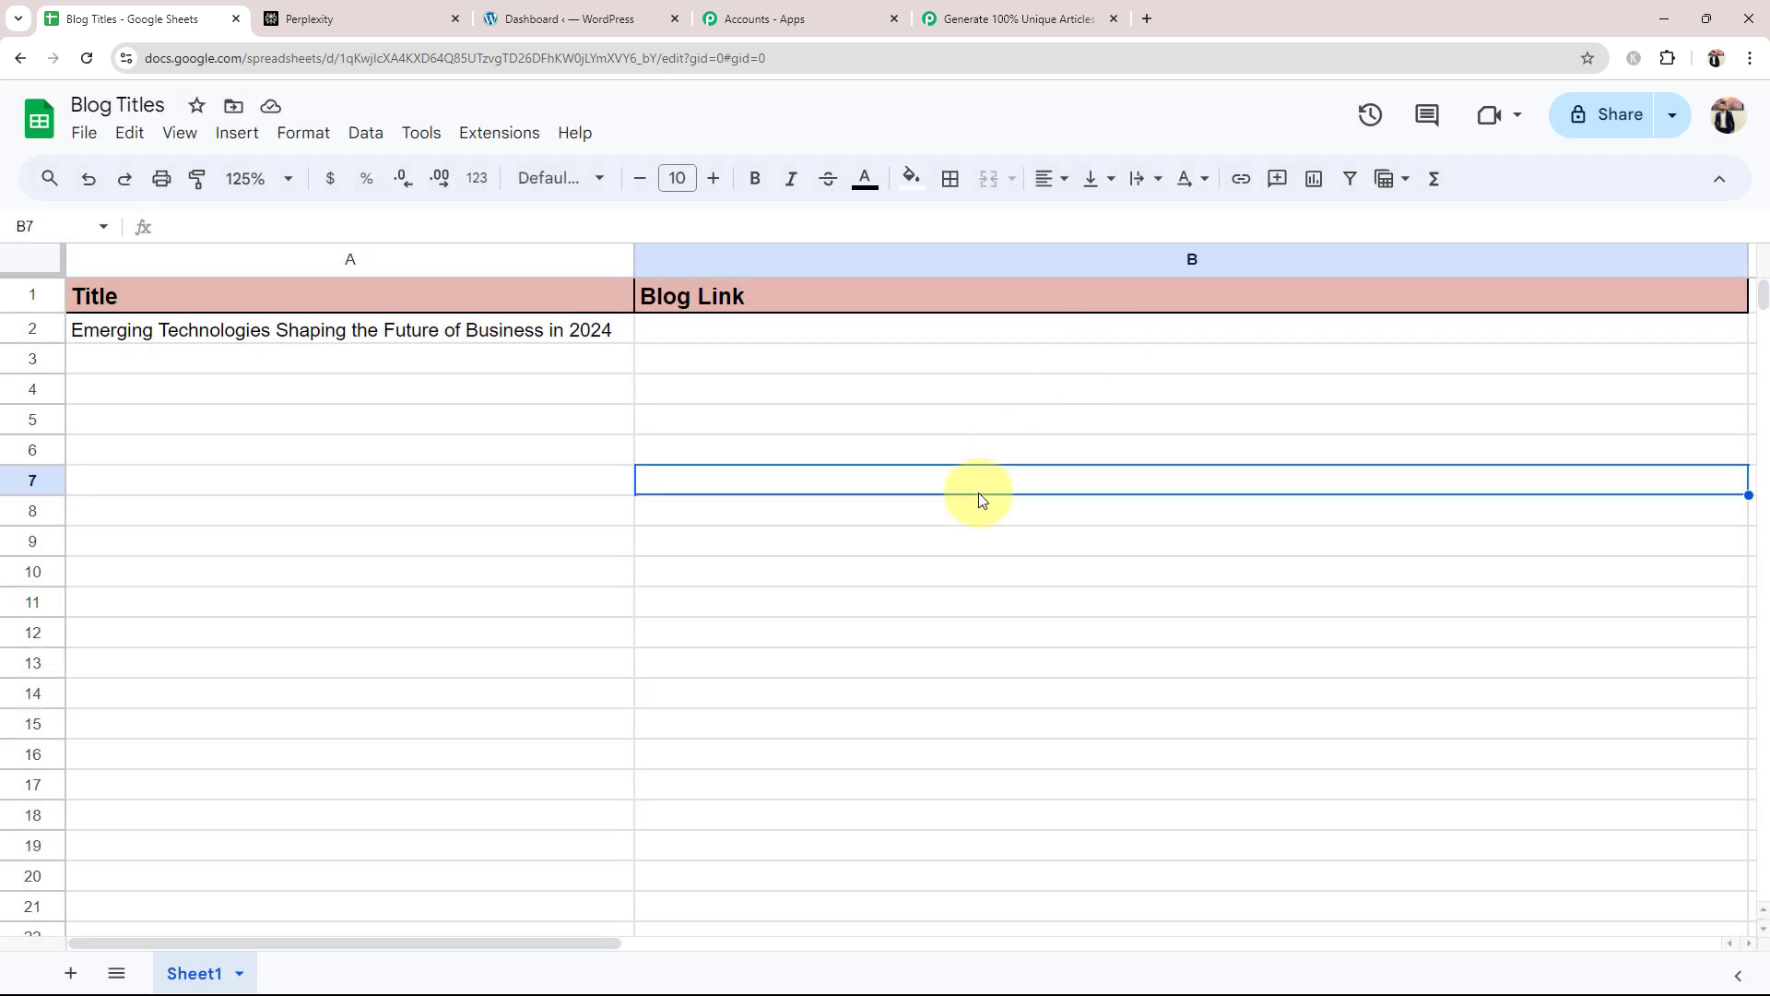
Step: Enable Send On Event for Pabbly Connect Webhooks in the Blog Titles spreadsheet
{"action": "left_click", "coordinate": [499, 136]}
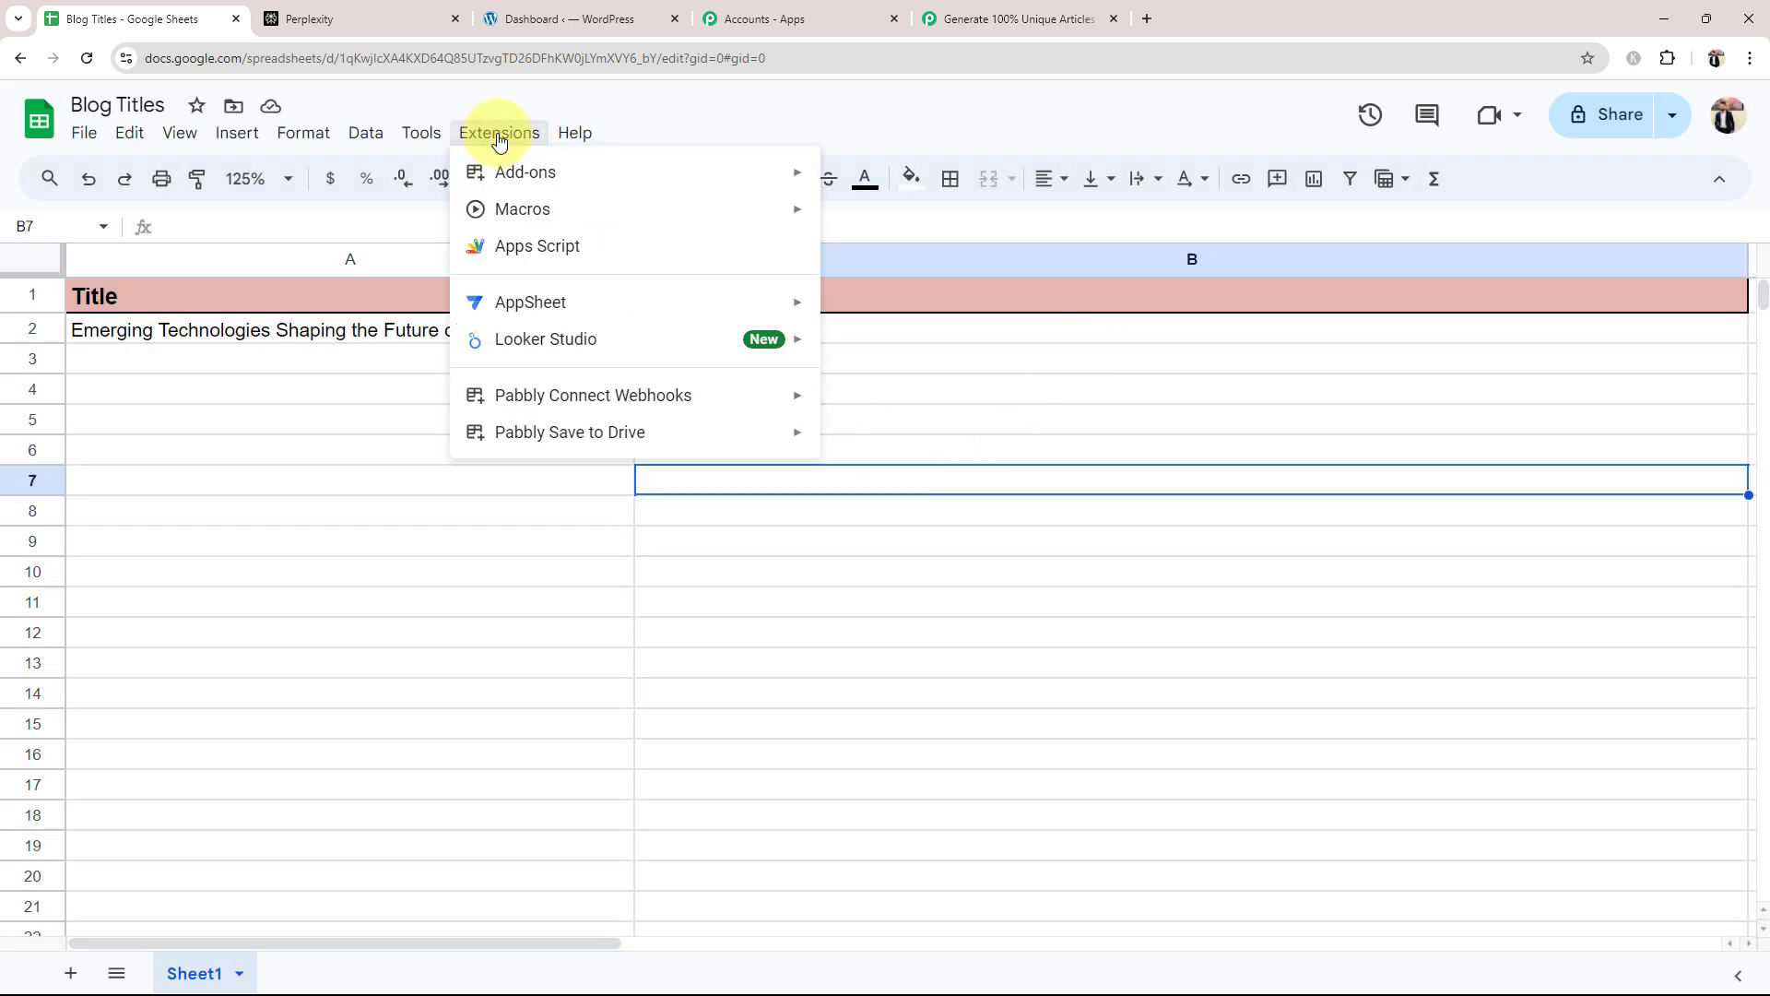
{"action": "mouse_move", "coordinate": [513, 395]}
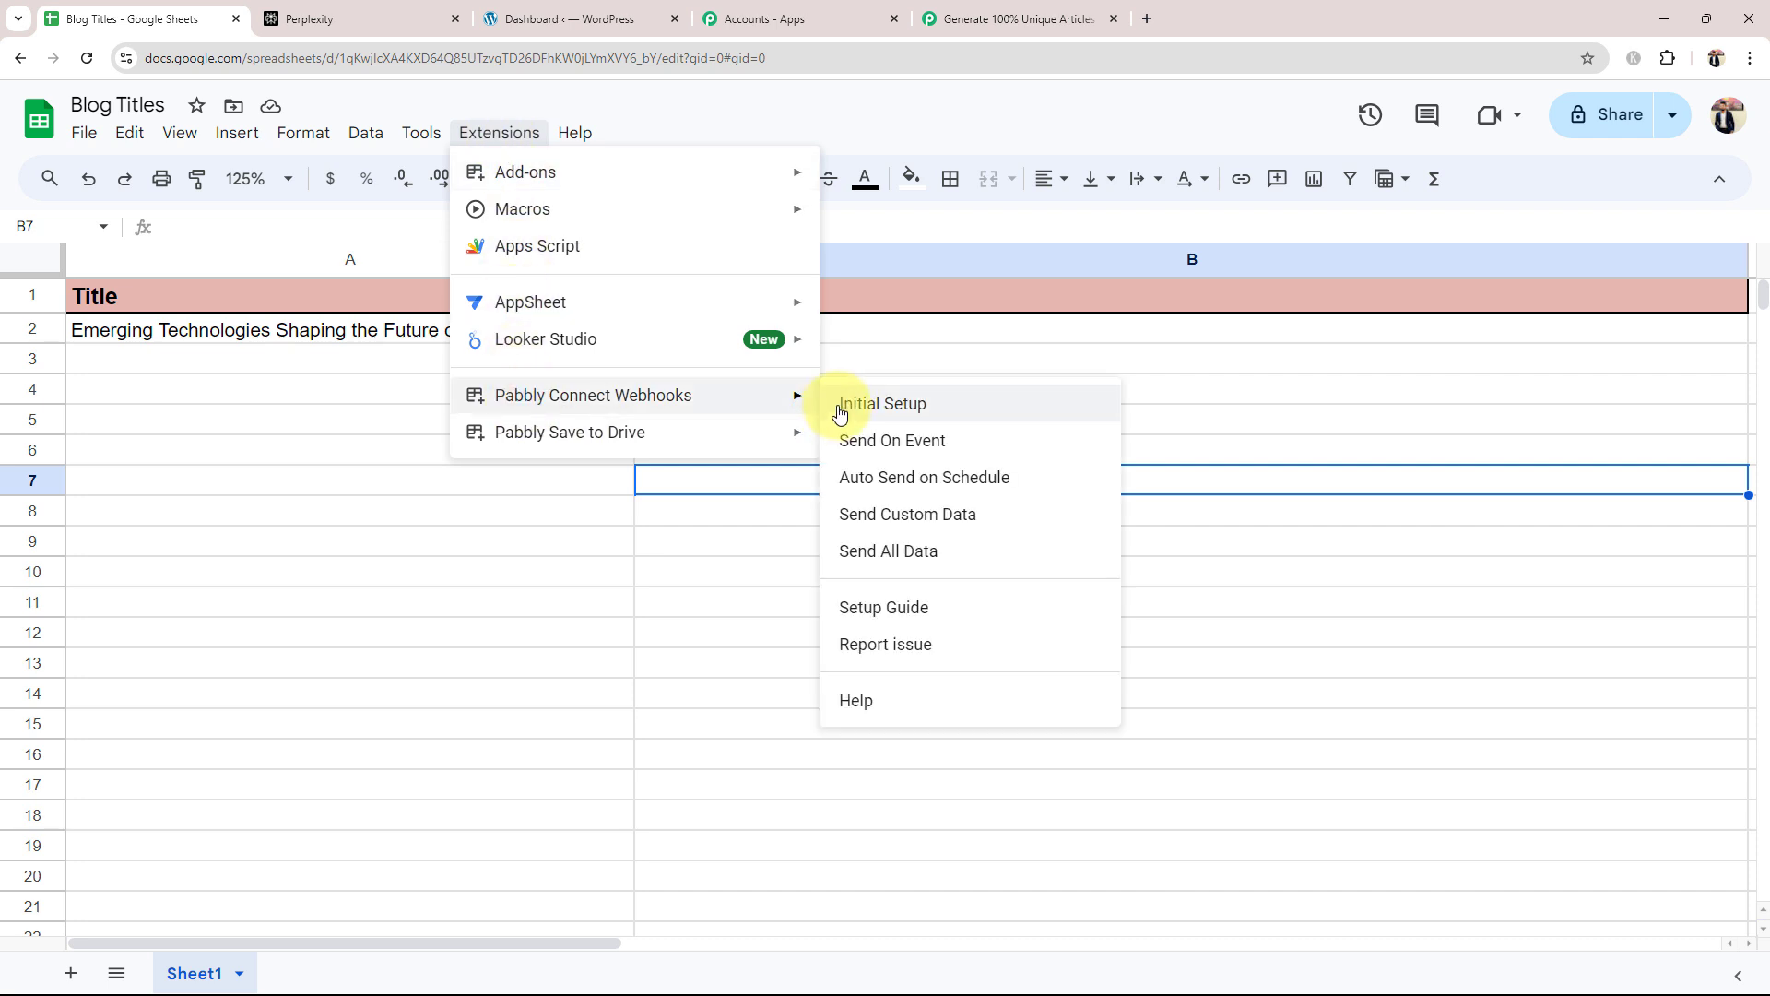
{"action": "left_click", "coordinate": [906, 445]}
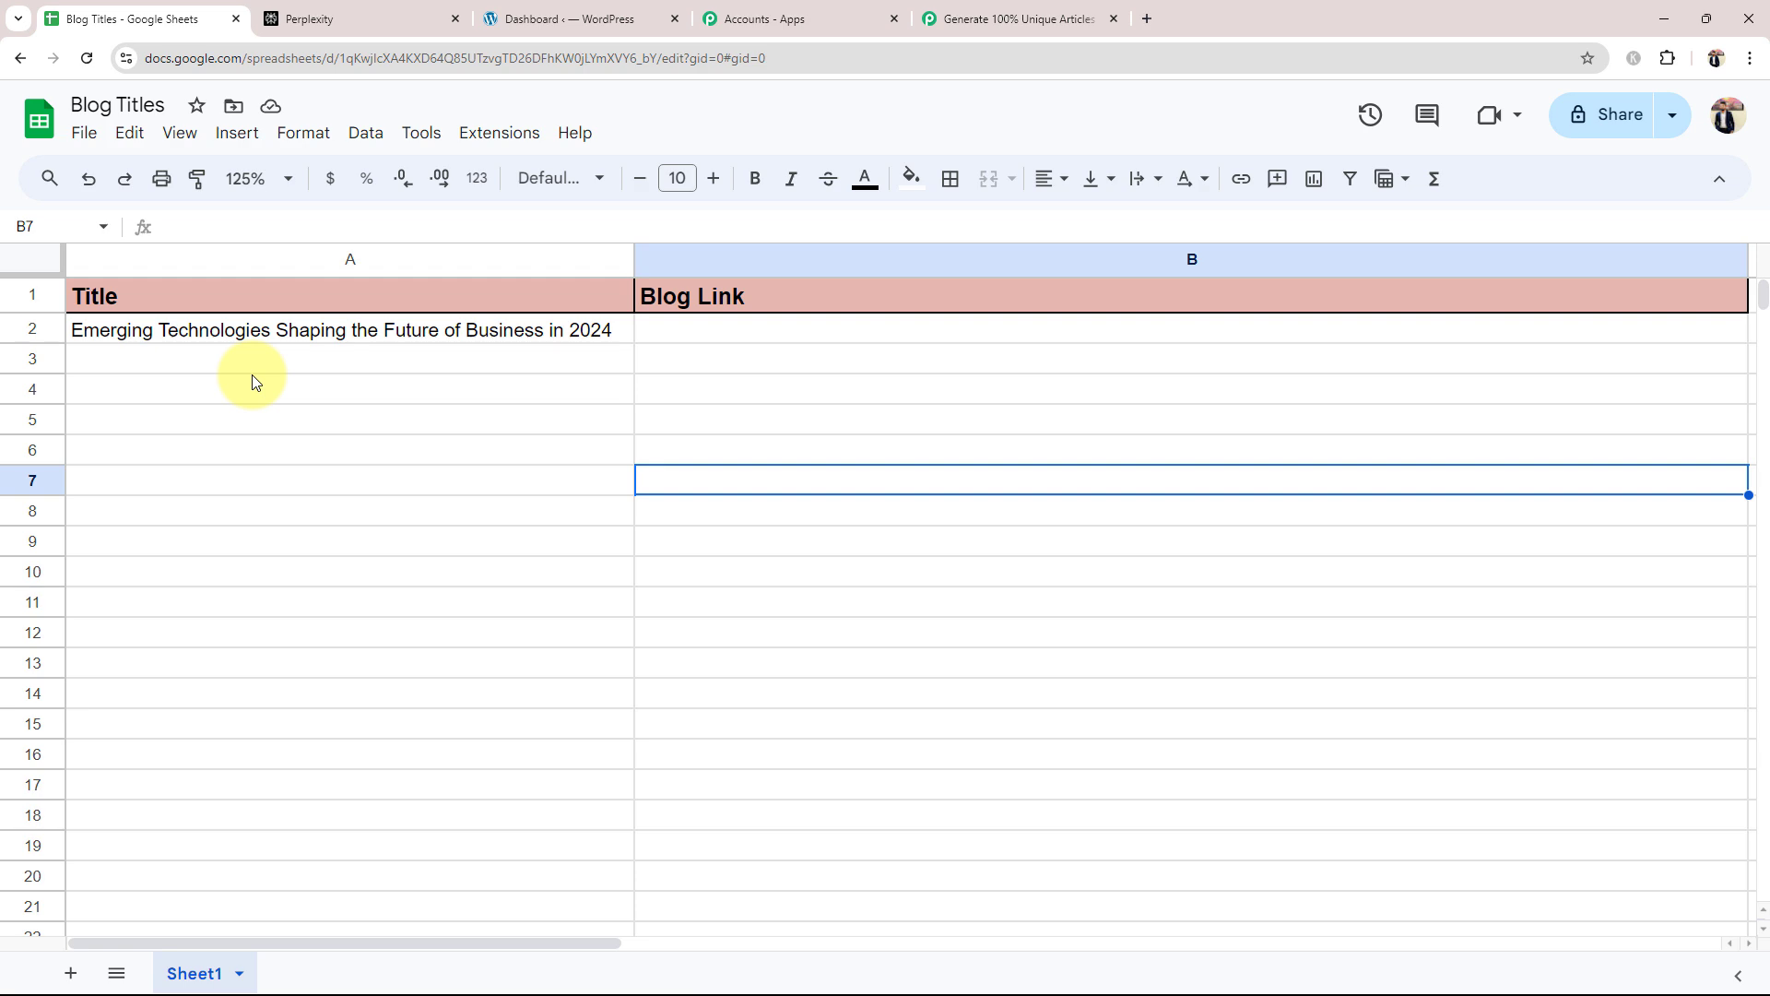
Step: Switch to the Pabbly Connect workflow and examine the trigger column and full title in the received webhook response
{"action": "left_click", "coordinate": [1033, 17]}
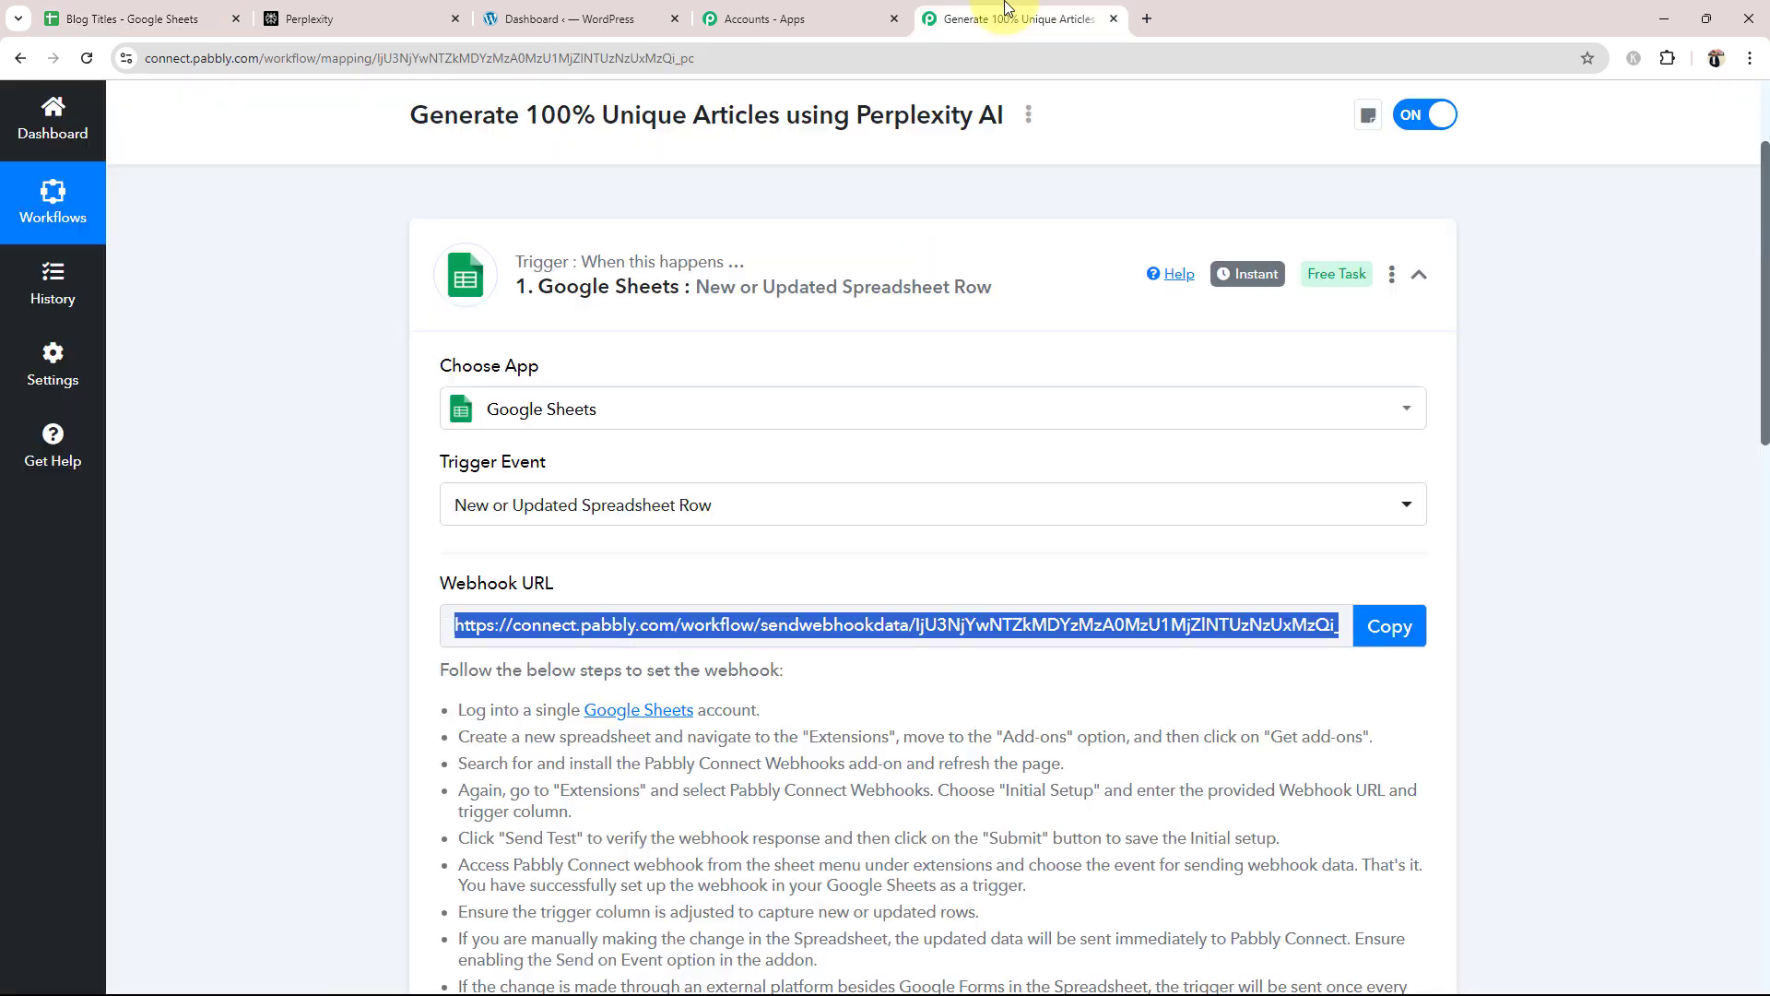
{"action": "left_click", "coordinate": [273, 633]}
{"action": "scroll", "coordinate": [273, 633], "scroll_direction": "down", "scroll_amount": 6}
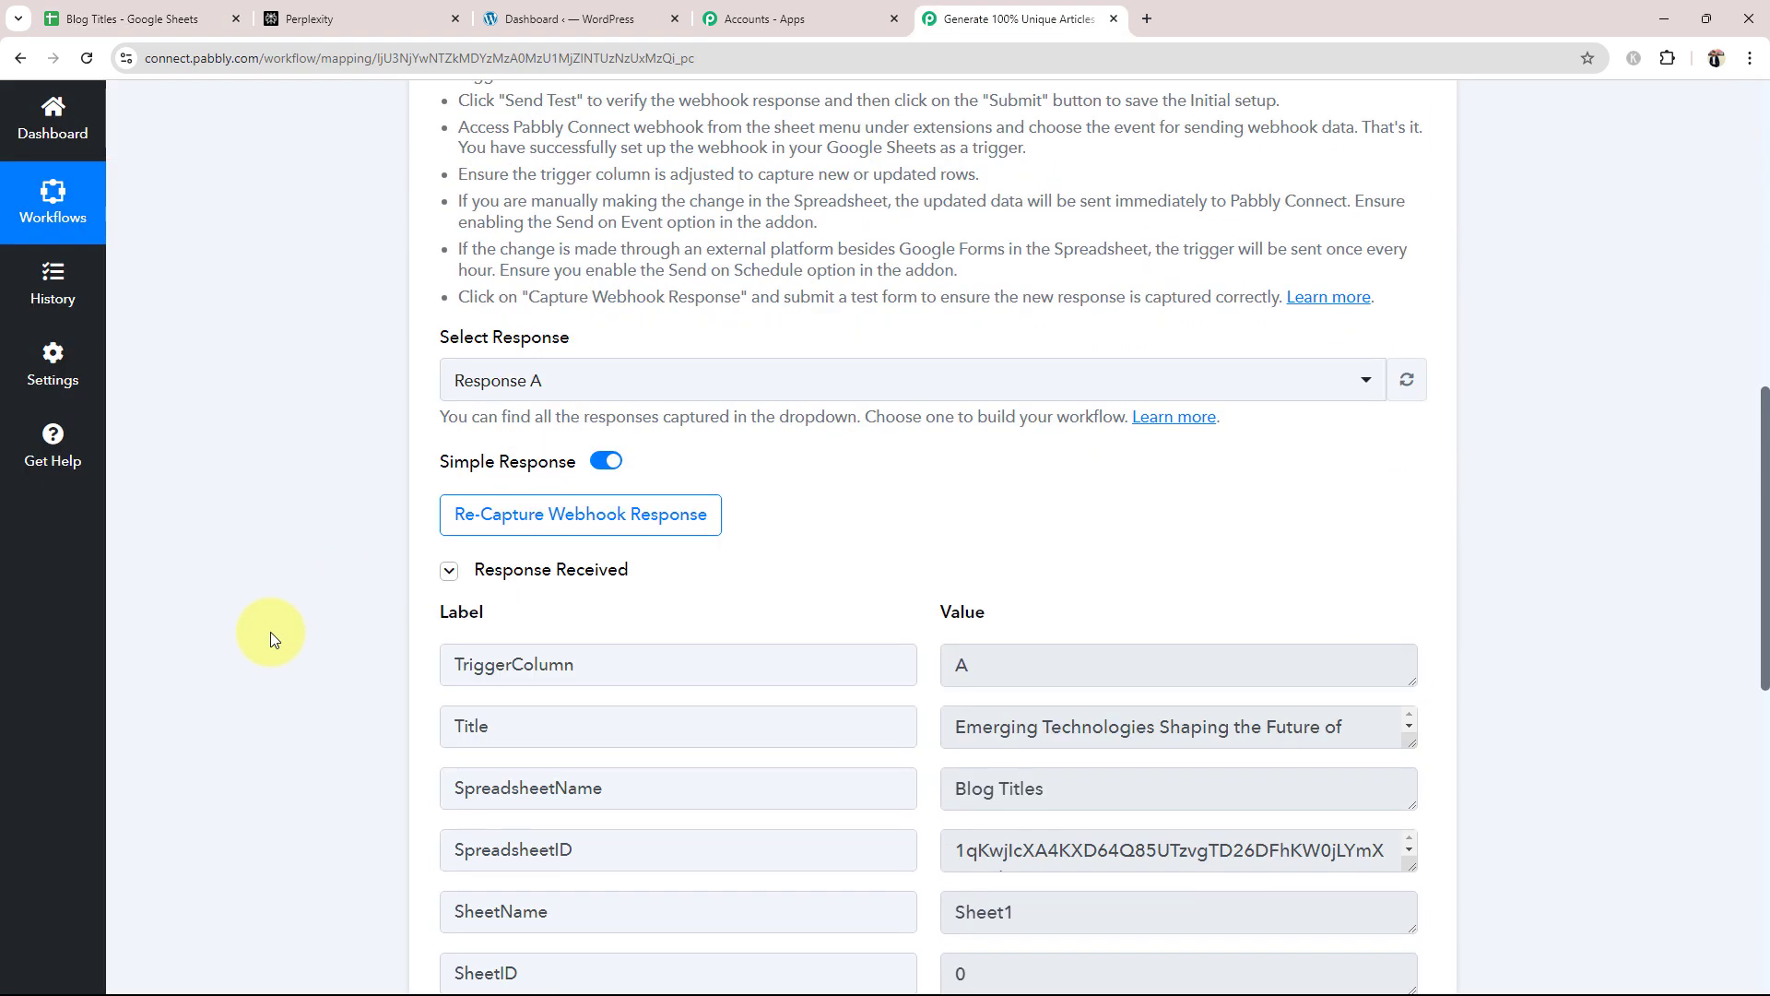
{"action": "scroll", "coordinate": [448, 665], "scroll_direction": "down", "scroll_amount": 5}
{"action": "scroll", "coordinate": [412, 557], "scroll_direction": "up", "scroll_amount": 1}
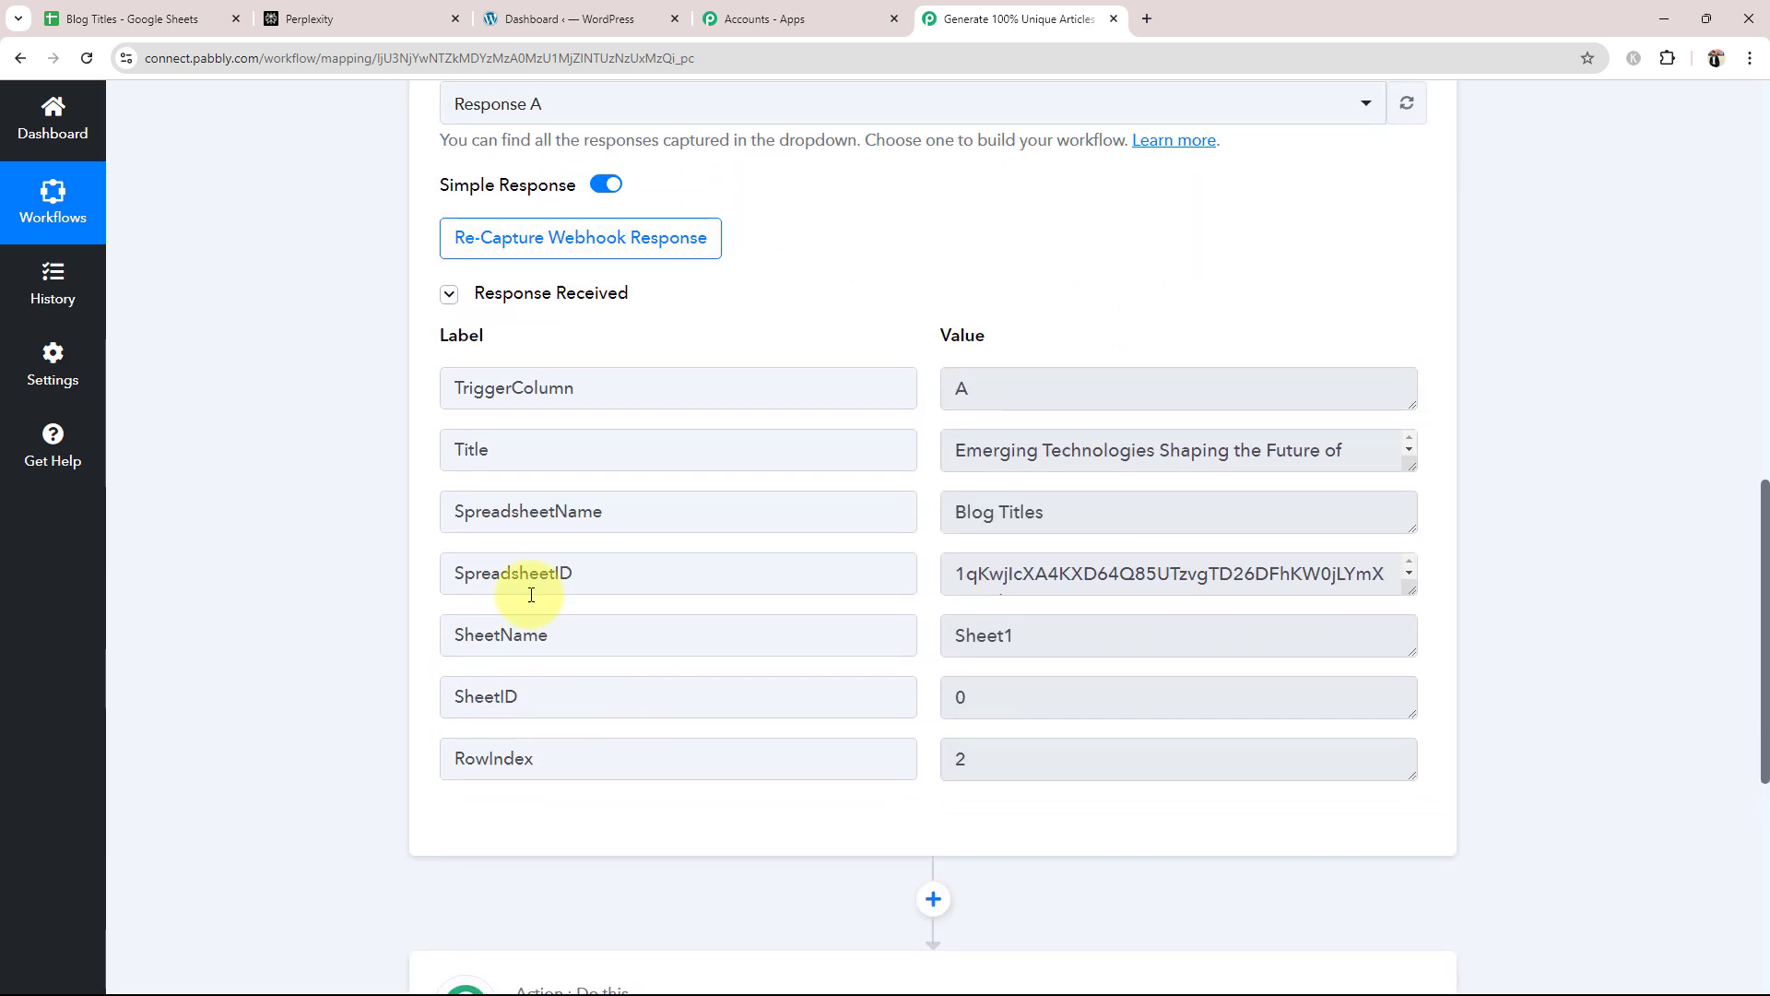
{"action": "left_click_drag", "start_coordinate": [1008, 383], "coordinate": [722, 384]}
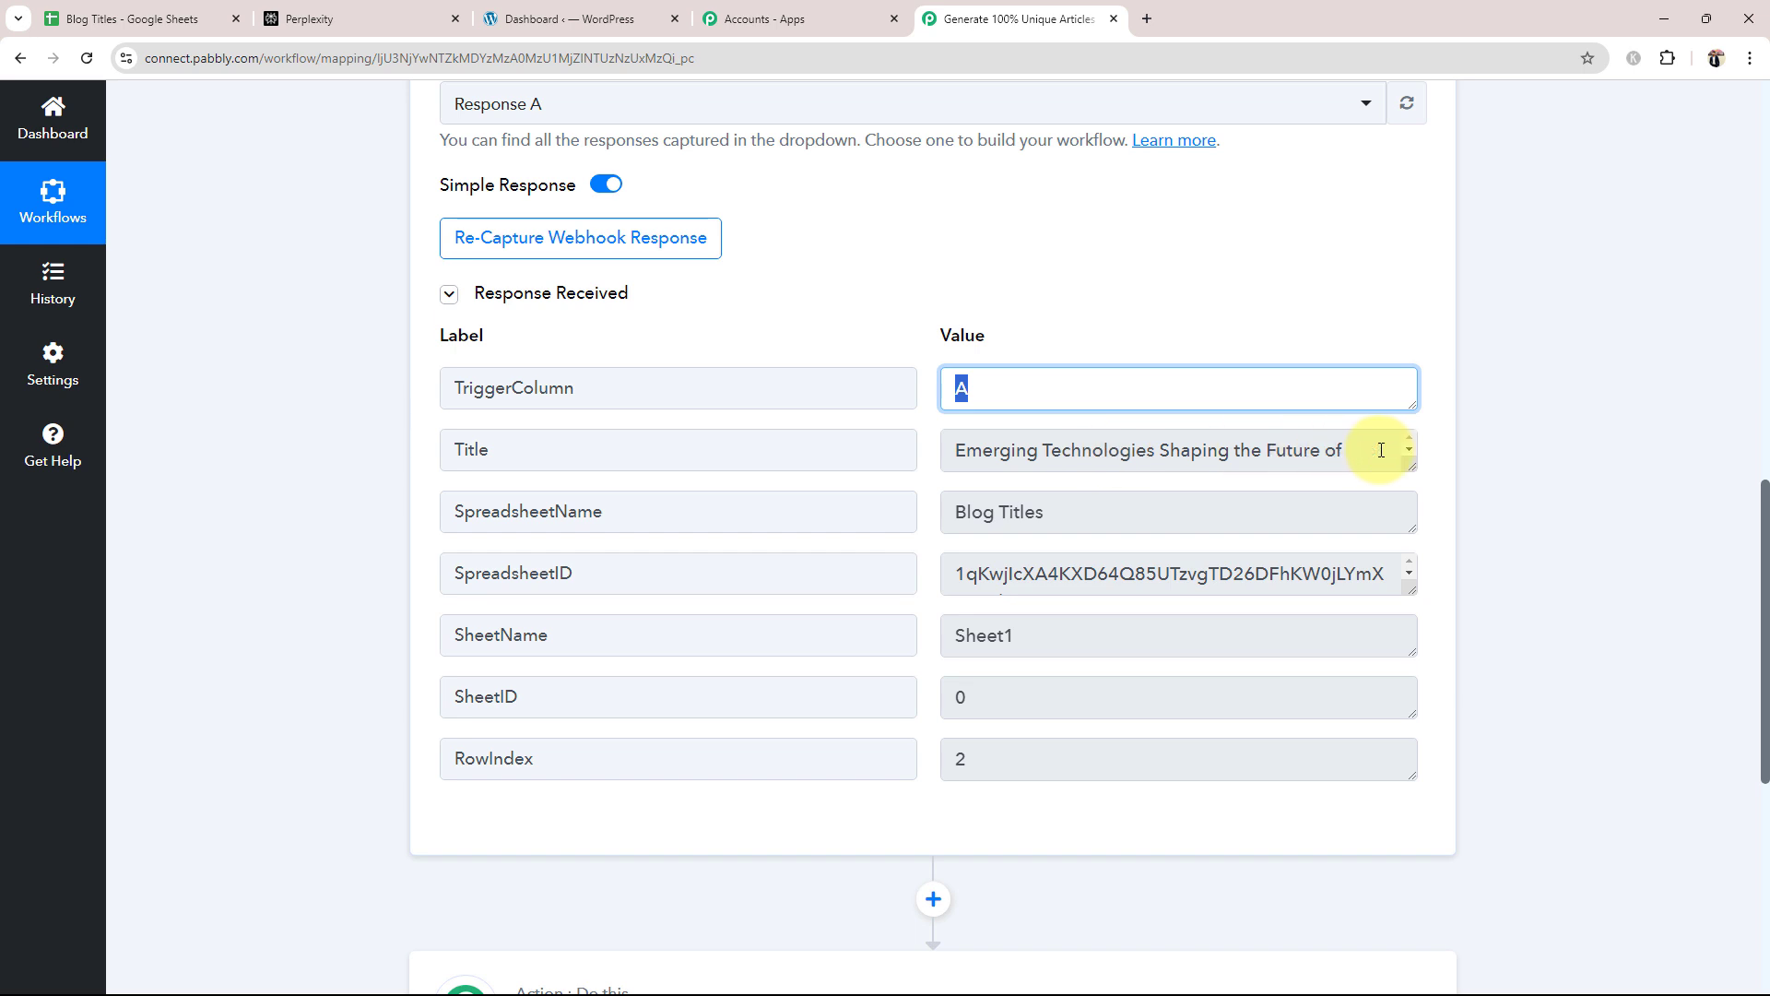
{"action": "left_click", "coordinate": [1382, 450]}
{"action": "left_click_drag", "start_coordinate": [1414, 468], "coordinate": [1410, 490]}
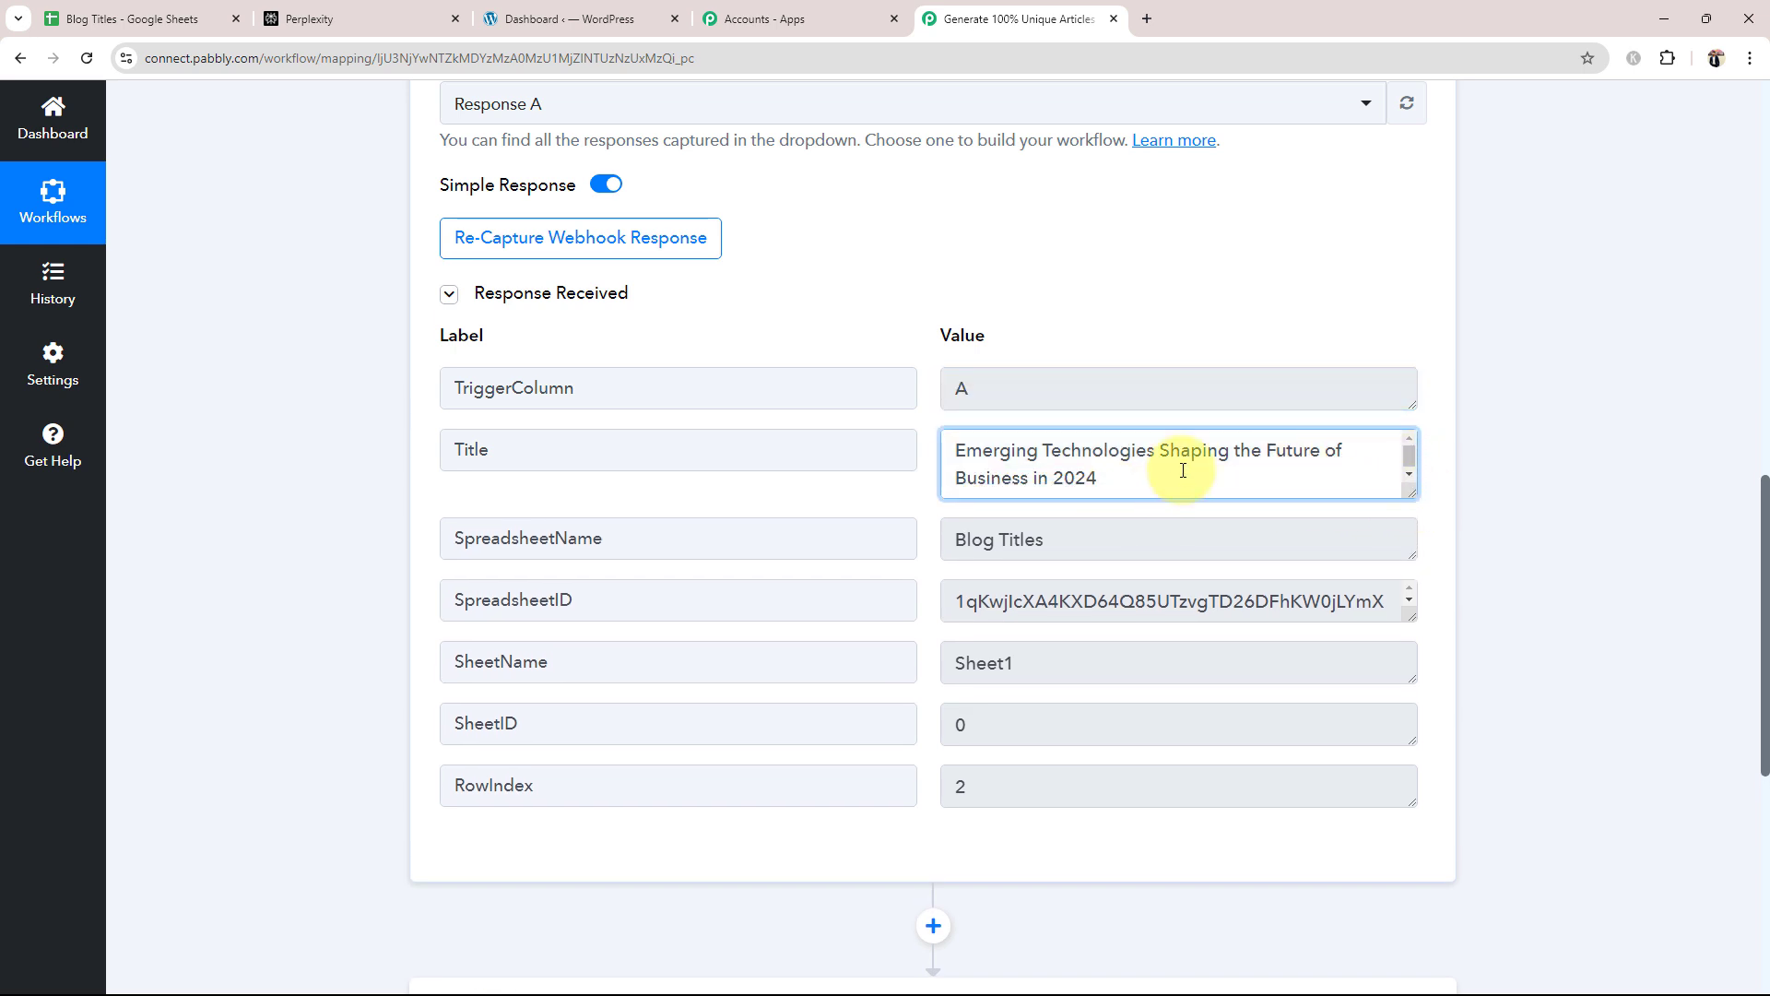
{"action": "left_click_drag", "start_coordinate": [1098, 477], "coordinate": [944, 478]}
{"action": "left_click", "coordinate": [842, 604]}
Step: Compare the response's RowIndex with the title's row in the Blog Titles spreadsheet, and return to the workflow
{"action": "scroll", "coordinate": [1042, 624], "scroll_direction": "down", "scroll_amount": 2}
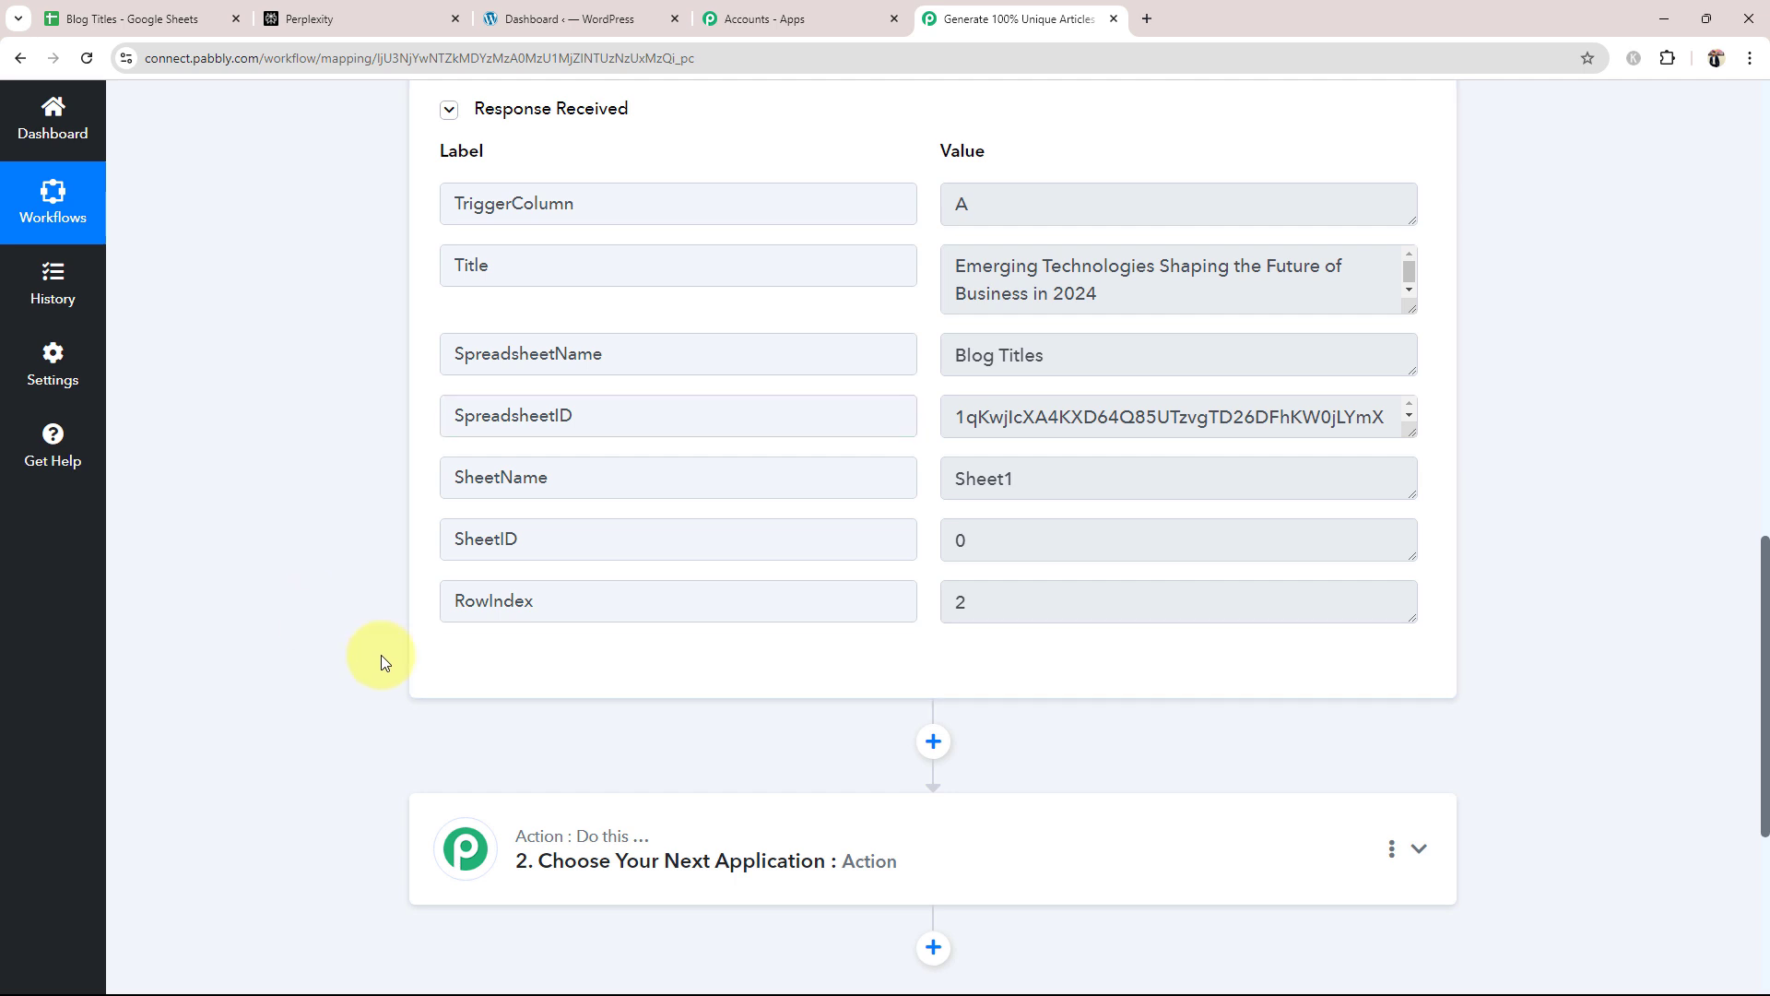
{"action": "double_click", "coordinate": [959, 603]}
{"action": "left_click_drag", "start_coordinate": [544, 600], "coordinate": [443, 600]}
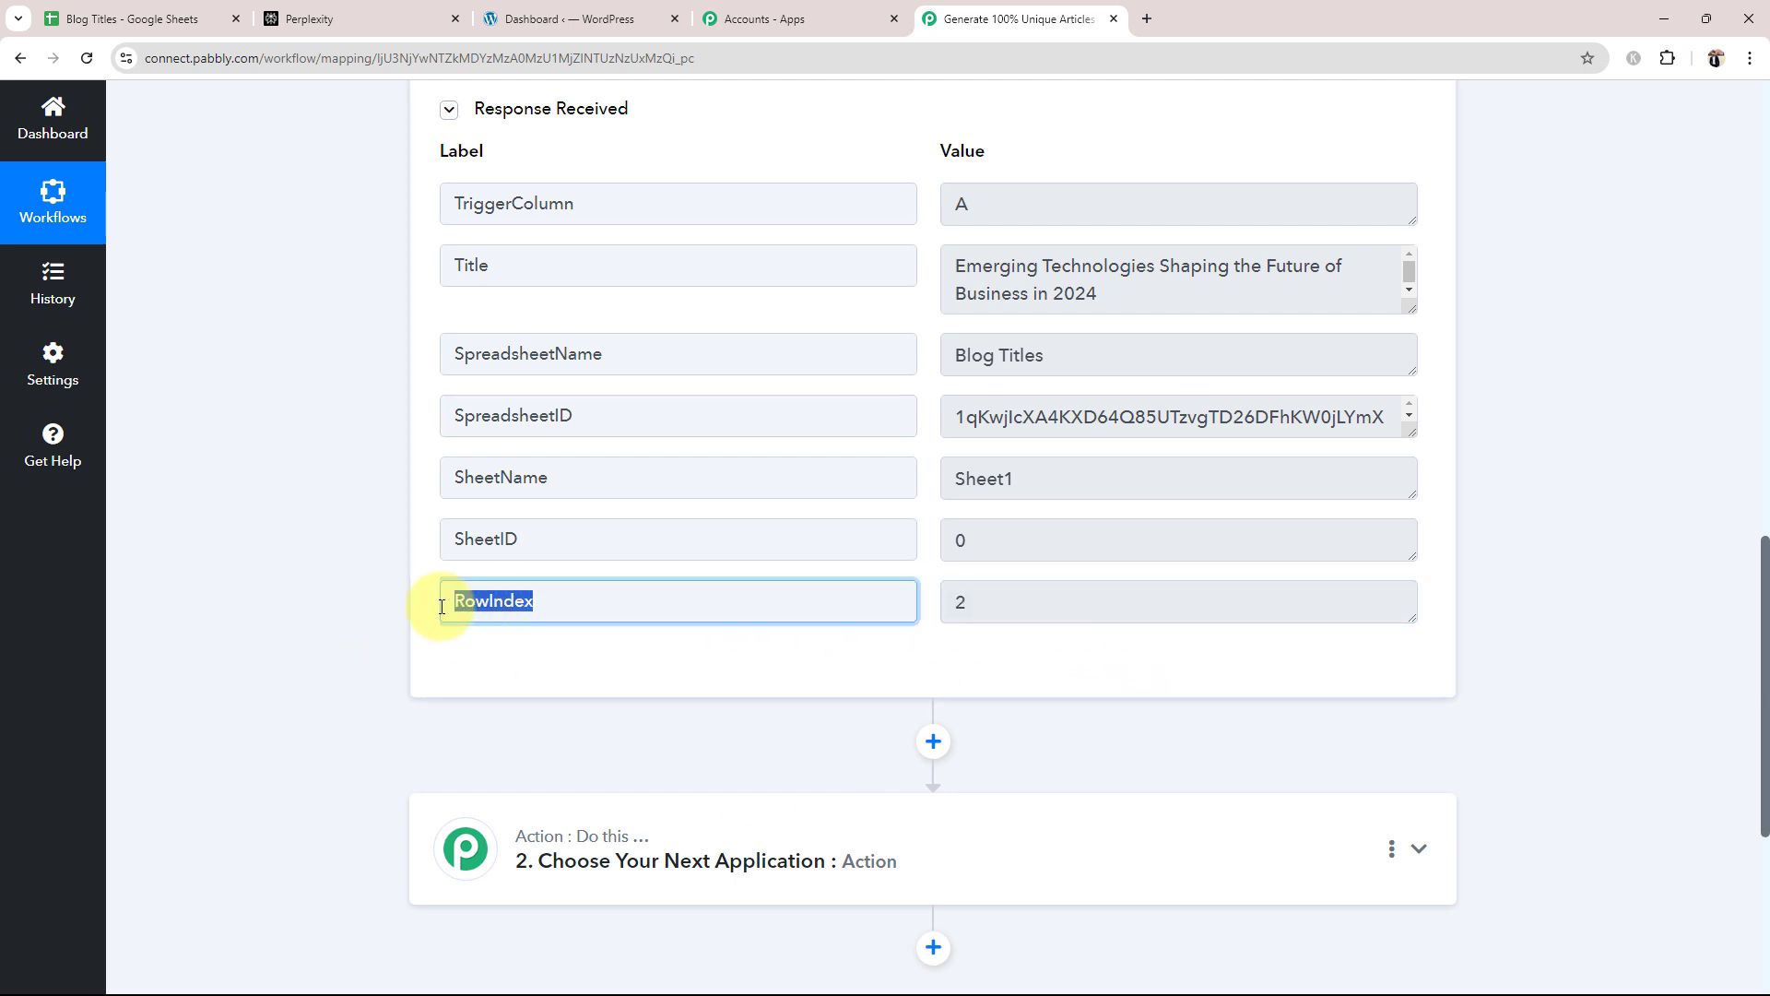
{"action": "left_click", "coordinate": [335, 427]}
{"action": "left_click", "coordinate": [72, 35]}
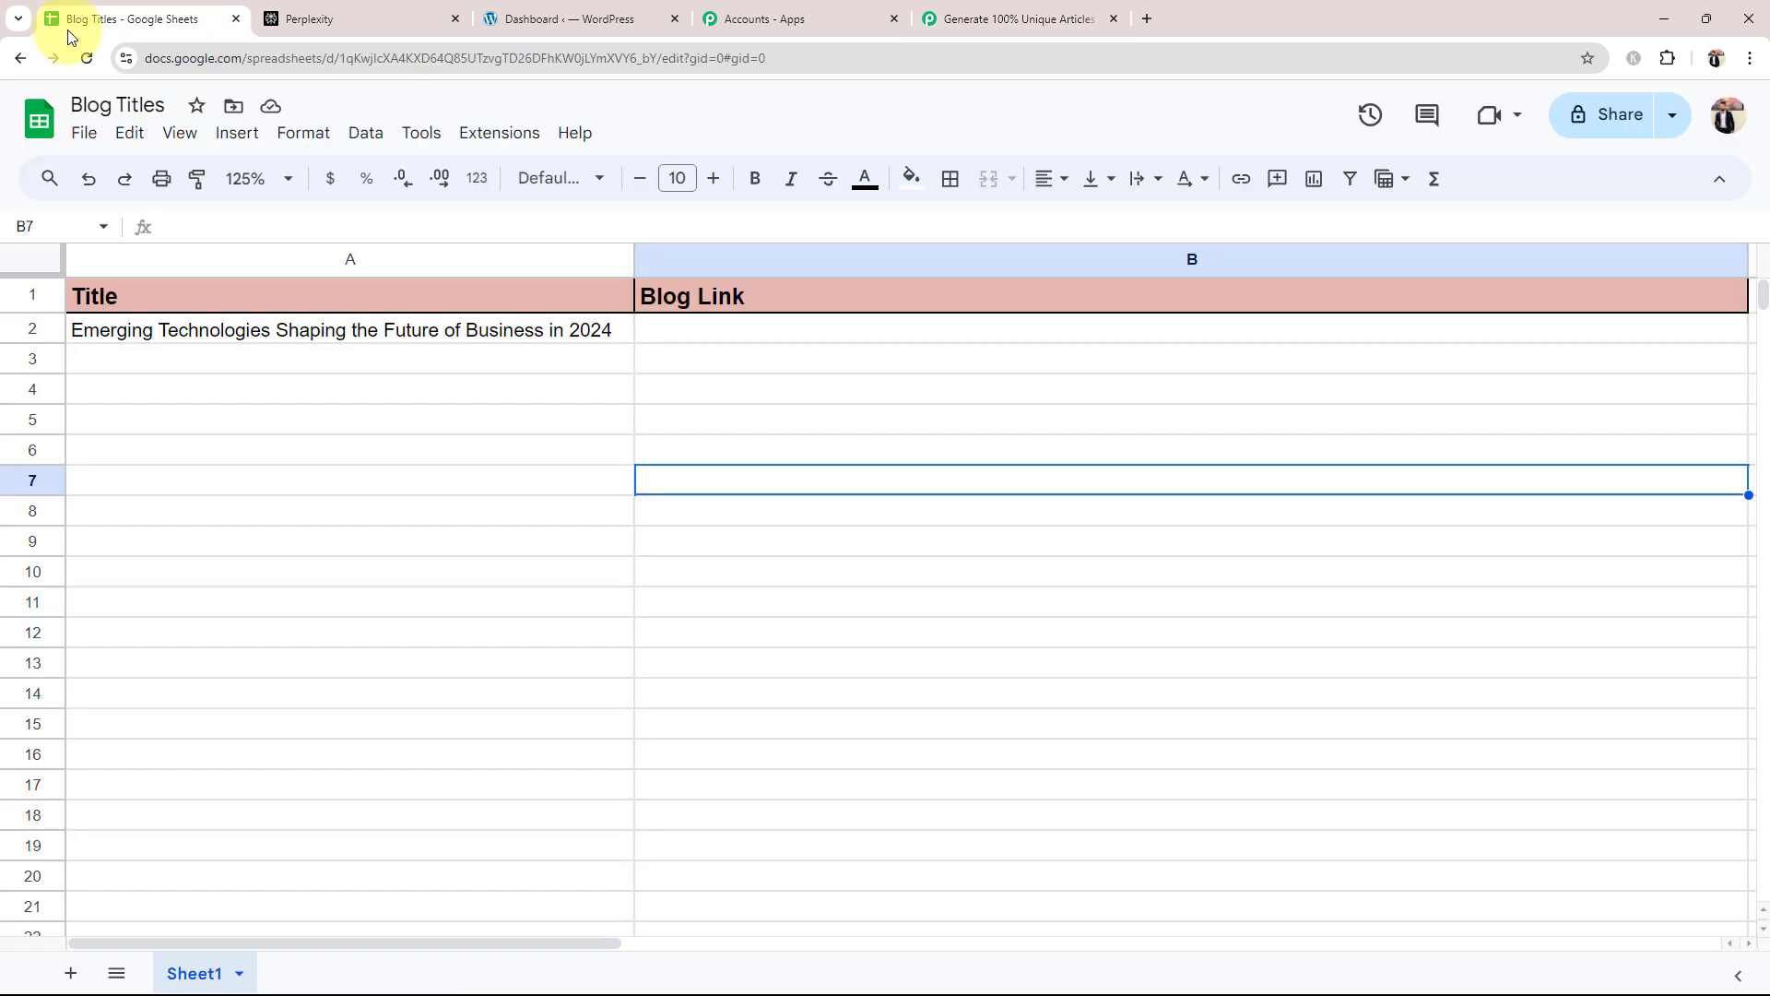
{"action": "left_click", "coordinate": [175, 338]}
{"action": "left_click", "coordinate": [1056, 34]}
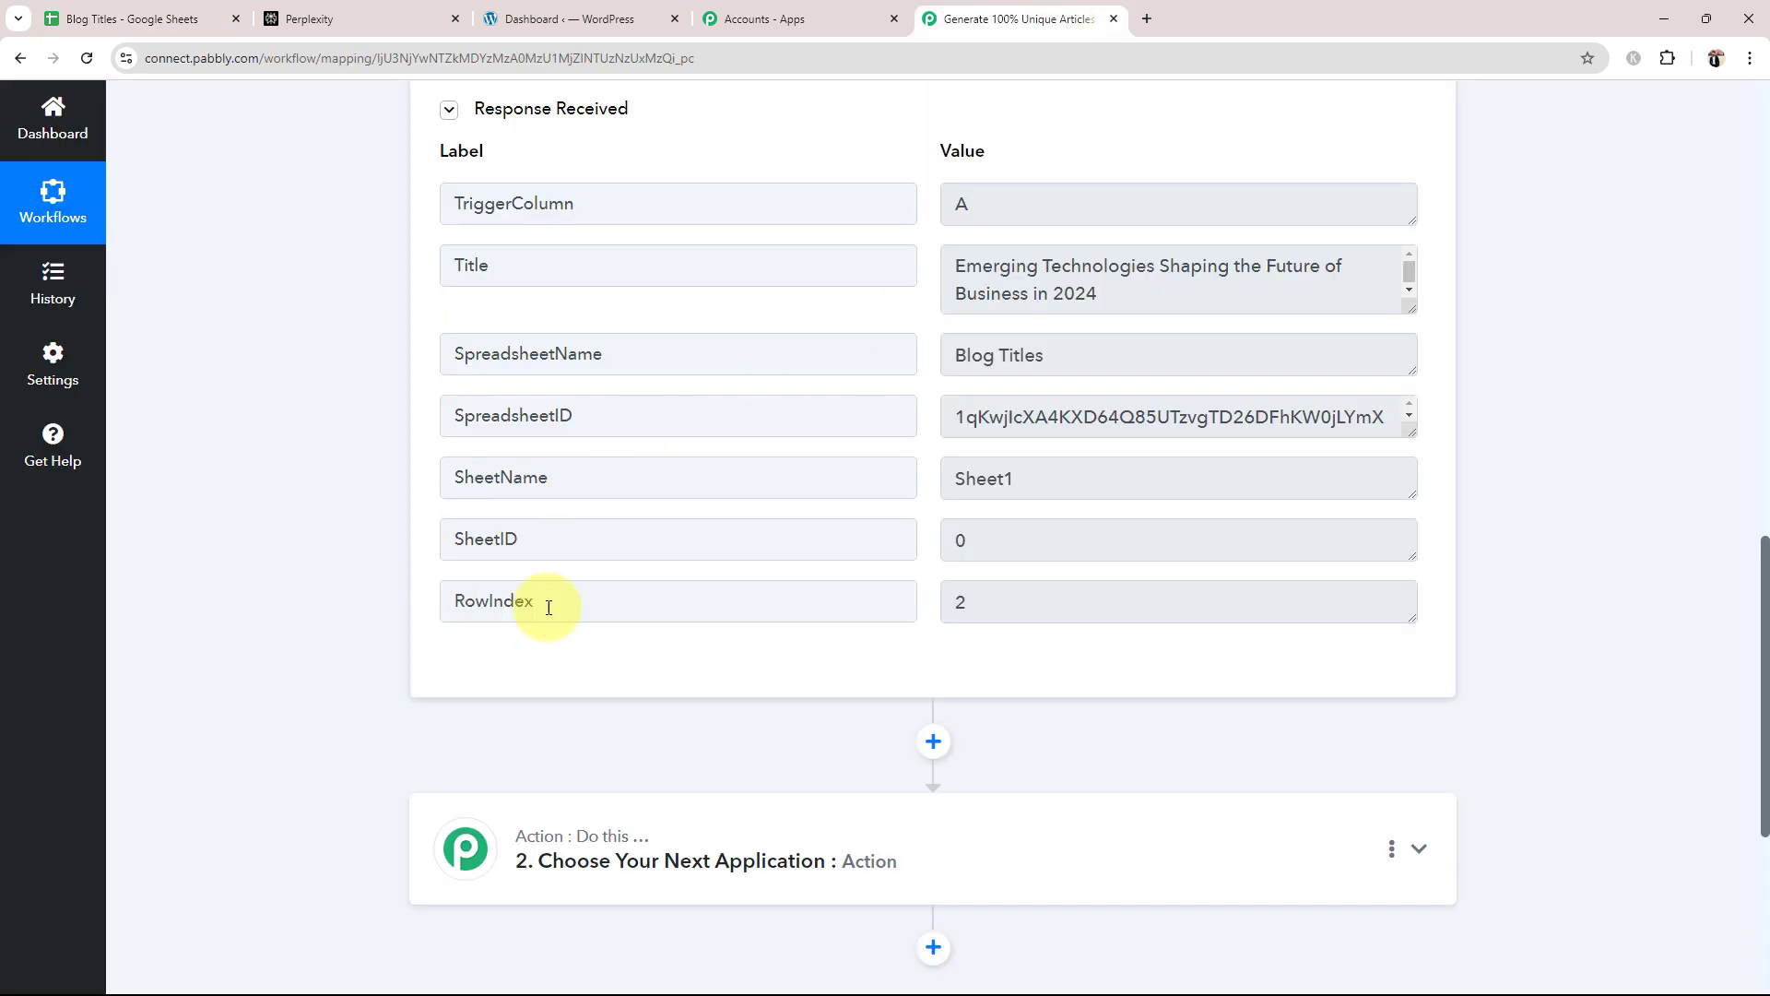
Step: Check the RowIndex field in the webhook response, and collapse the Google Sheets trigger step
{"action": "left_click_drag", "start_coordinate": [553, 600], "coordinate": [414, 614]}
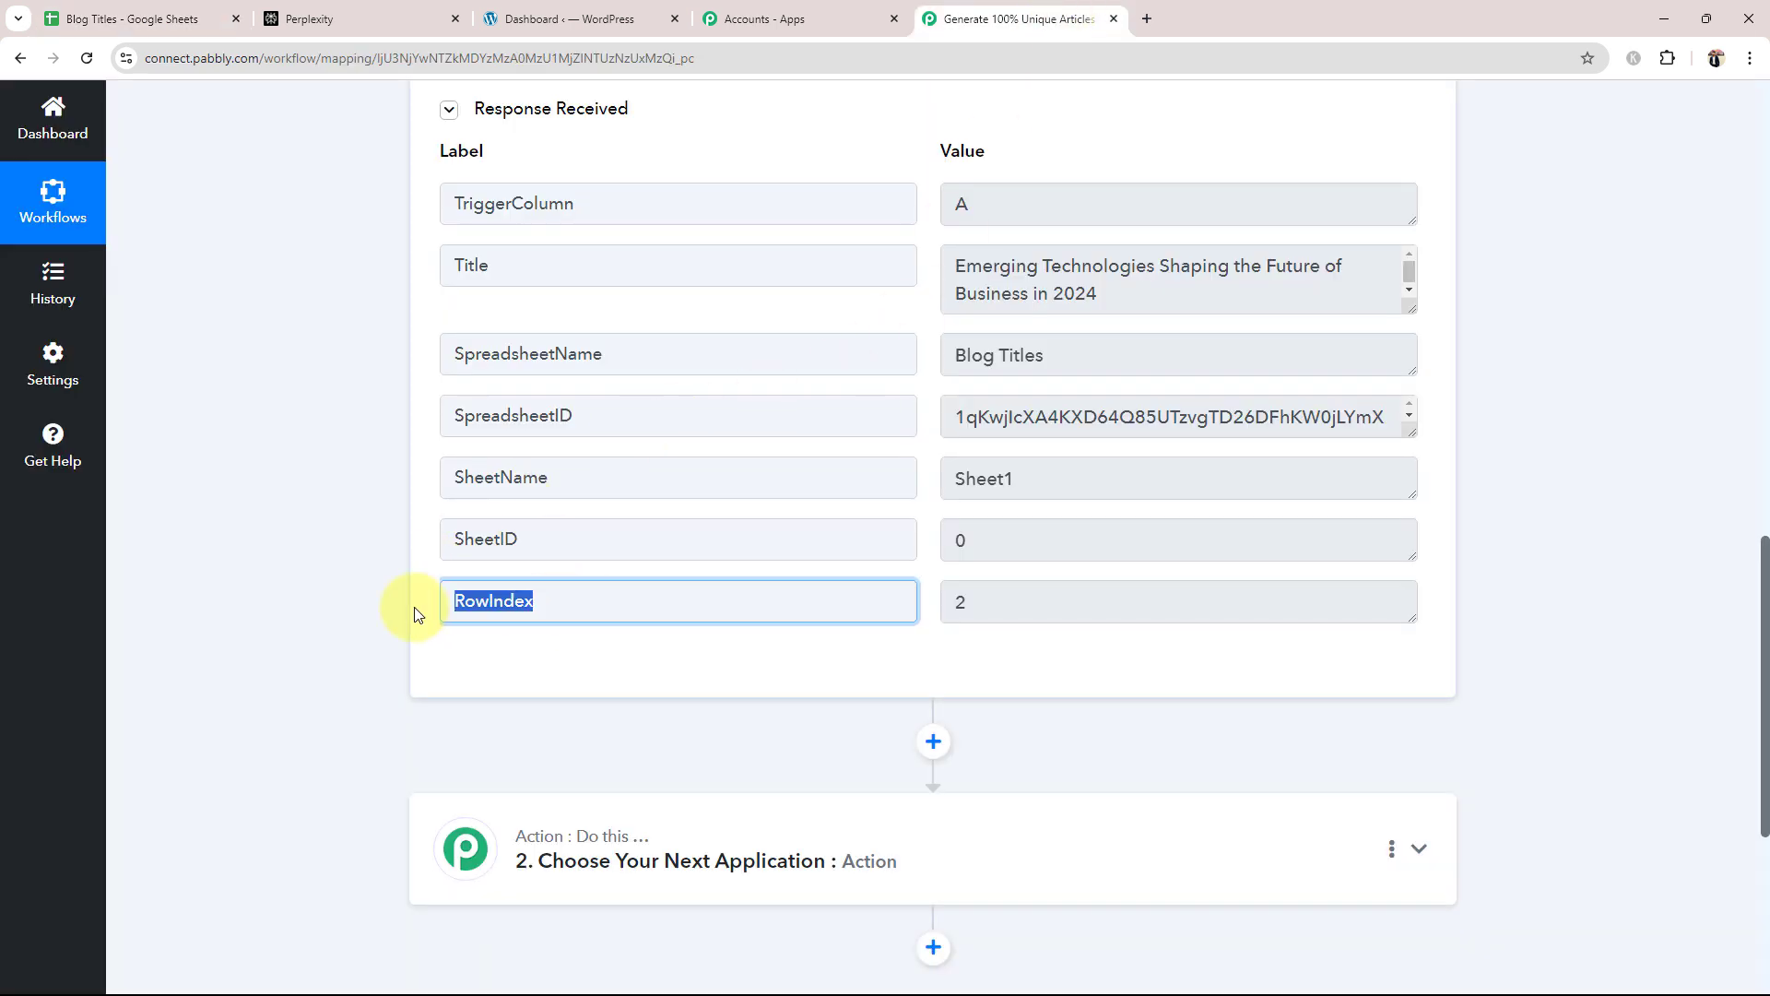
{"action": "left_click", "coordinate": [355, 605]}
{"action": "scroll", "coordinate": [356, 606], "scroll_direction": "up", "scroll_amount": 15}
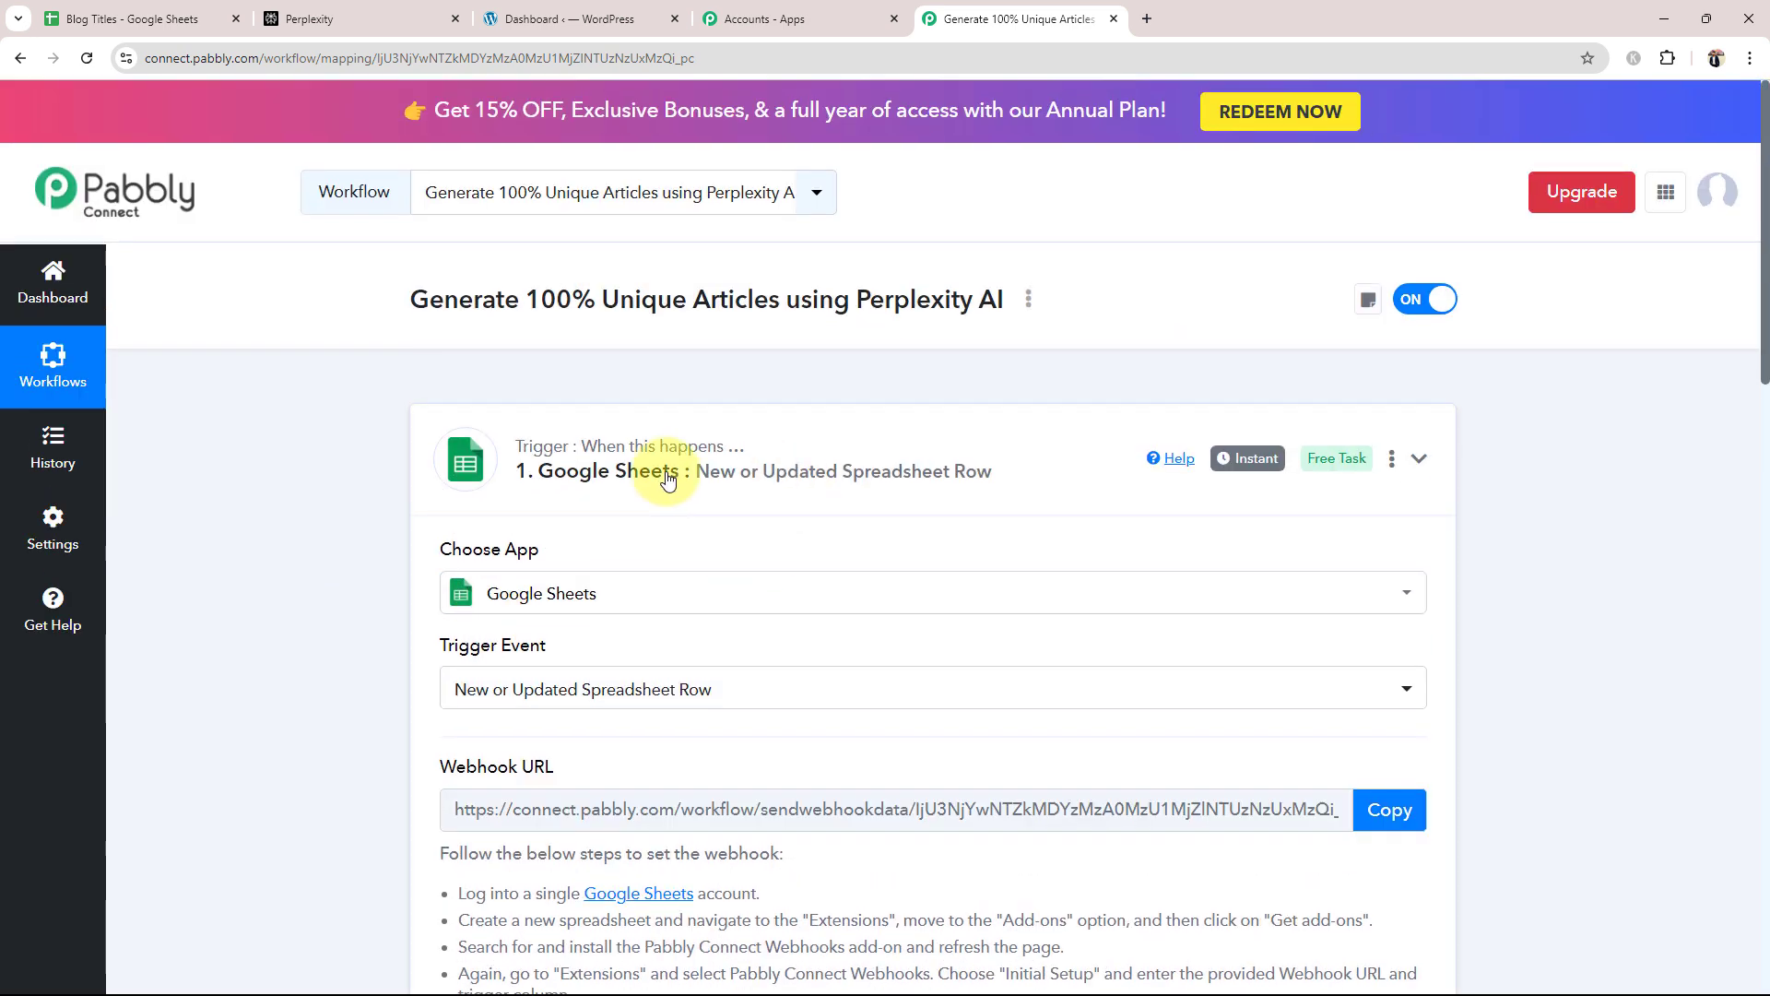
{"action": "left_click", "coordinate": [618, 470]}
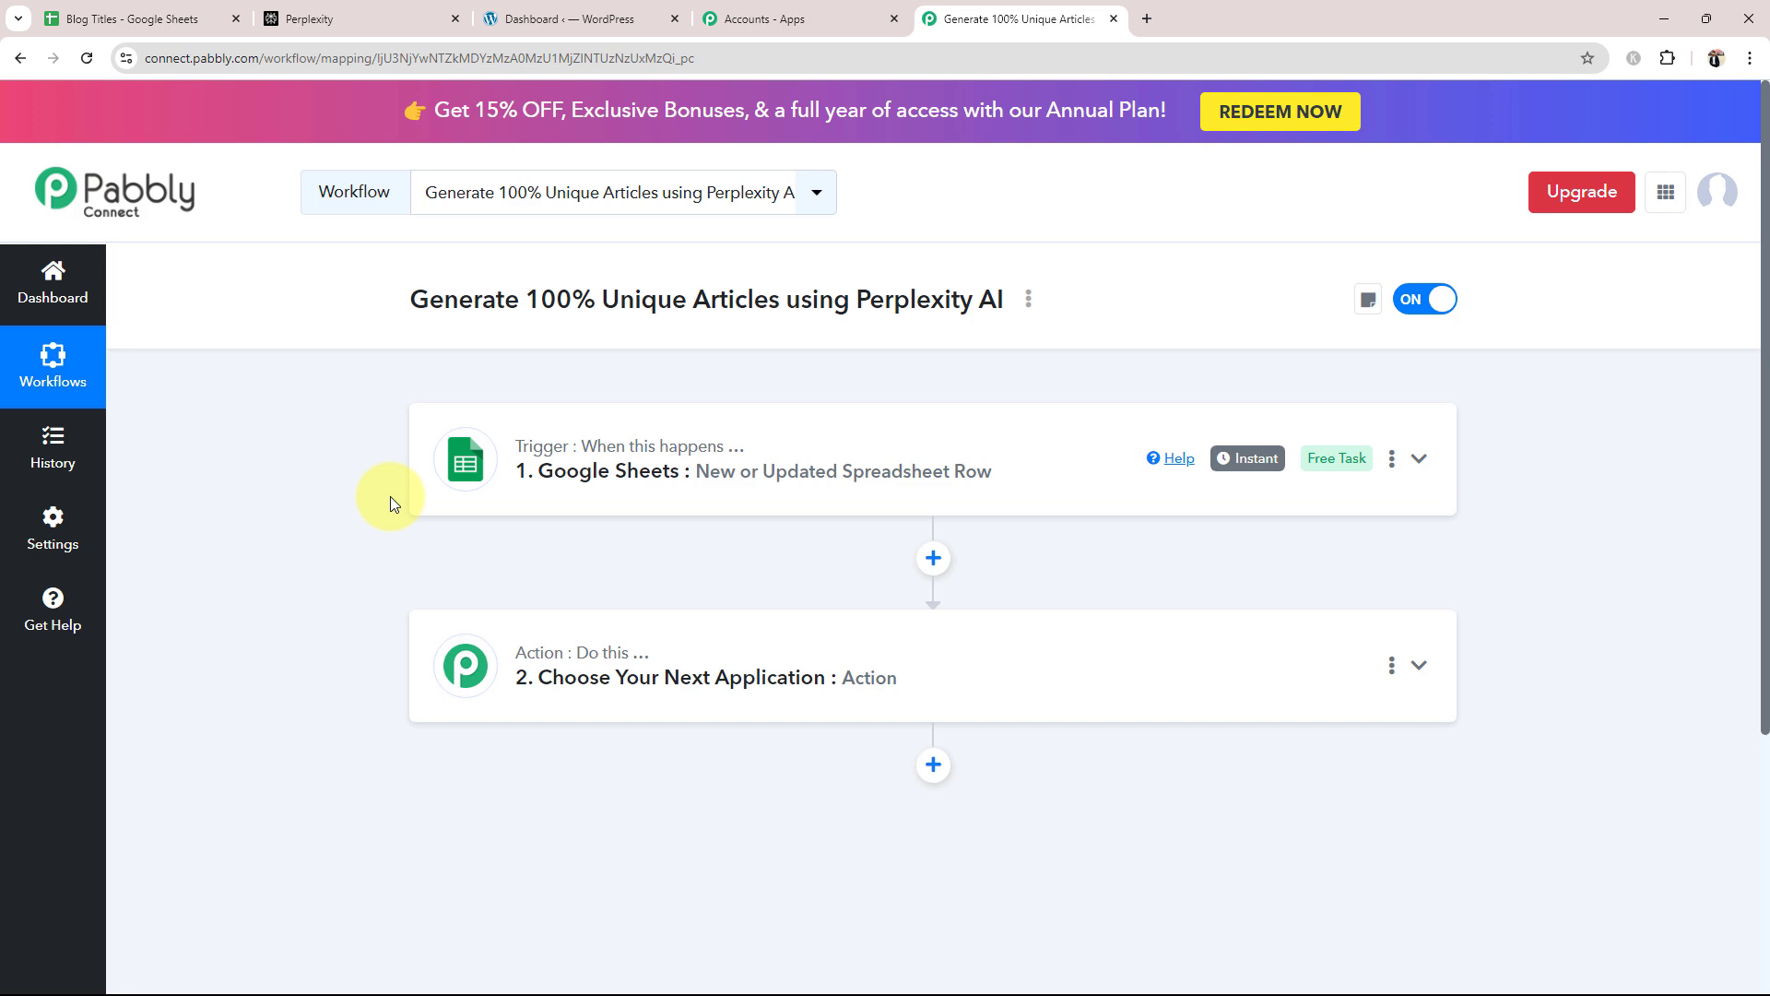
Step: Set the workflow's second step to Perplexity AI with the Create Chat Completion action event, and open its connection setup
{"action": "left_click", "coordinate": [553, 677]}
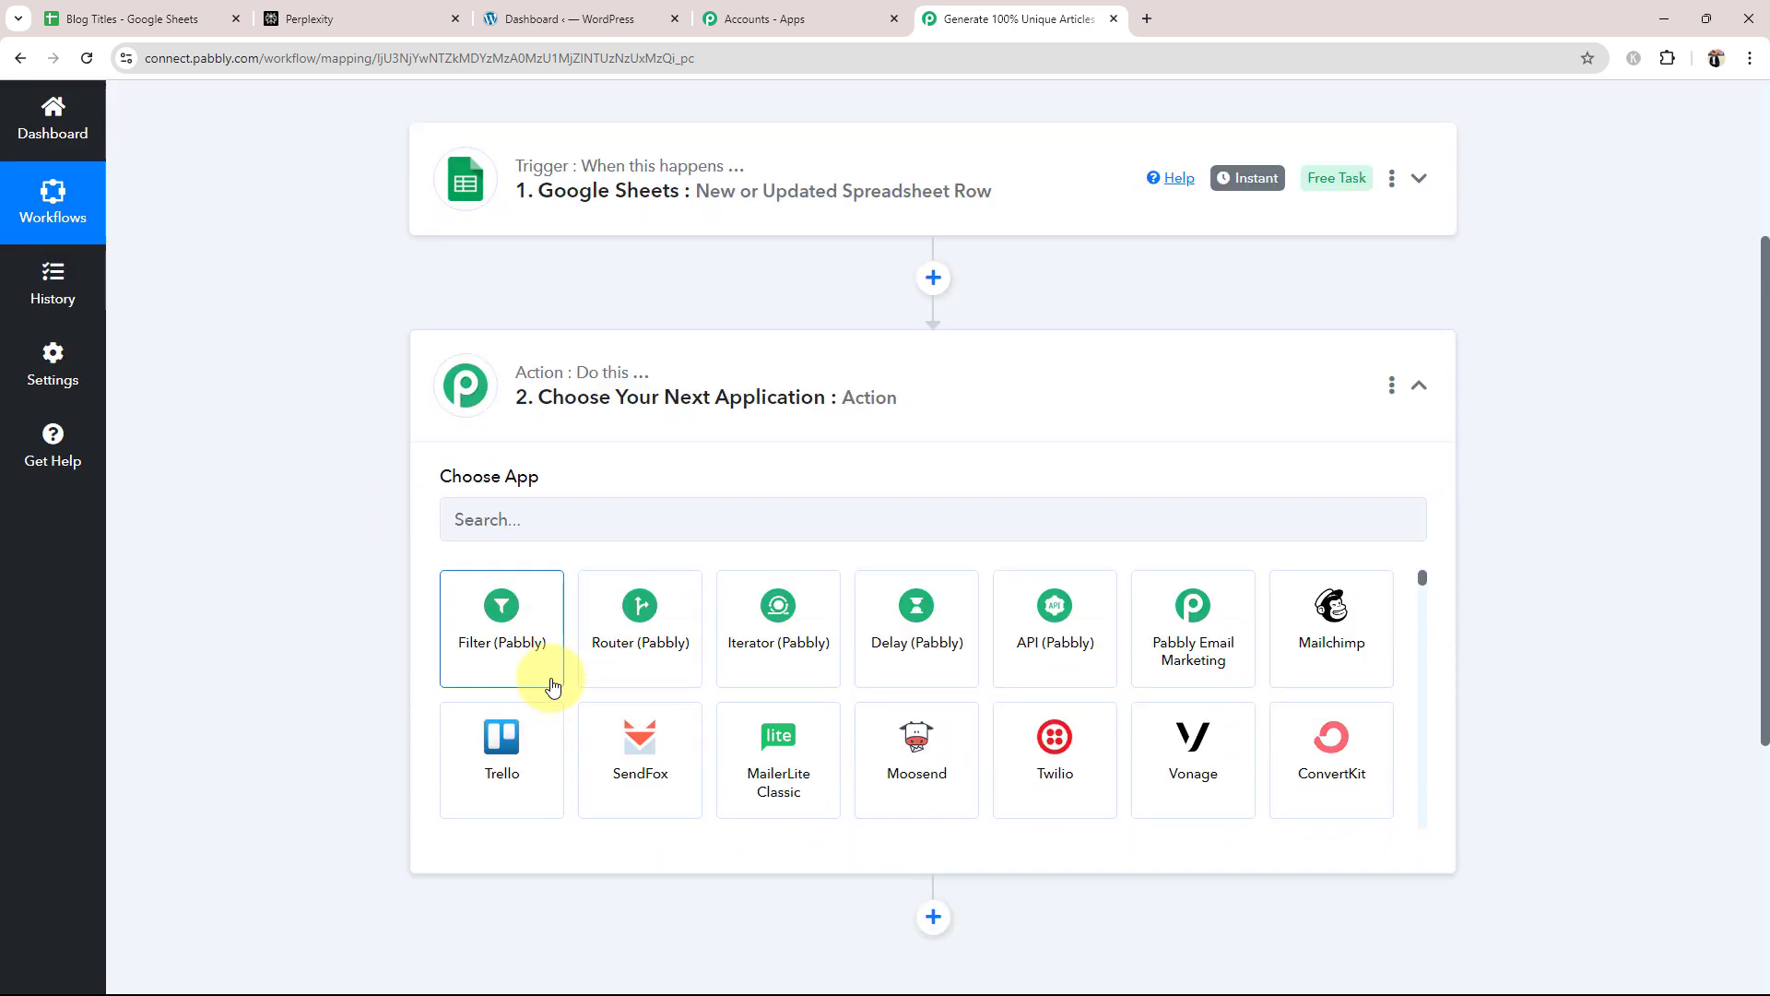
{"action": "left_click", "coordinate": [507, 490]}
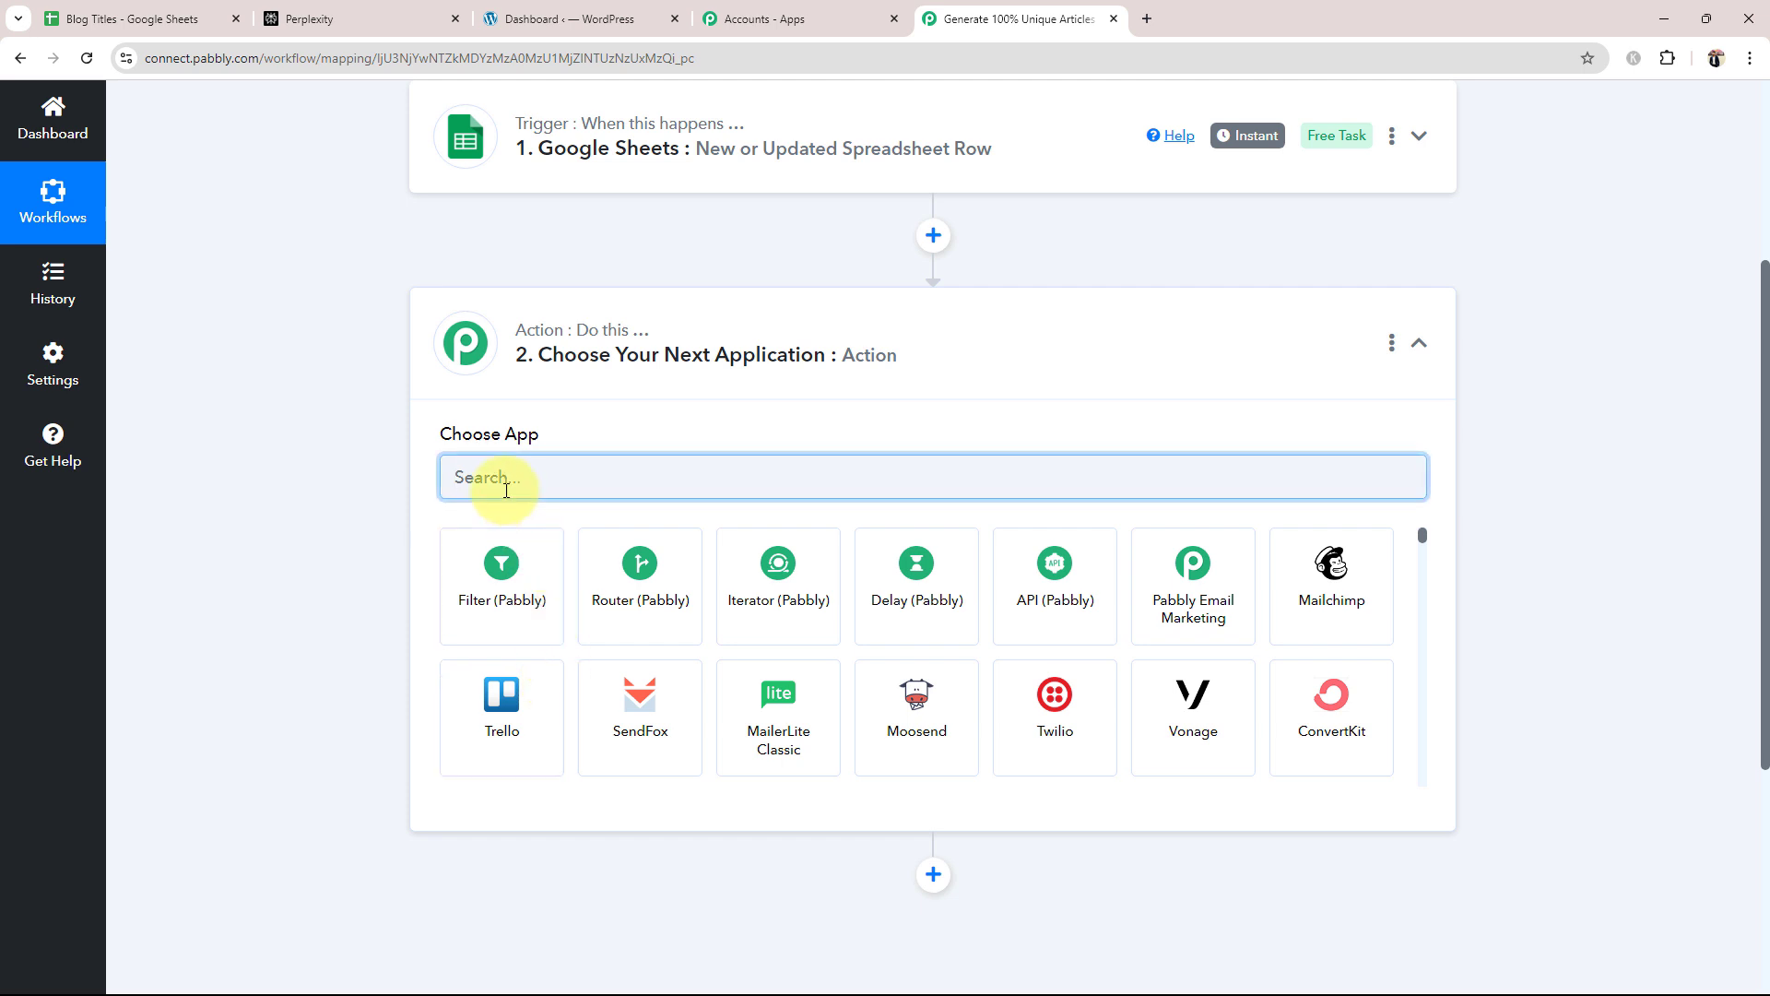
{"action": "type", "text": "Pe"}
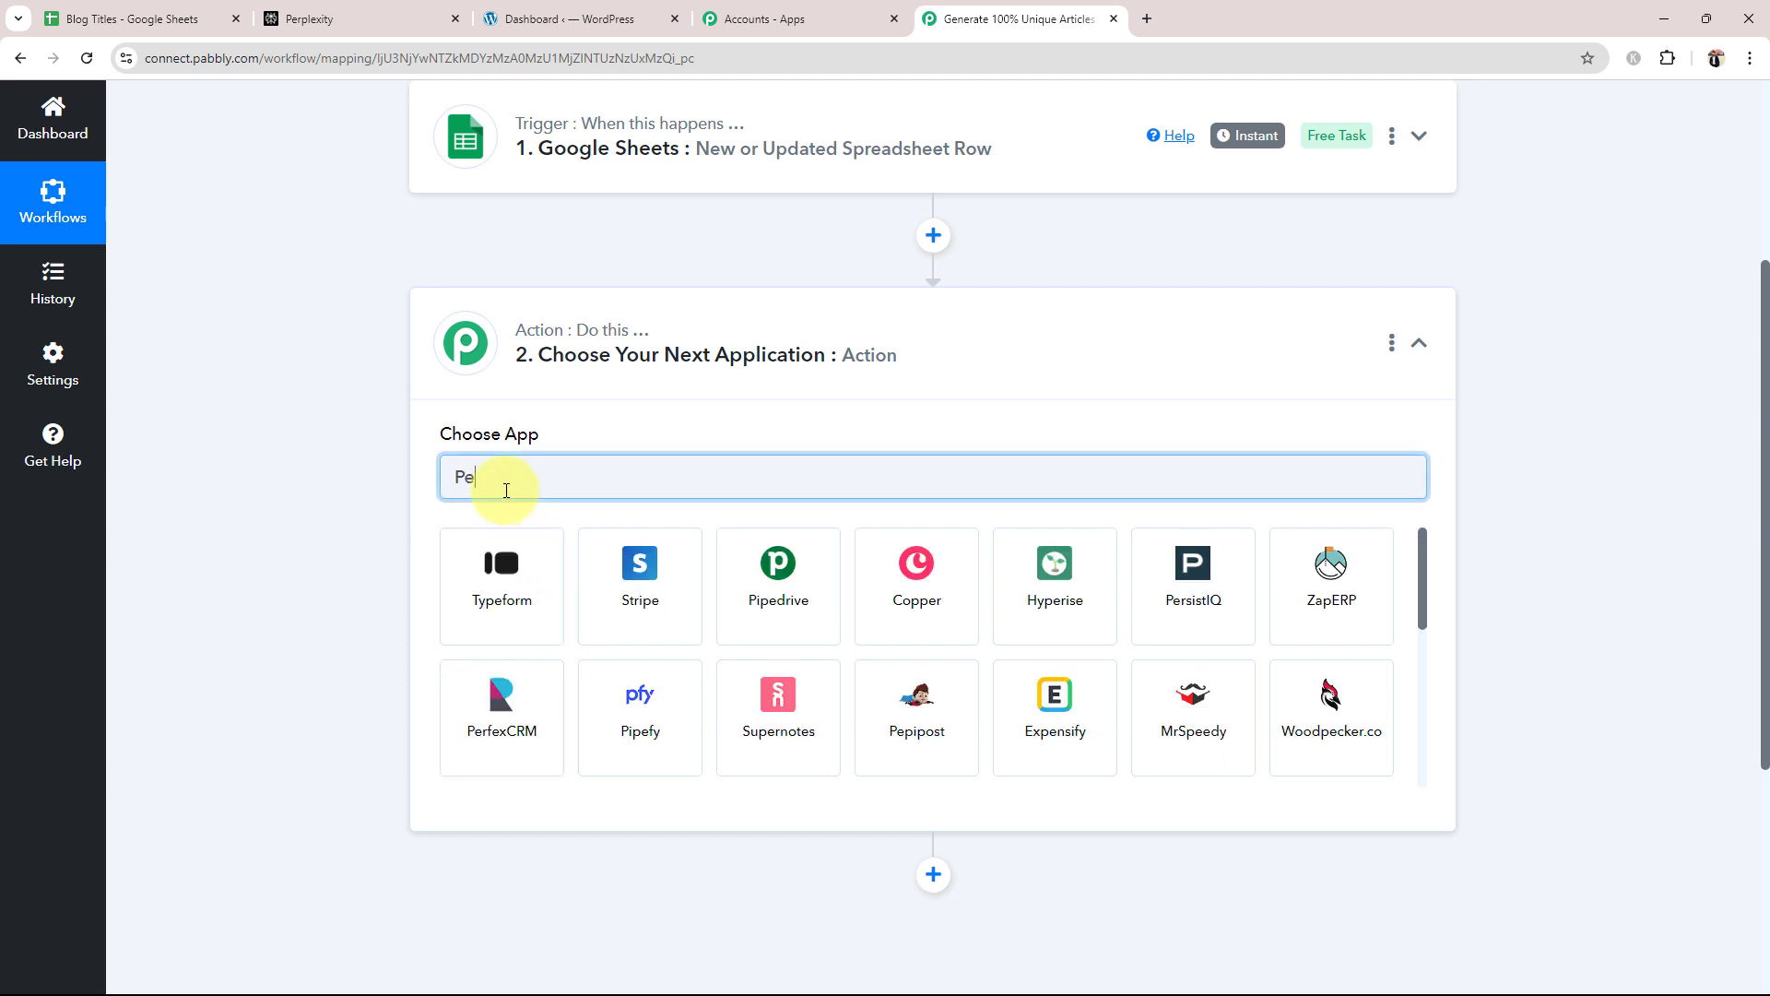
{"action": "type", "text": "rpl"}
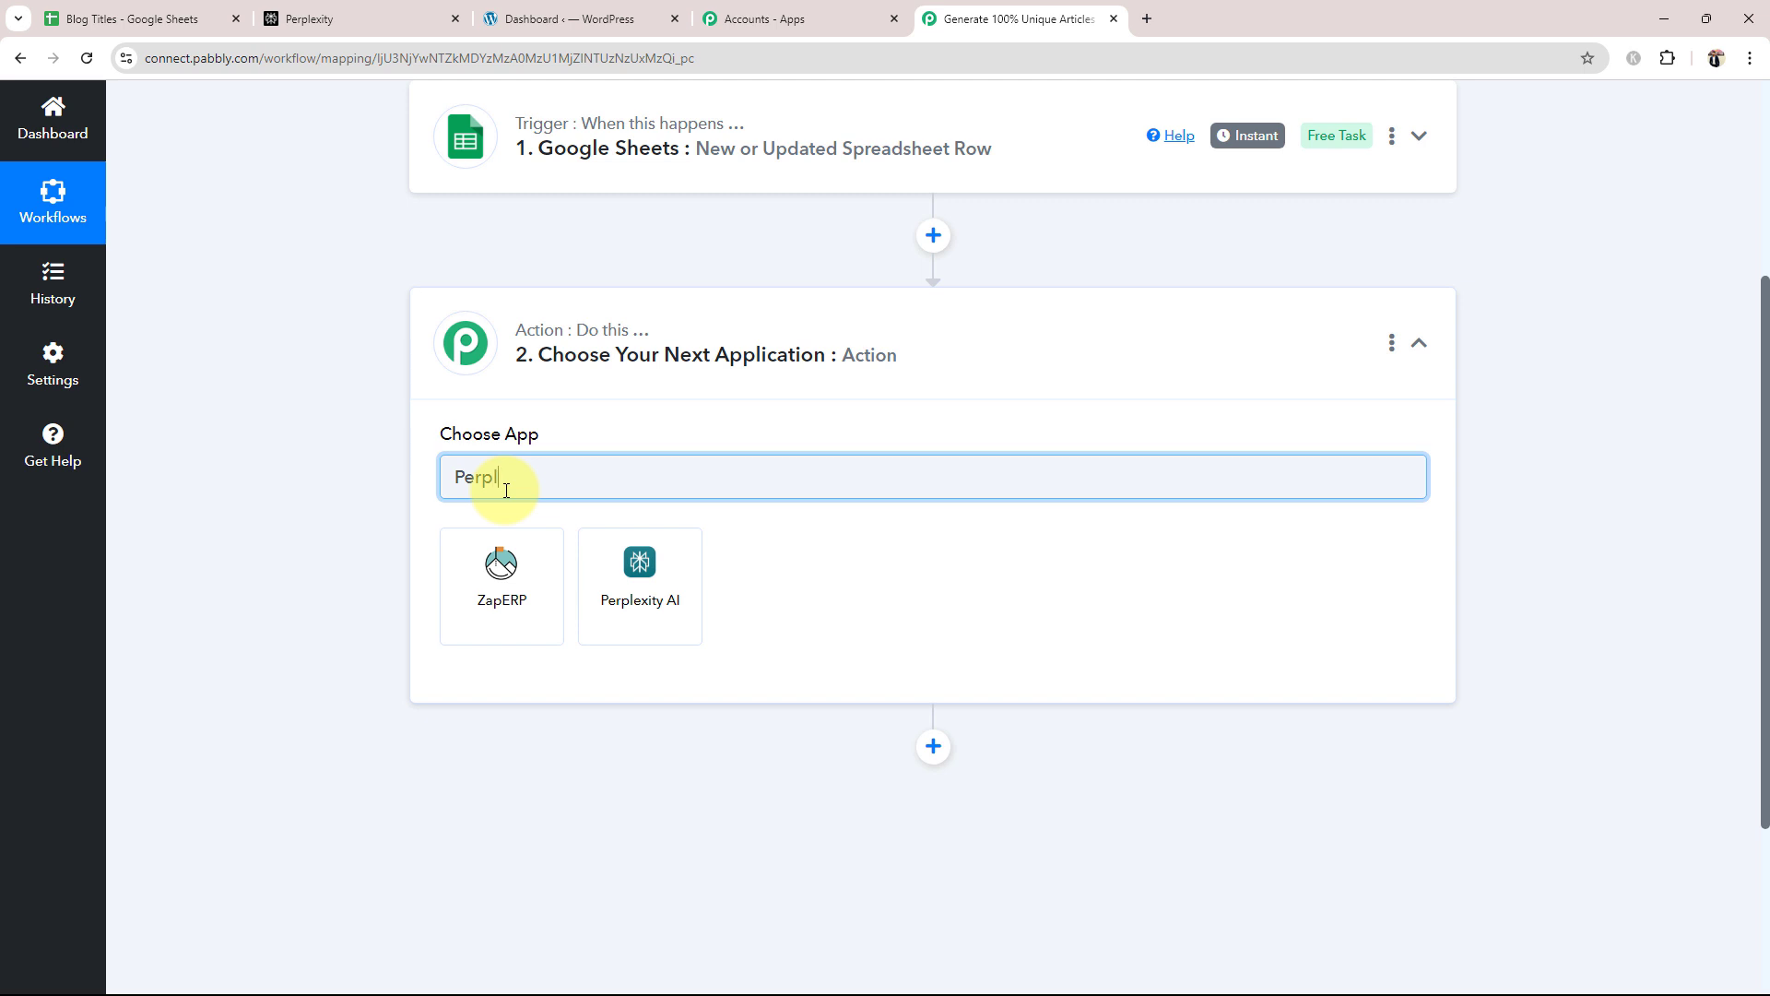
{"action": "type", "text": "e"}
{"action": "left_click", "coordinate": [504, 576]}
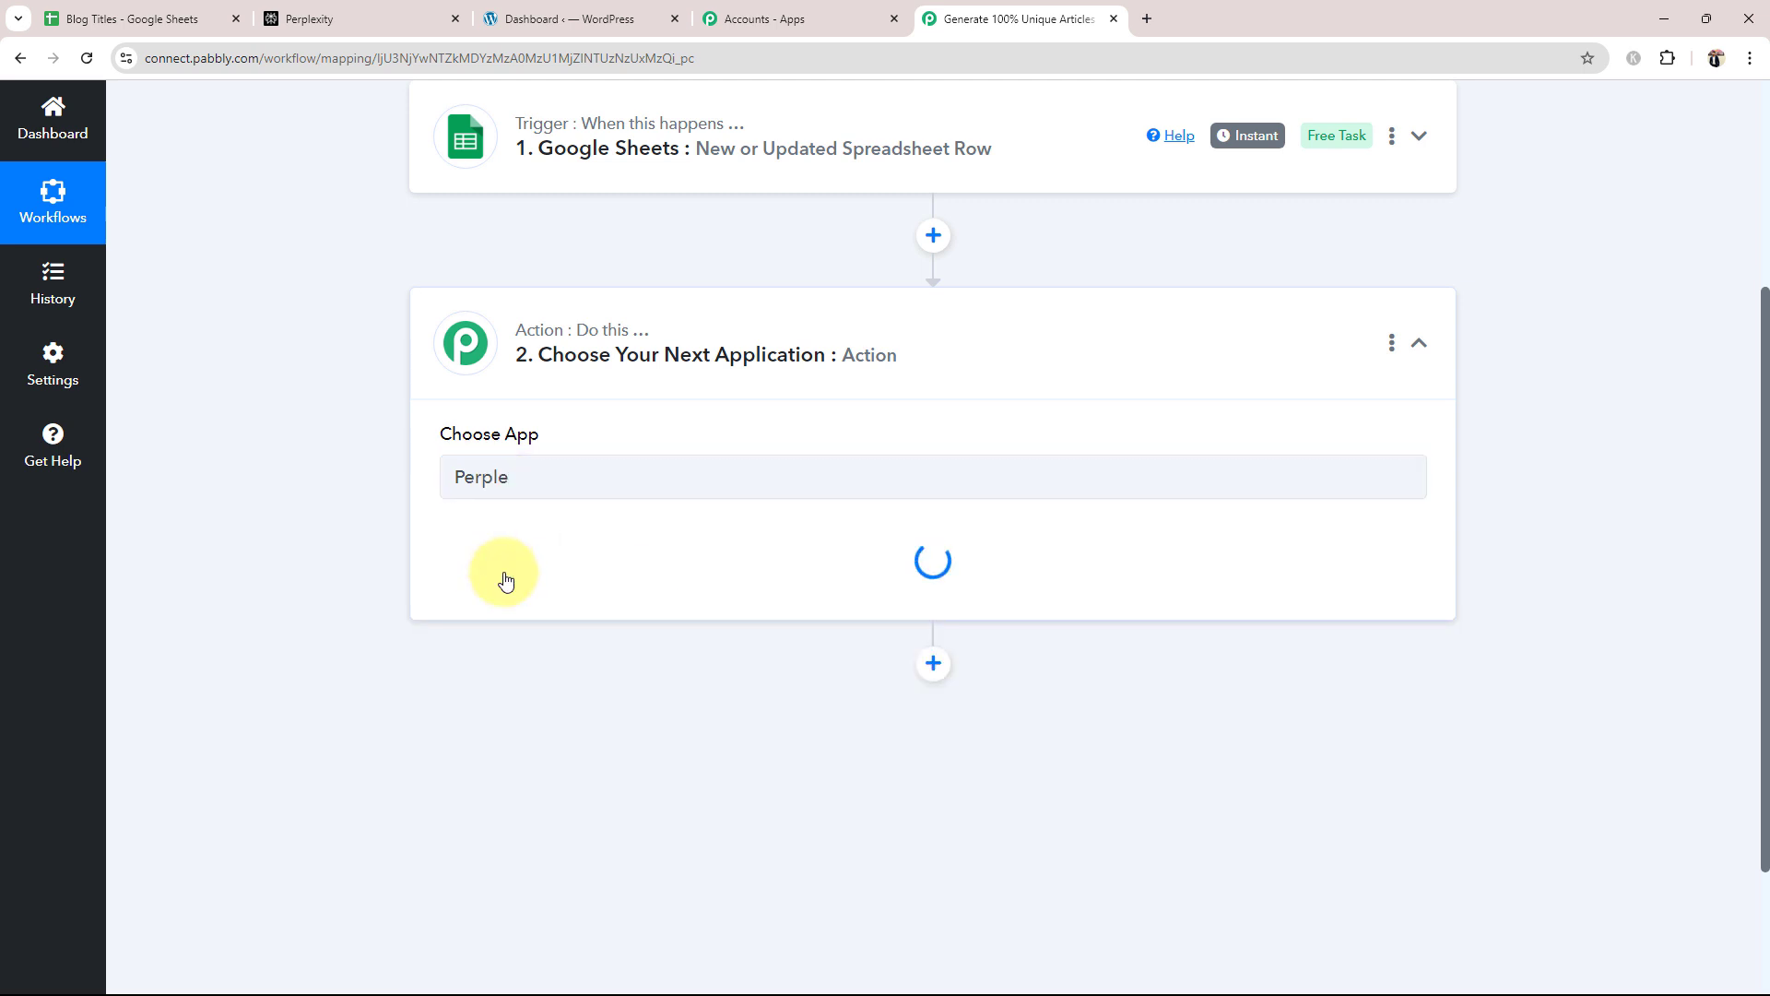
{"action": "left_click", "coordinate": [583, 576]}
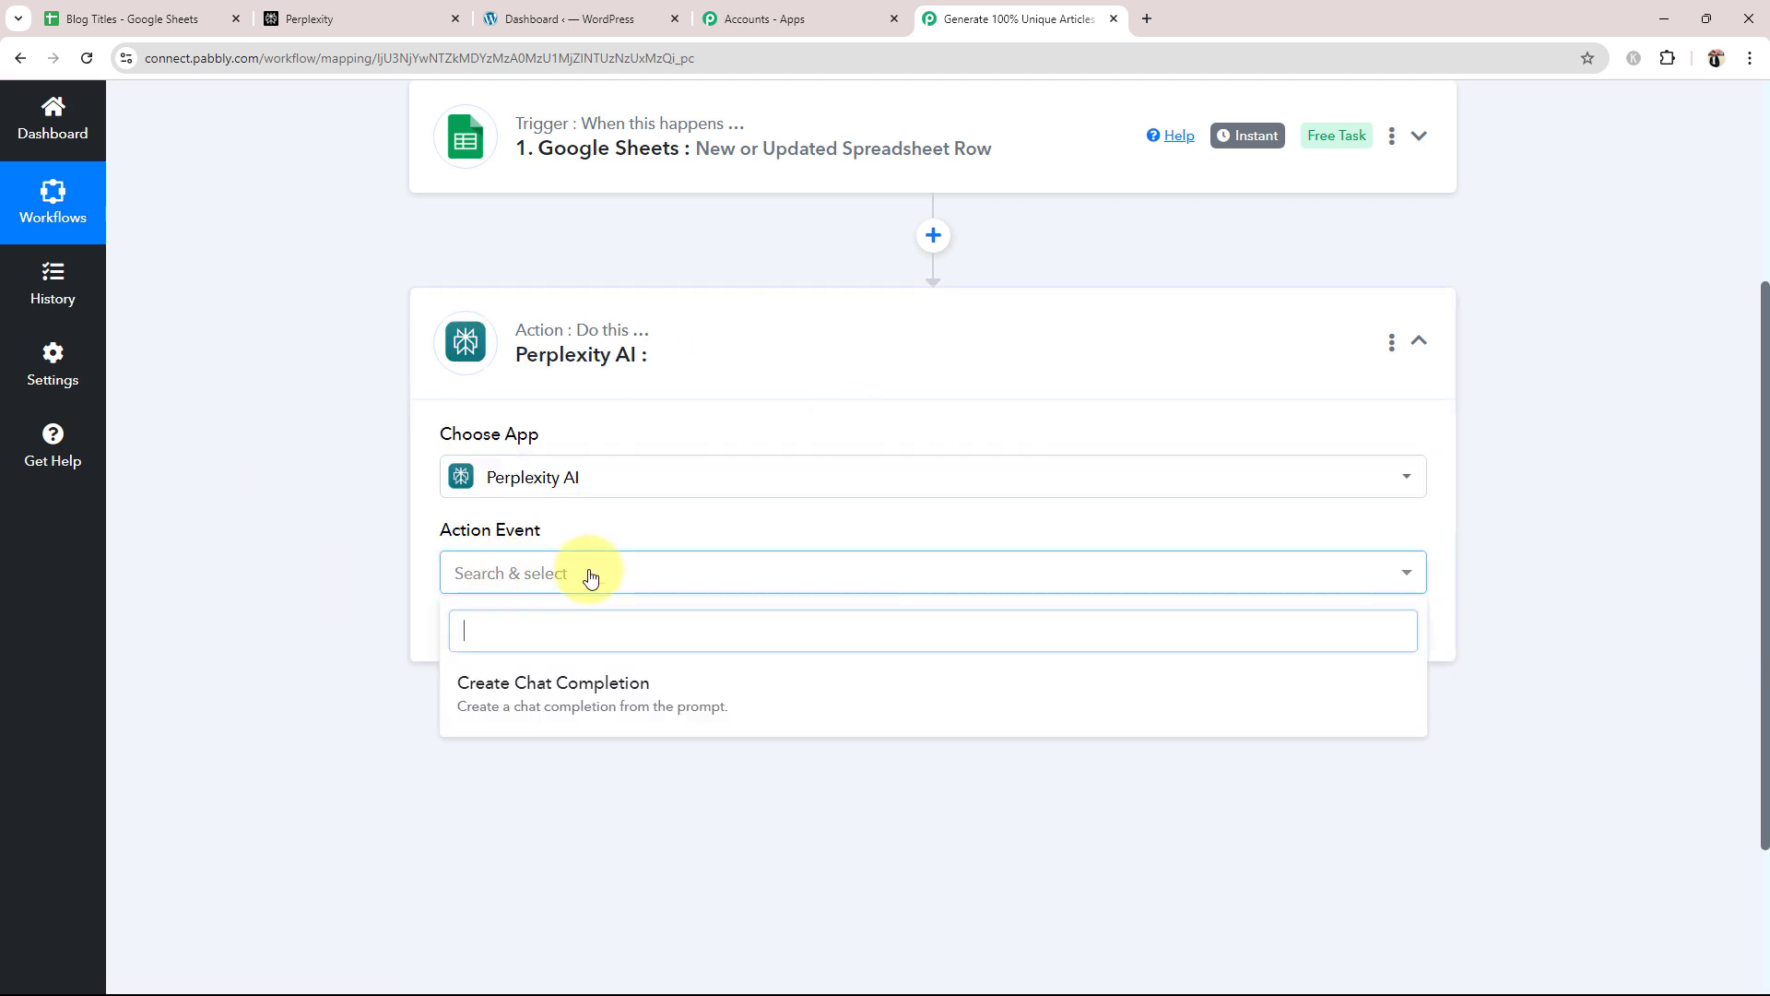
{"action": "left_click", "coordinate": [554, 694]}
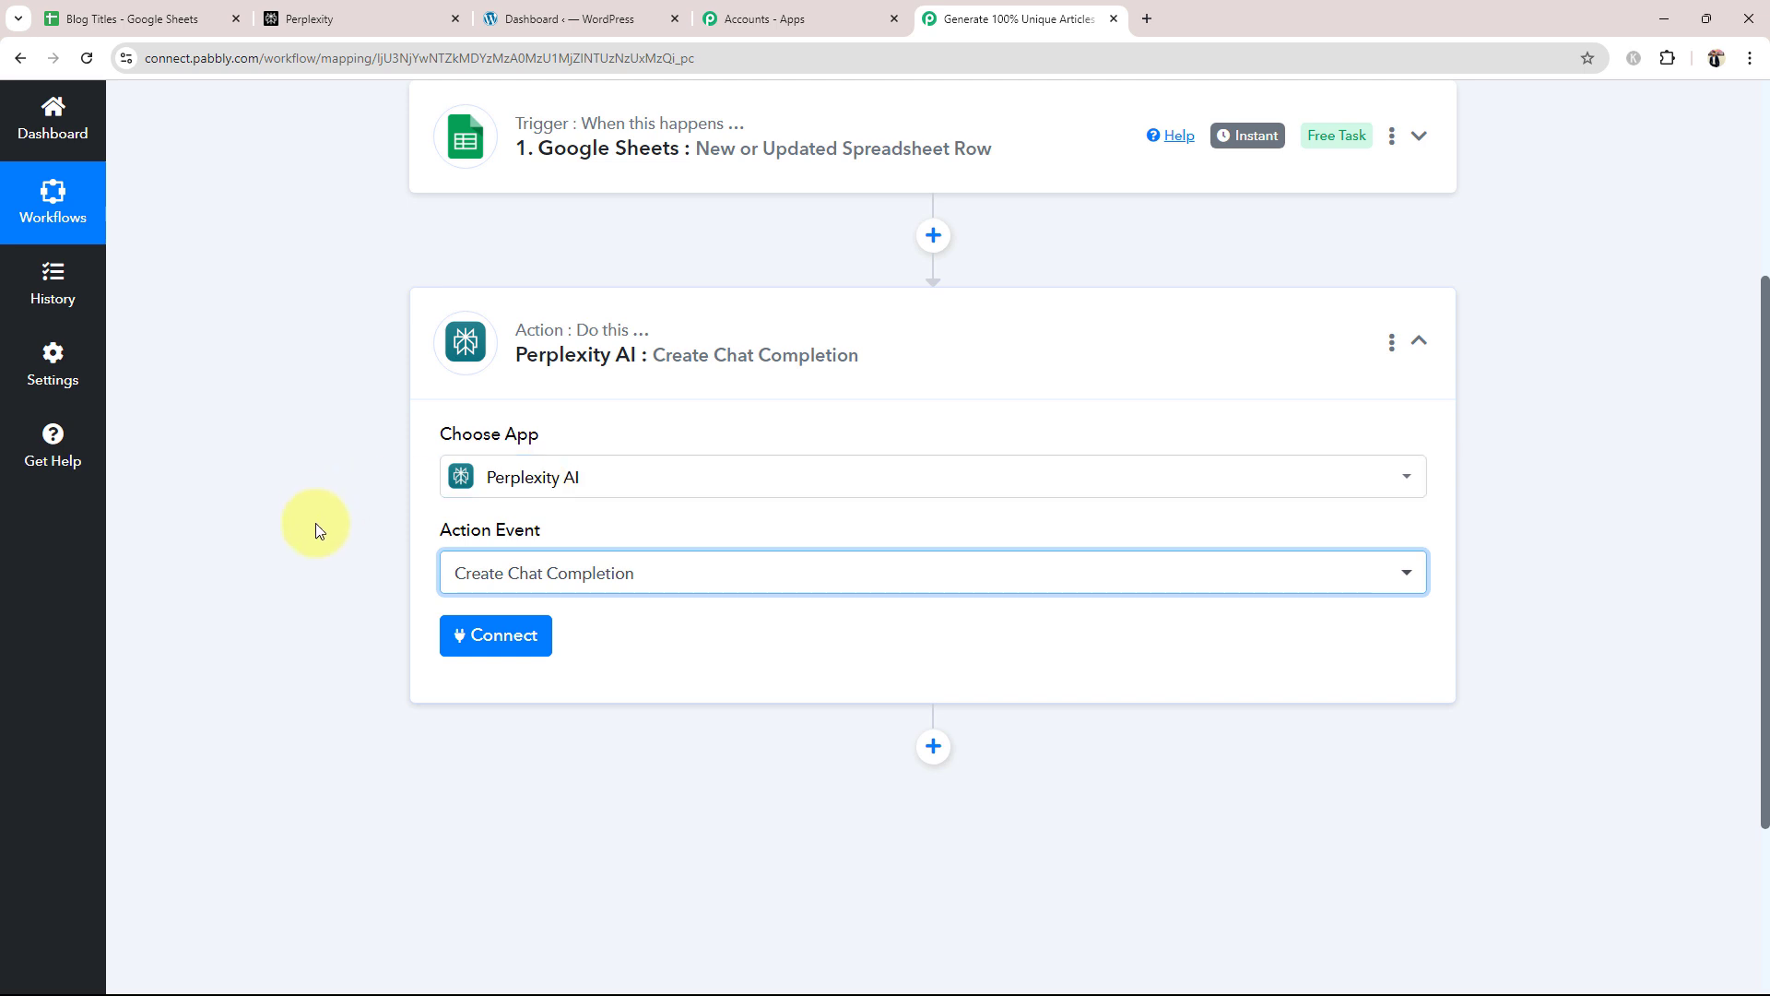
{"action": "left_click", "coordinate": [495, 634]}
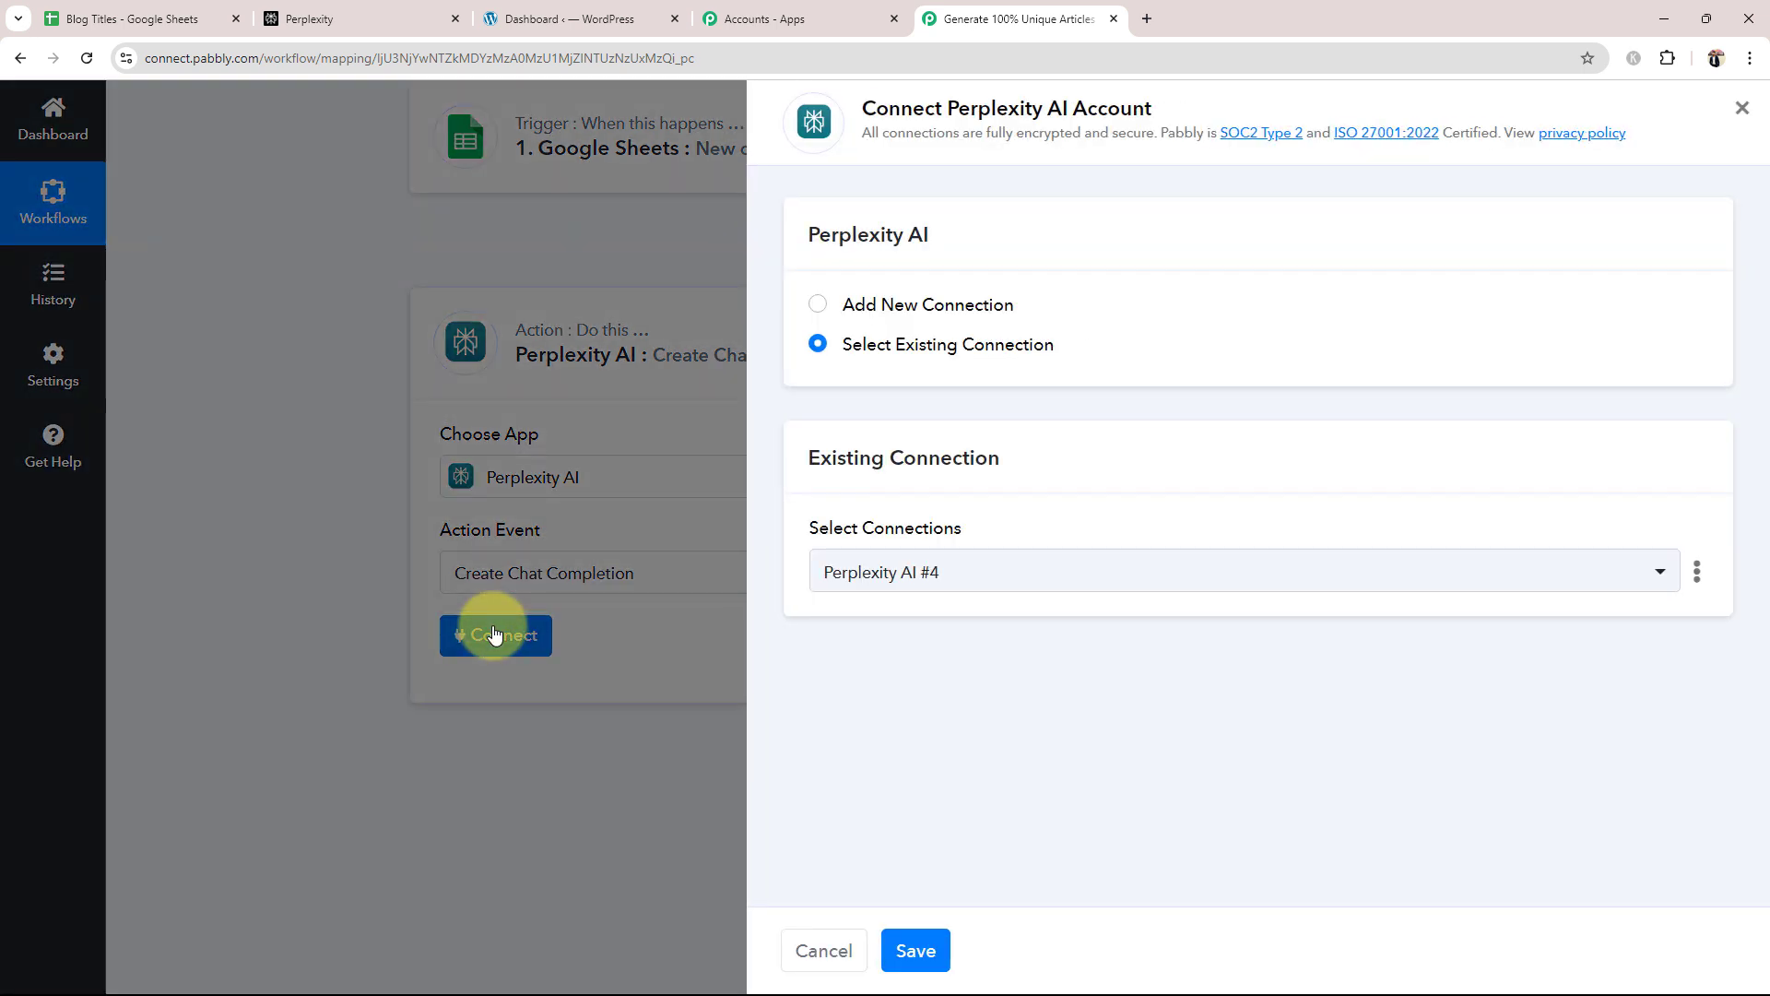
{"action": "left_click", "coordinate": [819, 306]}
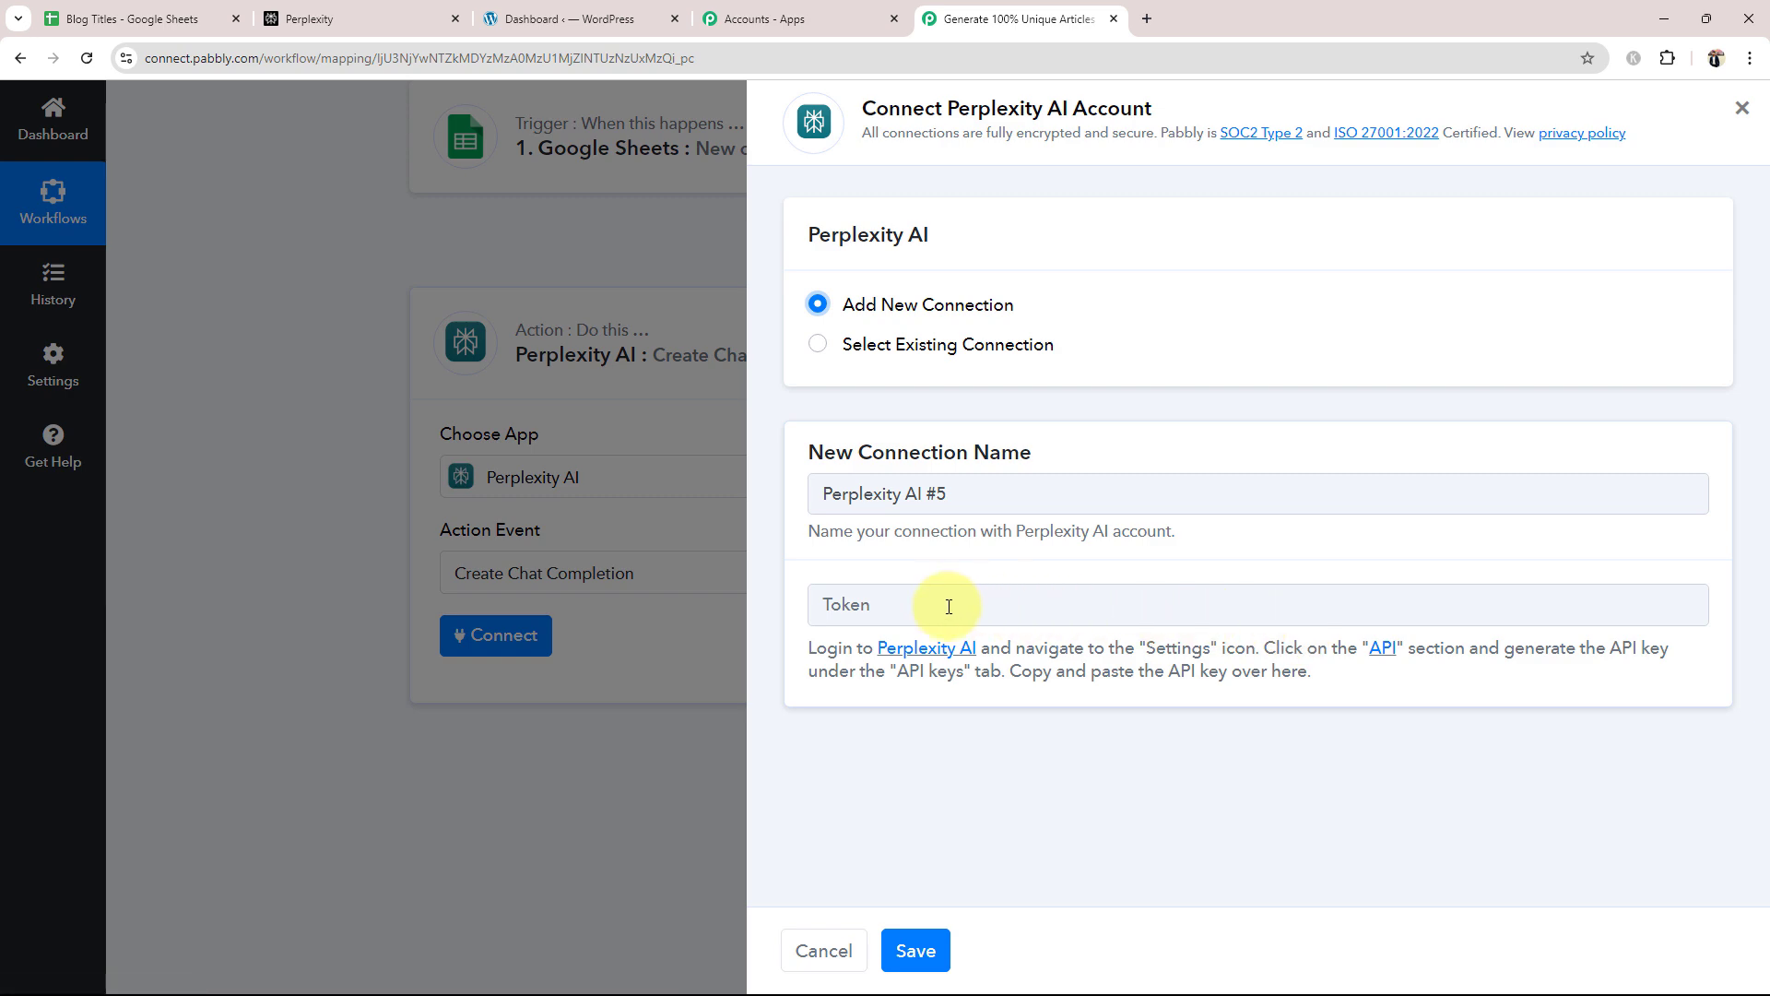
{"action": "left_click", "coordinate": [305, 16]}
{"action": "left_click", "coordinate": [1014, 19]}
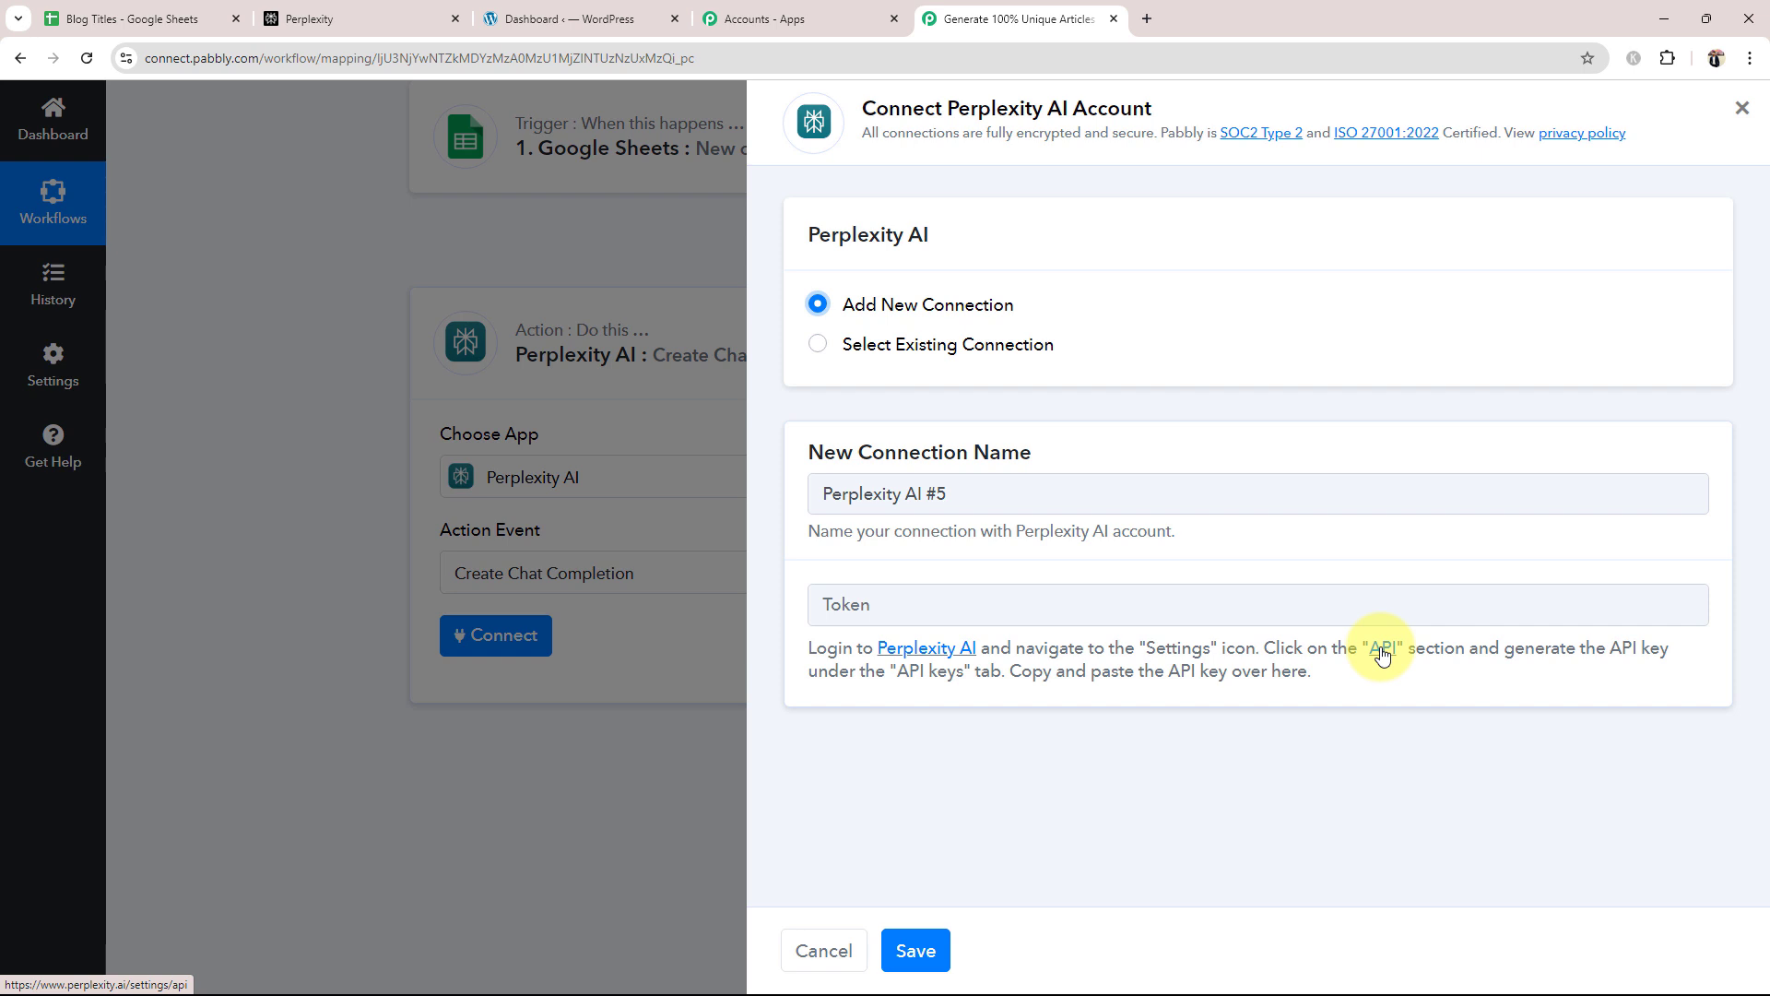
Step: Connect the Perplexity AI action through the existing connection Perplexity AI #4 and save it
{"action": "left_click", "coordinate": [820, 346]}
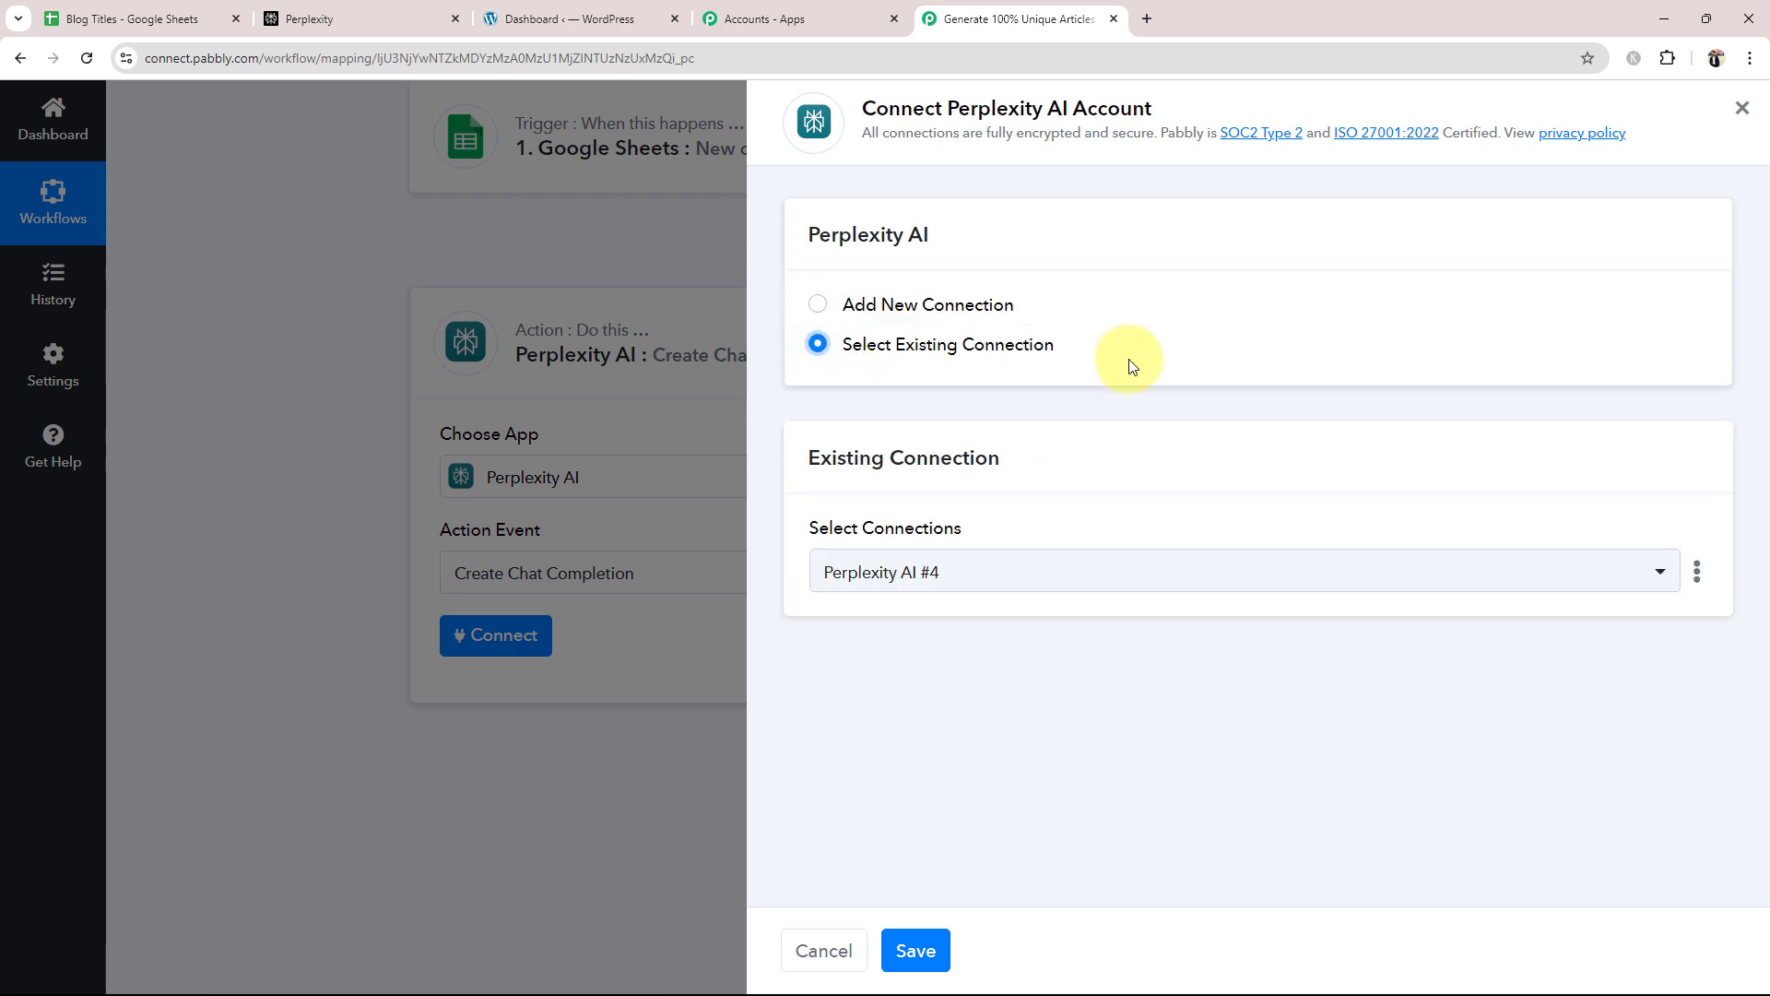
{"action": "left_click", "coordinate": [908, 951]}
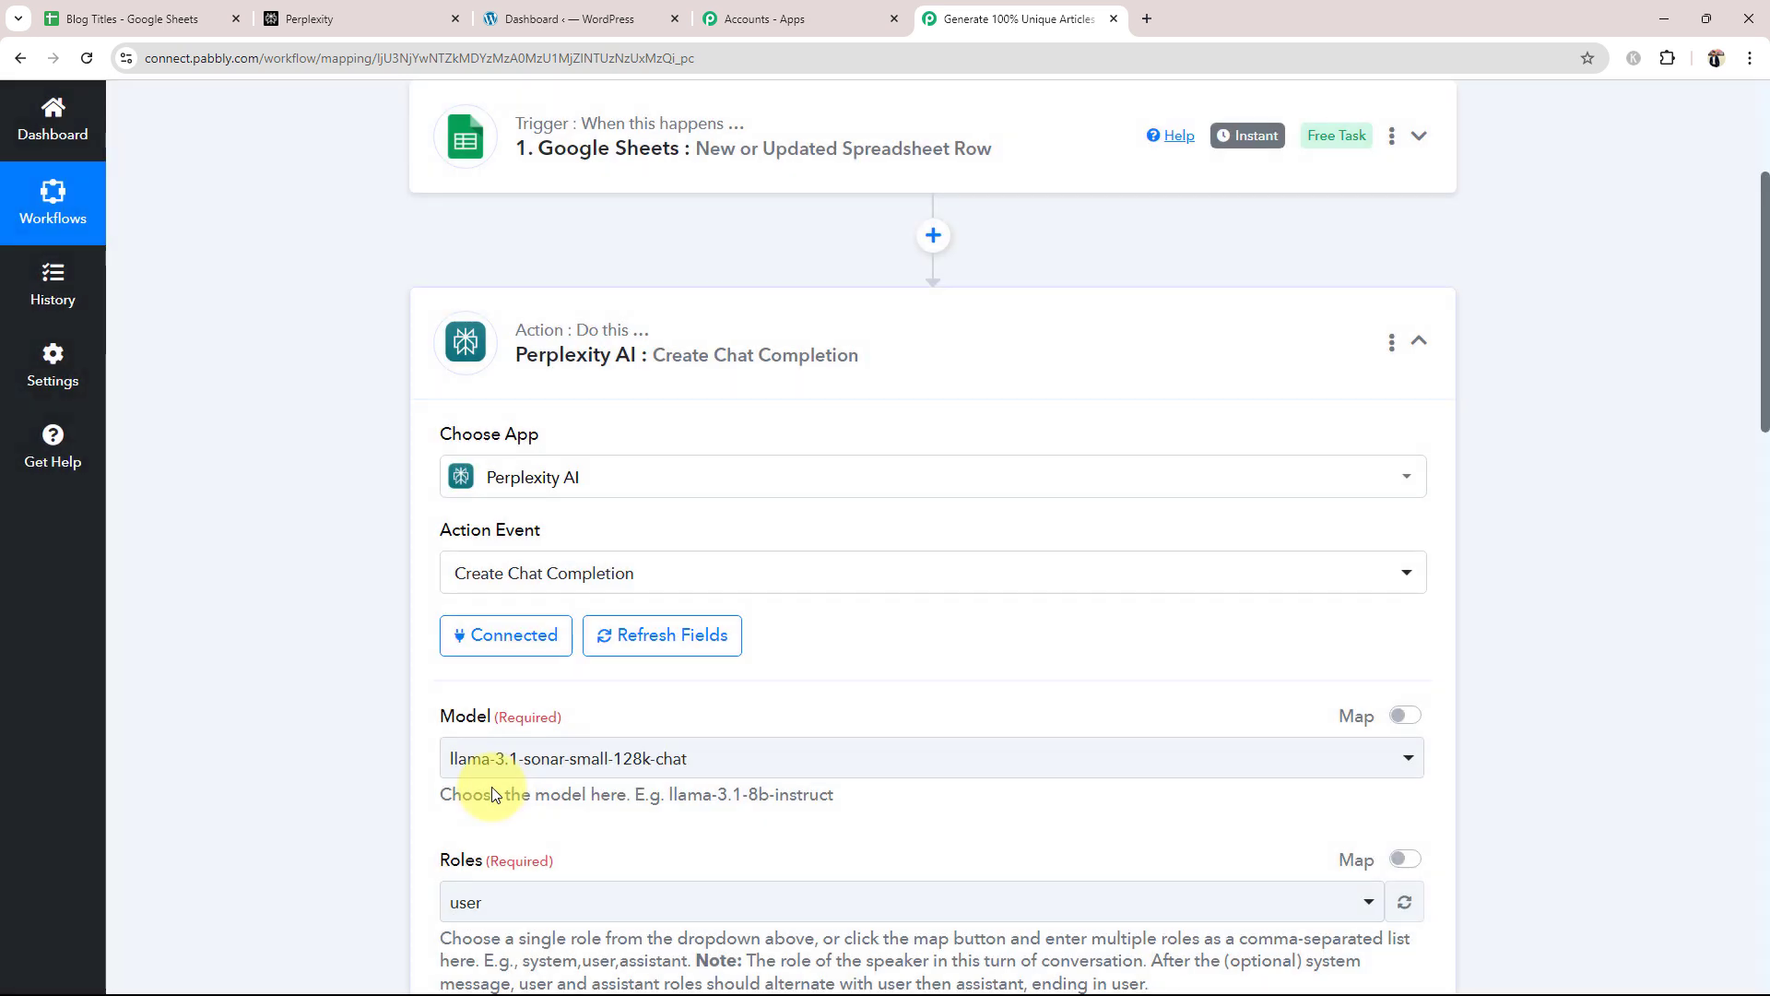
Step: Set the chat completion's model to llama-3.1-sonar-large-128k-chat and its role to user
{"action": "scroll", "coordinate": [490, 787], "scroll_direction": "down", "scroll_amount": 5}
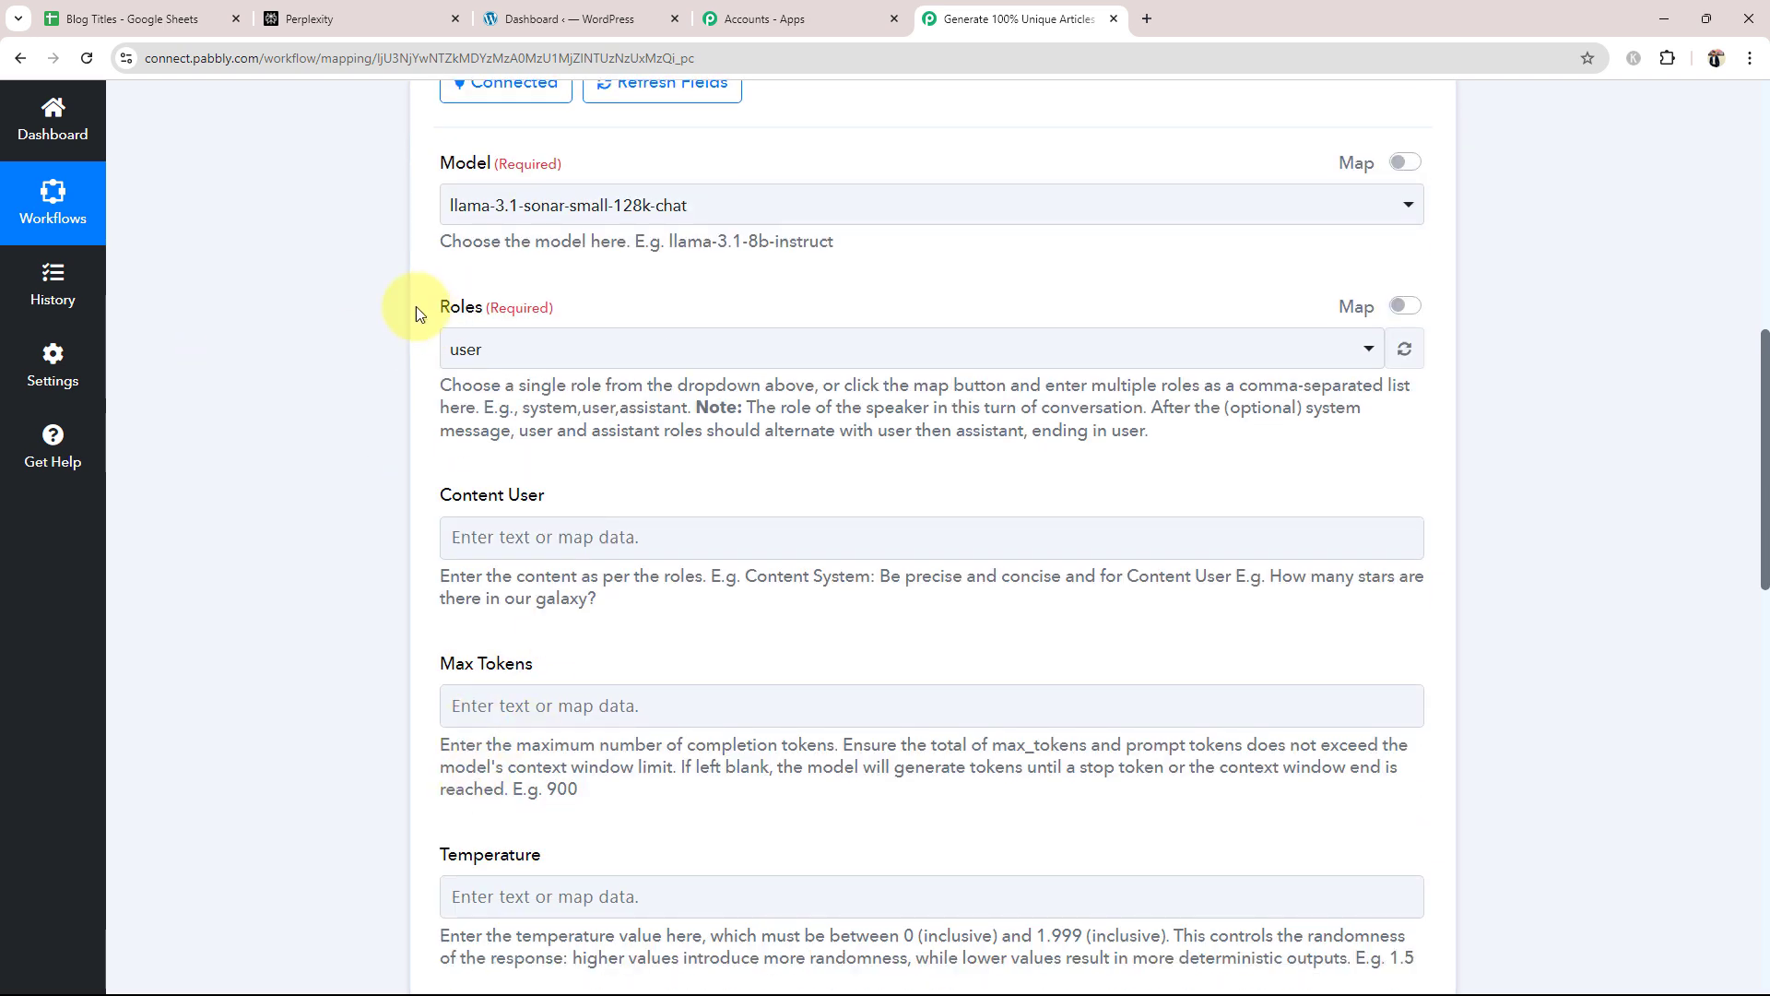
{"action": "left_click", "coordinate": [499, 201]}
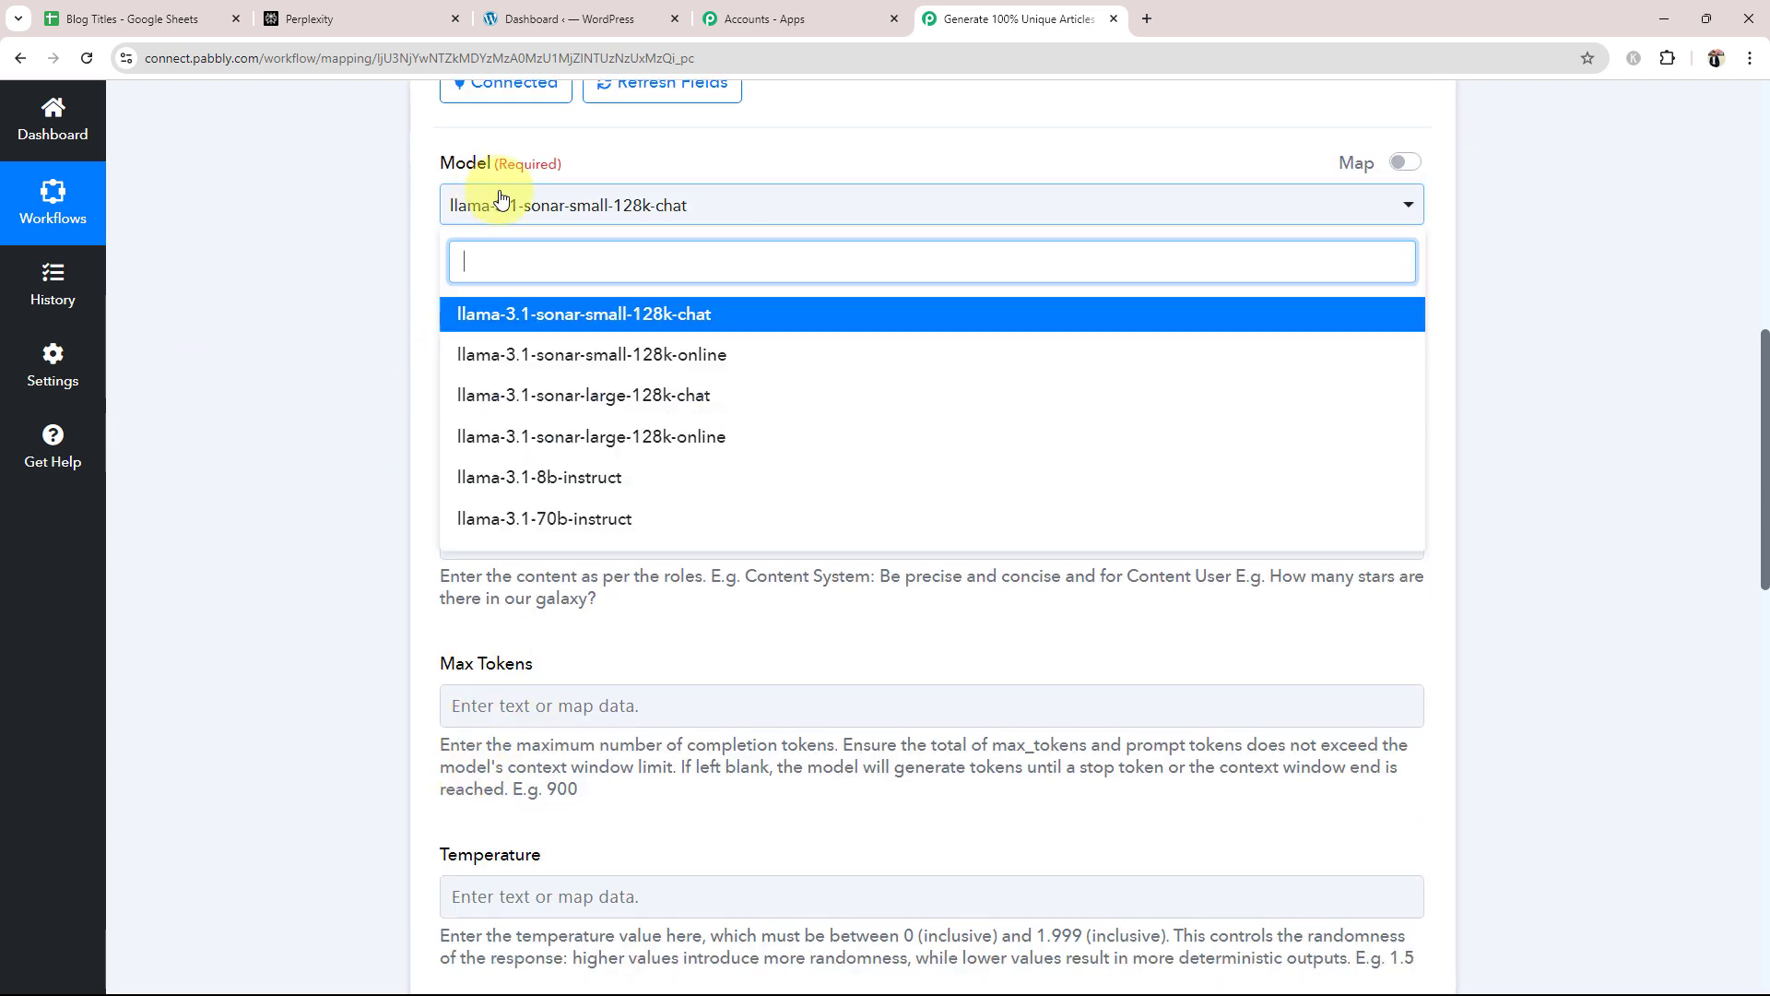
{"action": "left_click", "coordinate": [565, 395]}
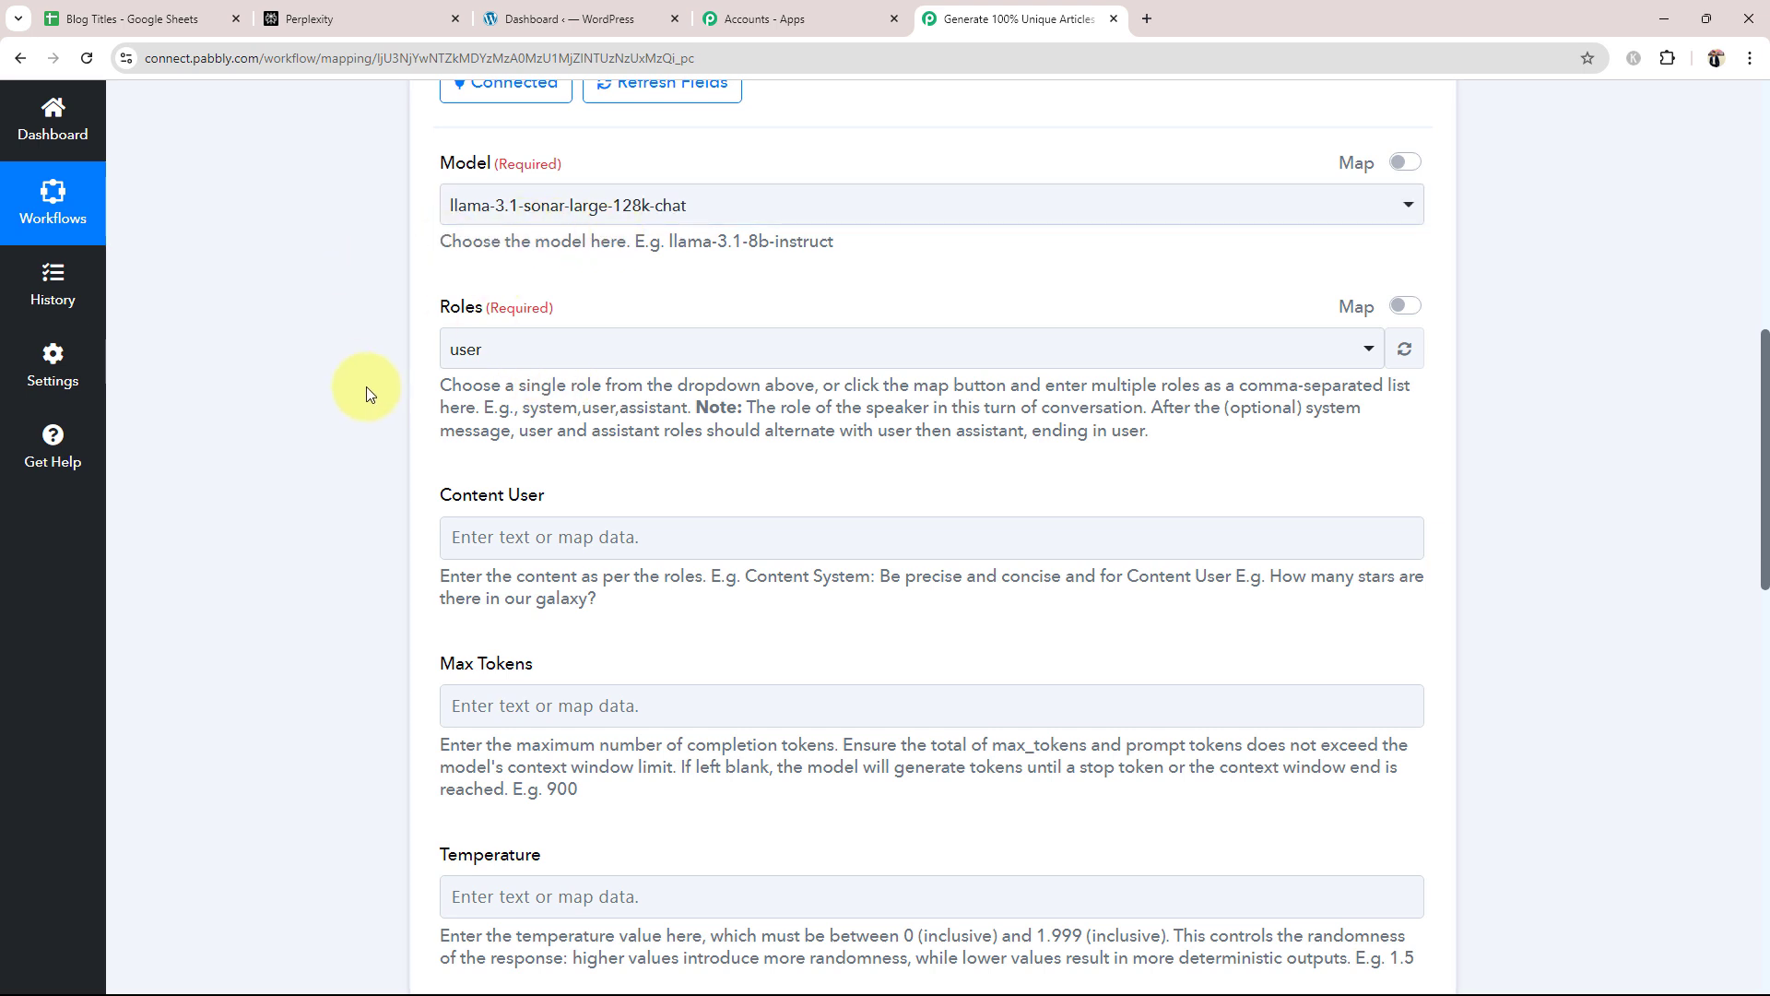
{"action": "left_click", "coordinate": [469, 350]}
{"action": "left_click", "coordinate": [474, 458]}
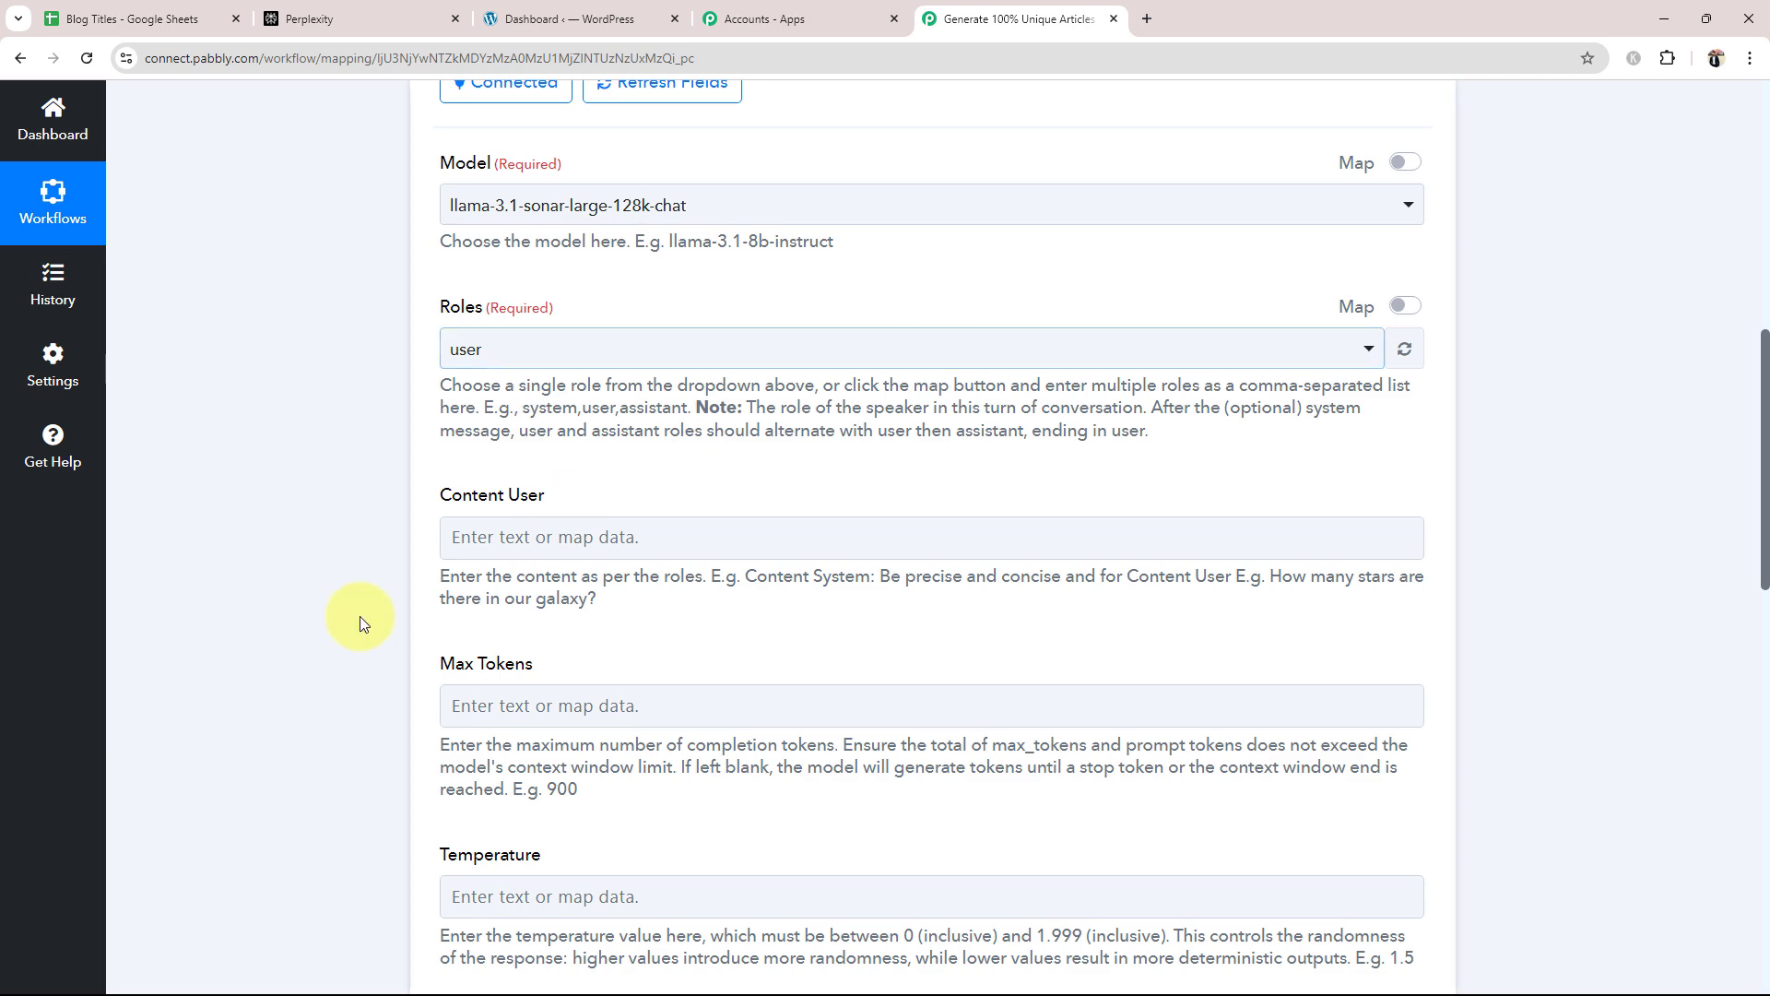
Step: Enter the Content User prompt "Write a Blog on :-" with instructions for plain-text paragraphs without bolding, highlighting or special characters such as "**" or "###"
{"action": "scroll", "coordinate": [355, 621], "scroll_direction": "down", "scroll_amount": 4}
{"action": "scroll", "coordinate": [351, 444], "scroll_direction": "up", "scroll_amount": 1}
{"action": "left_click_drag", "start_coordinate": [446, 226], "coordinate": [551, 226]}
{"action": "left_click", "coordinate": [372, 301]}
{"action": "scroll", "coordinate": [356, 391], "scroll_direction": "up", "scroll_amount": 2}
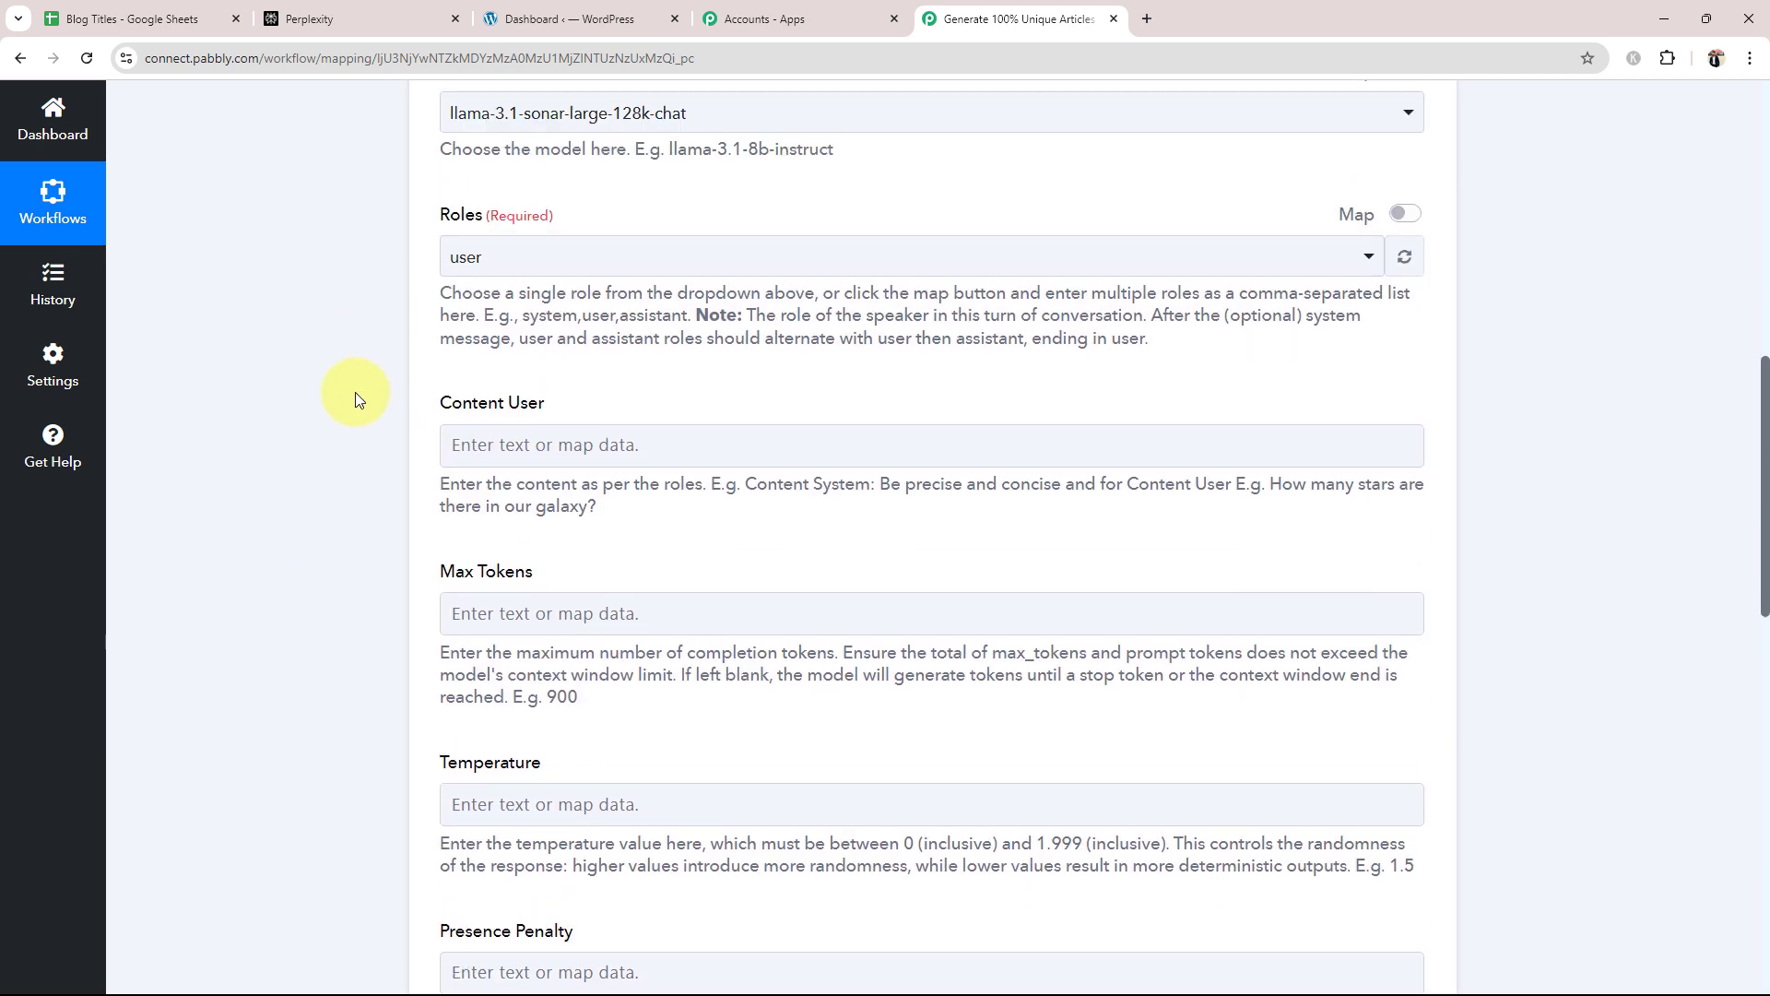
{"action": "left_click_drag", "start_coordinate": [548, 406], "coordinate": [403, 423]}
{"action": "left_click", "coordinate": [403, 423]}
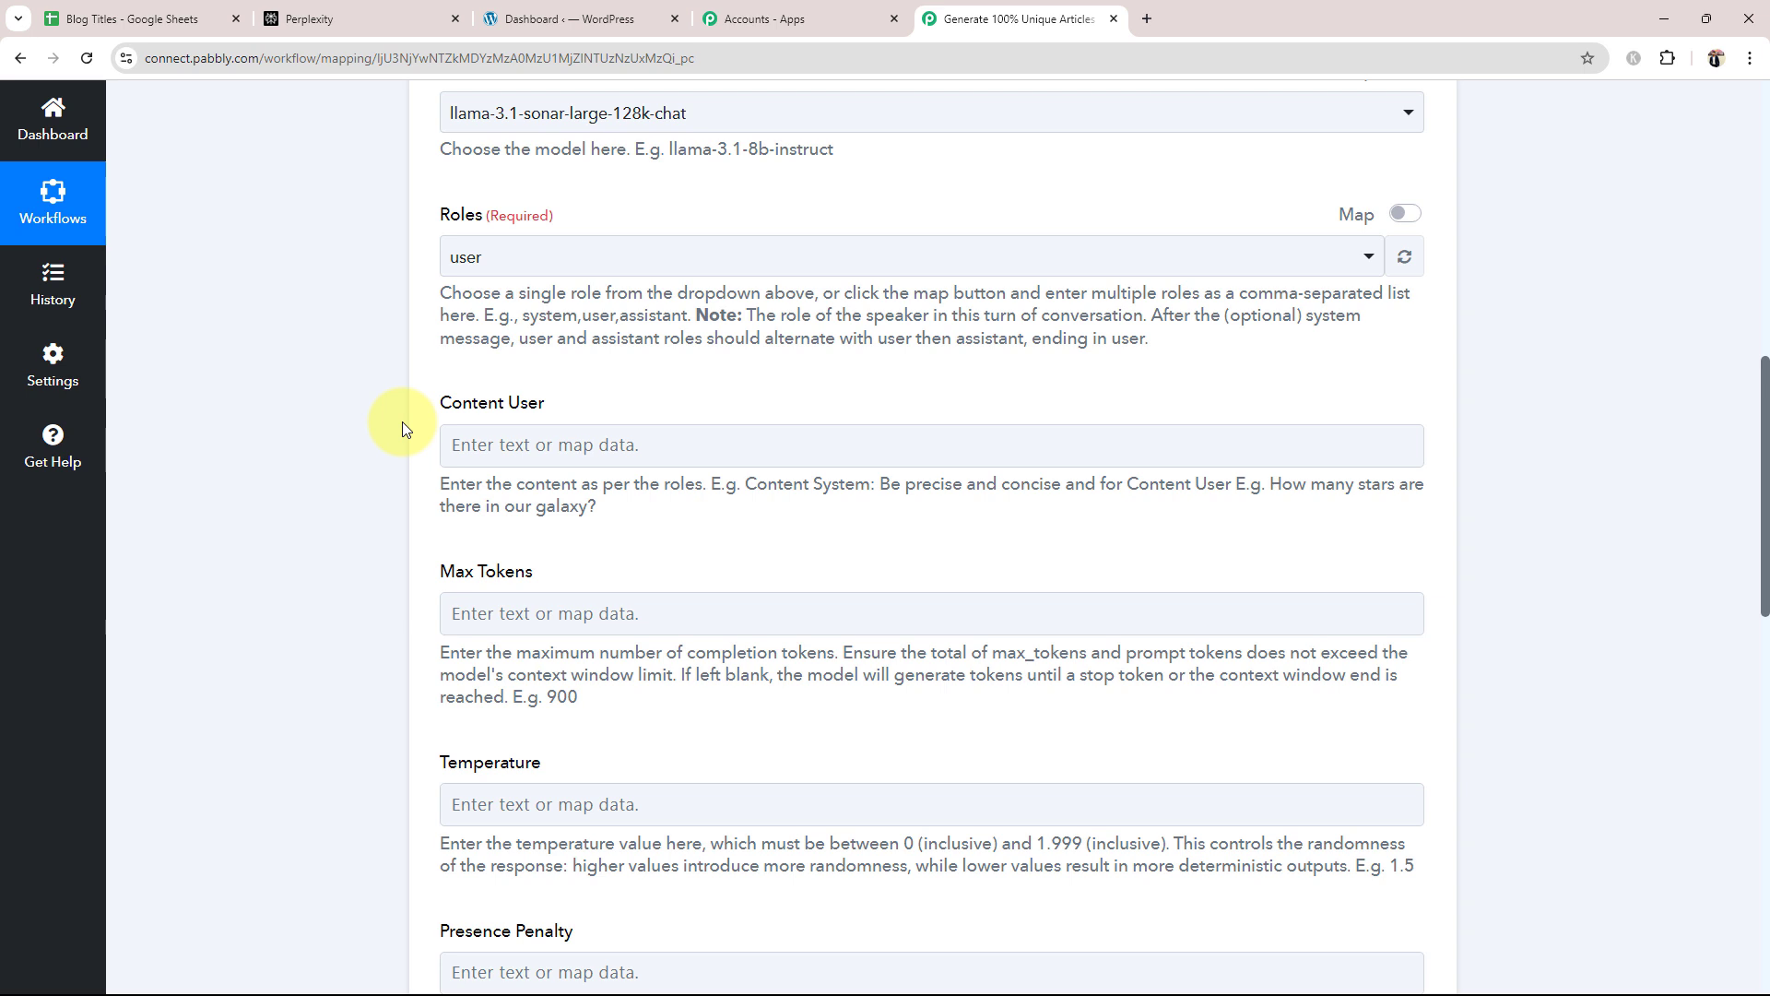
{"action": "type", "text": "Write a Blog on :-   Write in Paragraphs. Keep the formatting as plain text, without bolding or highlighting any text or headers. Strictly avoid adding any special characters, such as \" ** \"or \"###\" for bold text in the content"}
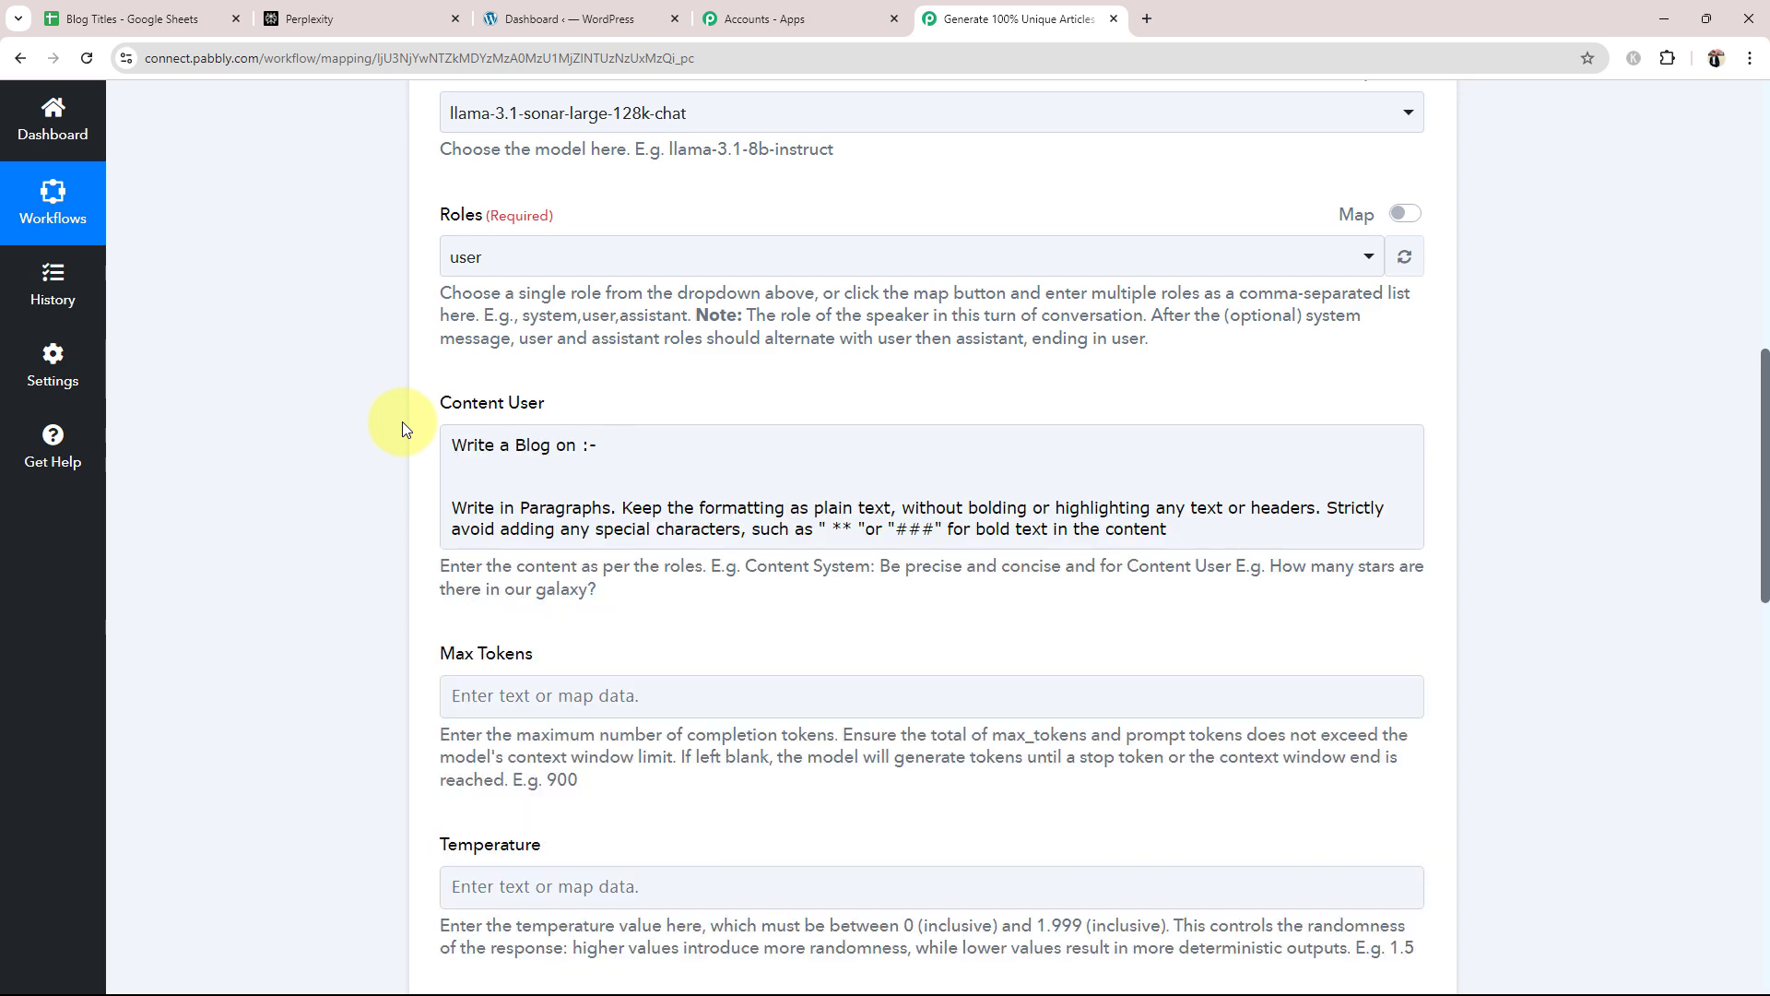
{"action": "left_click", "coordinate": [443, 435]}
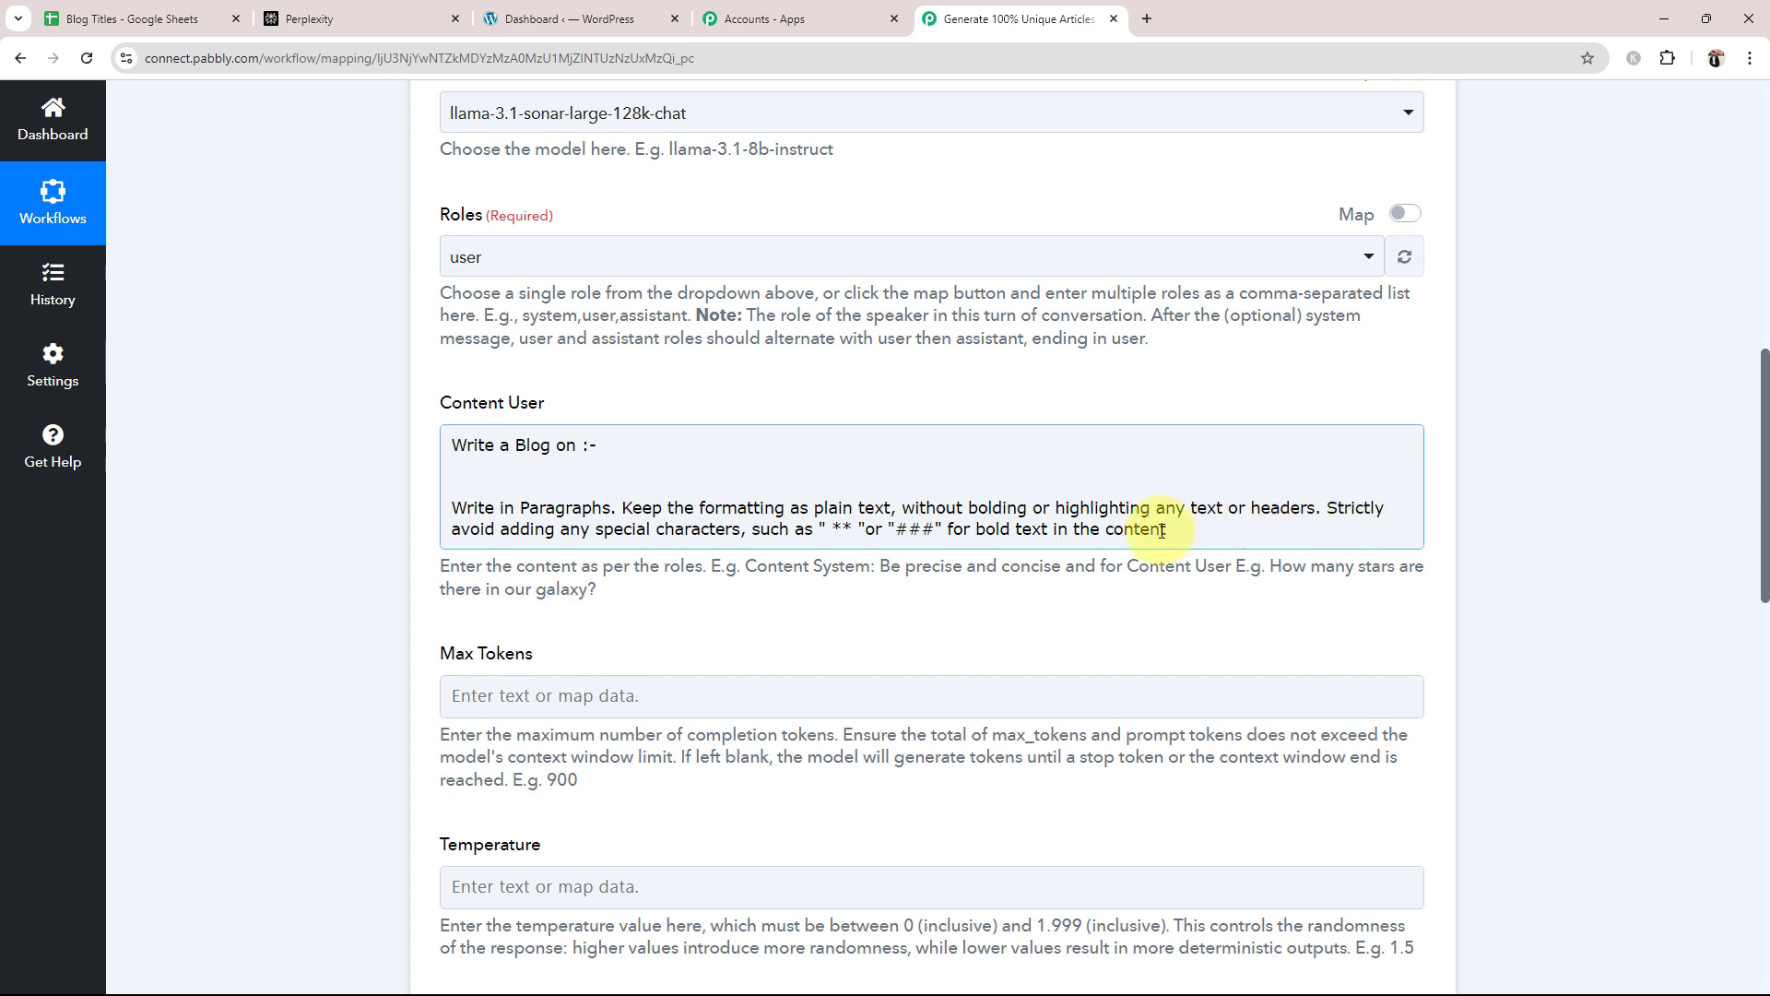
{"action": "left_click_drag", "start_coordinate": [1161, 529], "coordinate": [277, 514]}
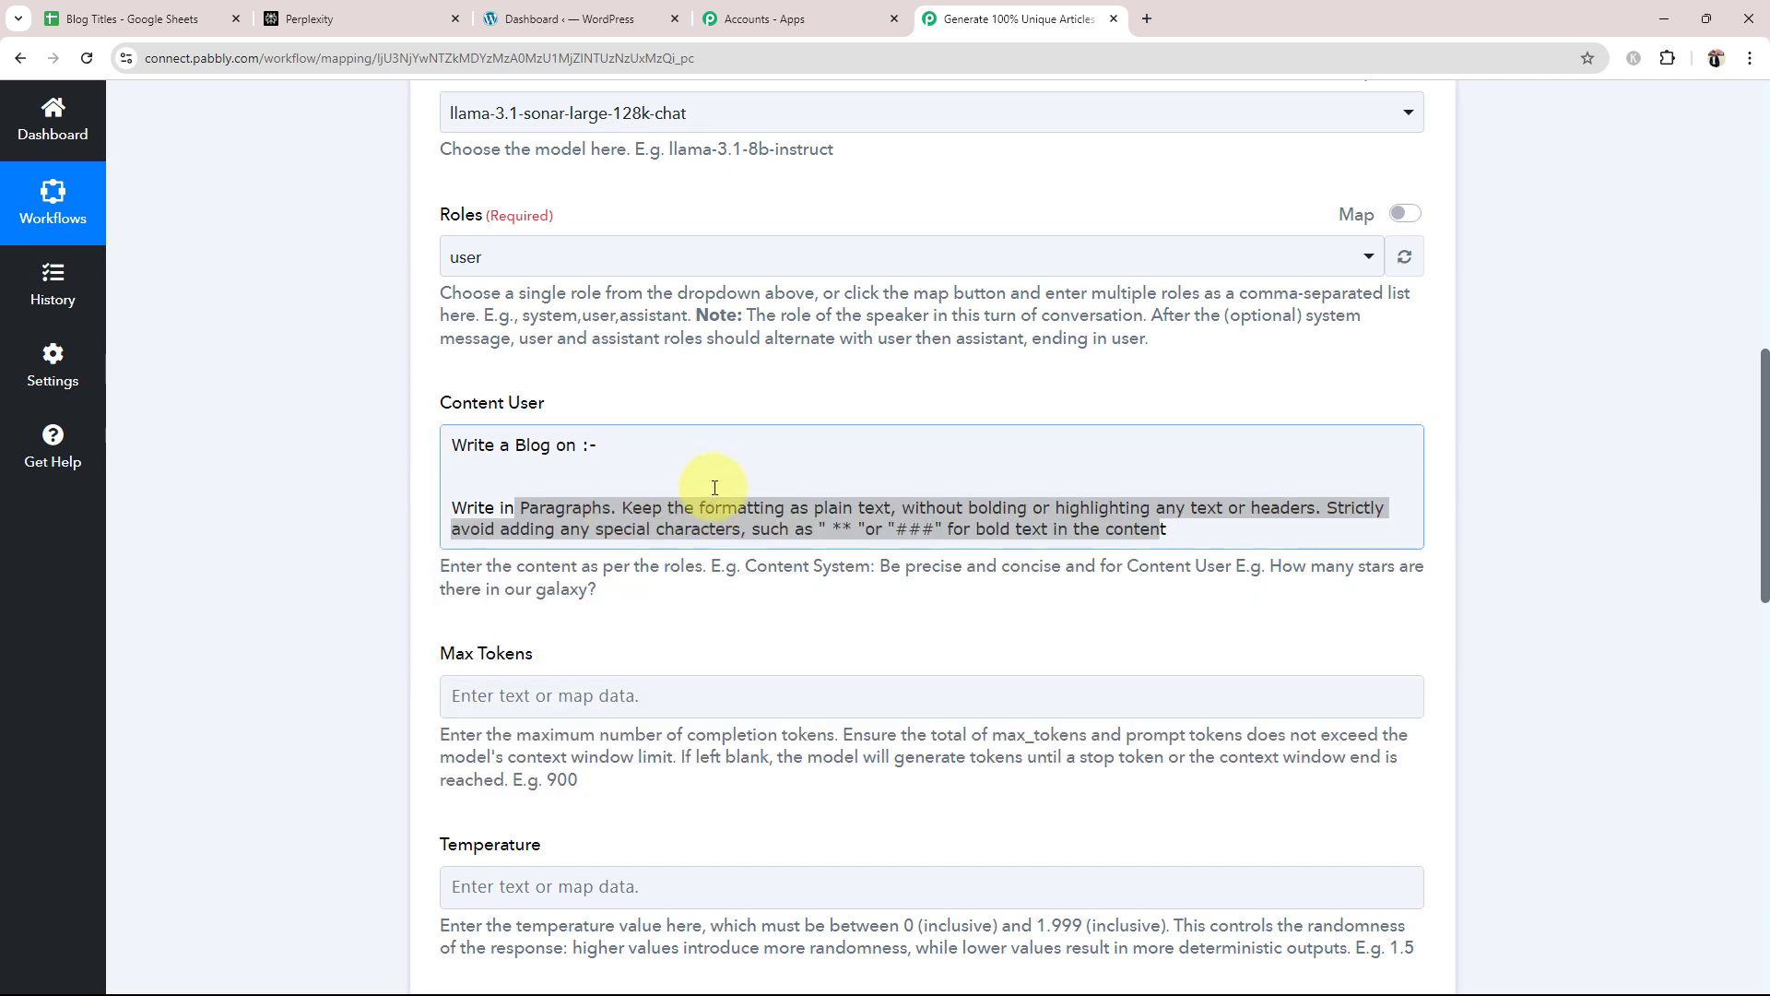
{"action": "left_click", "coordinate": [668, 461]}
{"action": "left_click", "coordinate": [304, 493]}
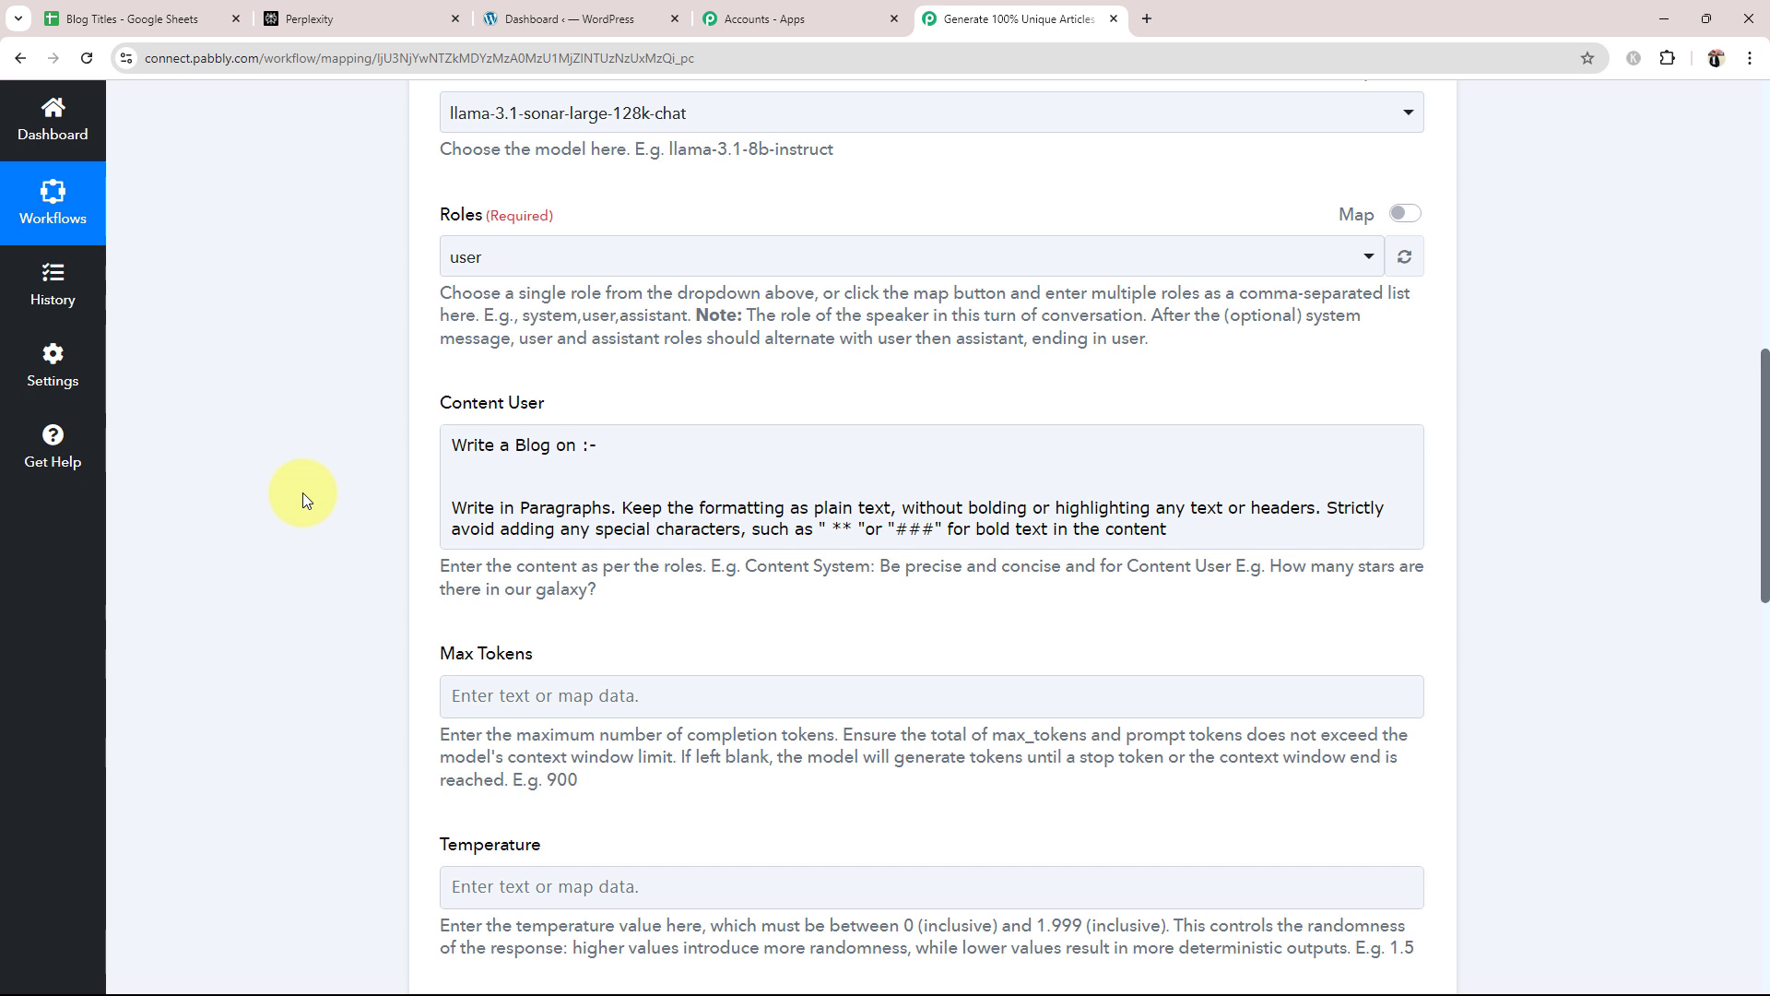
Step: Map the Title from the Google Sheets trigger into the Content User prompt directly behind "Write a Blog on :-"
{"action": "scroll", "coordinate": [347, 679], "scroll_direction": "up", "scroll_amount": 10}
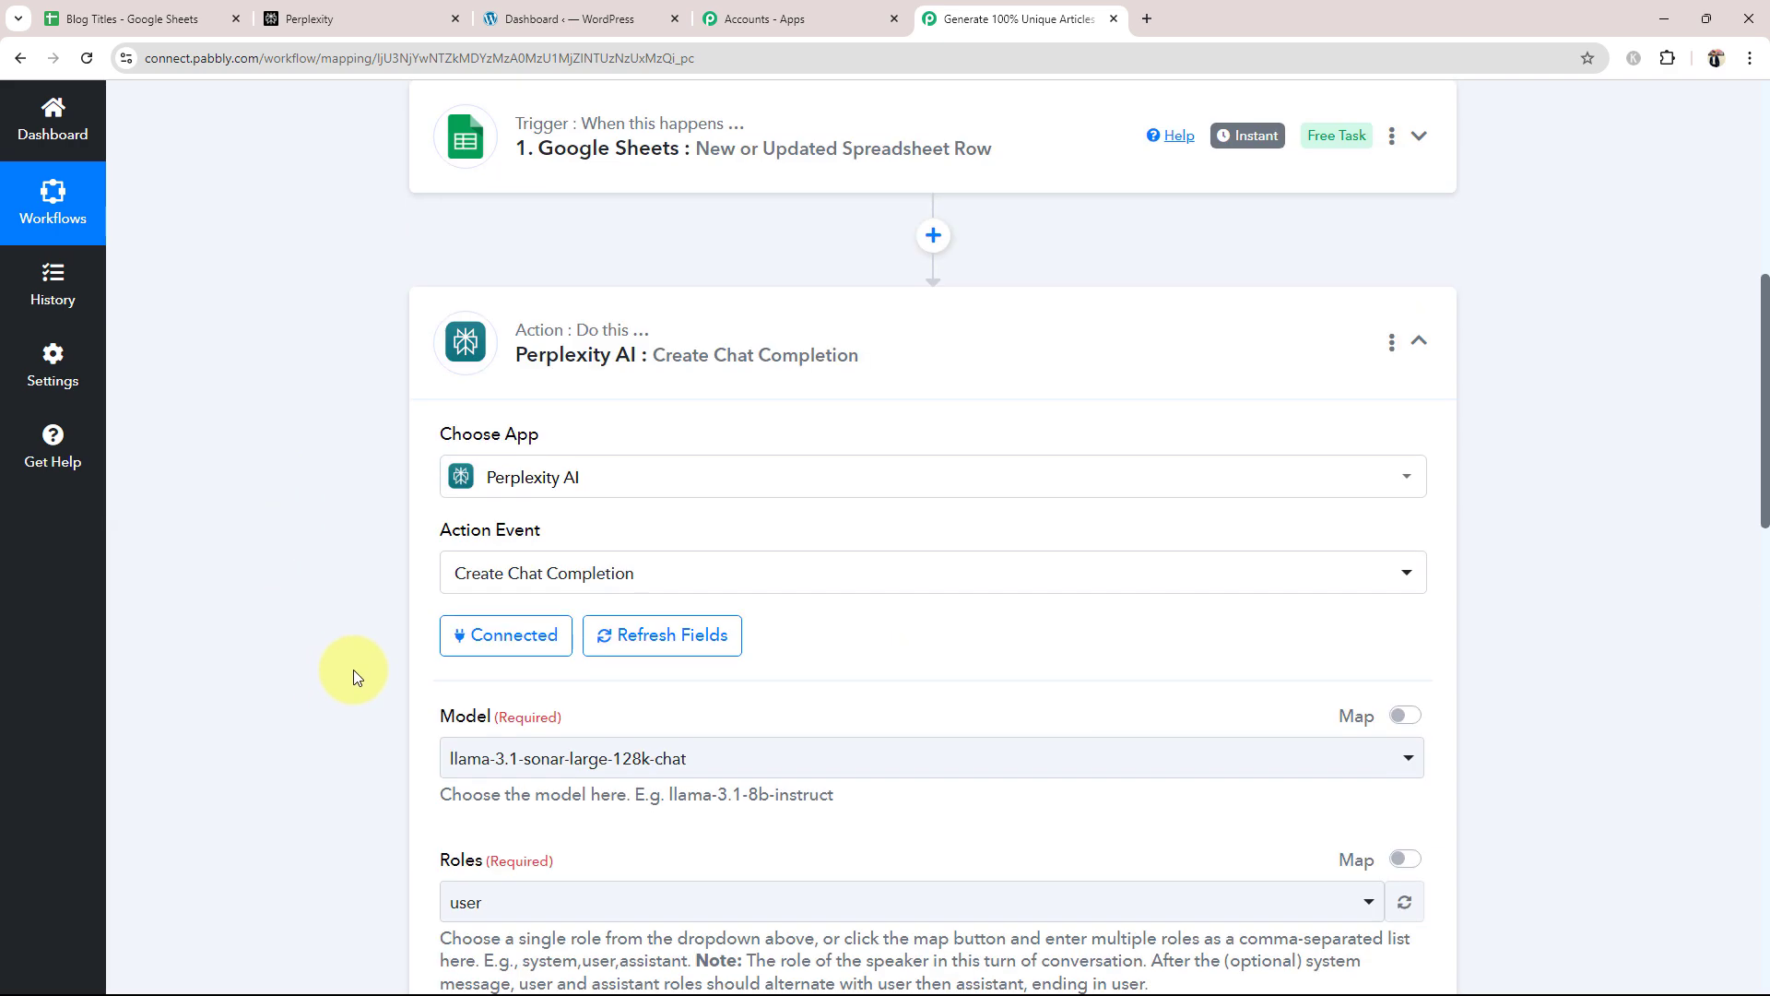
{"action": "scroll", "coordinate": [430, 553], "scroll_direction": "down", "scroll_amount": 10}
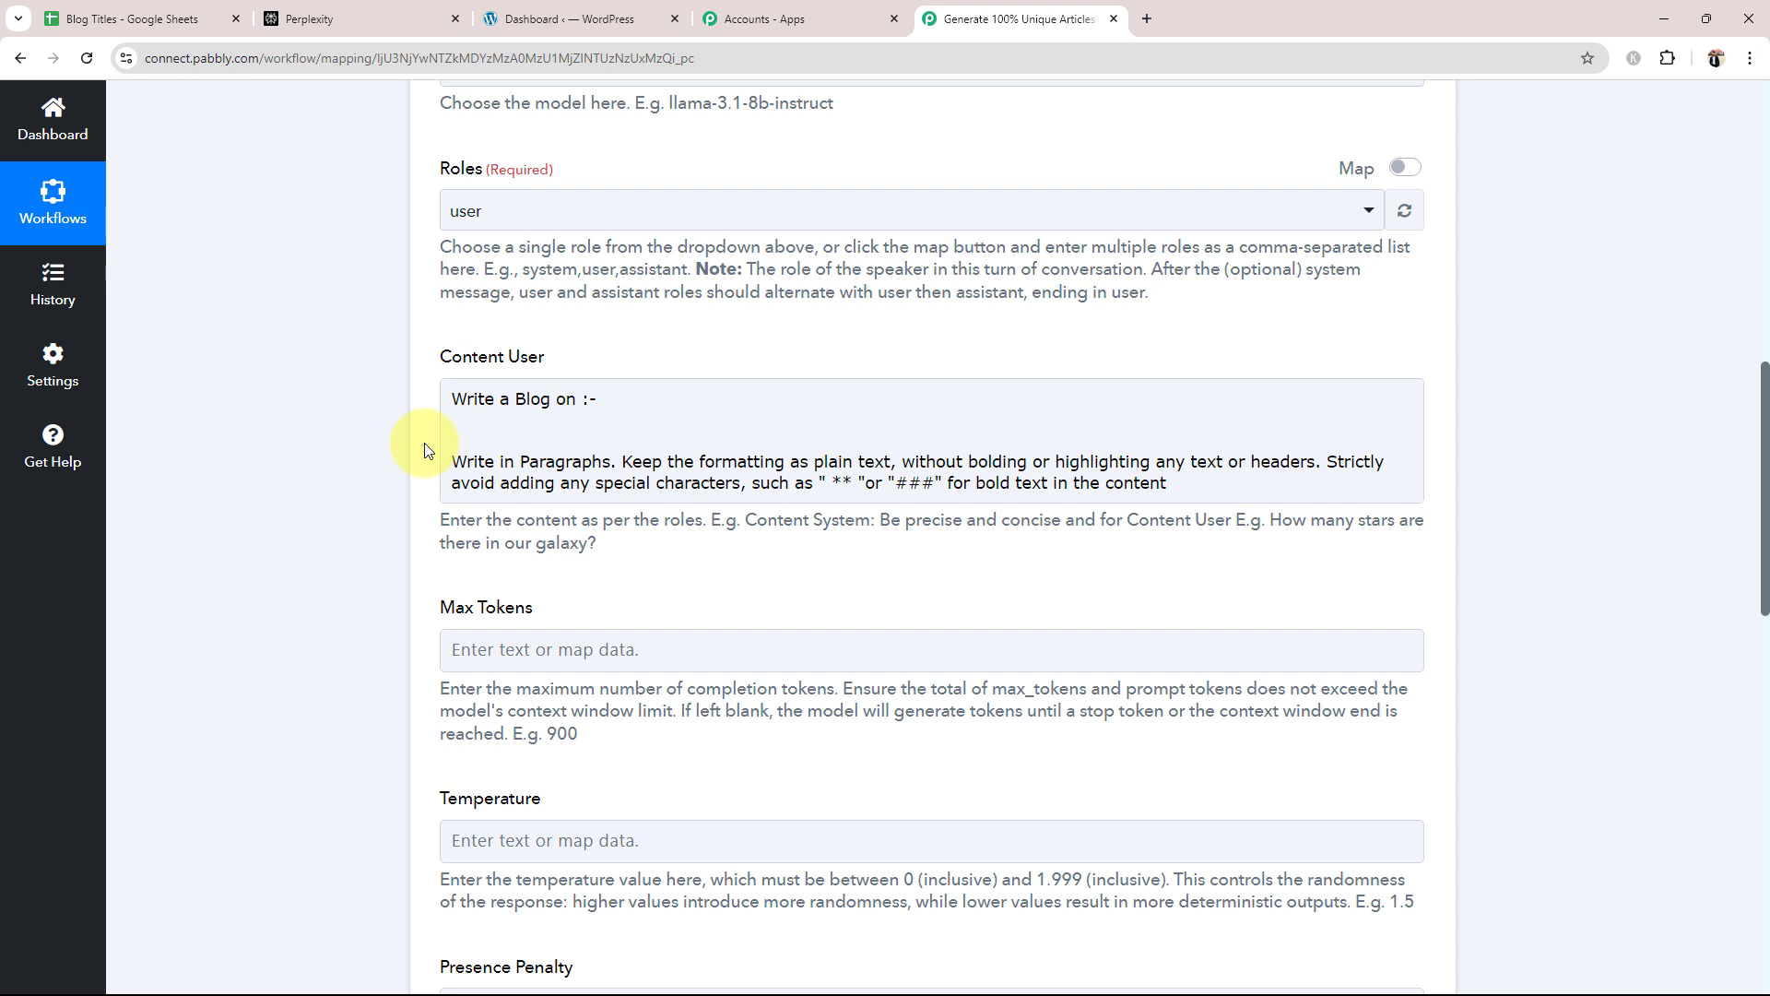
{"action": "left_click", "coordinate": [648, 403]}
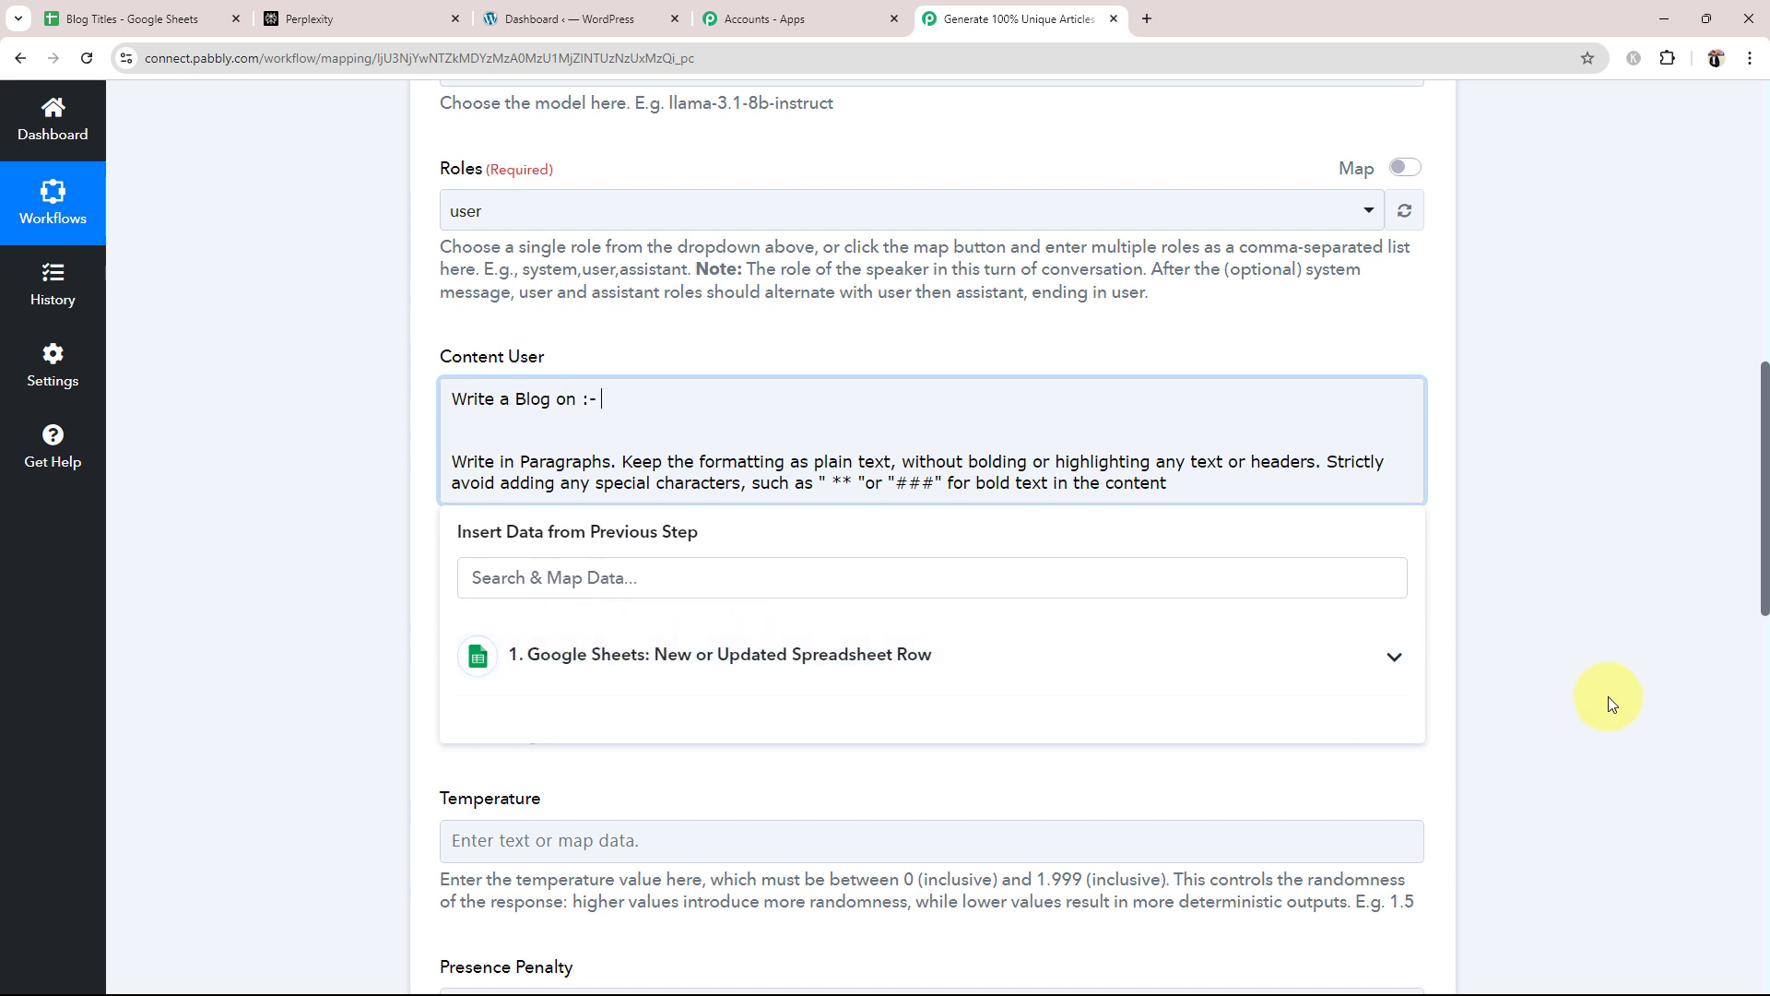
{"action": "left_click", "coordinate": [1371, 667]}
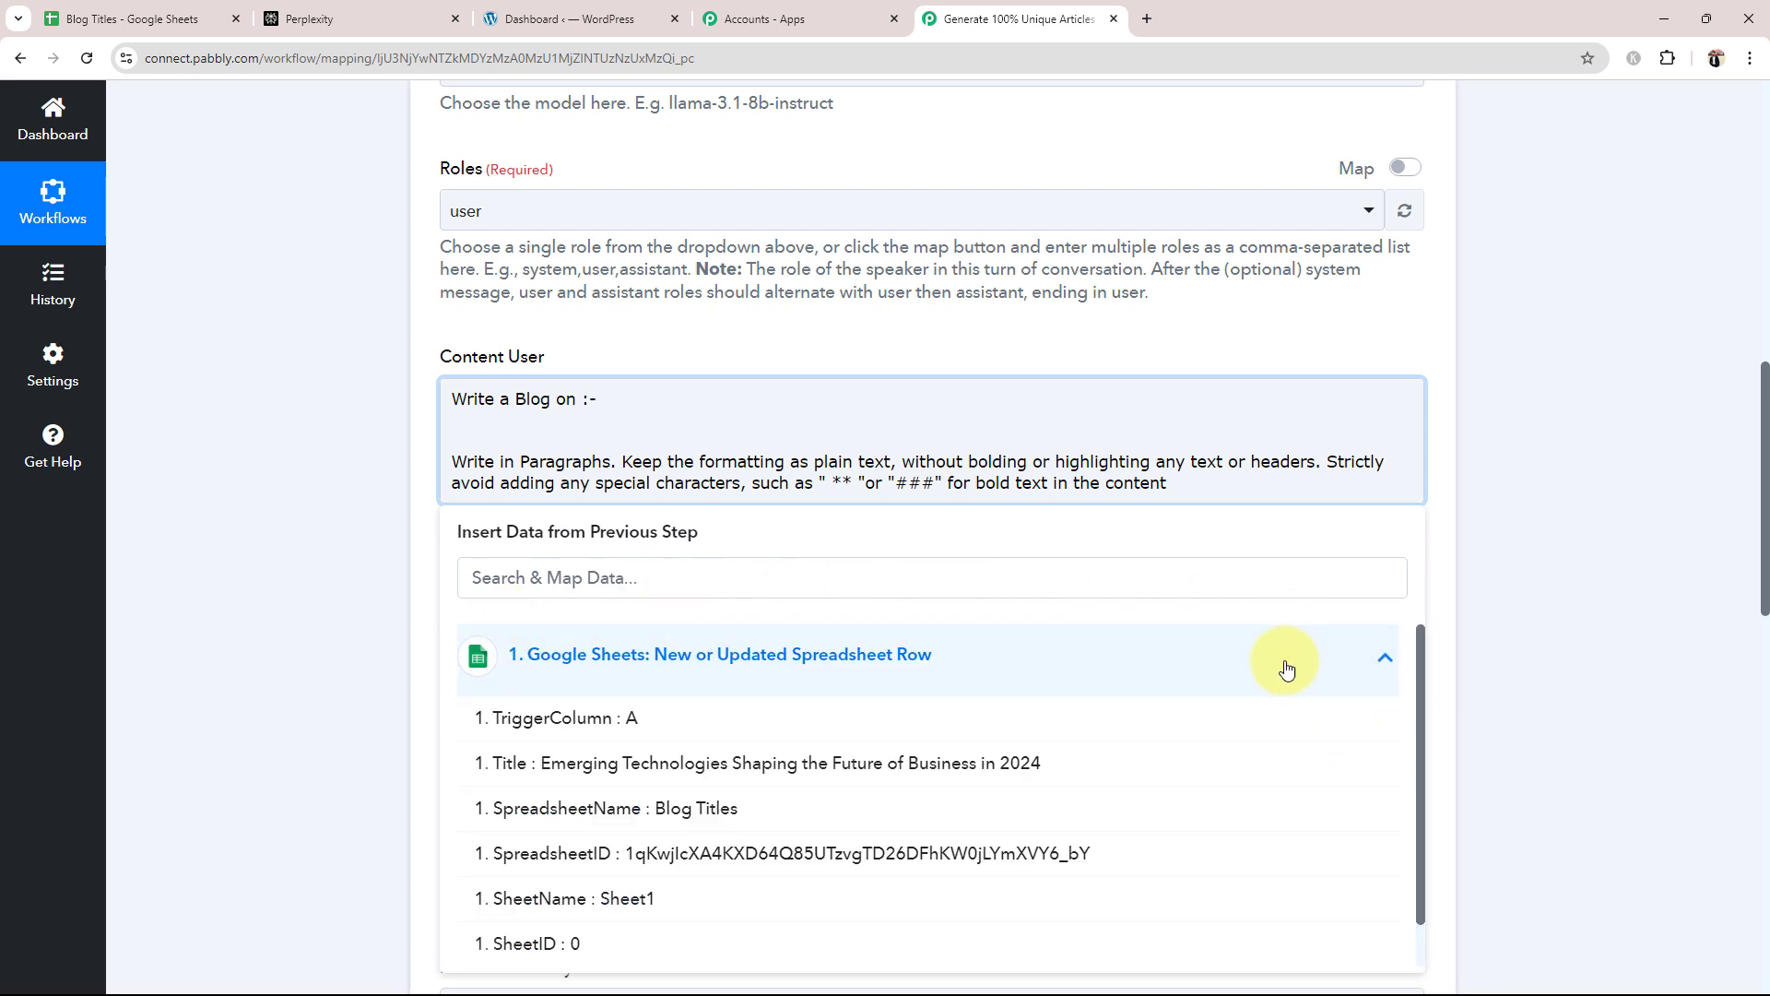
{"action": "left_click", "coordinate": [744, 770]}
{"action": "left_click", "coordinate": [296, 506]}
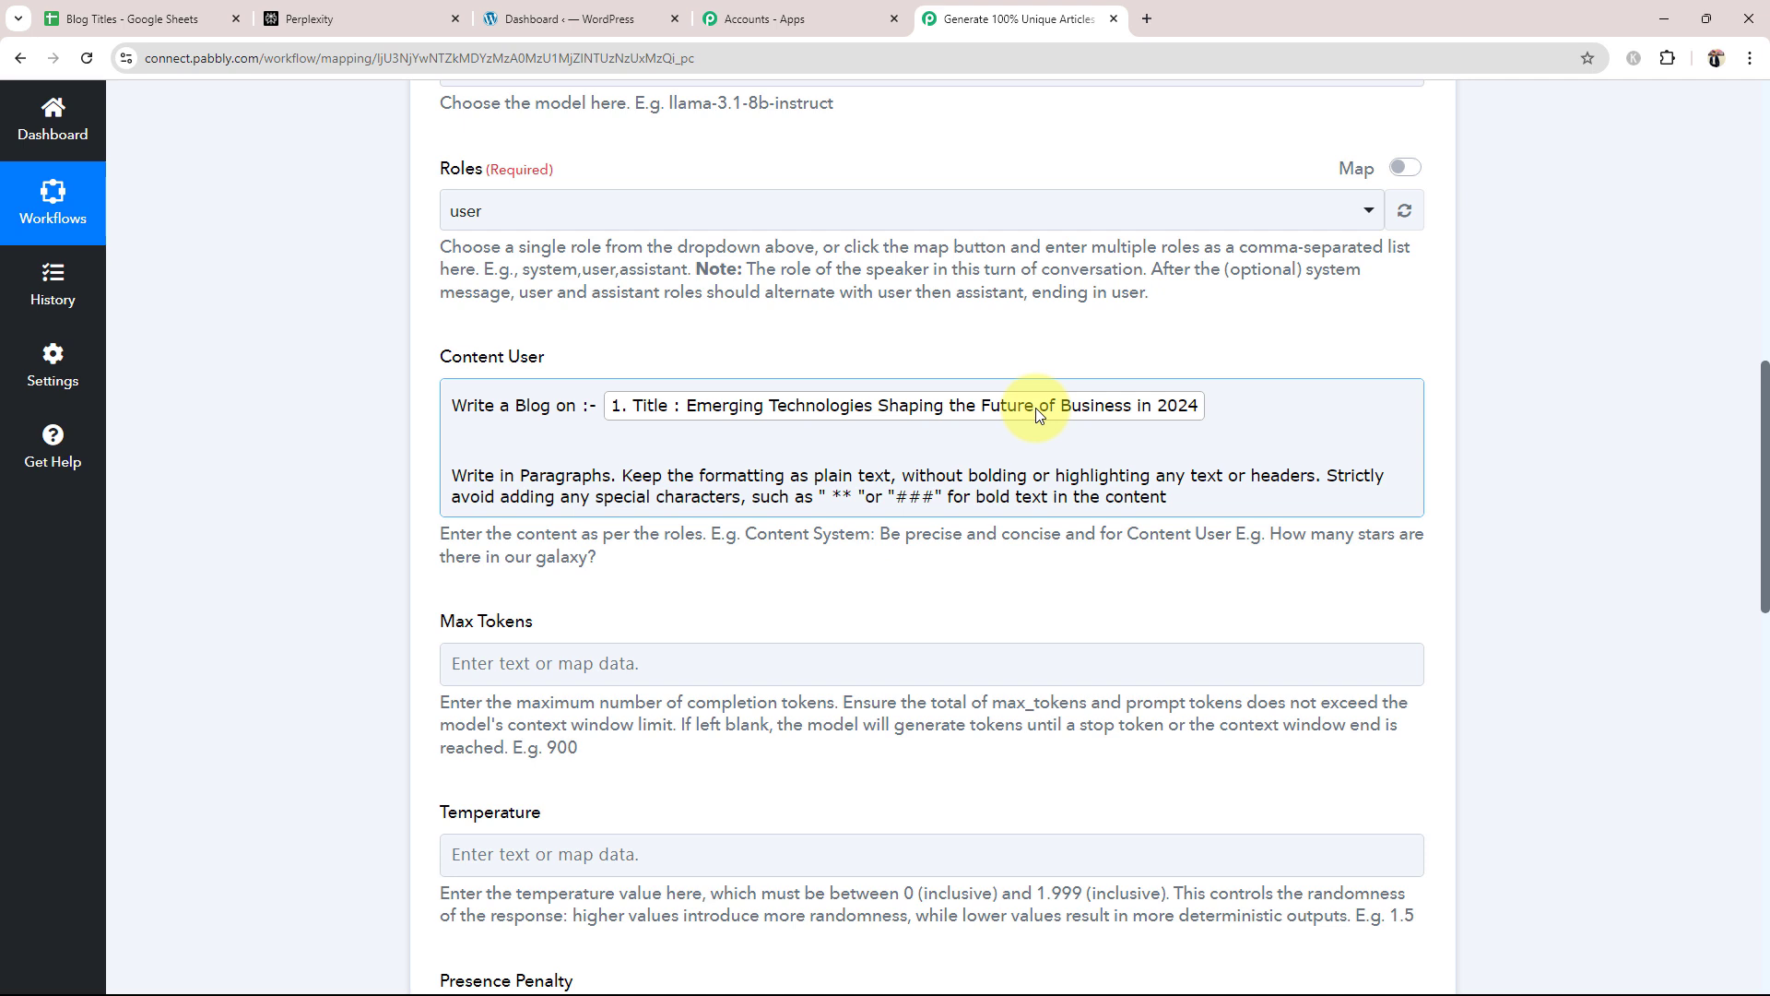
Step: Add a period at the end of the Content User prompt, behind "bold text in the content"
{"action": "left_click", "coordinate": [1182, 498]}
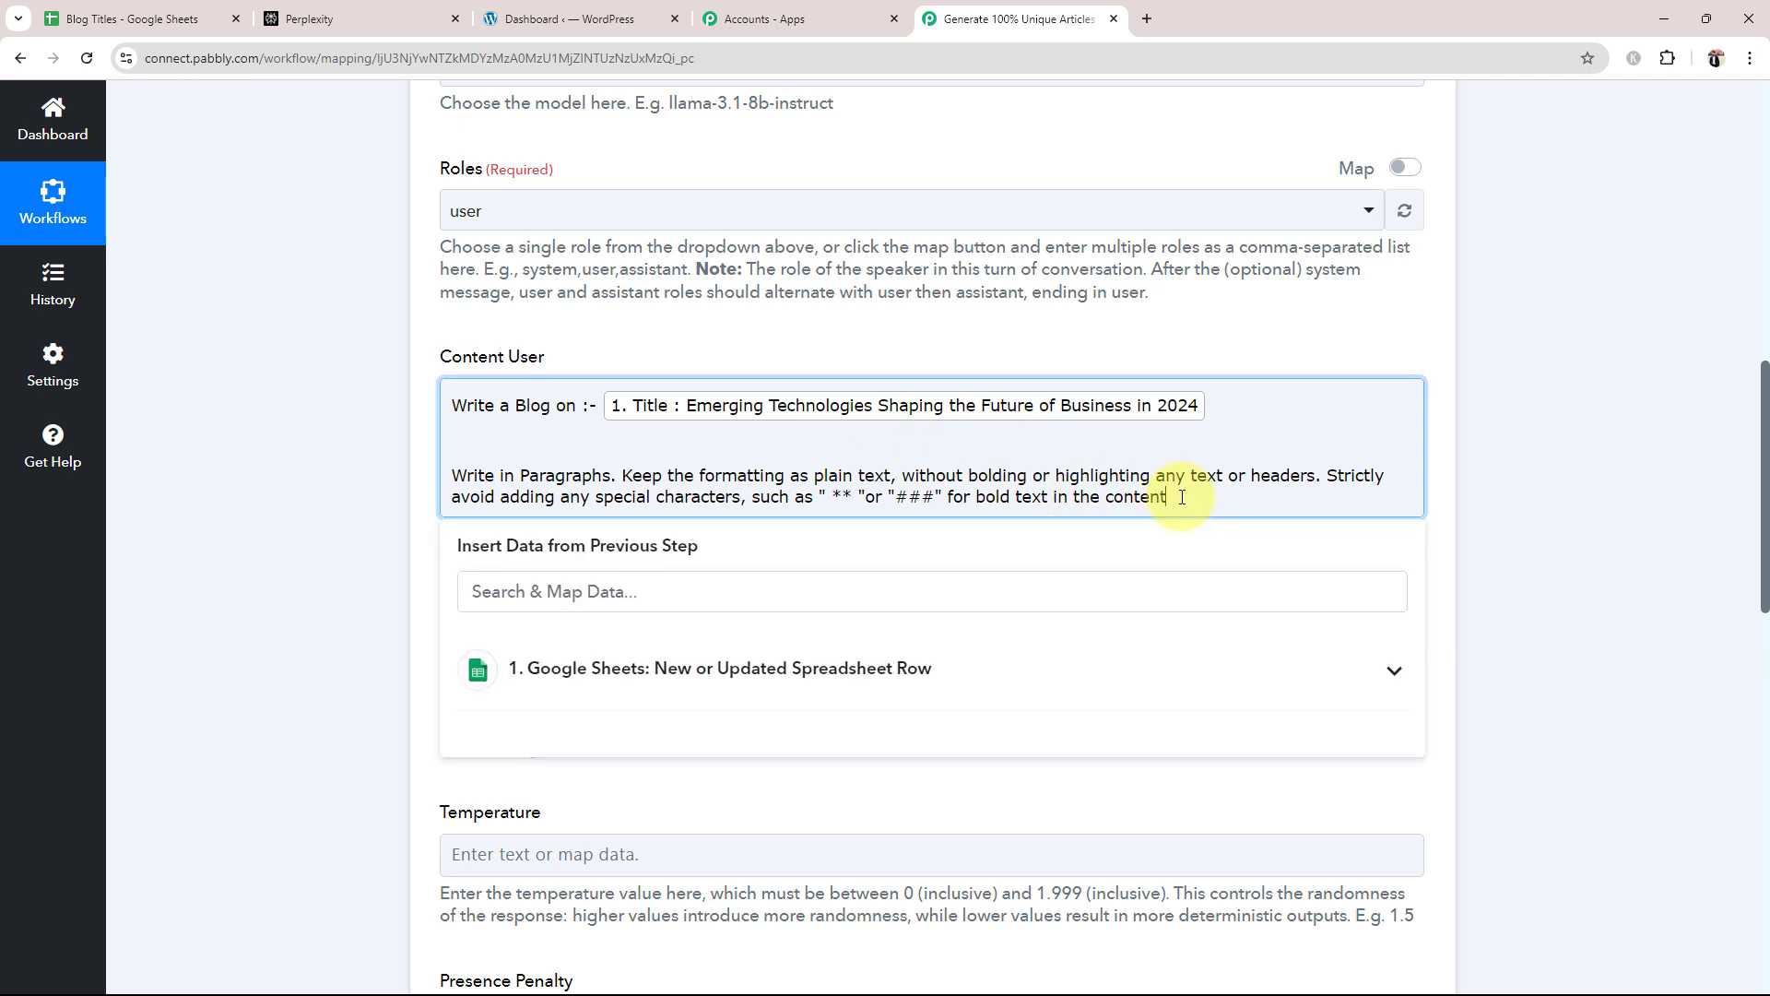
{"action": "type", "text": "."}
{"action": "left_click", "coordinate": [308, 522]}
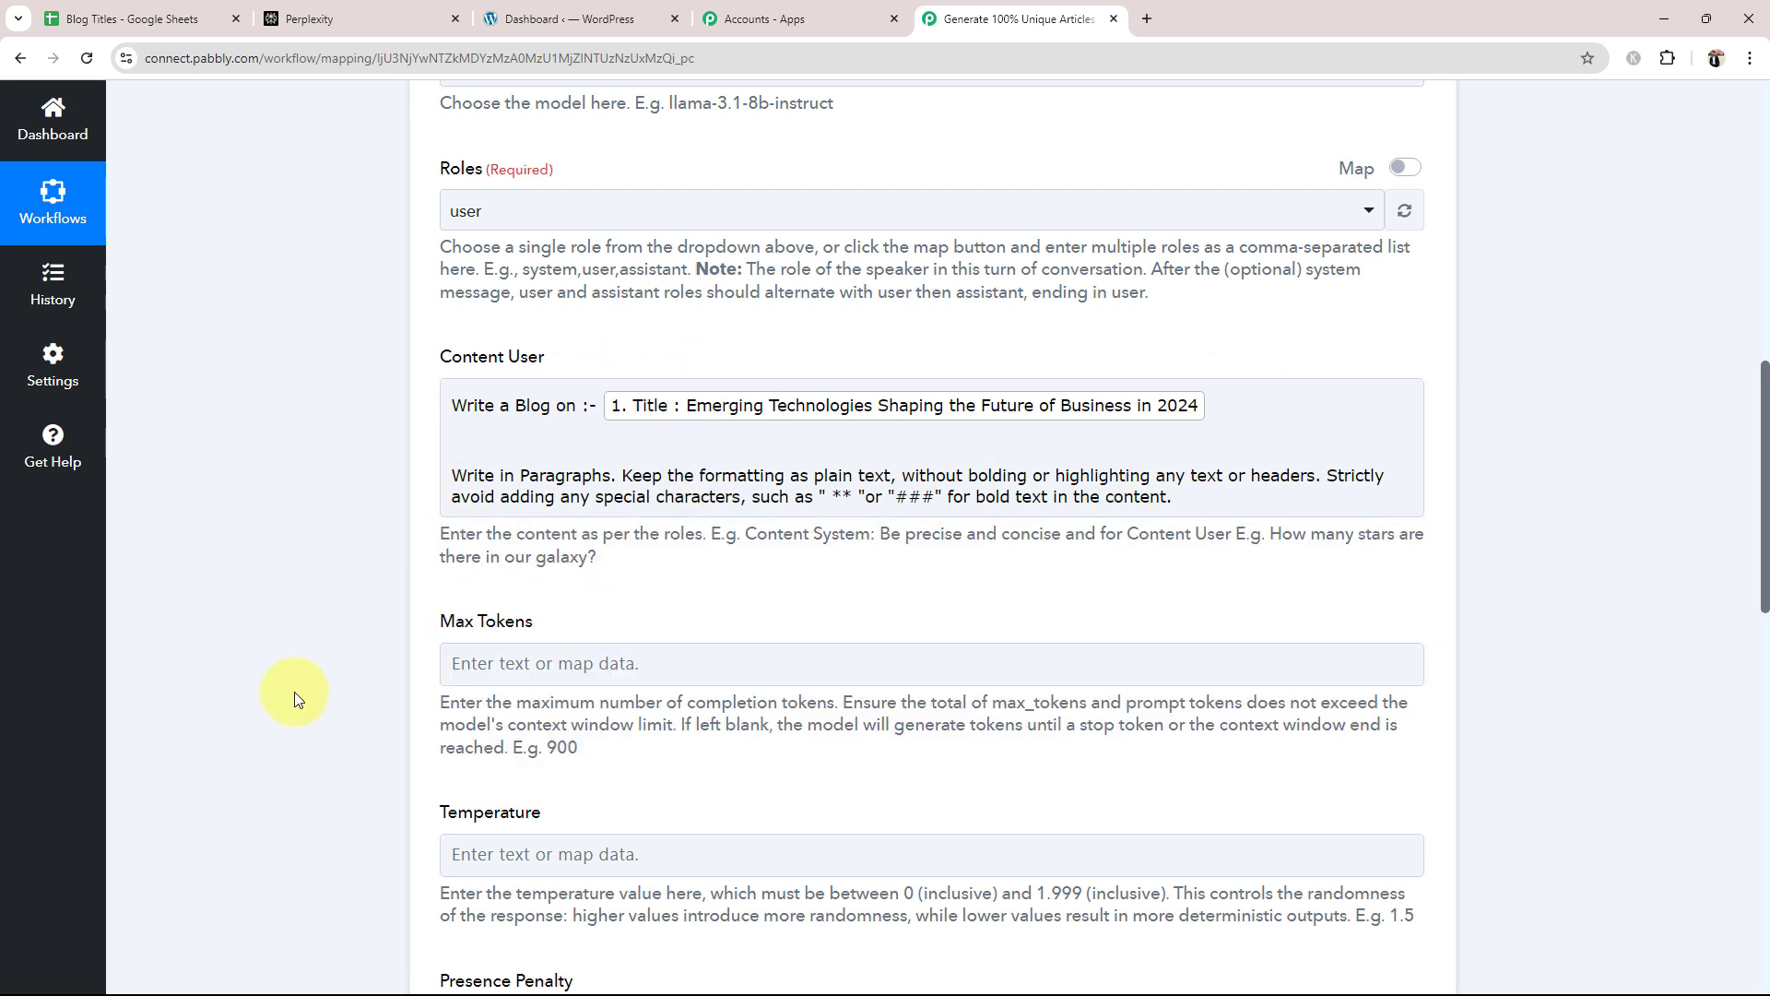
Step: Set the chat completion's Max Tokens to 500
{"action": "scroll", "coordinate": [299, 696], "scroll_direction": "down", "scroll_amount": 5}
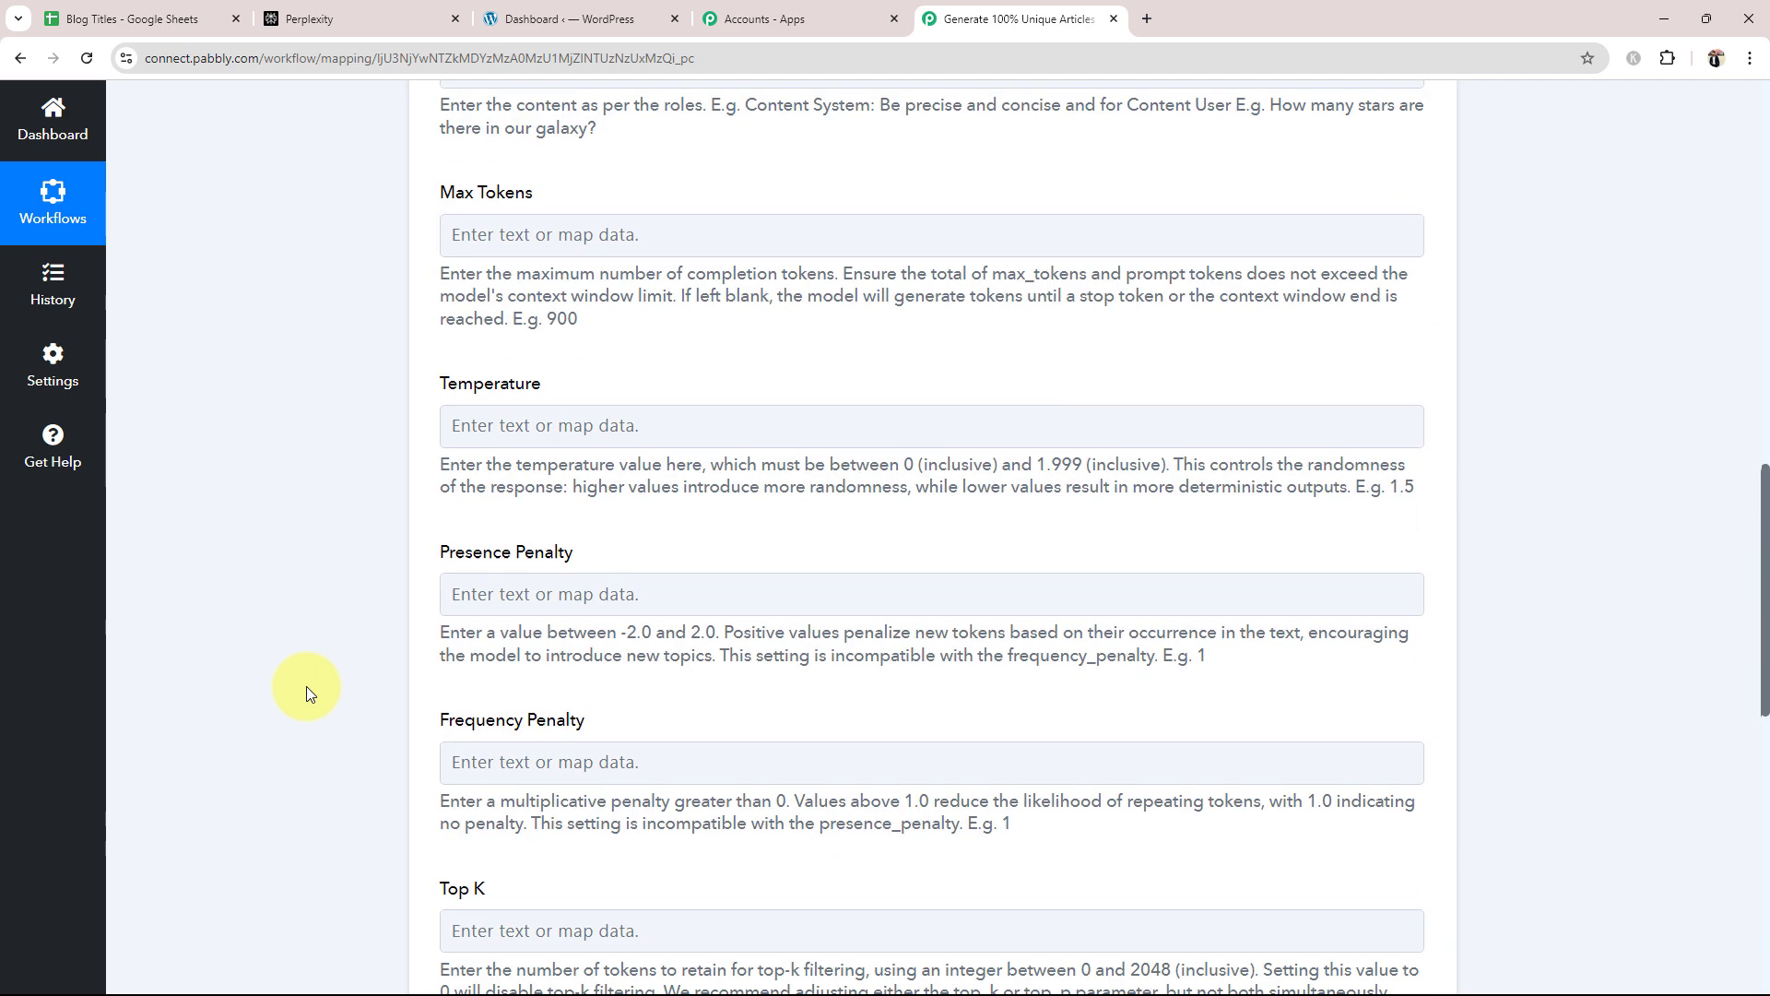
{"action": "left_click_drag", "start_coordinate": [410, 160], "coordinate": [585, 168]}
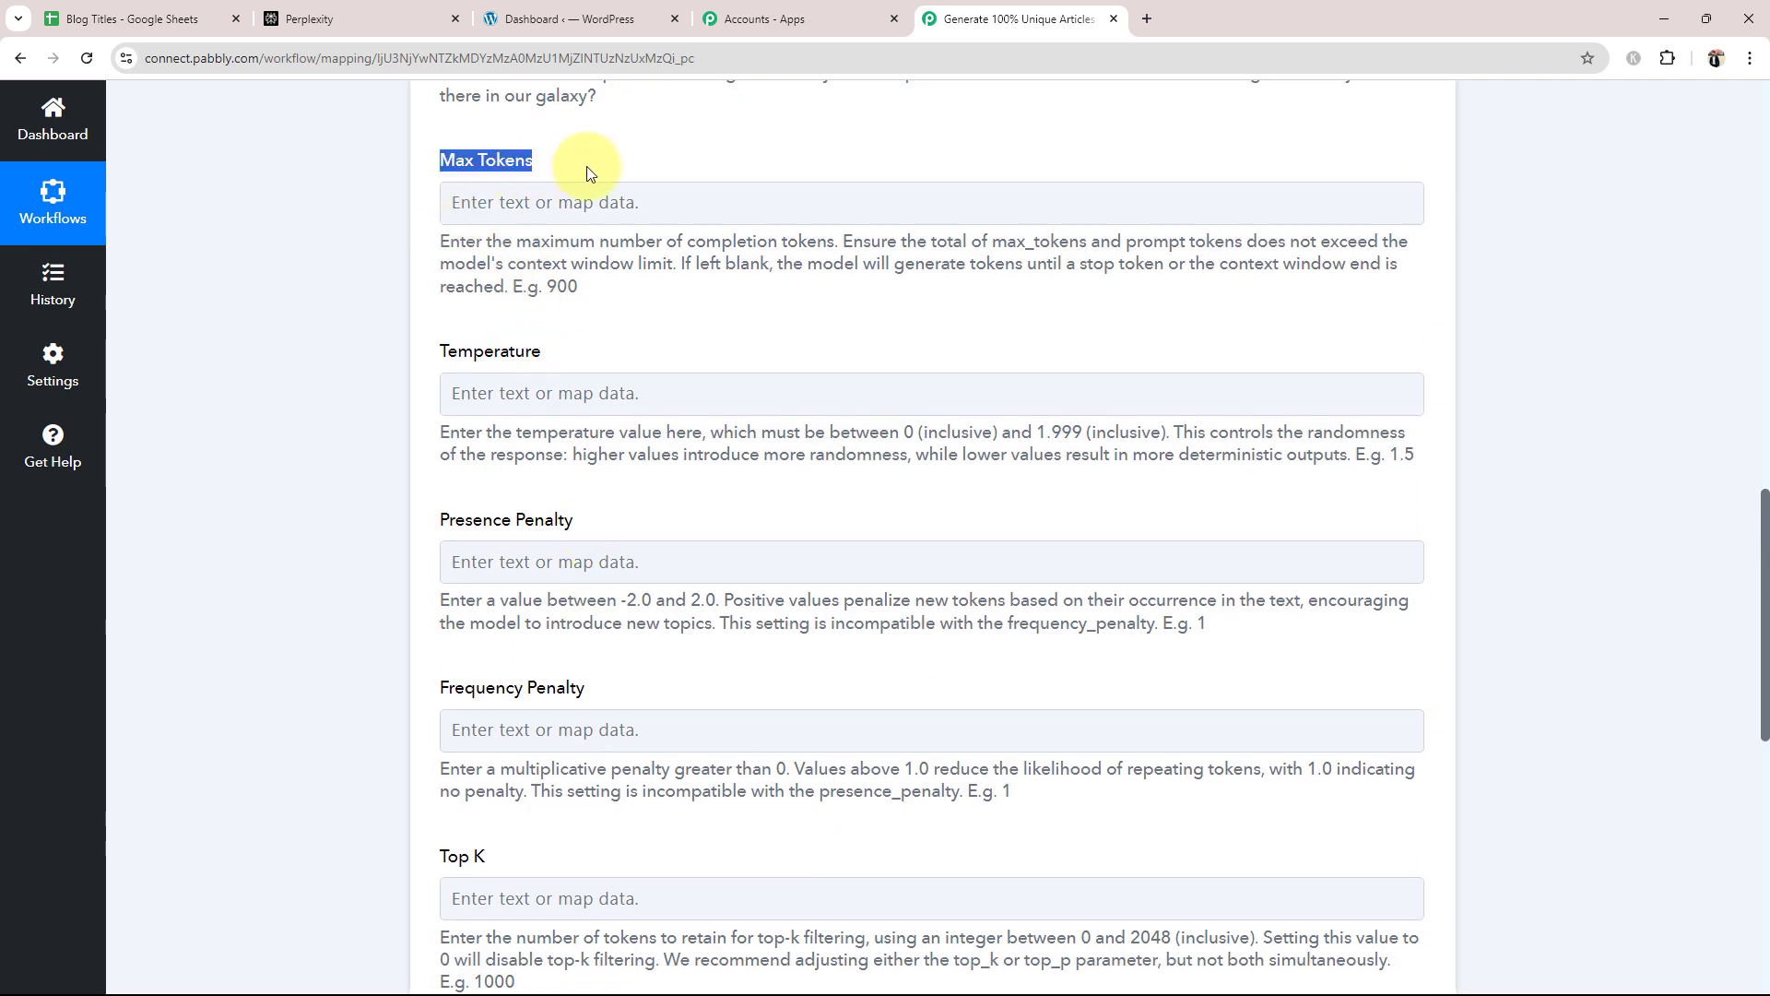
{"action": "left_click", "coordinate": [354, 275]}
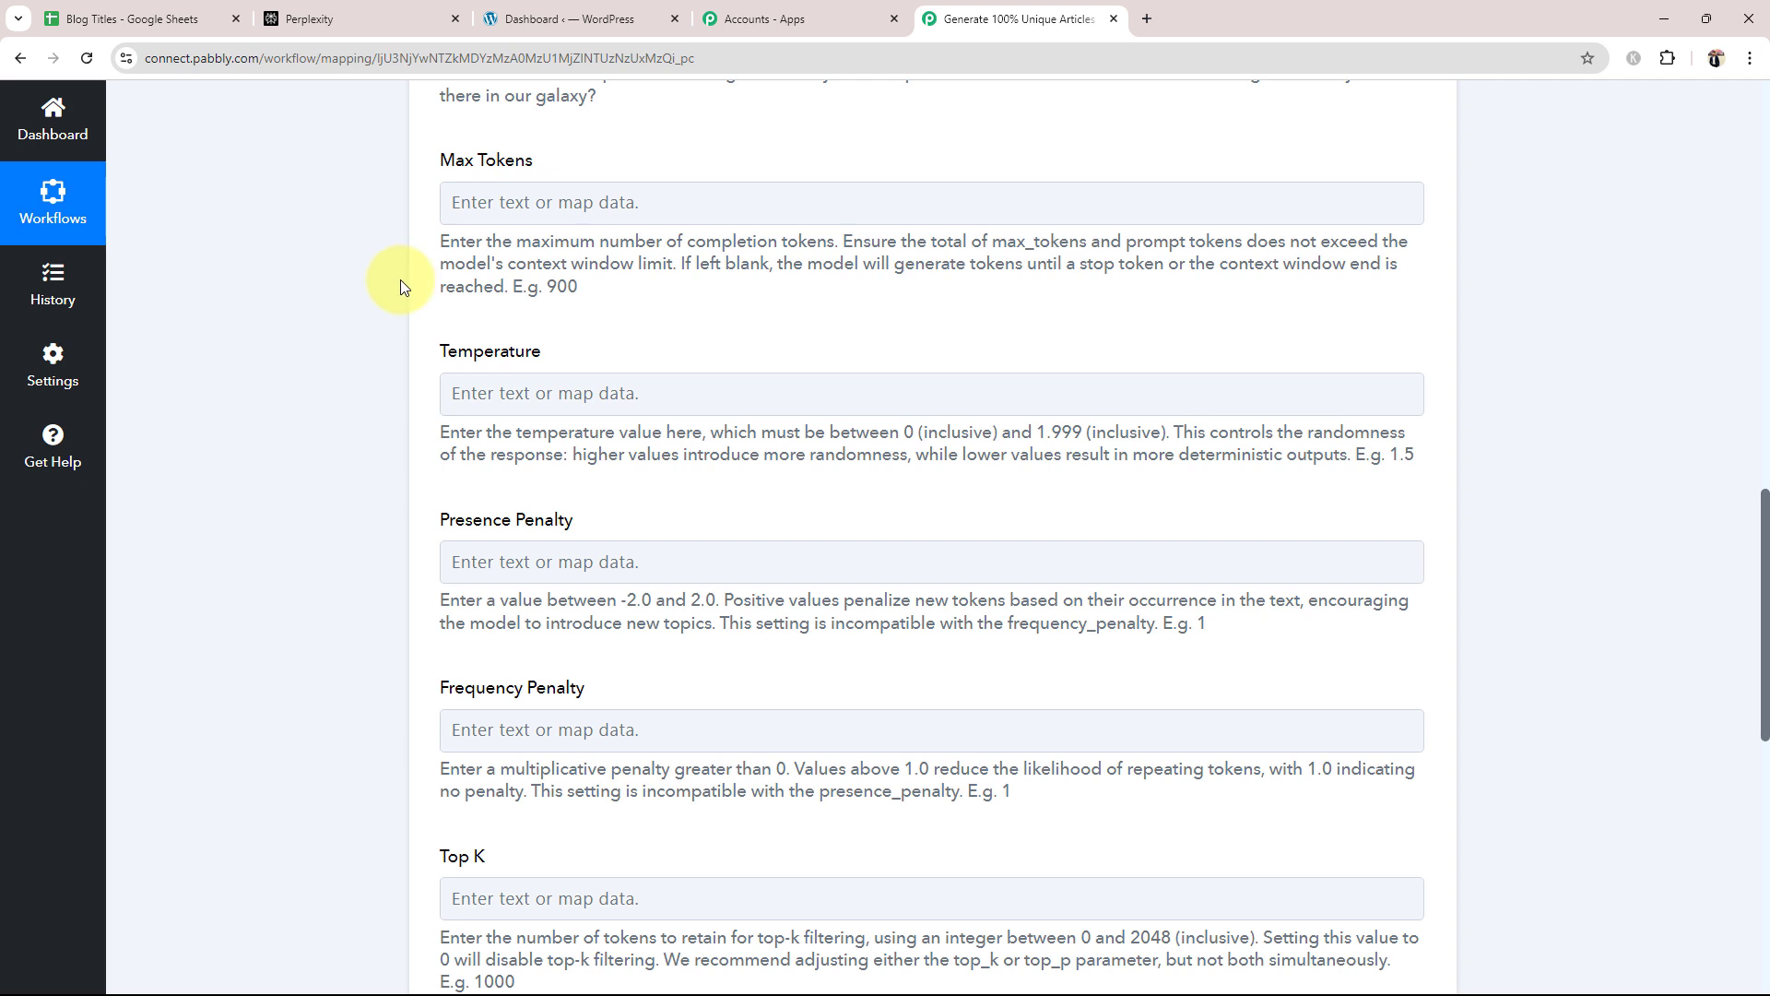
{"action": "left_click", "coordinate": [520, 201]}
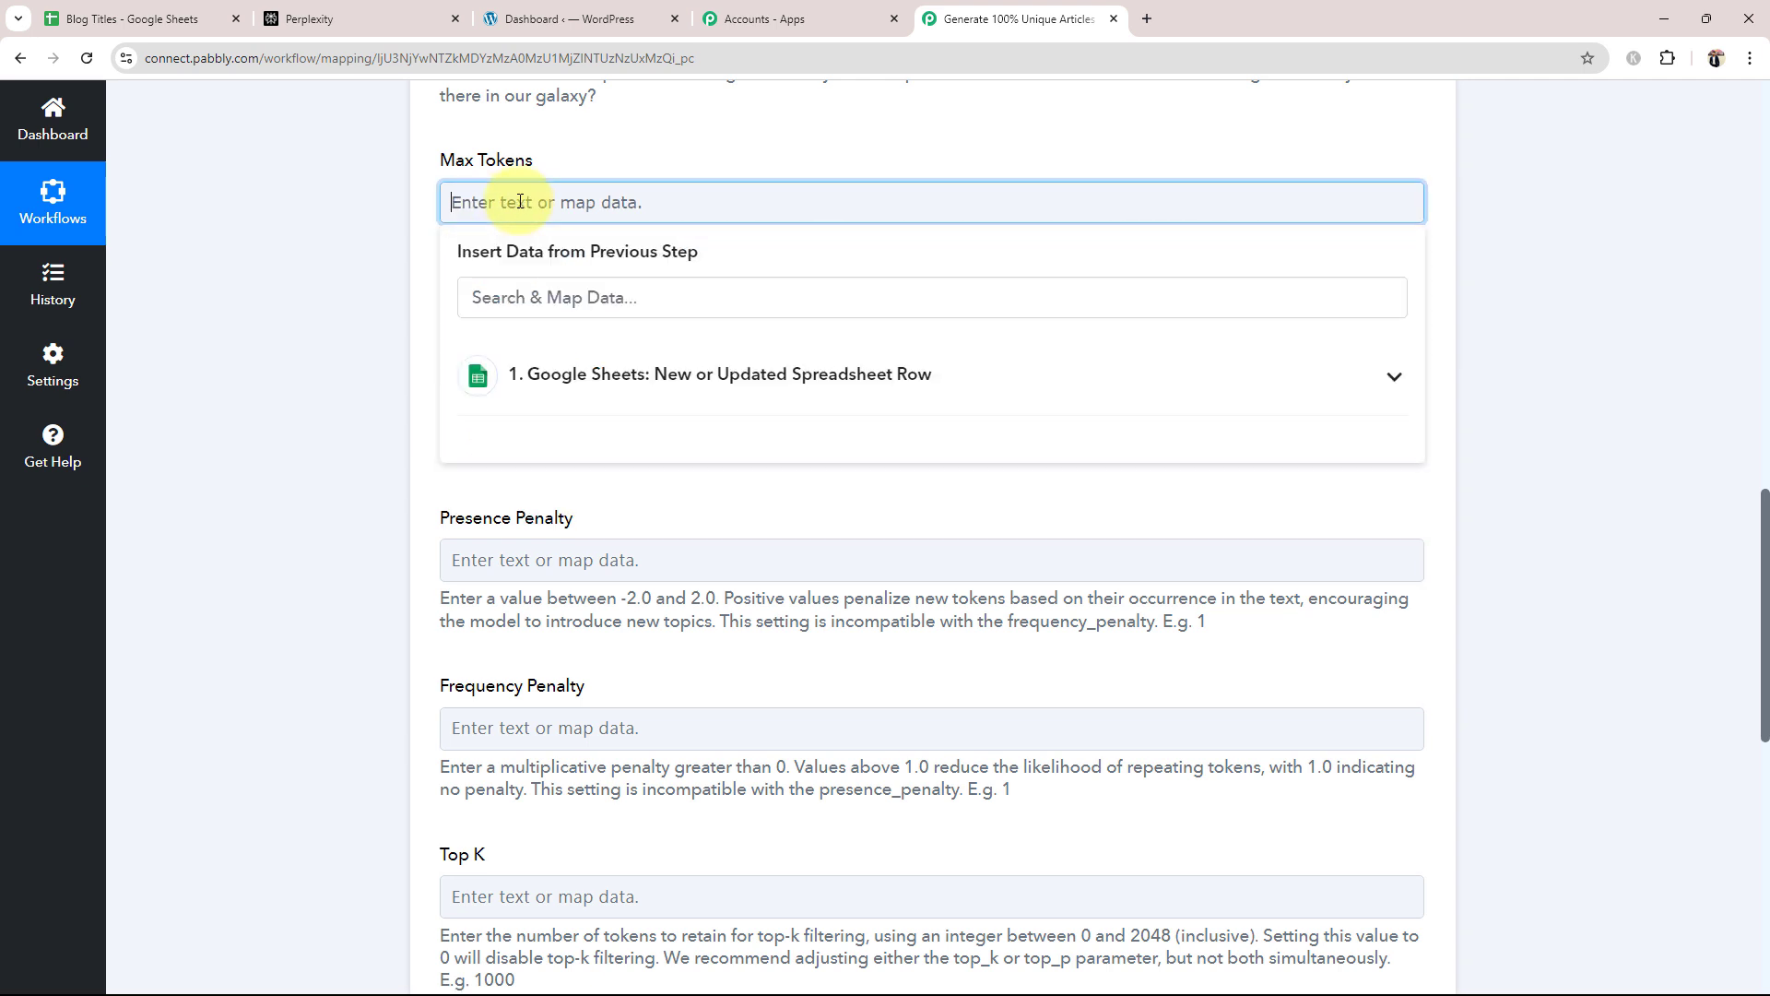
{"action": "type", "text": "500"}
{"action": "left_click", "coordinate": [383, 375]}
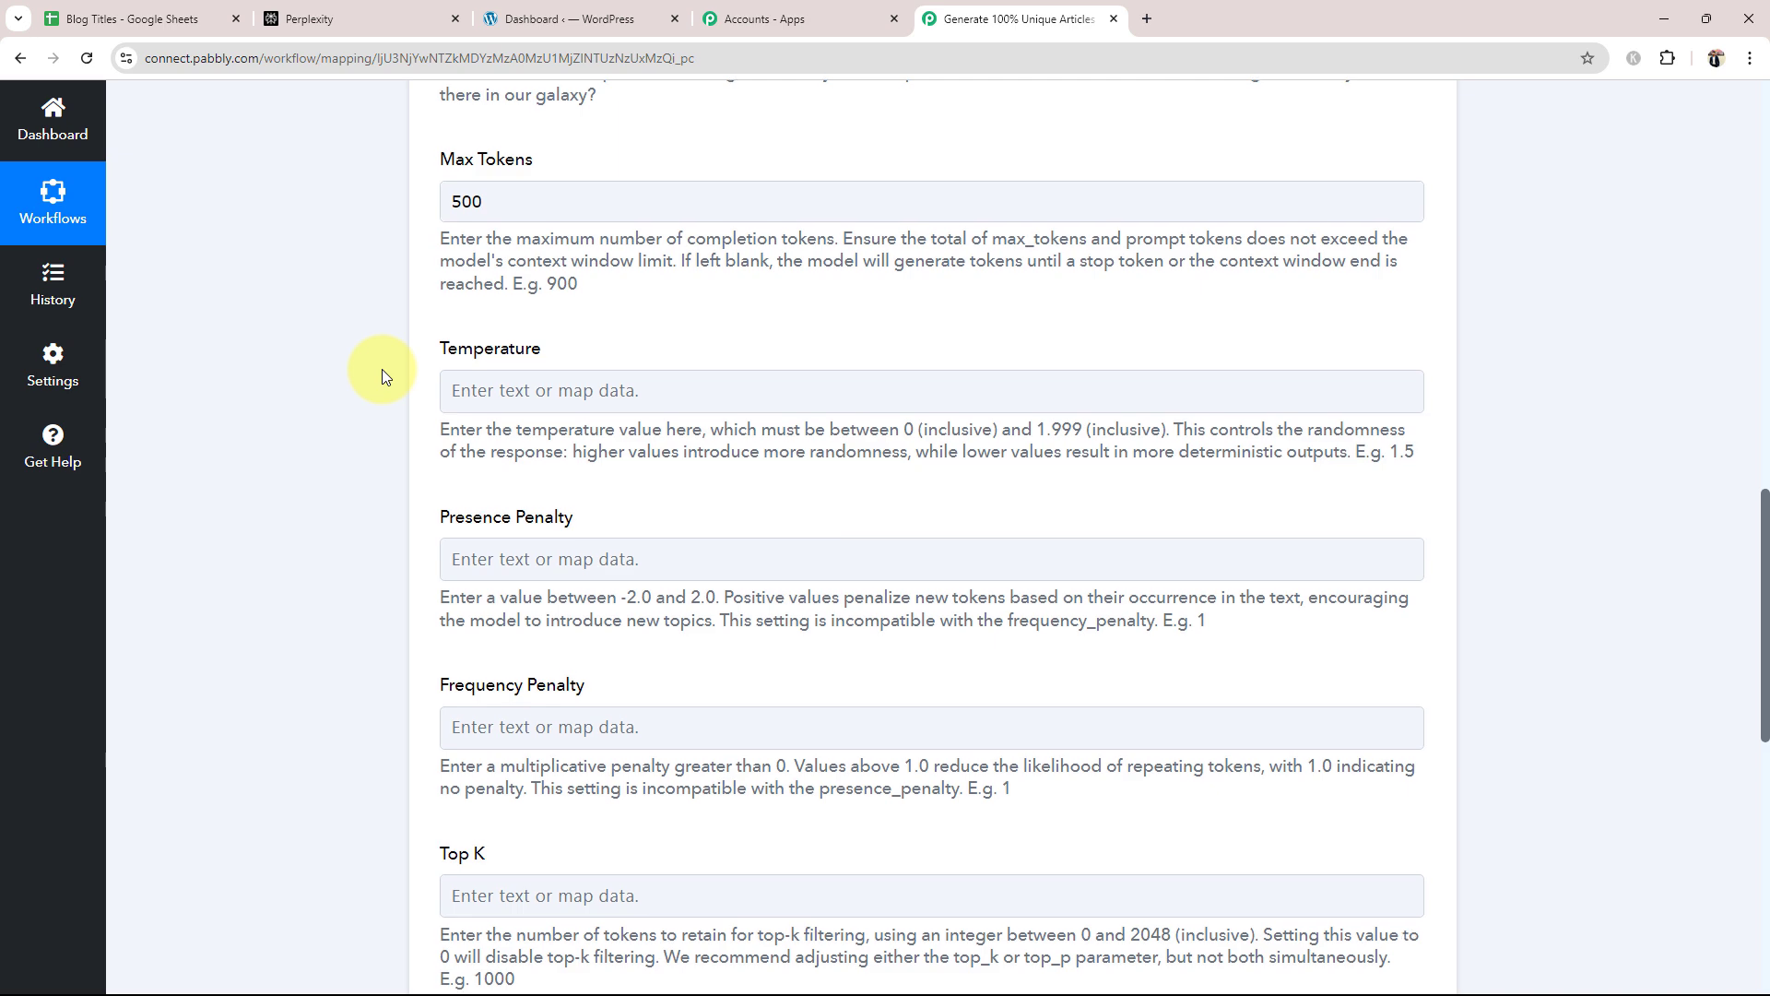
Step: Save the Perplexity AI chat completion action and send its test request, leaving the remaining optional parameters empty
{"action": "scroll", "coordinate": [384, 375], "scroll_direction": "down", "scroll_amount": 2}
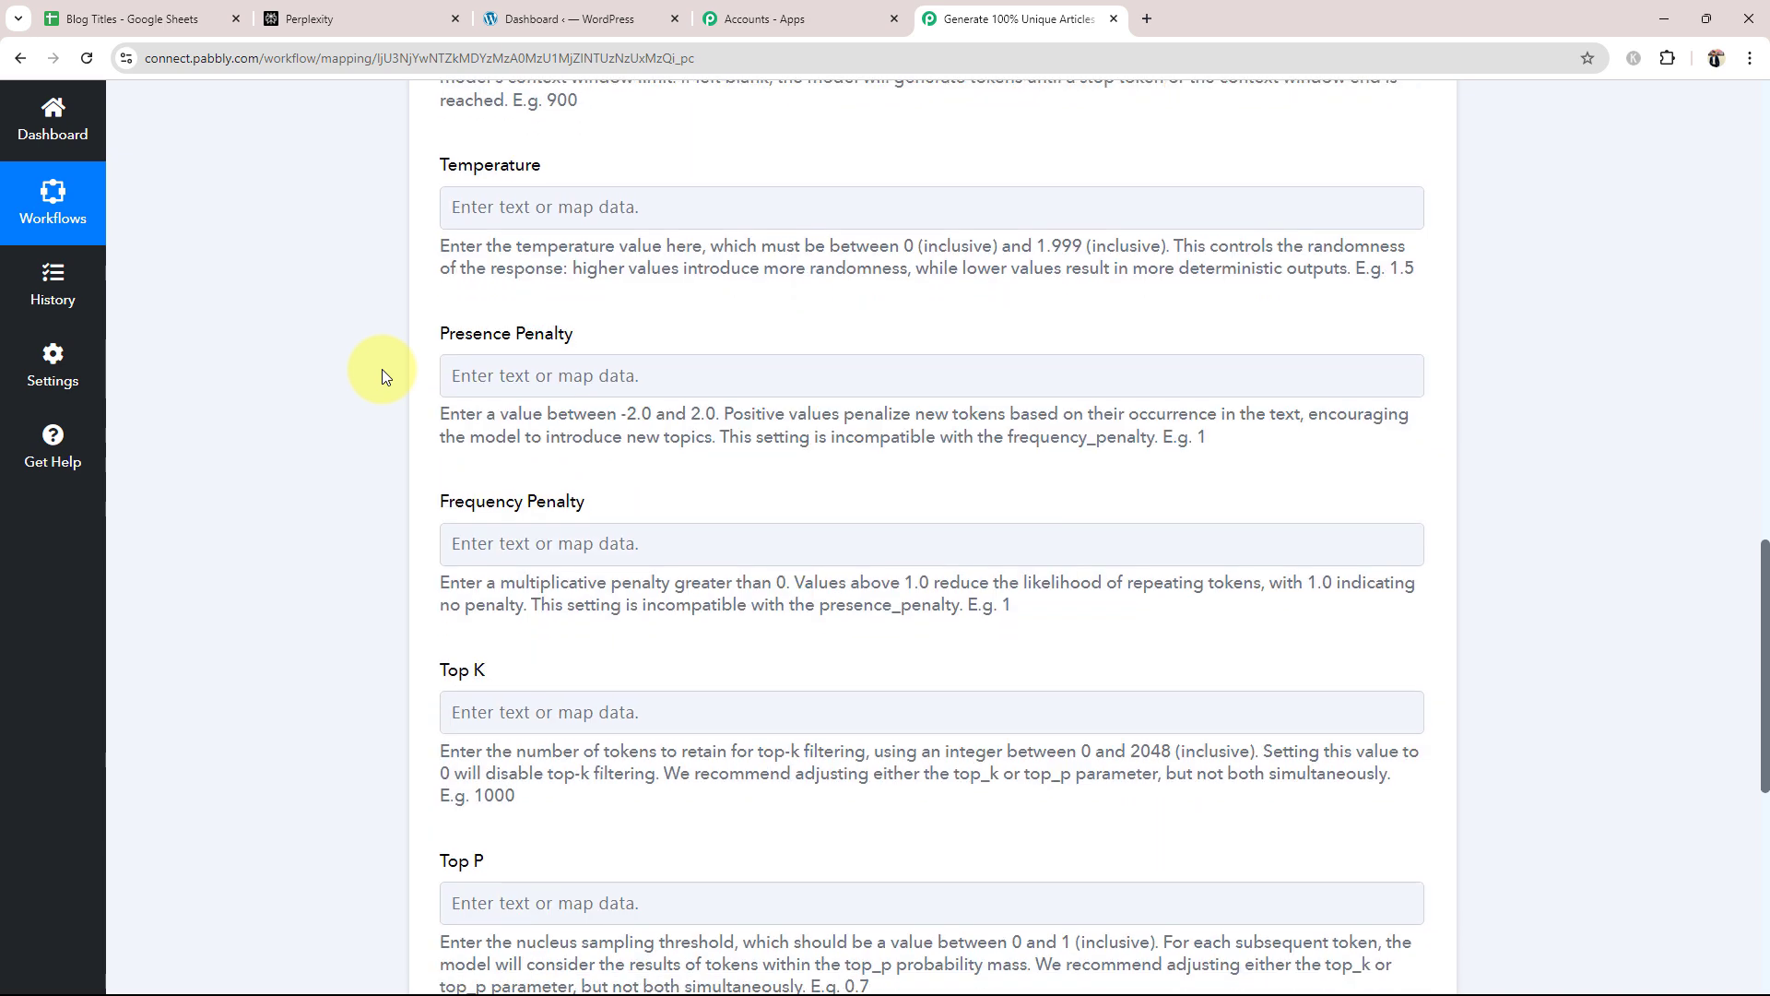
{"action": "scroll", "coordinate": [348, 498], "scroll_direction": "down", "scroll_amount": 6}
{"action": "left_click", "coordinate": [539, 603]}
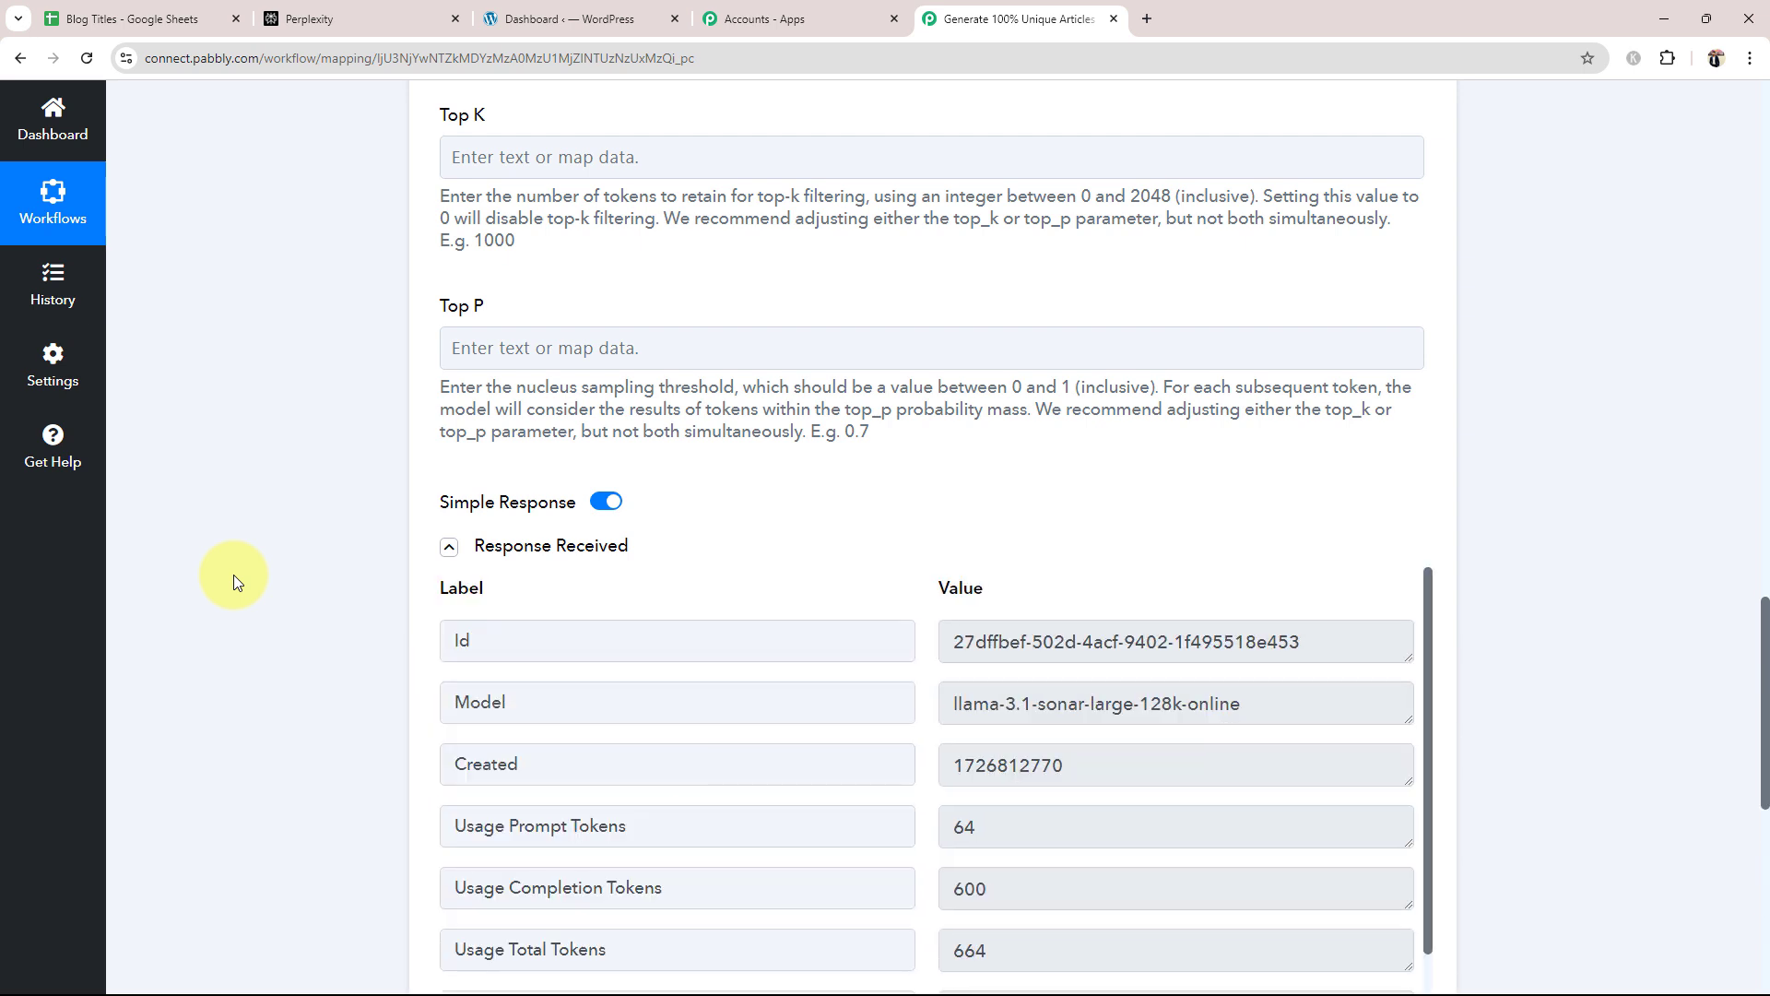
Step: Enlarge the Choices 0 Message Content value in the received response and read through the generated article
{"action": "scroll", "coordinate": [234, 573], "scroll_direction": "down", "scroll_amount": 5}
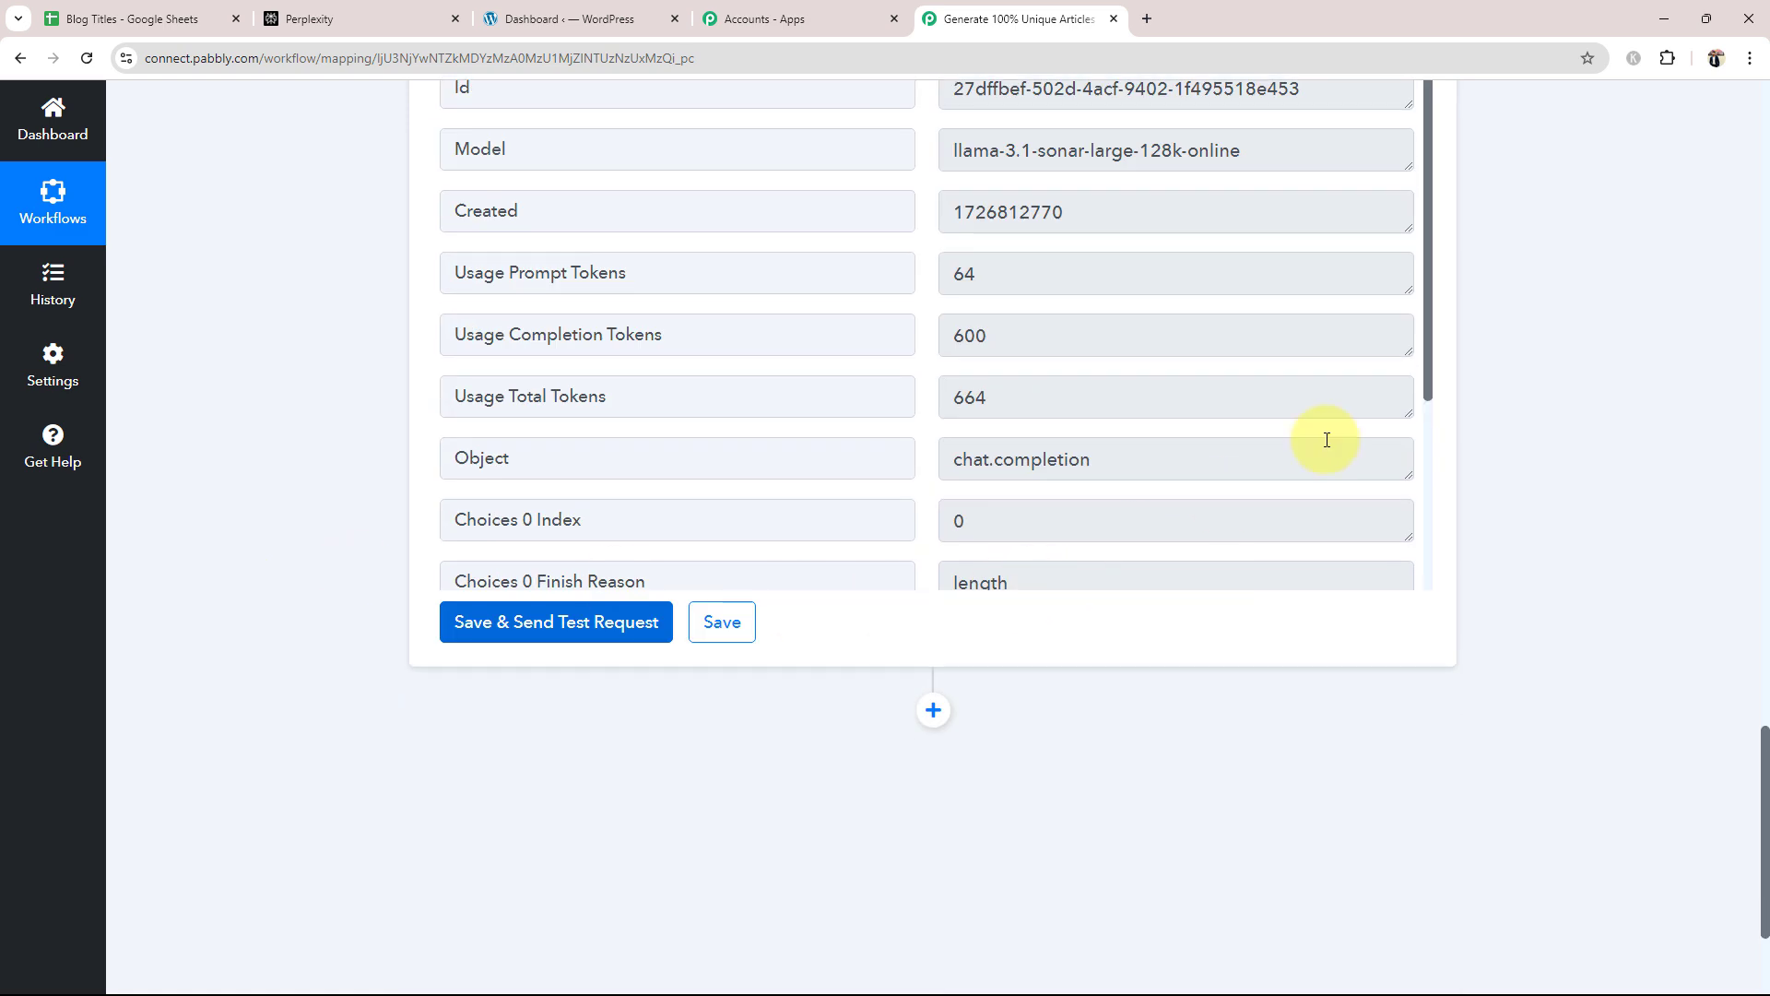
{"action": "scroll", "coordinate": [1342, 365], "scroll_direction": "down", "scroll_amount": 3}
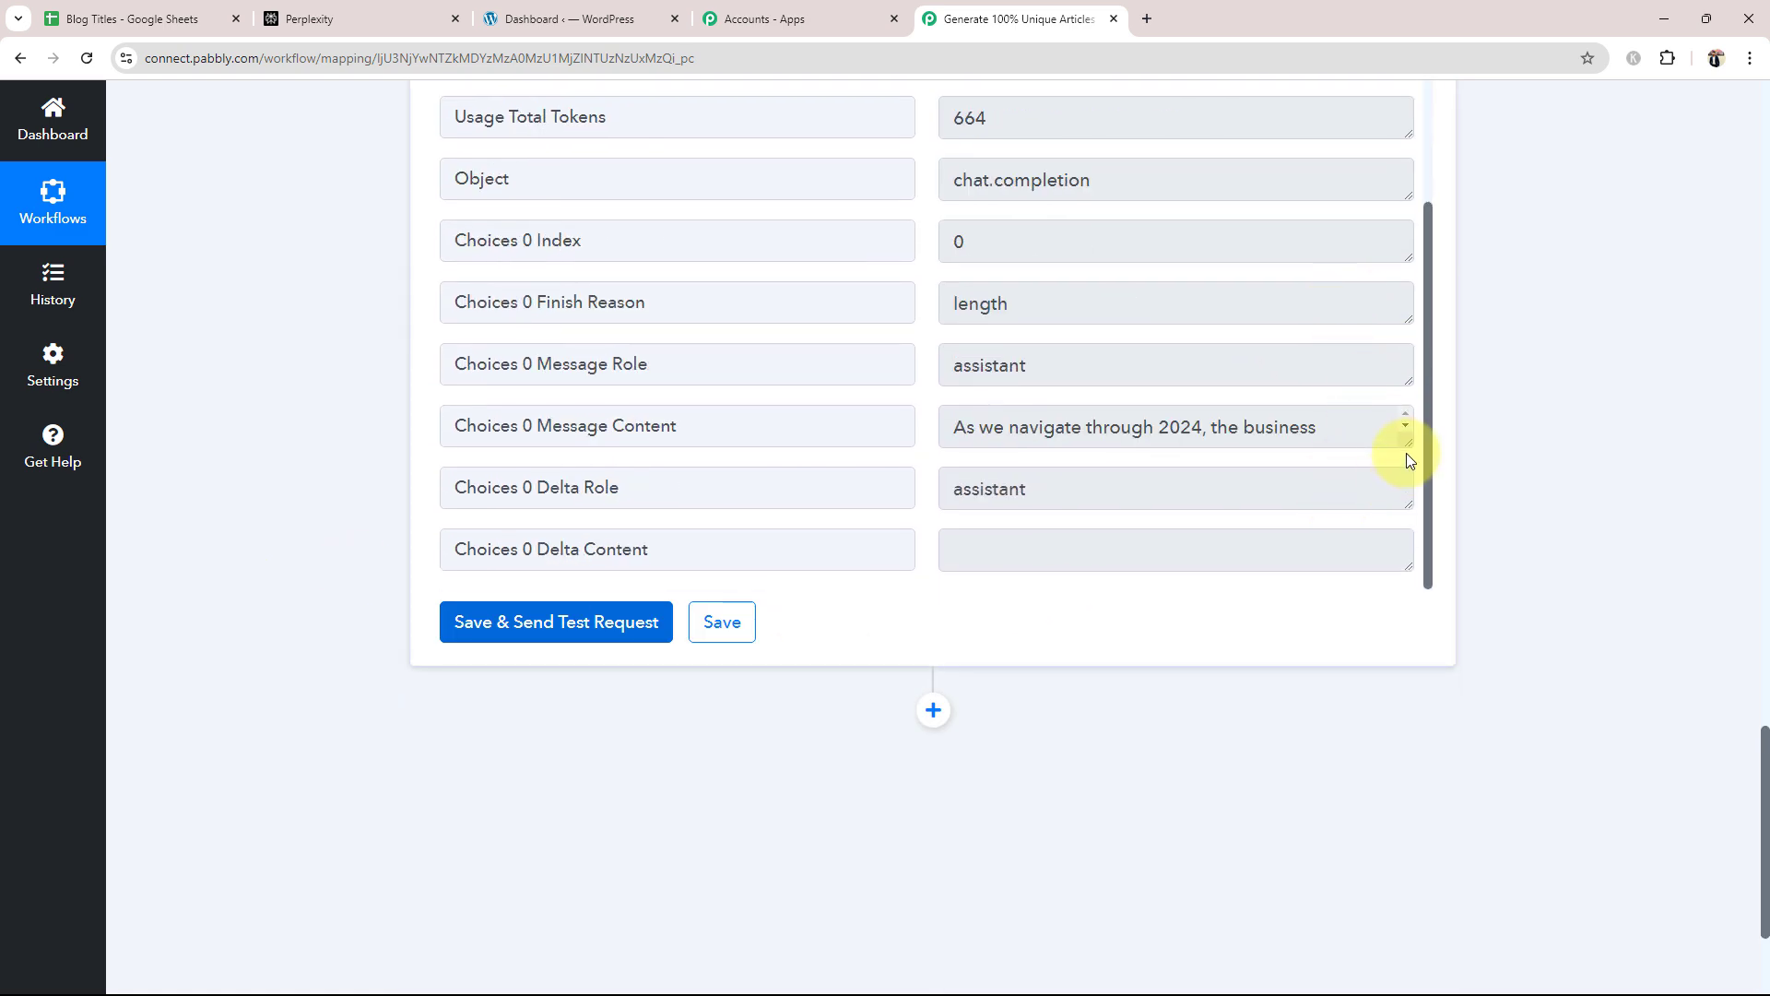
{"action": "left_click_drag", "start_coordinate": [1405, 444], "coordinate": [1398, 682]}
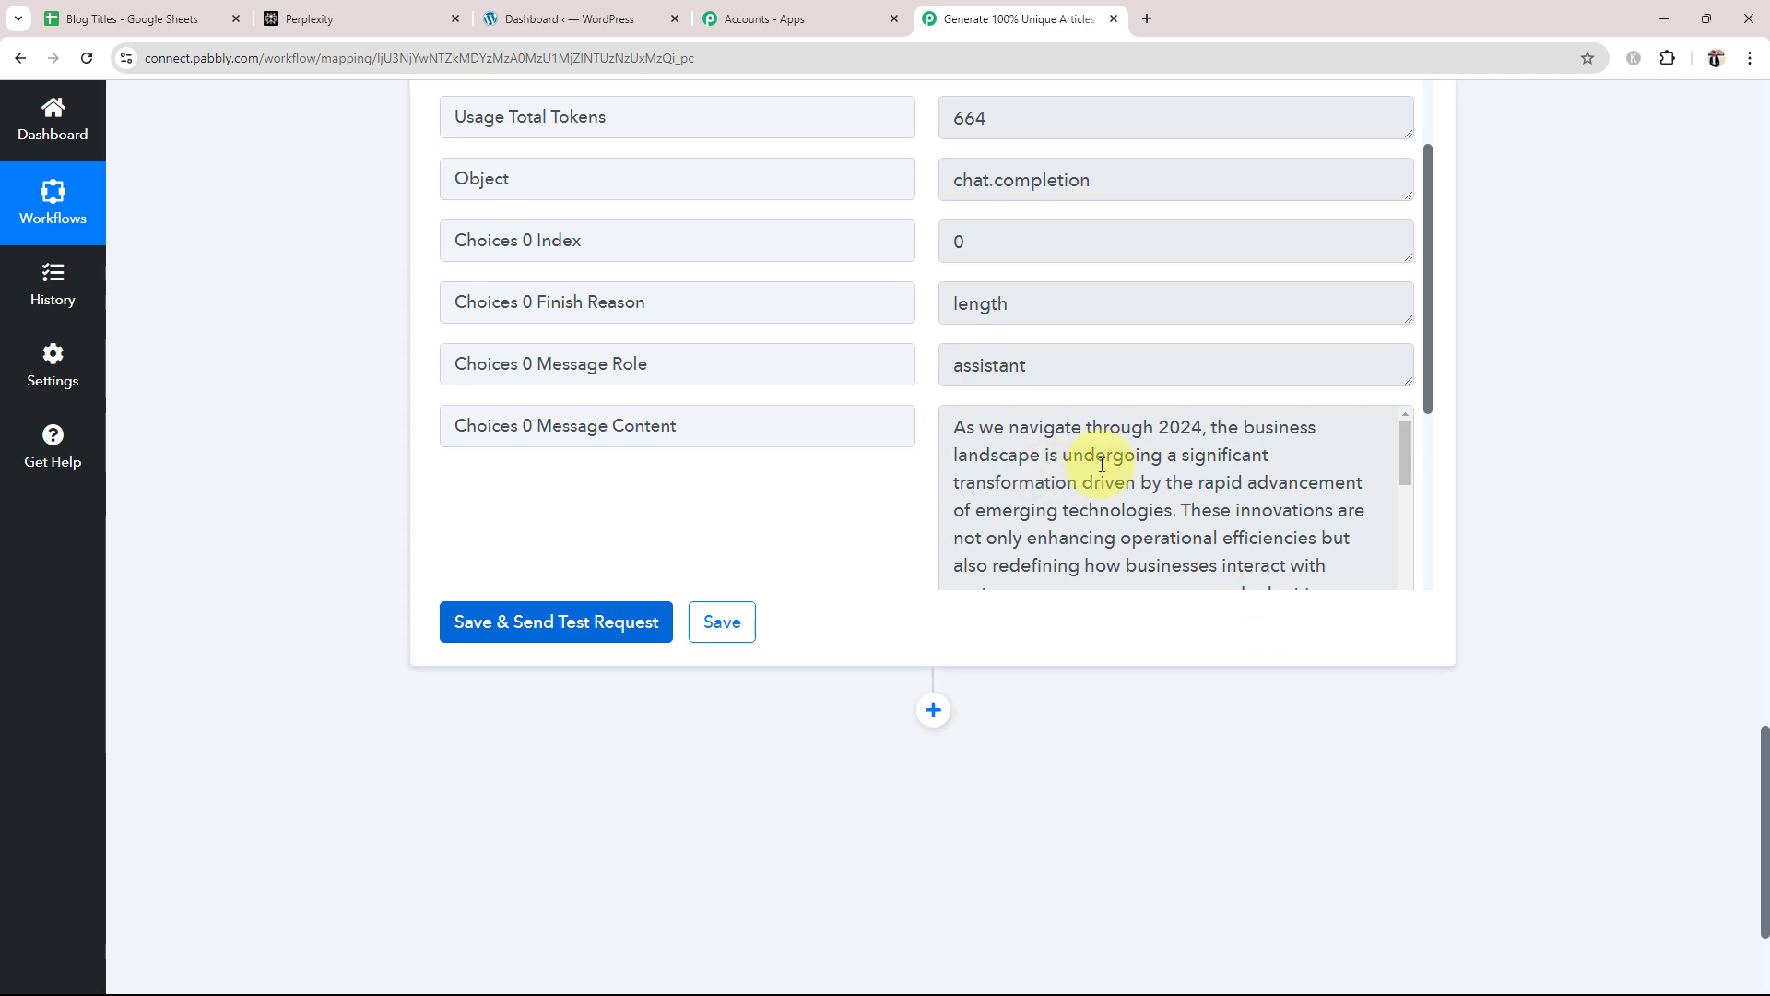
{"action": "scroll", "coordinate": [1257, 456], "scroll_direction": "down", "scroll_amount": 10}
{"action": "scroll", "coordinate": [1207, 456], "scroll_direction": "down", "scroll_amount": 8}
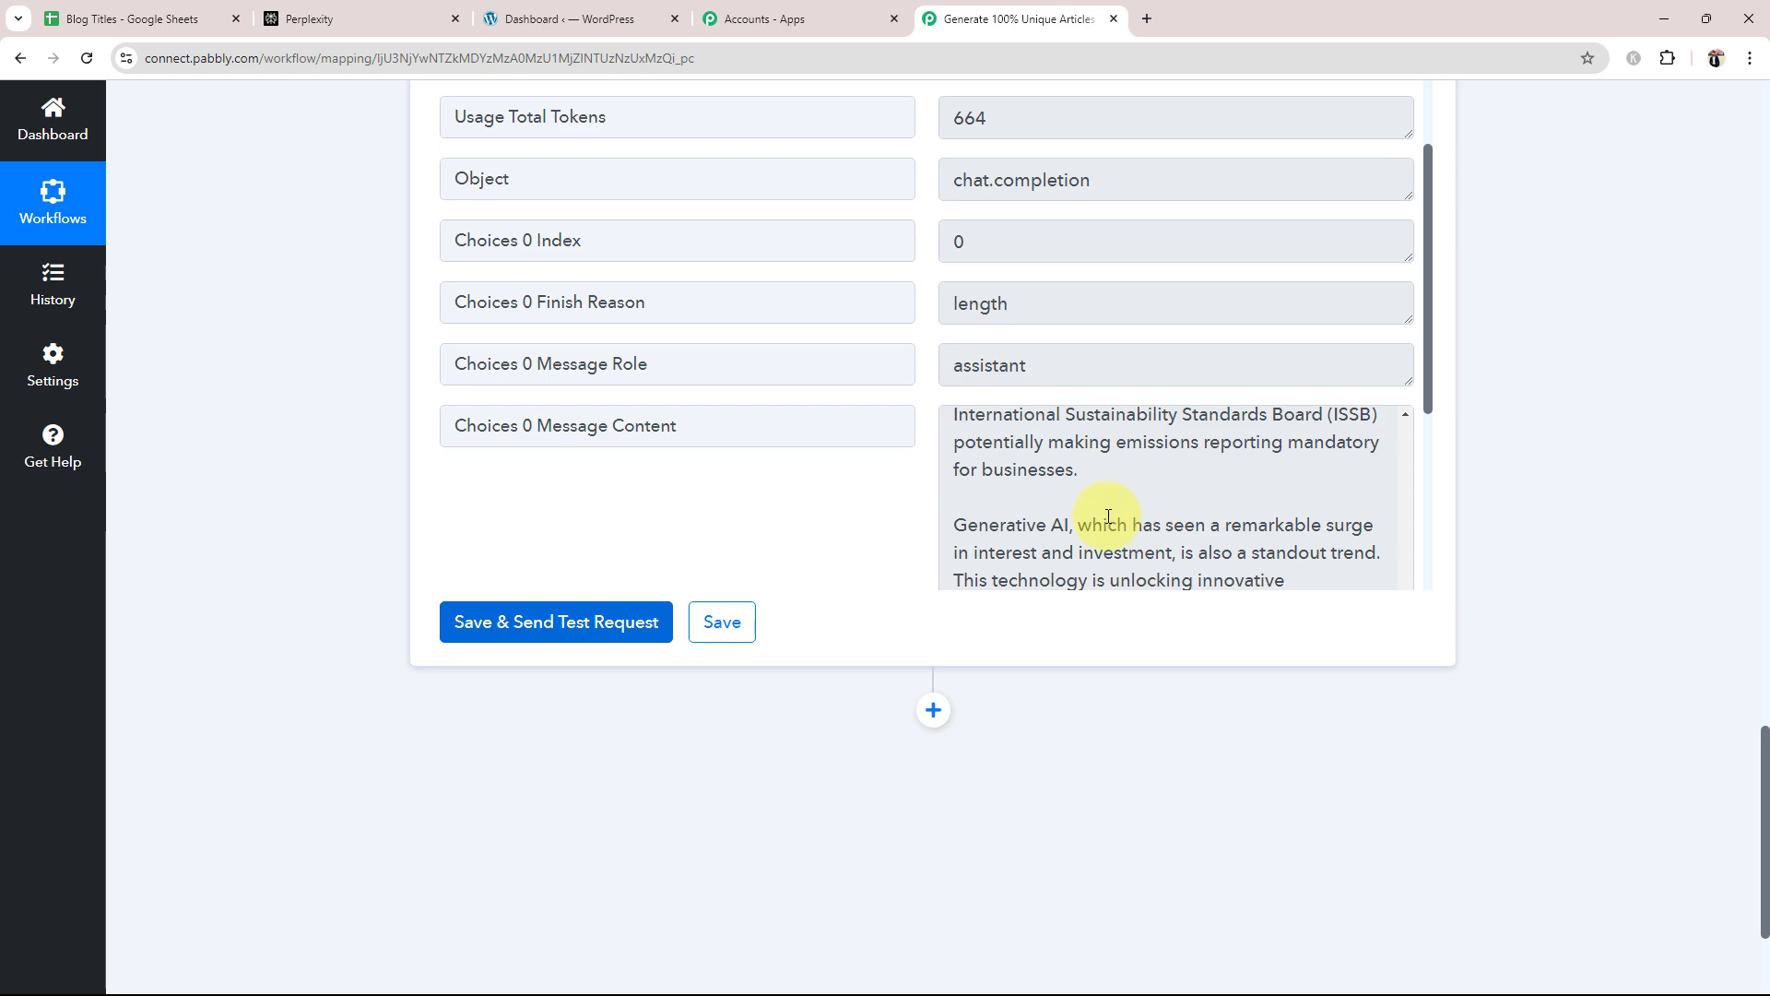
{"action": "scroll", "coordinate": [1116, 516], "scroll_direction": "down", "scroll_amount": 4}
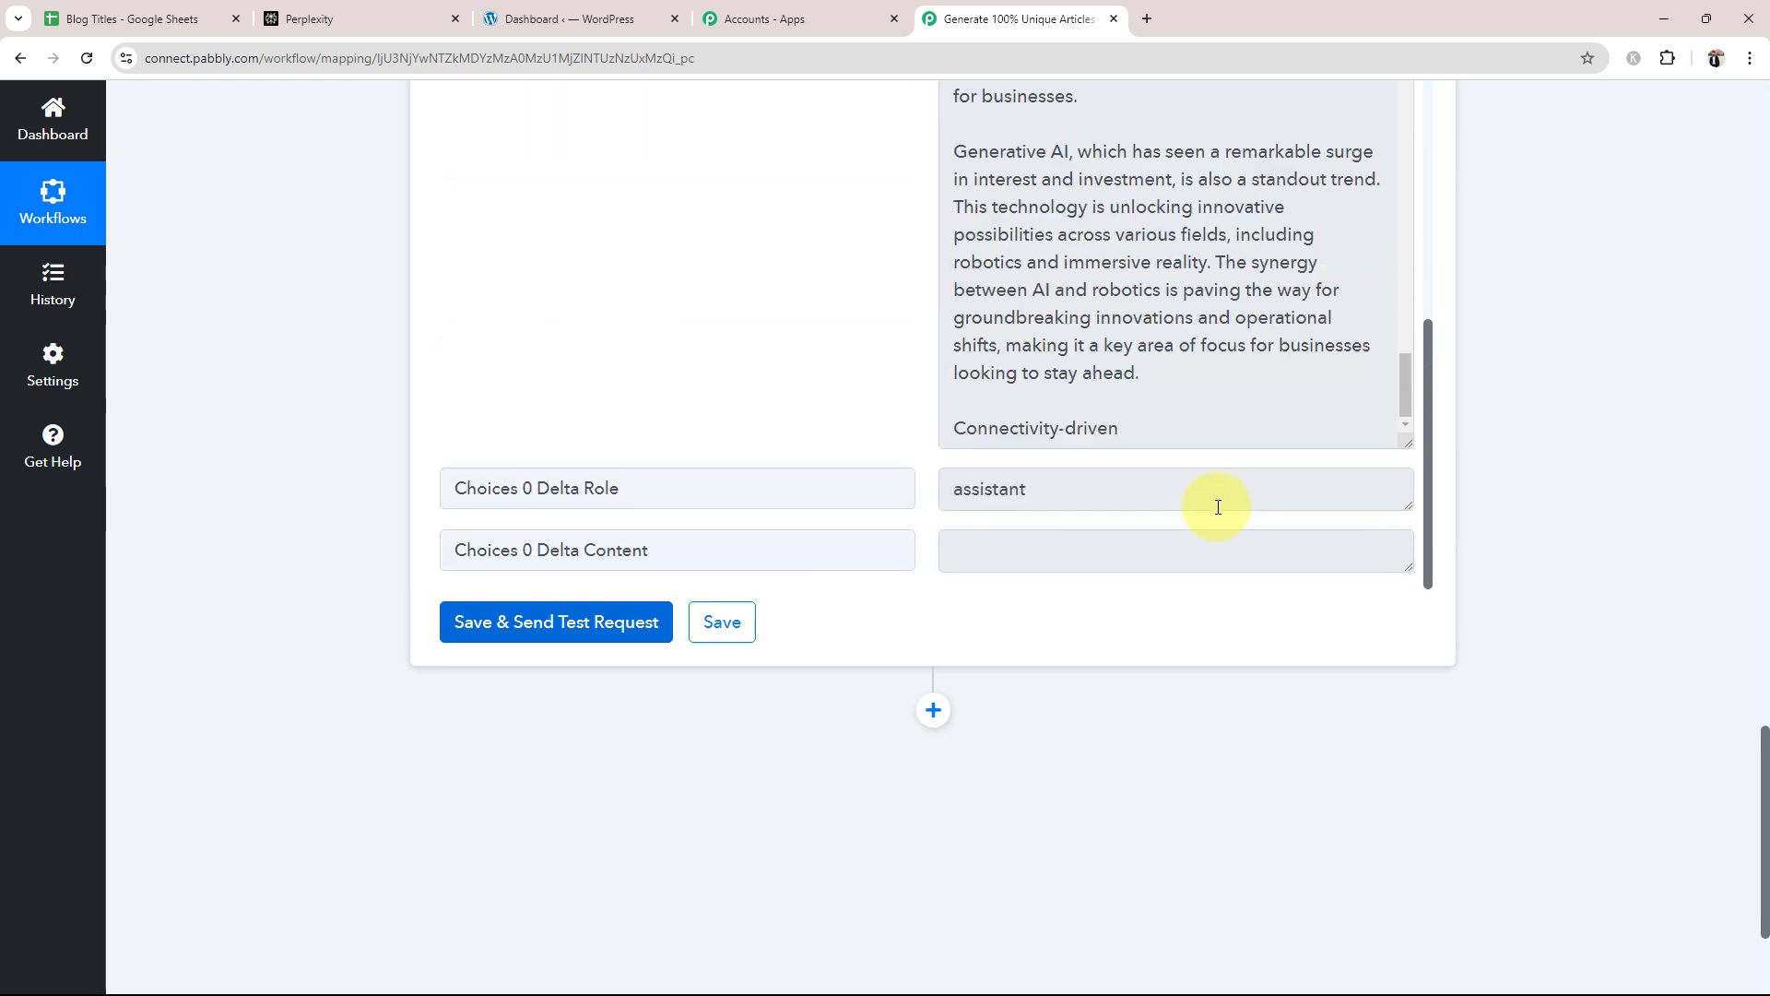
Step: Collapse the Perplexity AI Create Chat Completion step in the workflow
{"action": "scroll", "coordinate": [352, 481], "scroll_direction": "up", "scroll_amount": 9}
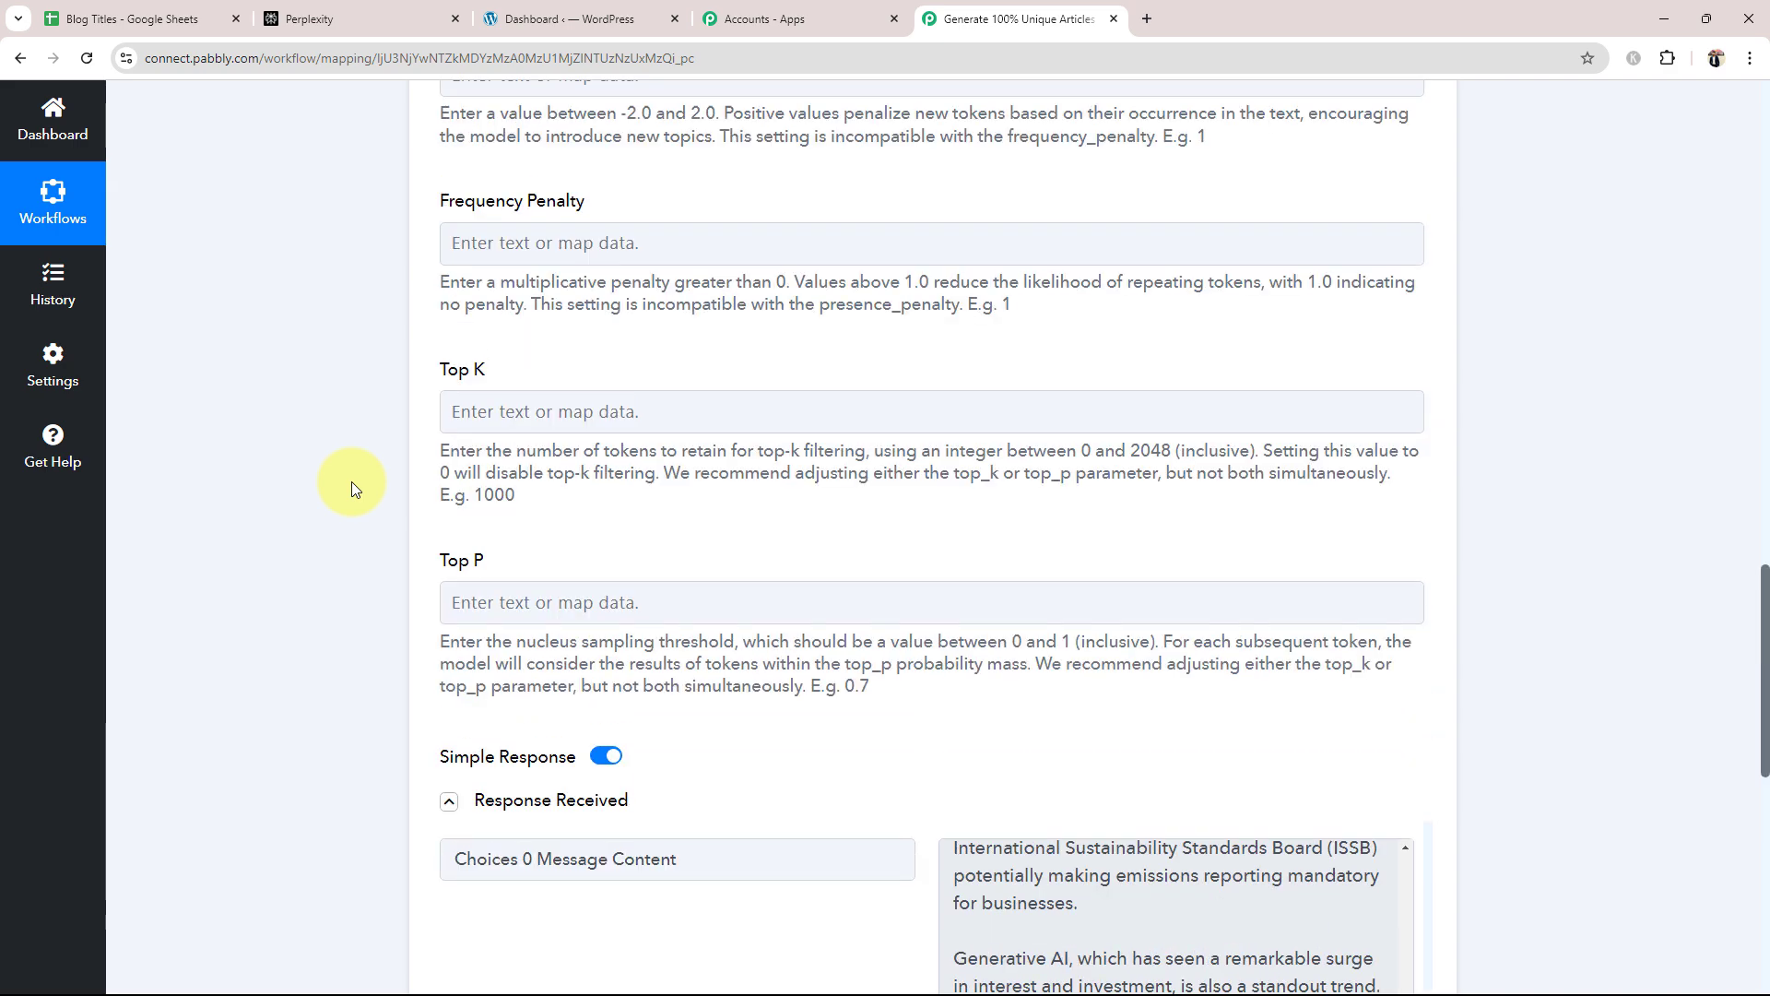
{"action": "scroll", "coordinate": [351, 481], "scroll_direction": "up", "scroll_amount": 9}
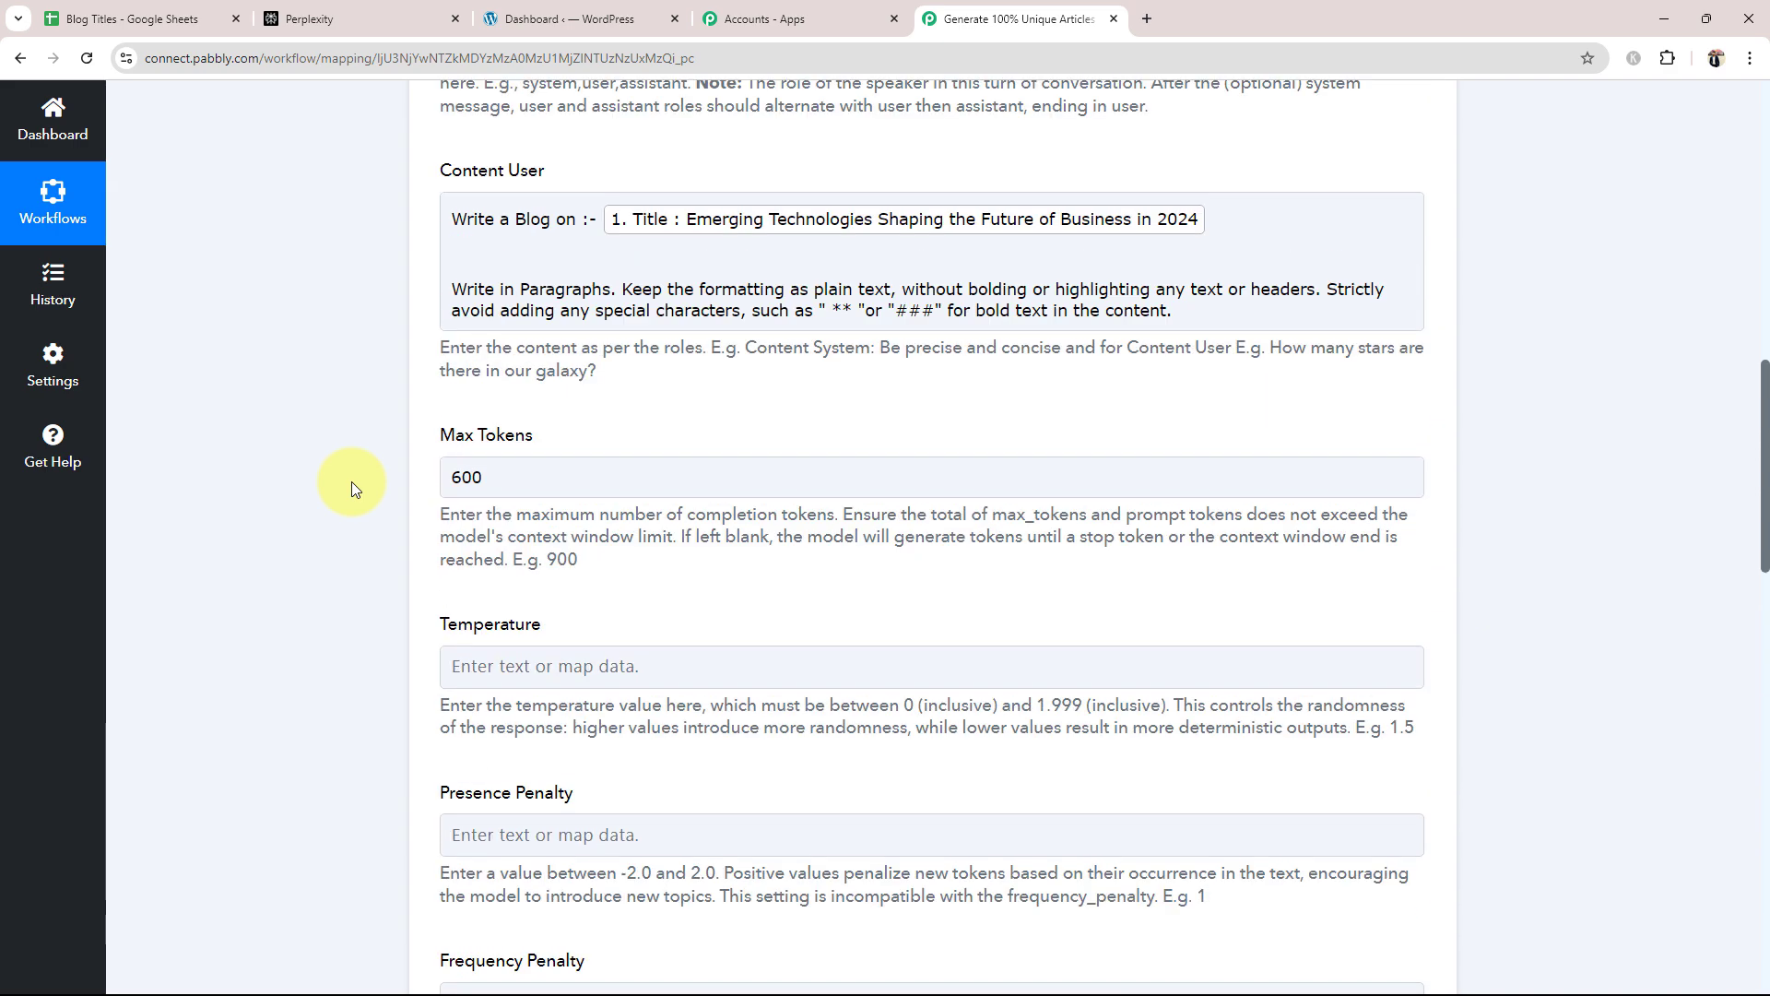
{"action": "scroll", "coordinate": [351, 482], "scroll_direction": "up", "scroll_amount": 6}
{"action": "scroll", "coordinate": [352, 481], "scroll_direction": "up", "scroll_amount": 4}
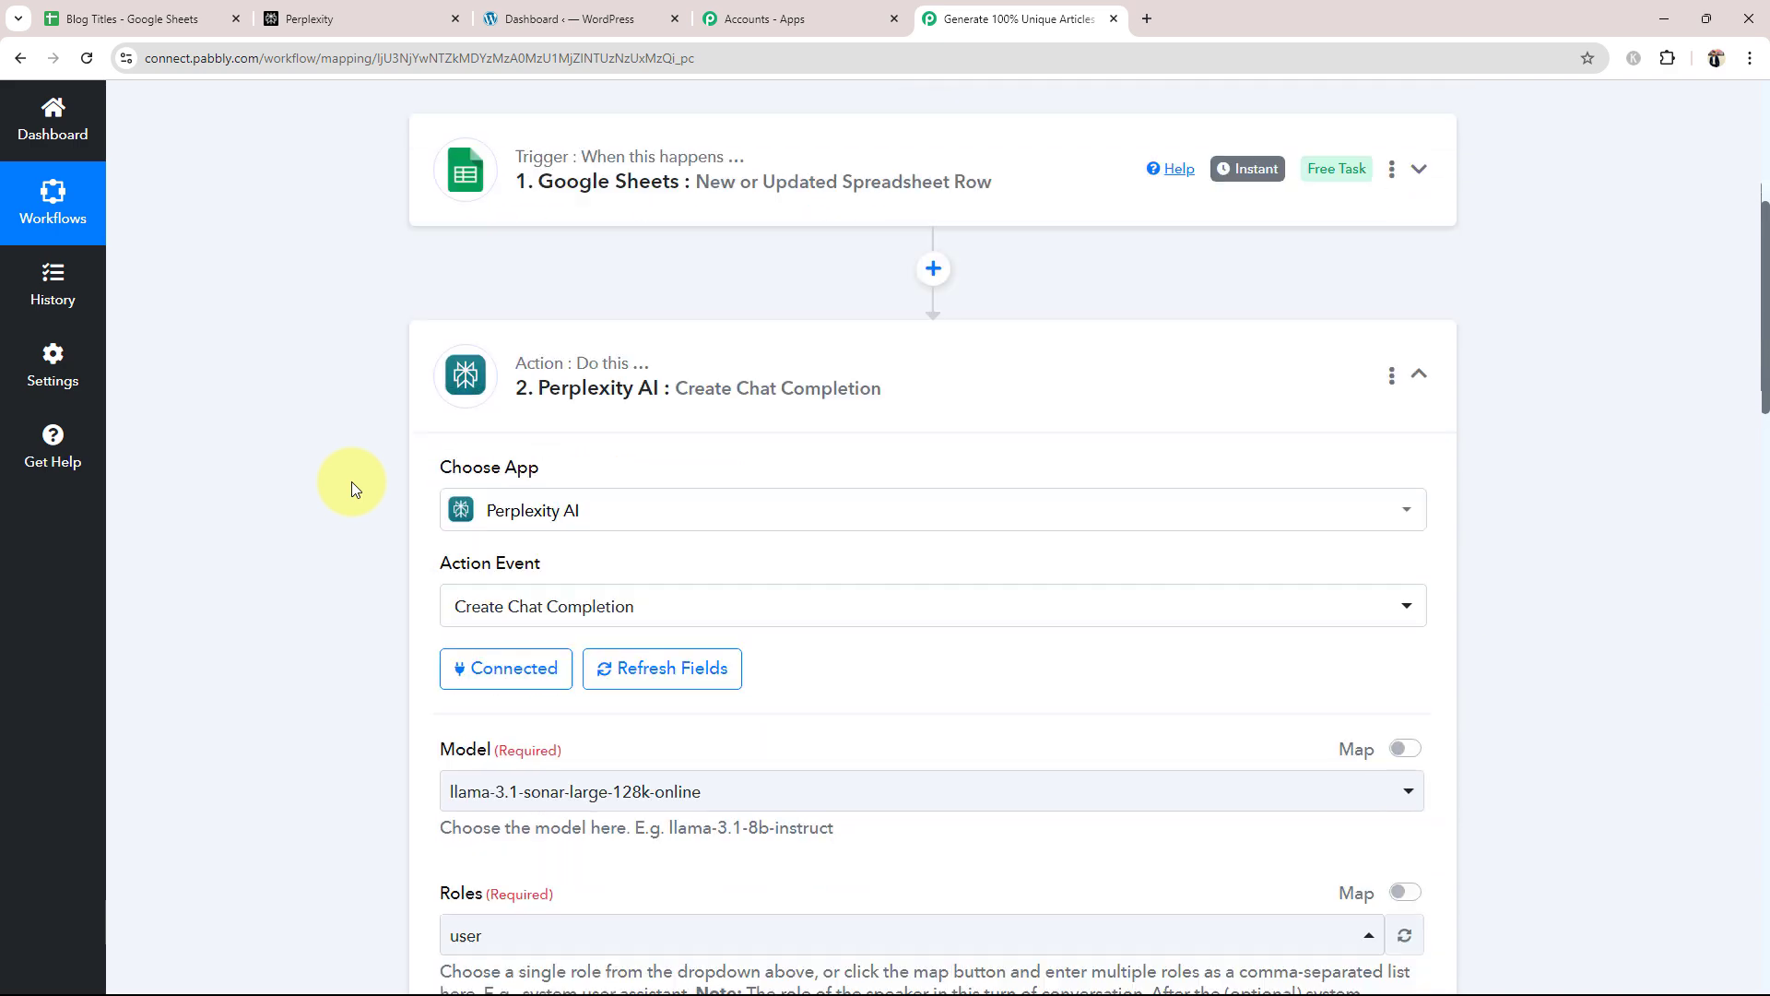
{"action": "left_click", "coordinate": [672, 523]}
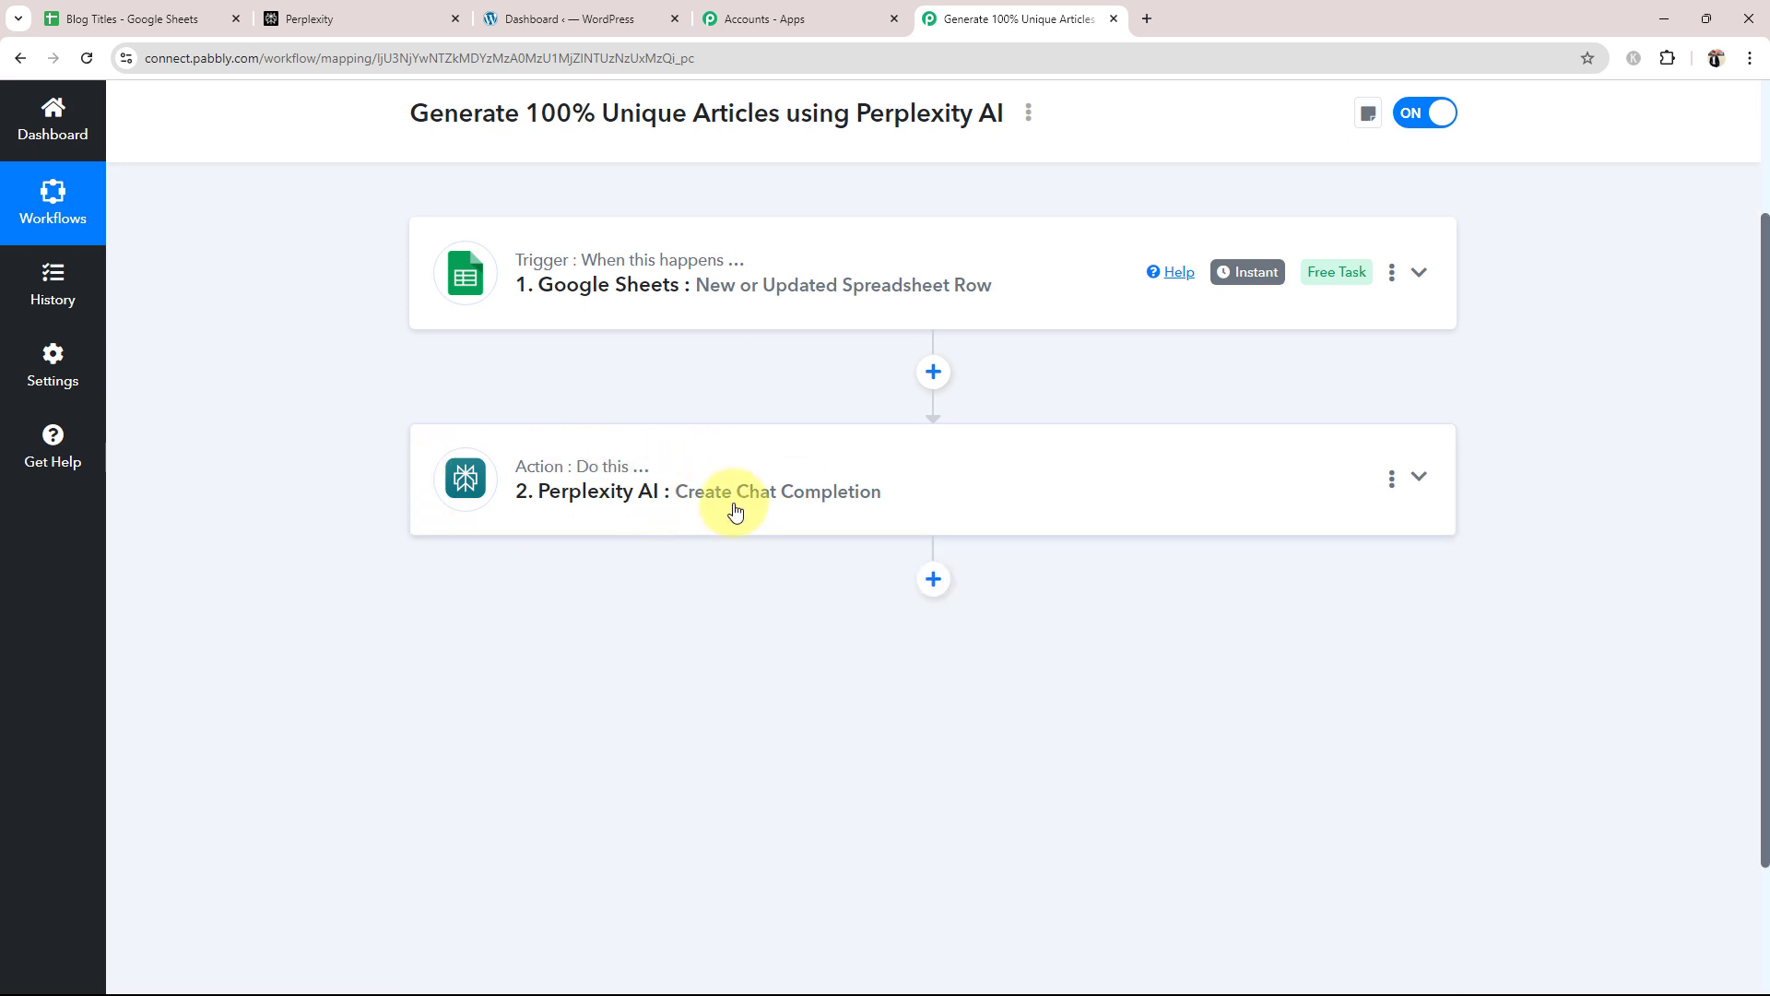
{"action": "scroll", "coordinate": [733, 510], "scroll_direction": "up", "scroll_amount": 2}
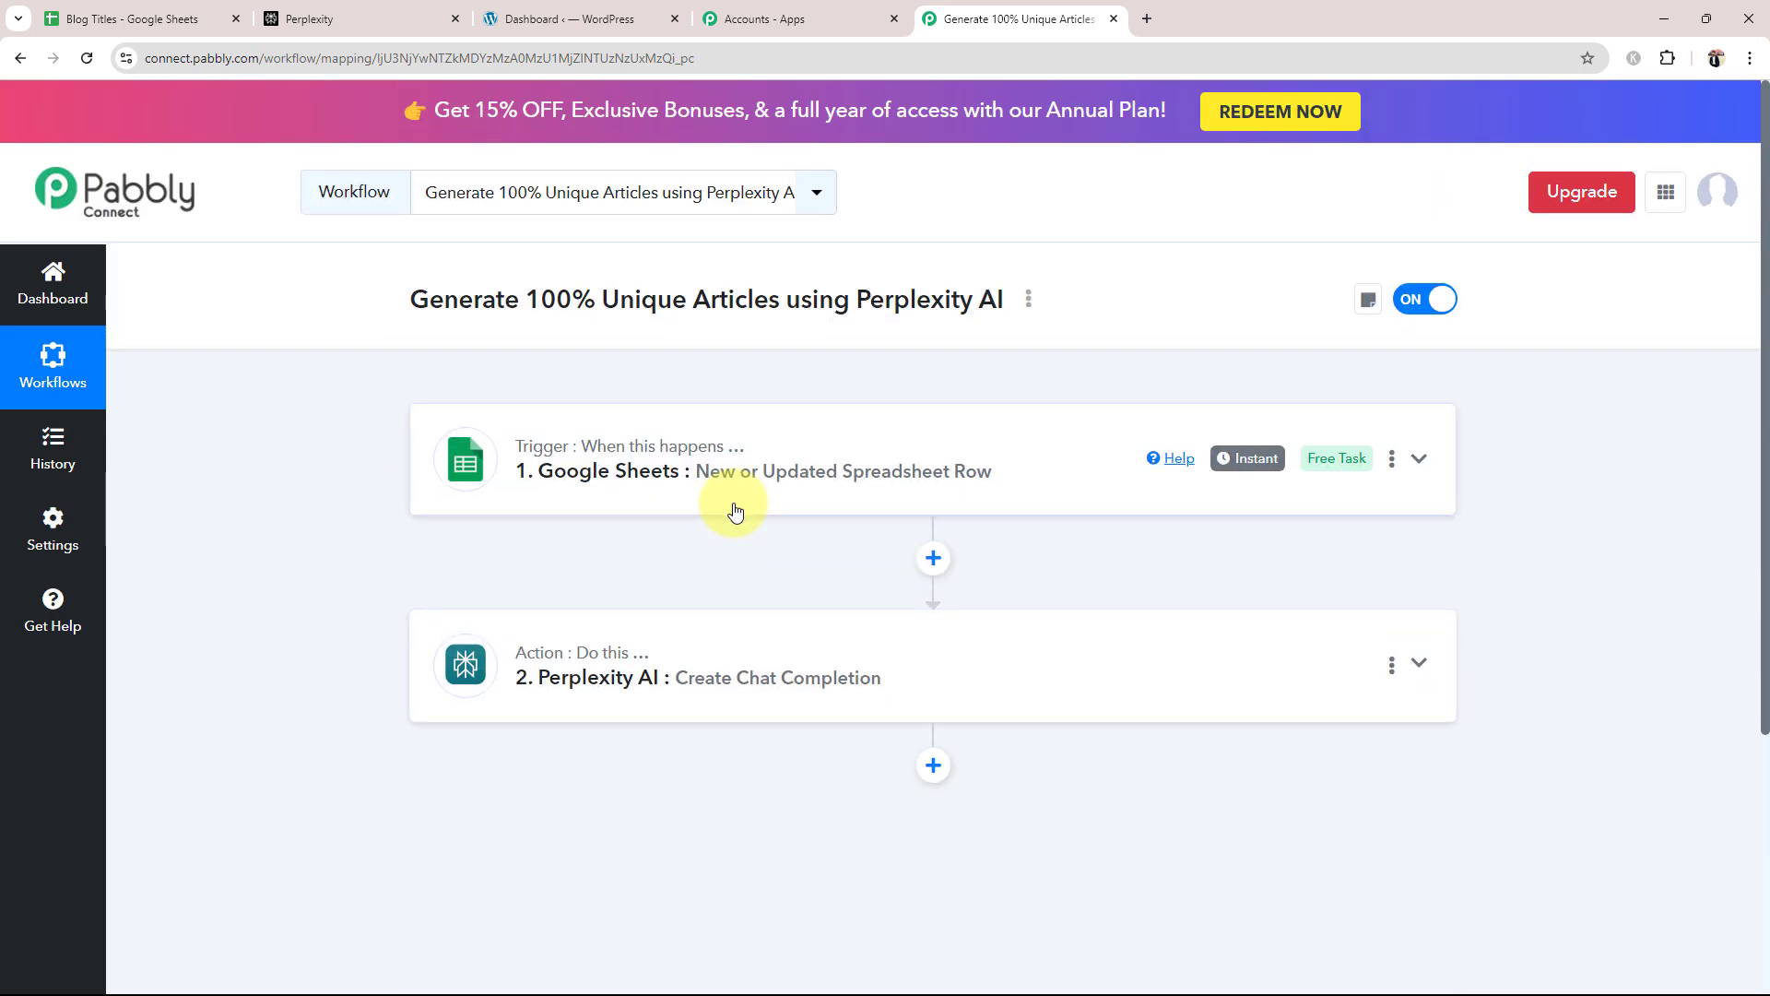
Step: Add a WordPress action after the Perplexity AI step with Create a Post as its action event
{"action": "left_click", "coordinate": [933, 766]}
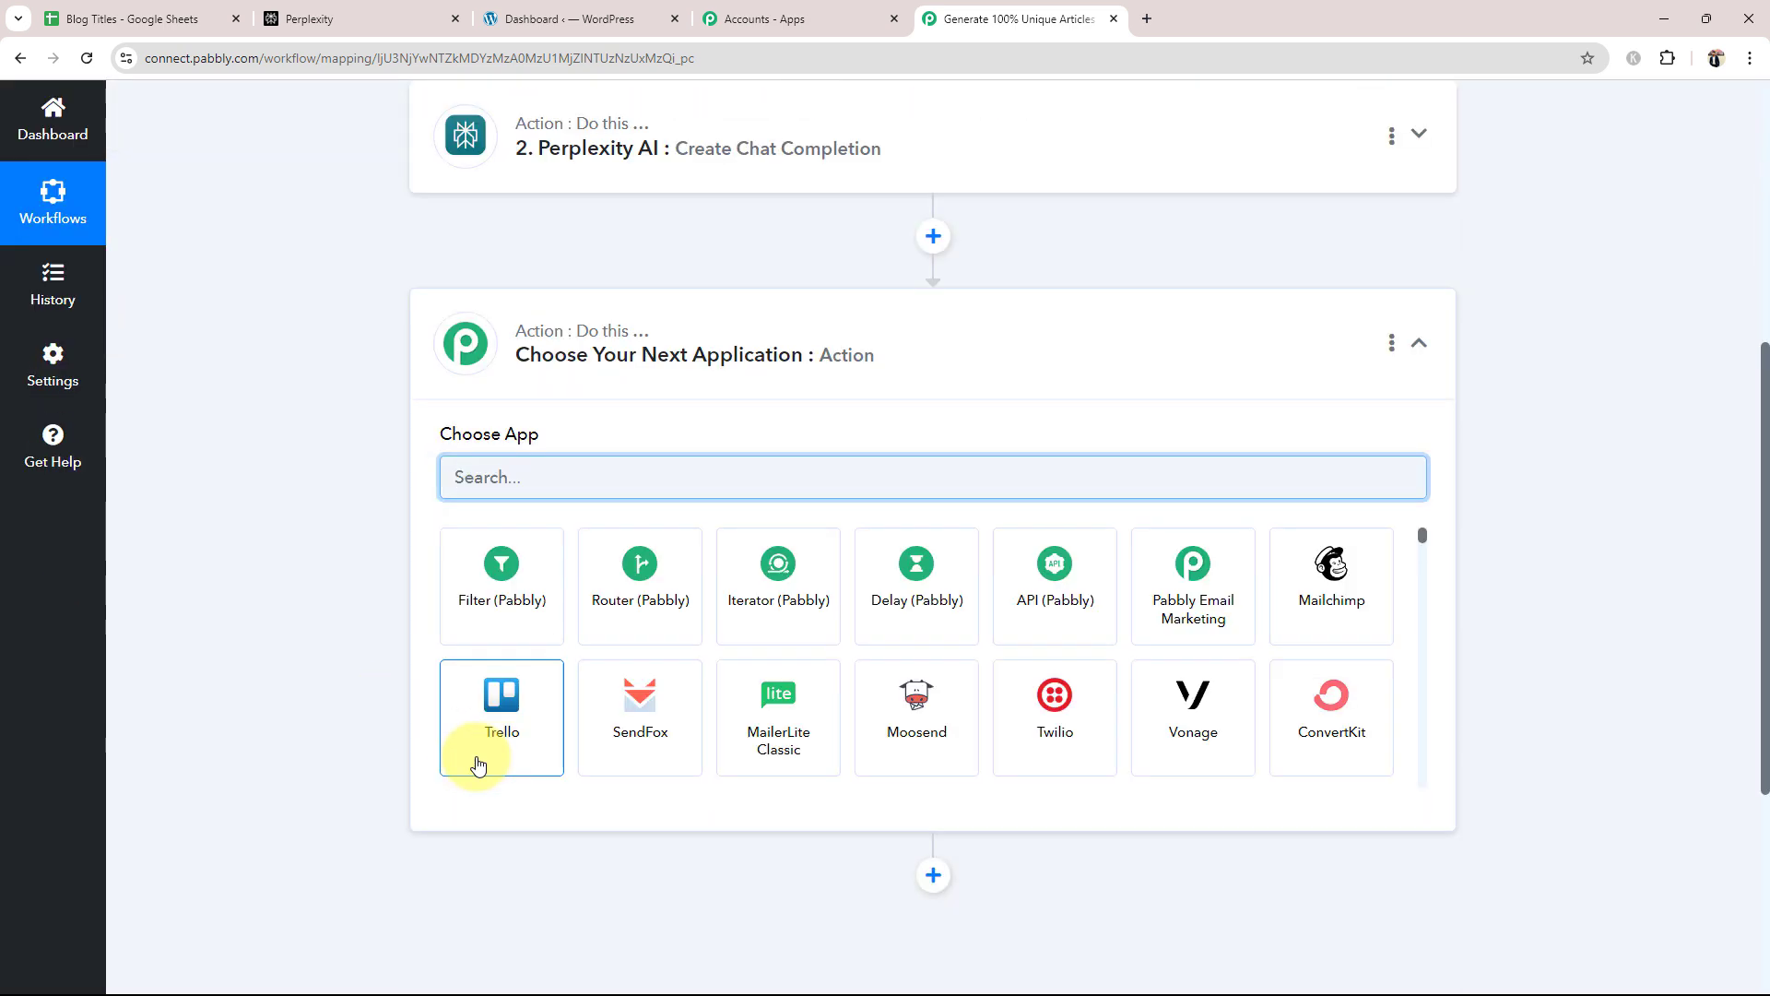
{"action": "type", "text": "W"}
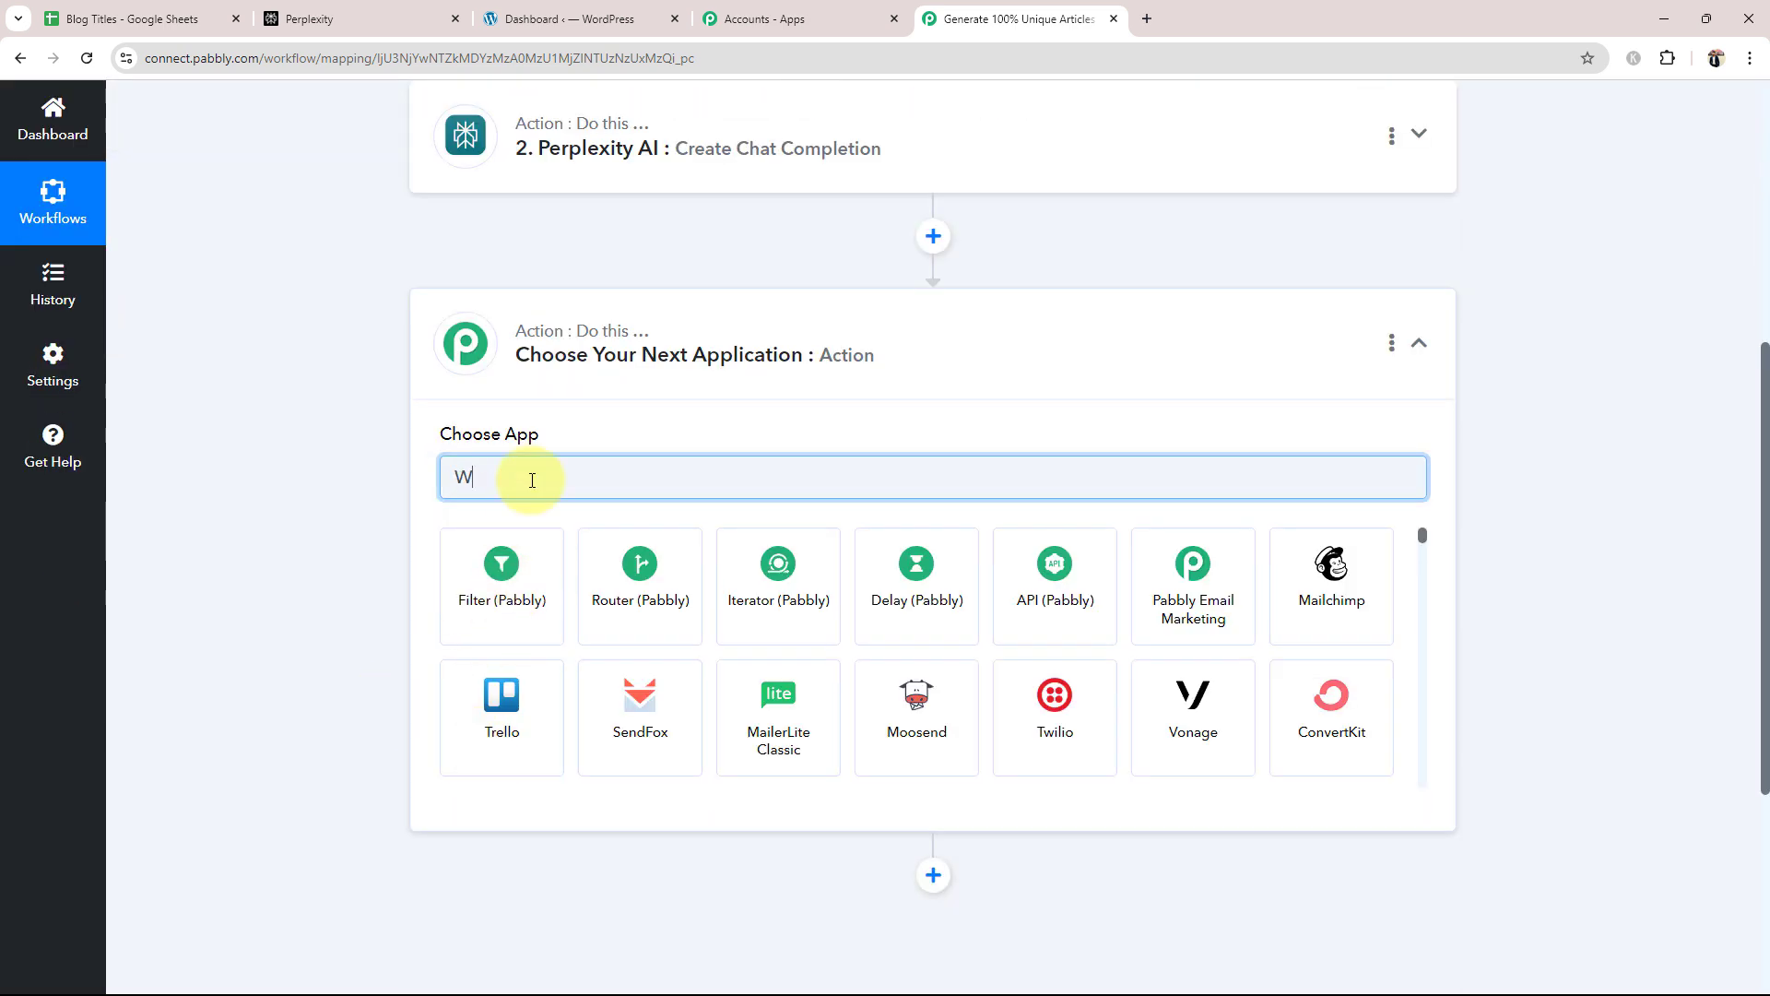
{"action": "type", "text": "l"}
{"action": "key", "text": "BackSpace"}
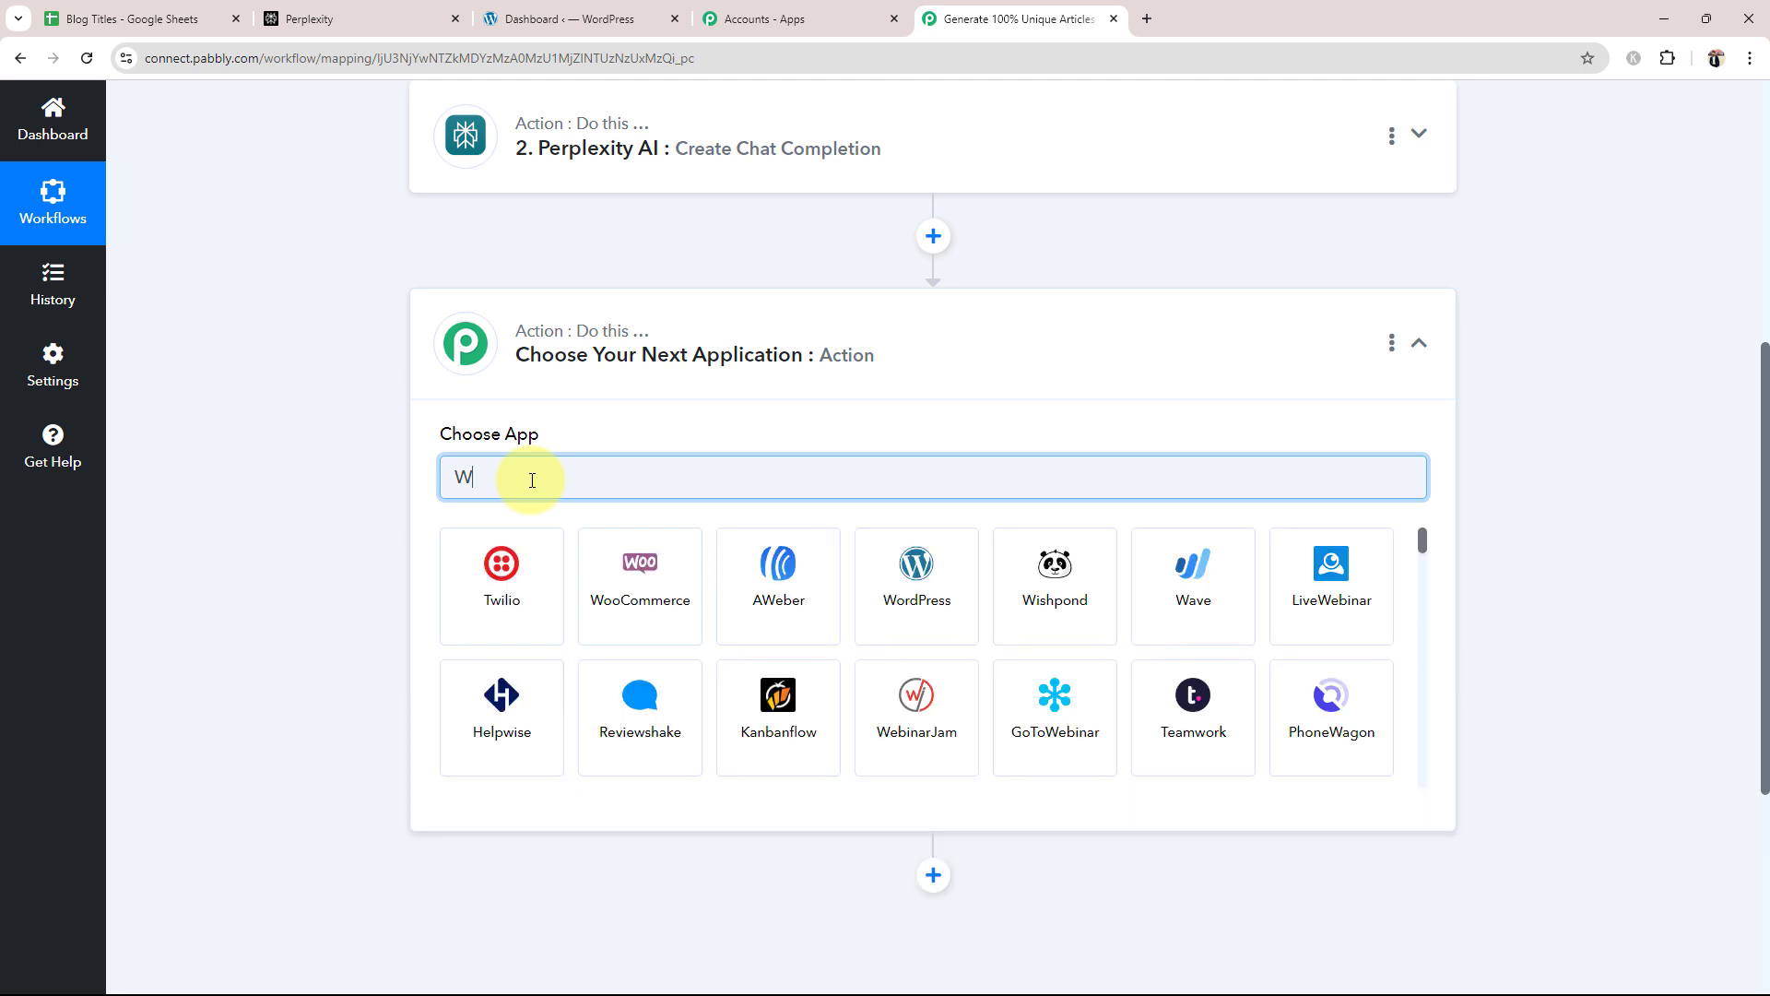
{"action": "type", "text": "ord"}
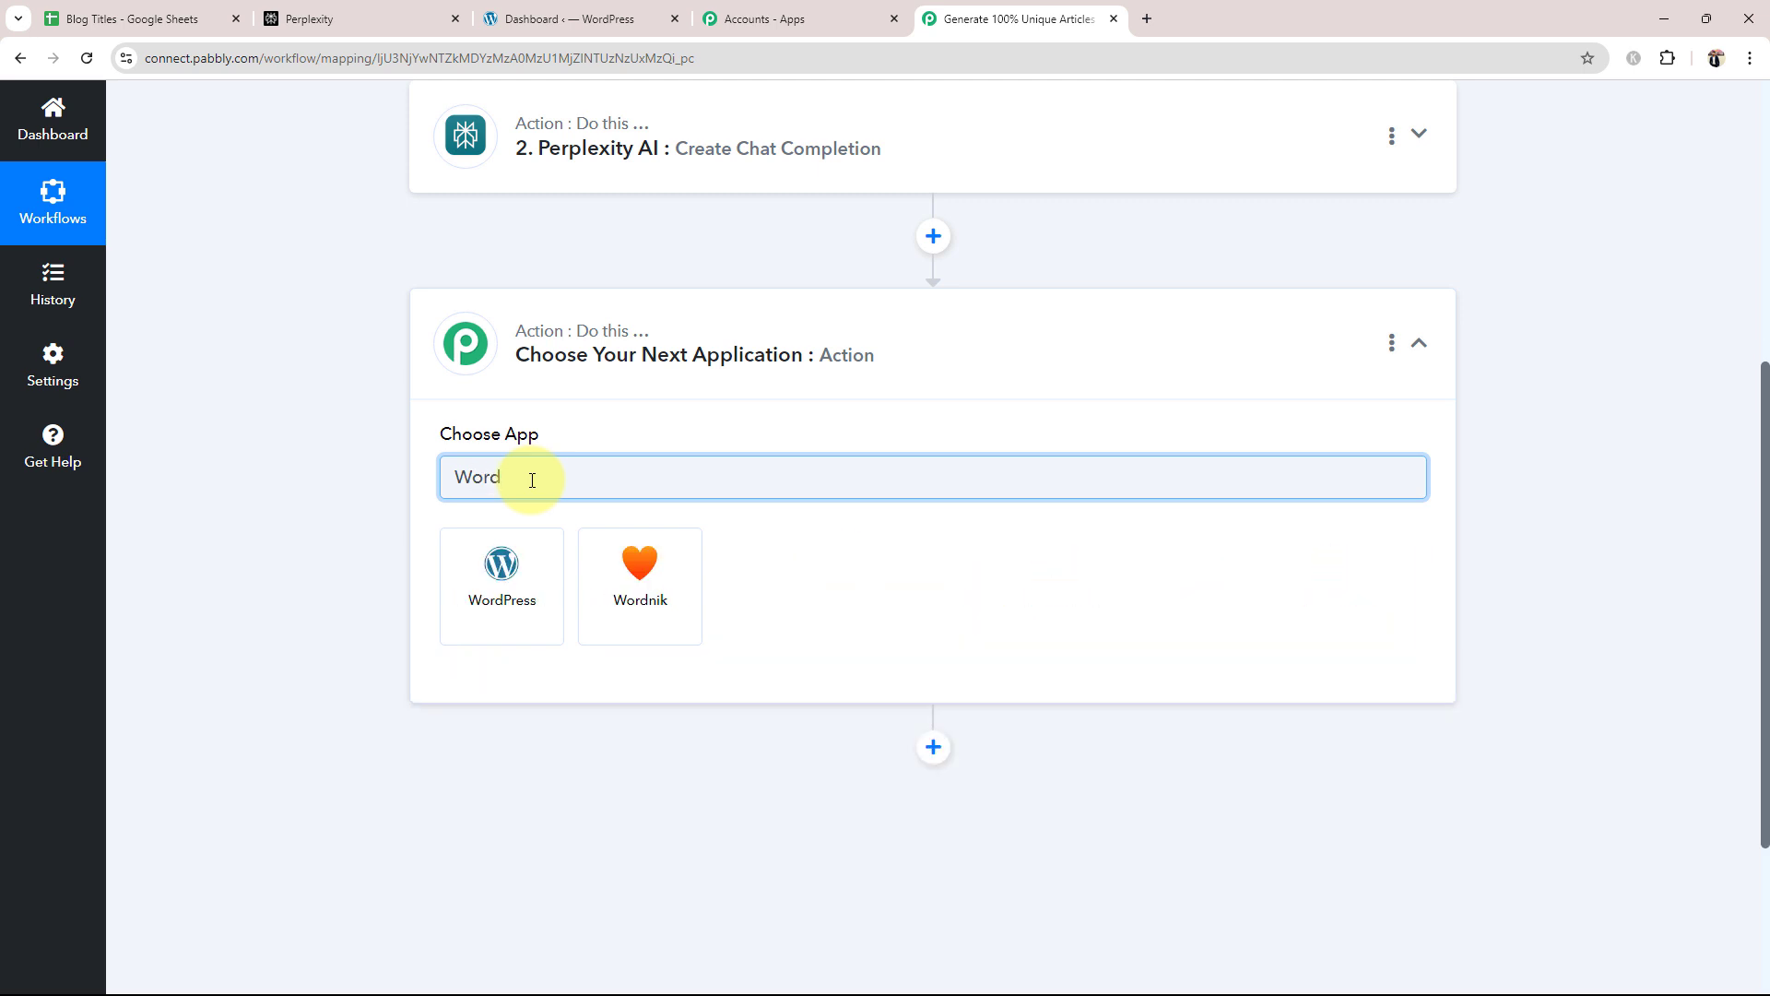
{"action": "left_click", "coordinate": [503, 572]}
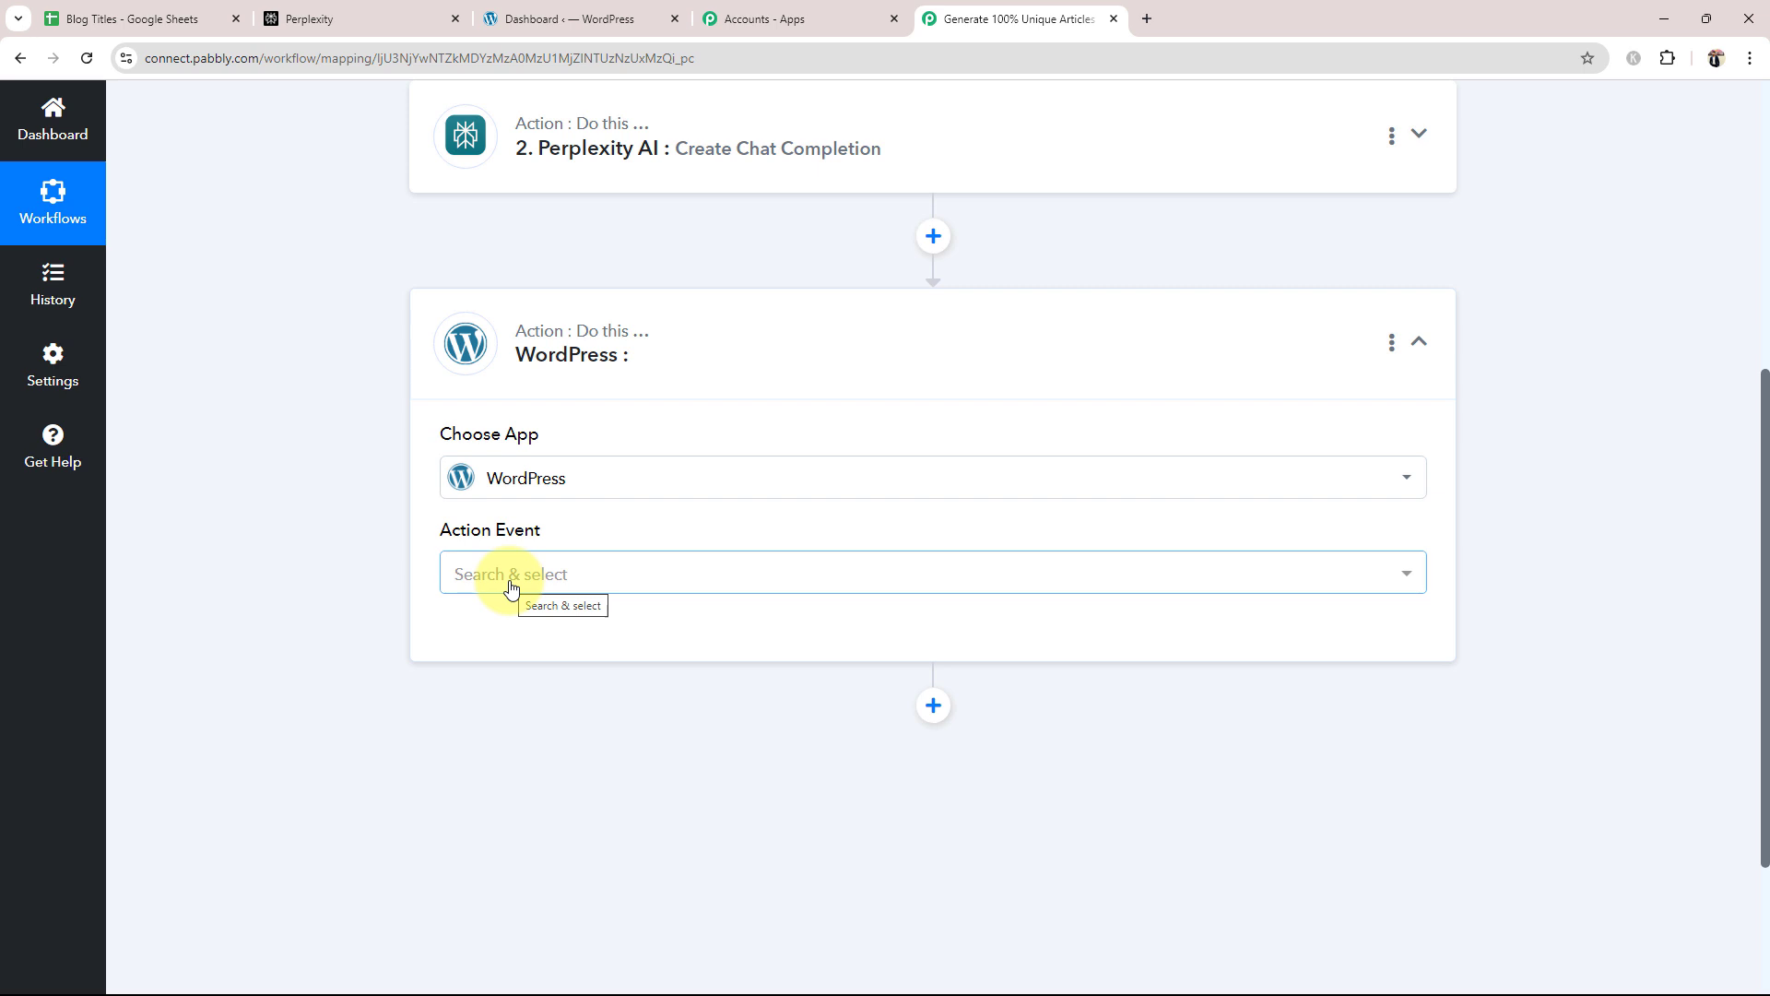
{"action": "left_click", "coordinate": [493, 593]}
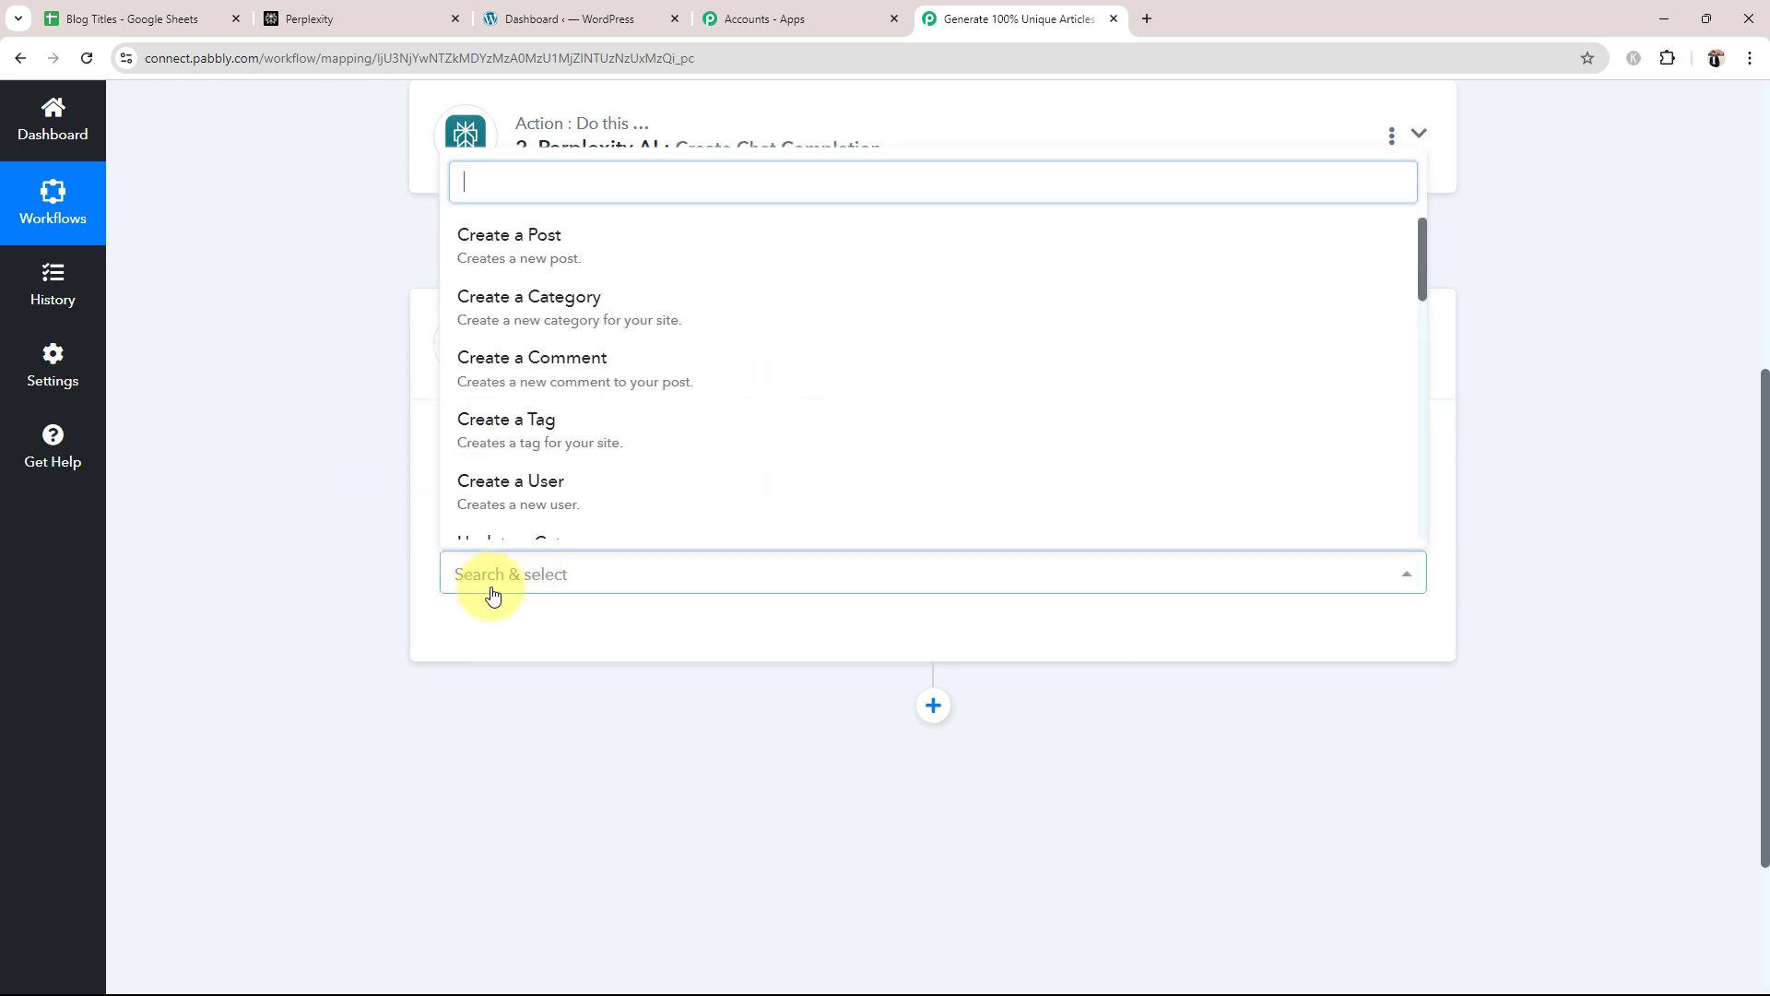
{"action": "left_click", "coordinate": [482, 237]}
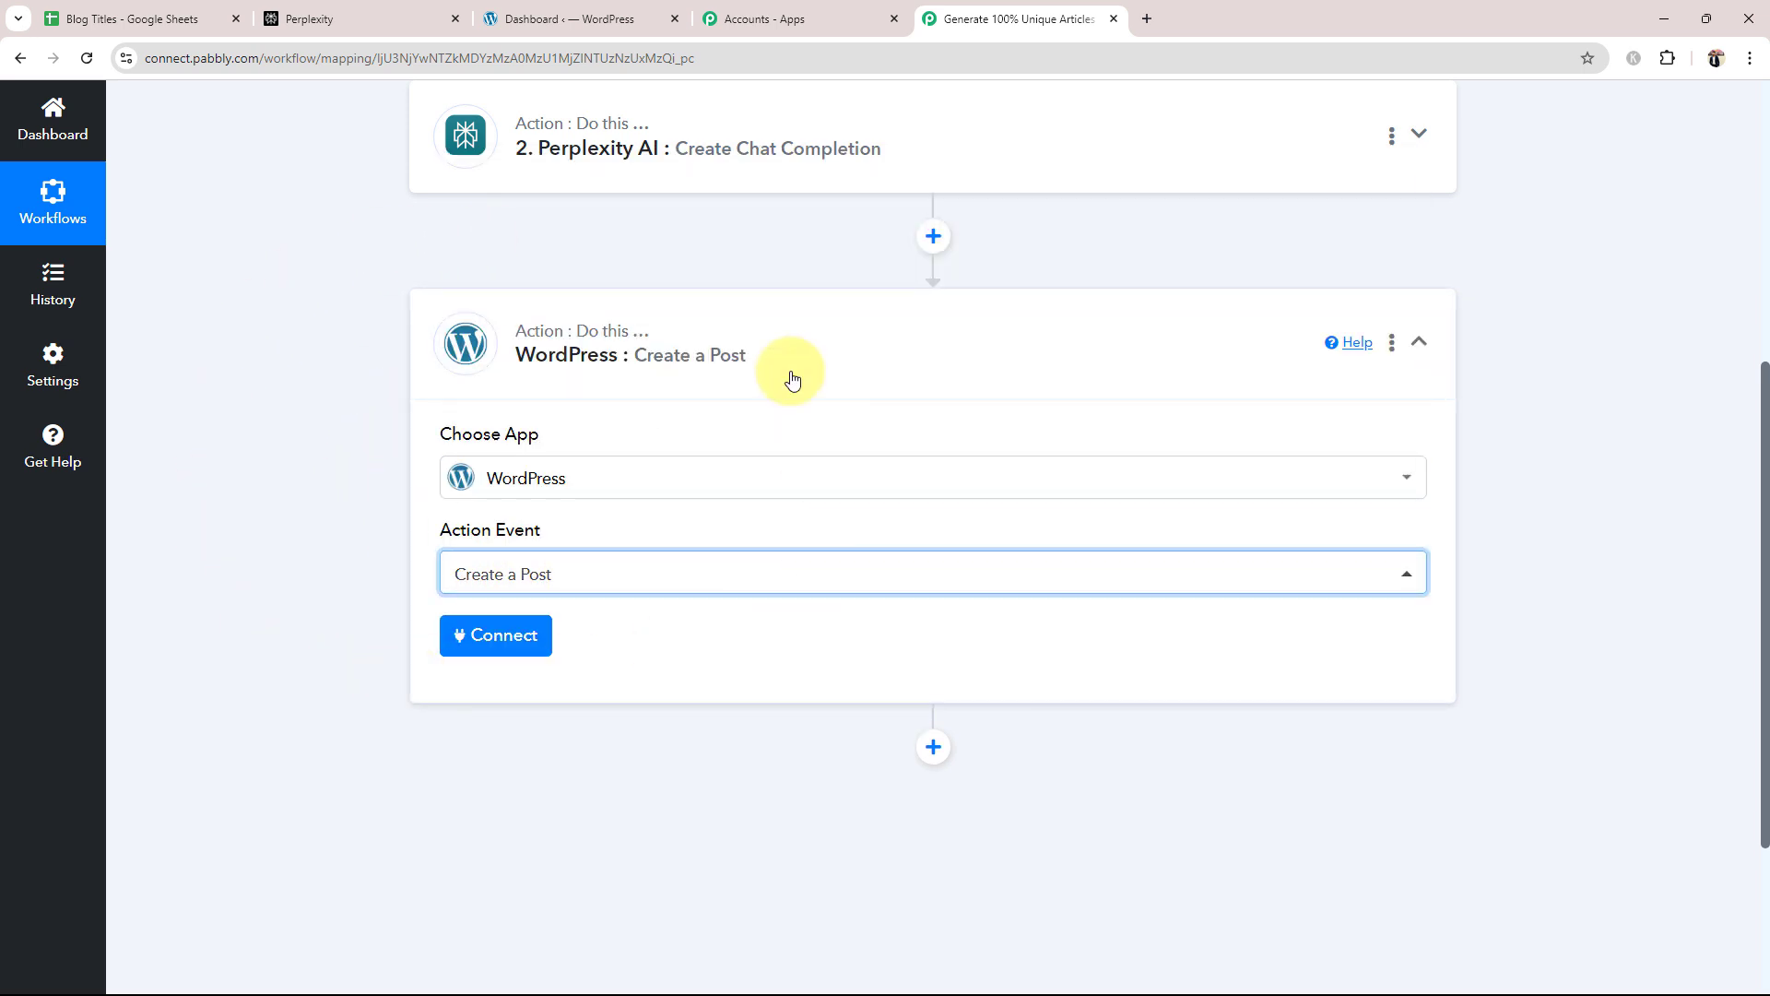
Step: Open the WordPress account connection and review the fields required for adding a new connection, including the Base URL
{"action": "left_click", "coordinate": [456, 635]}
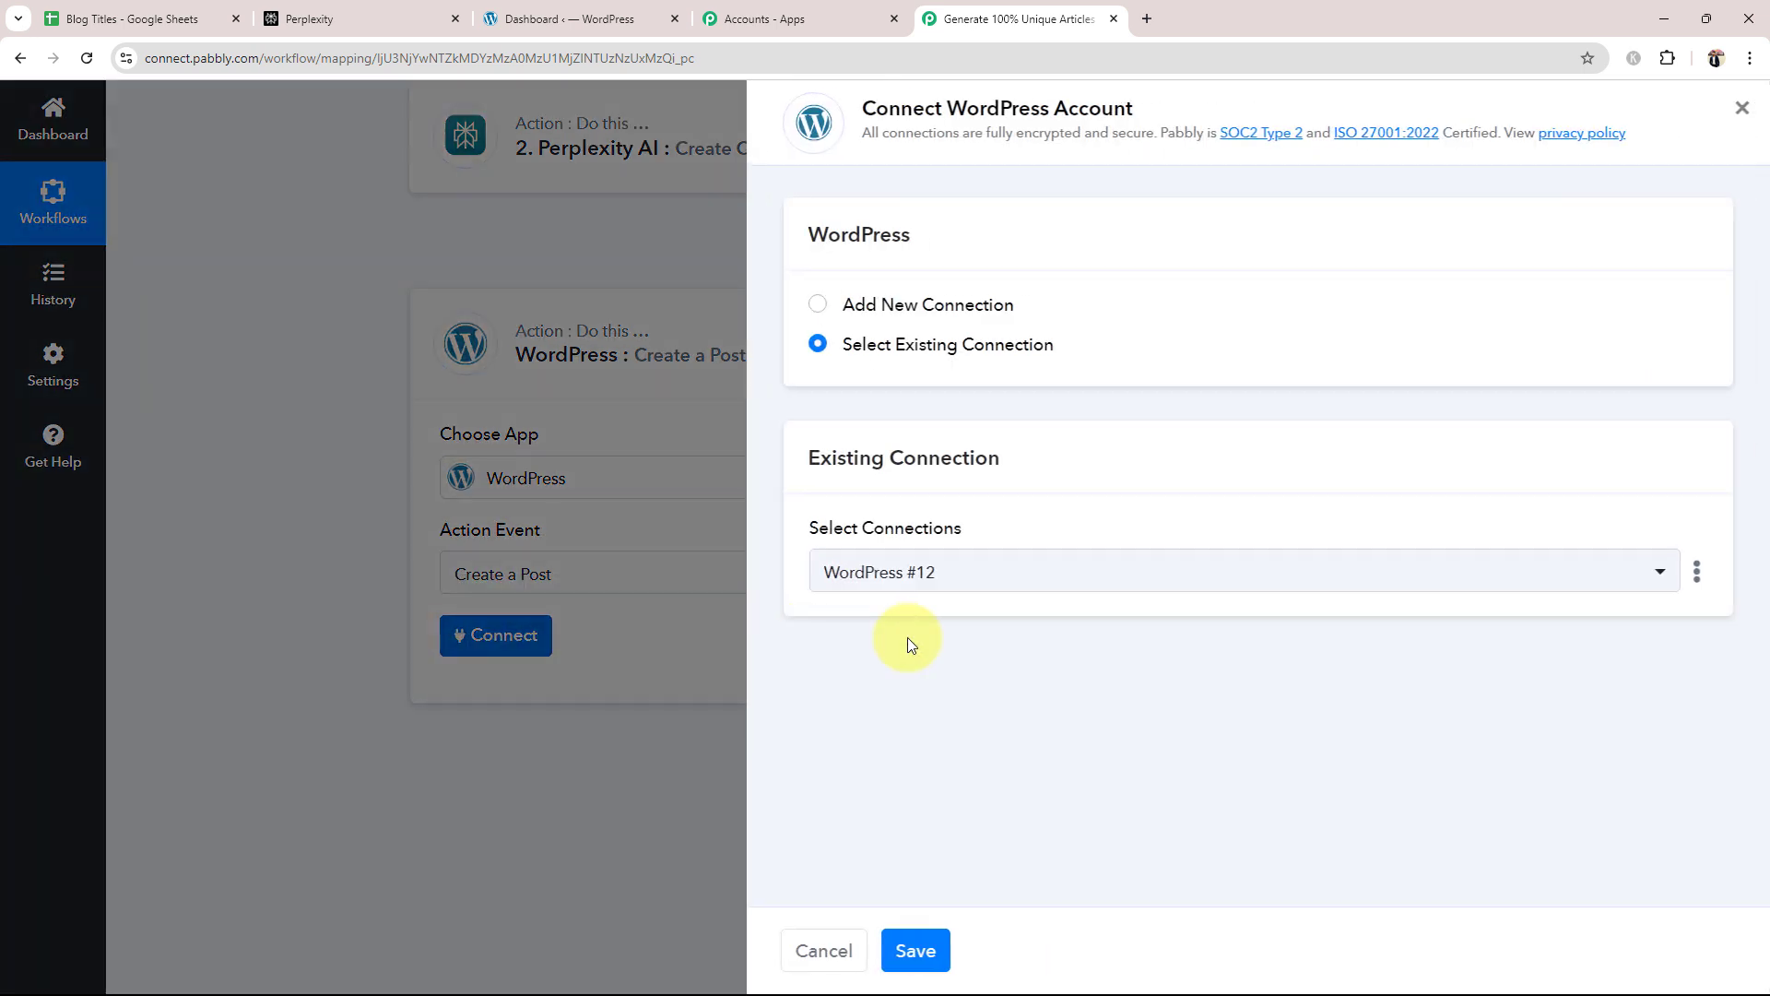
{"action": "left_click", "coordinate": [818, 306]}
{"action": "scroll", "coordinate": [855, 360], "scroll_direction": "down", "scroll_amount": 3}
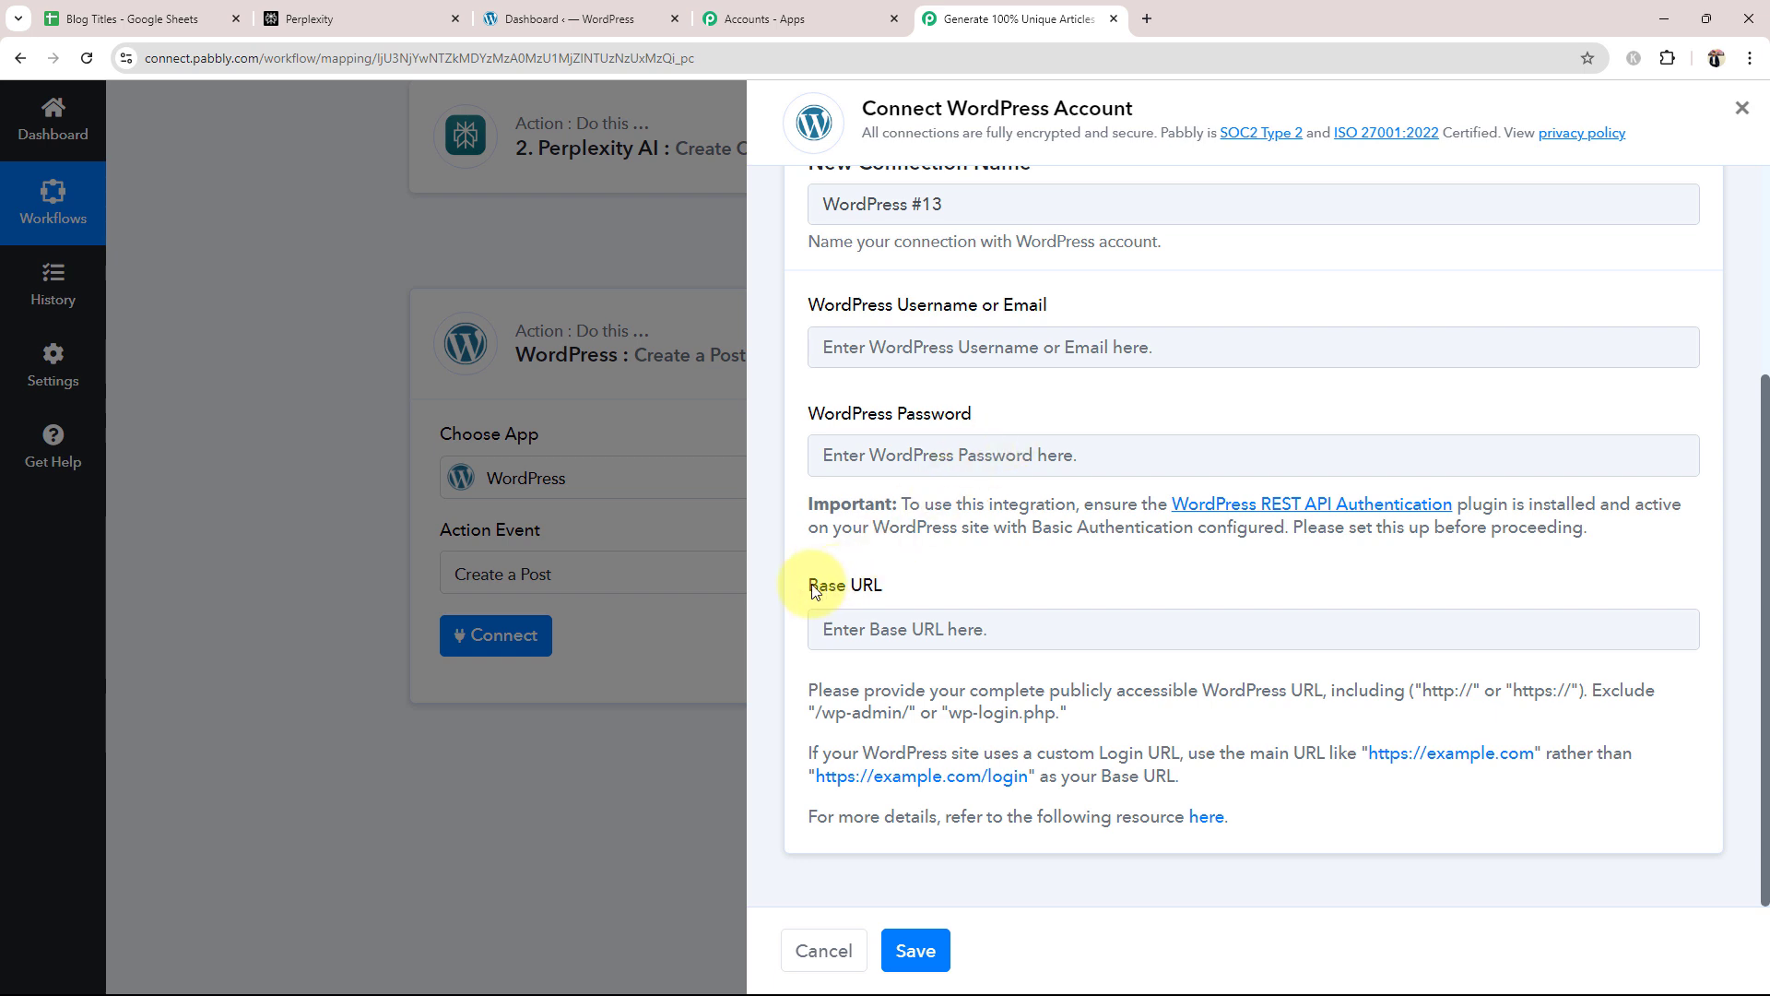
{"action": "left_click_drag", "start_coordinate": [808, 585], "coordinate": [950, 576]}
{"action": "left_click", "coordinate": [950, 576]}
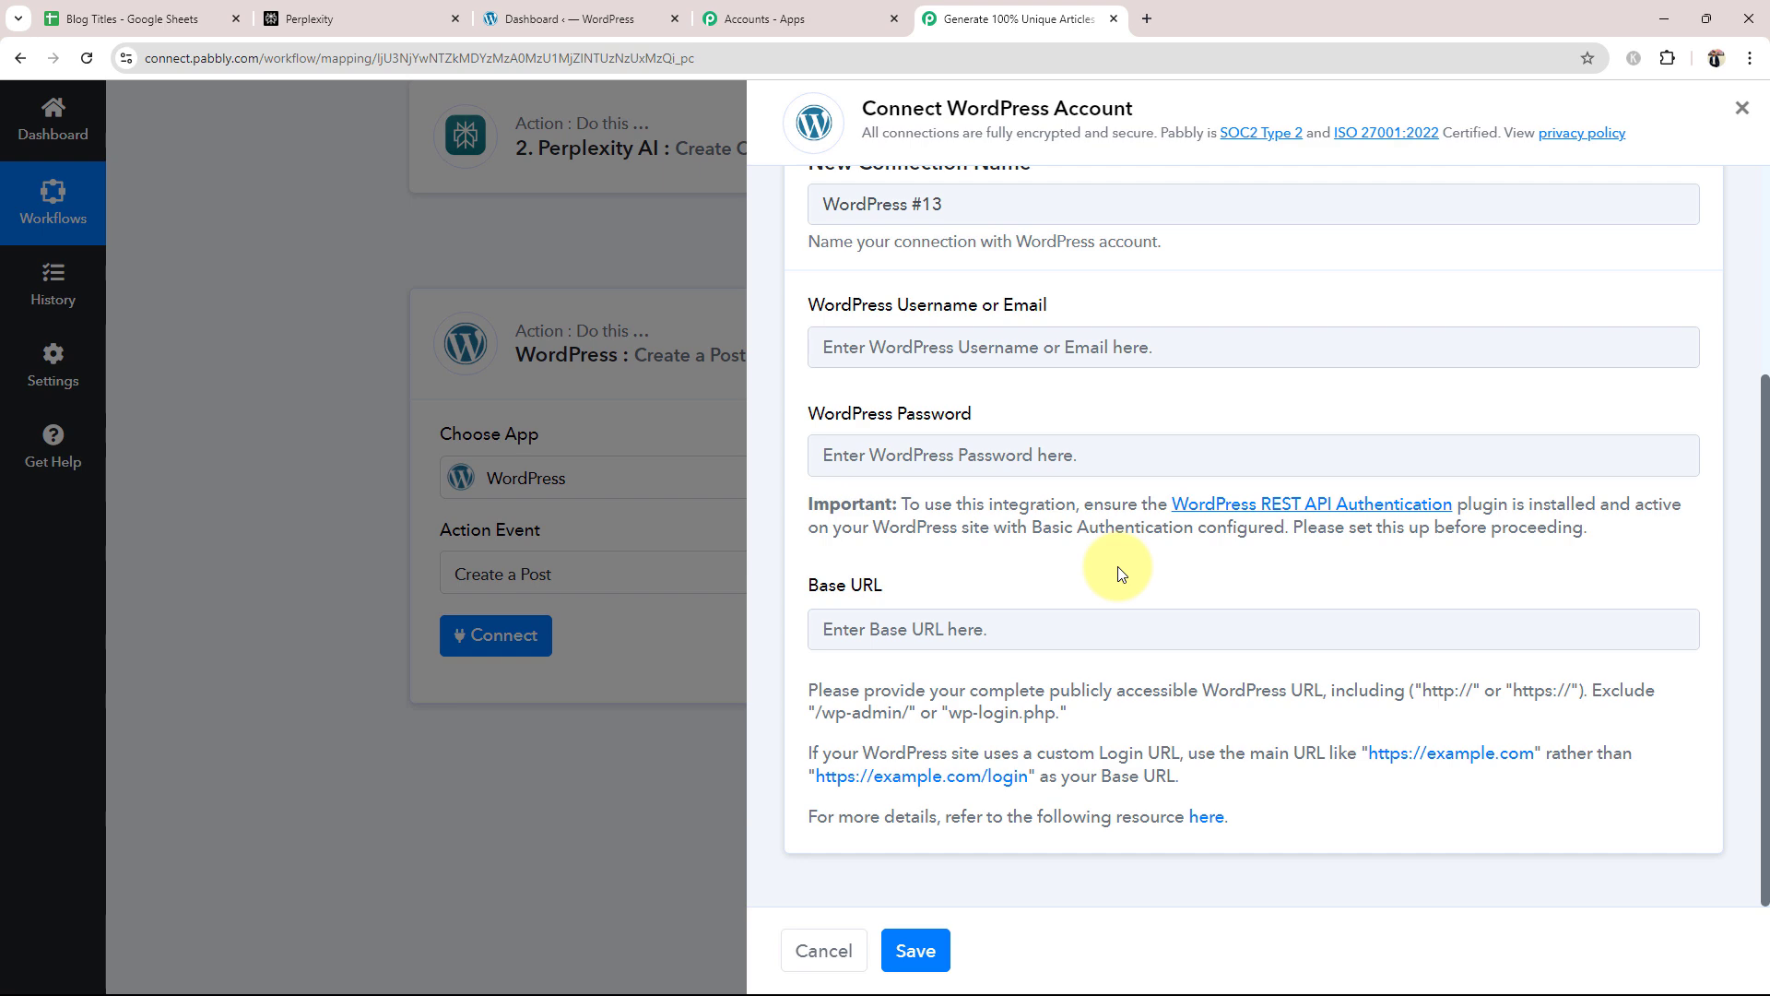
{"action": "left_click", "coordinate": [535, 17]}
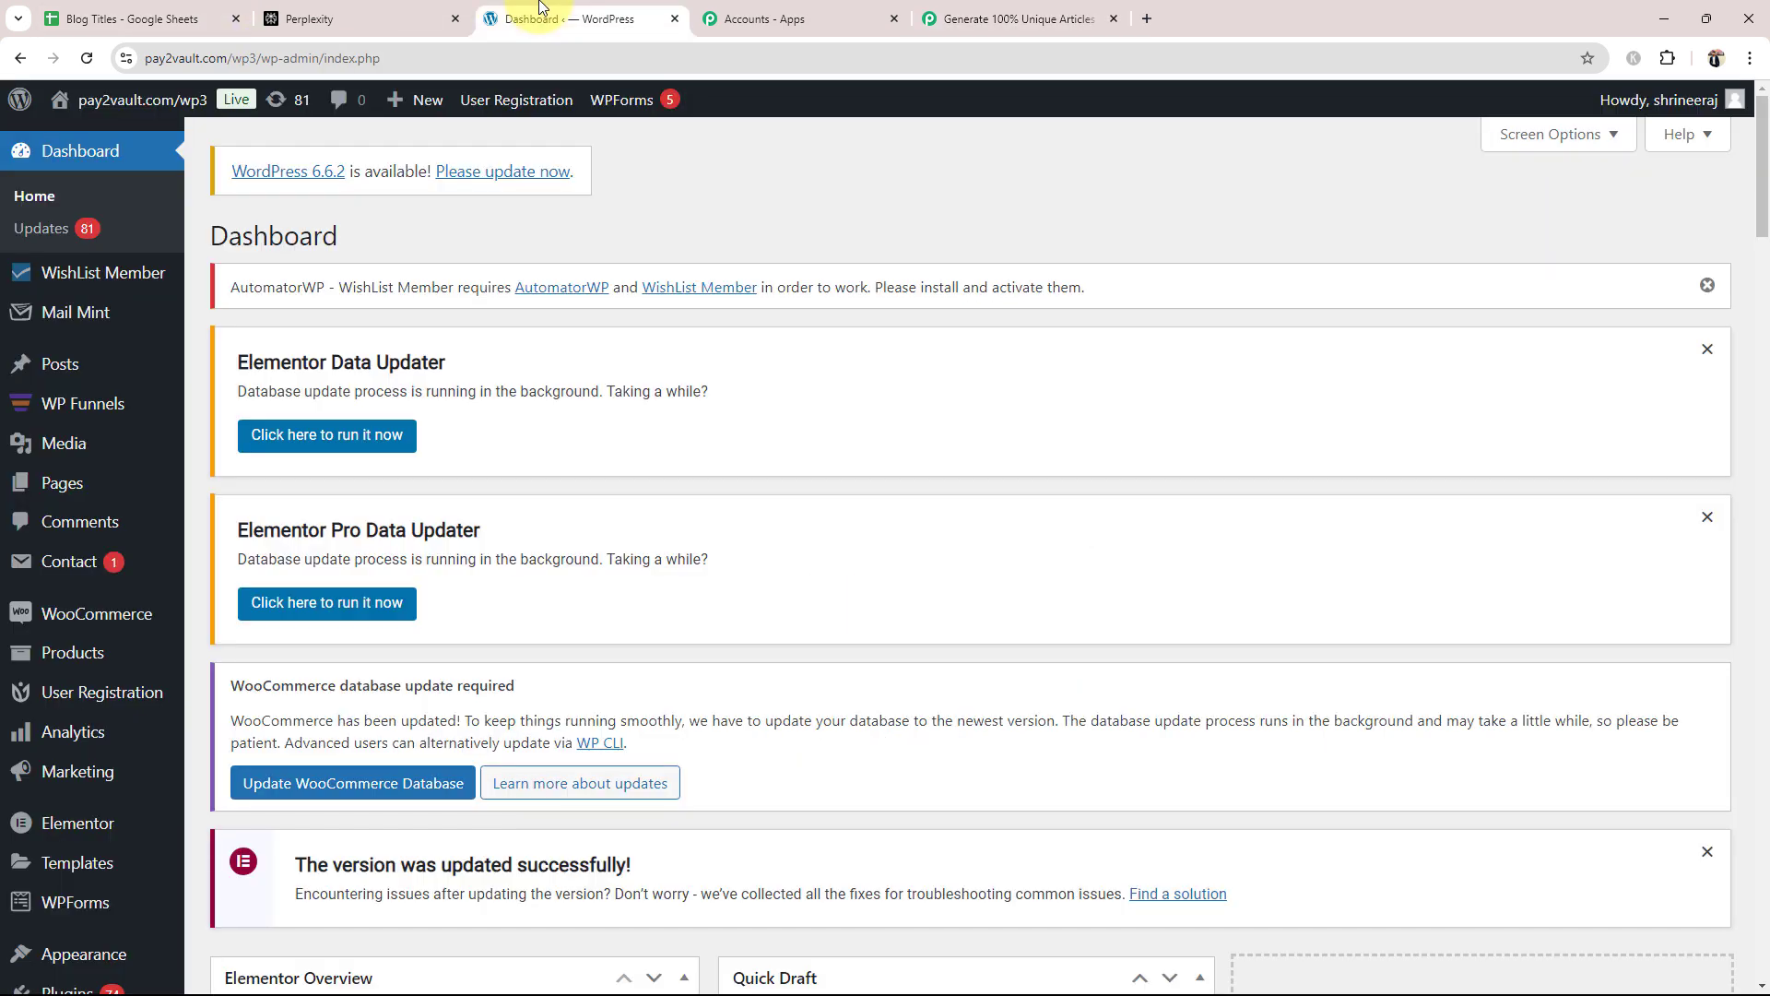
{"action": "left_click", "coordinate": [148, 57]}
{"action": "left_click", "coordinate": [147, 58]}
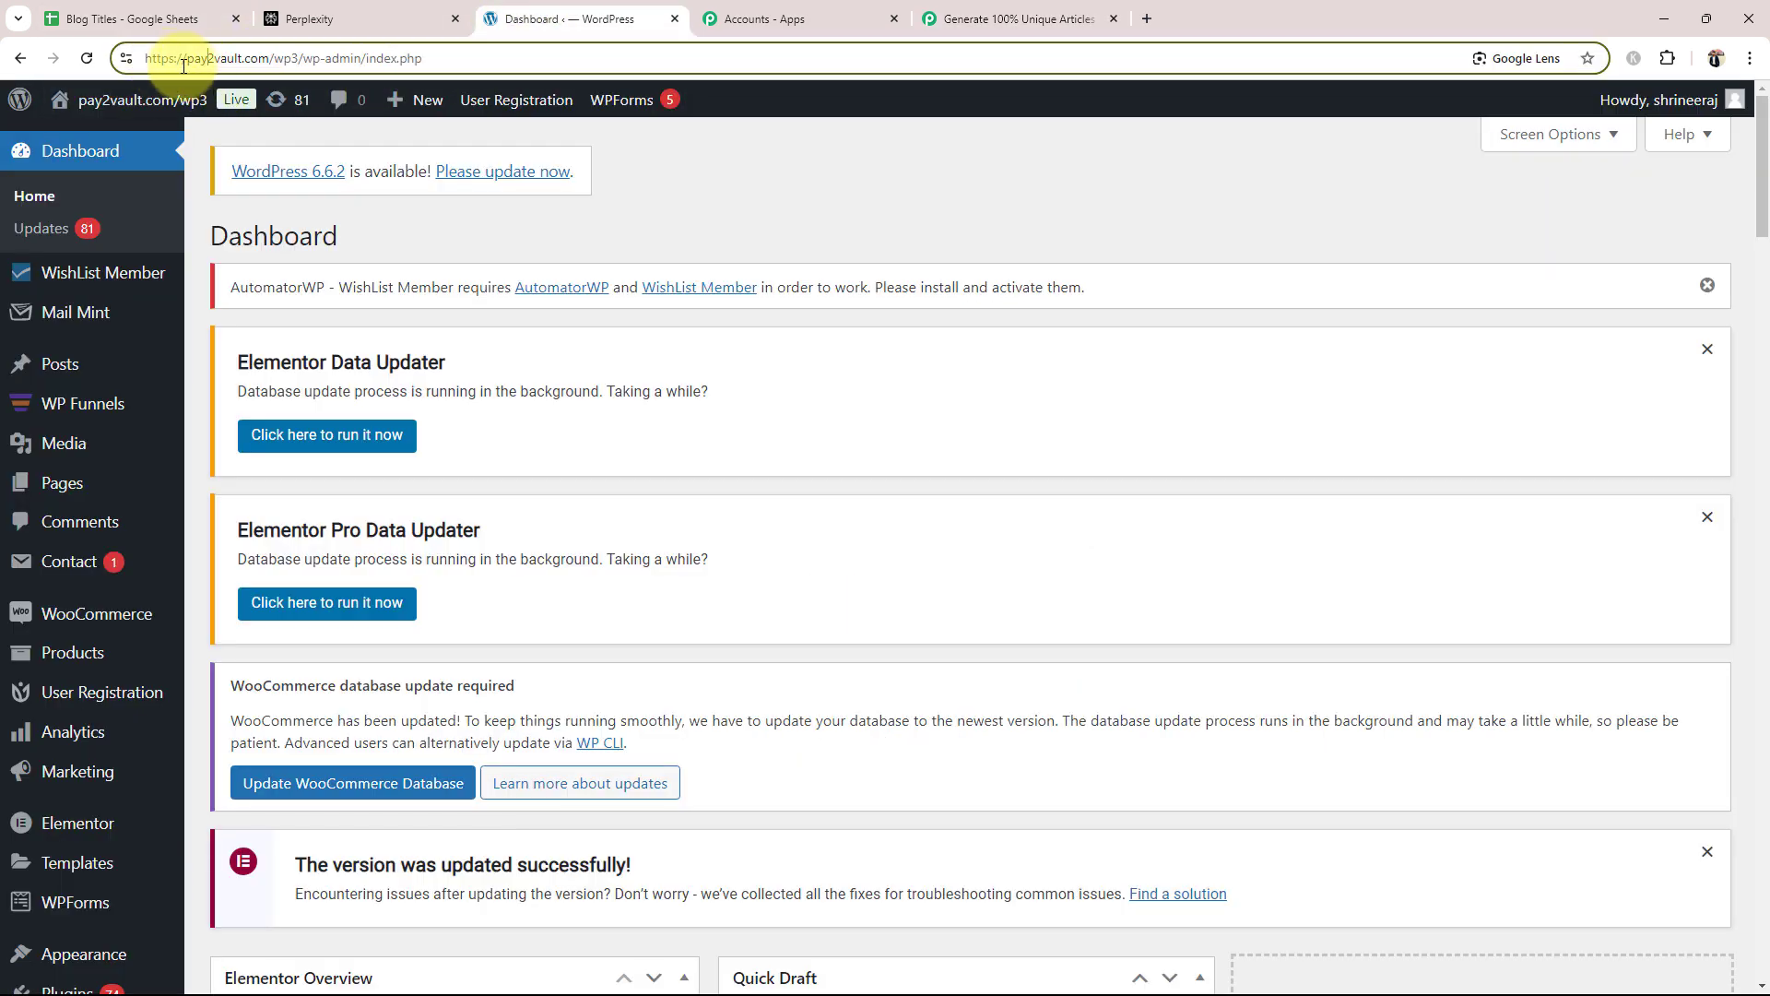
{"action": "left_click_drag", "start_coordinate": [152, 57], "coordinate": [296, 92]}
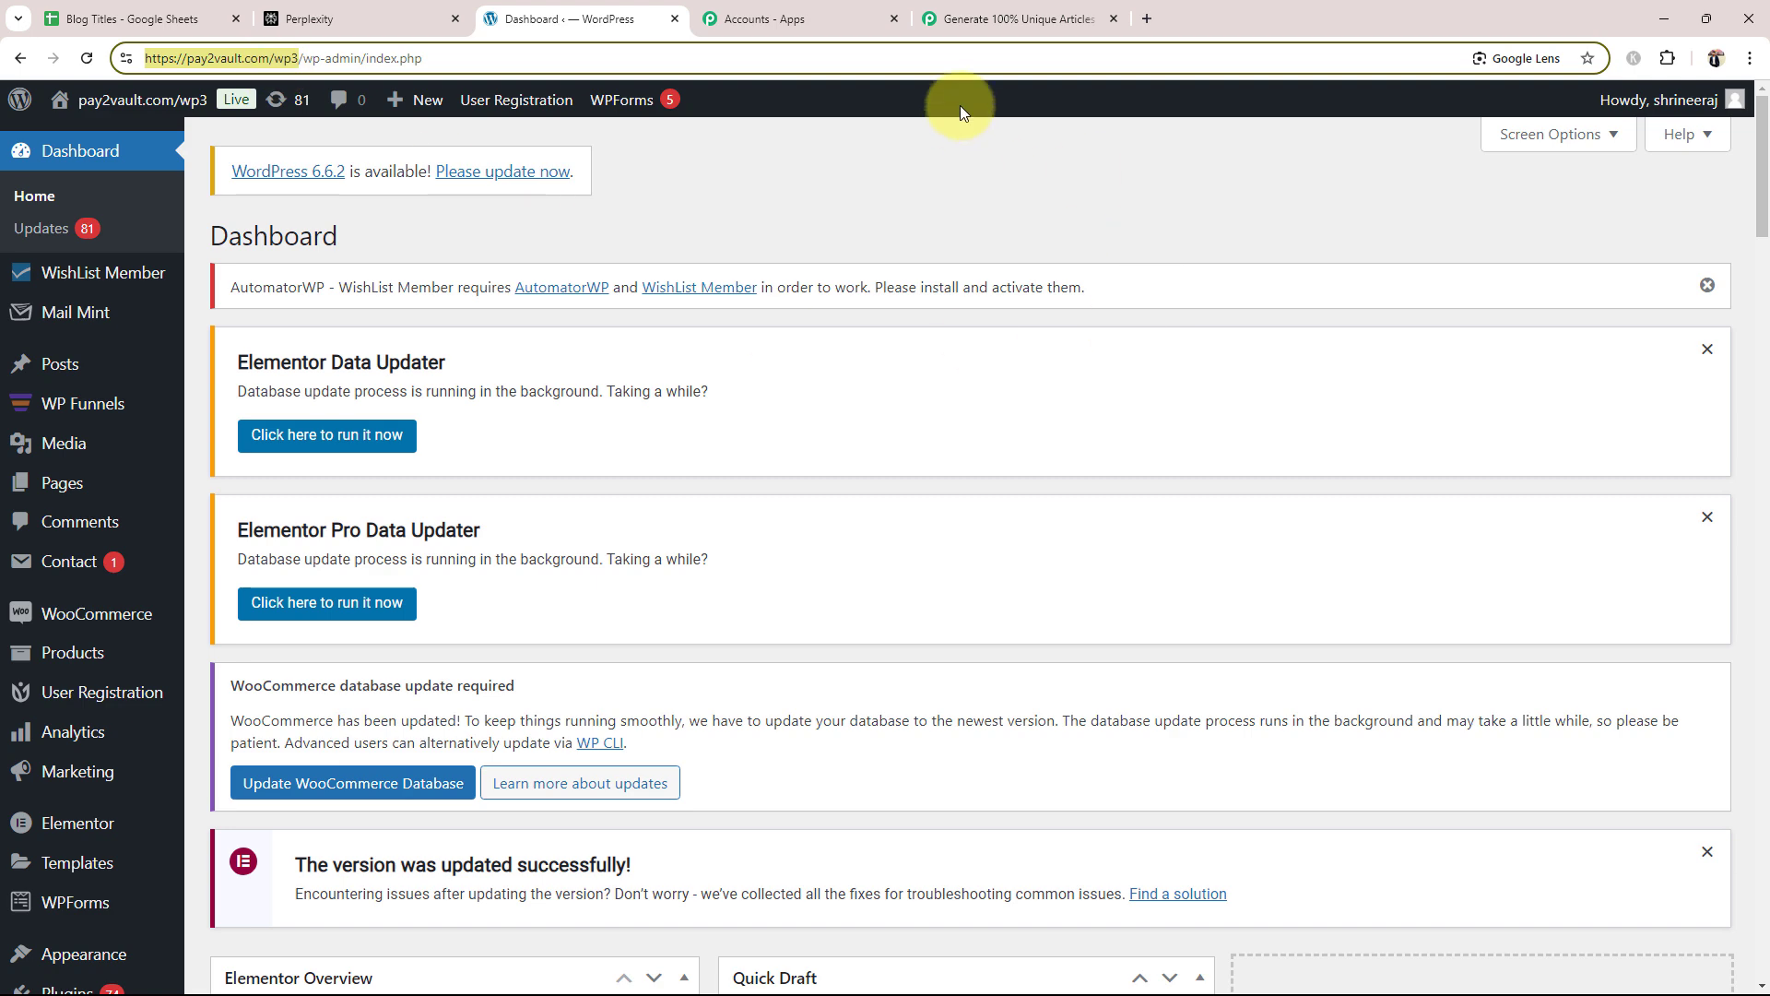
{"action": "left_click", "coordinate": [1009, 18]}
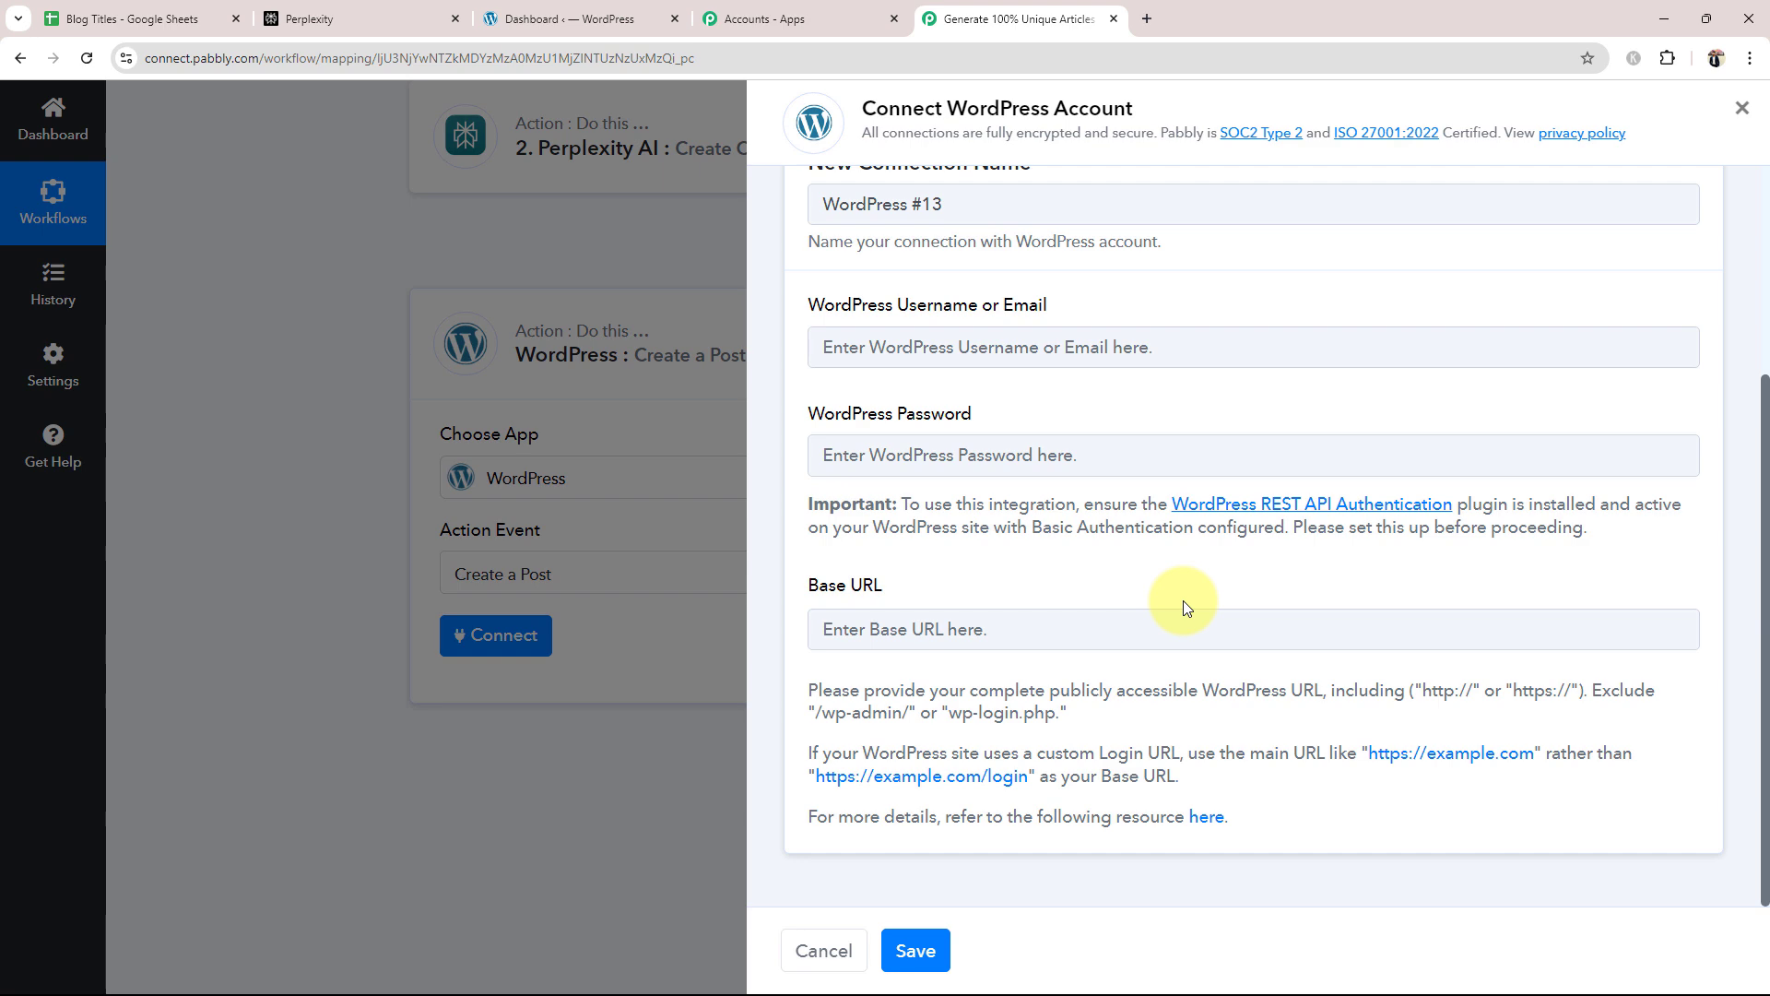
Step: Connect the Create a Post action through the existing connection WordPress #12
{"action": "scroll", "coordinate": [1161, 608], "scroll_direction": "up", "scroll_amount": 3}
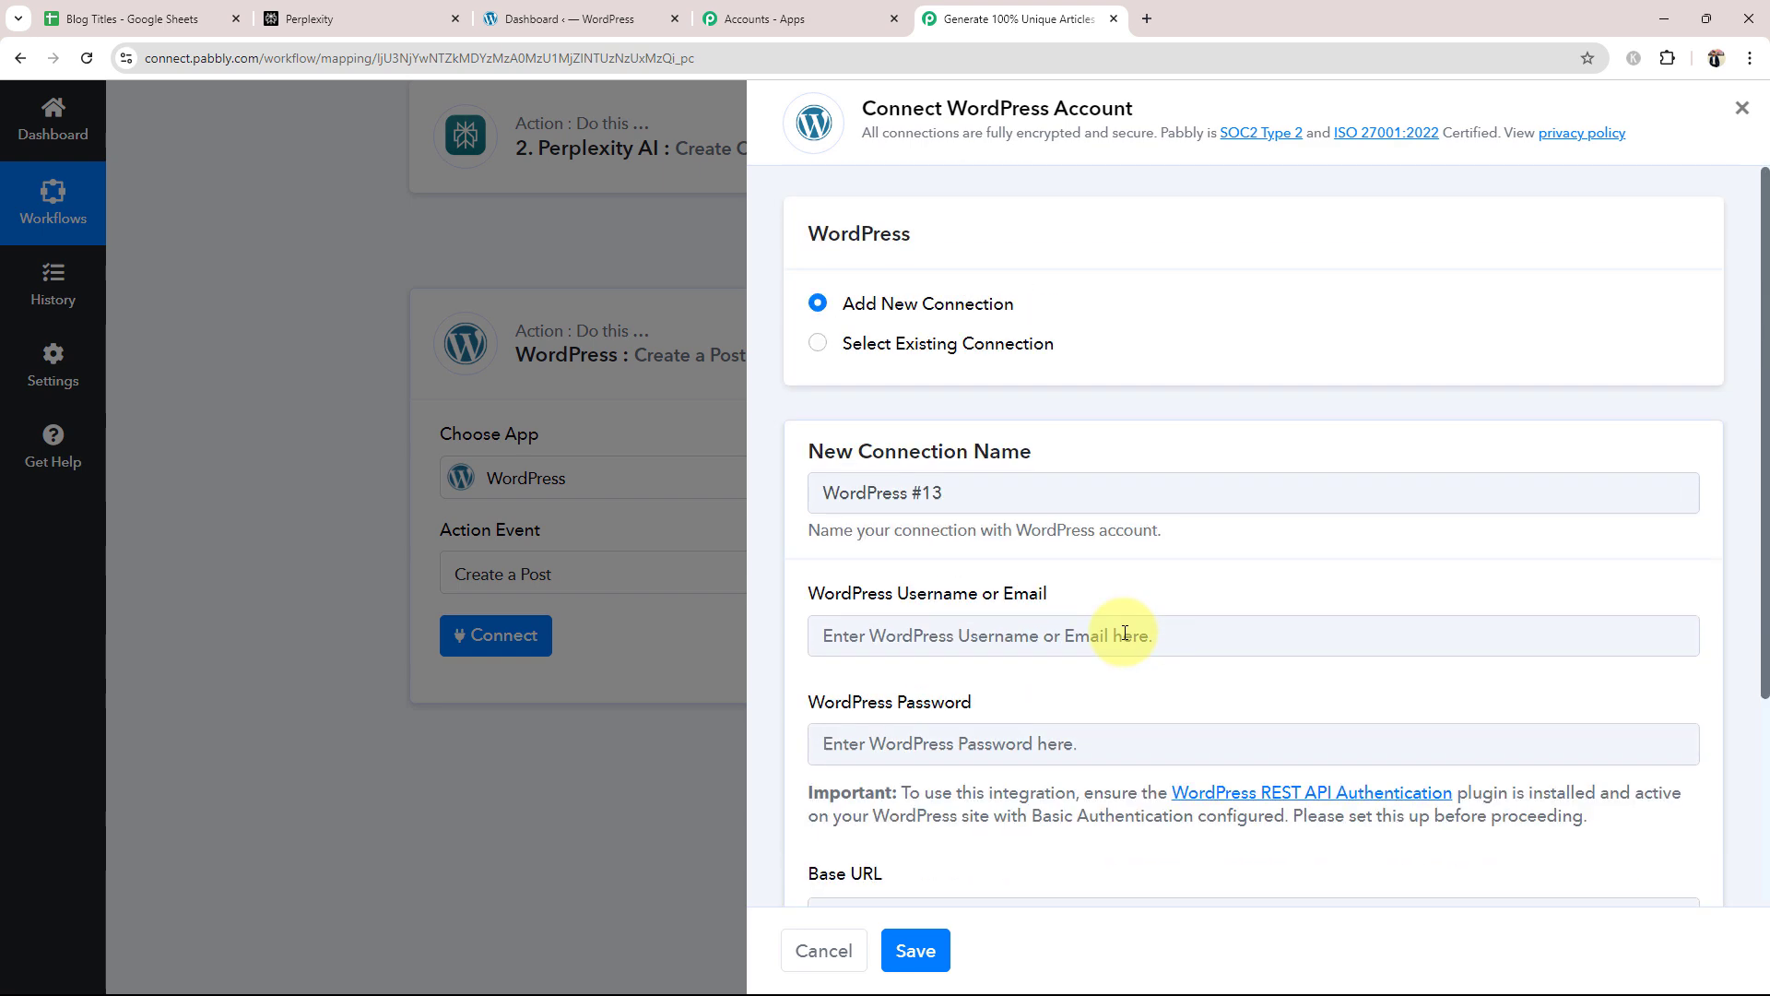
{"action": "left_click", "coordinate": [817, 348]}
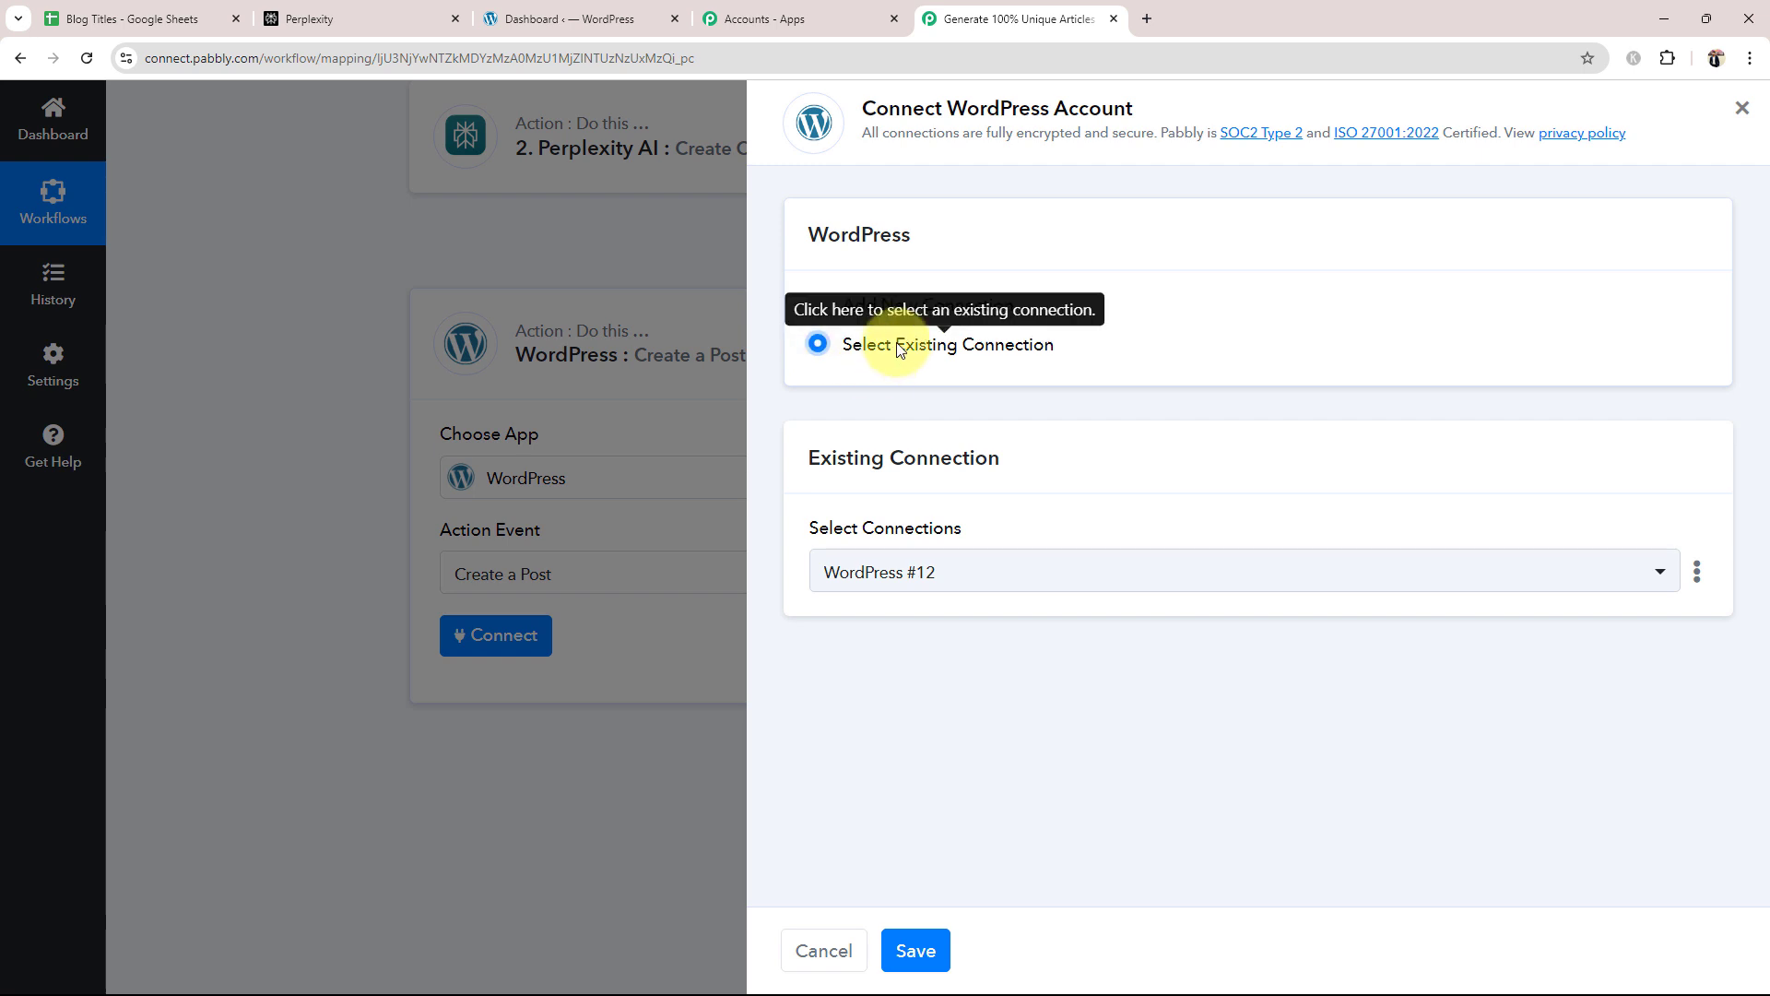
{"action": "left_click", "coordinate": [917, 949]}
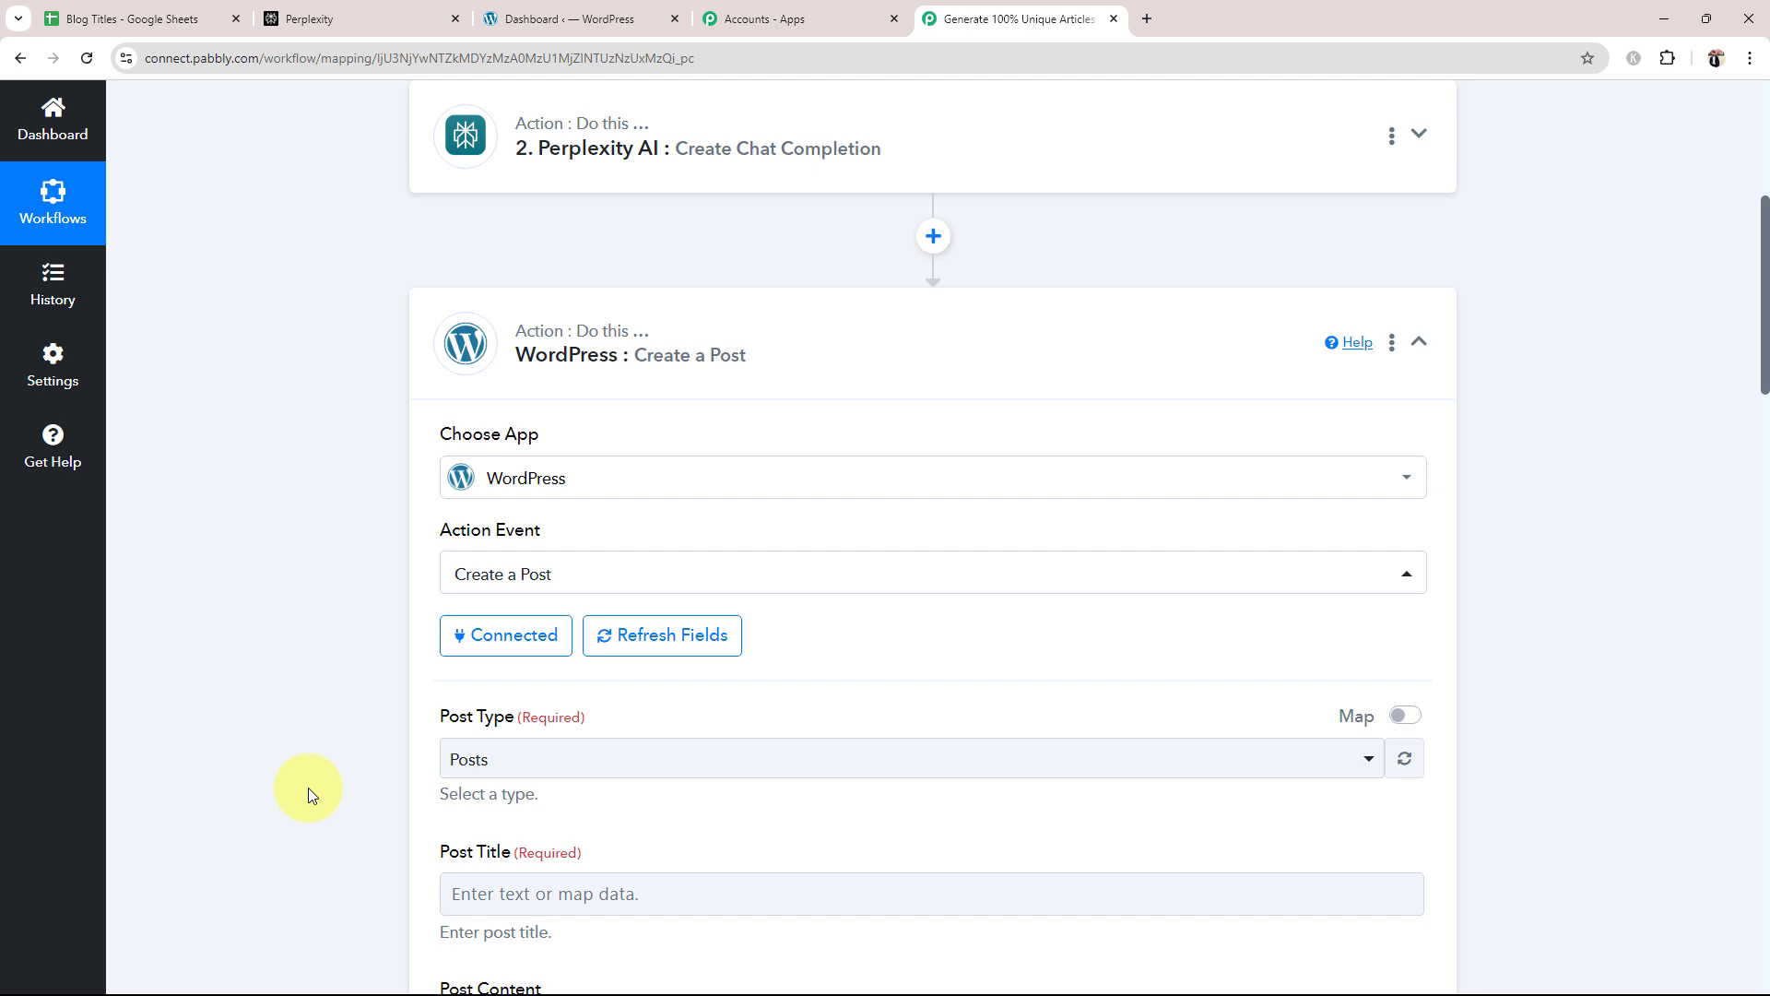
{"action": "scroll", "coordinate": [307, 787], "scroll_direction": "down", "scroll_amount": 5}
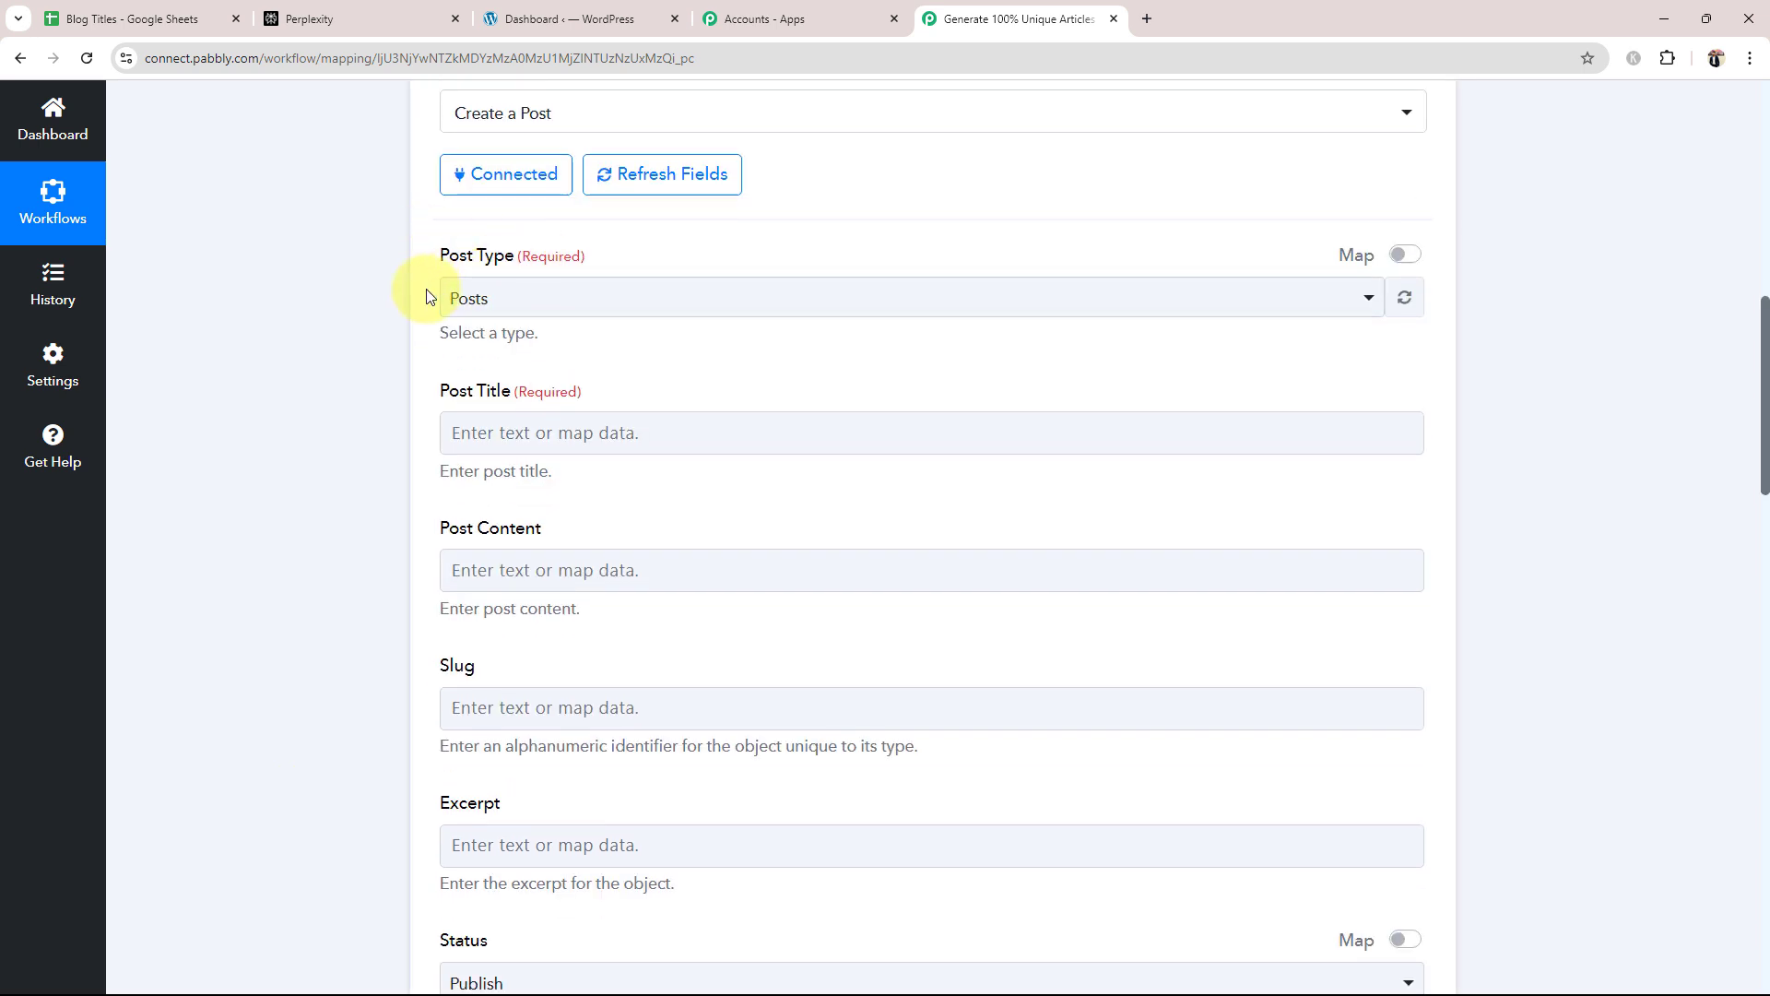
Step: Choose Posts as the post type and map the post title to the Title value from the Google Sheets step
{"action": "left_click", "coordinate": [461, 298]}
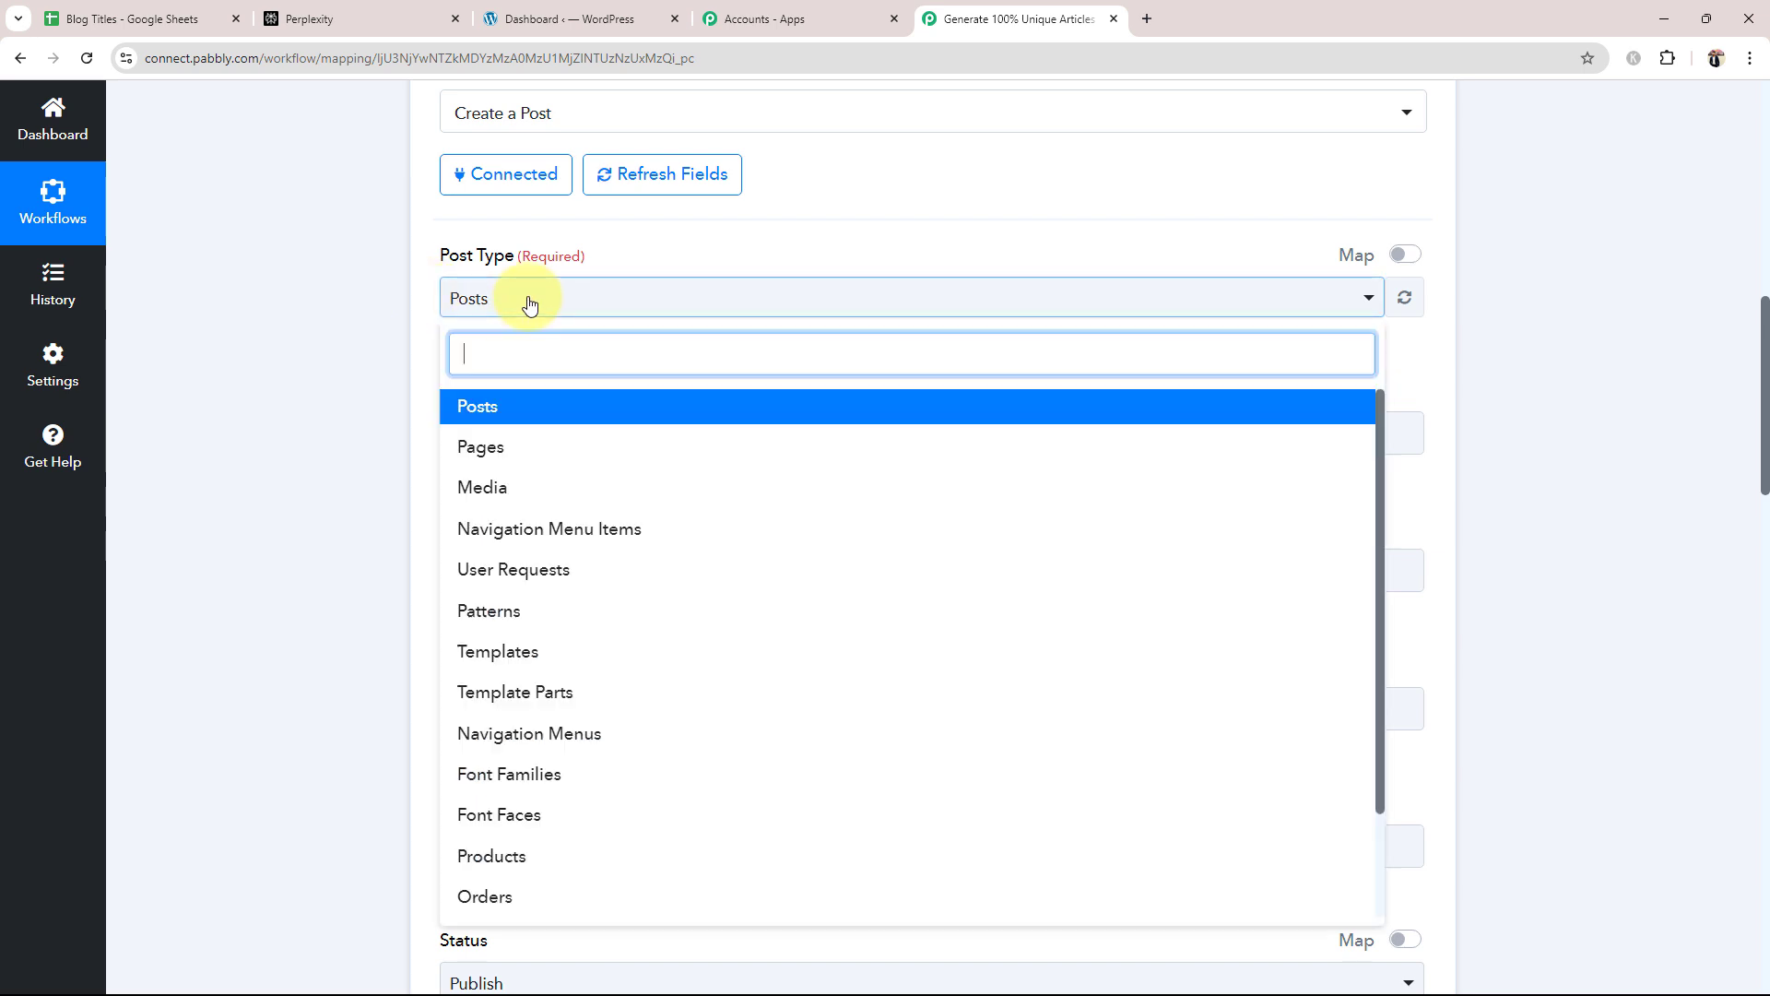
{"action": "left_click", "coordinate": [476, 405]}
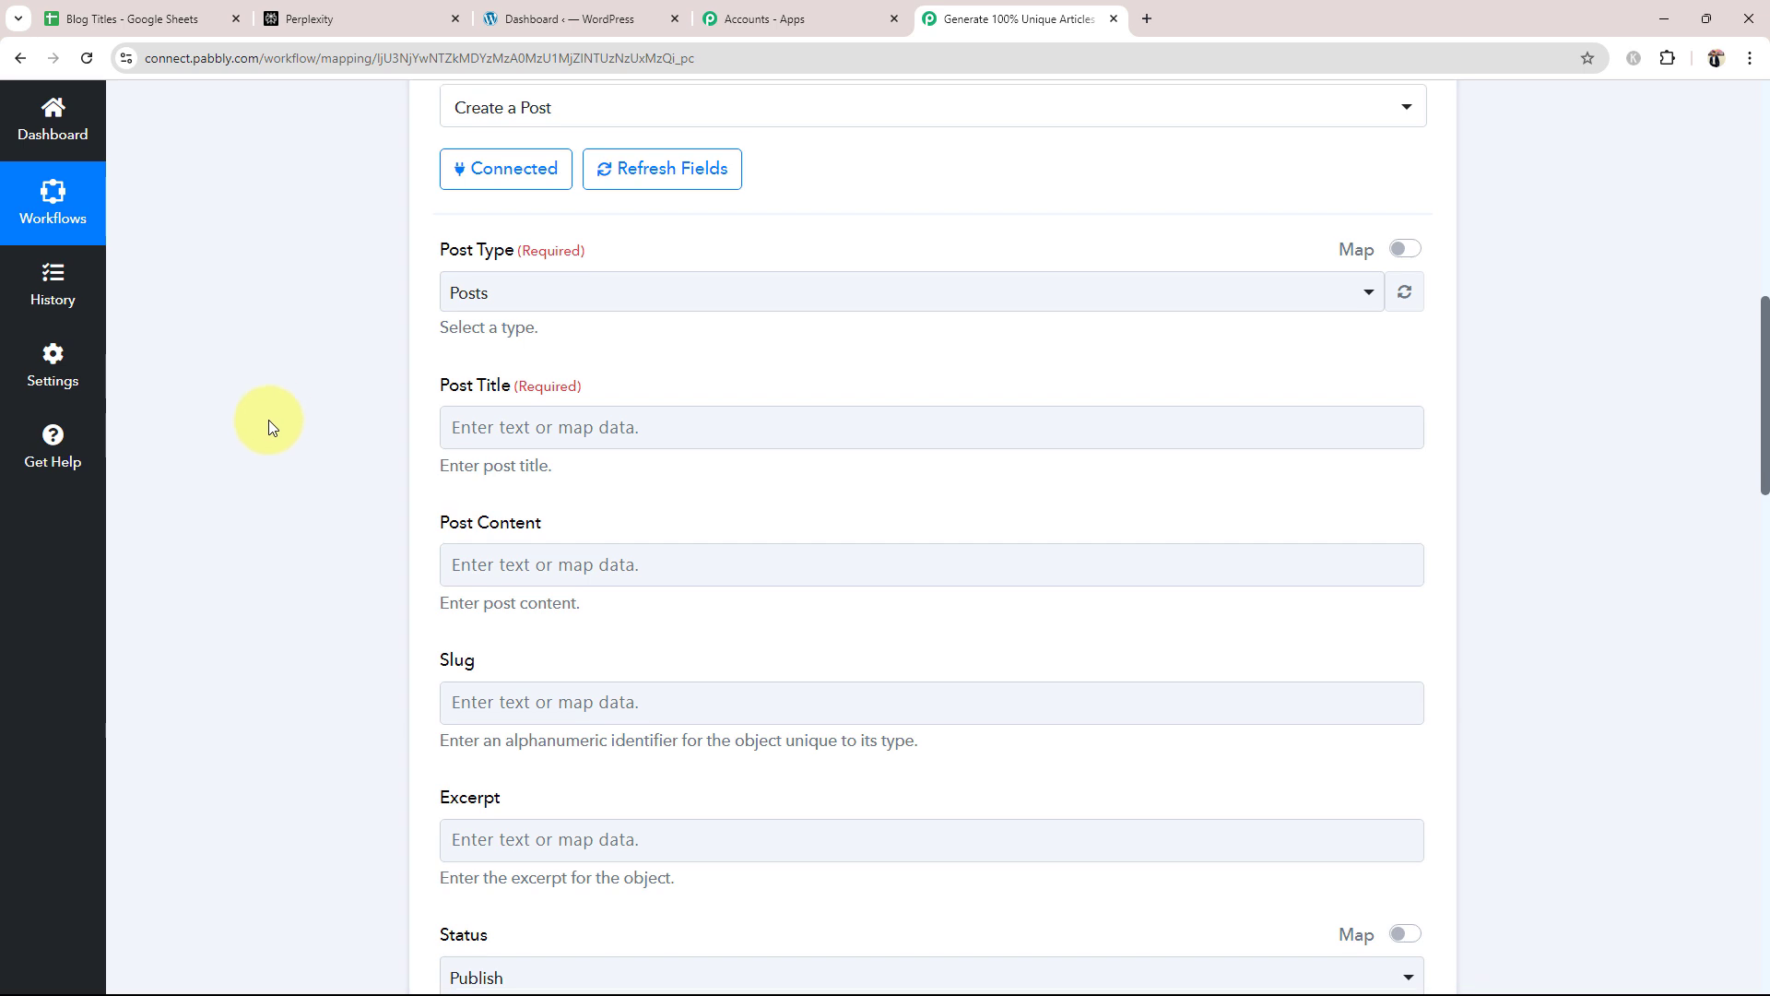
{"action": "scroll", "coordinate": [268, 418], "scroll_direction": "down", "scroll_amount": 2}
{"action": "left_click_drag", "start_coordinate": [444, 212], "coordinate": [616, 217]}
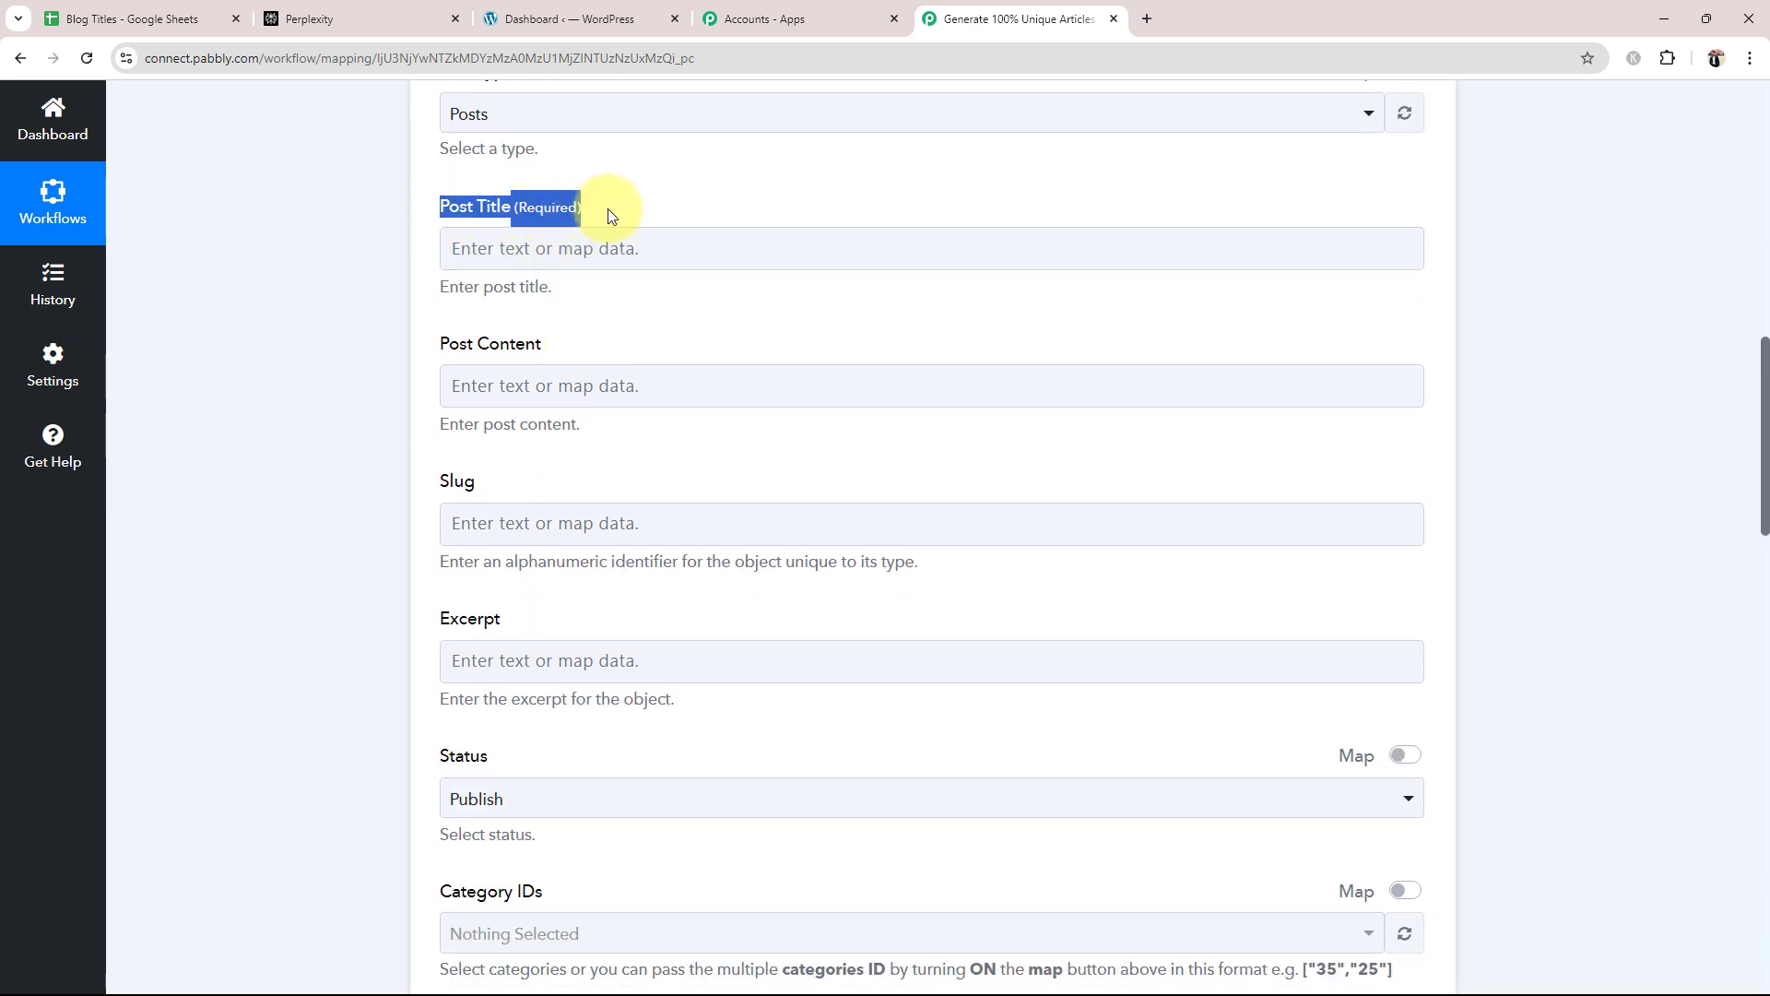
{"action": "left_click", "coordinate": [320, 269]}
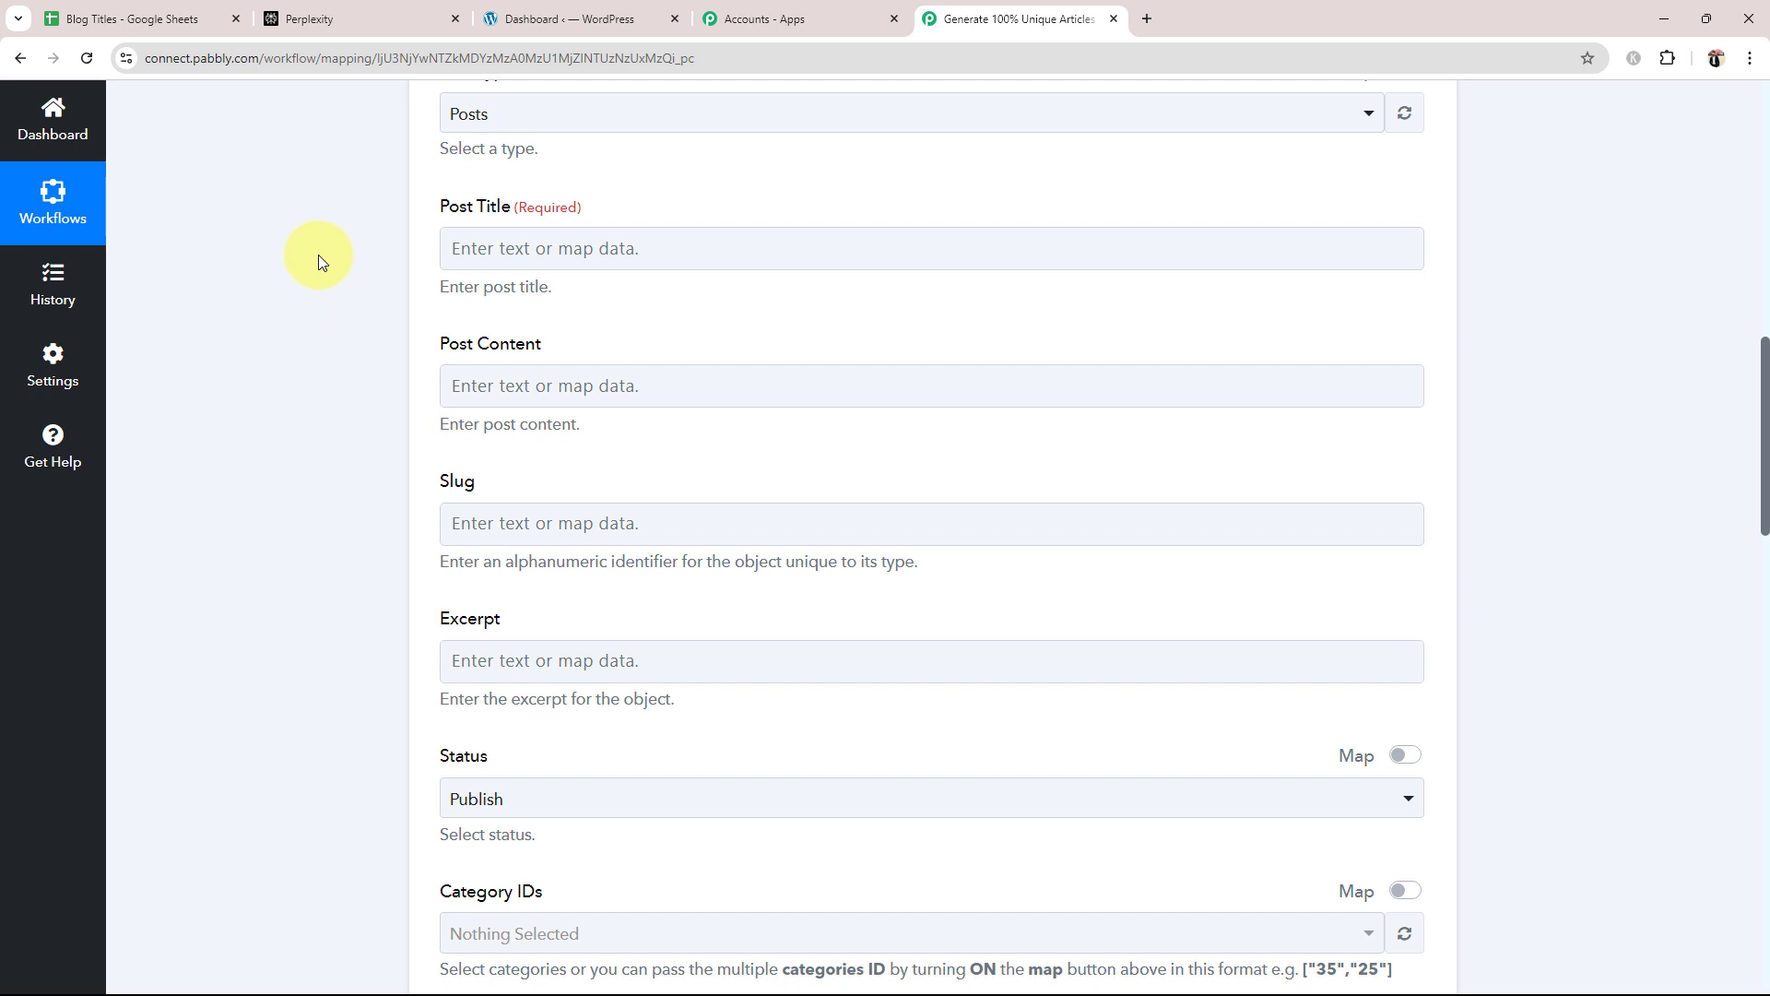
{"action": "left_click", "coordinate": [485, 252]}
{"action": "left_click", "coordinate": [485, 252]}
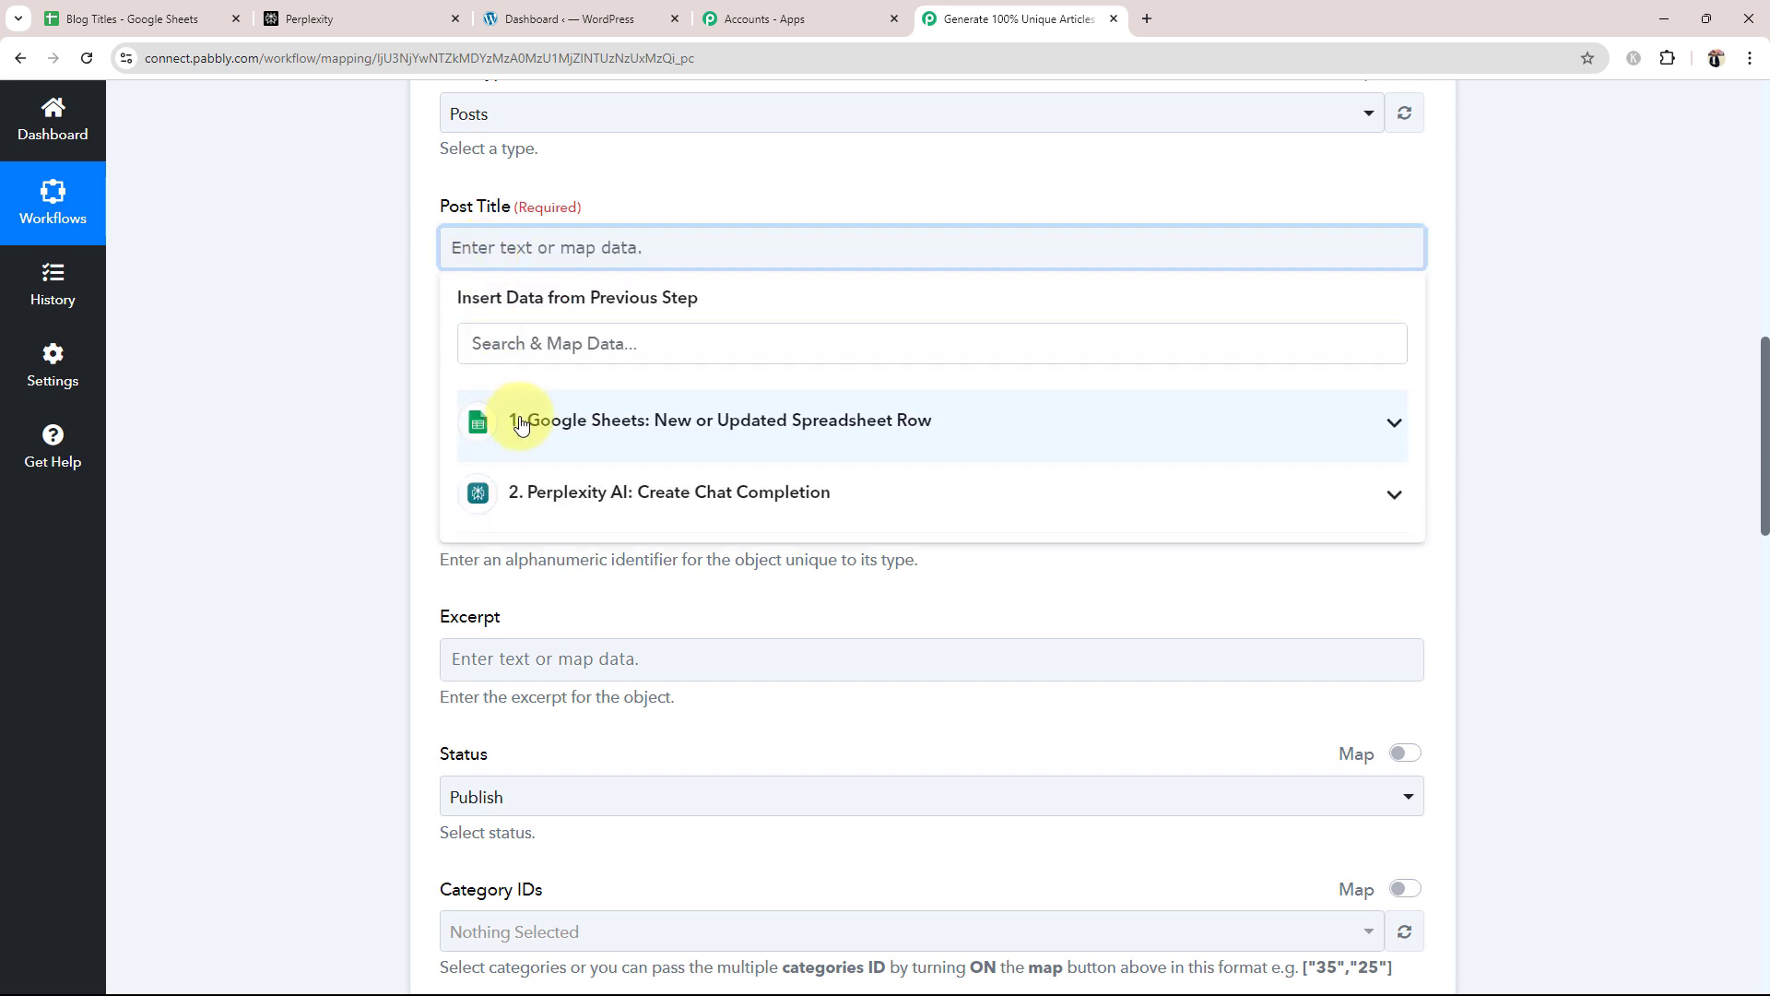
{"action": "left_click", "coordinate": [1393, 424]}
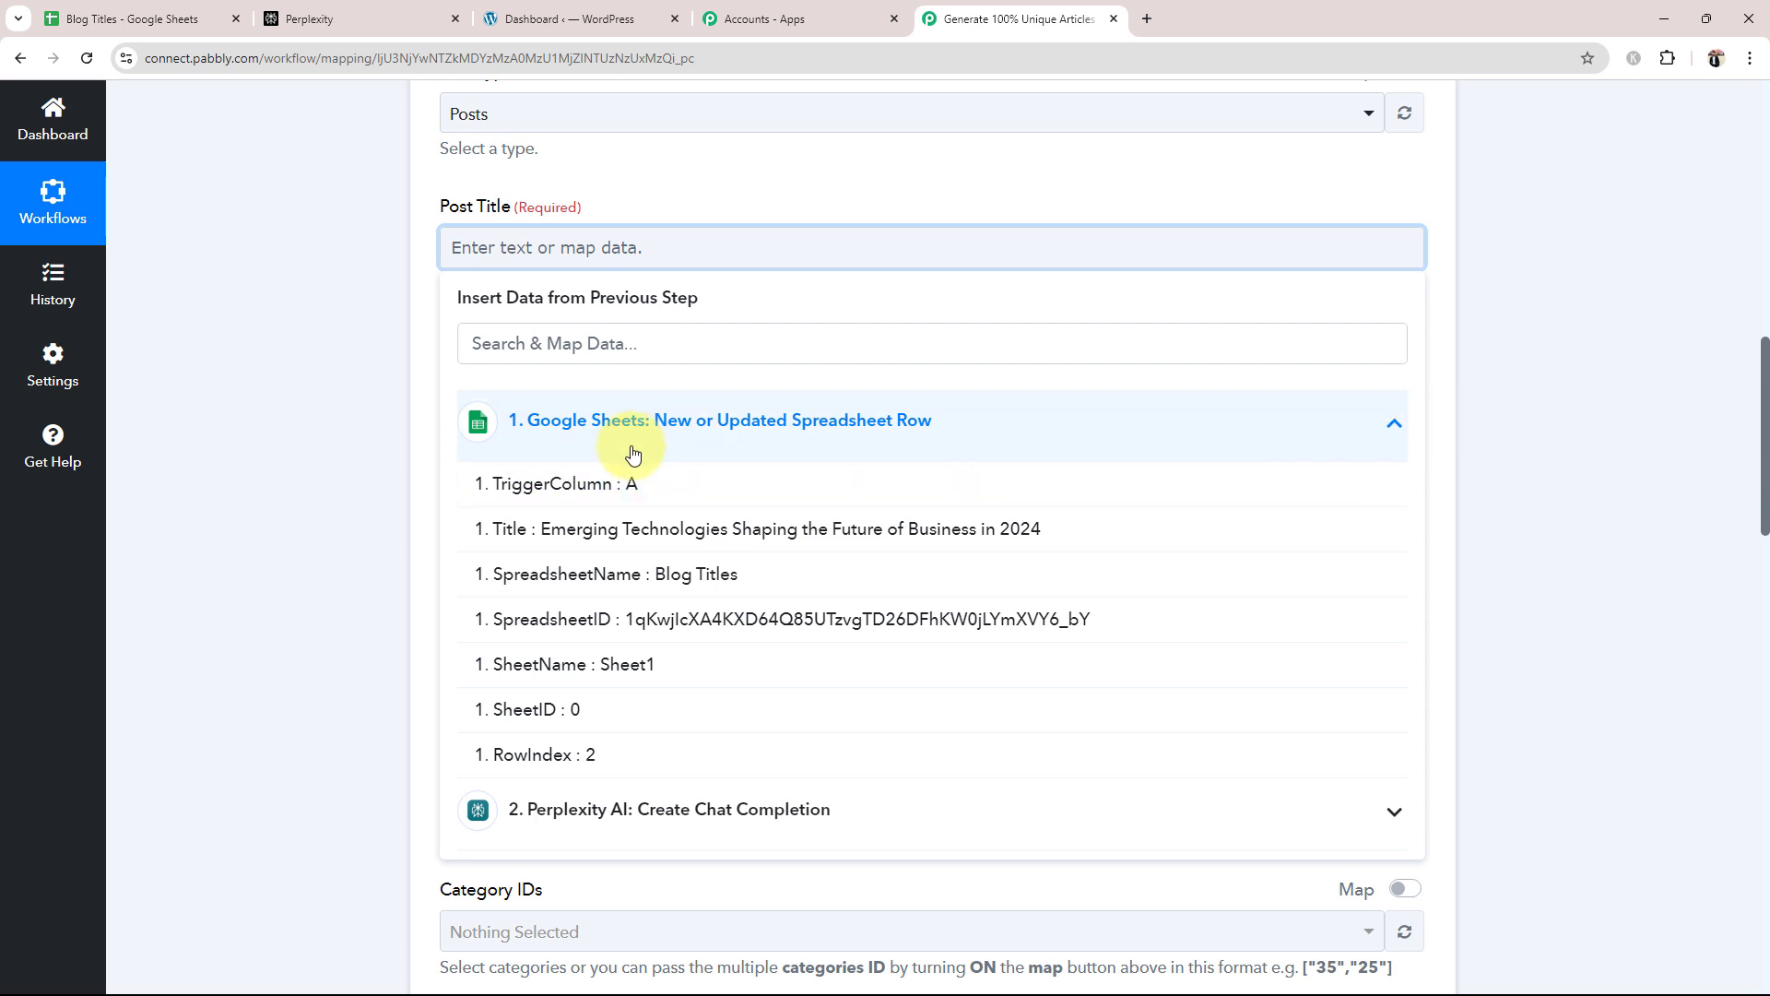
{"action": "left_click", "coordinate": [585, 529]}
{"action": "left_click", "coordinate": [308, 369]}
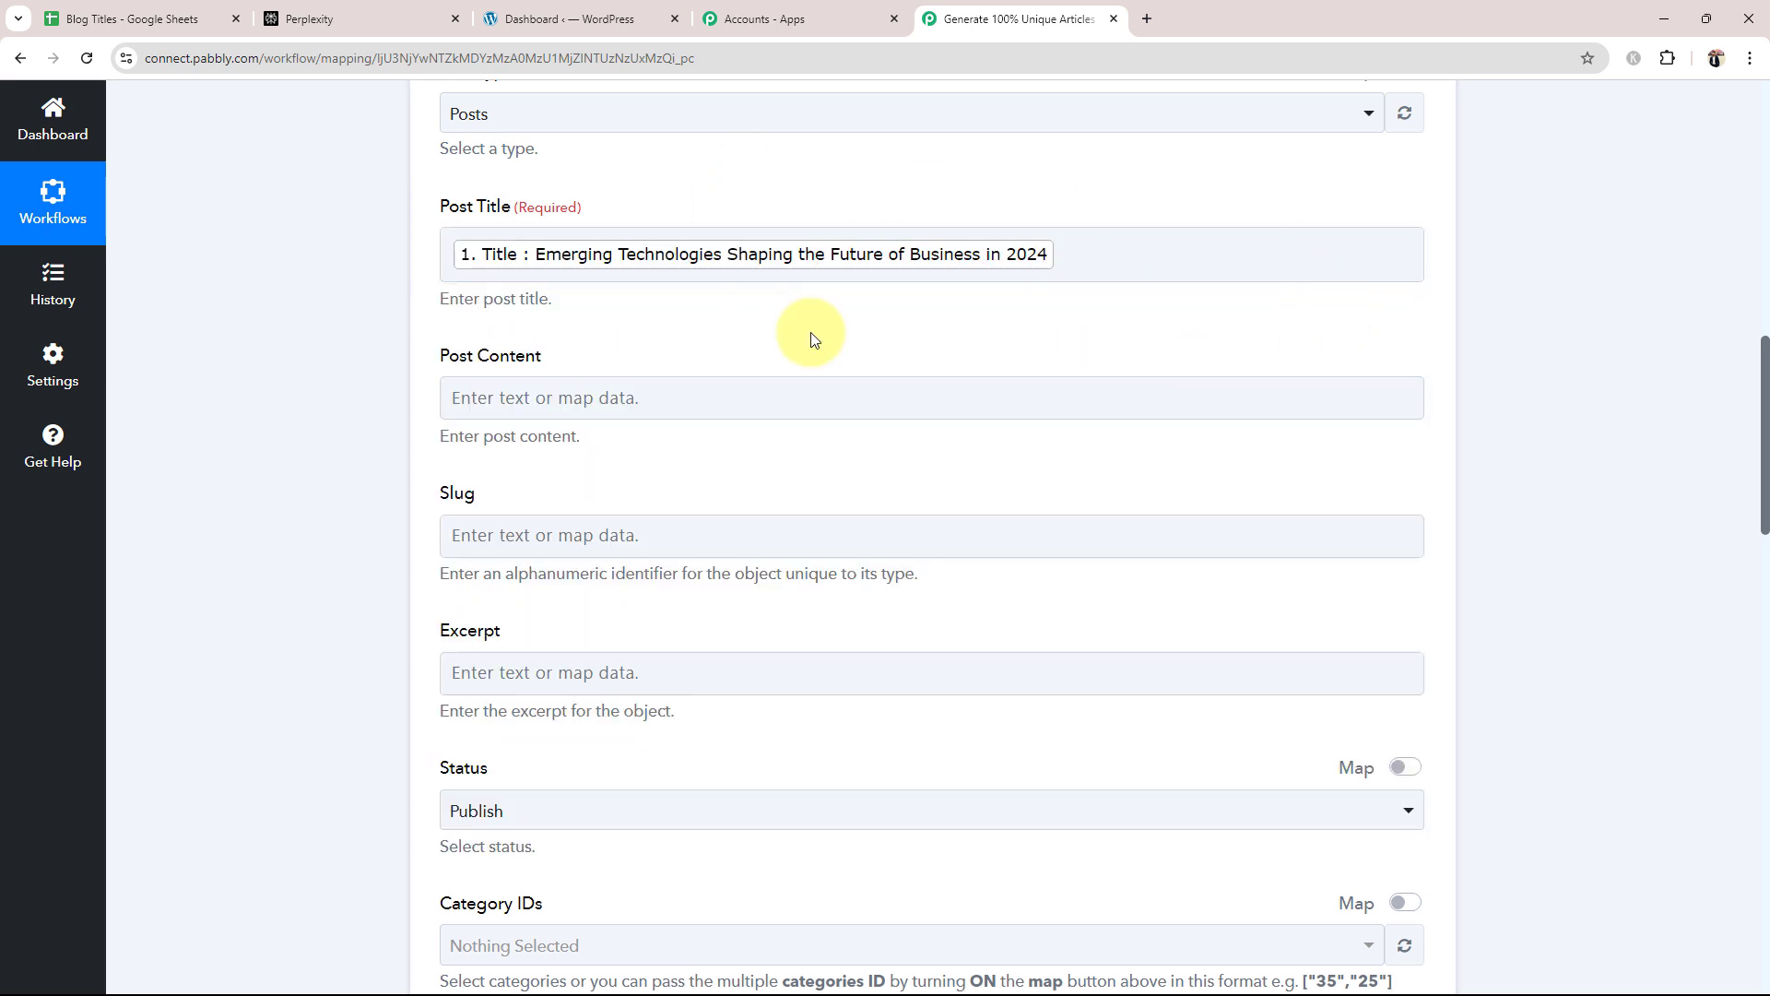
Step: Map the post content to the Choices 0 Message Content value from the Perplexity AI step
{"action": "scroll", "coordinate": [249, 375], "scroll_direction": "down", "scroll_amount": 2}
{"action": "left_click", "coordinate": [462, 212]}
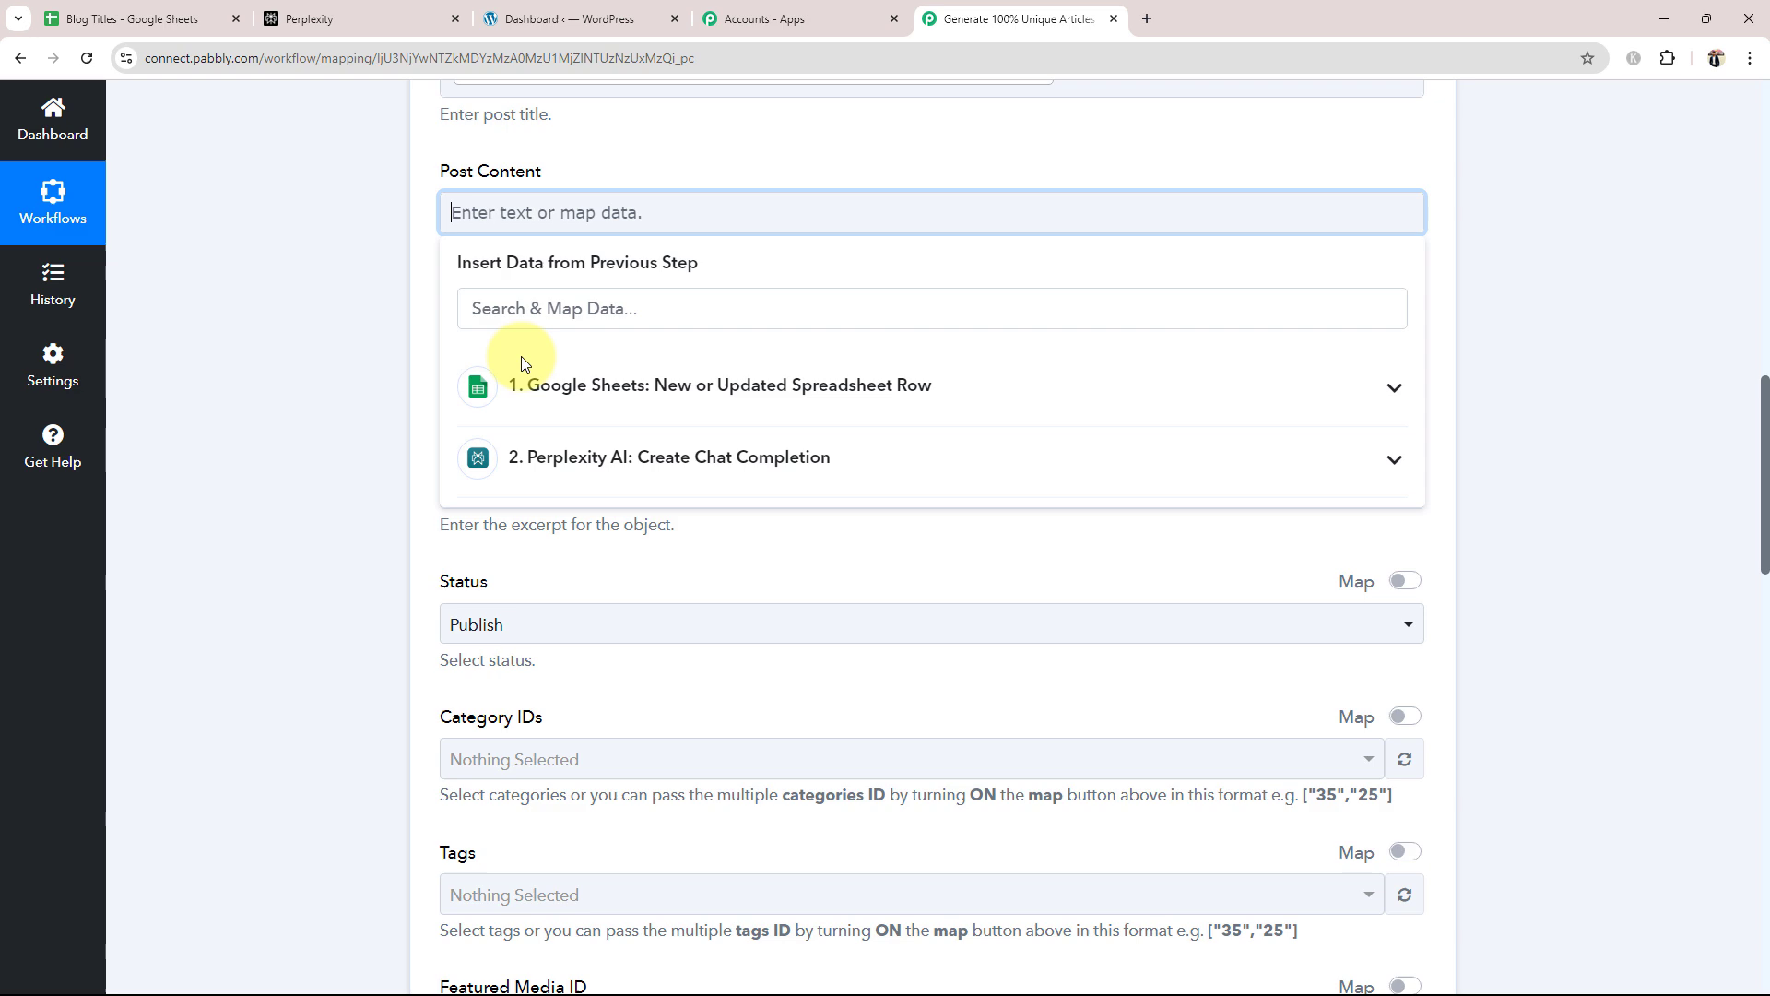
{"action": "left_click", "coordinate": [521, 458]}
{"action": "scroll", "coordinate": [719, 743], "scroll_direction": "down", "scroll_amount": 3}
{"action": "left_click", "coordinate": [494, 841]}
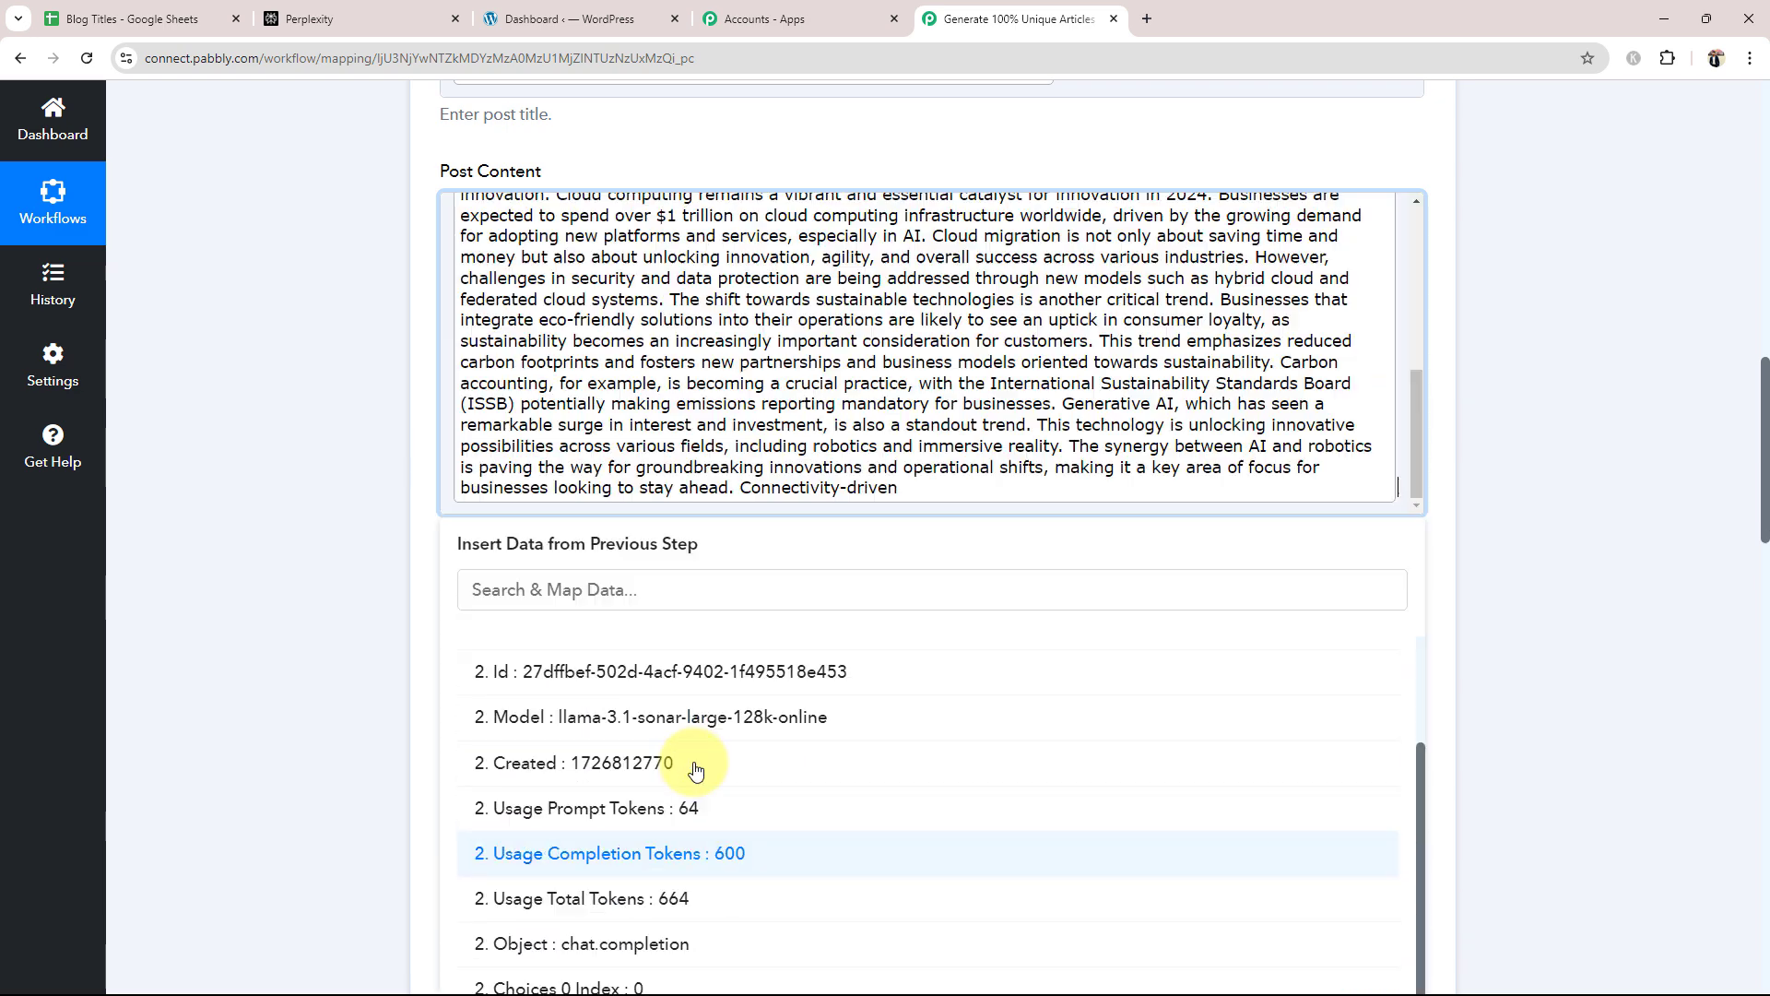
{"action": "left_click", "coordinate": [219, 417]}
{"action": "scroll", "coordinate": [744, 411], "scroll_direction": "up", "scroll_amount": 5}
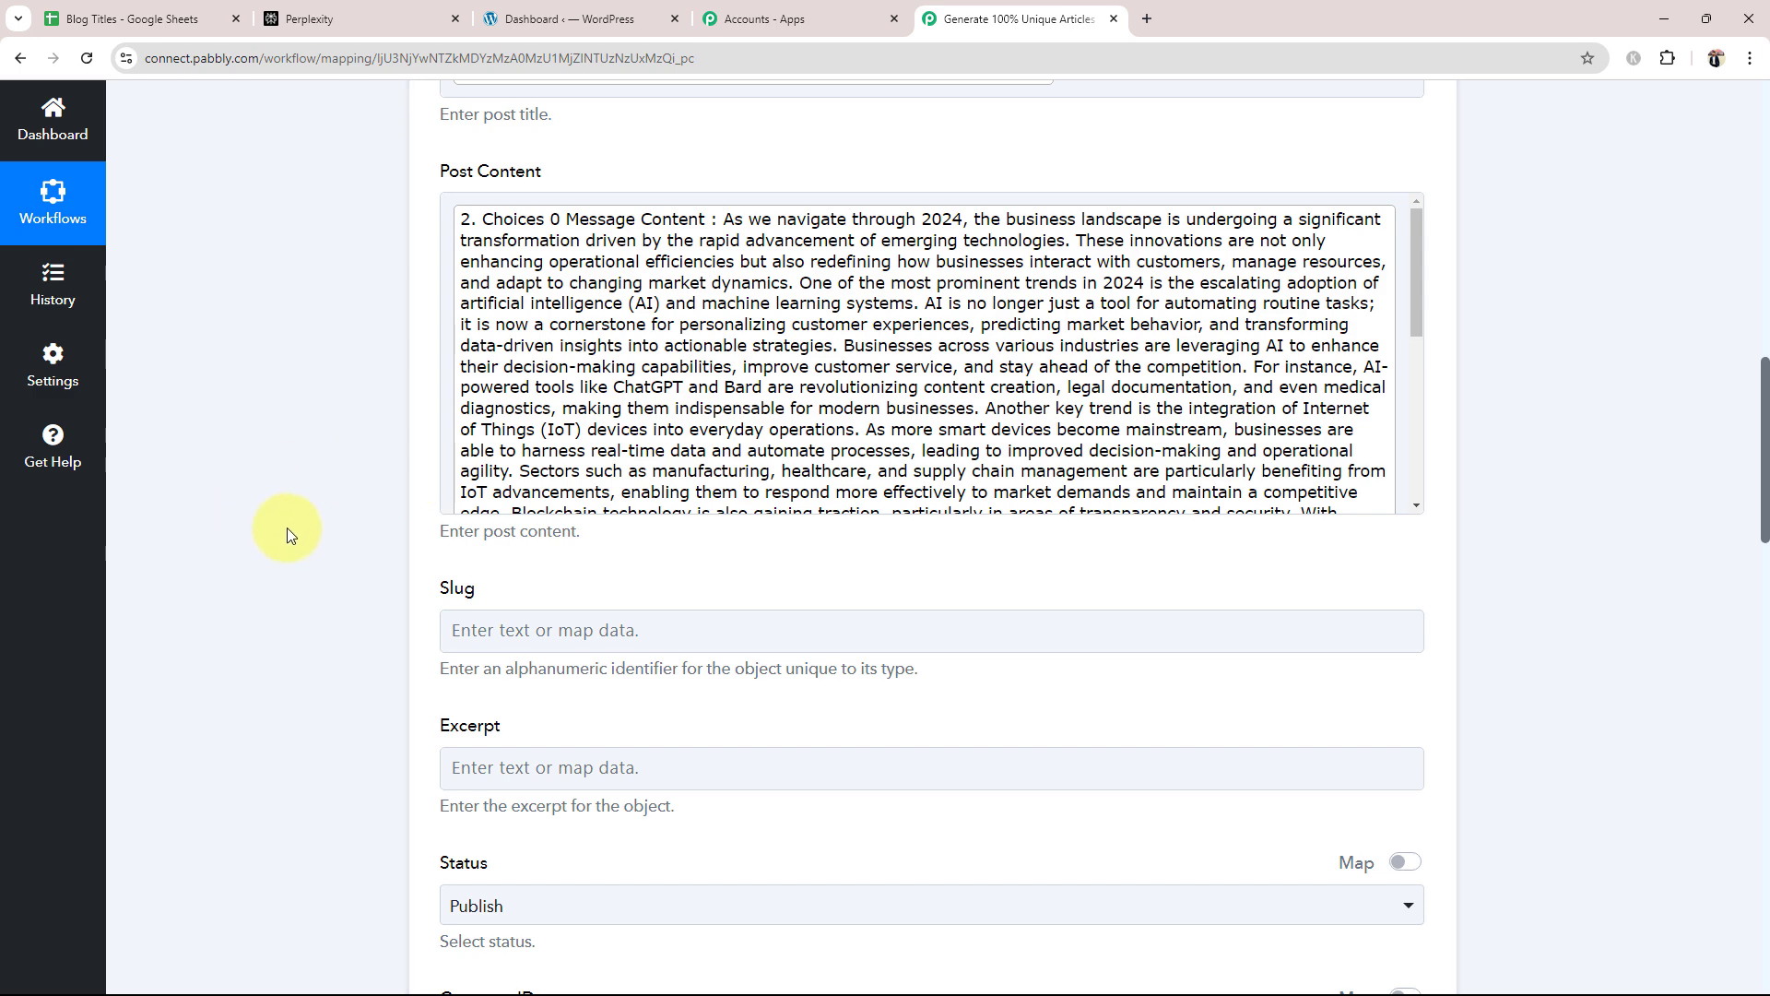
Step: Turn on mapping for the Featured Media ID and clear its value so the field is empty
{"action": "scroll", "coordinate": [289, 532], "scroll_direction": "down", "scroll_amount": 6}
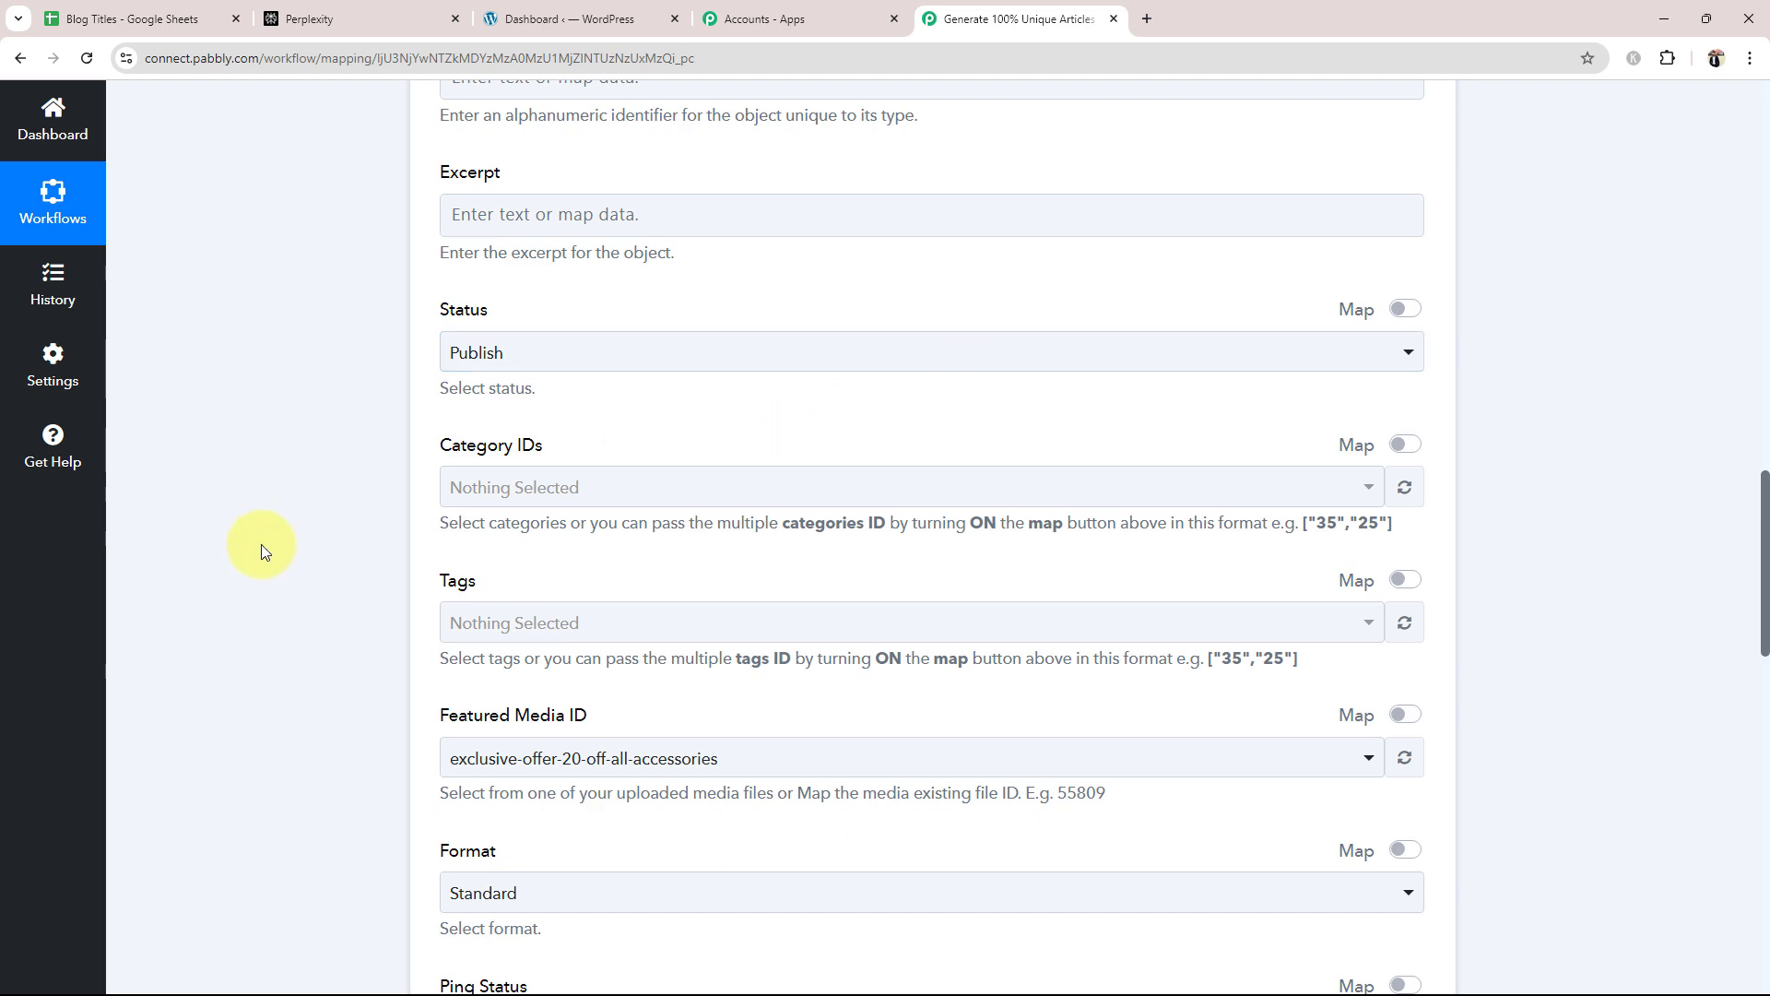
{"action": "scroll", "coordinate": [261, 544], "scroll_direction": "down", "scroll_amount": 4}
{"action": "left_click", "coordinate": [1403, 346]}
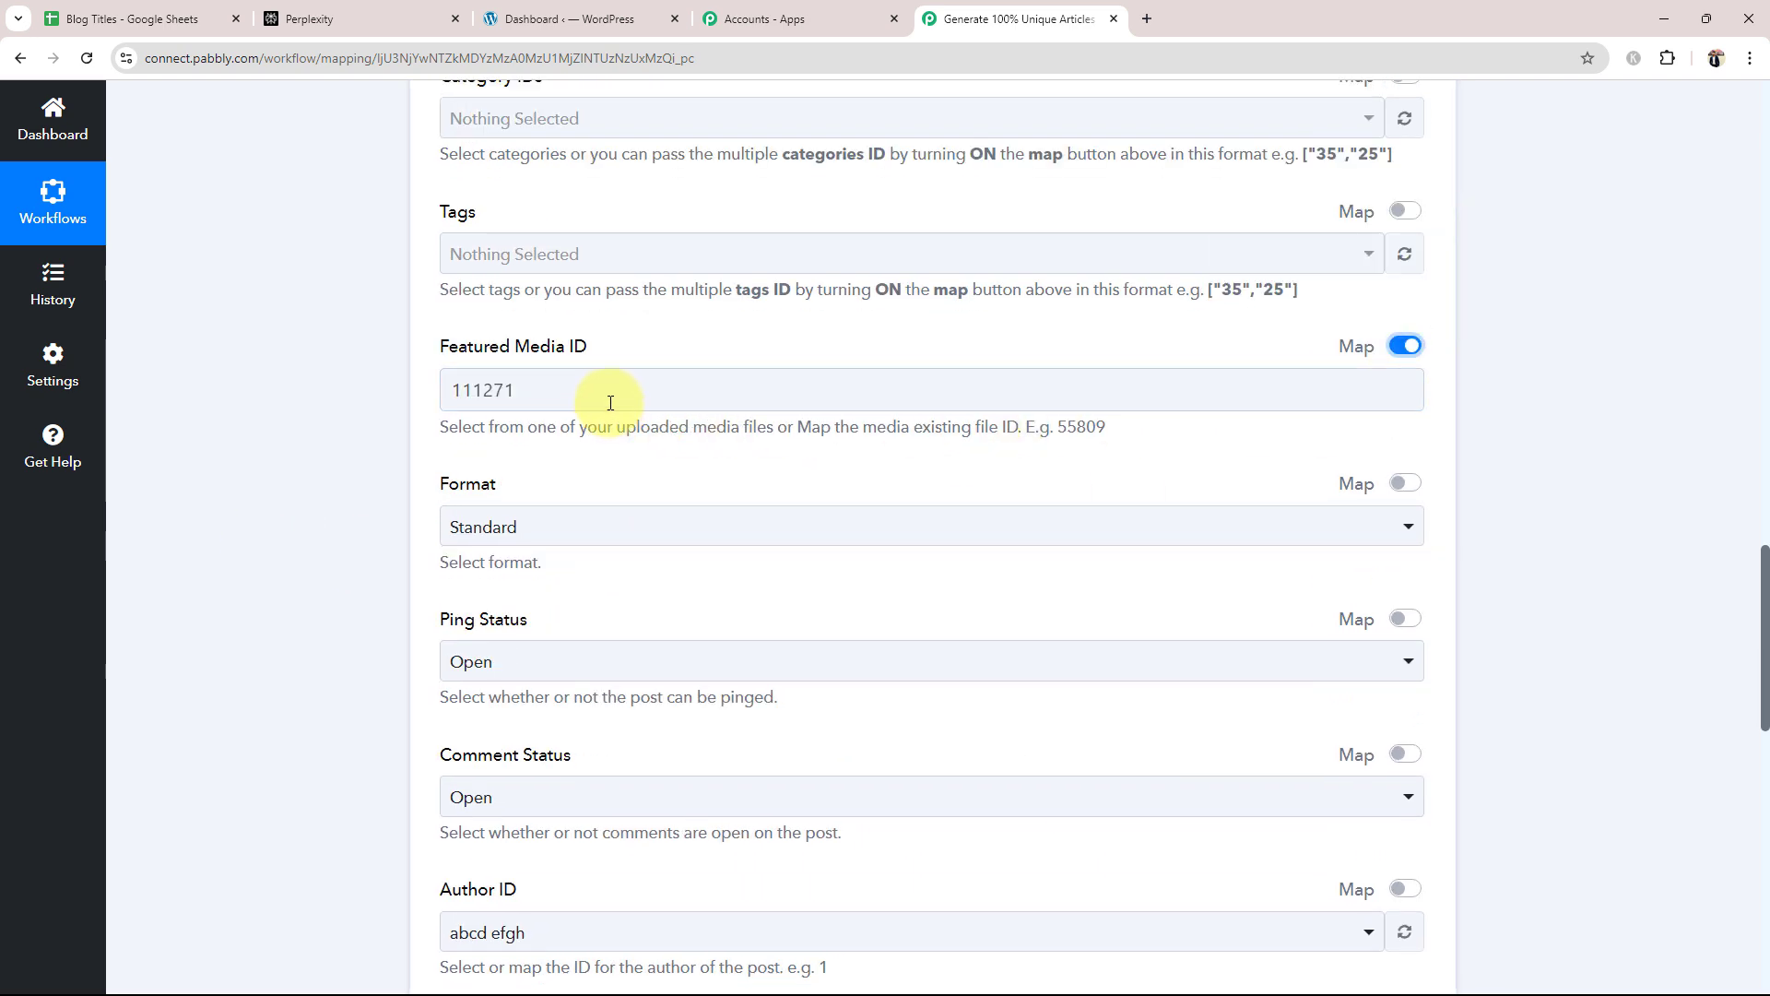
{"action": "left_click_drag", "start_coordinate": [601, 399], "coordinate": [295, 392]}
{"action": "key", "text": "BackSpace"}
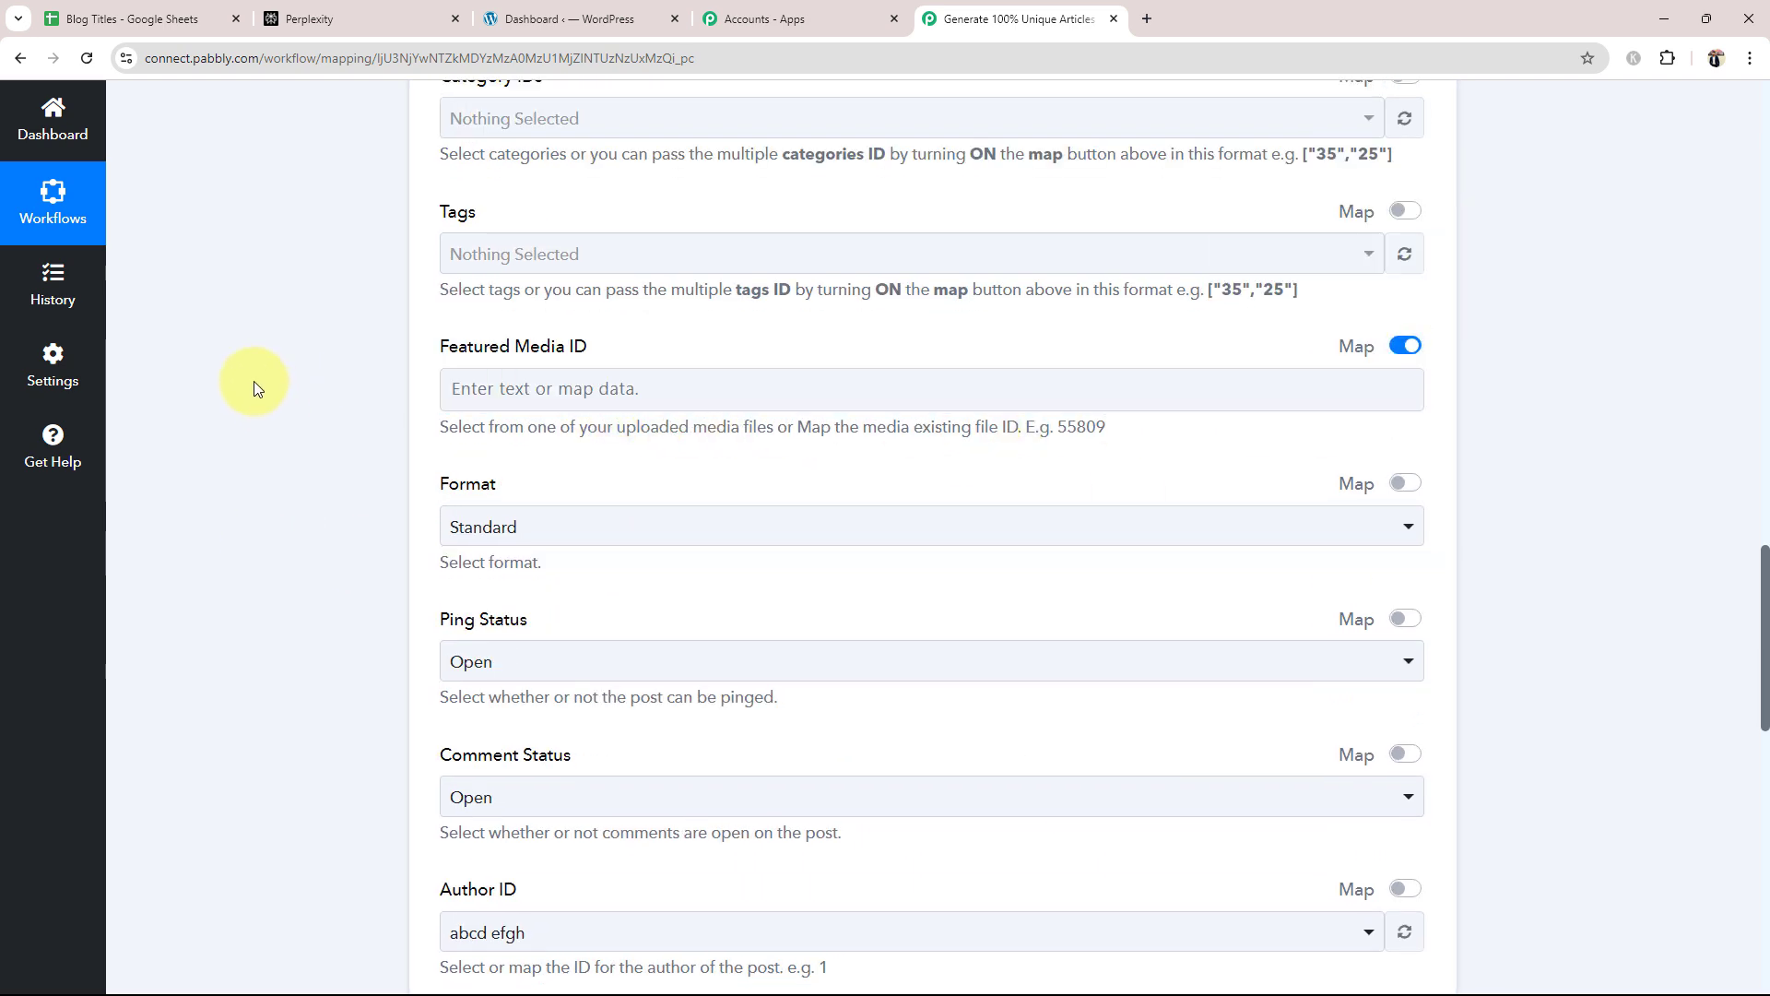
Step: Review the remaining optional fields of the Create a Post action and recheck the mapped post title and content
{"action": "scroll", "coordinate": [323, 566], "scroll_direction": "down", "scroll_amount": 3}
{"action": "scroll", "coordinate": [322, 564], "scroll_direction": "down", "scroll_amount": 10}
{"action": "scroll", "coordinate": [323, 564], "scroll_direction": "up", "scroll_amount": 14}
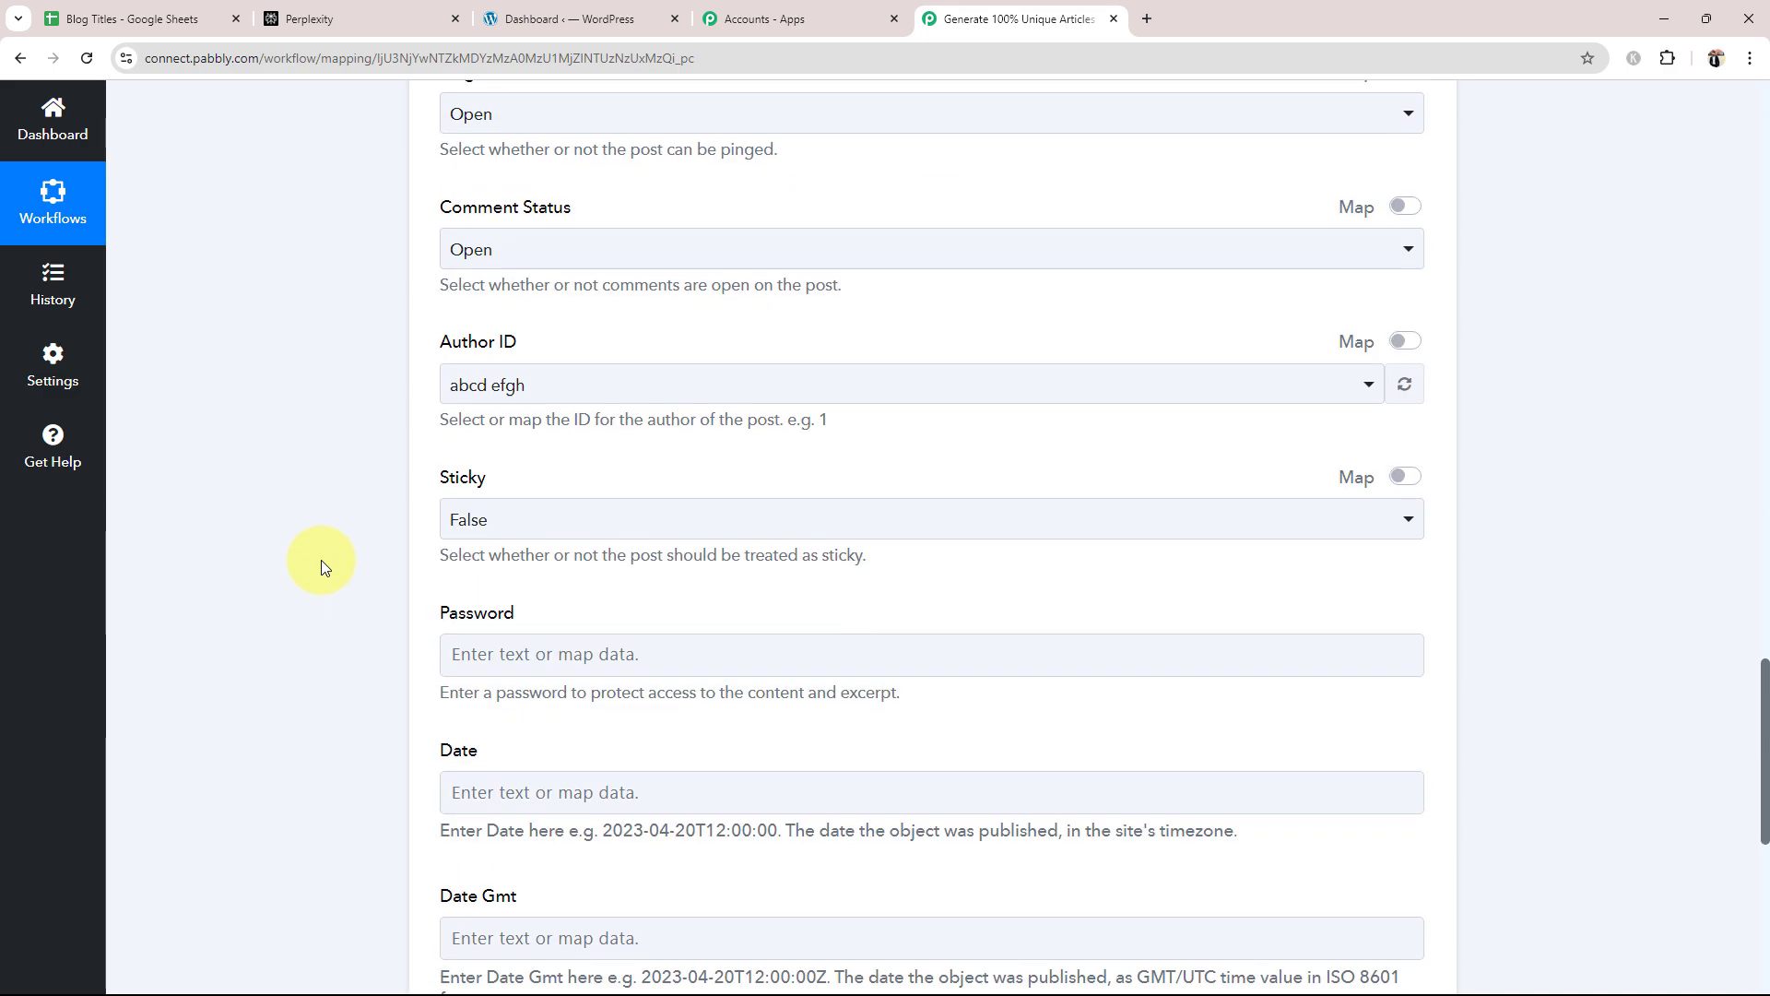
{"action": "scroll", "coordinate": [321, 561], "scroll_direction": "up", "scroll_amount": 12}
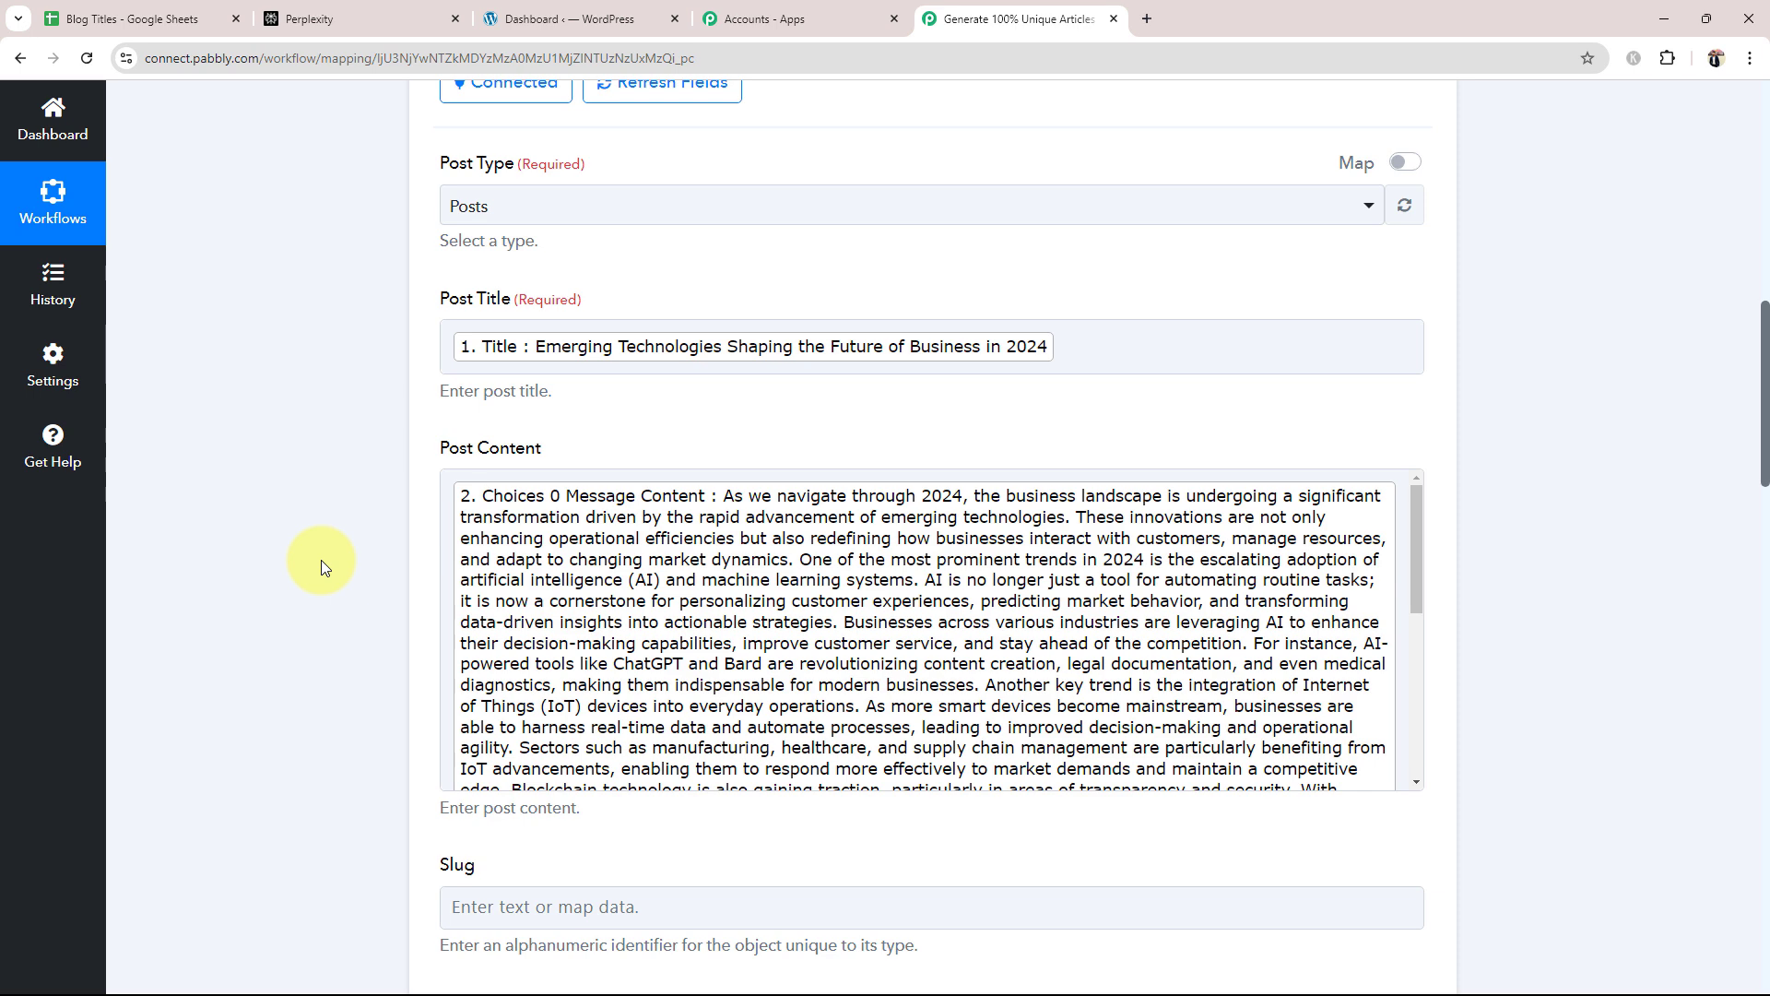
{"action": "scroll", "coordinate": [320, 561], "scroll_direction": "down", "scroll_amount": 2}
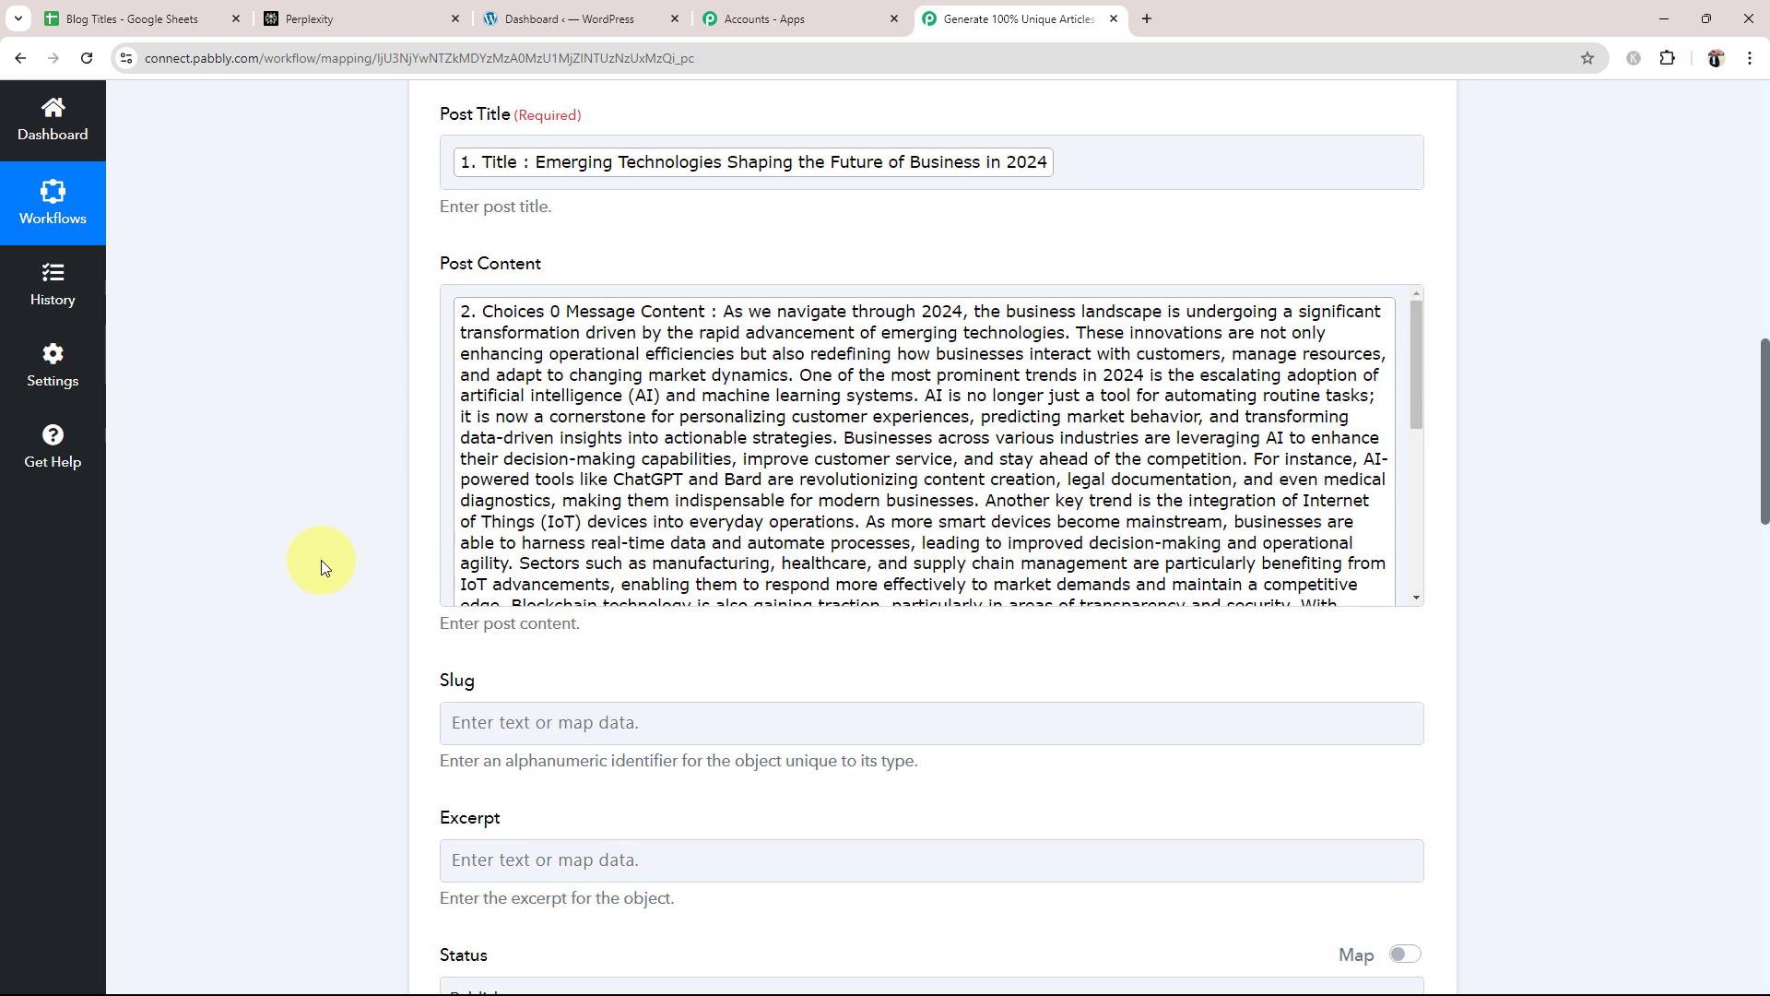
{"action": "scroll", "coordinate": [320, 561], "scroll_direction": "up", "scroll_amount": 2}
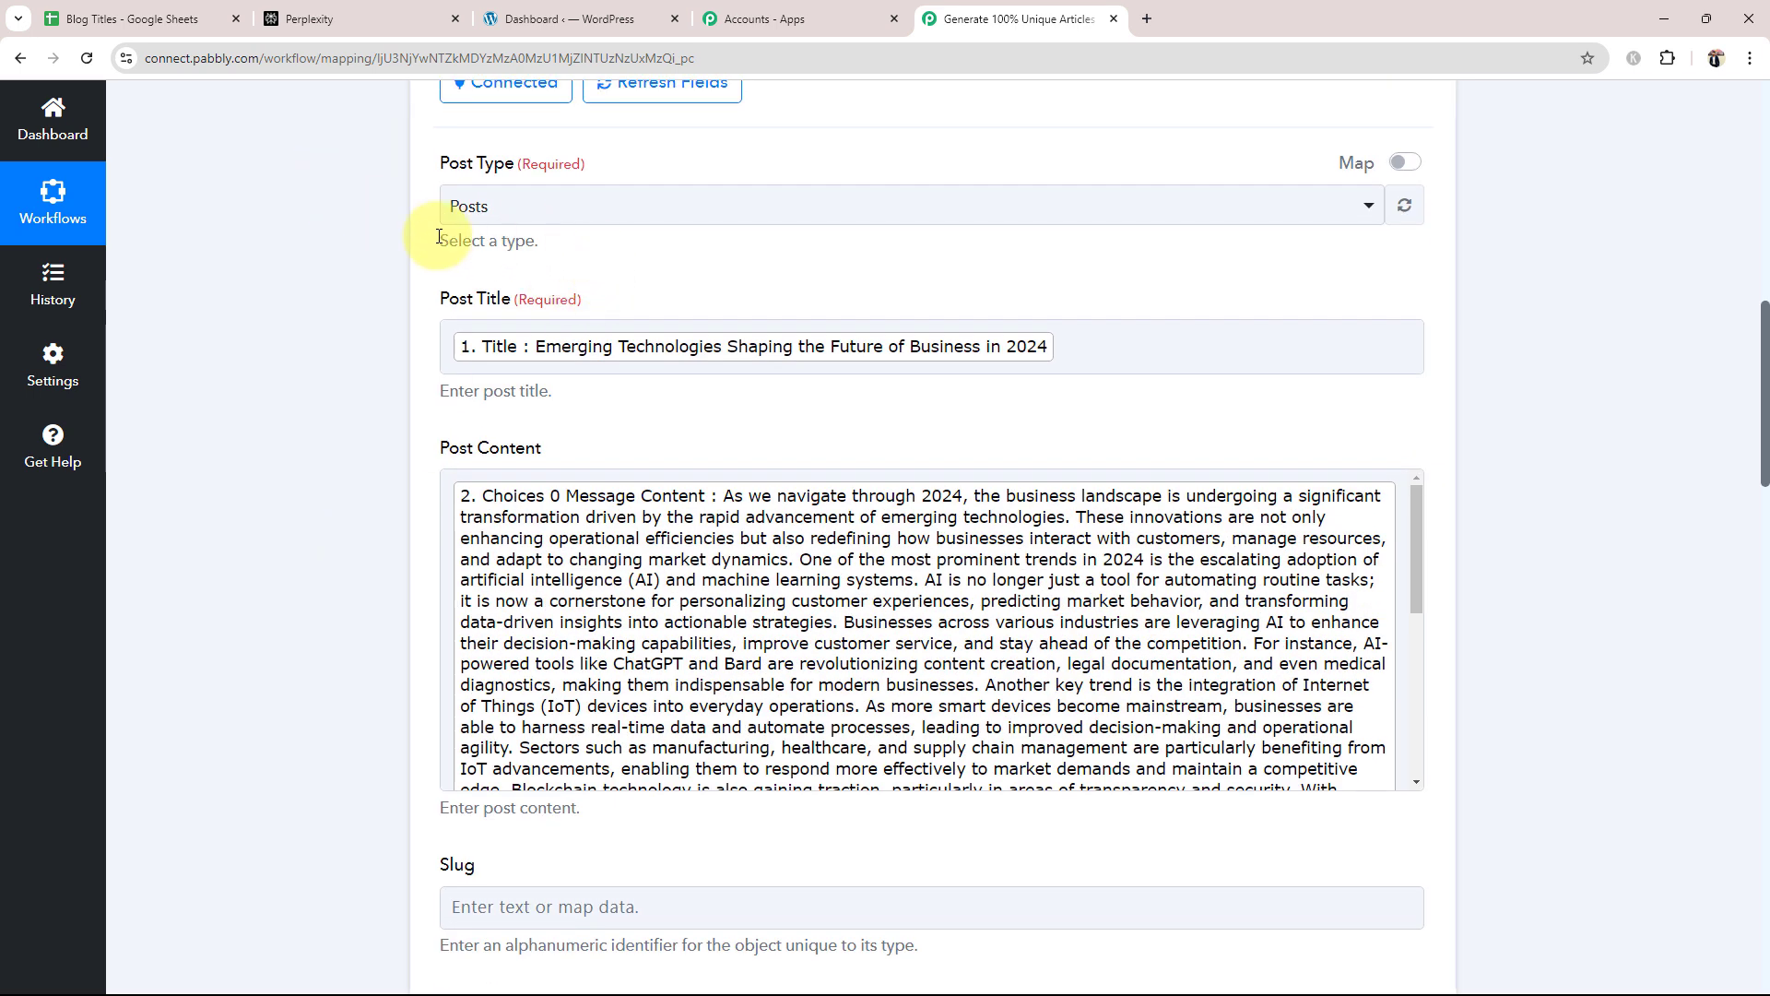
{"action": "left_click", "coordinate": [1080, 348]}
{"action": "left_click", "coordinate": [427, 394]}
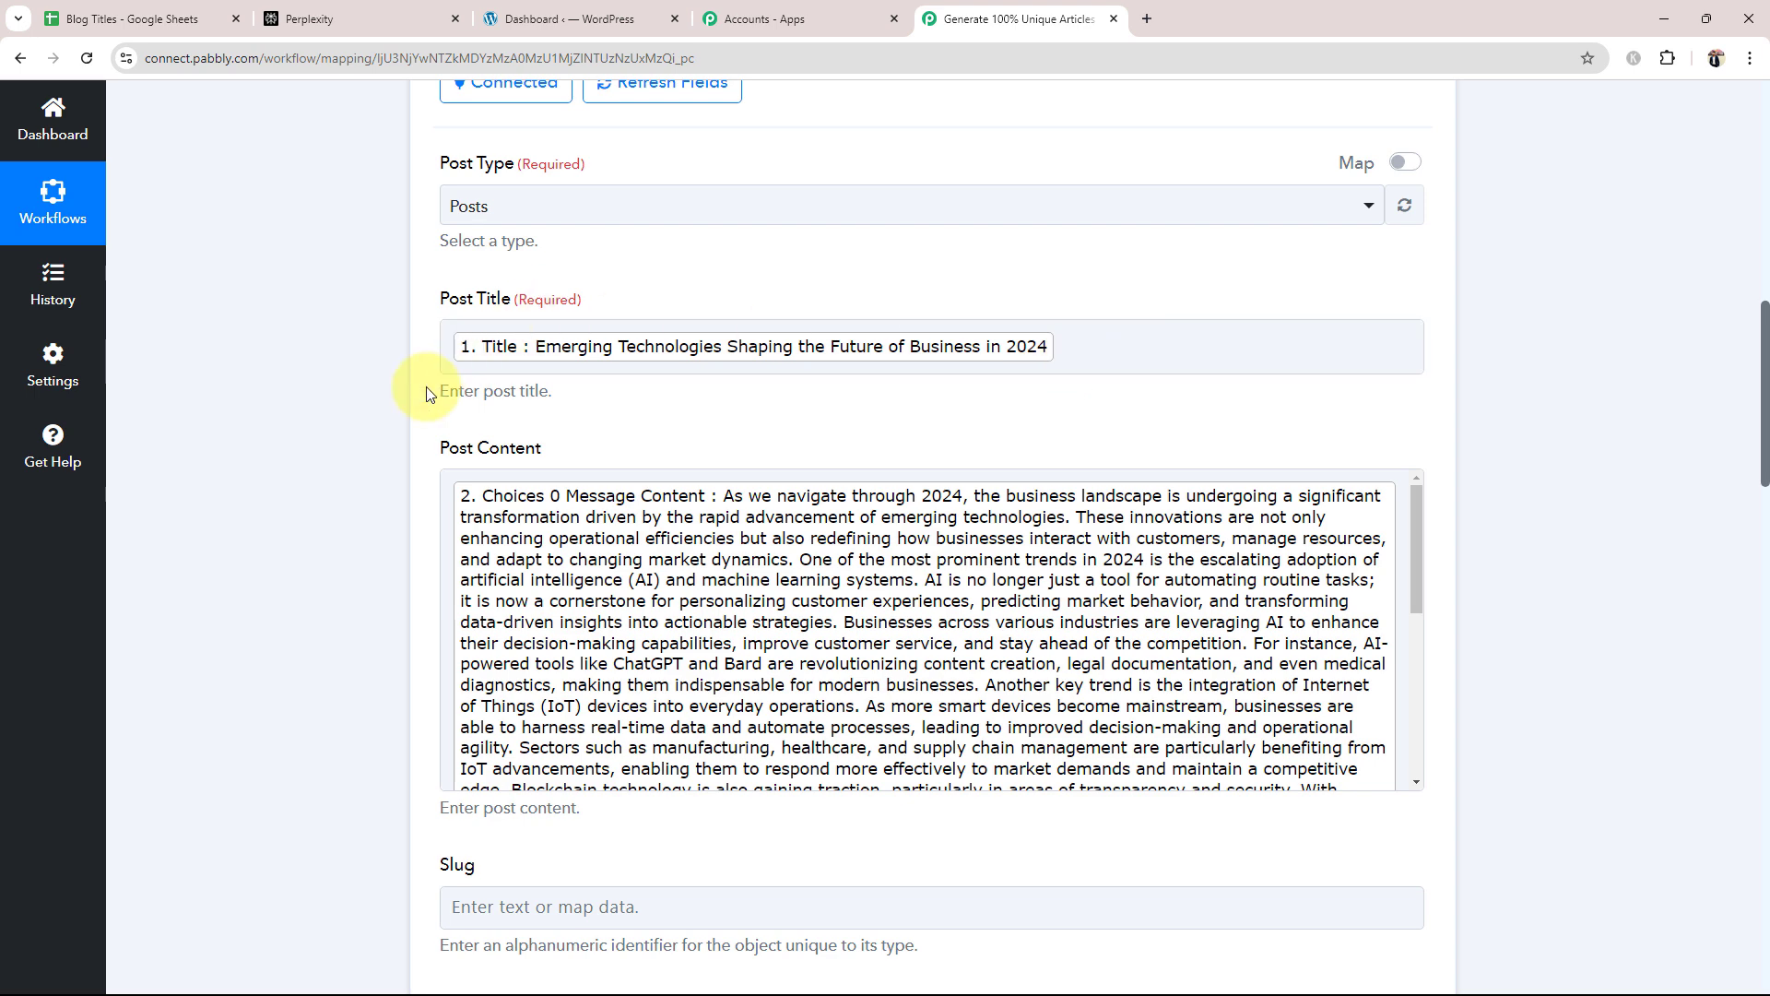
Step: Save the Create a Post action with a test request and examine the dates in its response
{"action": "scroll", "coordinate": [415, 601], "scroll_direction": "down", "scroll_amount": 20}
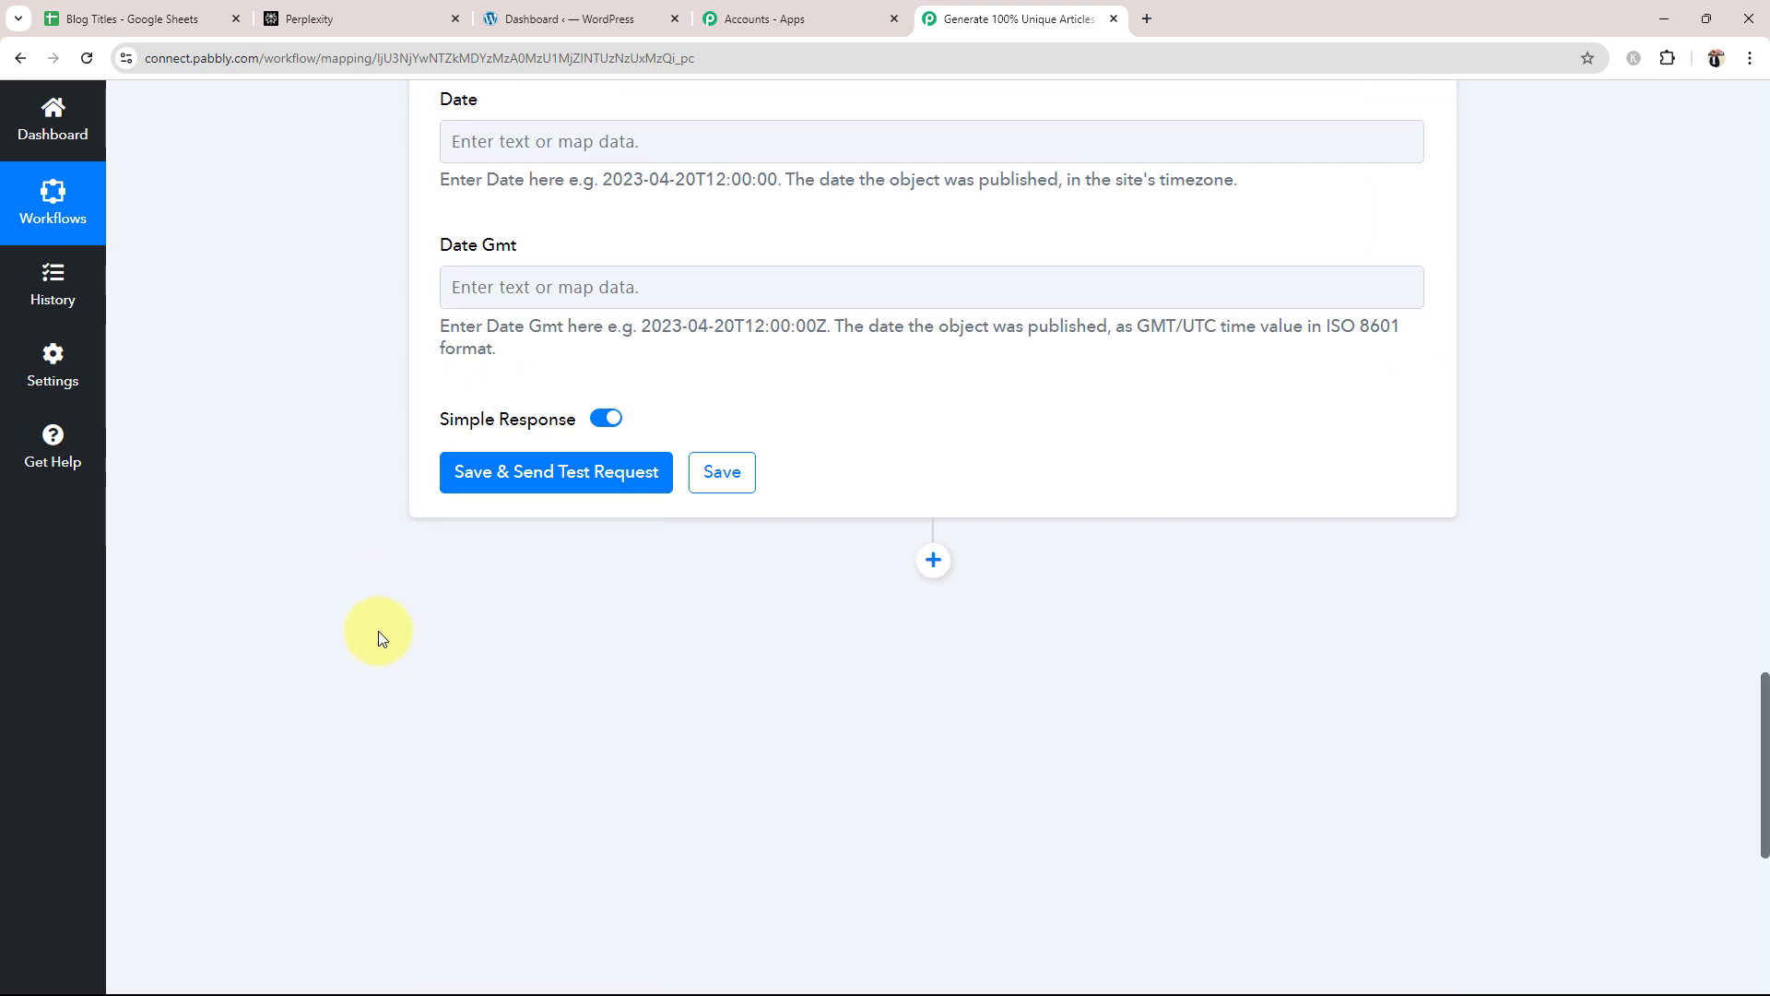
{"action": "left_click", "coordinate": [447, 472]}
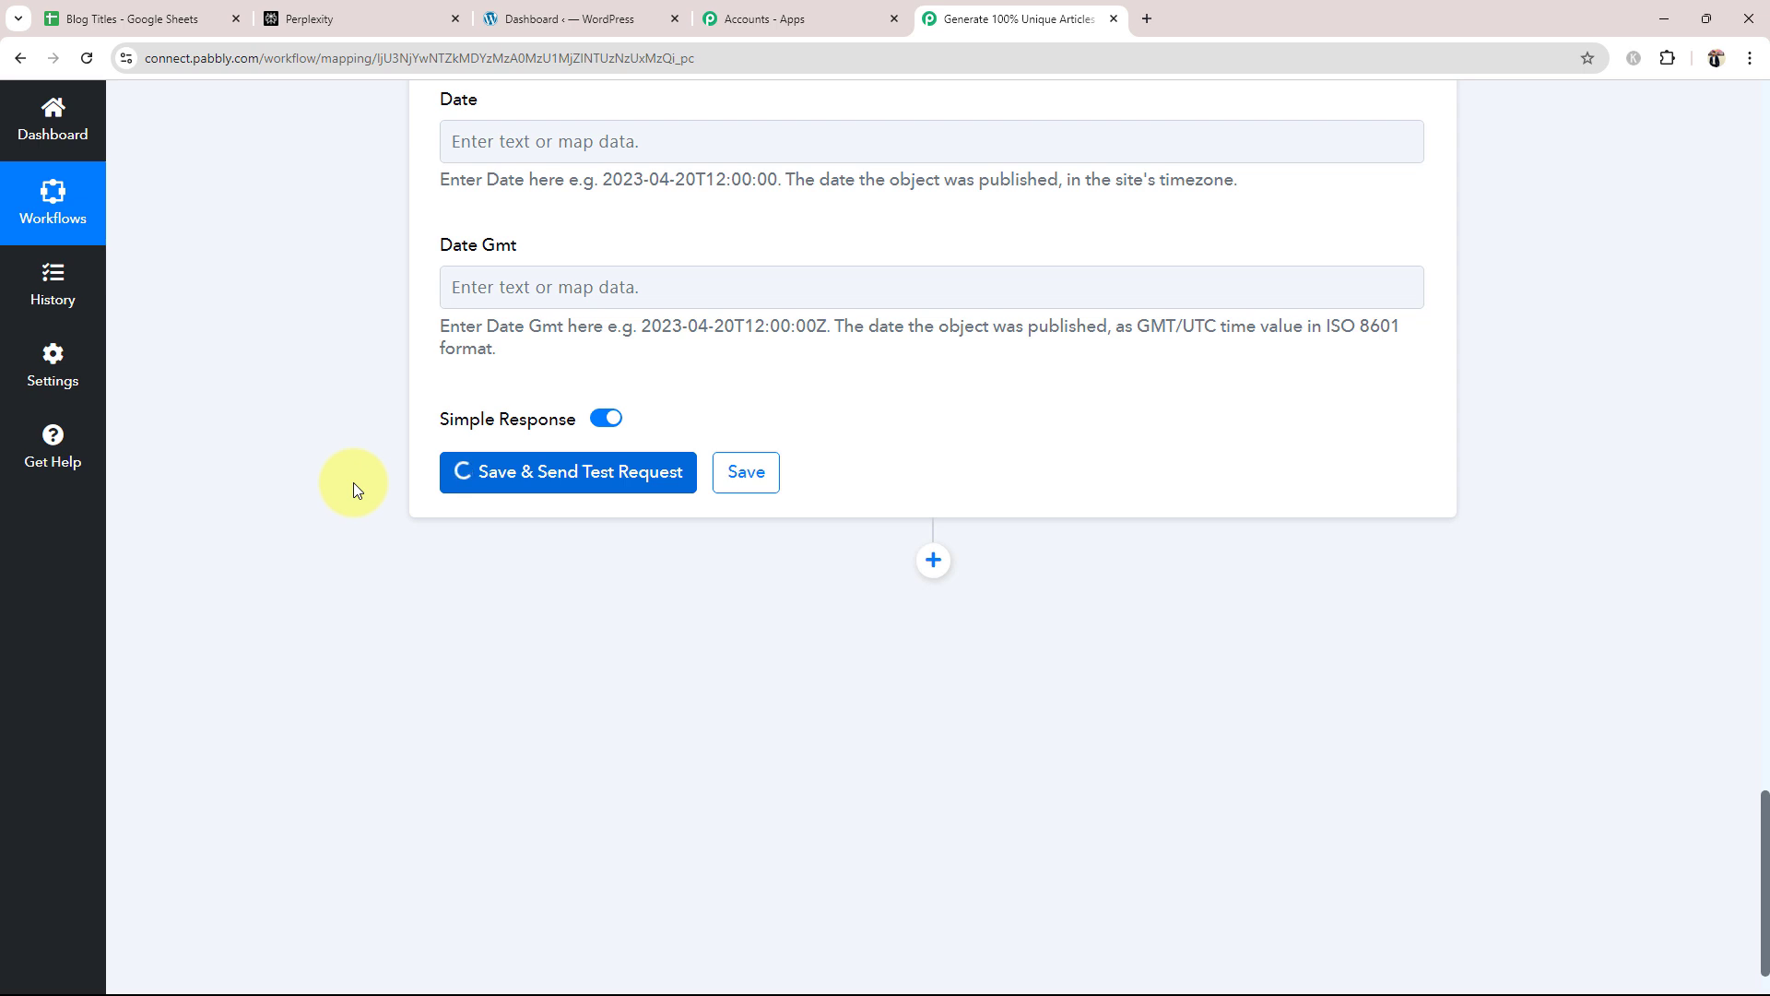
{"action": "scroll", "coordinate": [565, 612], "scroll_direction": "down", "scroll_amount": 3}
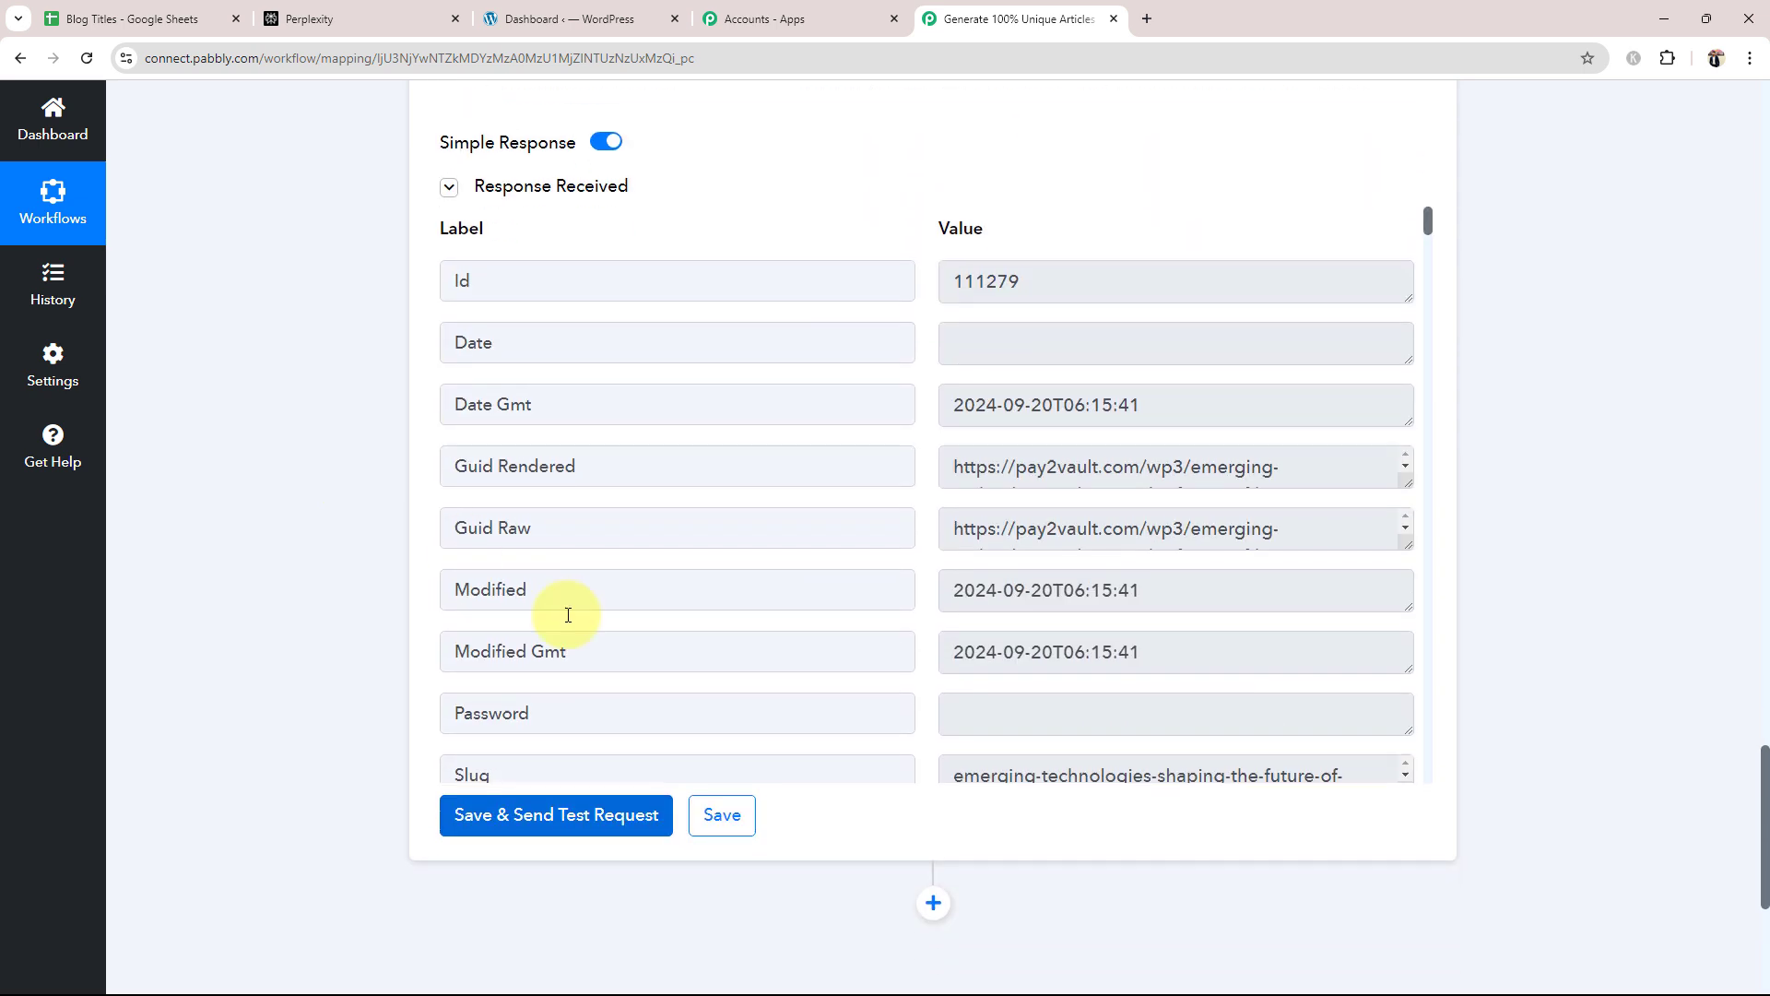
{"action": "left_click_drag", "start_coordinate": [1281, 656], "coordinate": [849, 672]}
{"action": "left_click_drag", "start_coordinate": [1209, 584], "coordinate": [769, 634]}
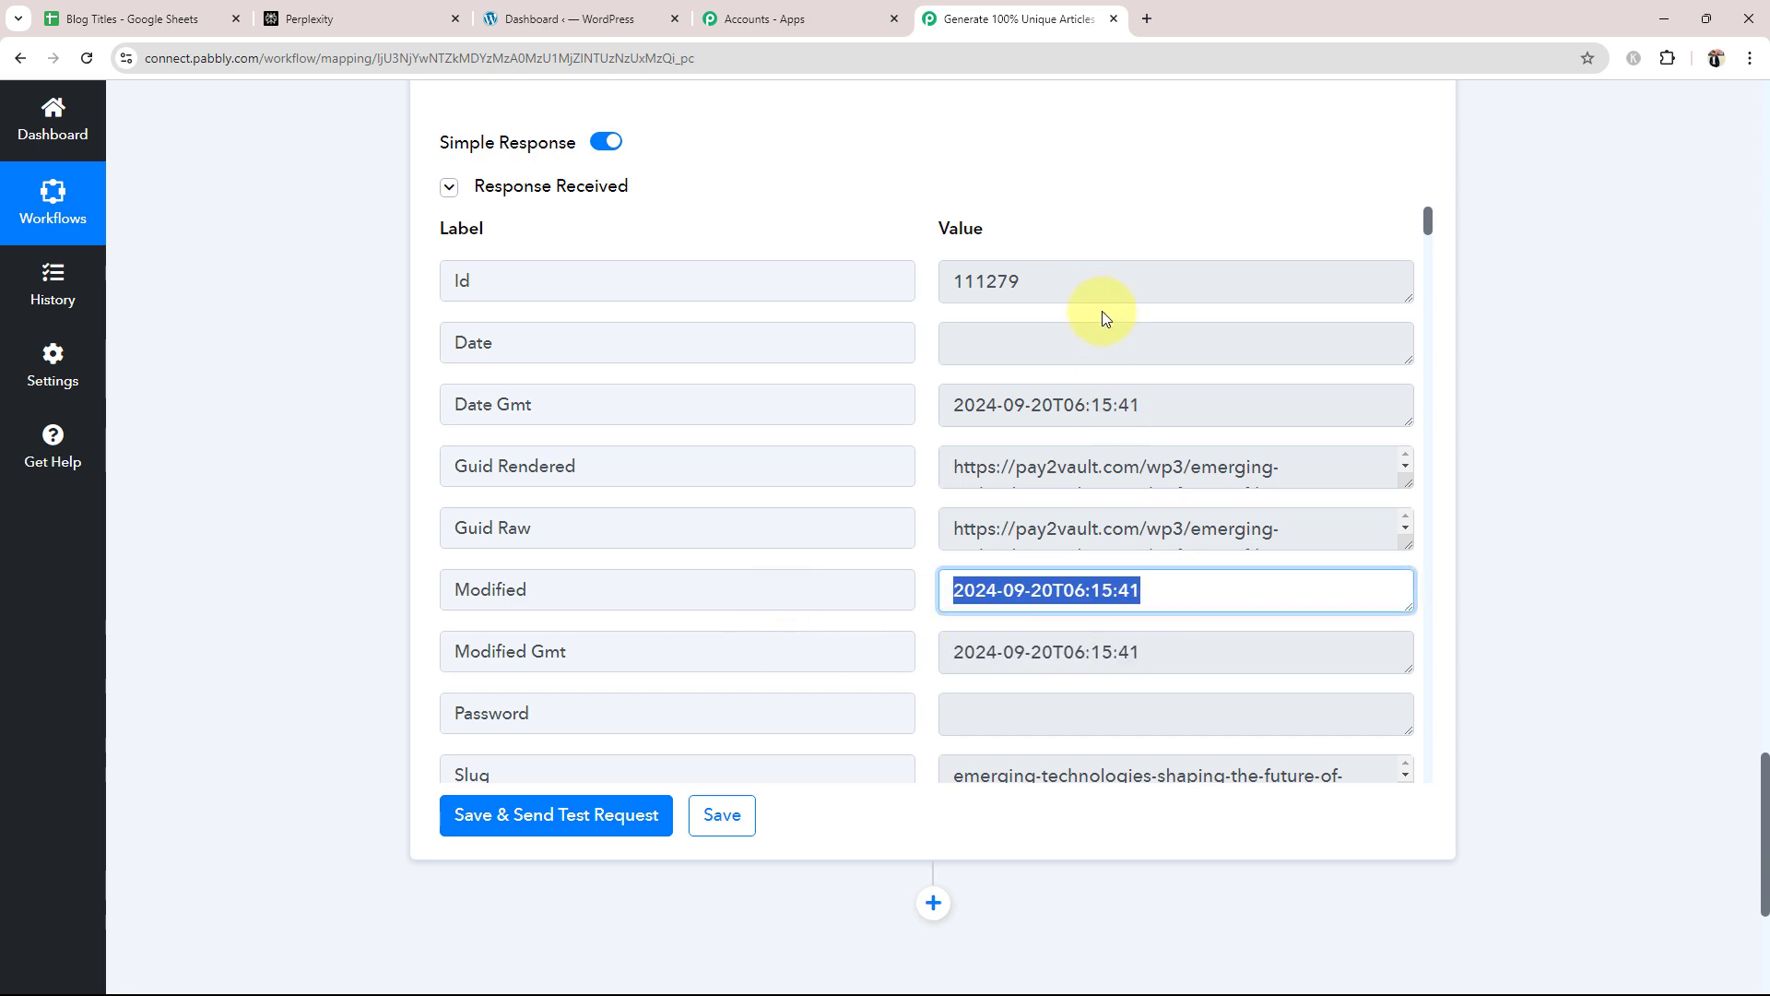
Step: Switch to WordPress, open the post "Emerging Technologies Shaping the Future of Business in 2024" from all posts, and view it through its permalink
{"action": "left_click", "coordinate": [567, 18]}
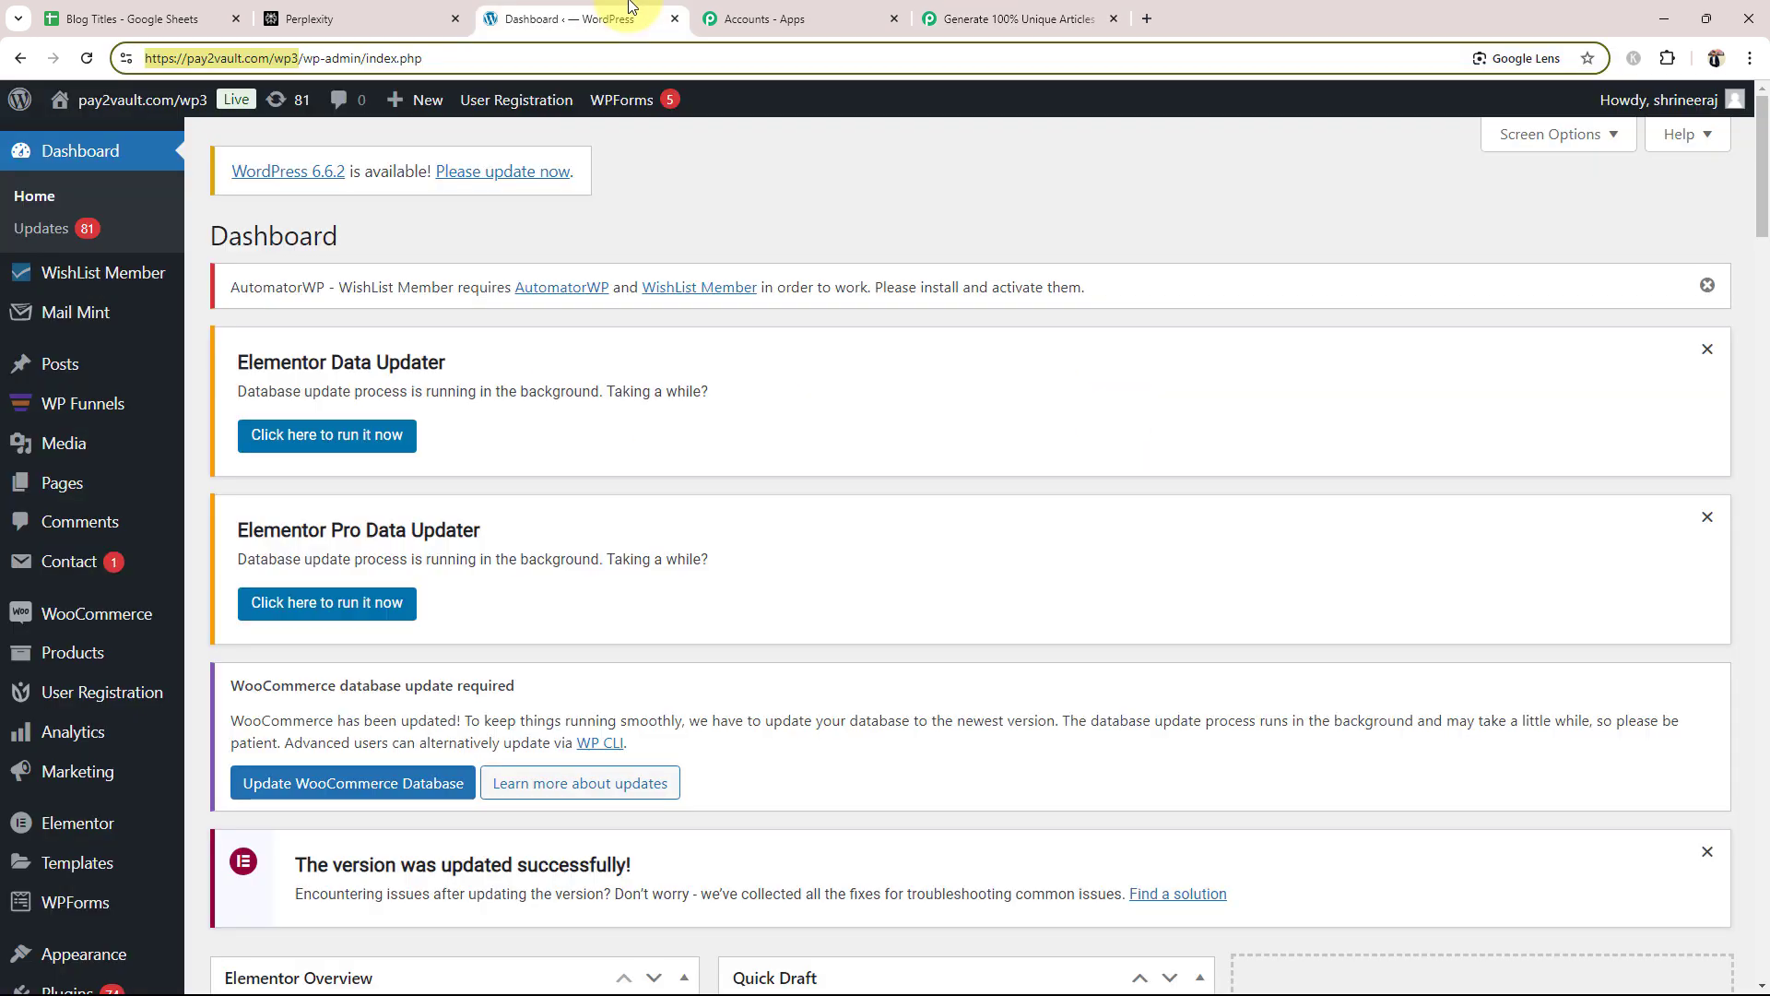
{"action": "mouse_move", "coordinate": [75, 356]}
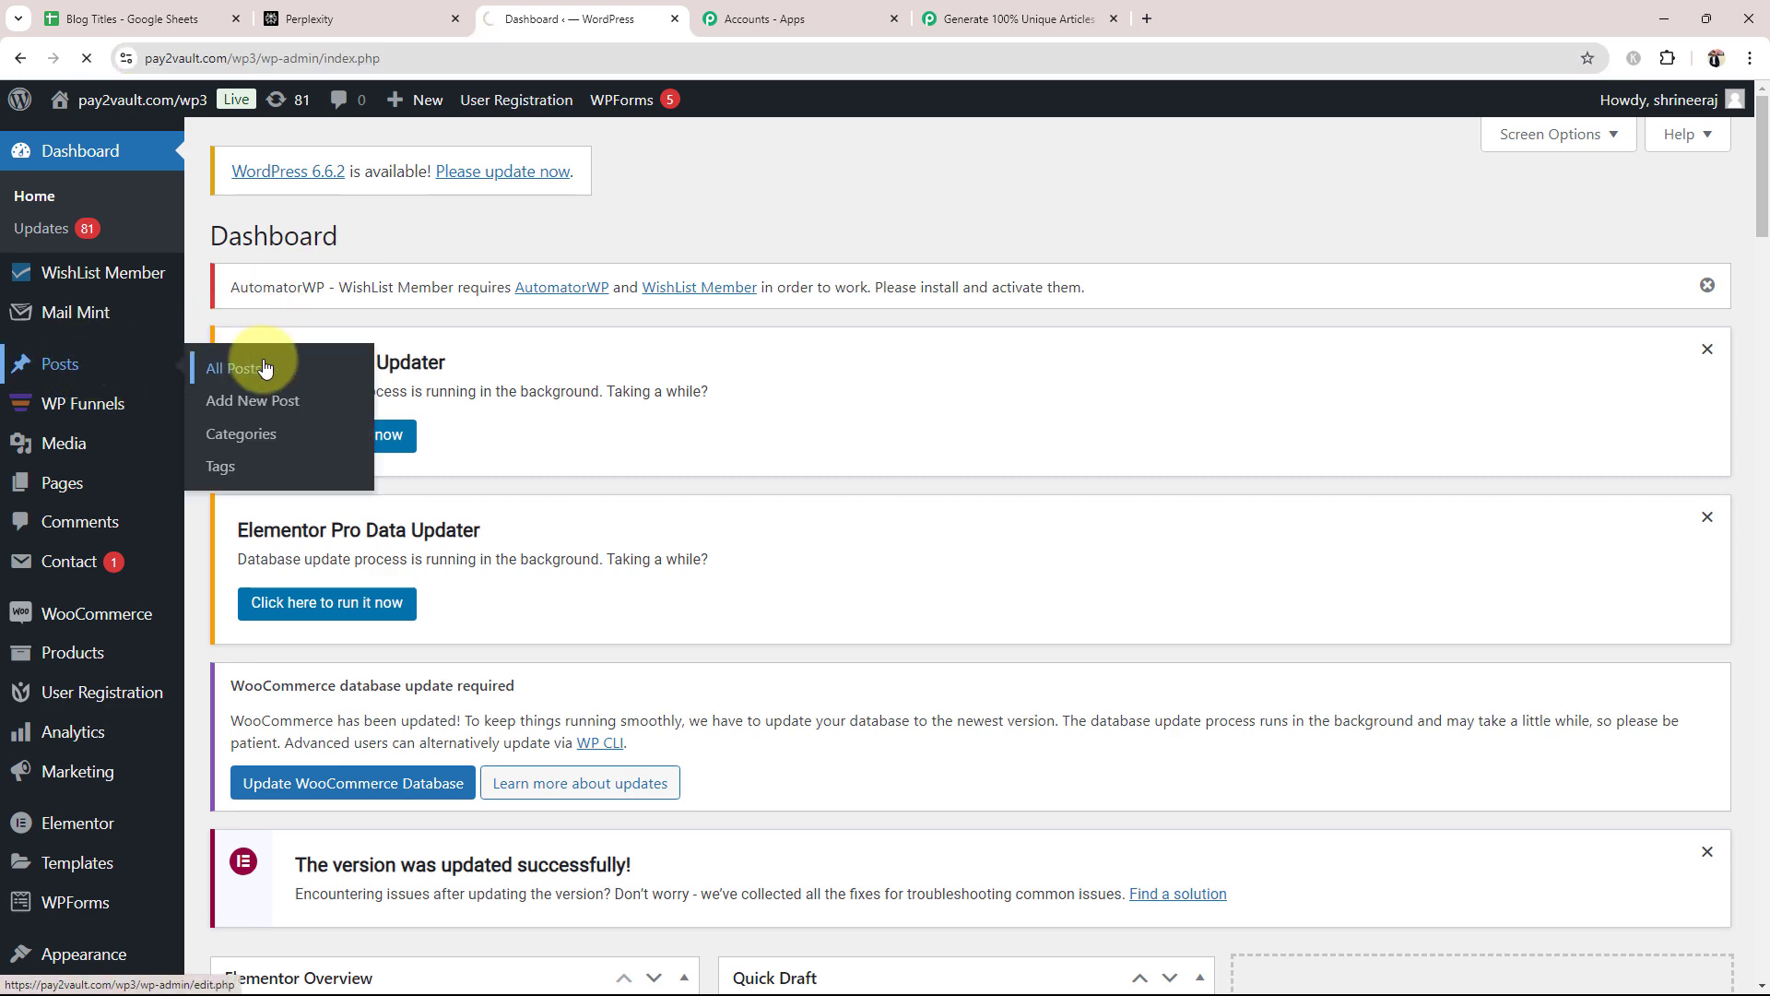
{"action": "left_click", "coordinate": [227, 361]}
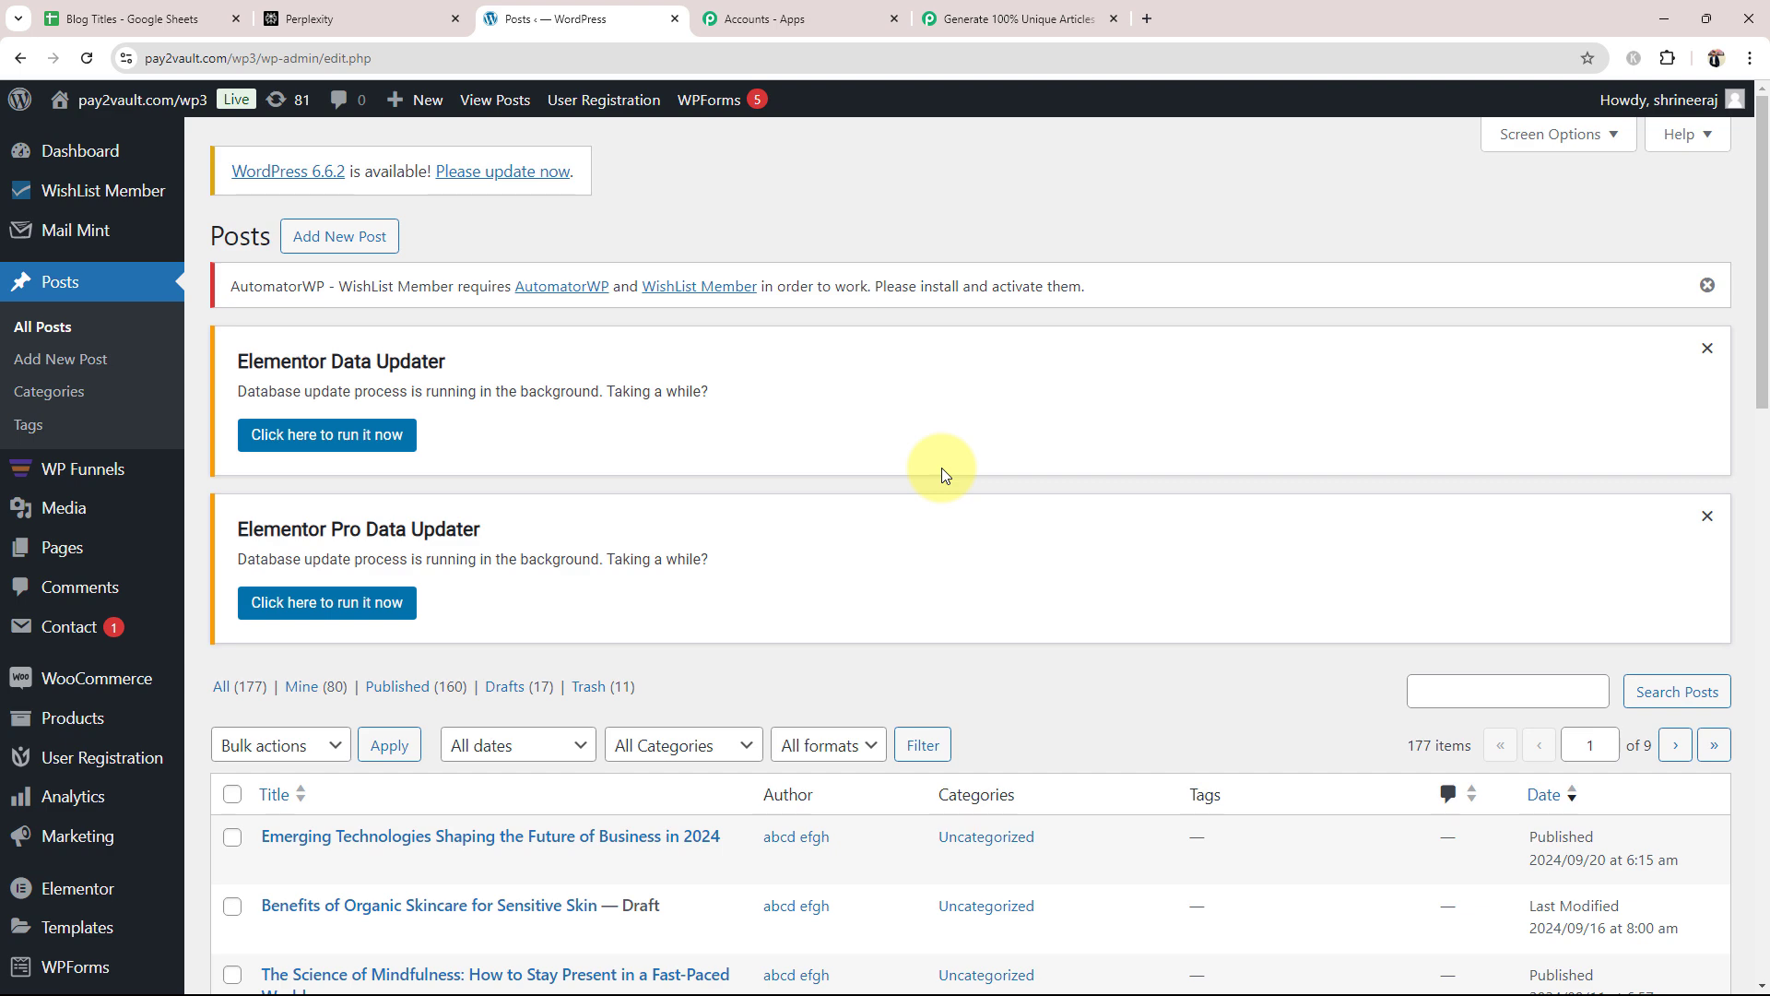
{"action": "scroll", "coordinate": [935, 457], "scroll_direction": "down", "scroll_amount": 3}
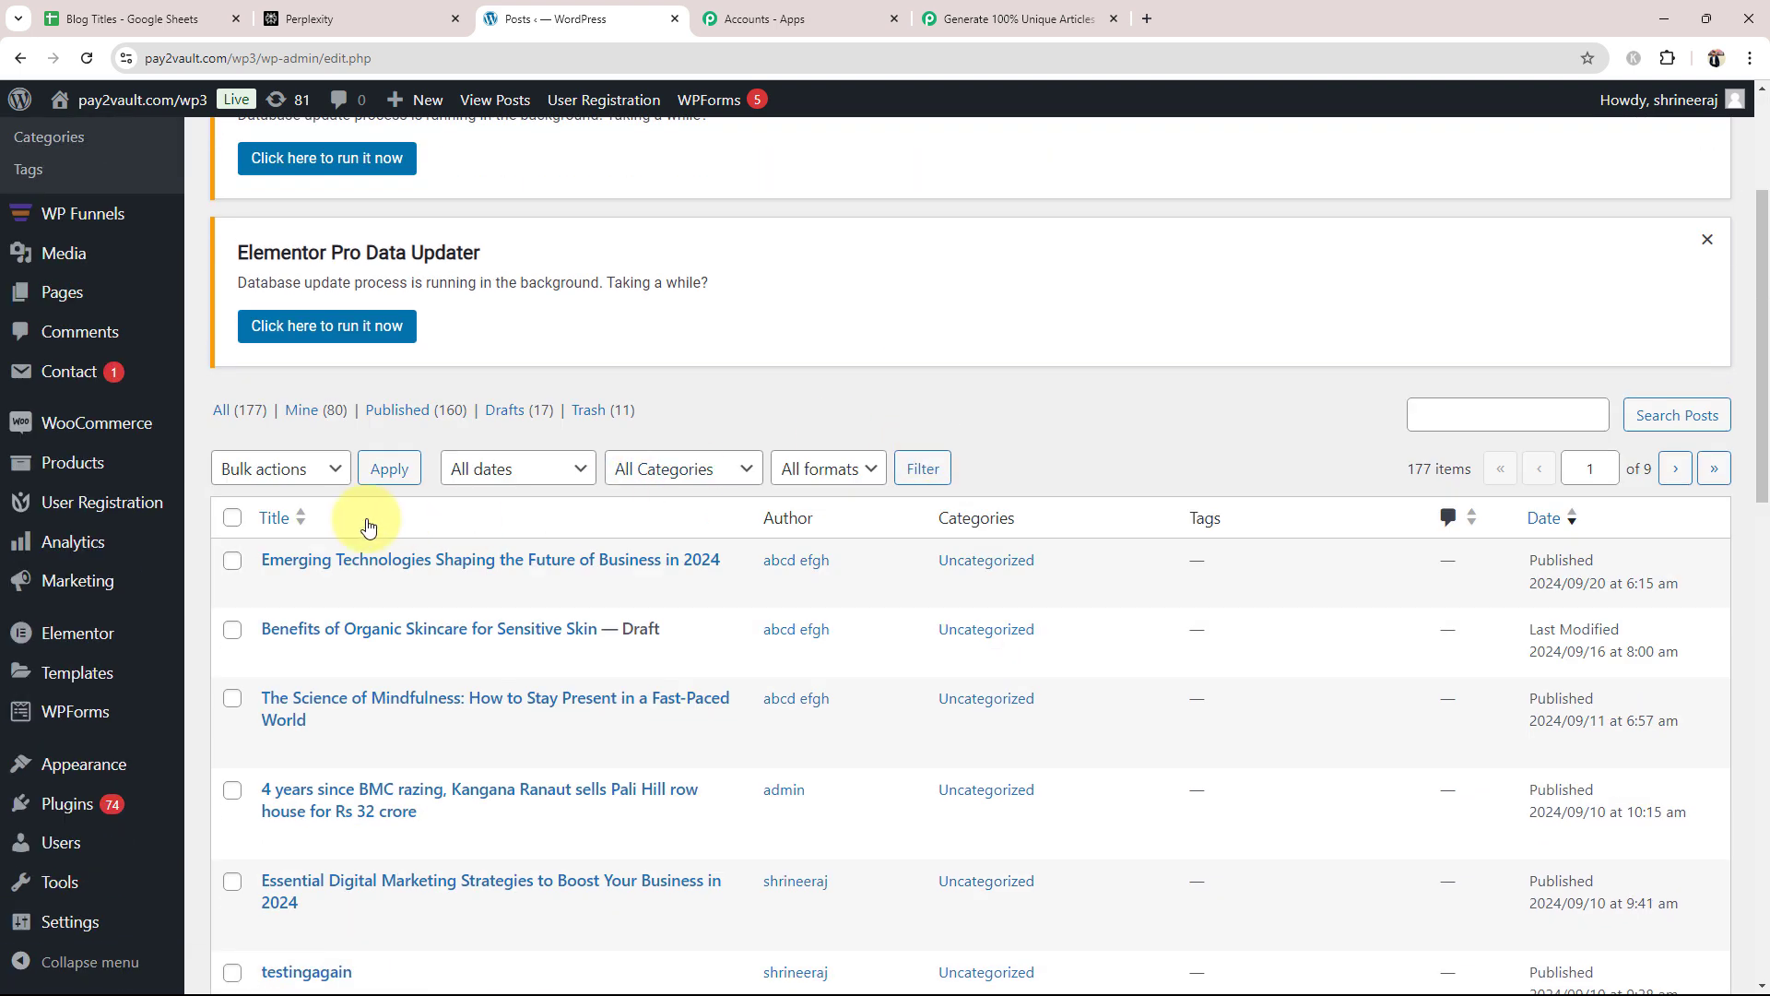
{"action": "left_click", "coordinate": [318, 561]}
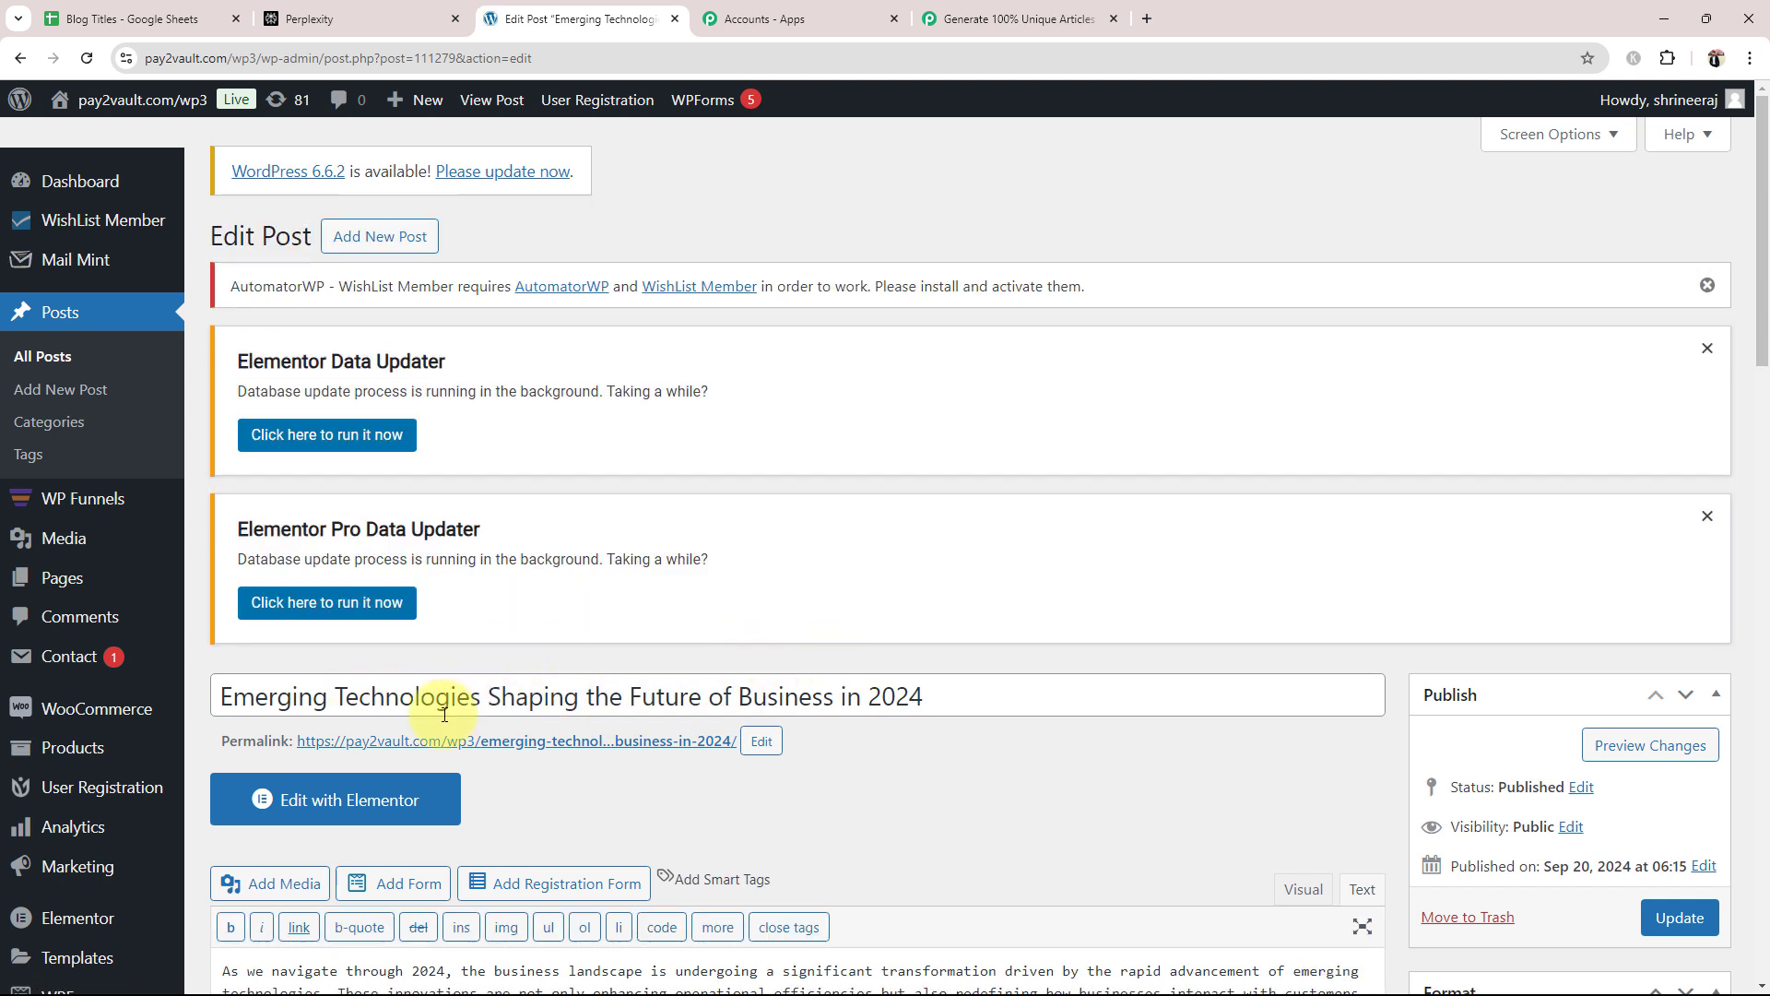
{"action": "left_click", "coordinate": [427, 740]}
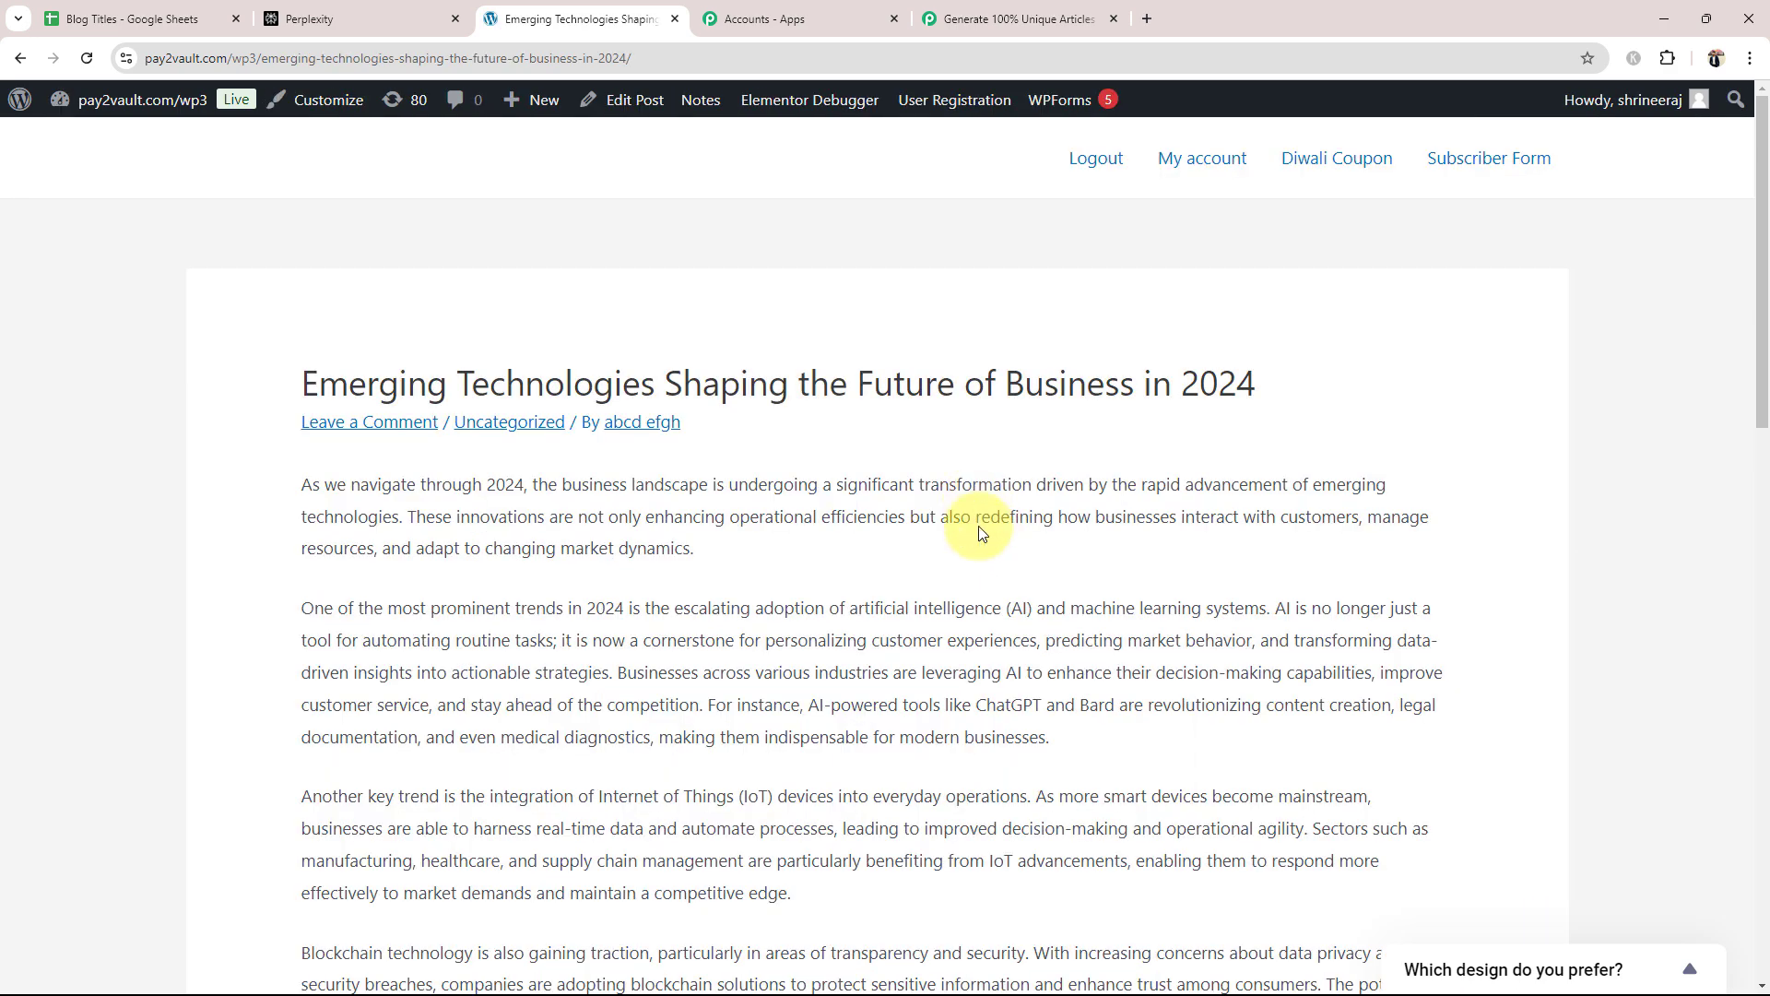
Step: Read through the published article on the site and highlight its opening paragraphs
{"action": "scroll", "coordinate": [971, 509], "scroll_direction": "down", "scroll_amount": 6}
{"action": "scroll", "coordinate": [949, 506], "scroll_direction": "up", "scroll_amount": 7}
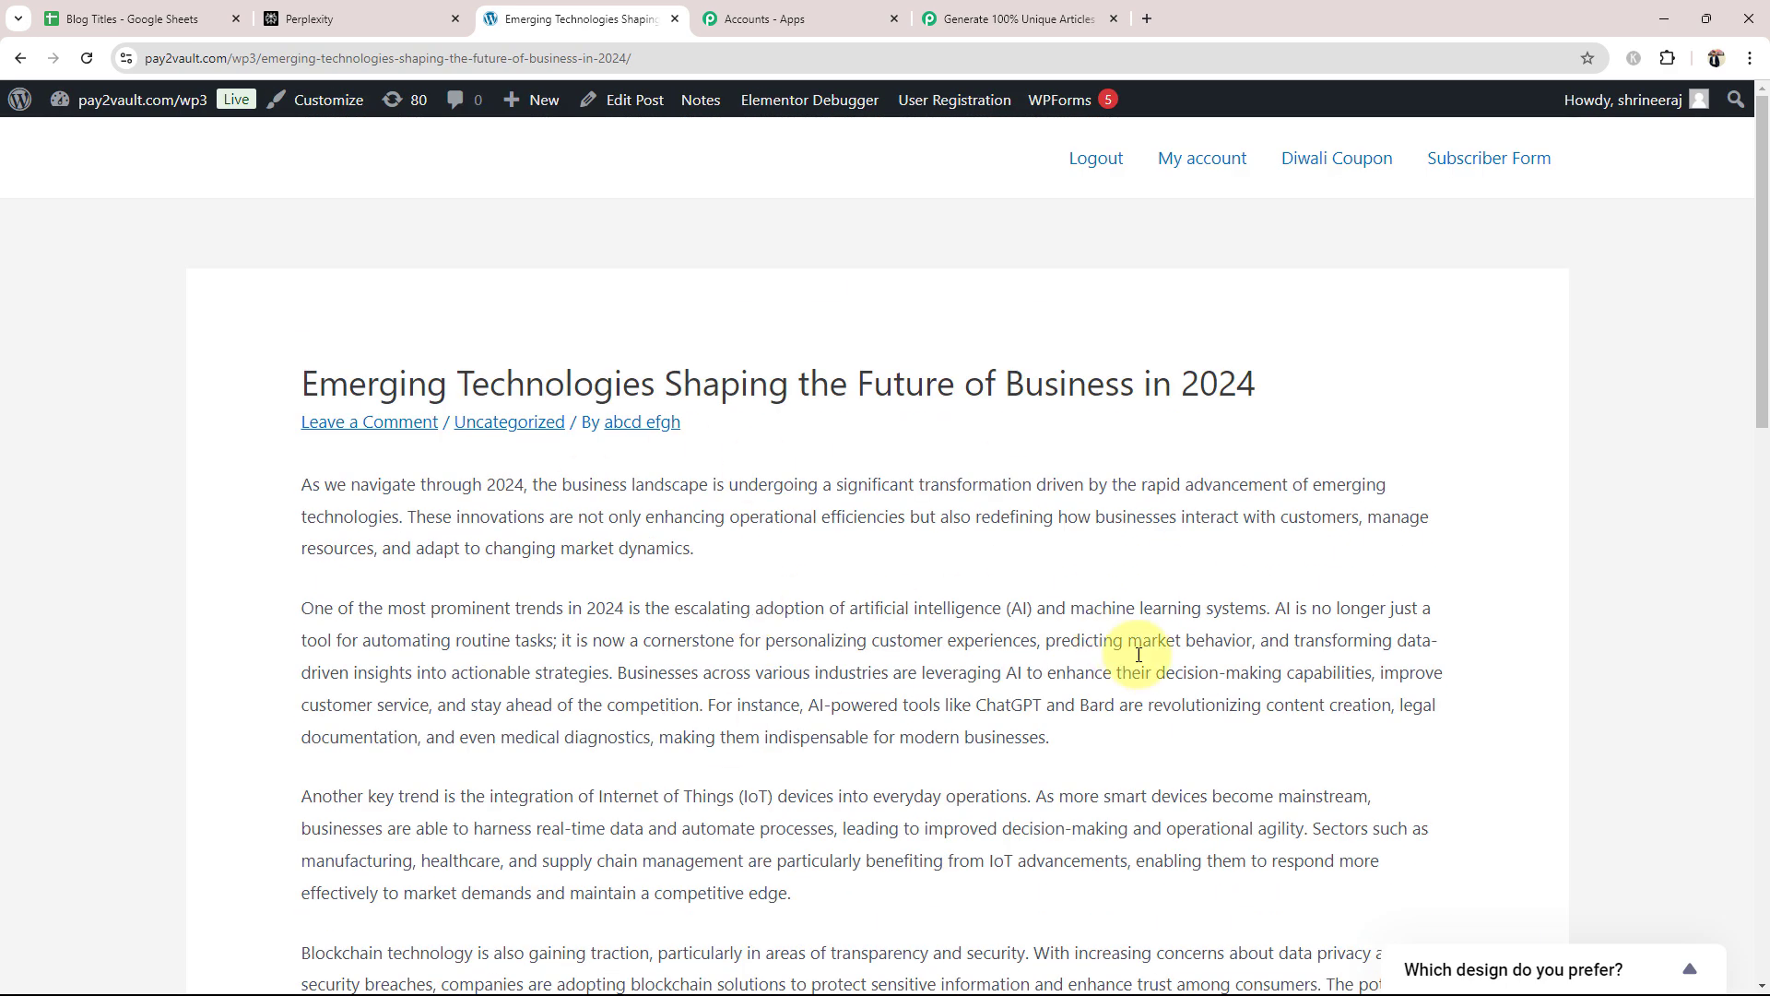
{"action": "left_click_drag", "start_coordinate": [1215, 705], "coordinate": [389, 486]}
{"action": "left_click", "coordinate": [282, 496]}
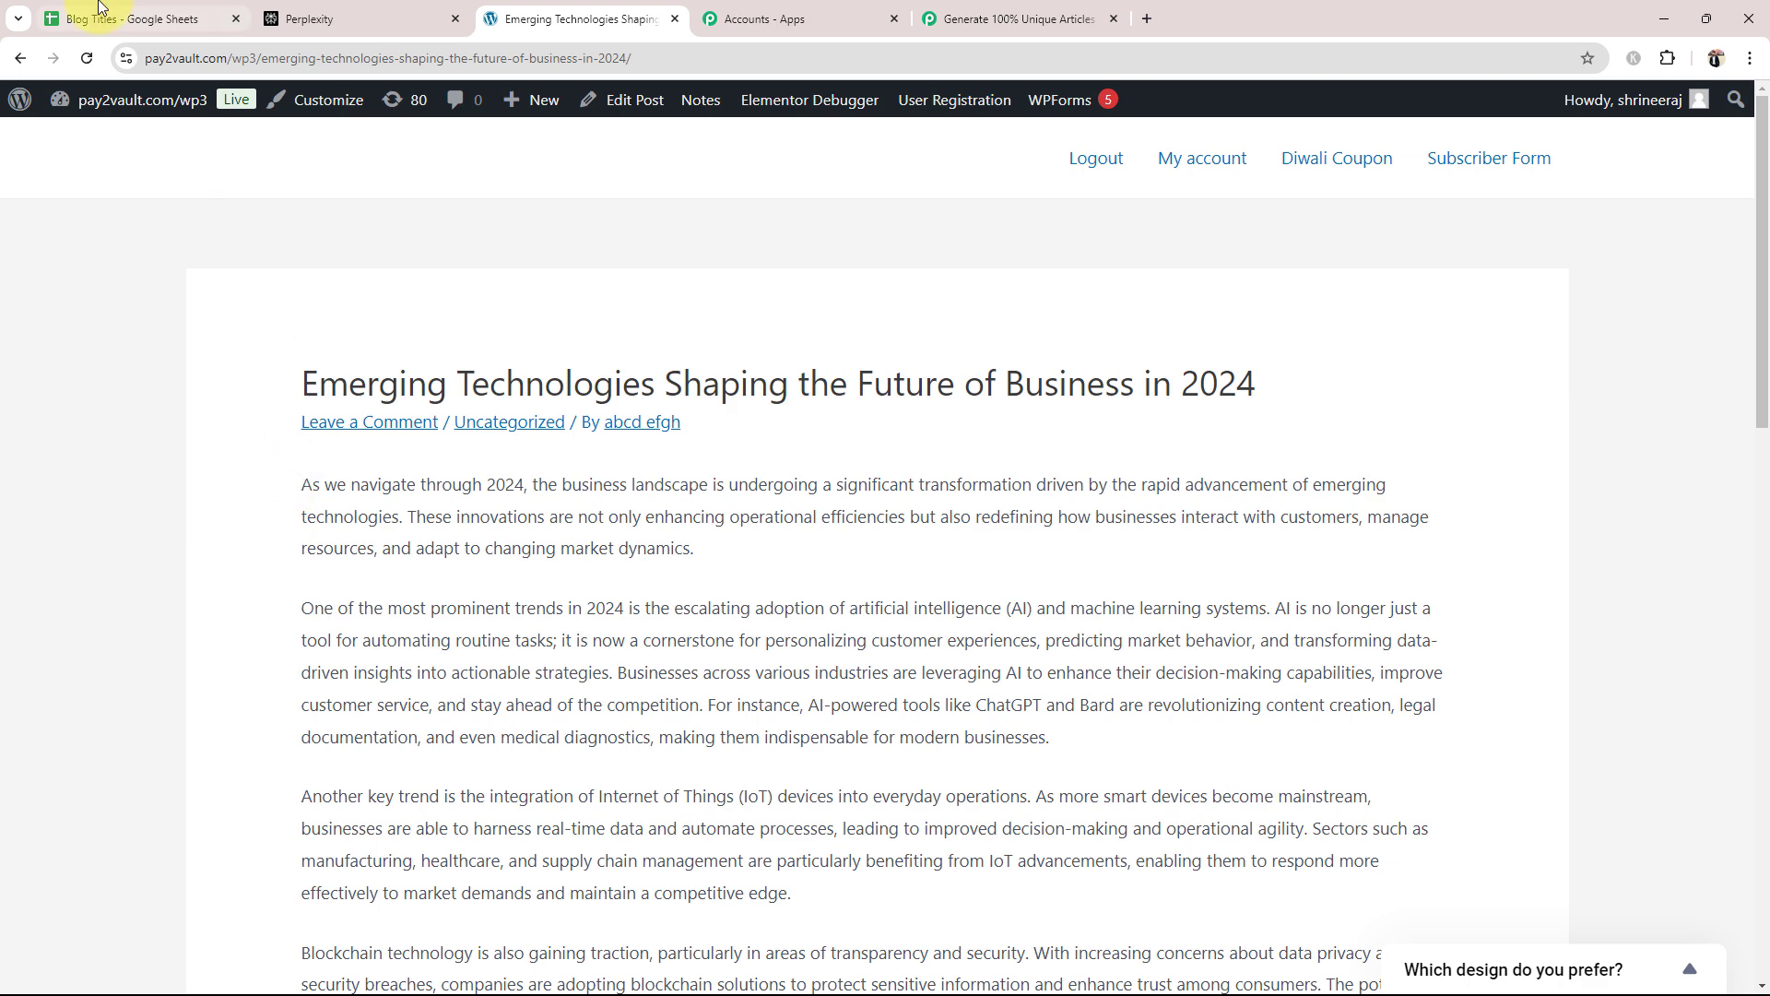
Step: Switch to the Blog Titles spreadsheet to check cell B2 under Blog Link, and return to the Pabbly Connect workflow
{"action": "left_click", "coordinate": [129, 19]}
{"action": "left_click", "coordinate": [651, 336]}
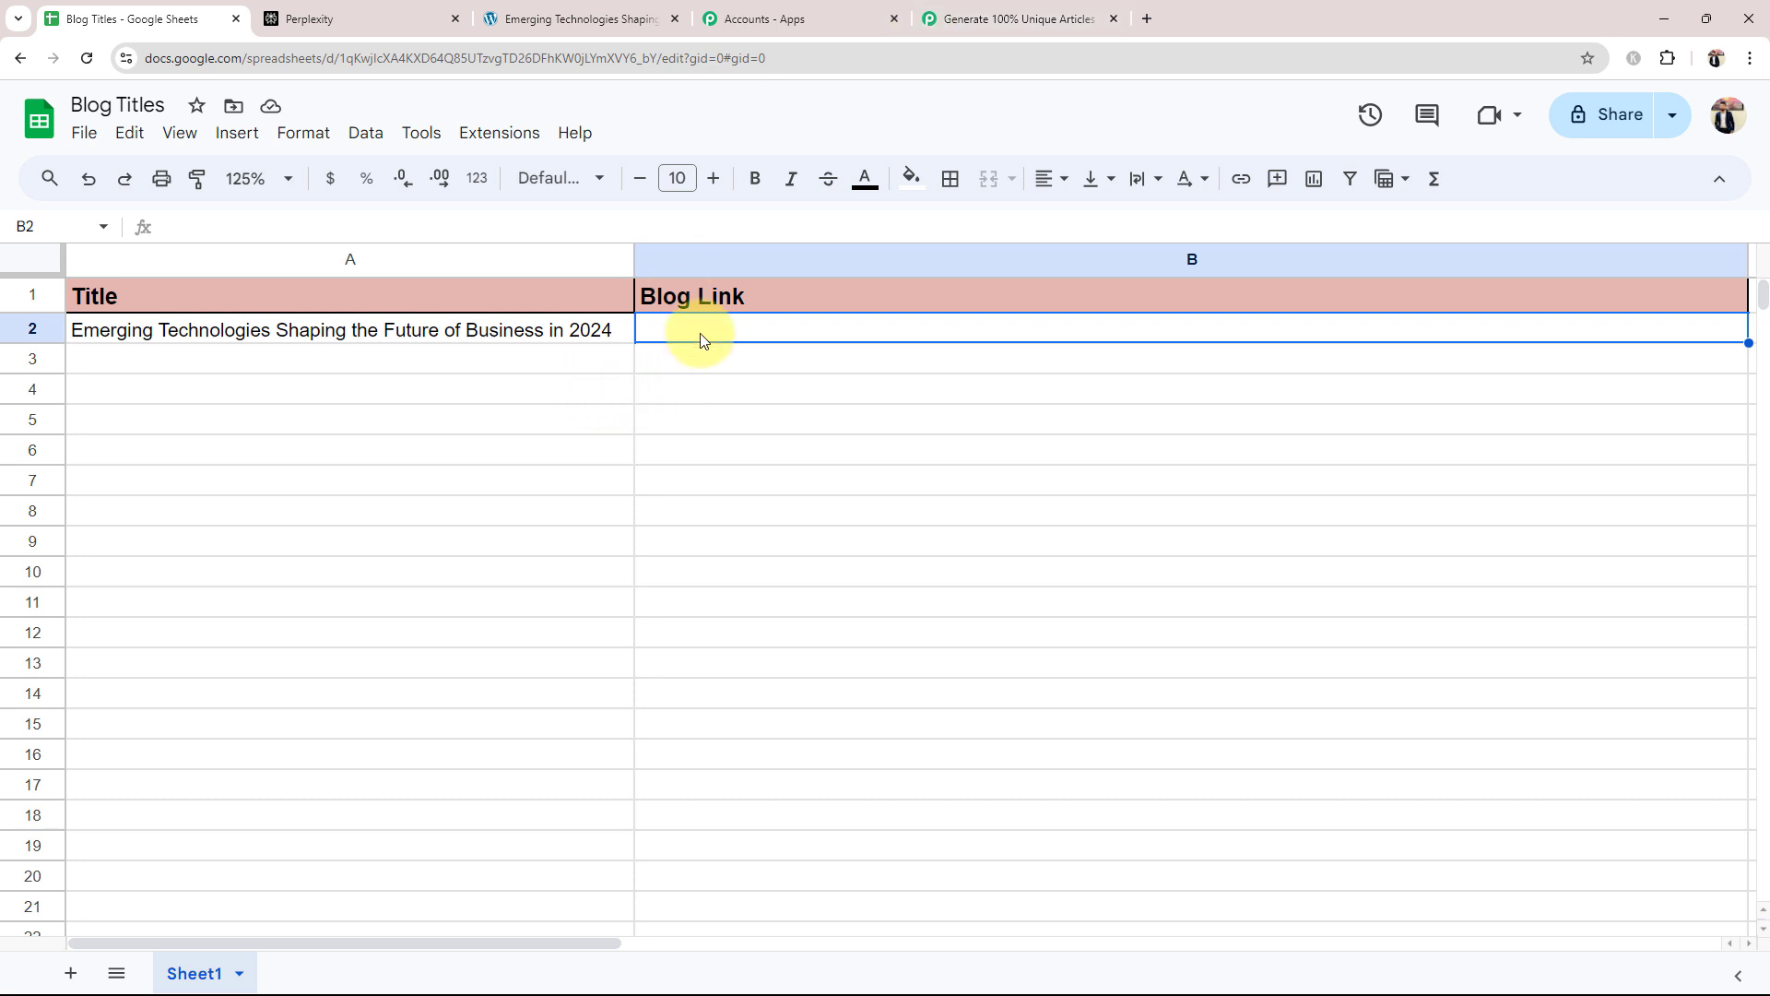
{"action": "left_click", "coordinate": [976, 11]}
{"action": "left_click", "coordinate": [288, 572]}
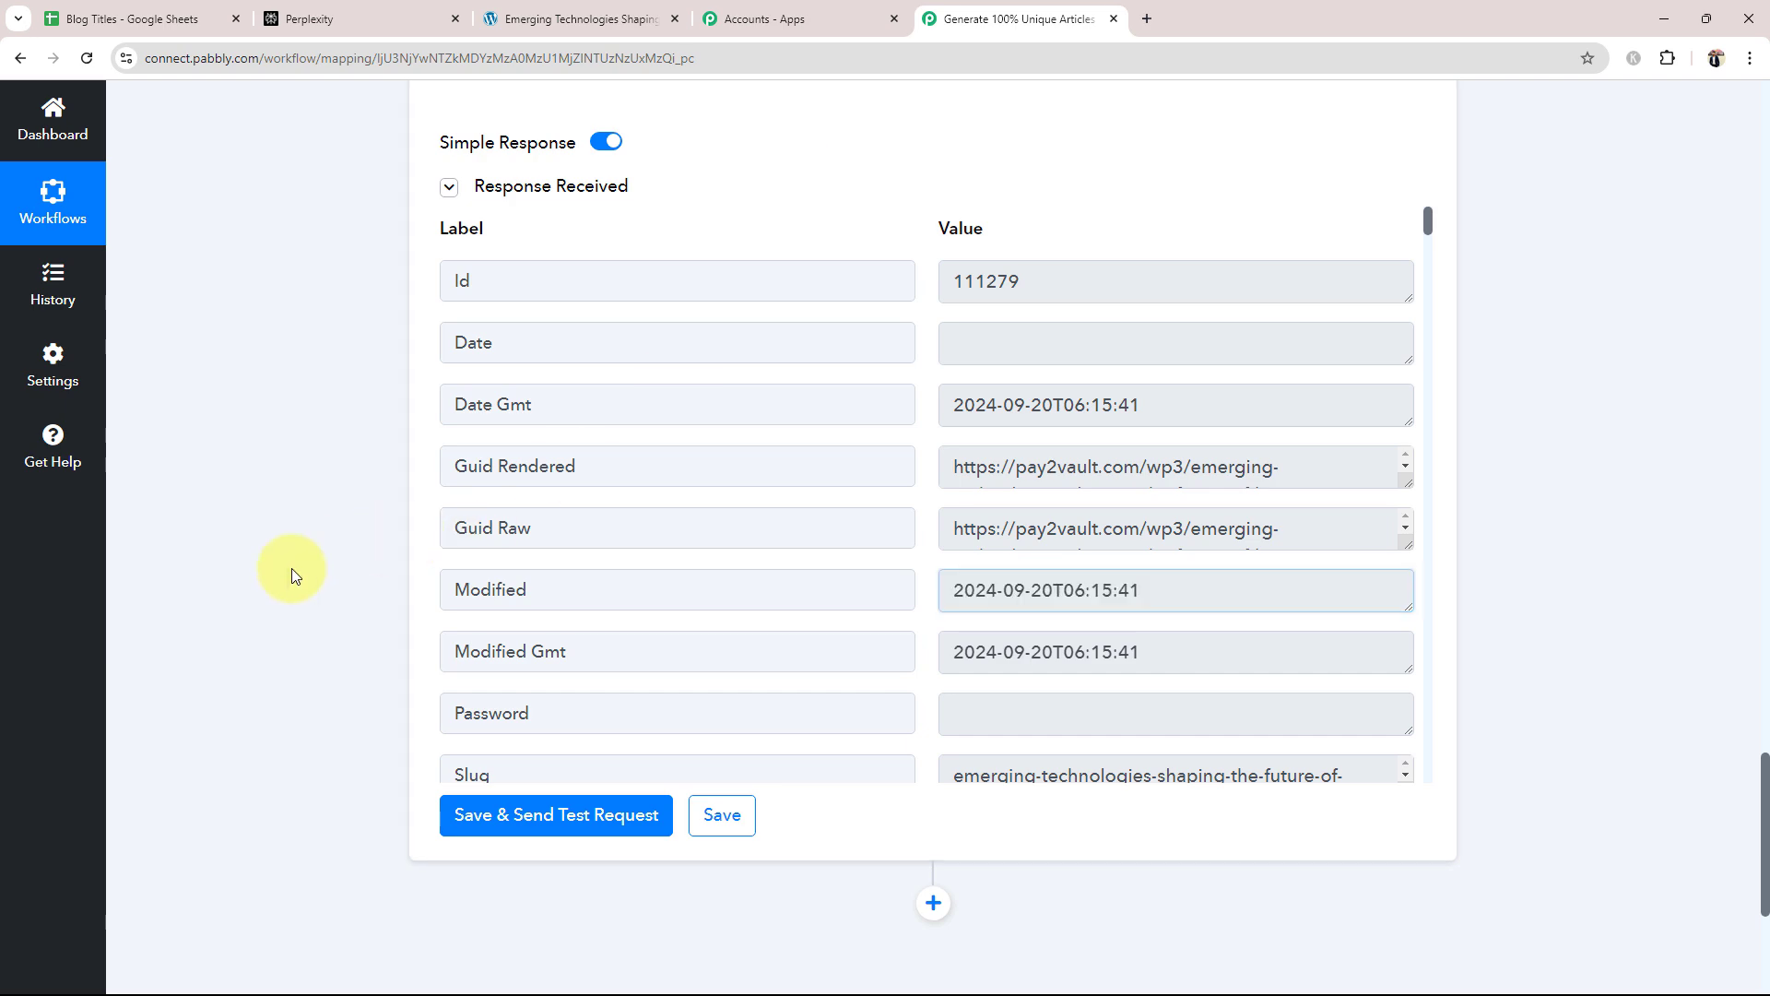
Step: Add a new action step after the WordPress step and choose Google Sheets as its app
{"action": "scroll", "coordinate": [316, 608], "scroll_direction": "down", "scroll_amount": 5}
{"action": "left_click", "coordinate": [941, 496]}
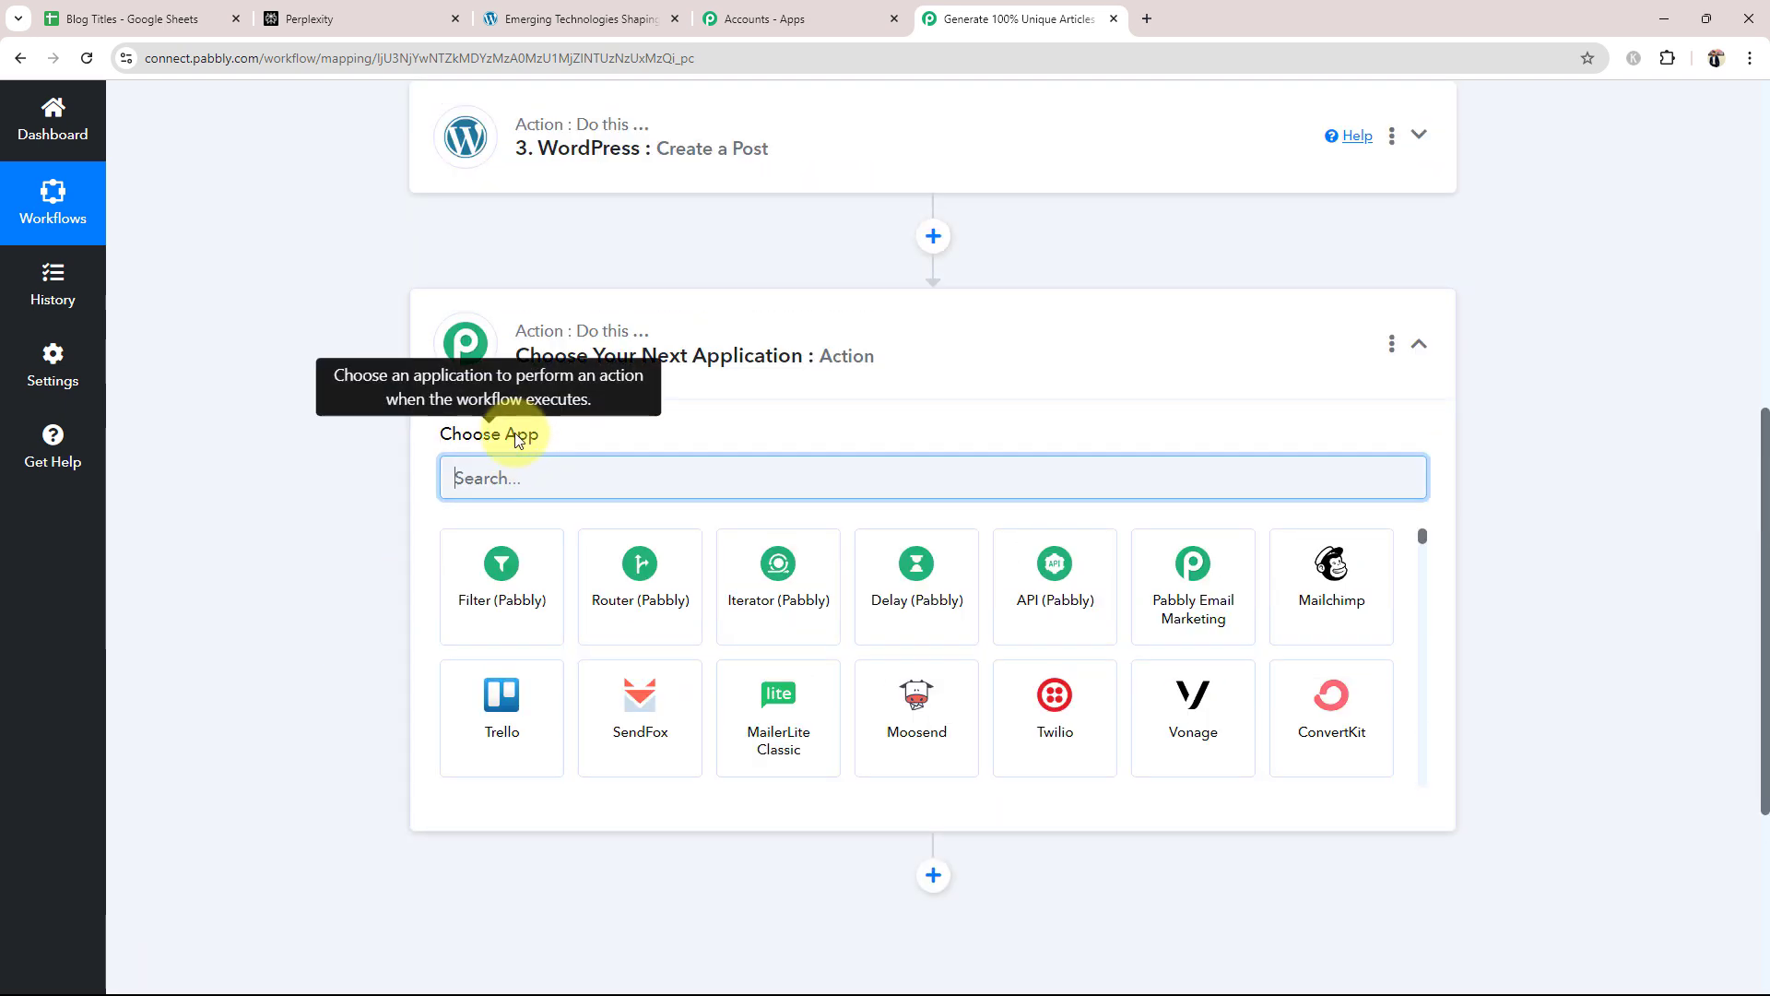
{"action": "type", "text": "Googl"}
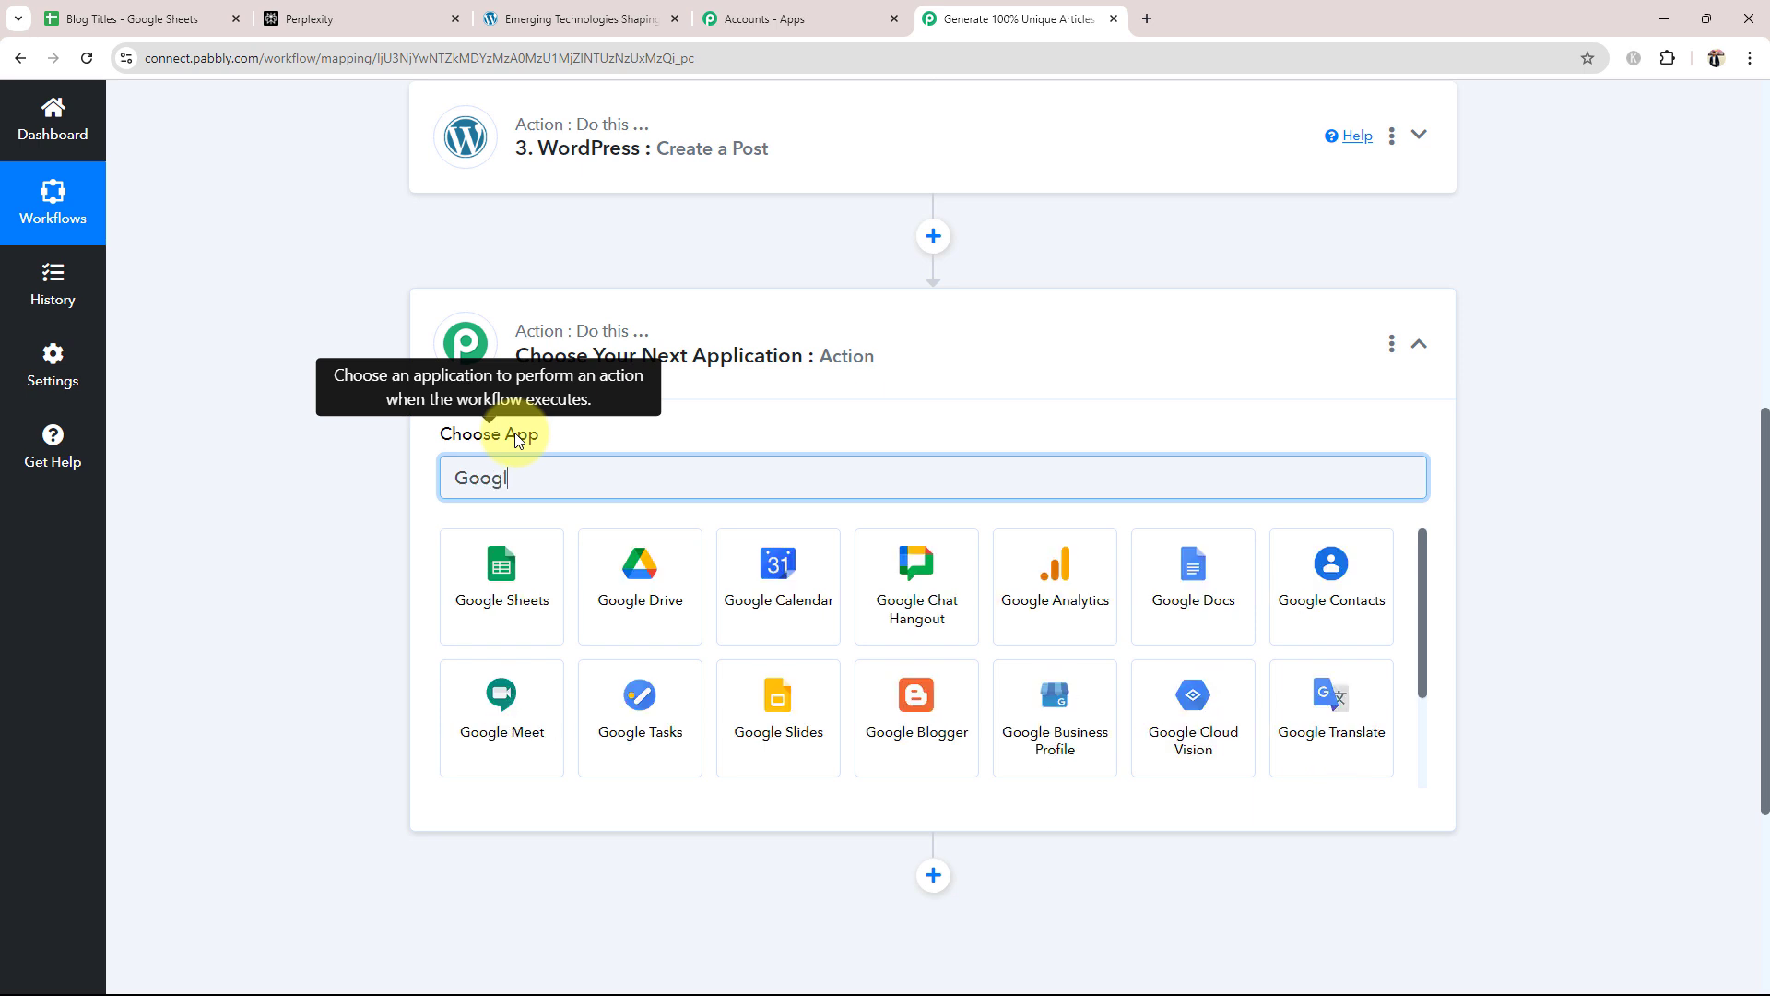
{"action": "type", "text": "e Sheets"}
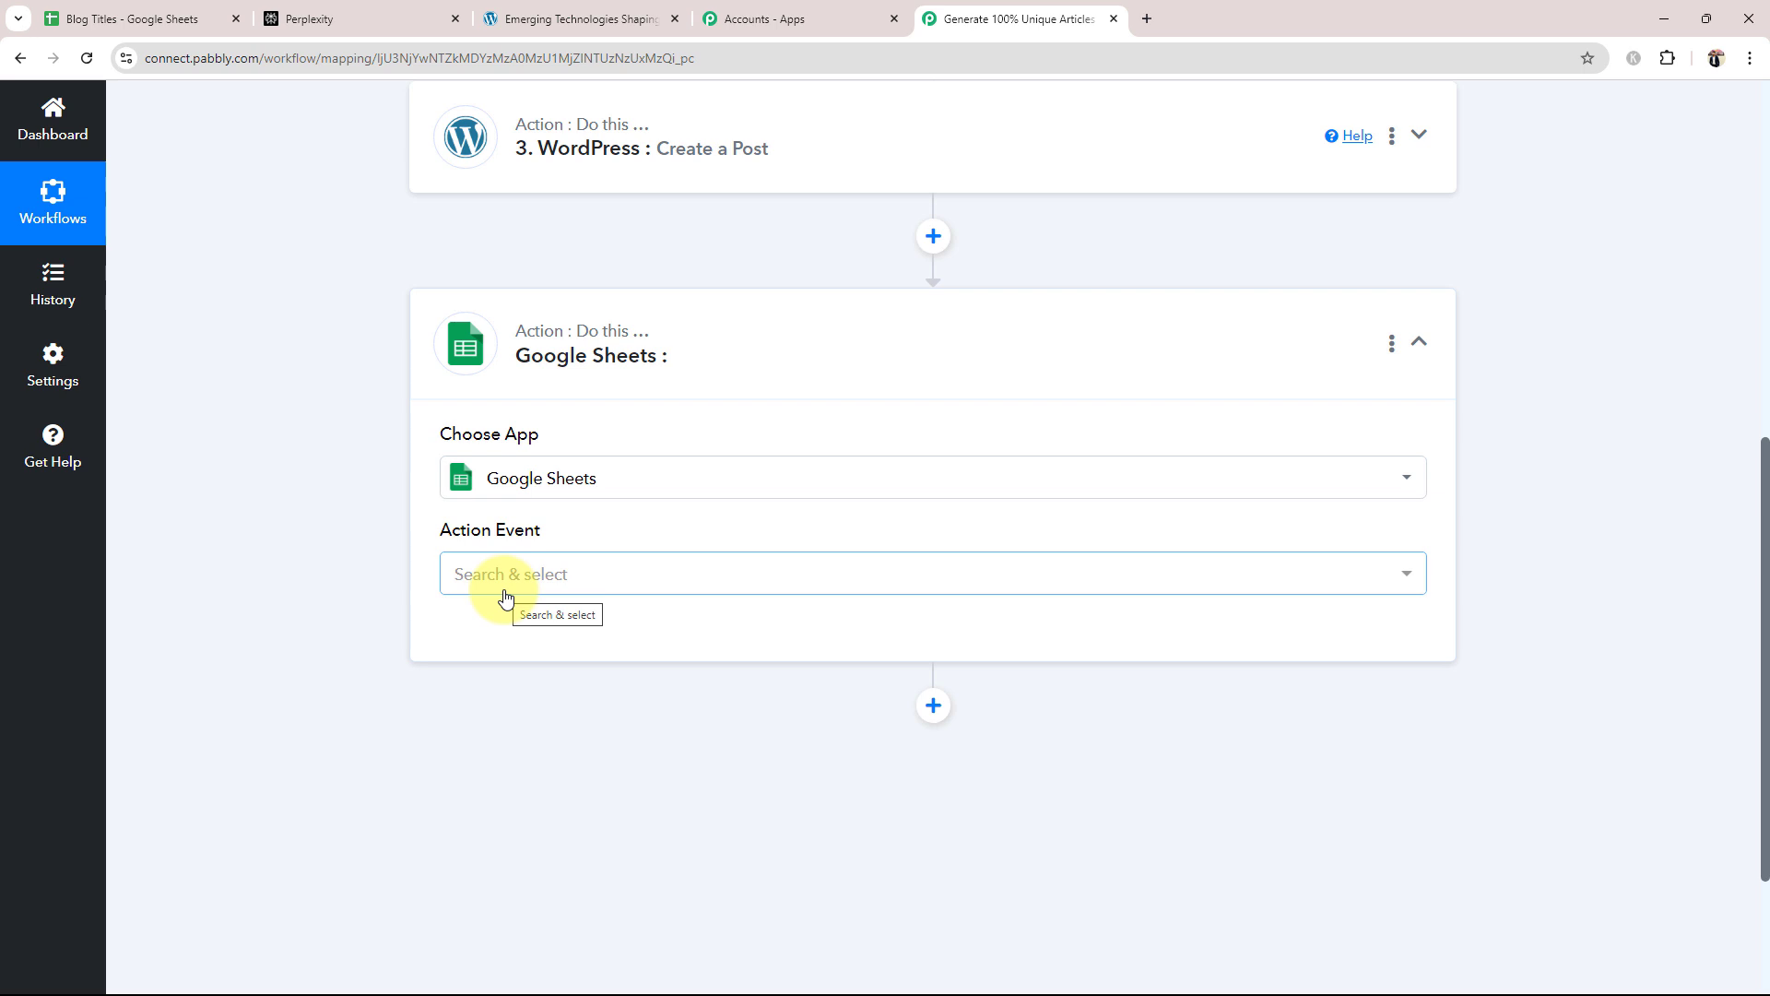
Step: Set the new Google Sheets step's action event to Update Cell Value
{"action": "left_click", "coordinate": [525, 581]}
{"action": "scroll", "coordinate": [606, 464], "scroll_direction": "down", "scroll_amount": 2}
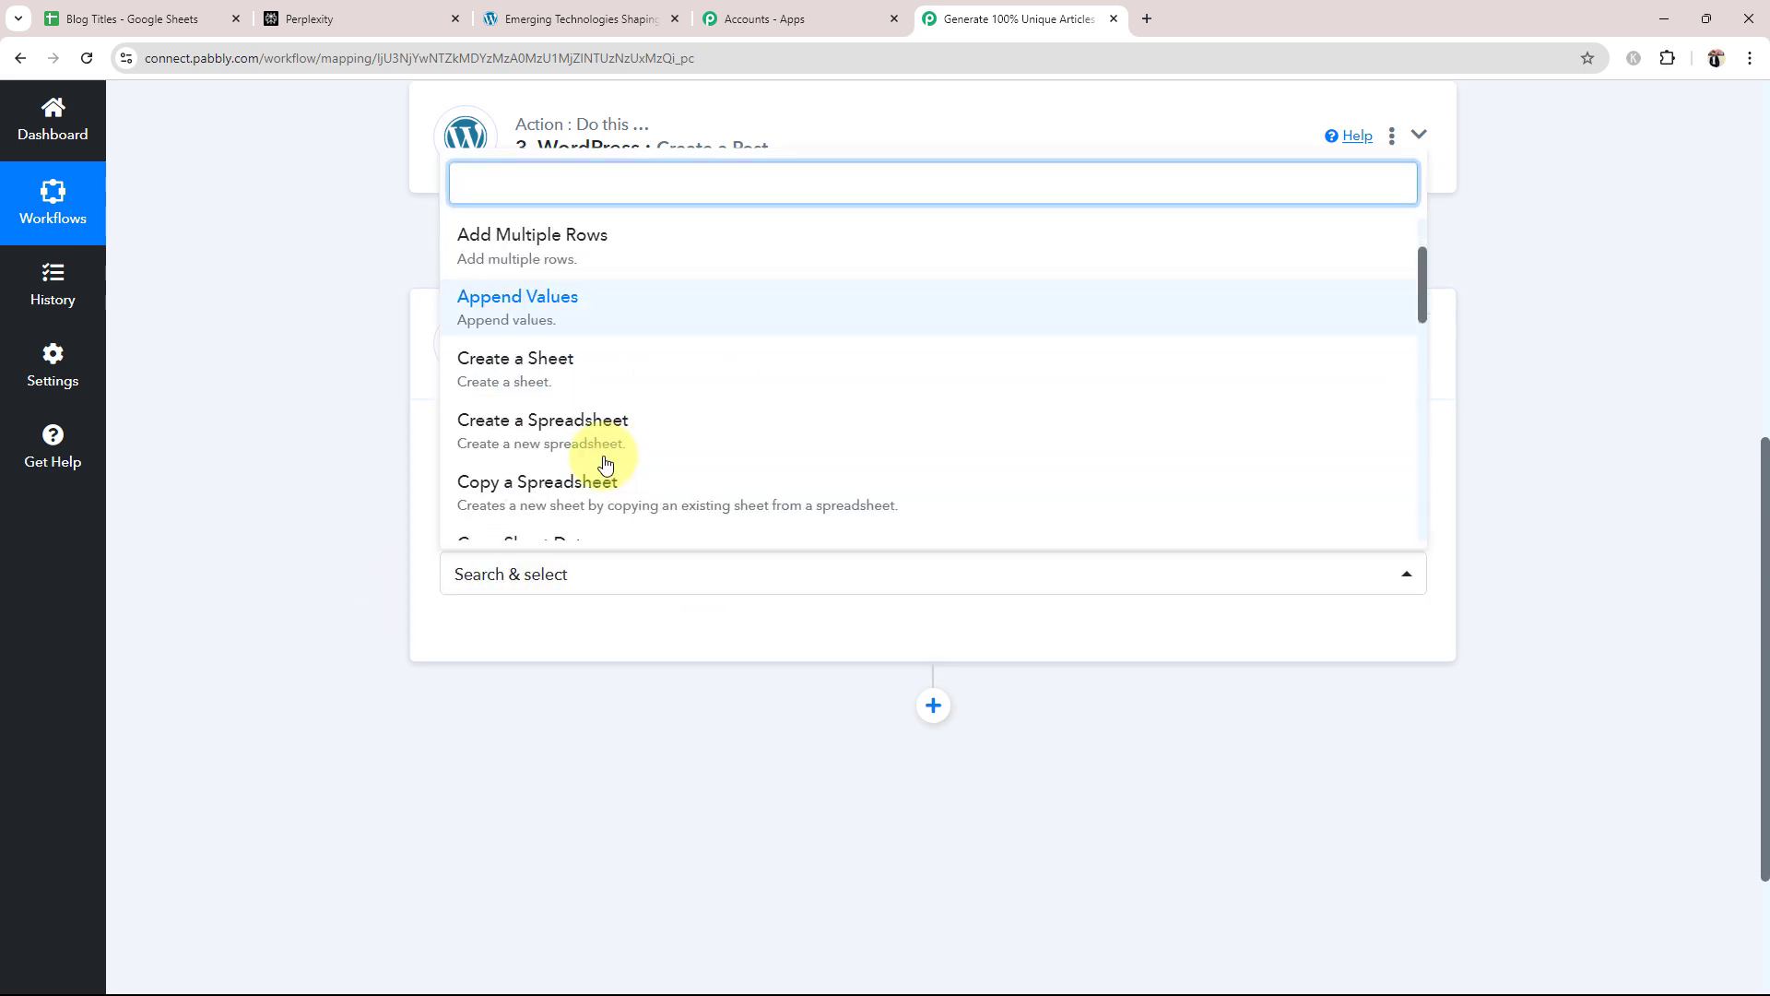
{"action": "scroll", "coordinate": [606, 464], "scroll_direction": "down", "scroll_amount": 10}
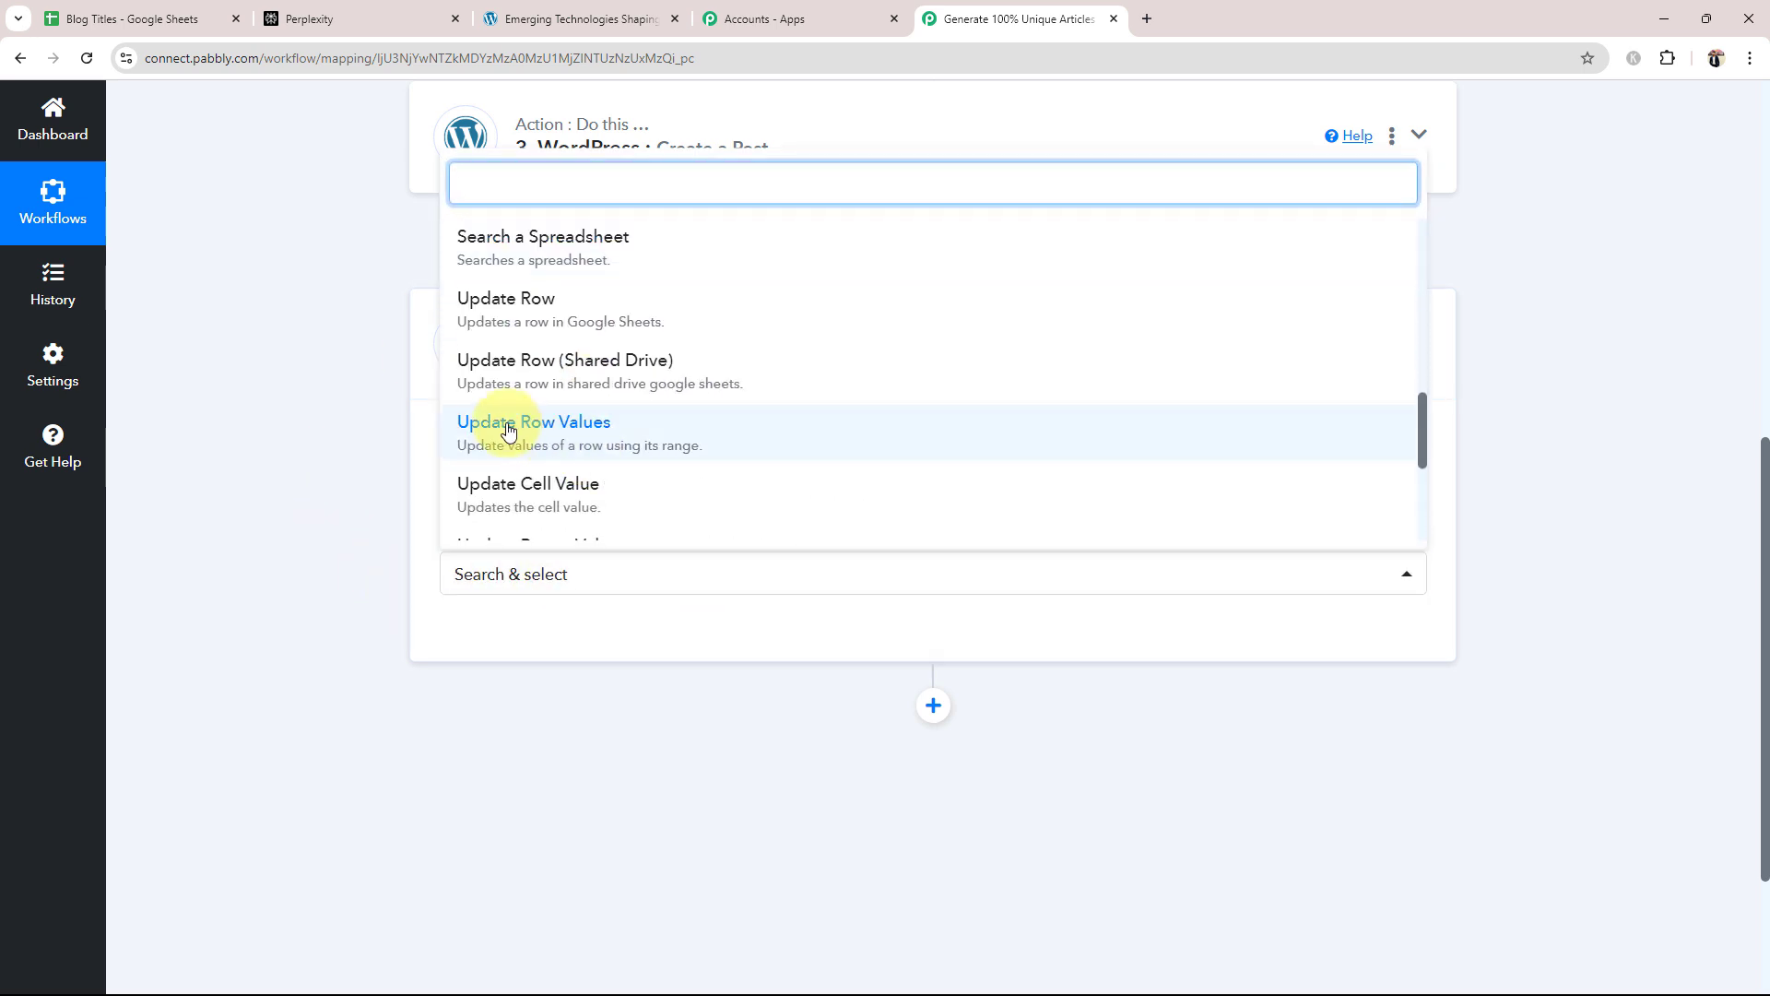
{"action": "left_click", "coordinate": [480, 488]}
Step: Switch to the Blog Titles spreadsheet to check the empty Blog Link cell B2, and return to the Pabbly Connect workflow
{"action": "left_click", "coordinate": [148, 8]}
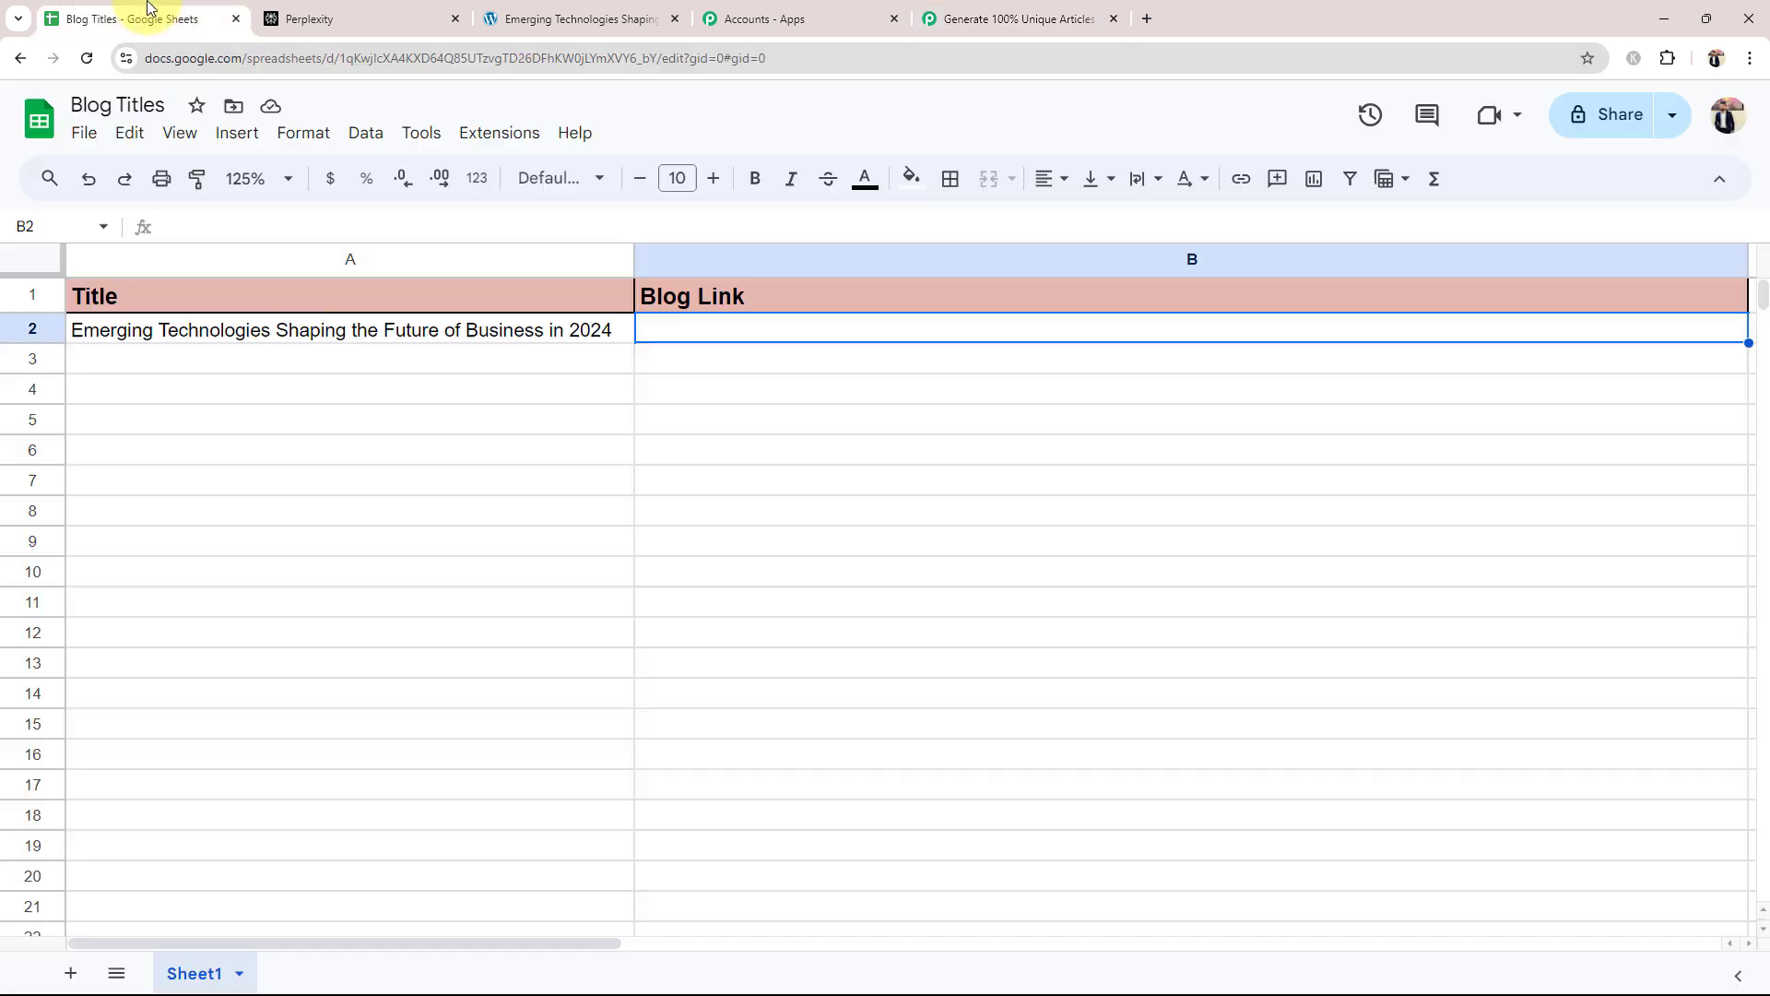
{"action": "left_click", "coordinate": [582, 481]}
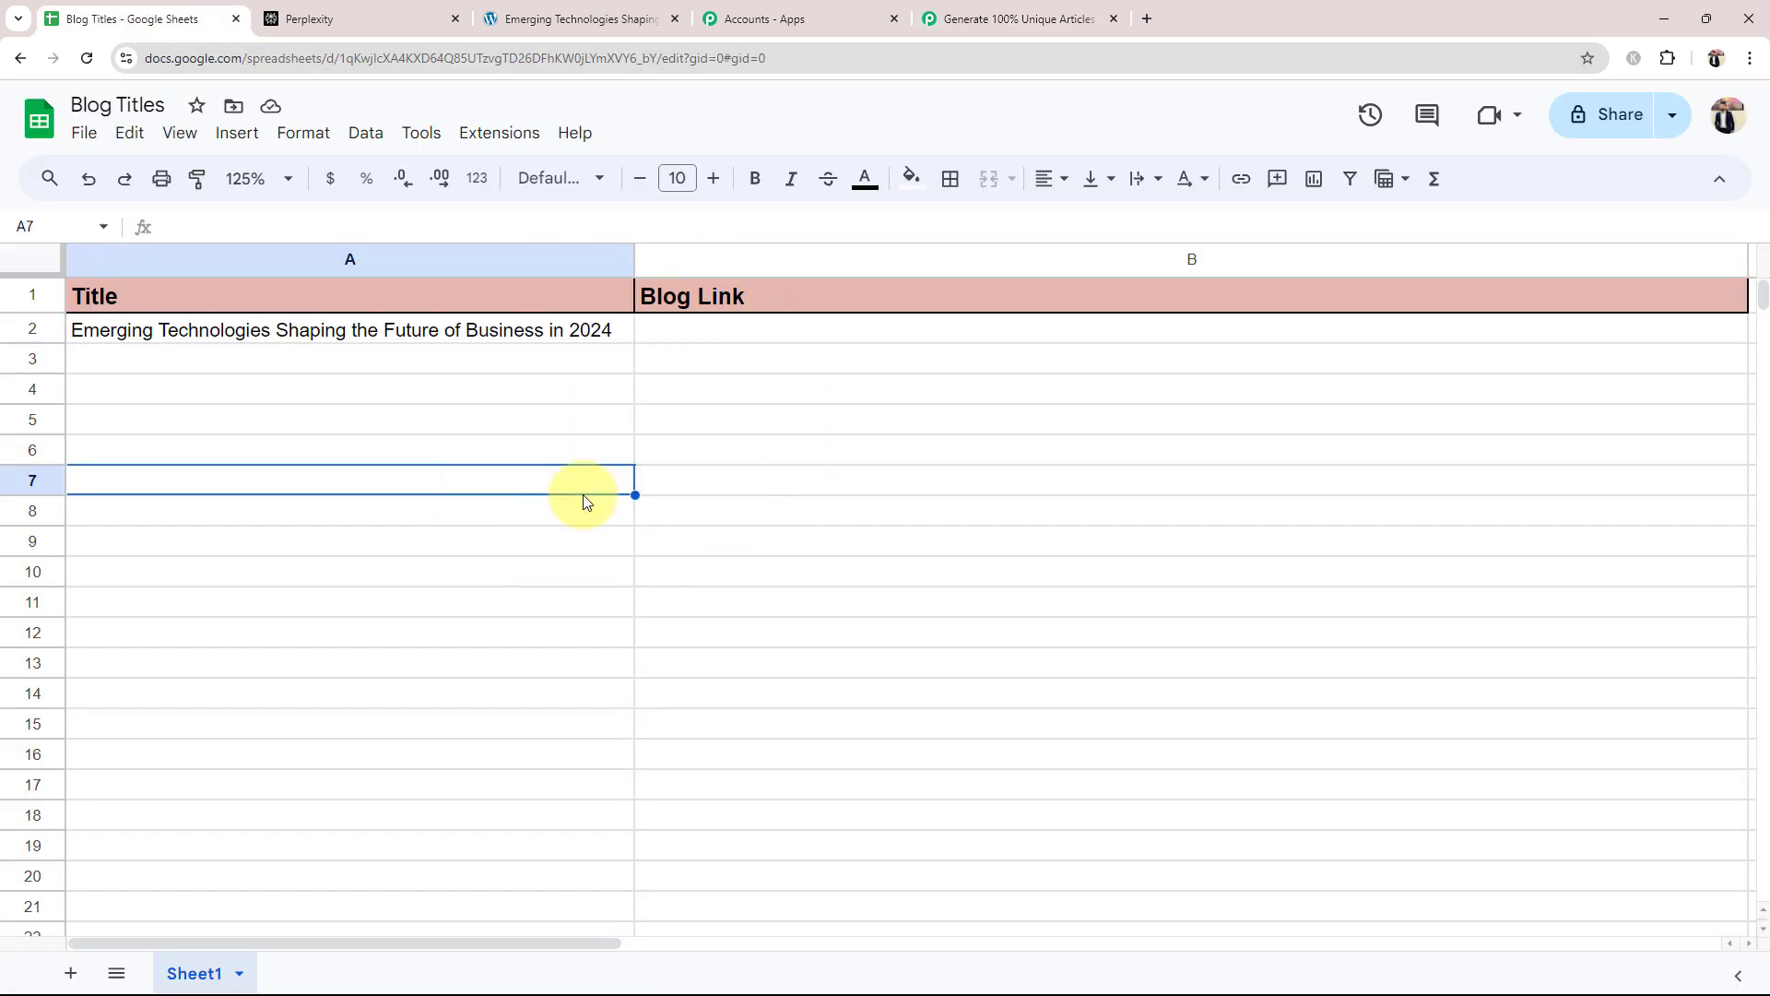
{"action": "left_click", "coordinate": [765, 341]}
{"action": "left_click", "coordinate": [1014, 18]}
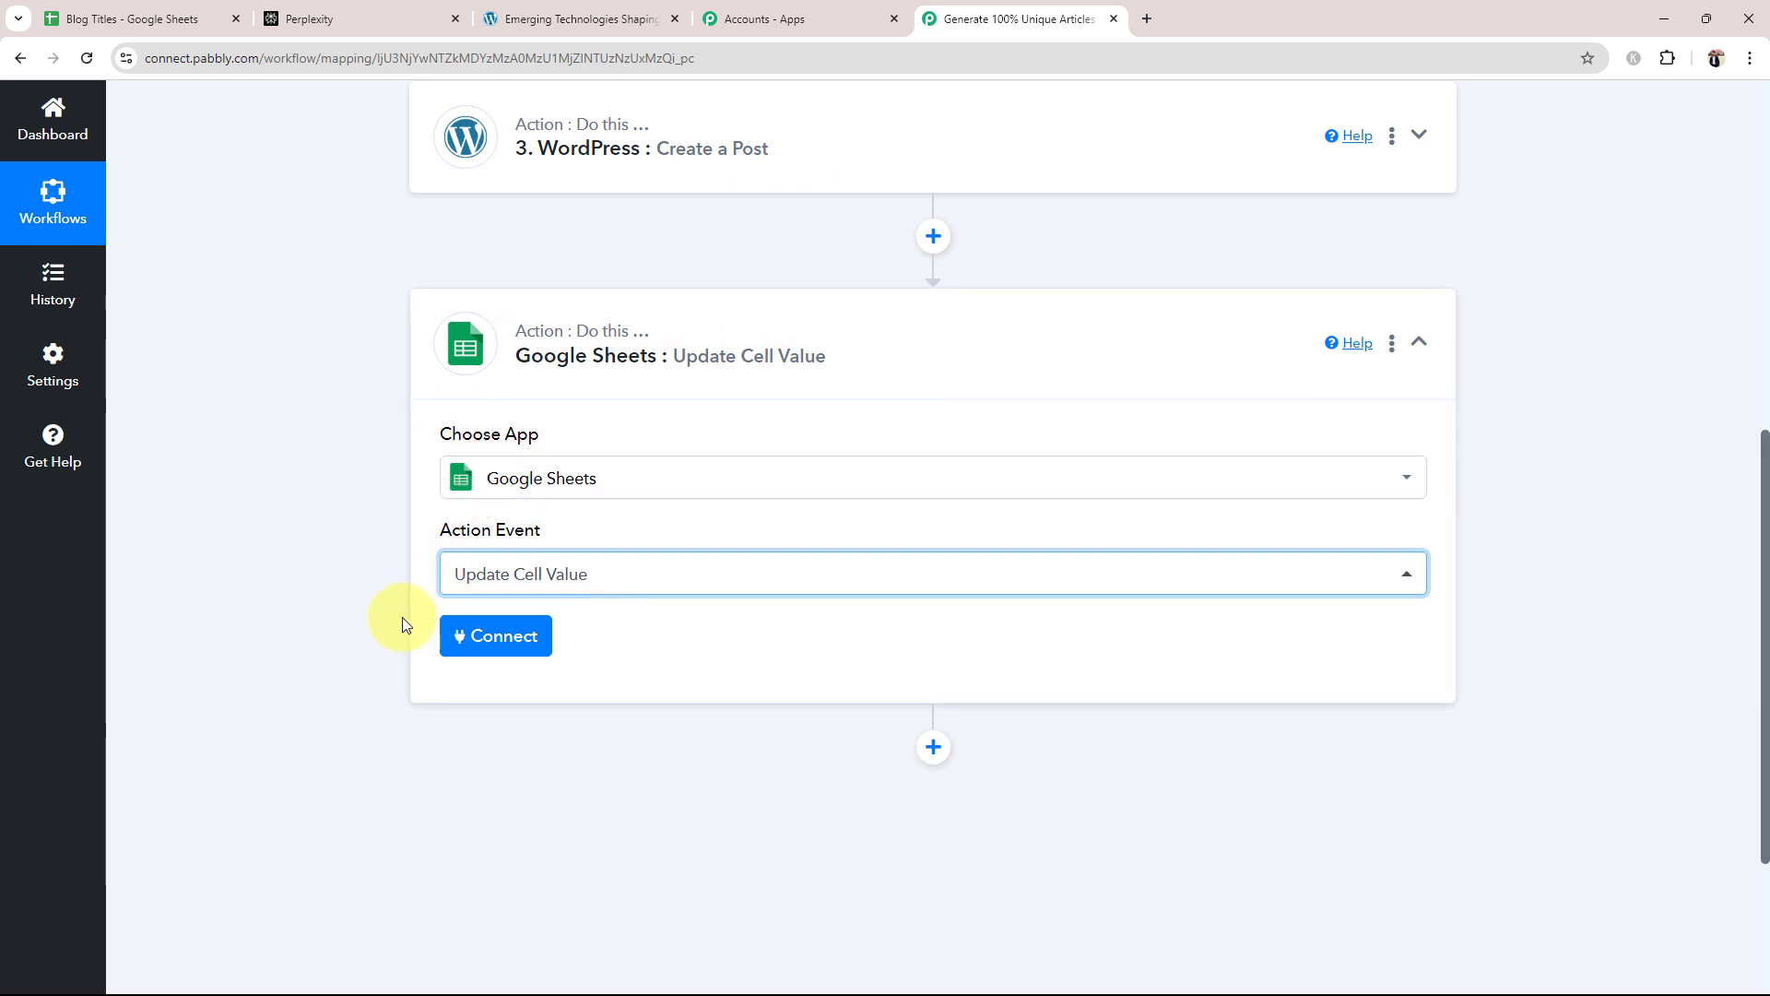
Step: Connect the Update Cell Value step through the existing connection Google Sheets #162 and review its required fields
{"action": "left_click", "coordinate": [495, 635]}
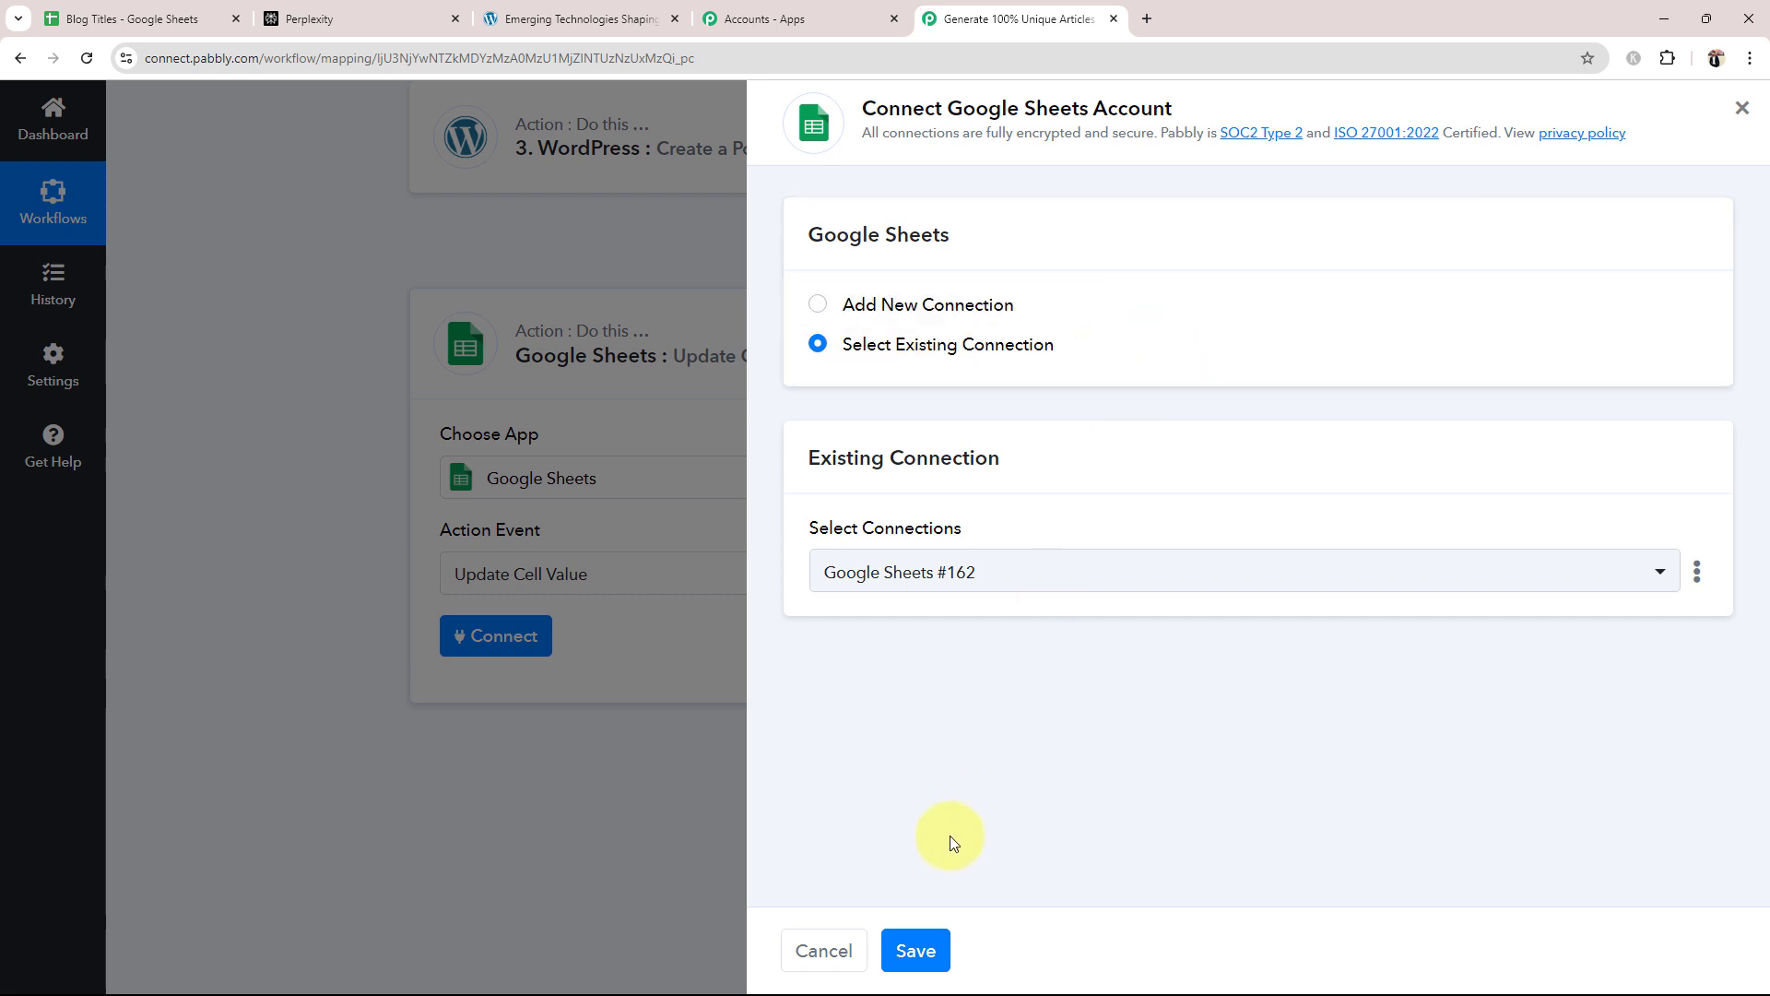
{"action": "left_click", "coordinate": [915, 949]}
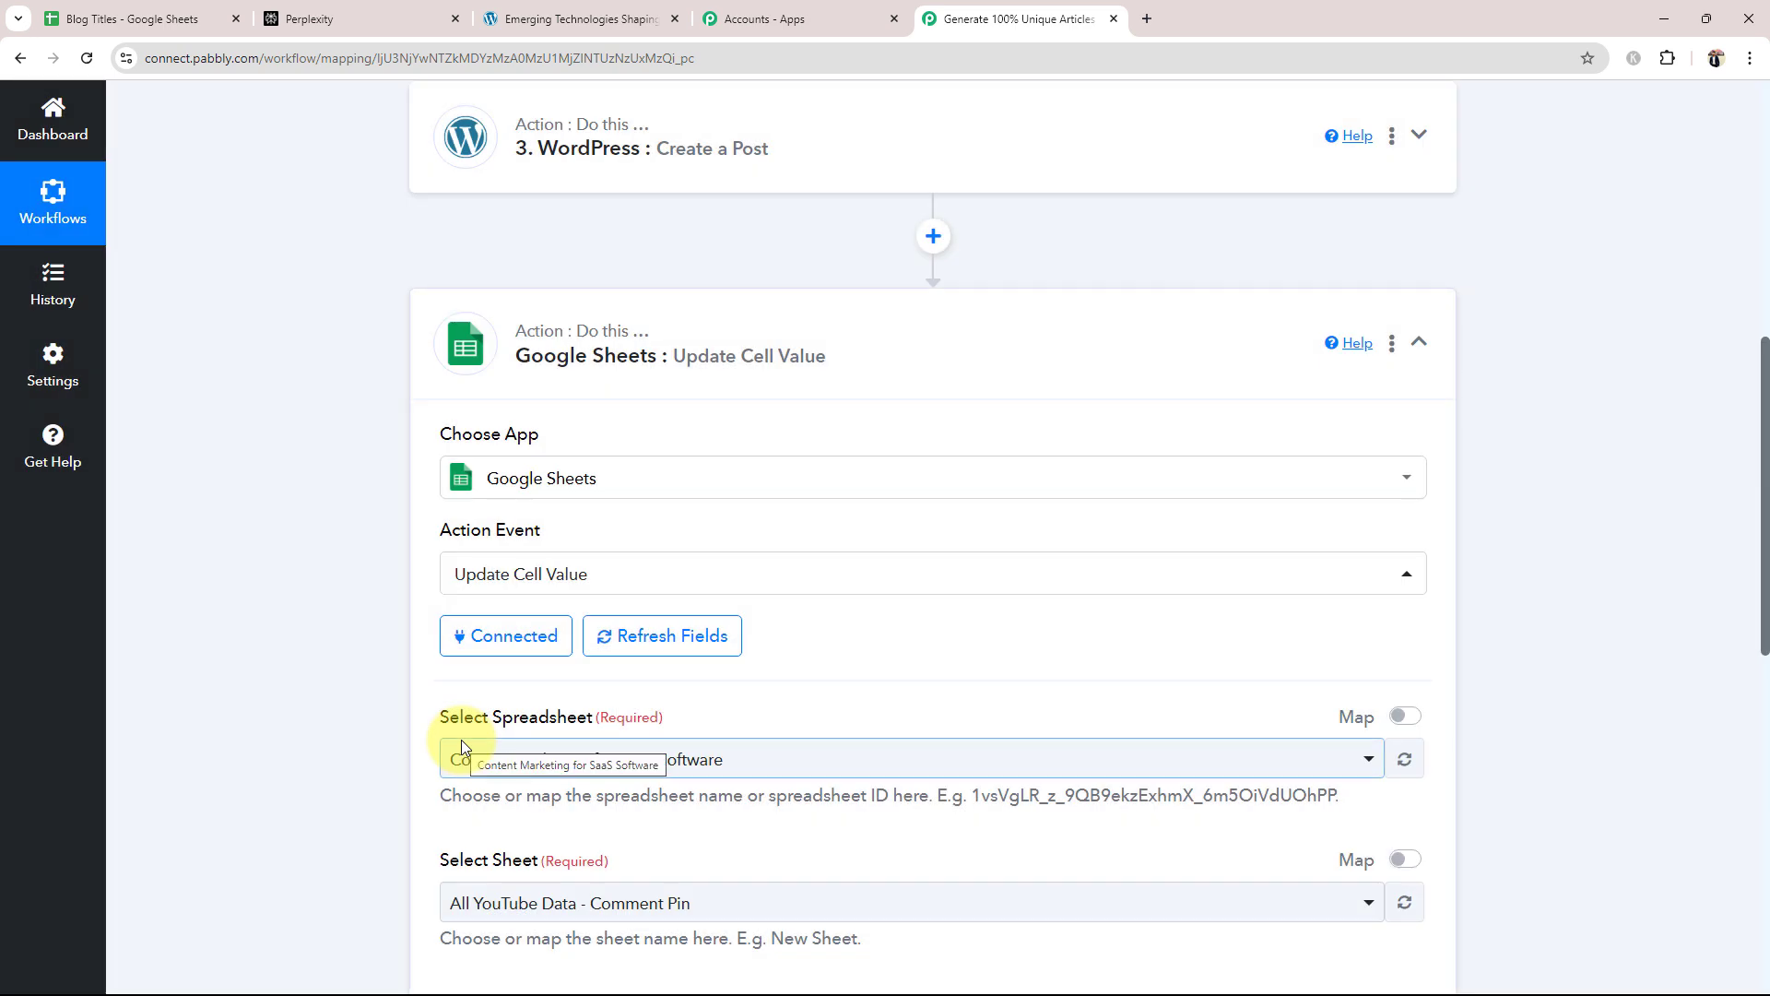
{"action": "scroll", "coordinate": [374, 627], "scroll_direction": "down", "scroll_amount": 8}
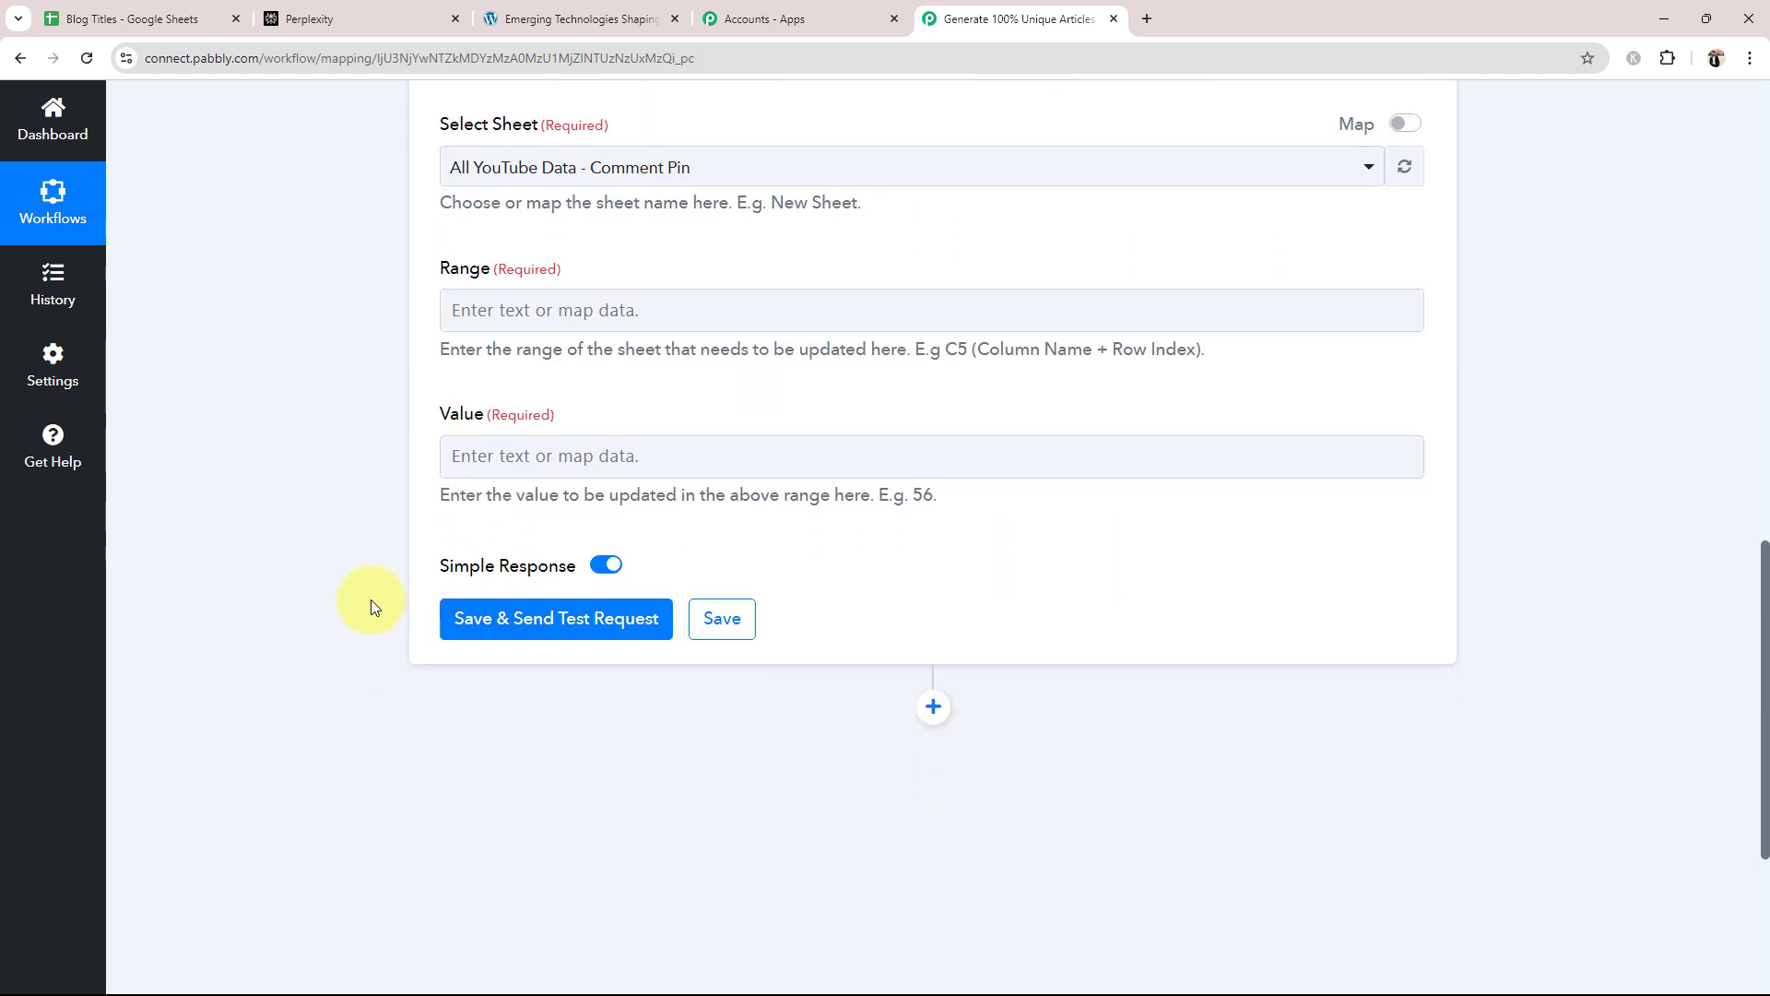
{"action": "scroll", "coordinate": [371, 490], "scroll_direction": "up", "scroll_amount": 3}
{"action": "left_click_drag", "start_coordinate": [441, 259], "coordinate": [601, 257]}
{"action": "left_click", "coordinate": [192, 396]}
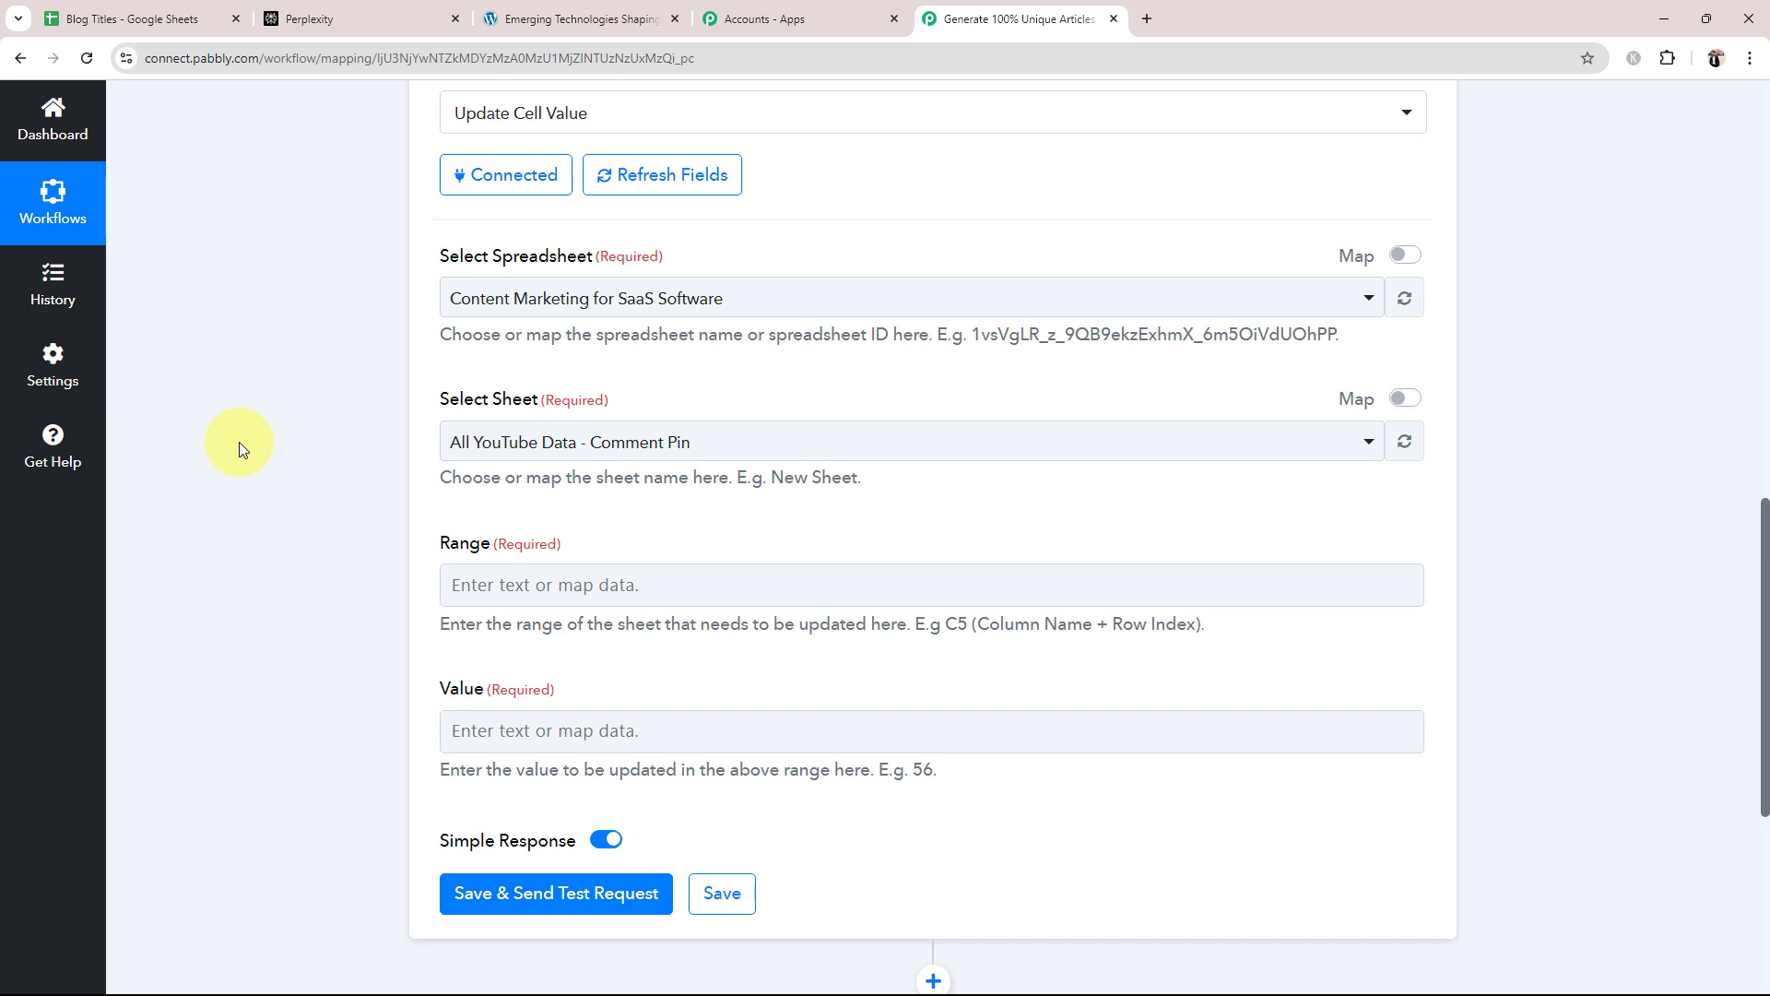
Step: Select Blog Titles as the spreadsheet and Sheet1 as the sheet, checking both names in the Google Sheets file
{"action": "left_click", "coordinate": [152, 18]}
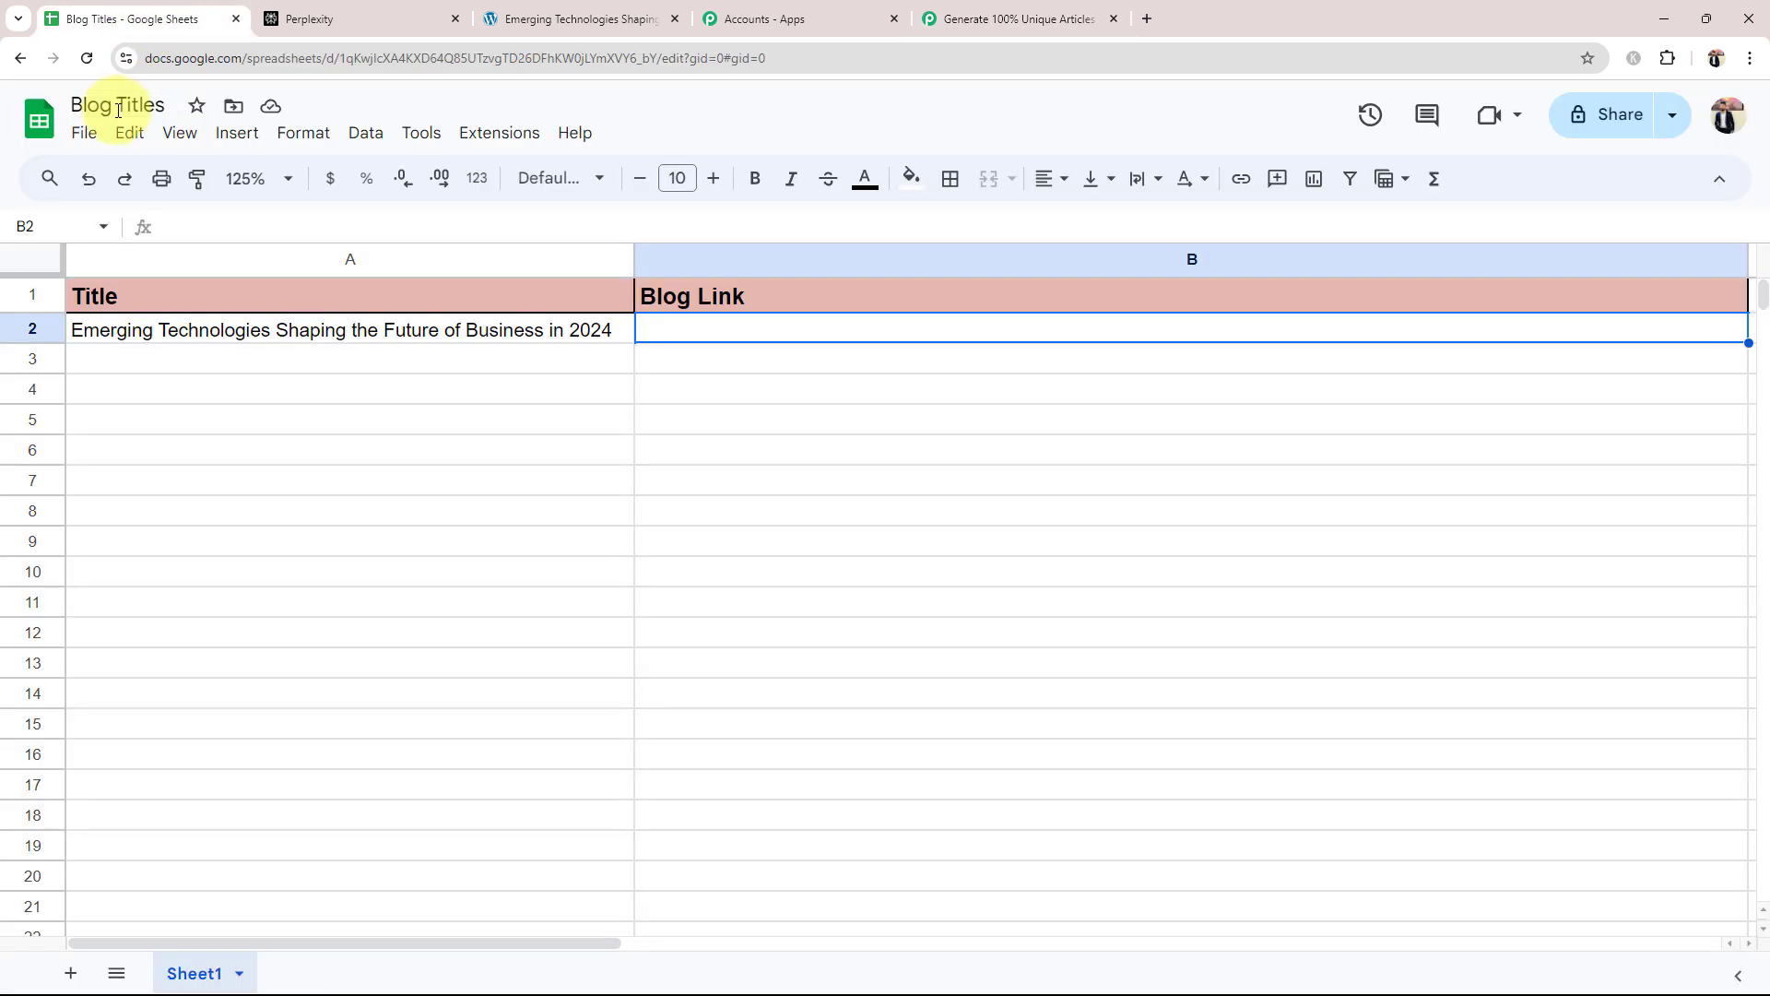
{"action": "left_click", "coordinate": [1019, 18]}
{"action": "left_click", "coordinate": [493, 295]}
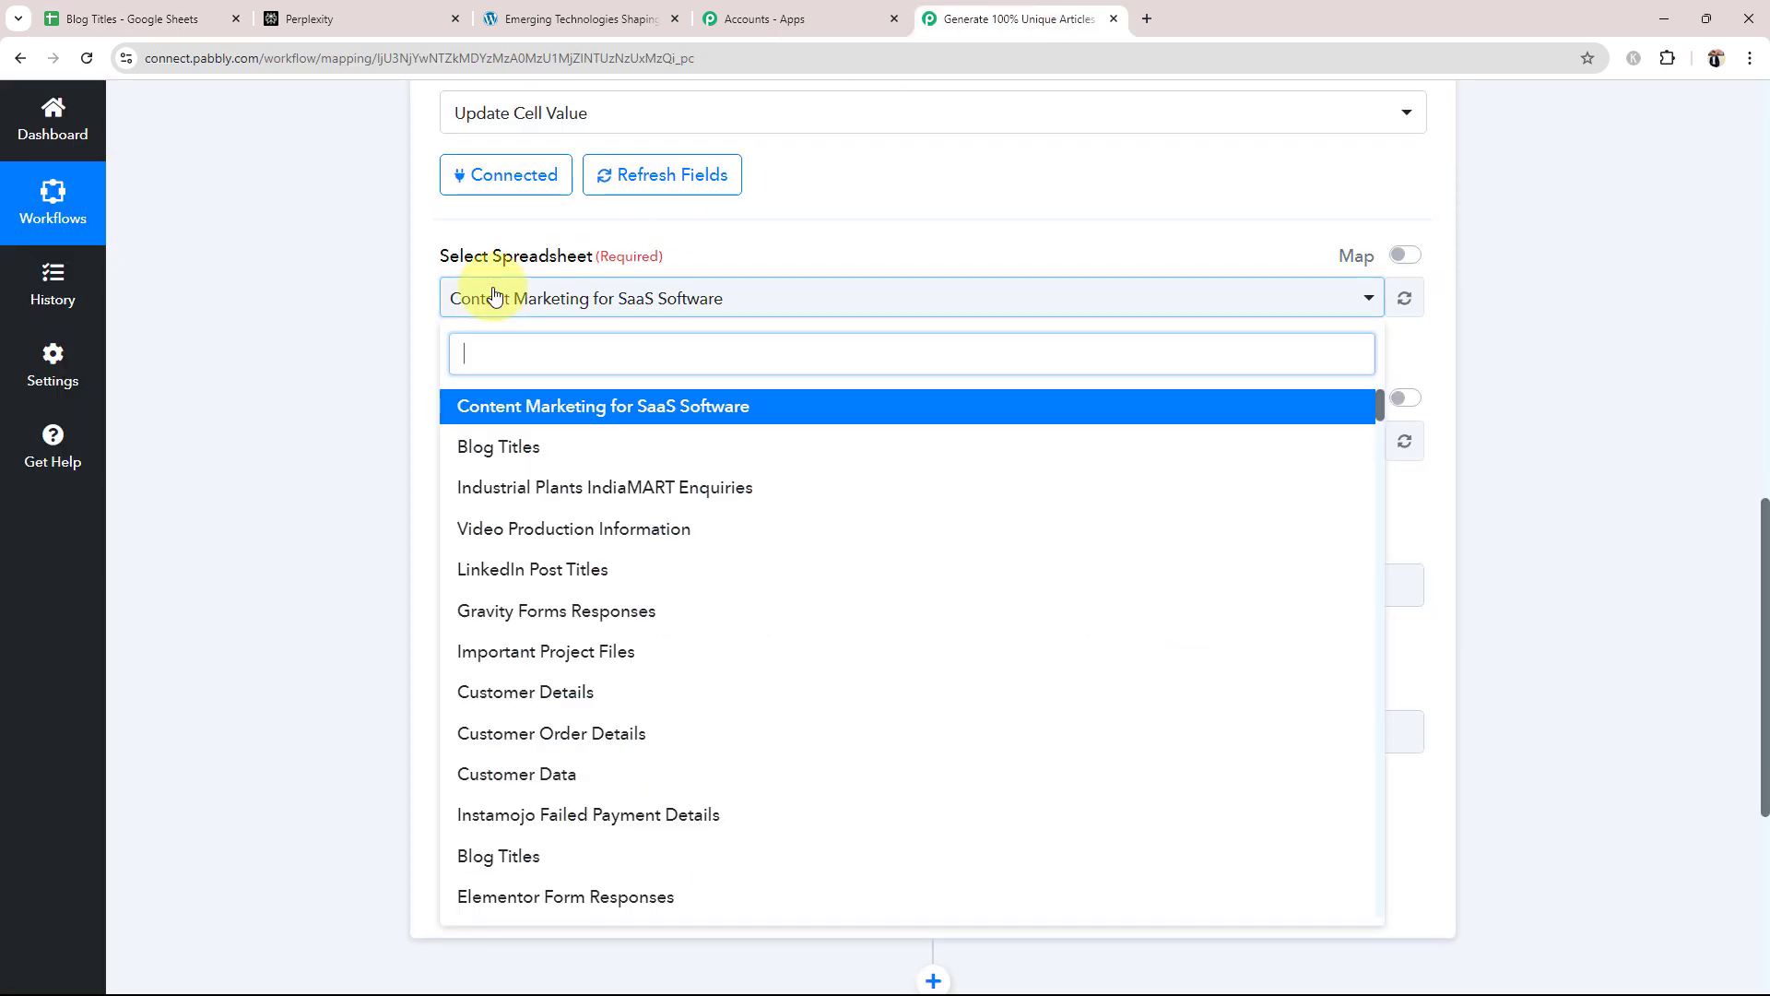
{"action": "left_click", "coordinate": [474, 446]}
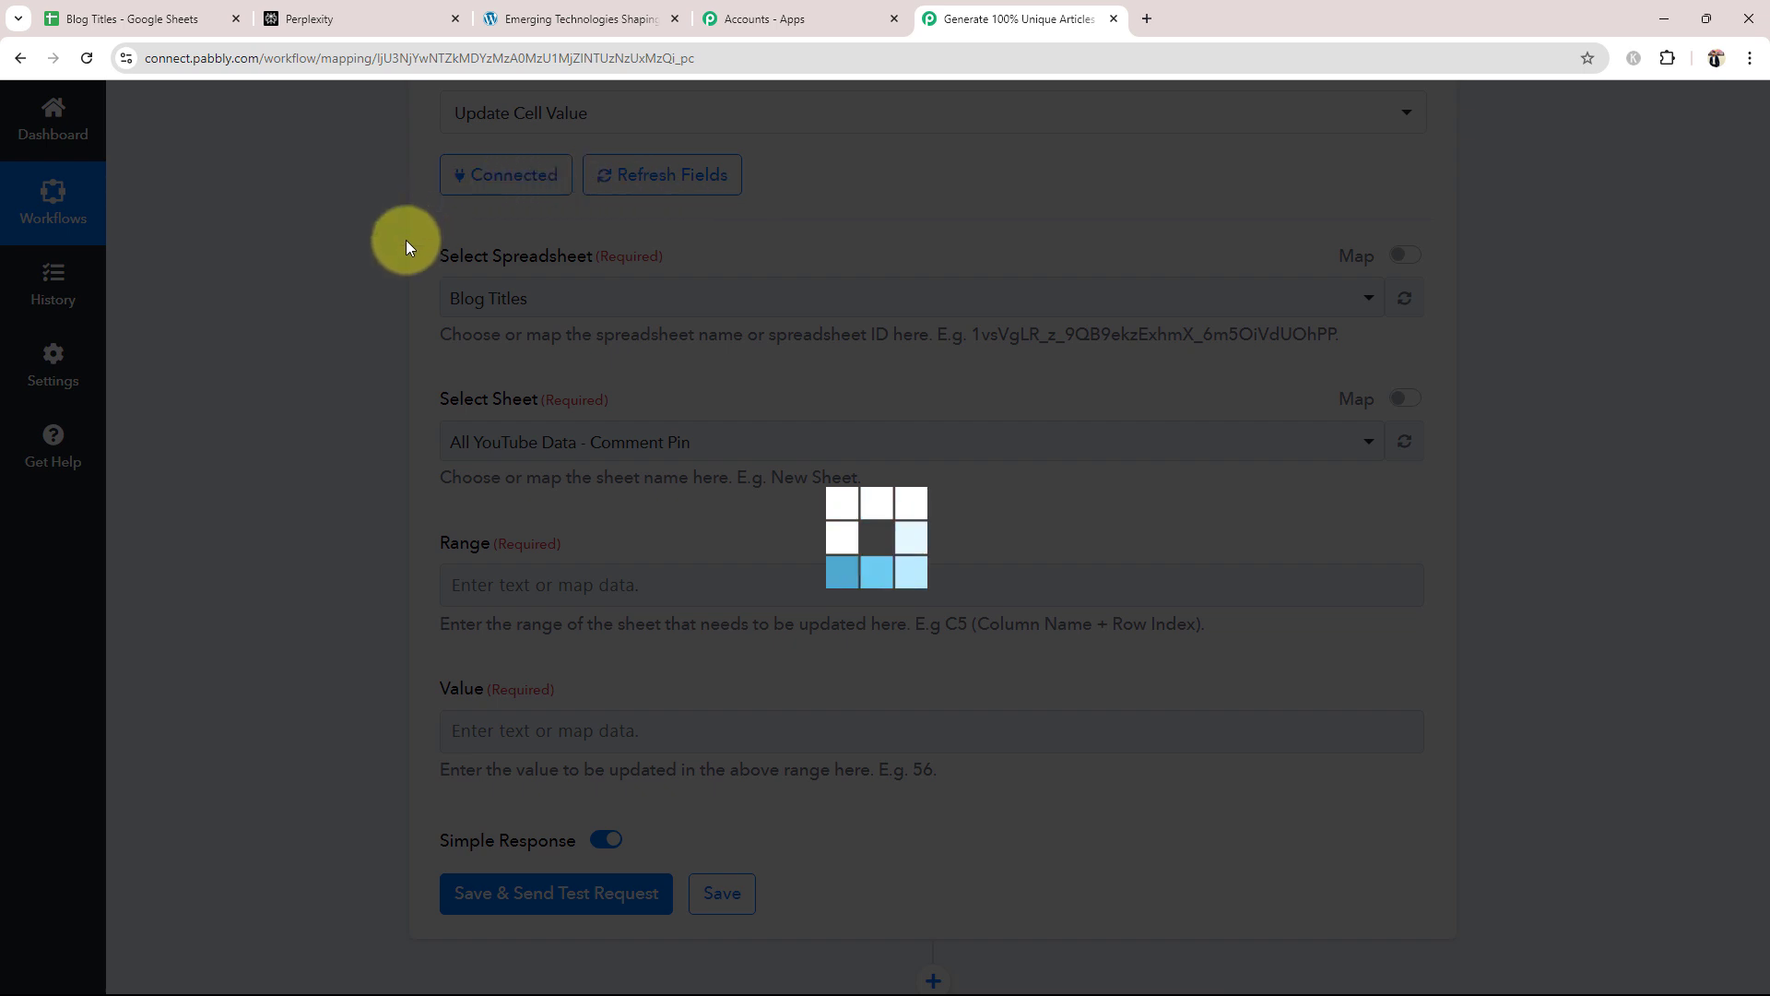
{"action": "left_click", "coordinate": [125, 20]}
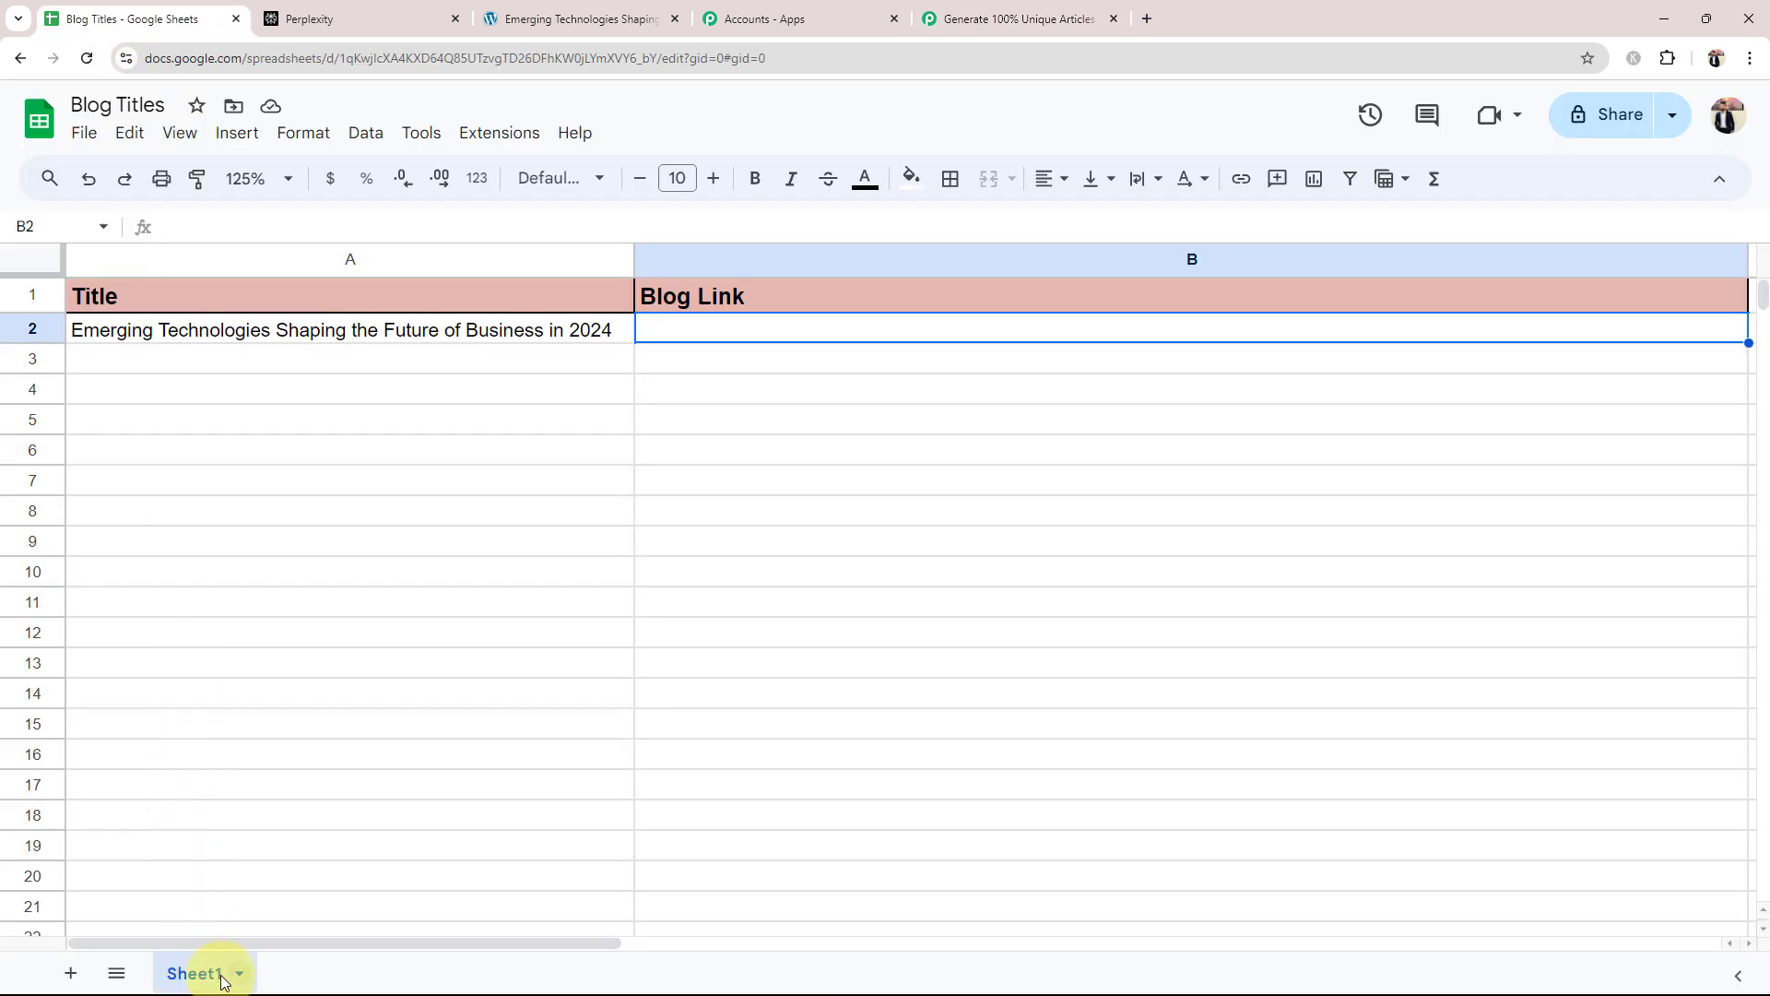
{"action": "left_click", "coordinate": [950, 8]}
{"action": "left_click", "coordinate": [456, 443]}
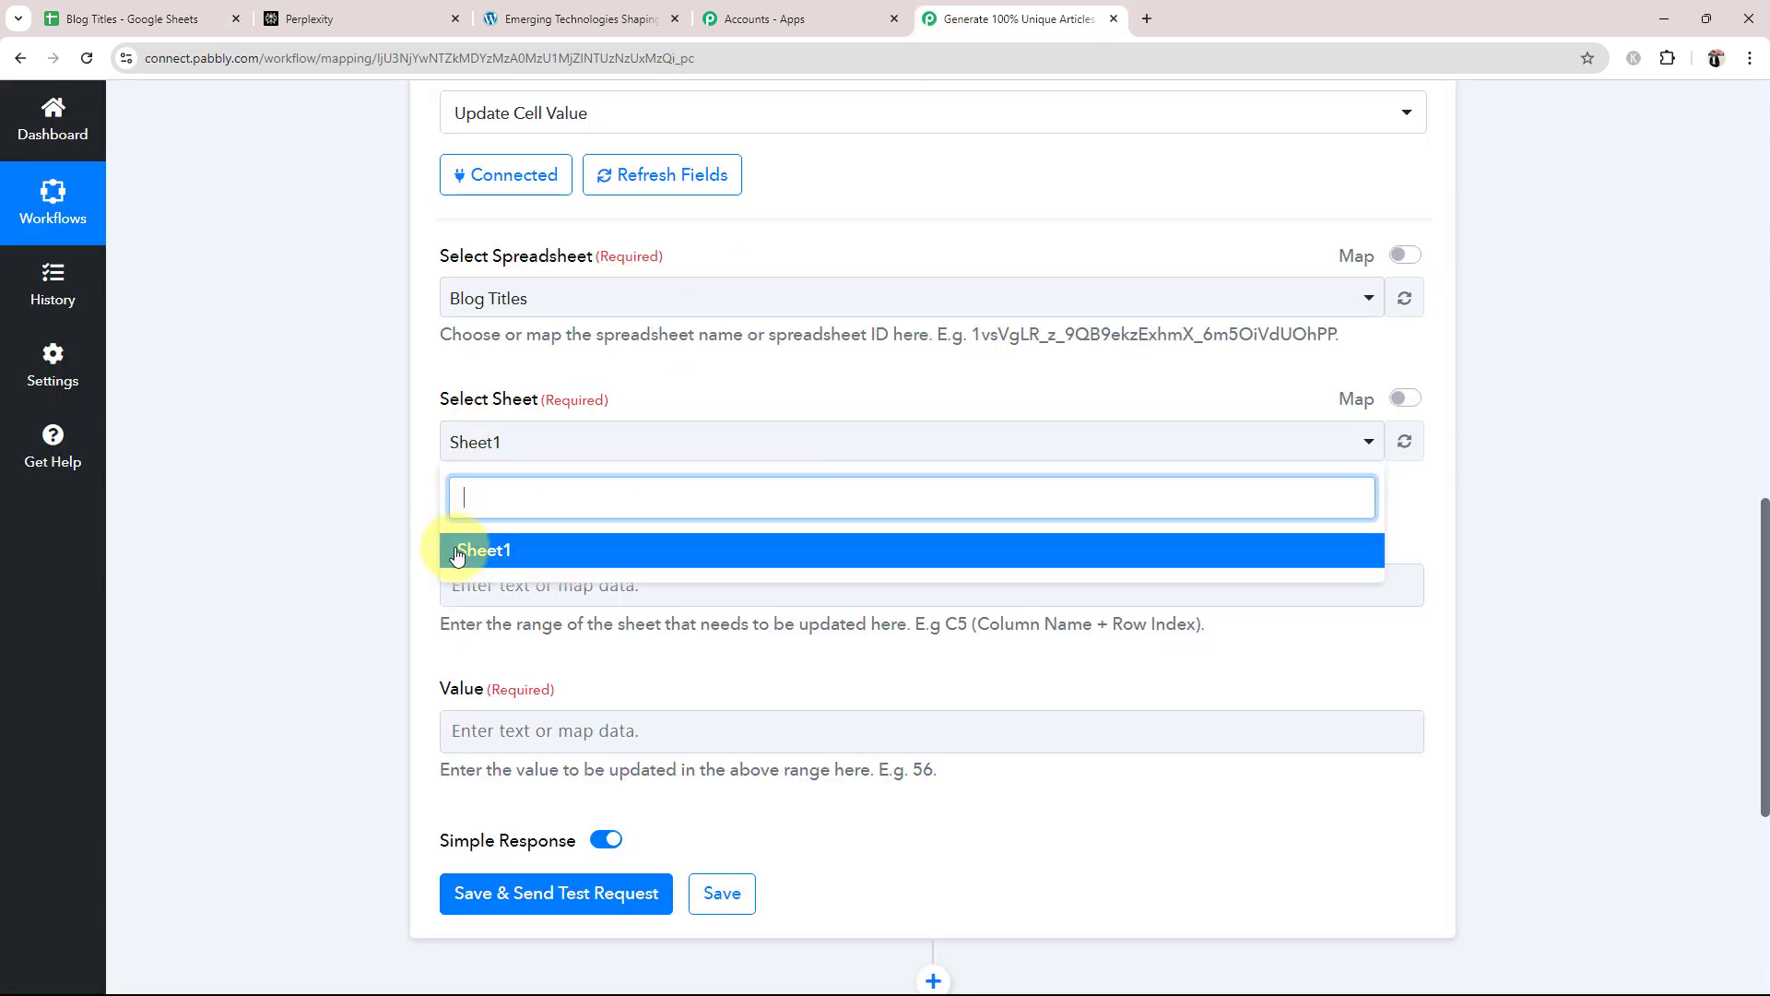
{"action": "left_click", "coordinate": [454, 546]}
Step: Check the Blog Link column in the Blog Titles spreadsheet and enter its column letter B as the Range
{"action": "scroll", "coordinate": [348, 560], "scroll_direction": "down", "scroll_amount": 2}
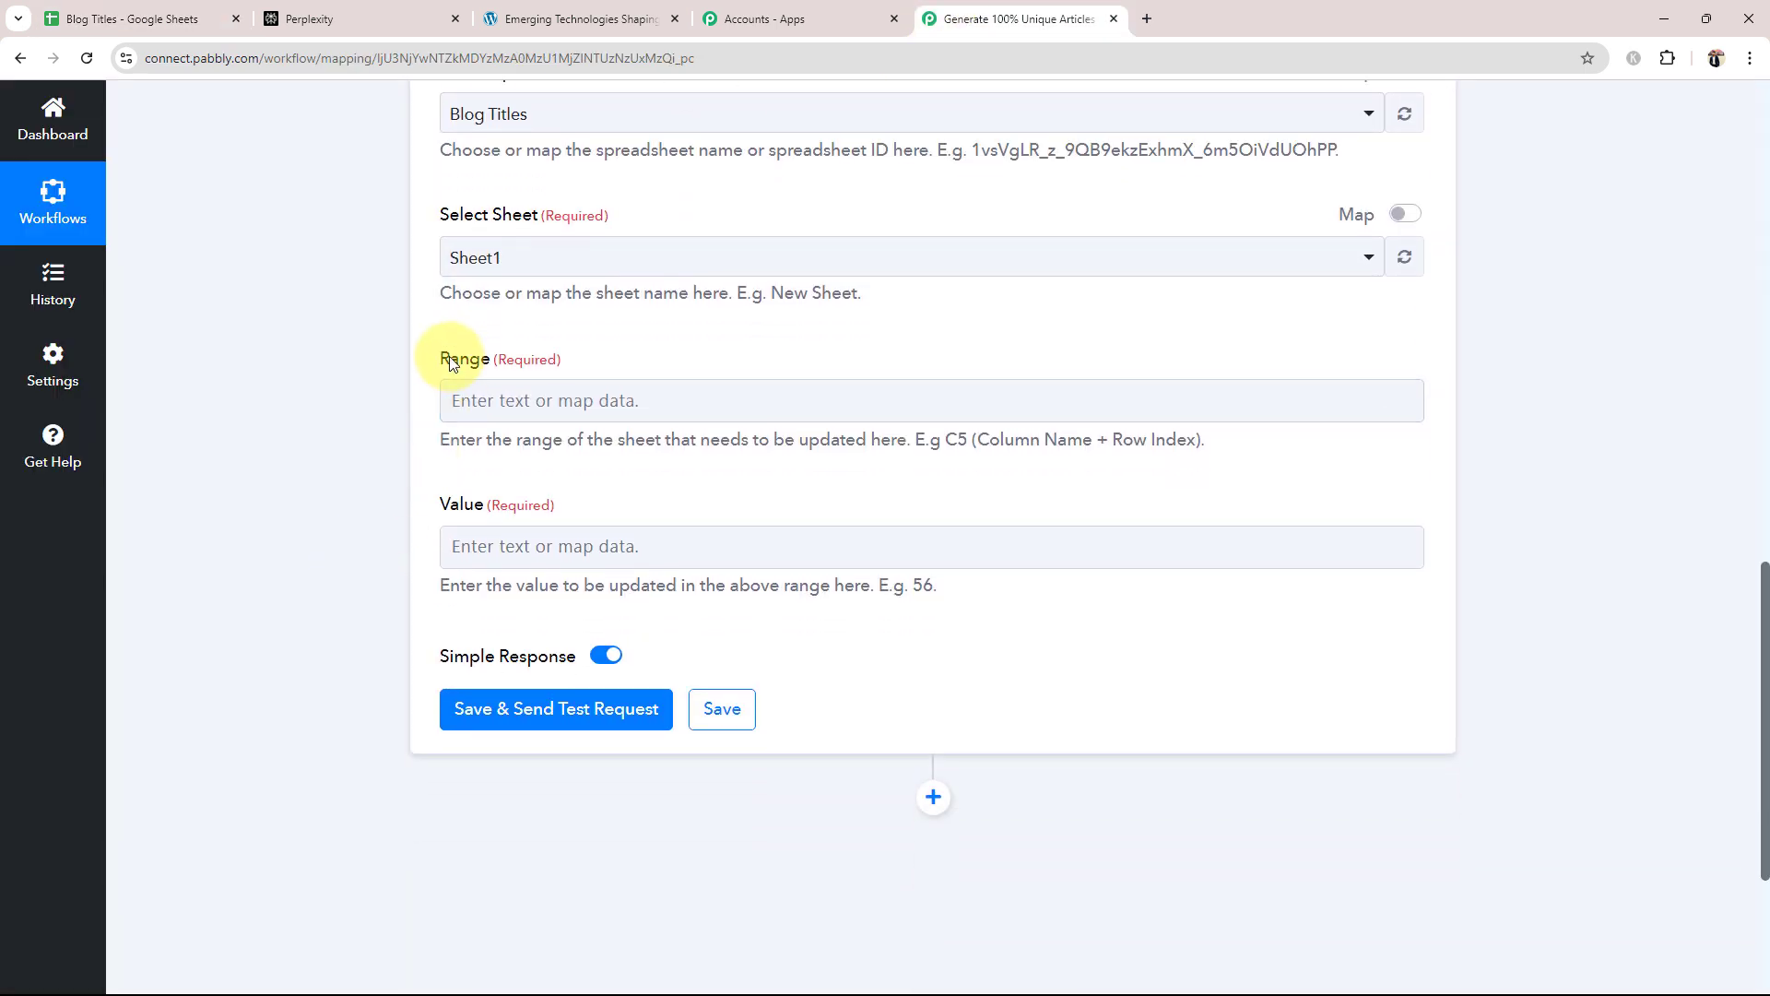
{"action": "double_click", "coordinate": [465, 359]}
{"action": "double_click", "coordinate": [470, 505]}
{"action": "left_click", "coordinate": [255, 465]}
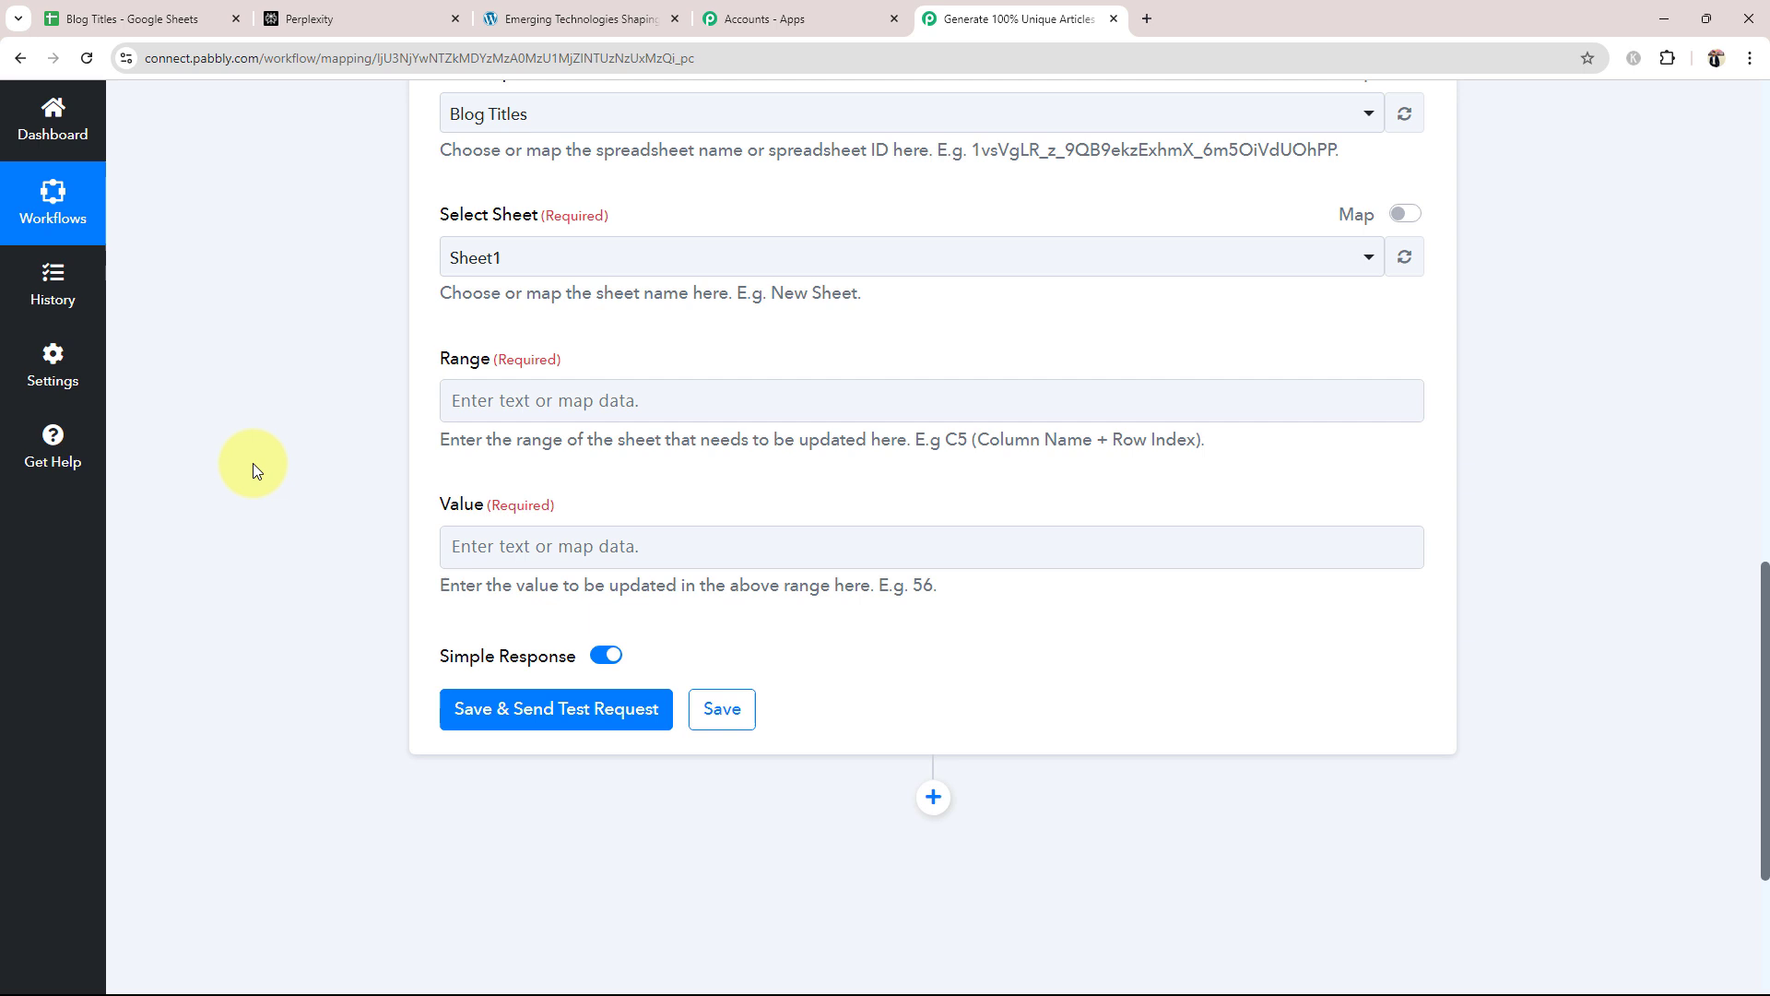
{"action": "left_click", "coordinate": [193, 11]}
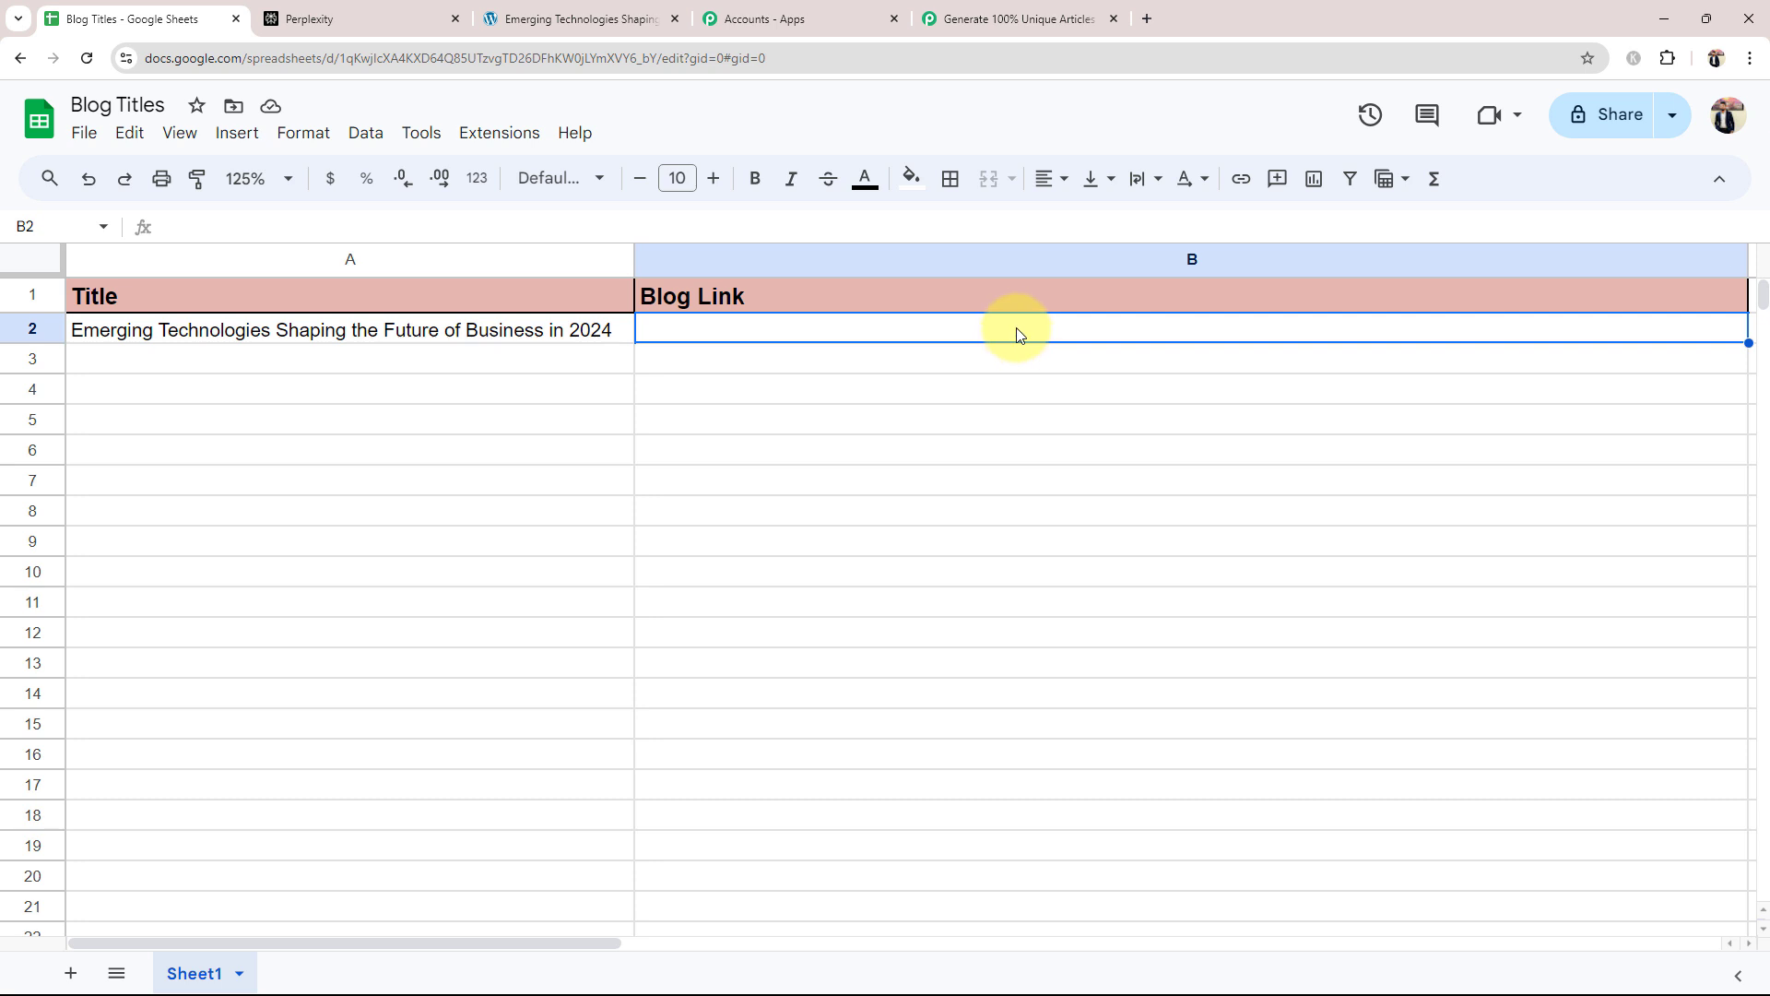
{"action": "left_click", "coordinate": [1032, 533]}
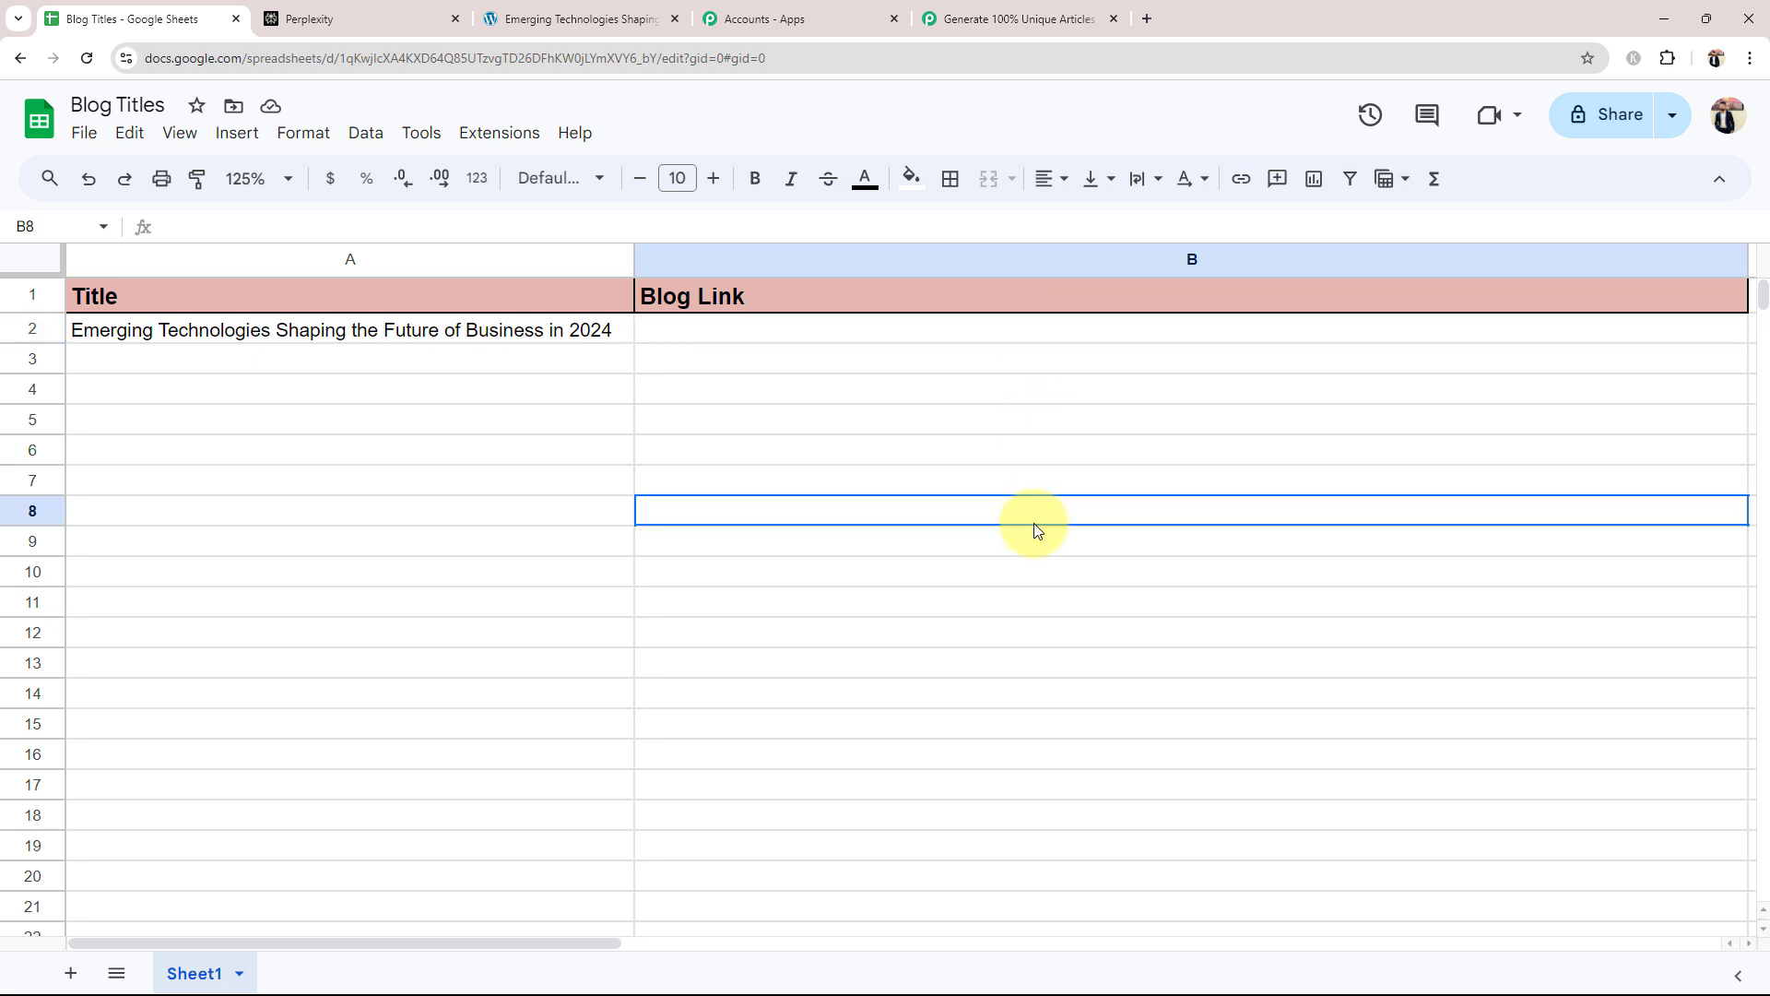
{"action": "left_click", "coordinate": [1019, 18]}
{"action": "left_click", "coordinate": [491, 404]}
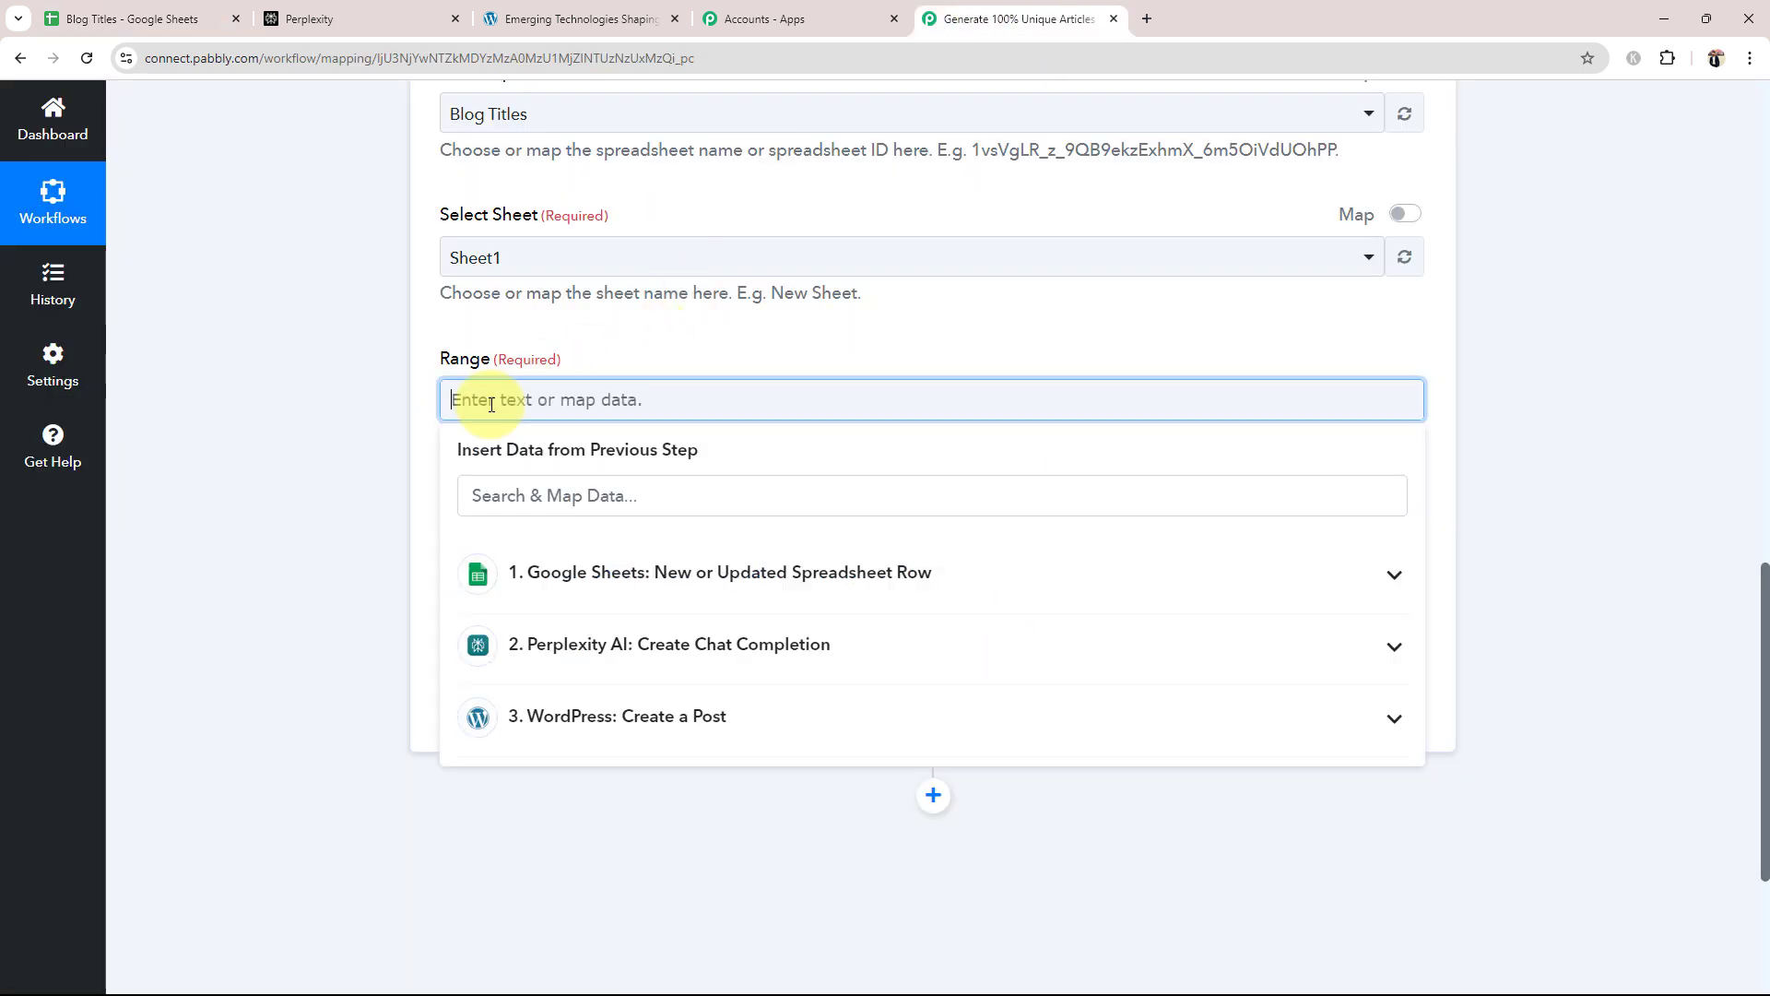
{"action": "type", "text": "B"}
{"action": "left_click", "coordinate": [306, 456]}
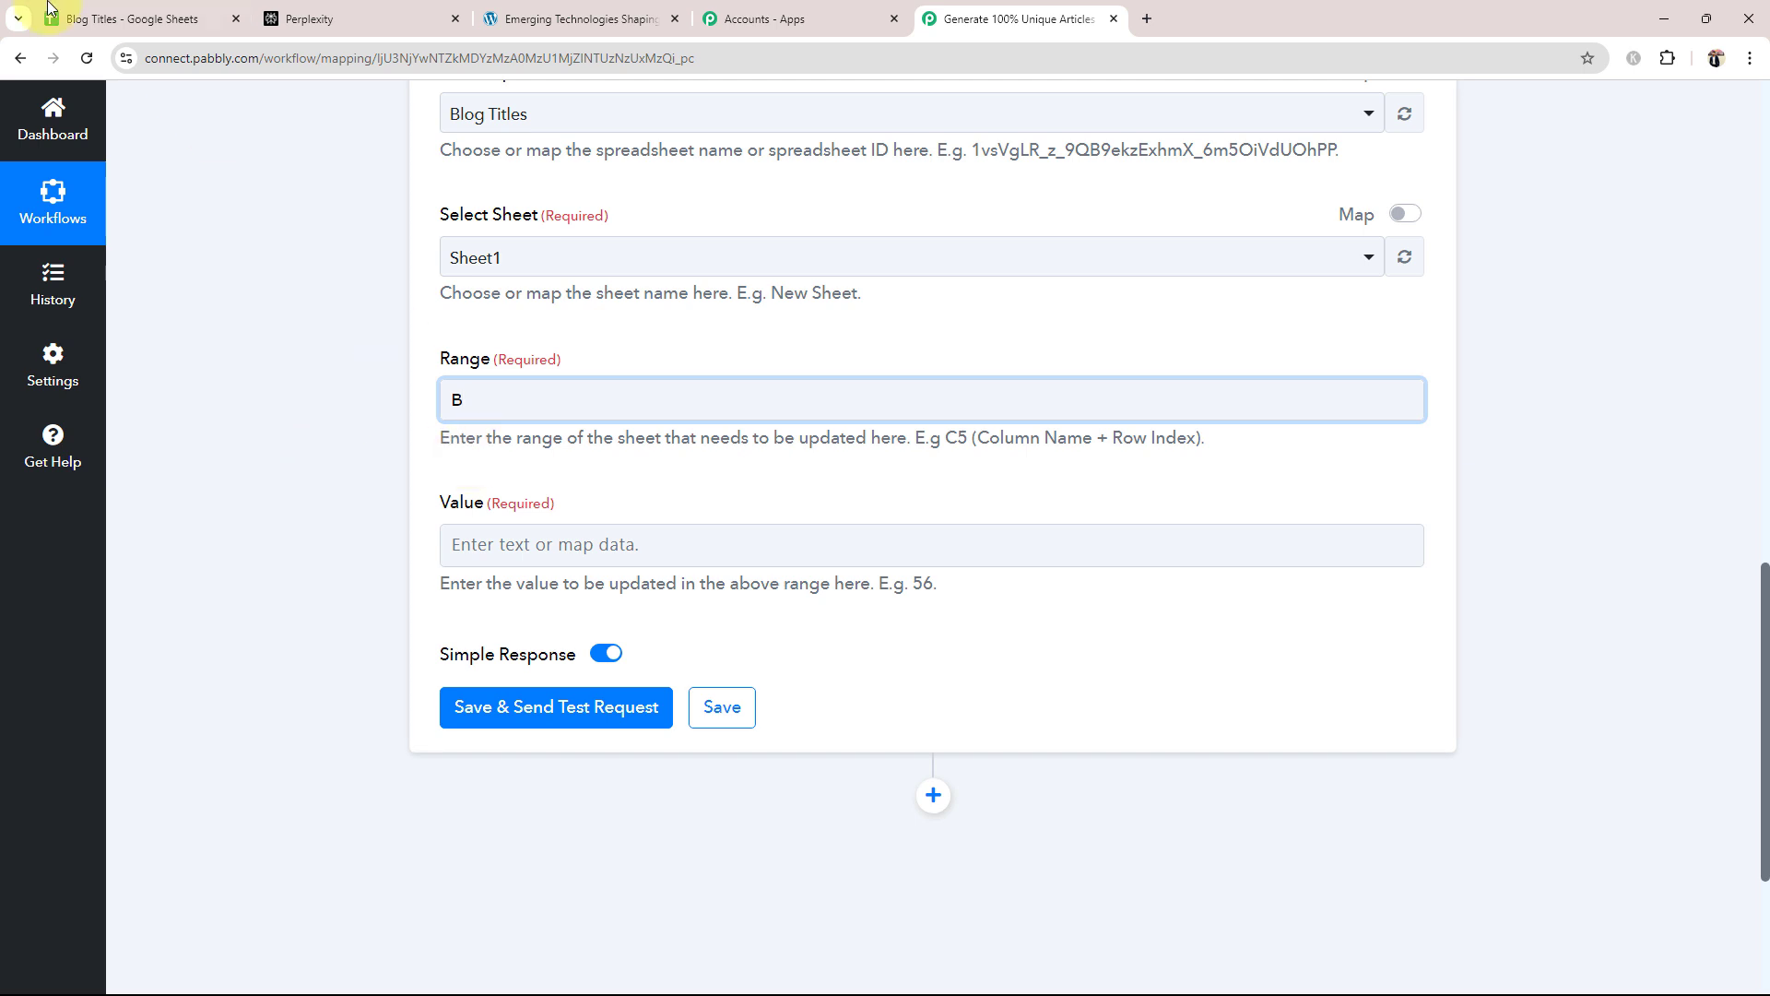
Step: Check the title's row number in the spreadsheet and map RowIndex from the Google Sheets trigger after B in the Range
{"action": "left_click", "coordinate": [129, 18]}
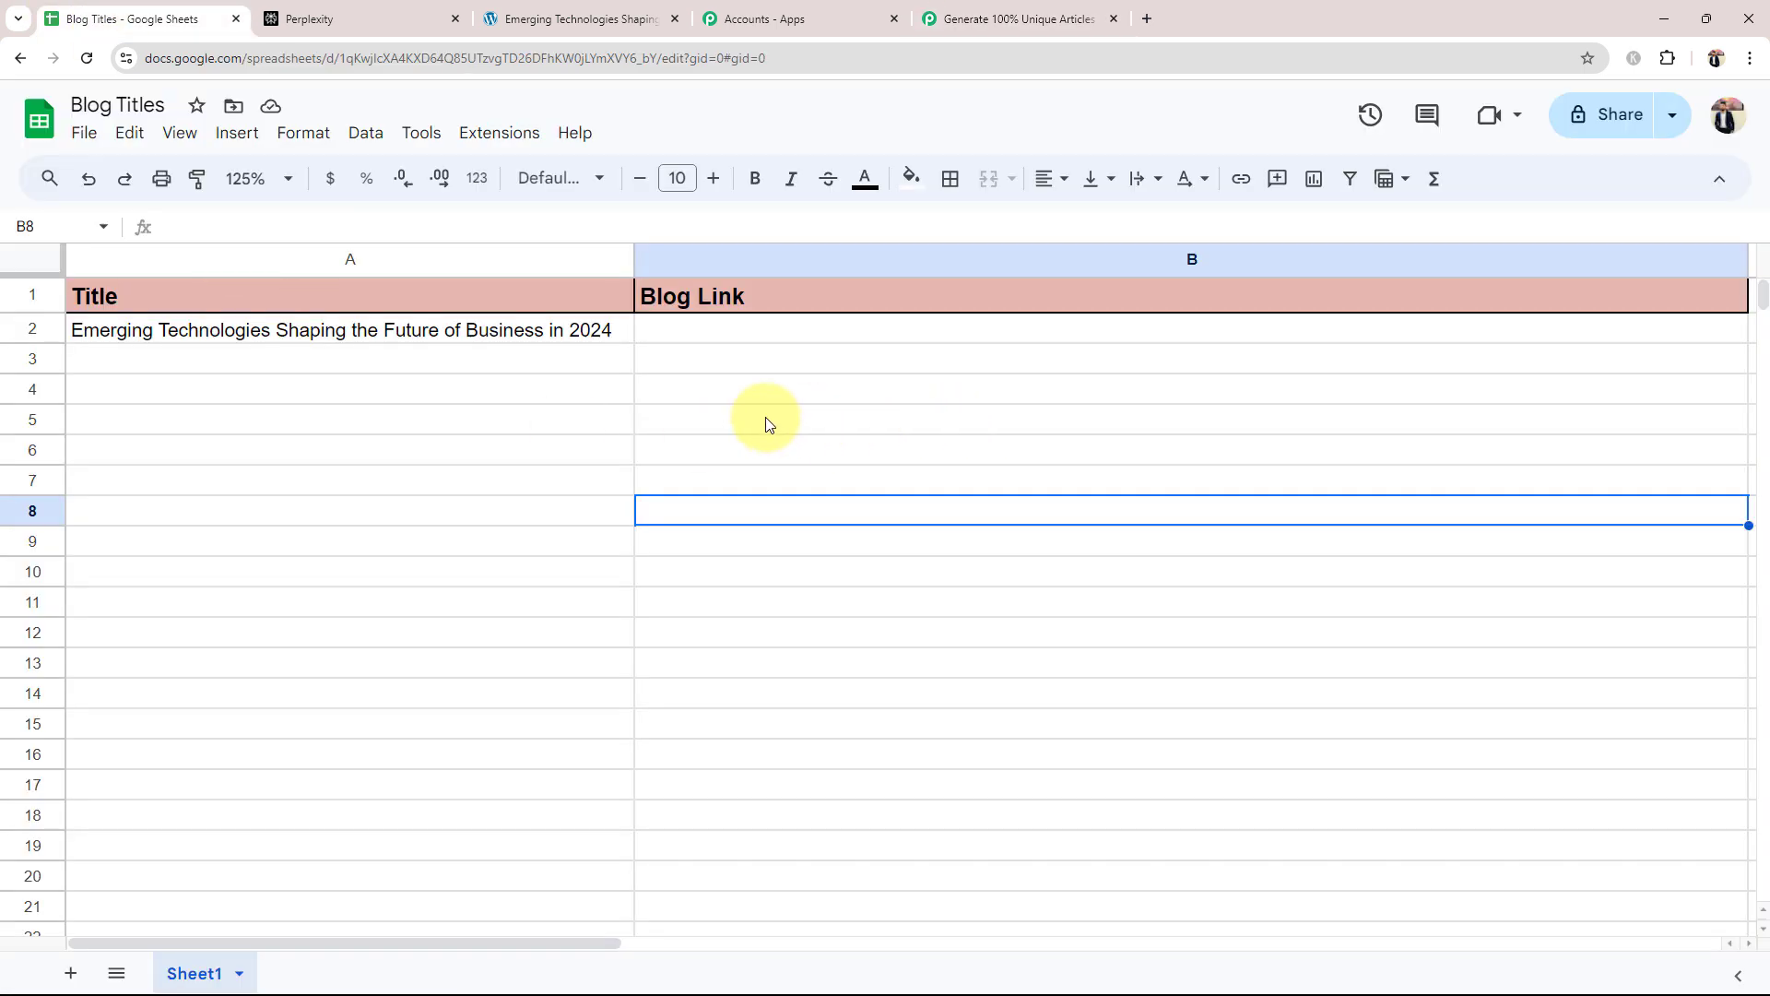
{"action": "left_click", "coordinate": [19, 332]}
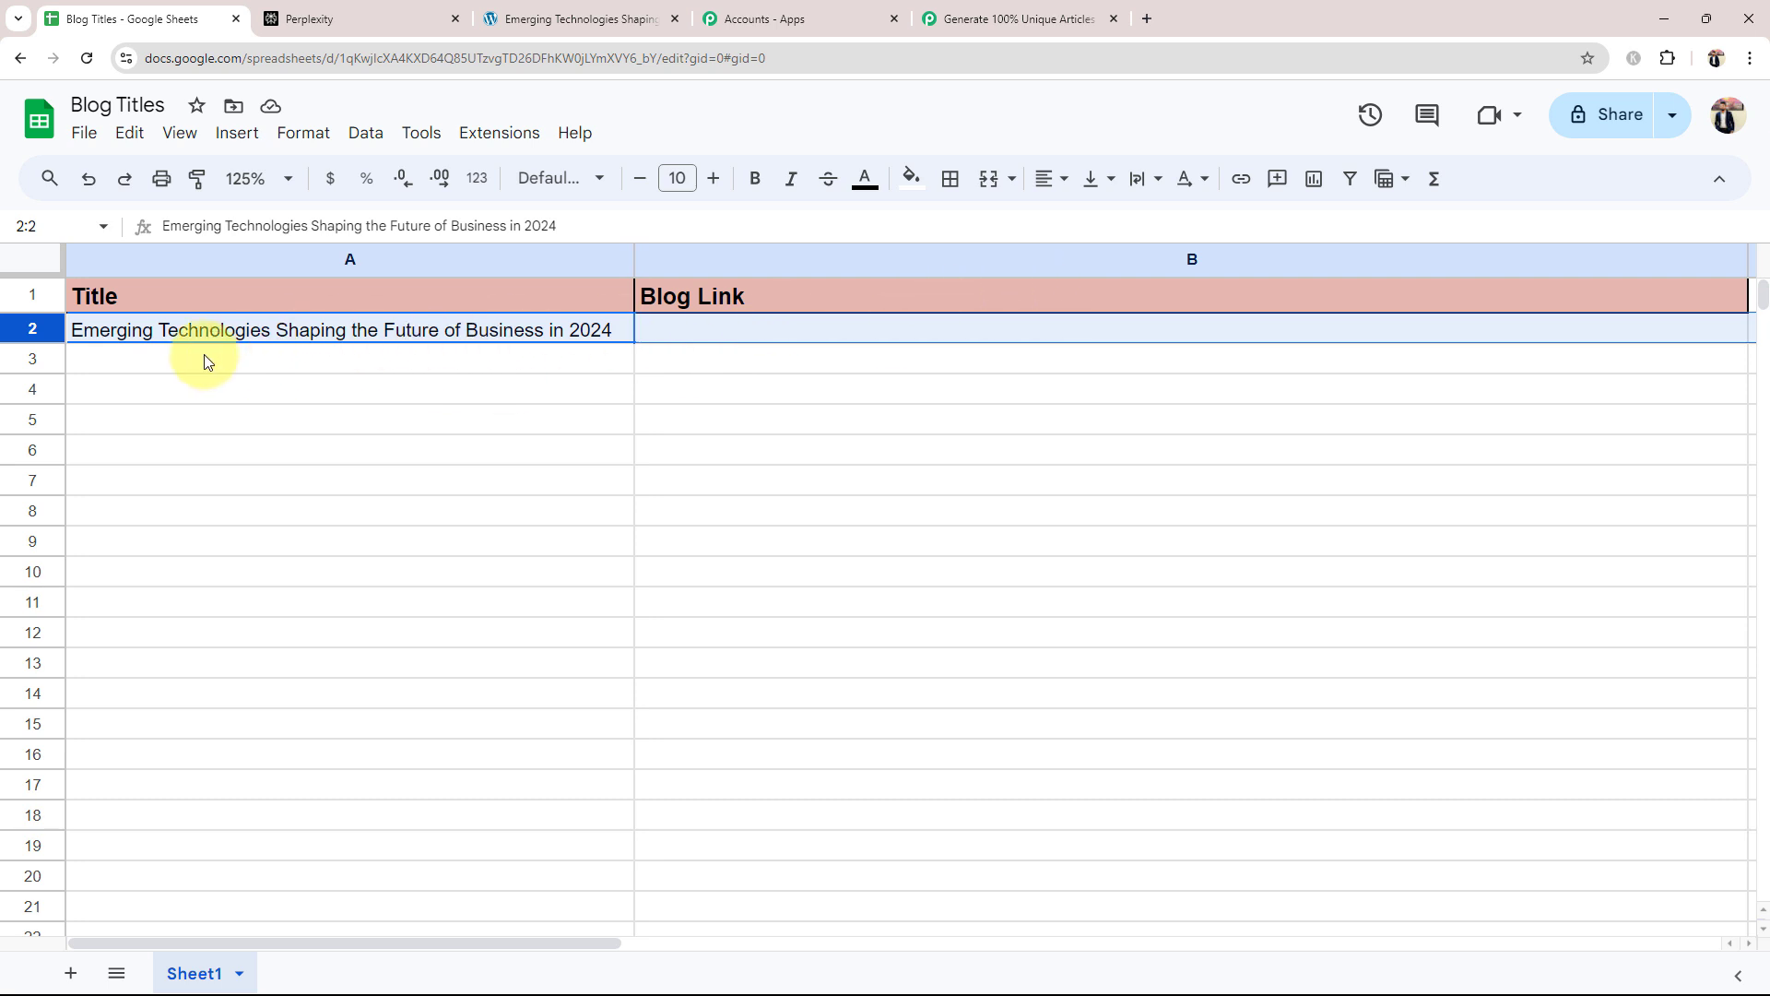
{"action": "left_click", "coordinate": [120, 364]}
{"action": "left_click", "coordinate": [19, 324]}
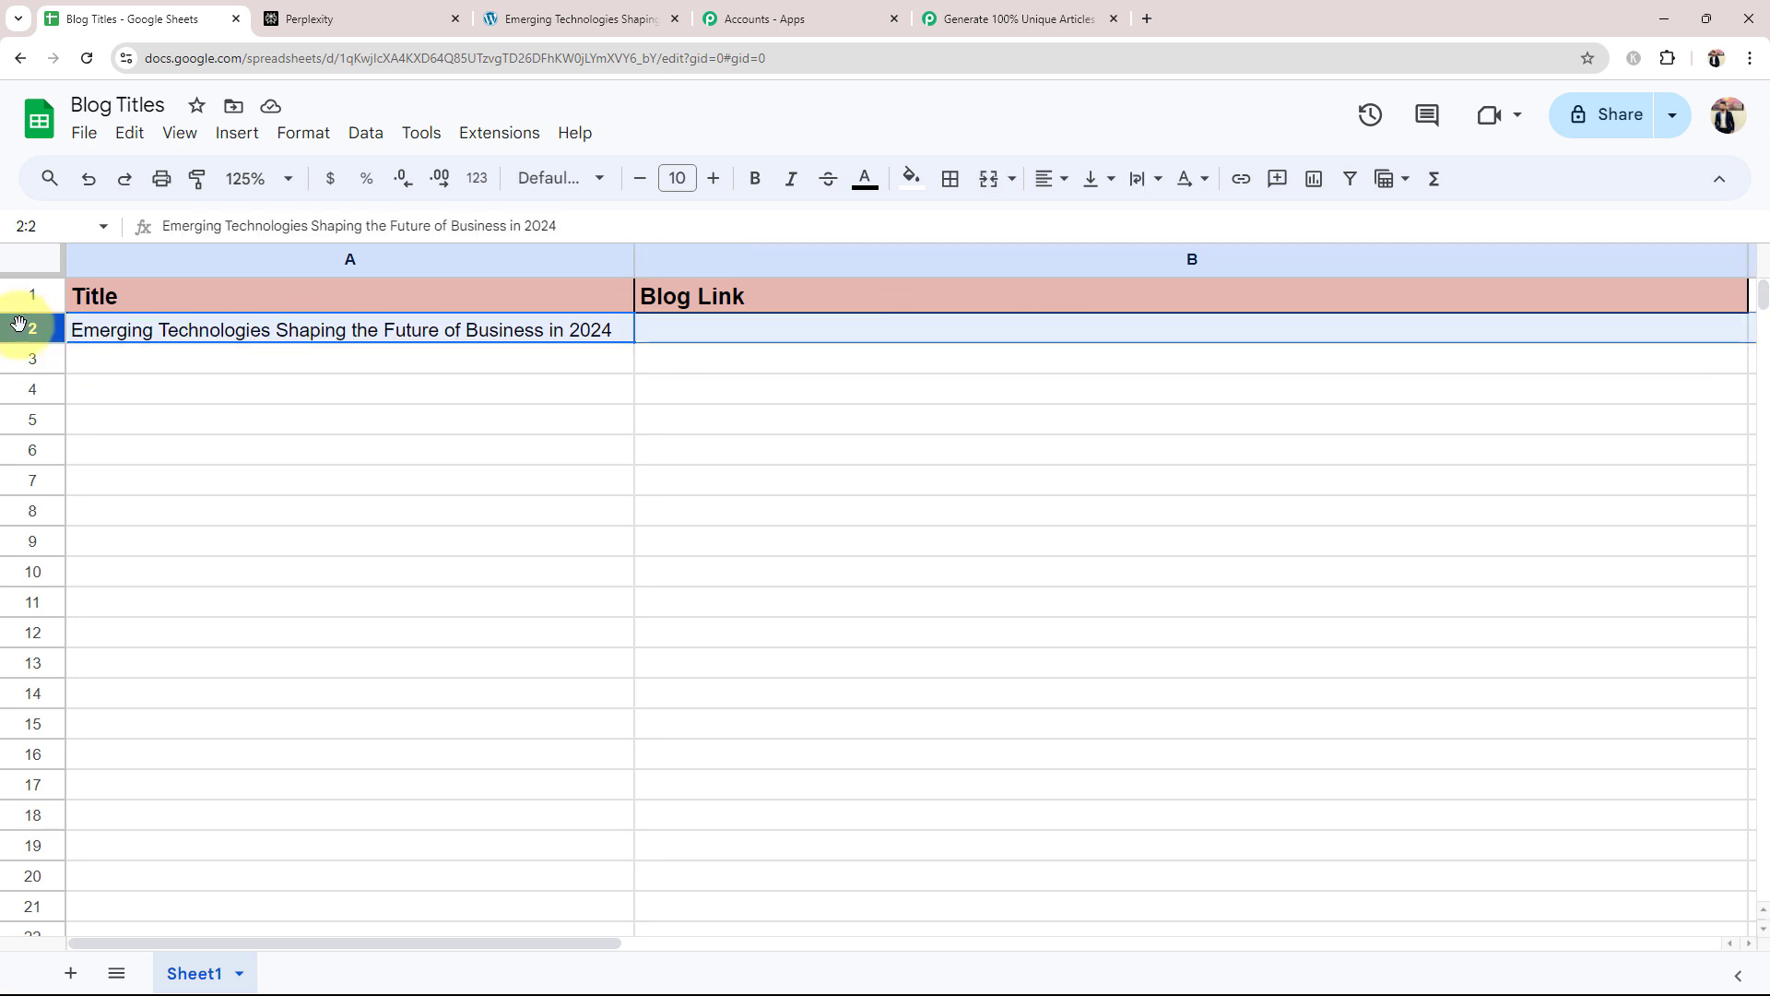
{"action": "left_click", "coordinate": [19, 419]}
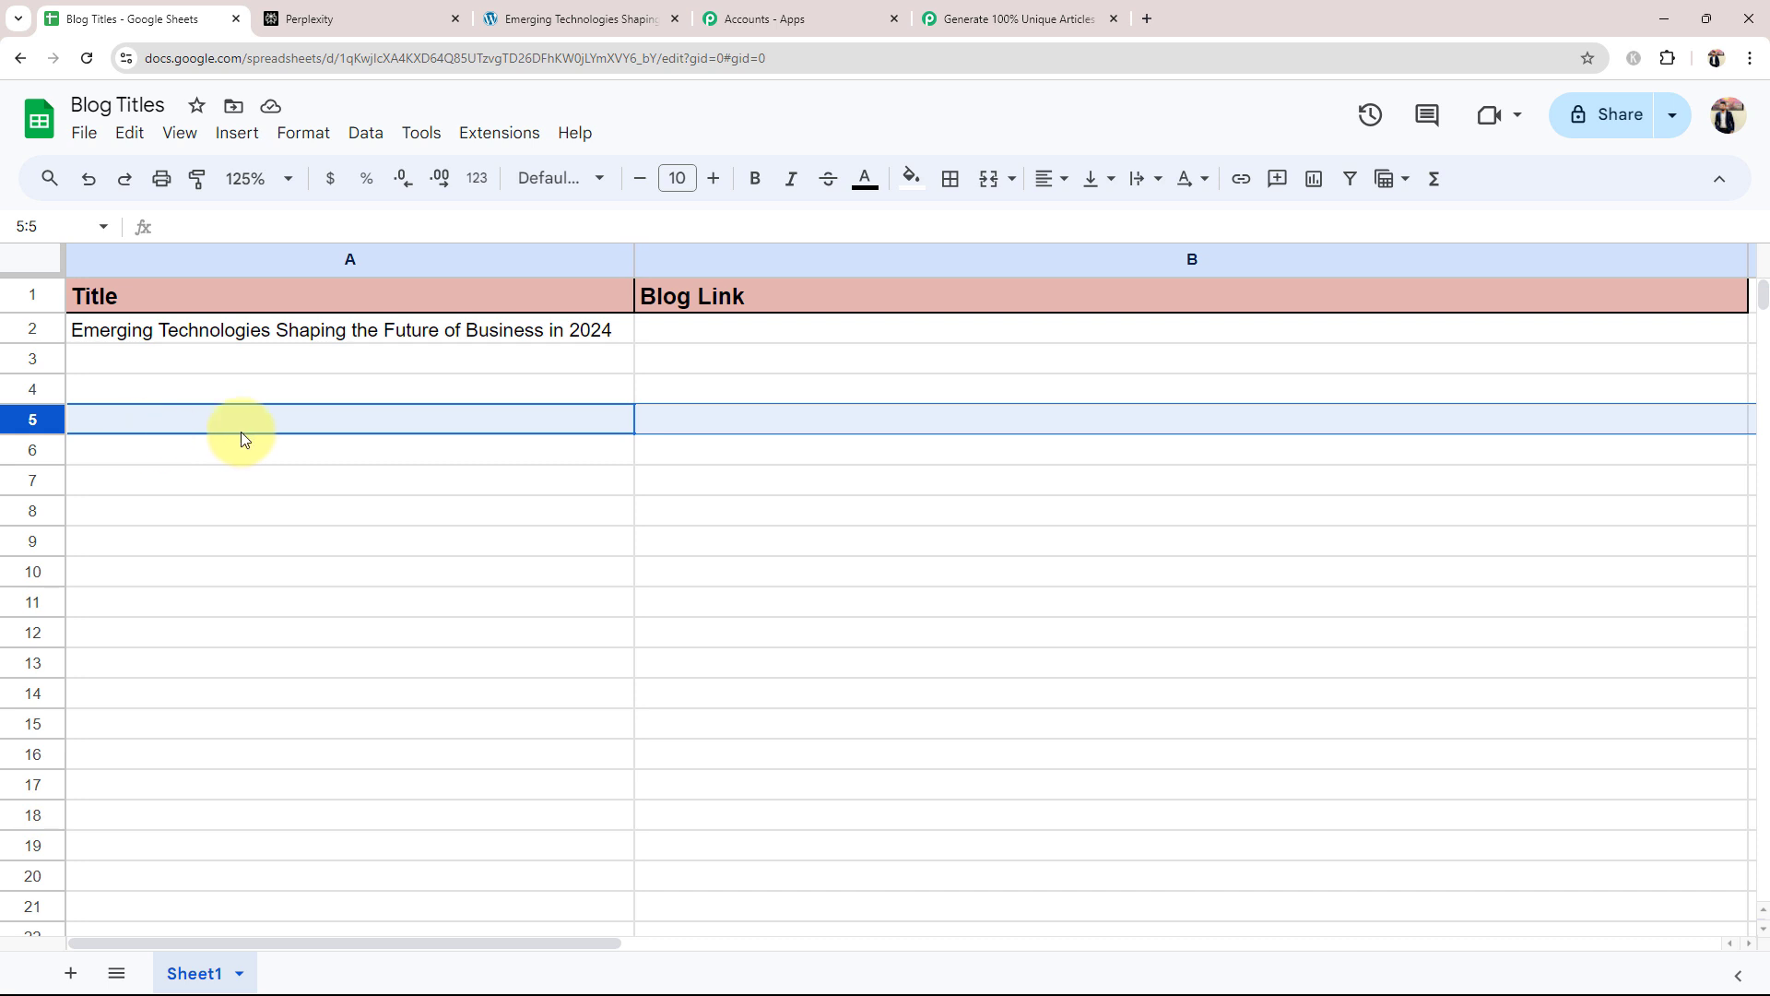
{"action": "left_click", "coordinate": [1060, 19]}
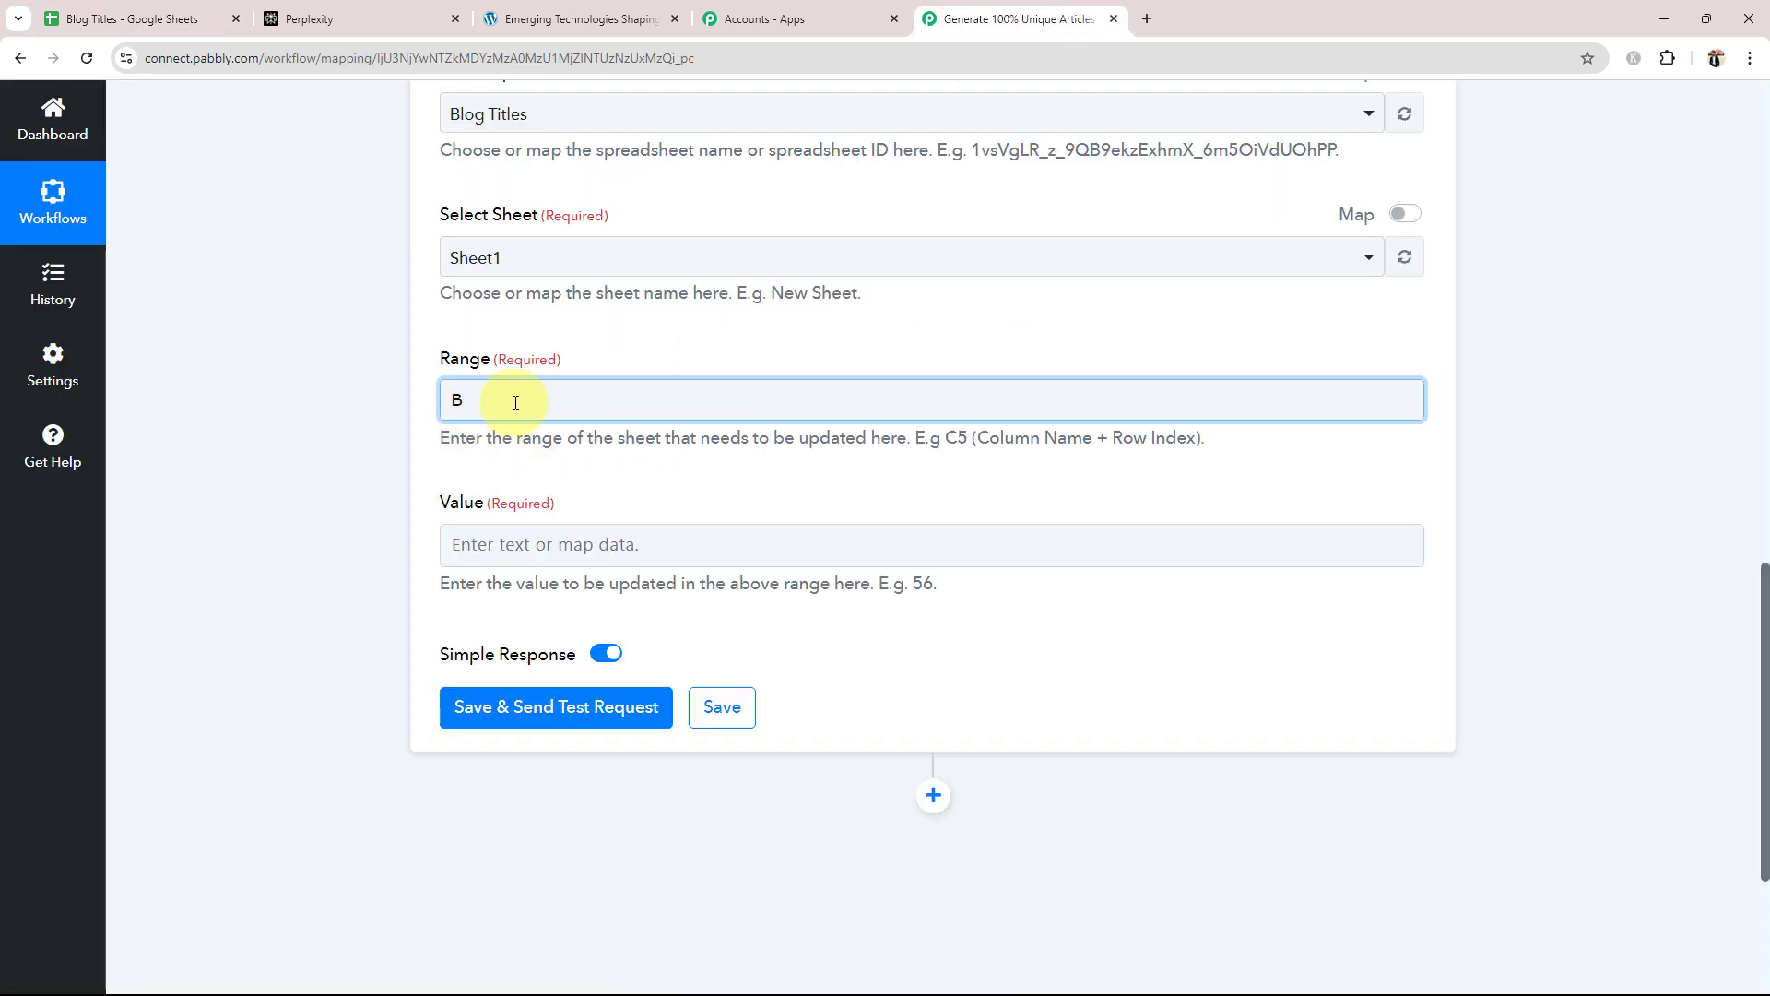
{"action": "left_click", "coordinate": [506, 399]}
{"action": "left_click", "coordinate": [519, 553]}
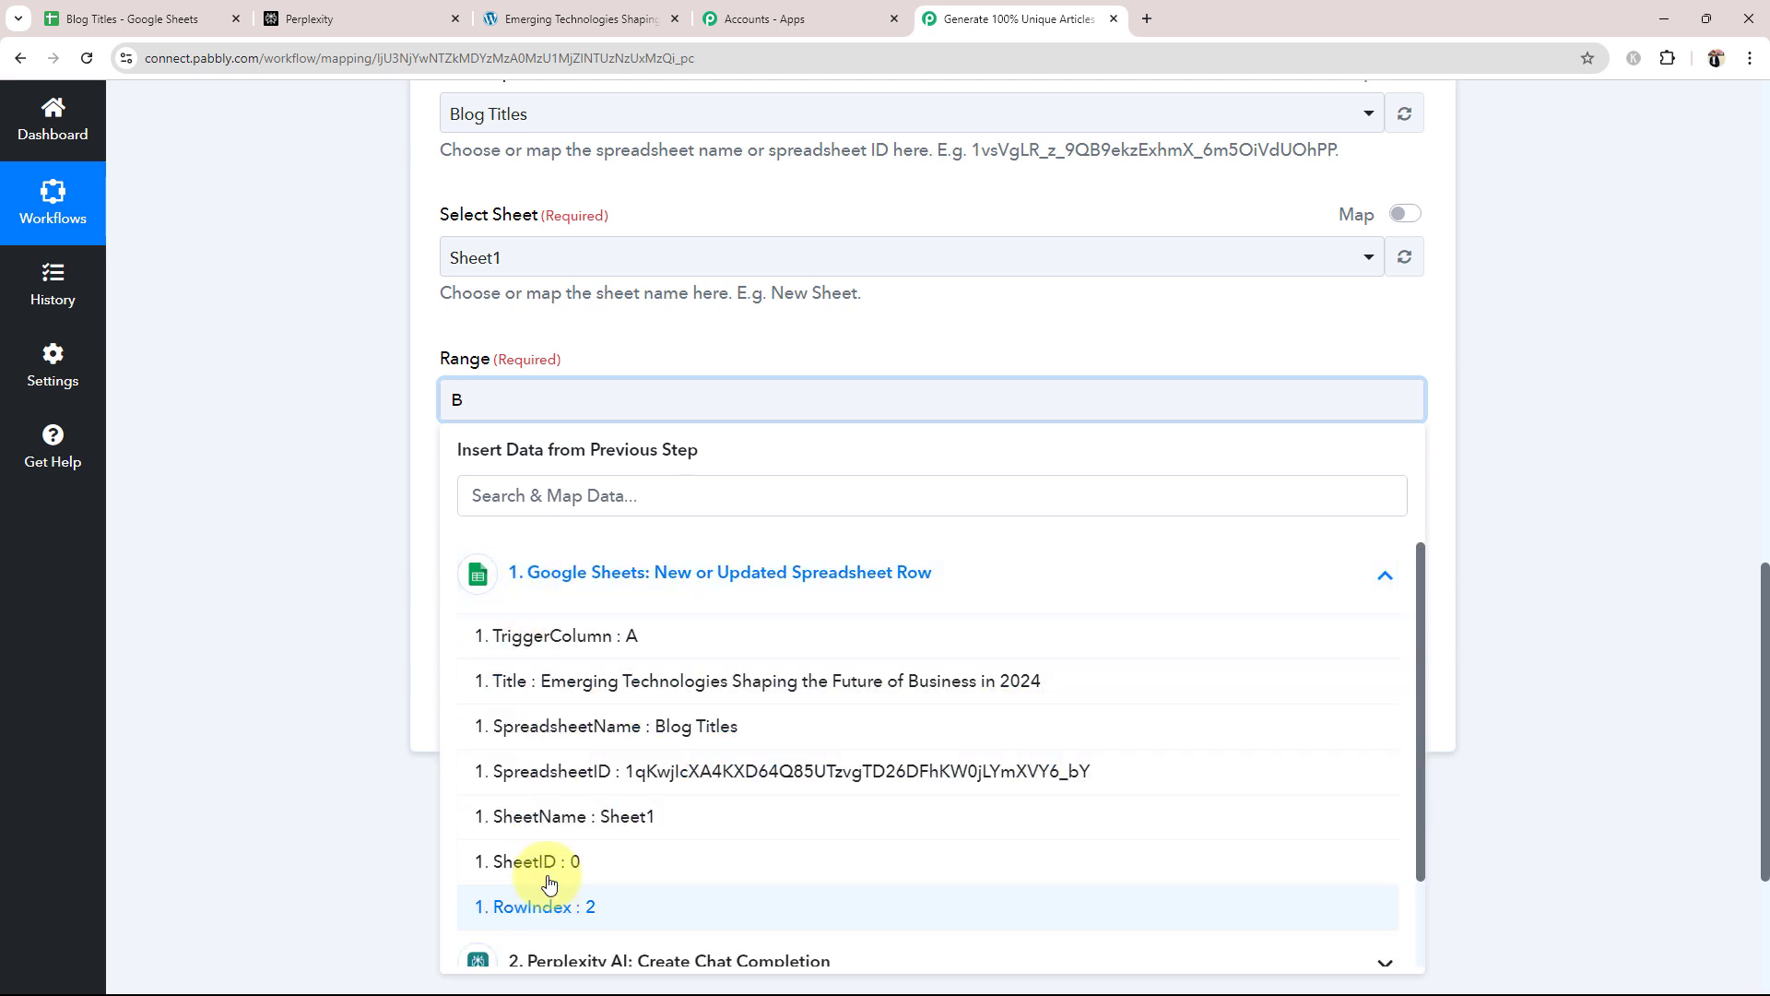
{"action": "left_click", "coordinate": [491, 899]}
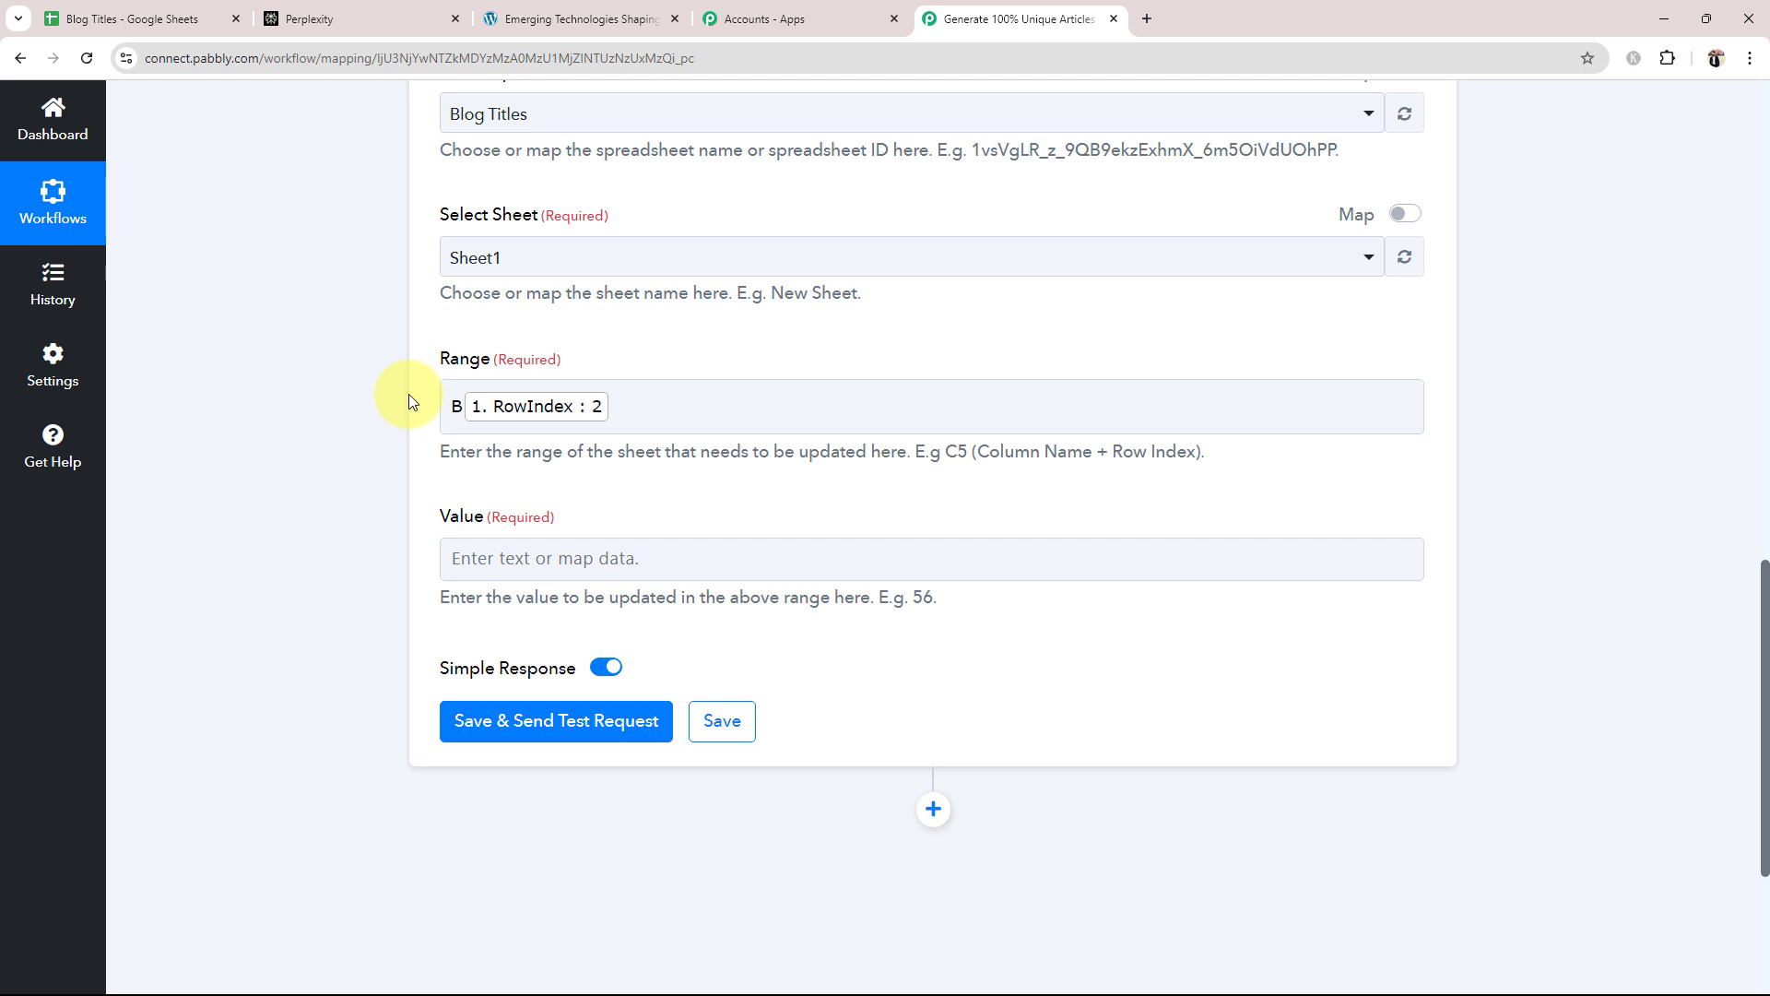
Step: Map the Link from the WordPress Create a Post step as the Value, and save and send a test request
{"action": "scroll", "coordinate": [409, 425], "scroll_direction": "down", "scroll_amount": 2}
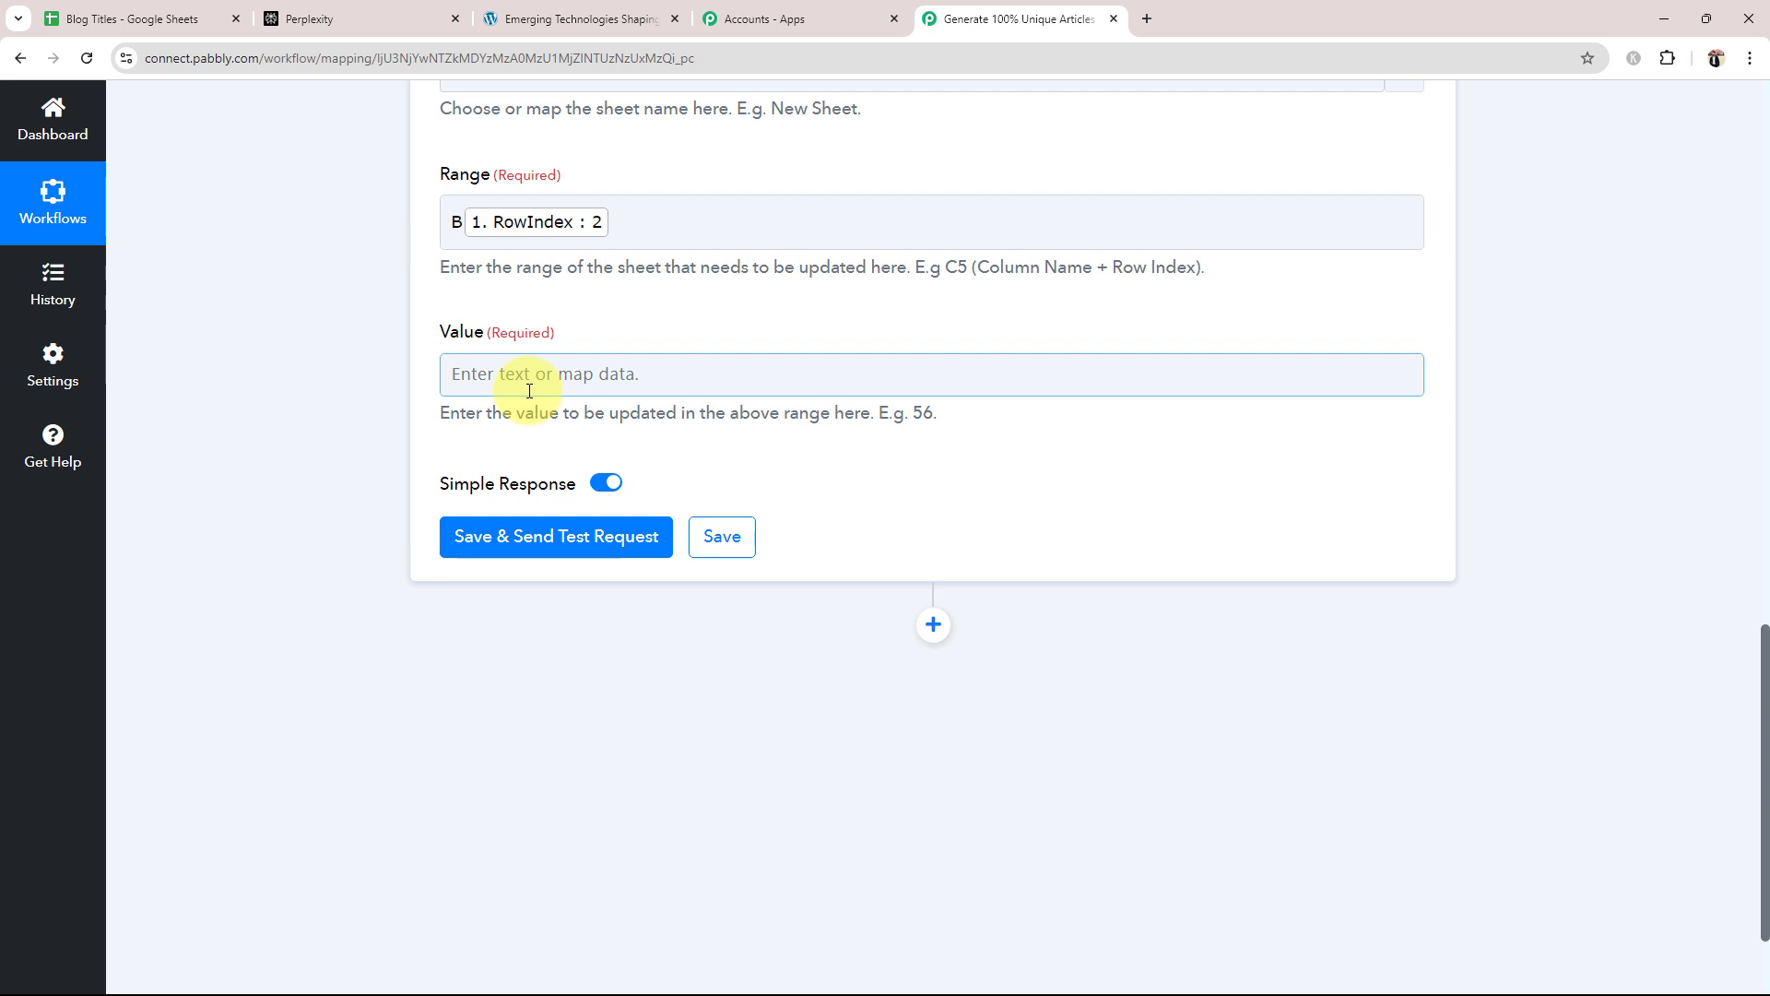
{"action": "left_click", "coordinate": [529, 391]}
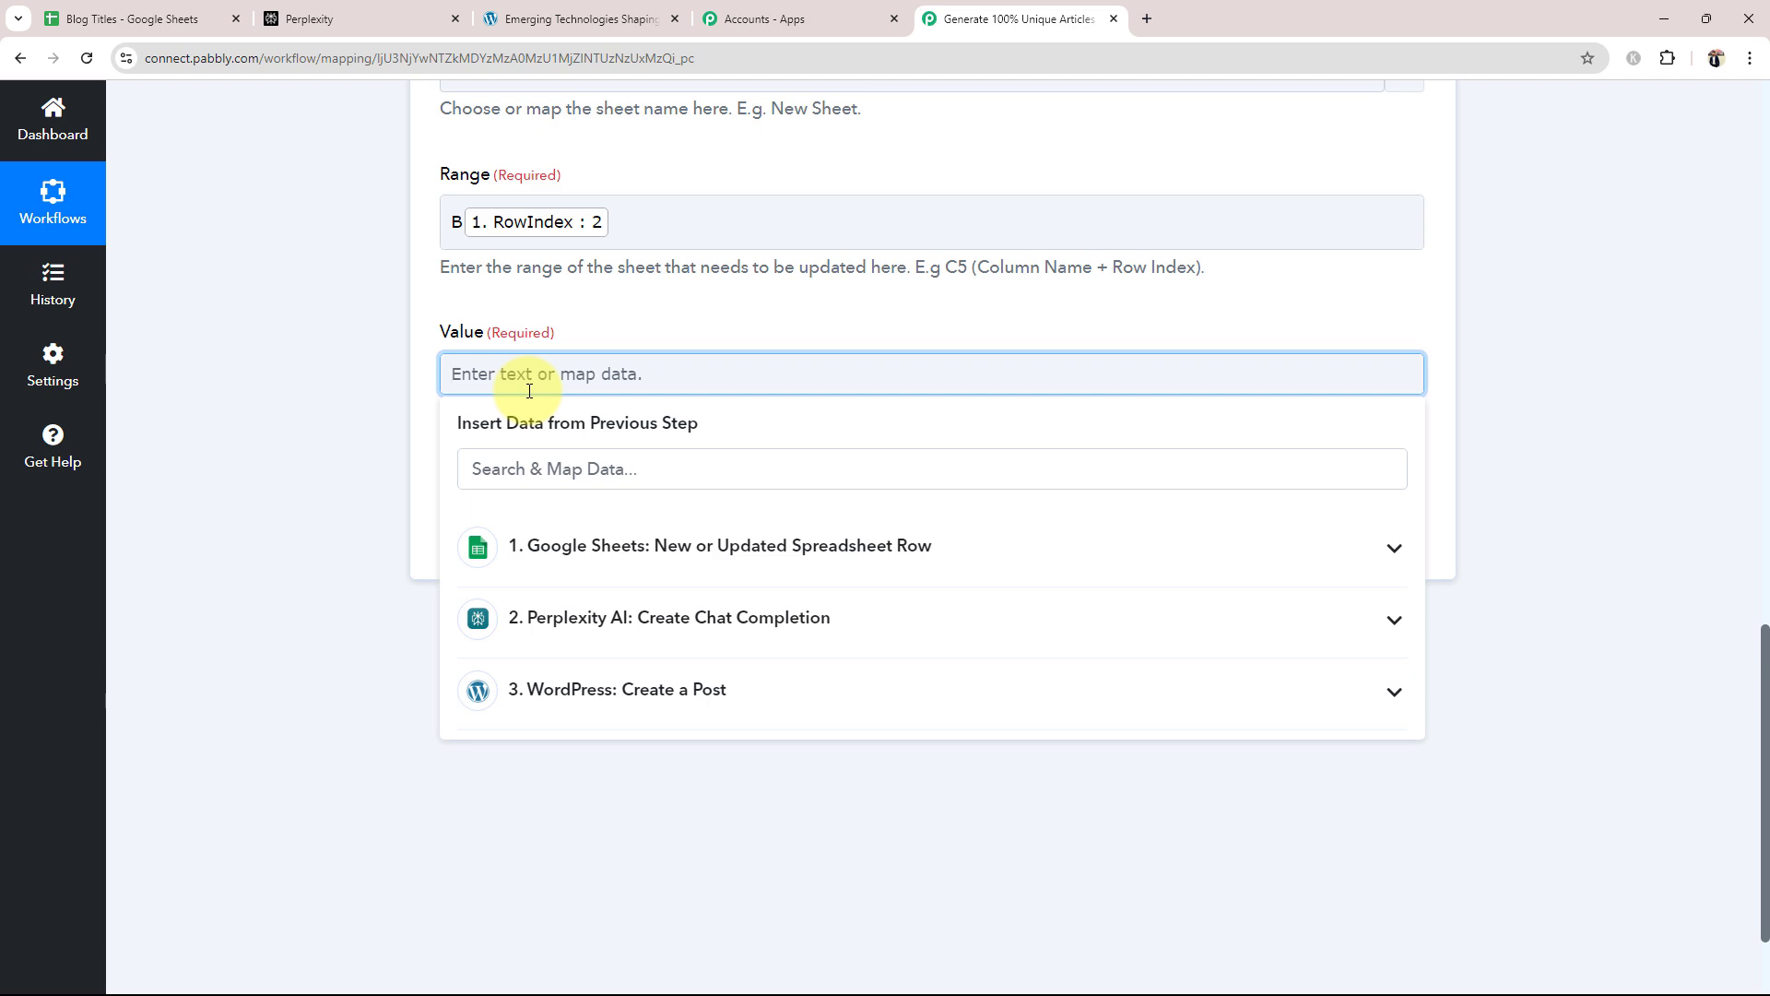
{"action": "left_click", "coordinate": [212, 19]}
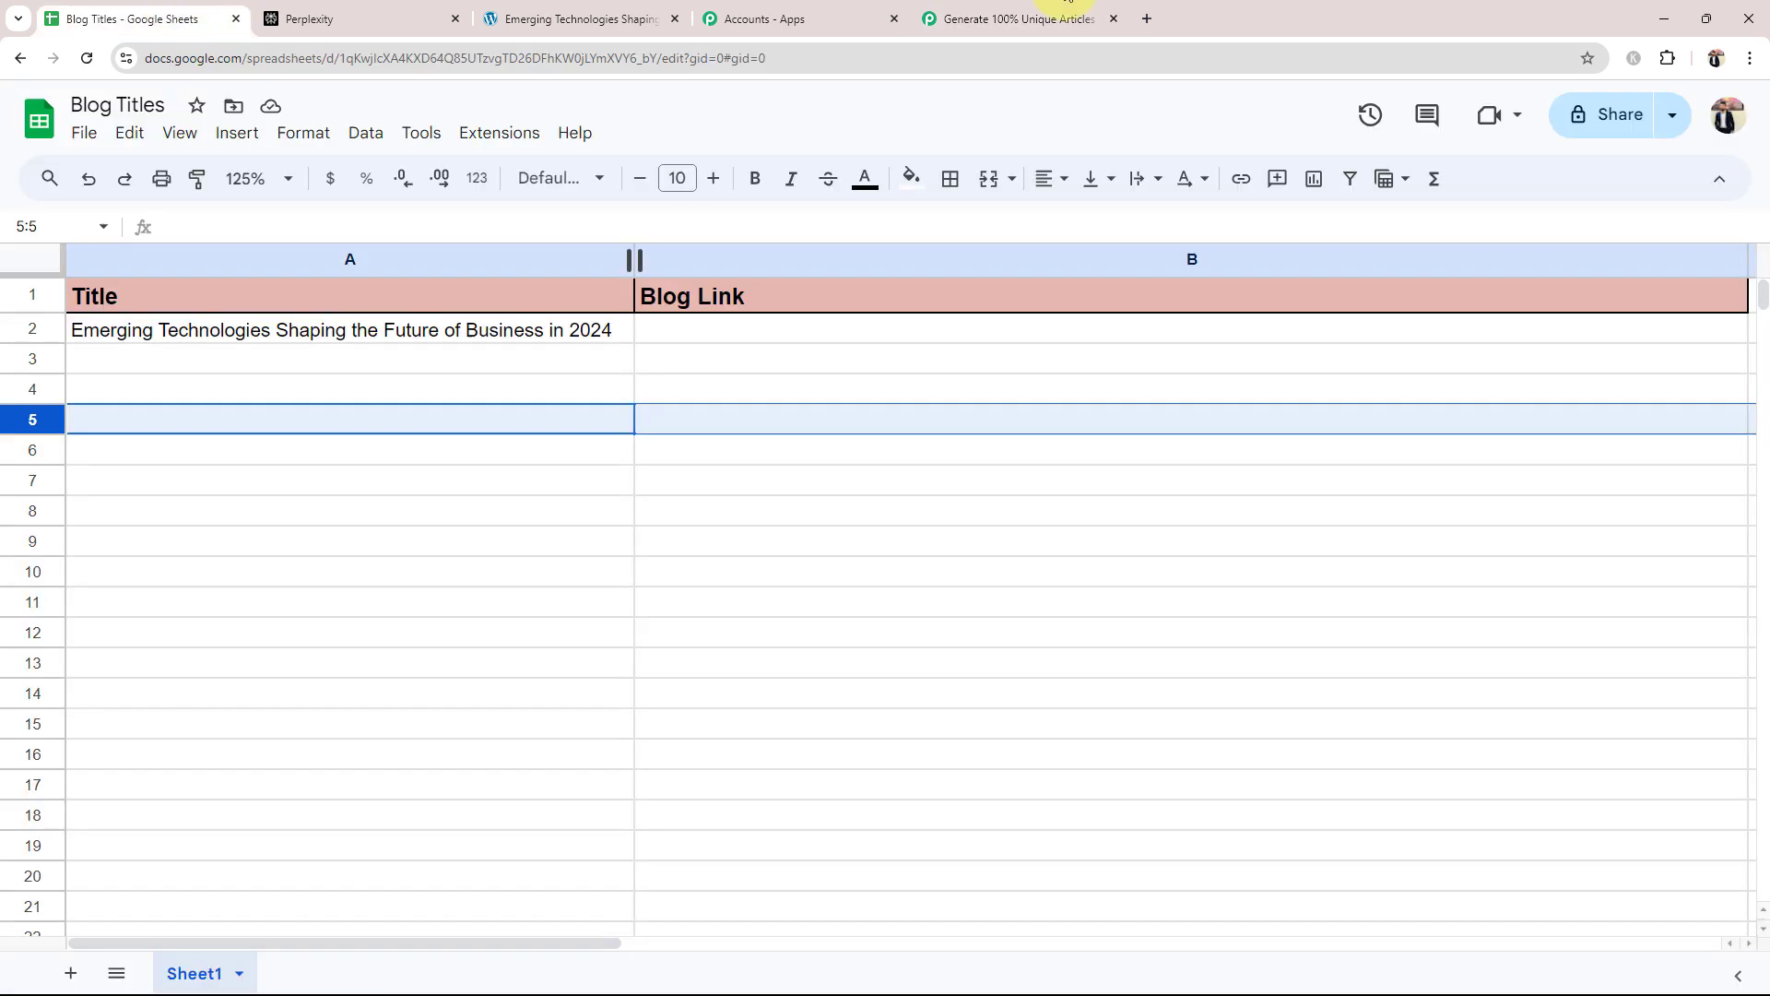
{"action": "left_click", "coordinate": [1014, 19]}
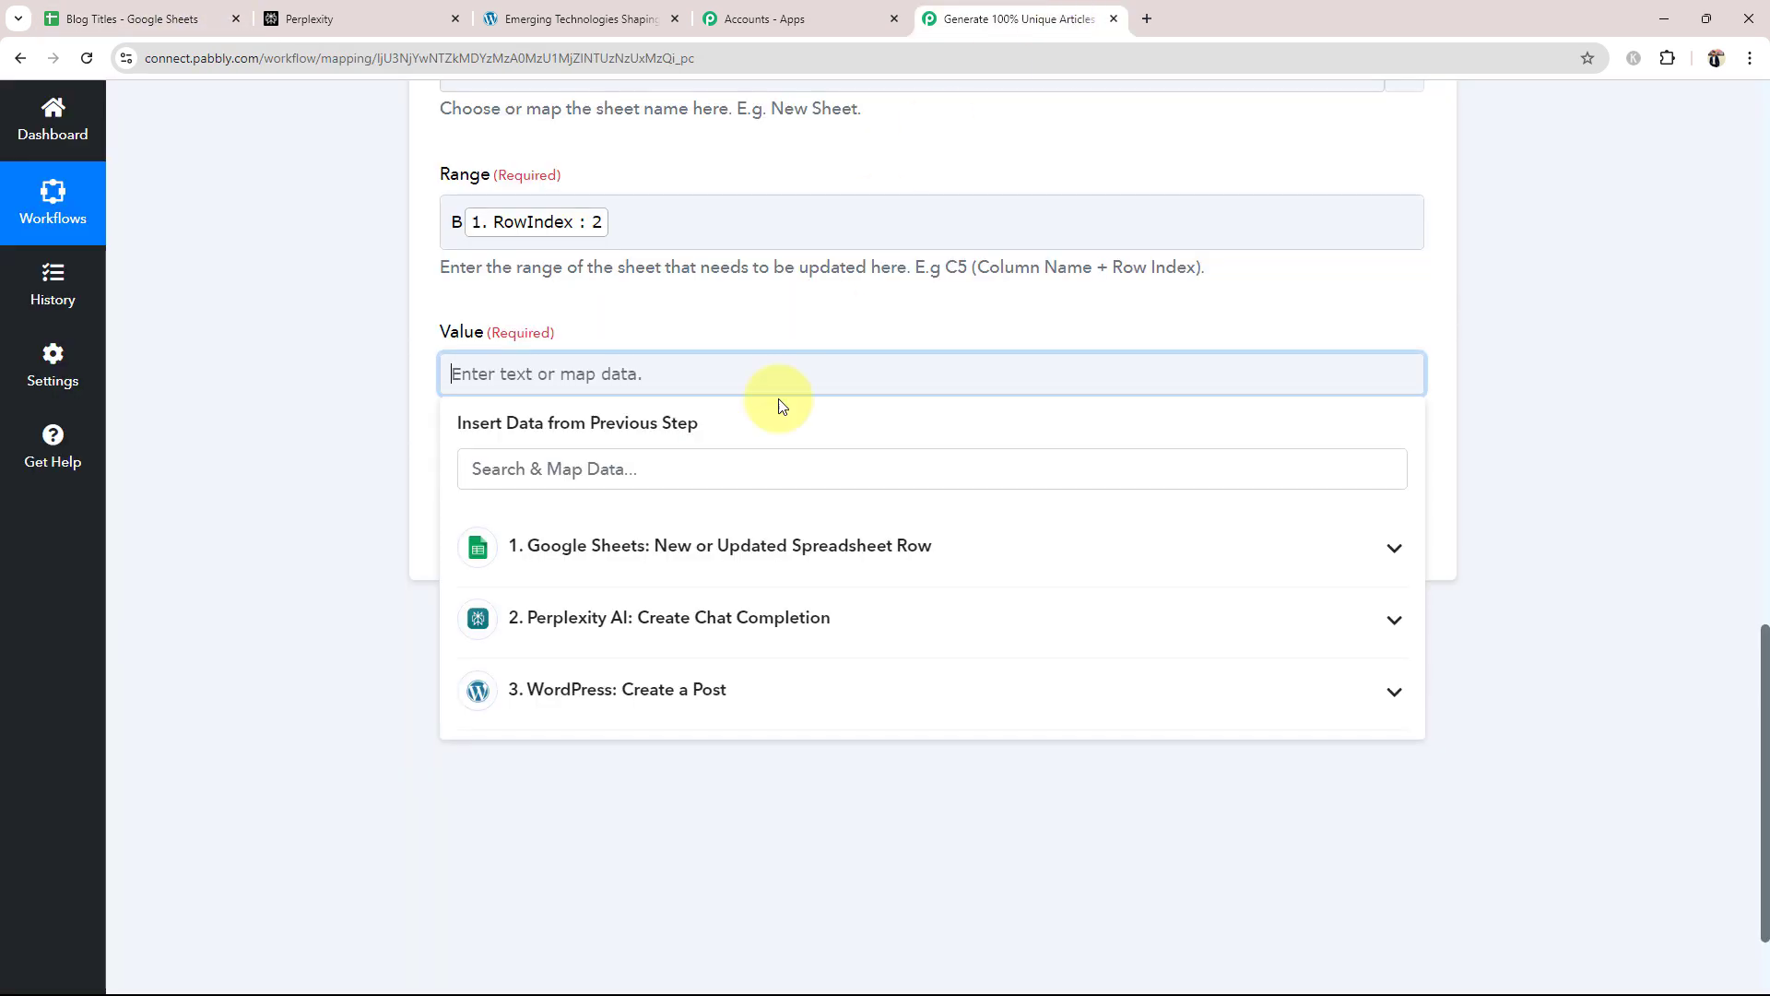
{"action": "left_click", "coordinate": [648, 696]}
{"action": "left_click", "coordinate": [551, 467]}
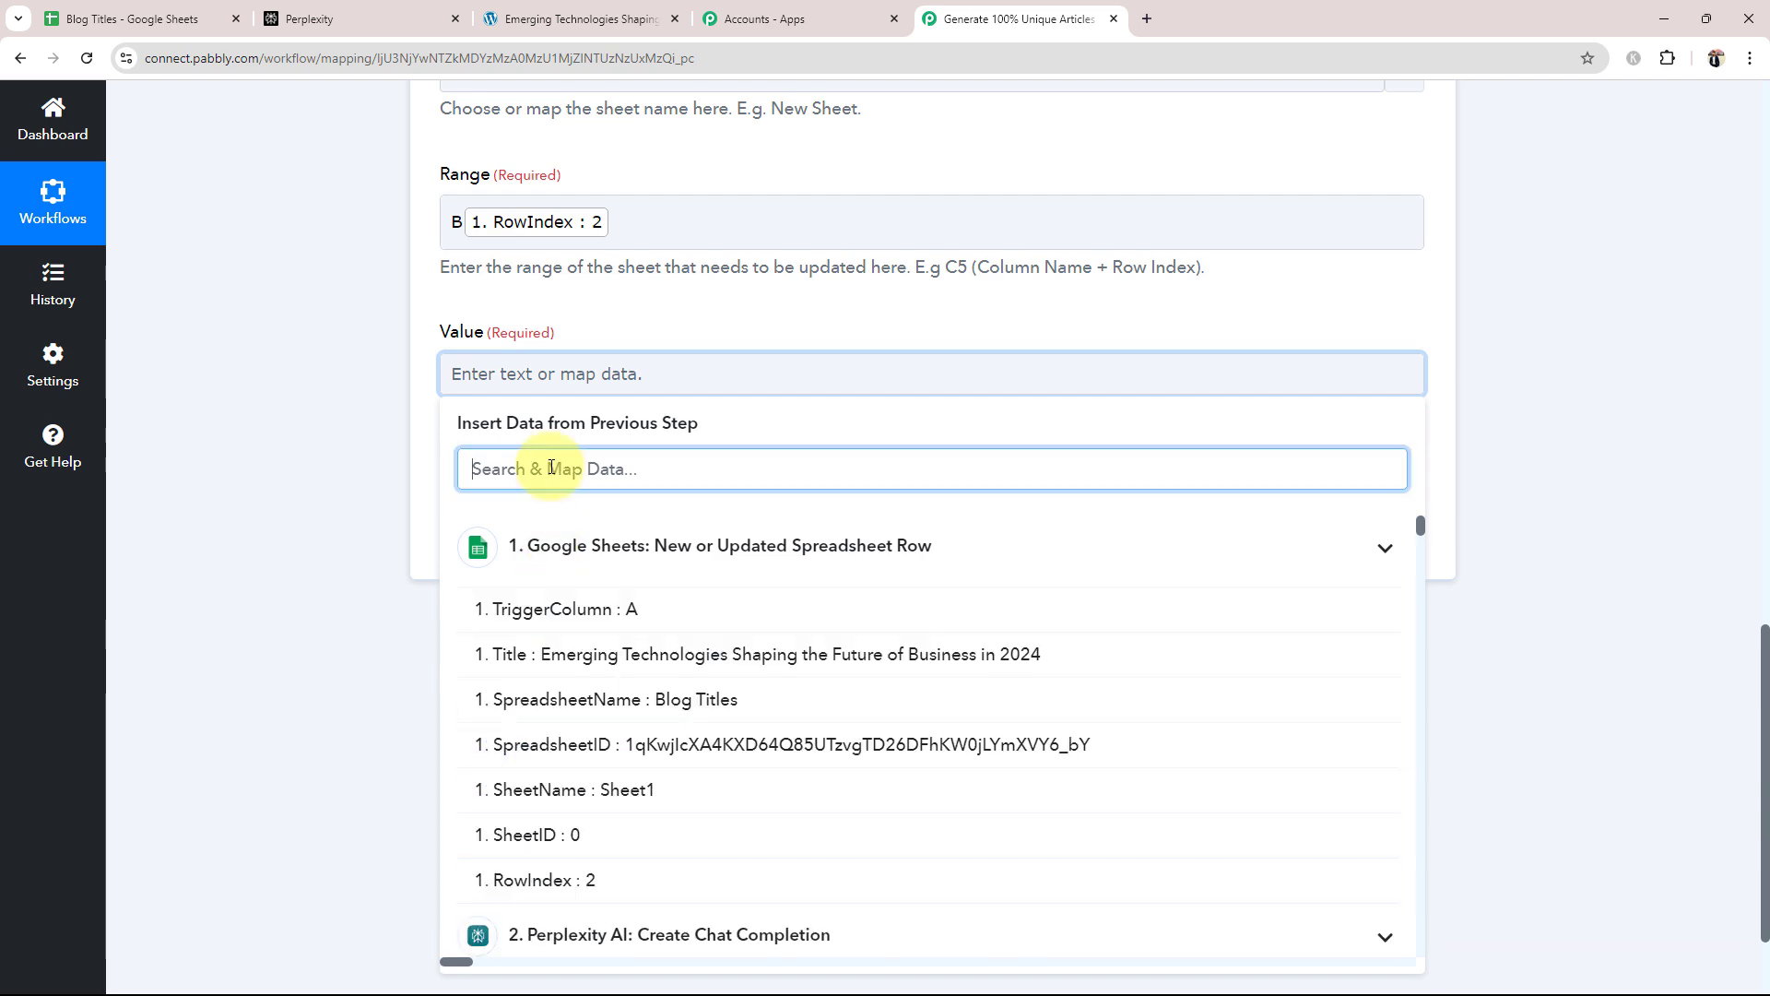
{"action": "type", "text": "link"}
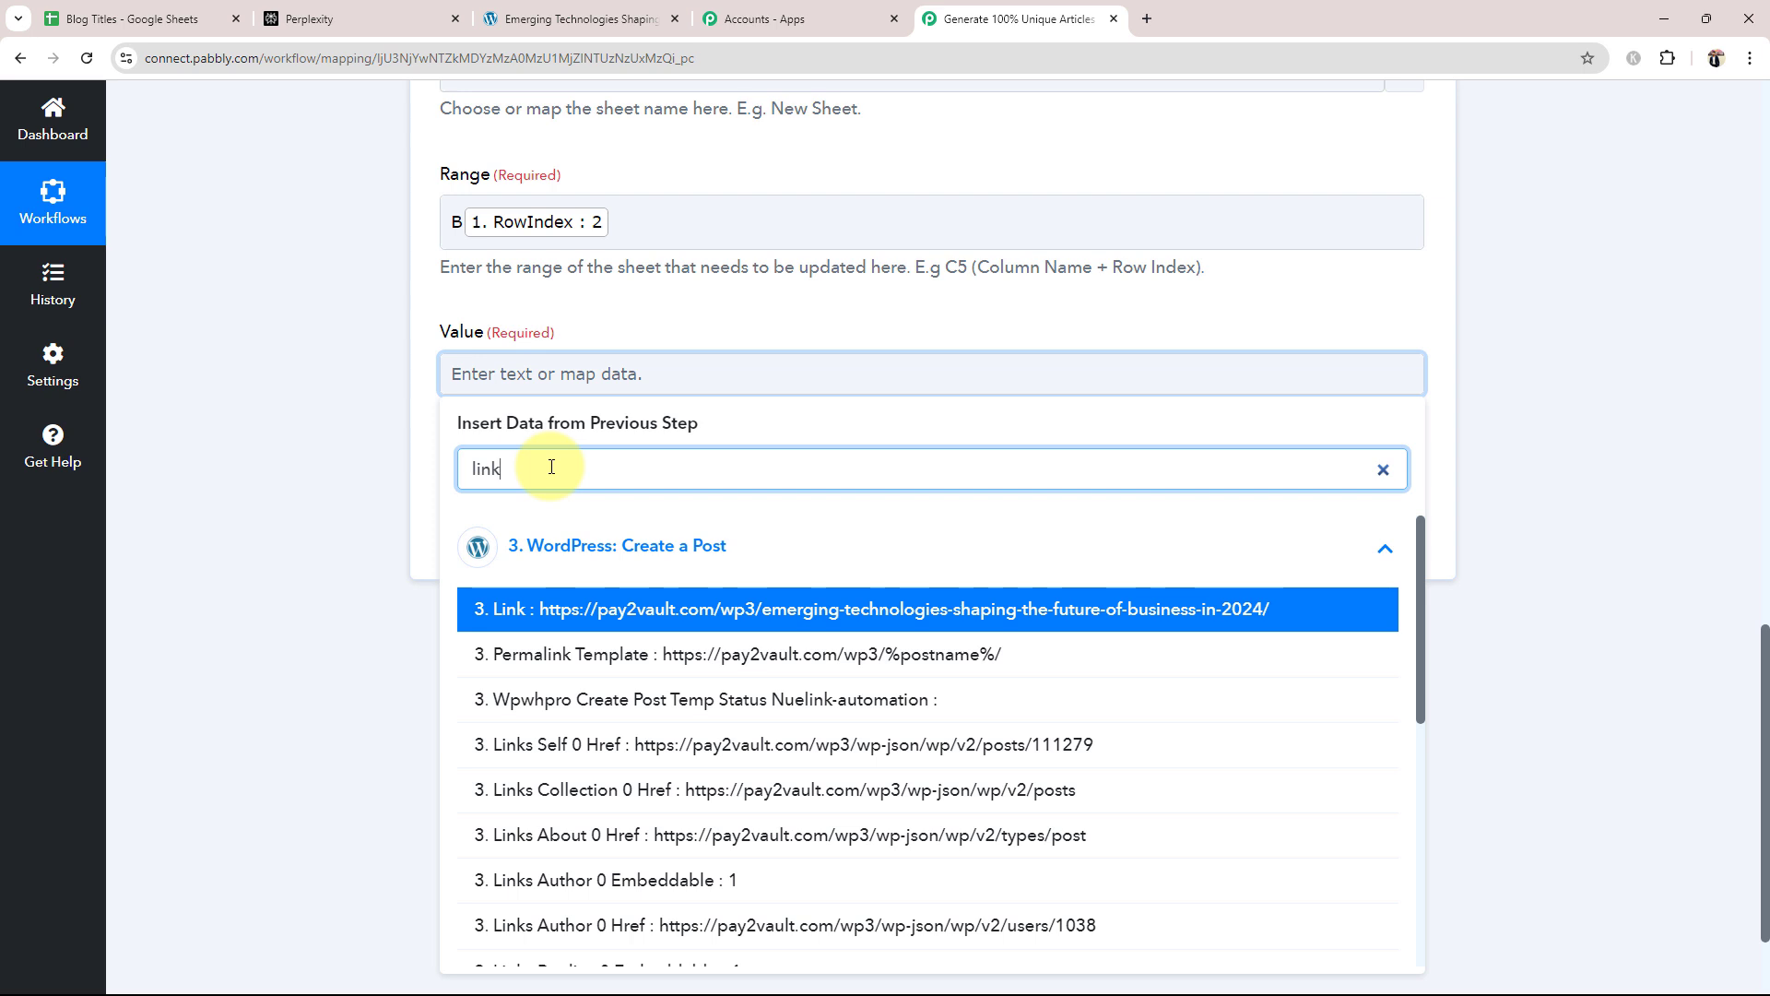
{"action": "left_click", "coordinate": [590, 619]}
{"action": "left_click", "coordinate": [327, 474]}
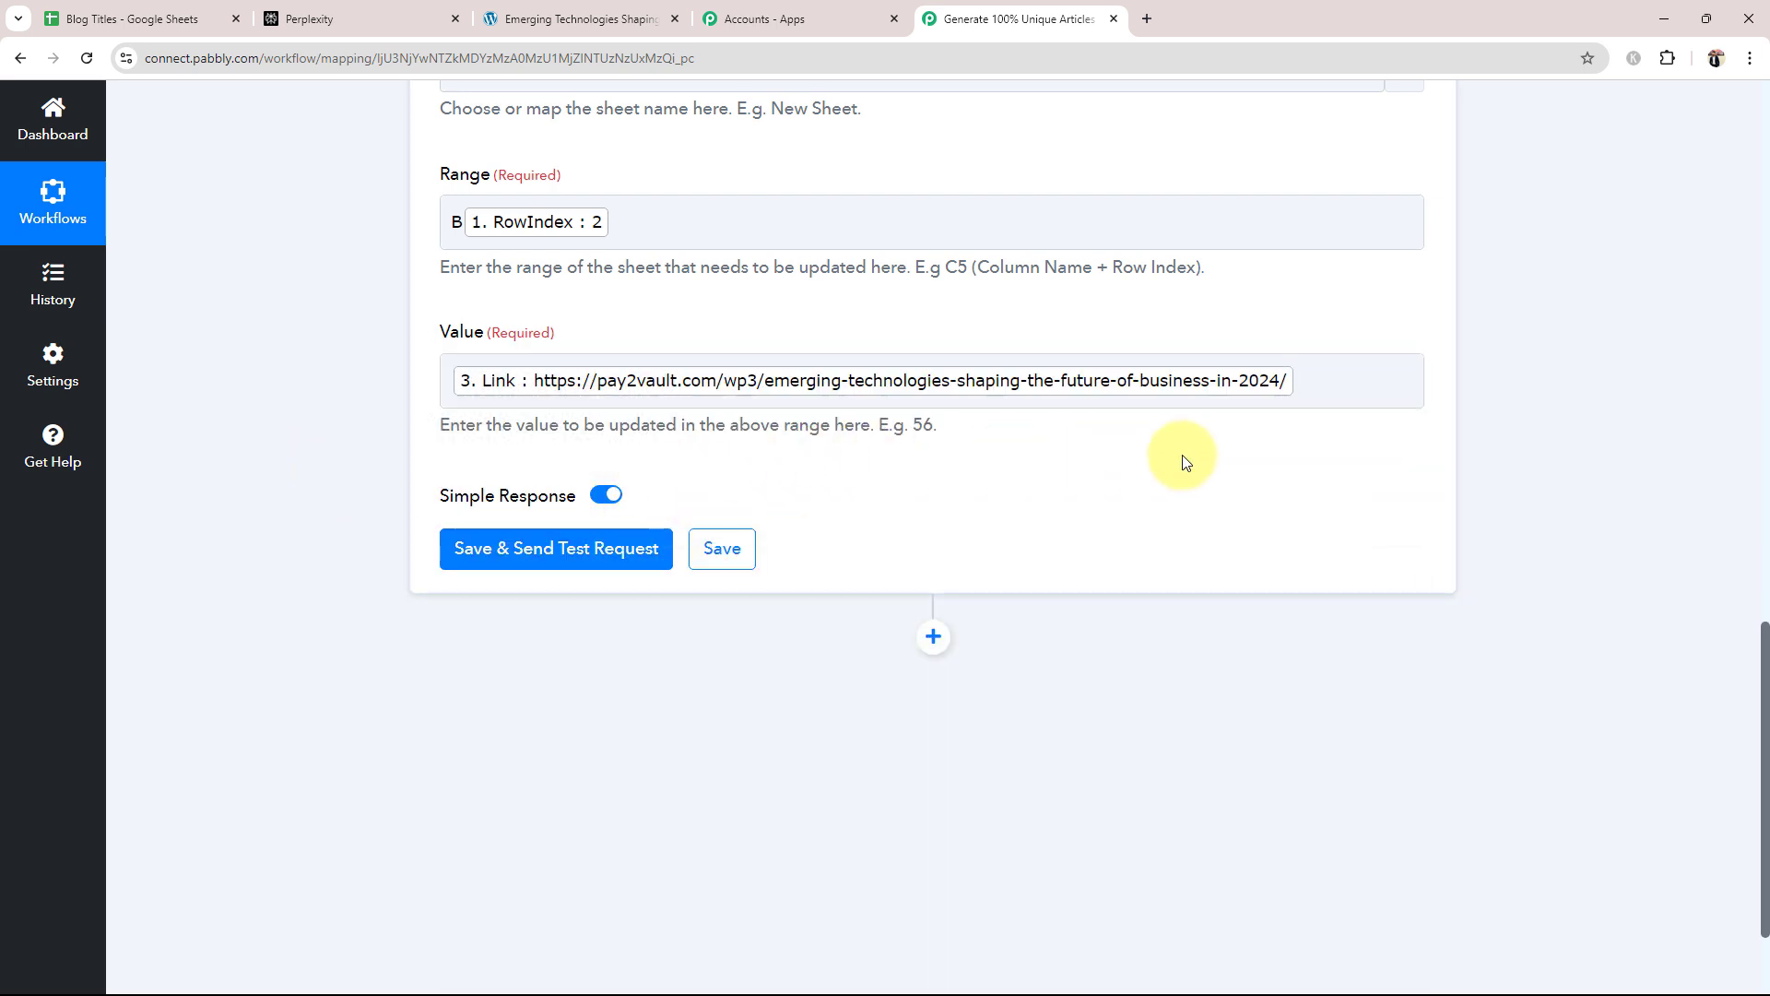
{"action": "left_click", "coordinate": [509, 547]}
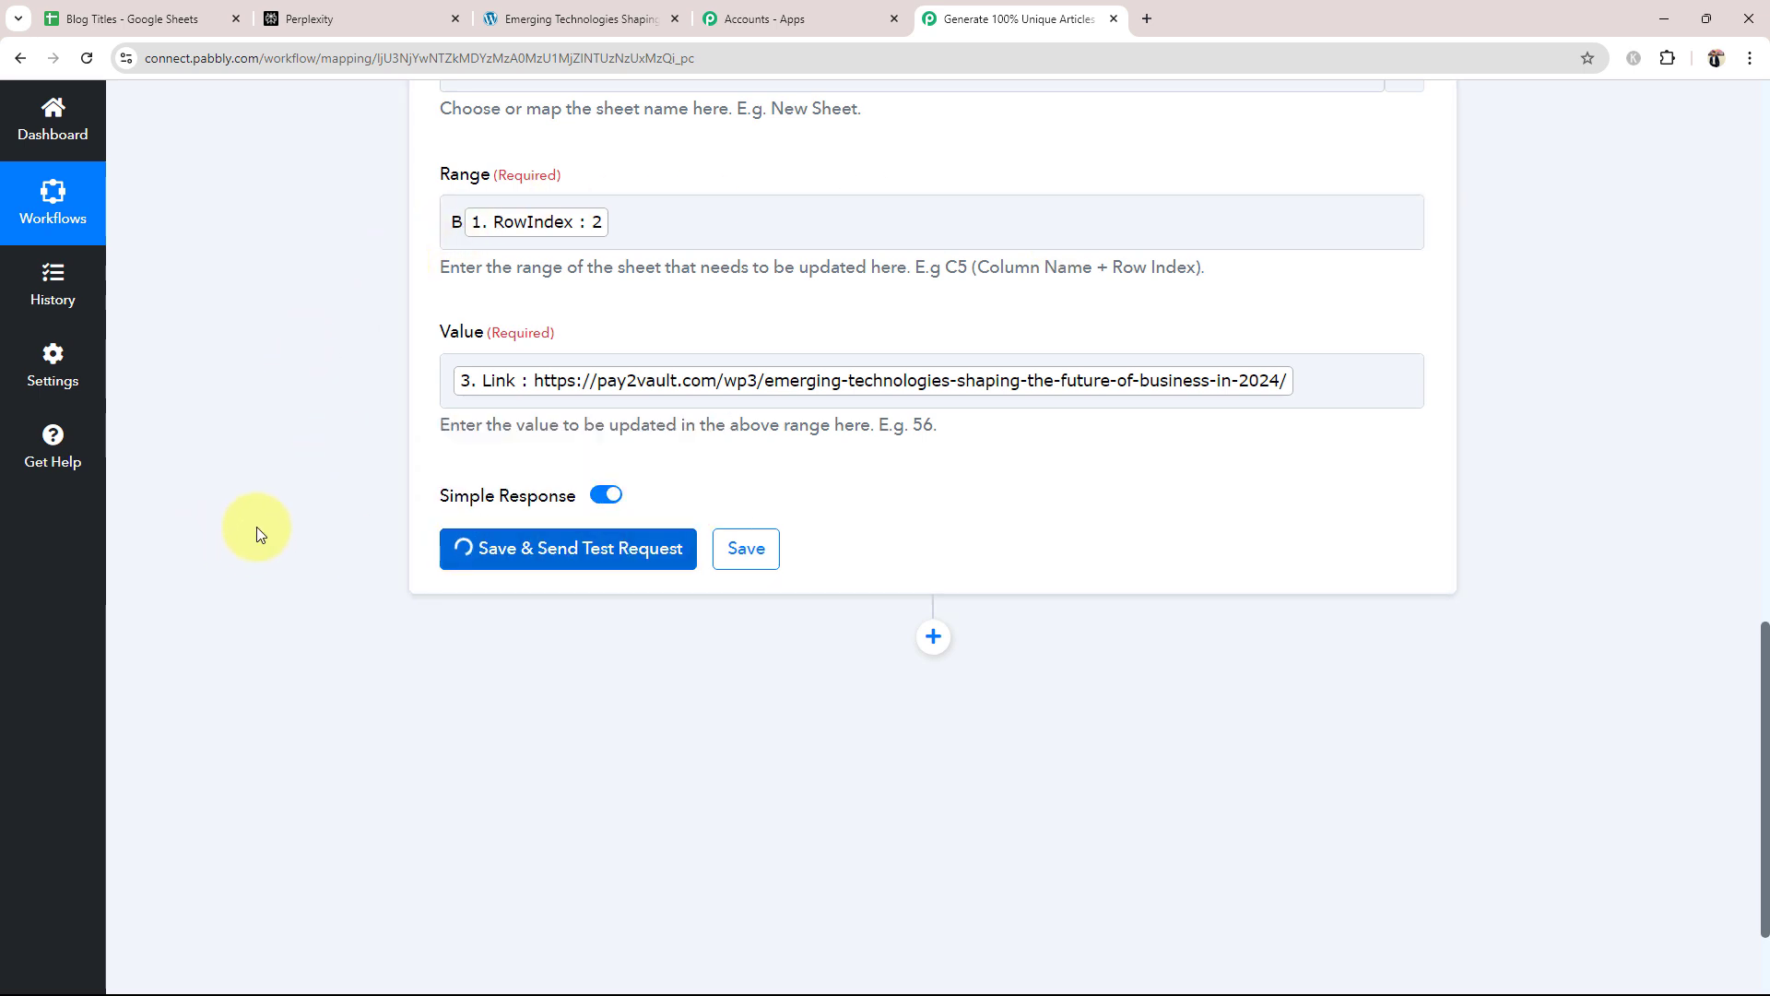
Step: Check the Update Cell Value test response and the link written under Blog Link in the Blog Titles spreadsheet
{"action": "scroll", "coordinate": [257, 527], "scroll_direction": "up", "scroll_amount": 2}
{"action": "scroll", "coordinate": [346, 566], "scroll_direction": "down", "scroll_amount": 3}
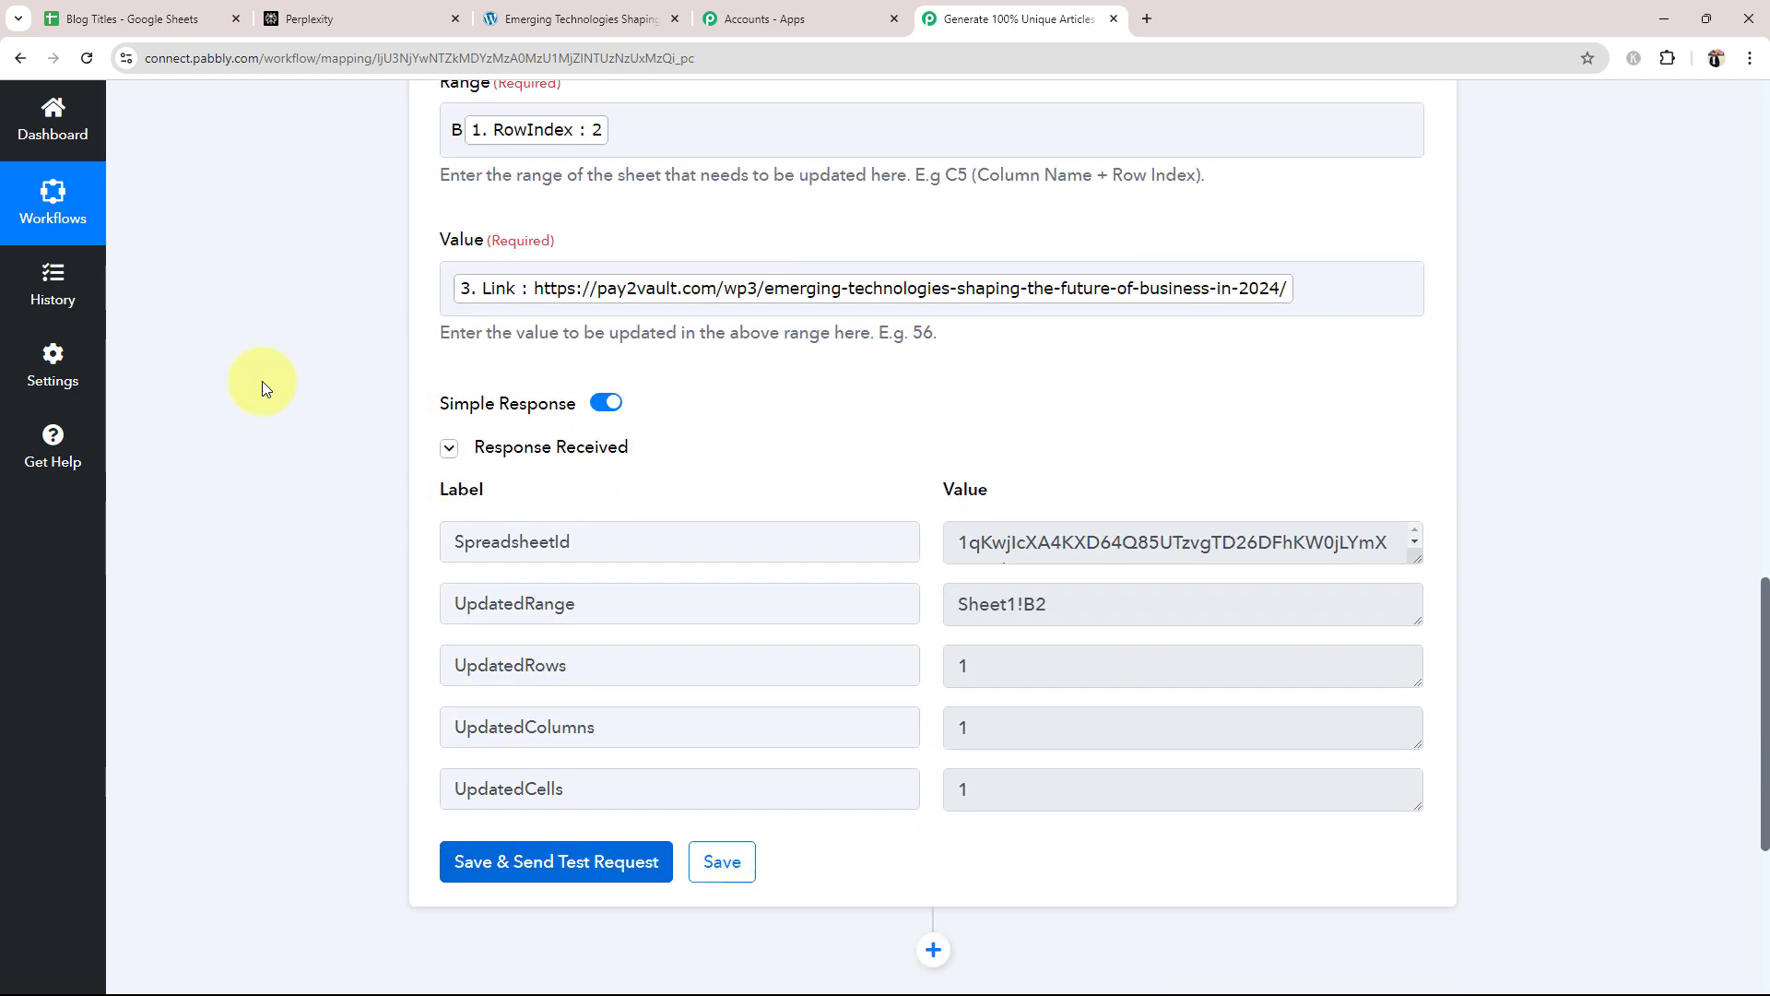
{"action": "left_click", "coordinate": [138, 18]}
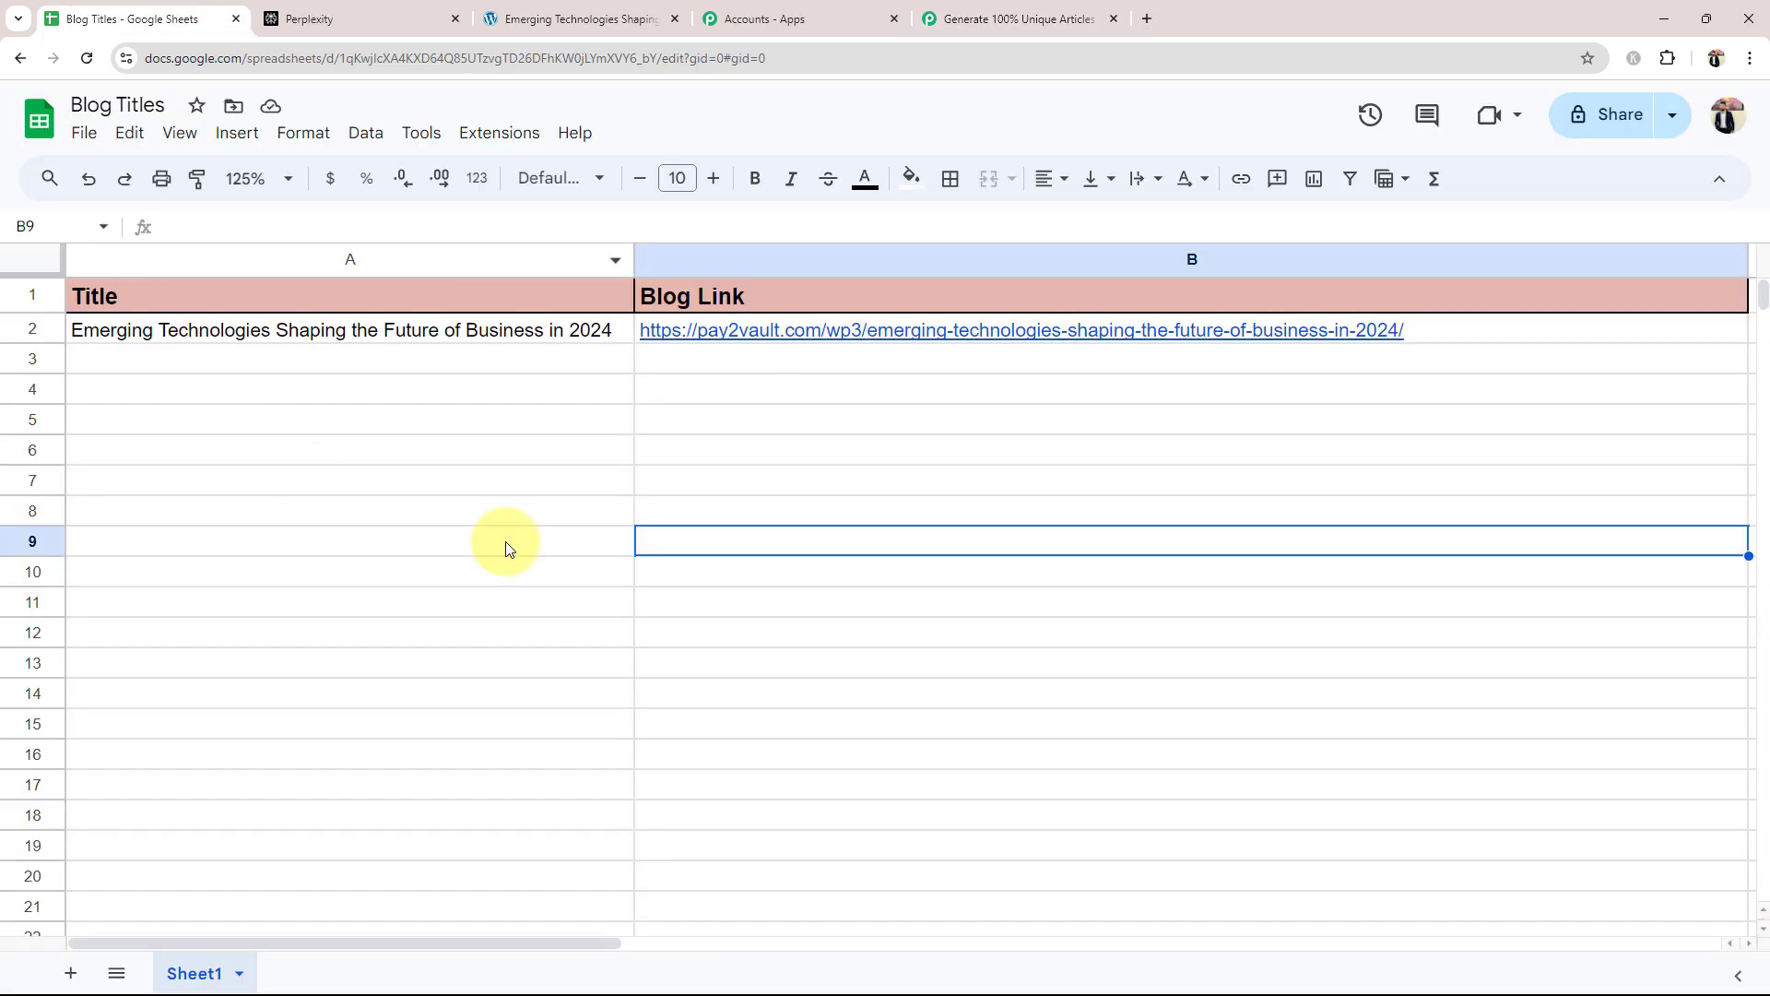
{"action": "left_click", "coordinate": [914, 335]}
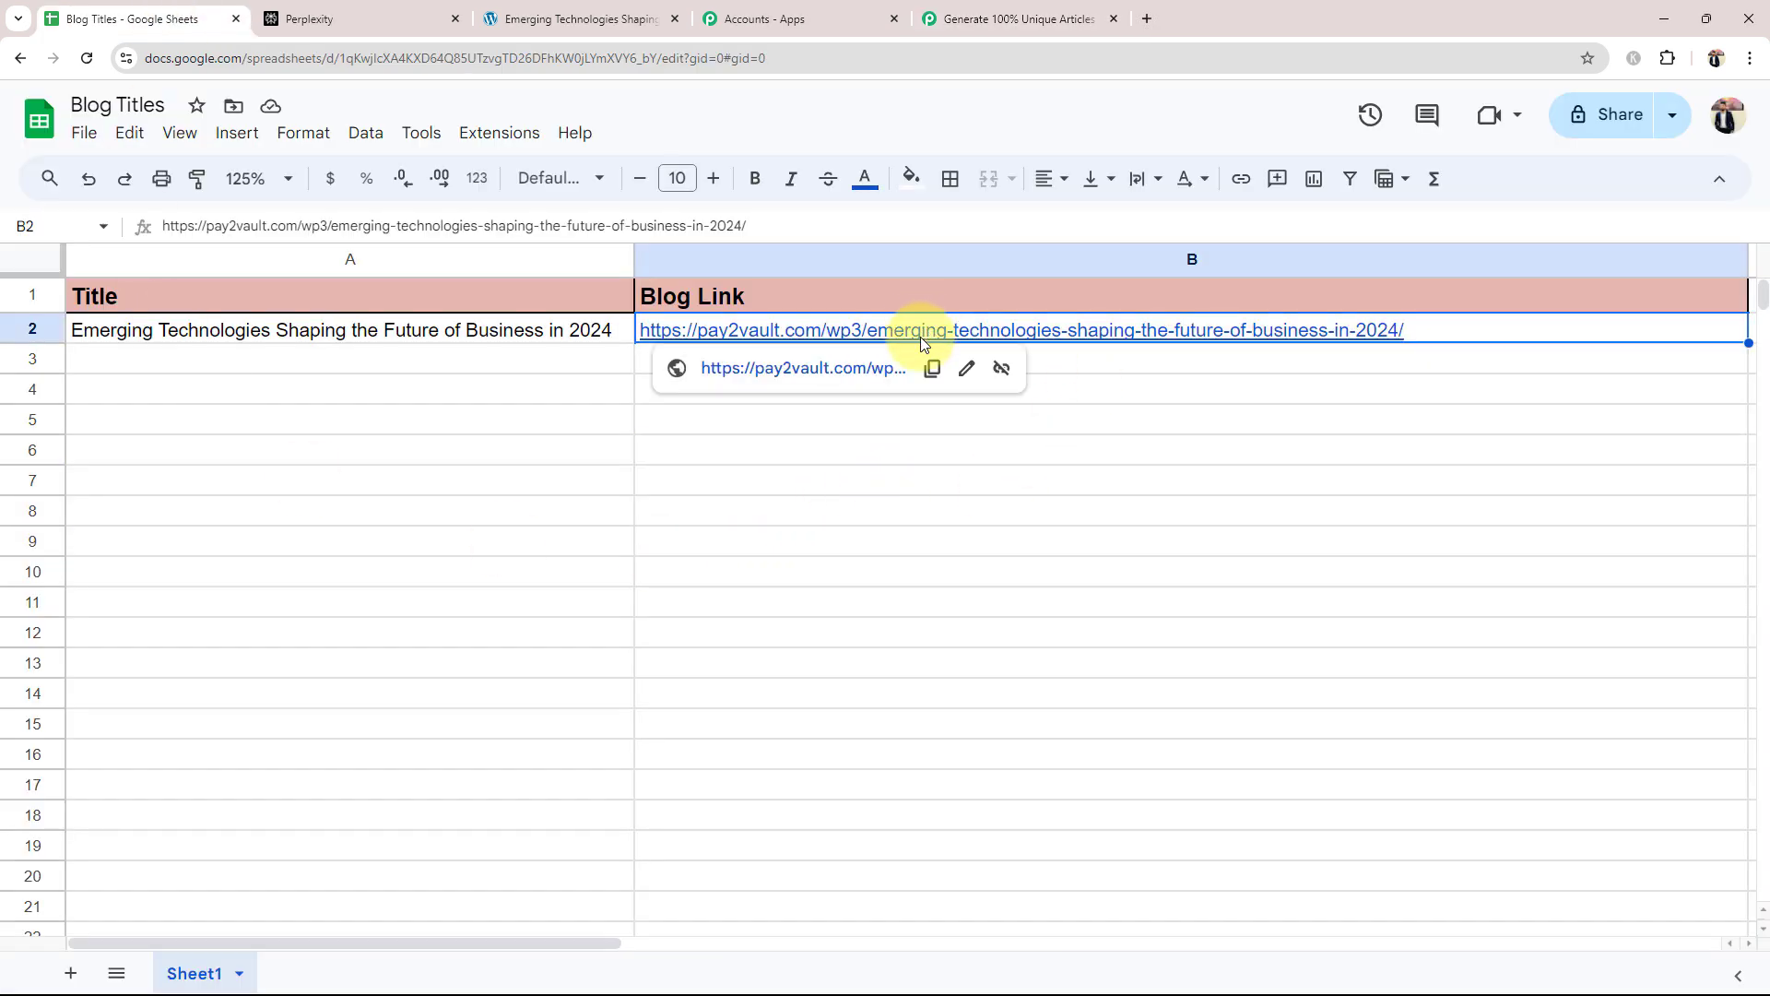
Step: Open the blog link in row 2, review the published WordPress post from start to end, and close it
{"action": "left_click", "coordinate": [785, 380]}
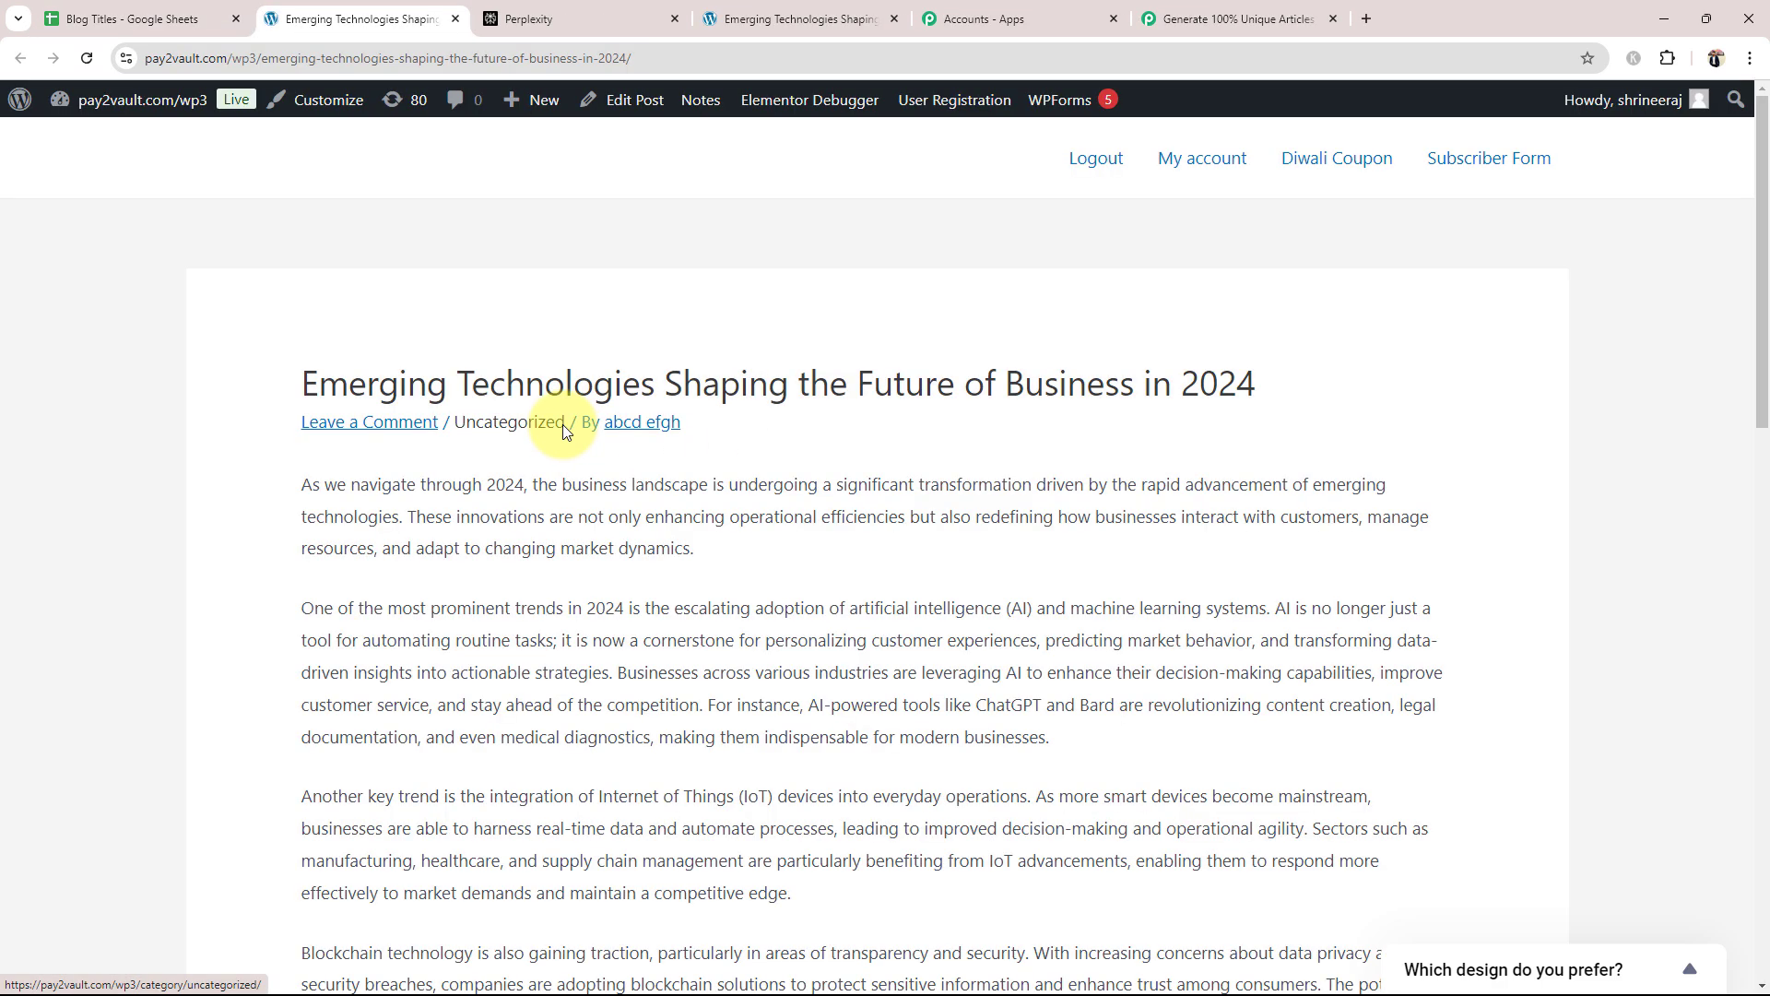
{"action": "scroll", "coordinate": [589, 410], "scroll_direction": "down", "scroll_amount": 9}
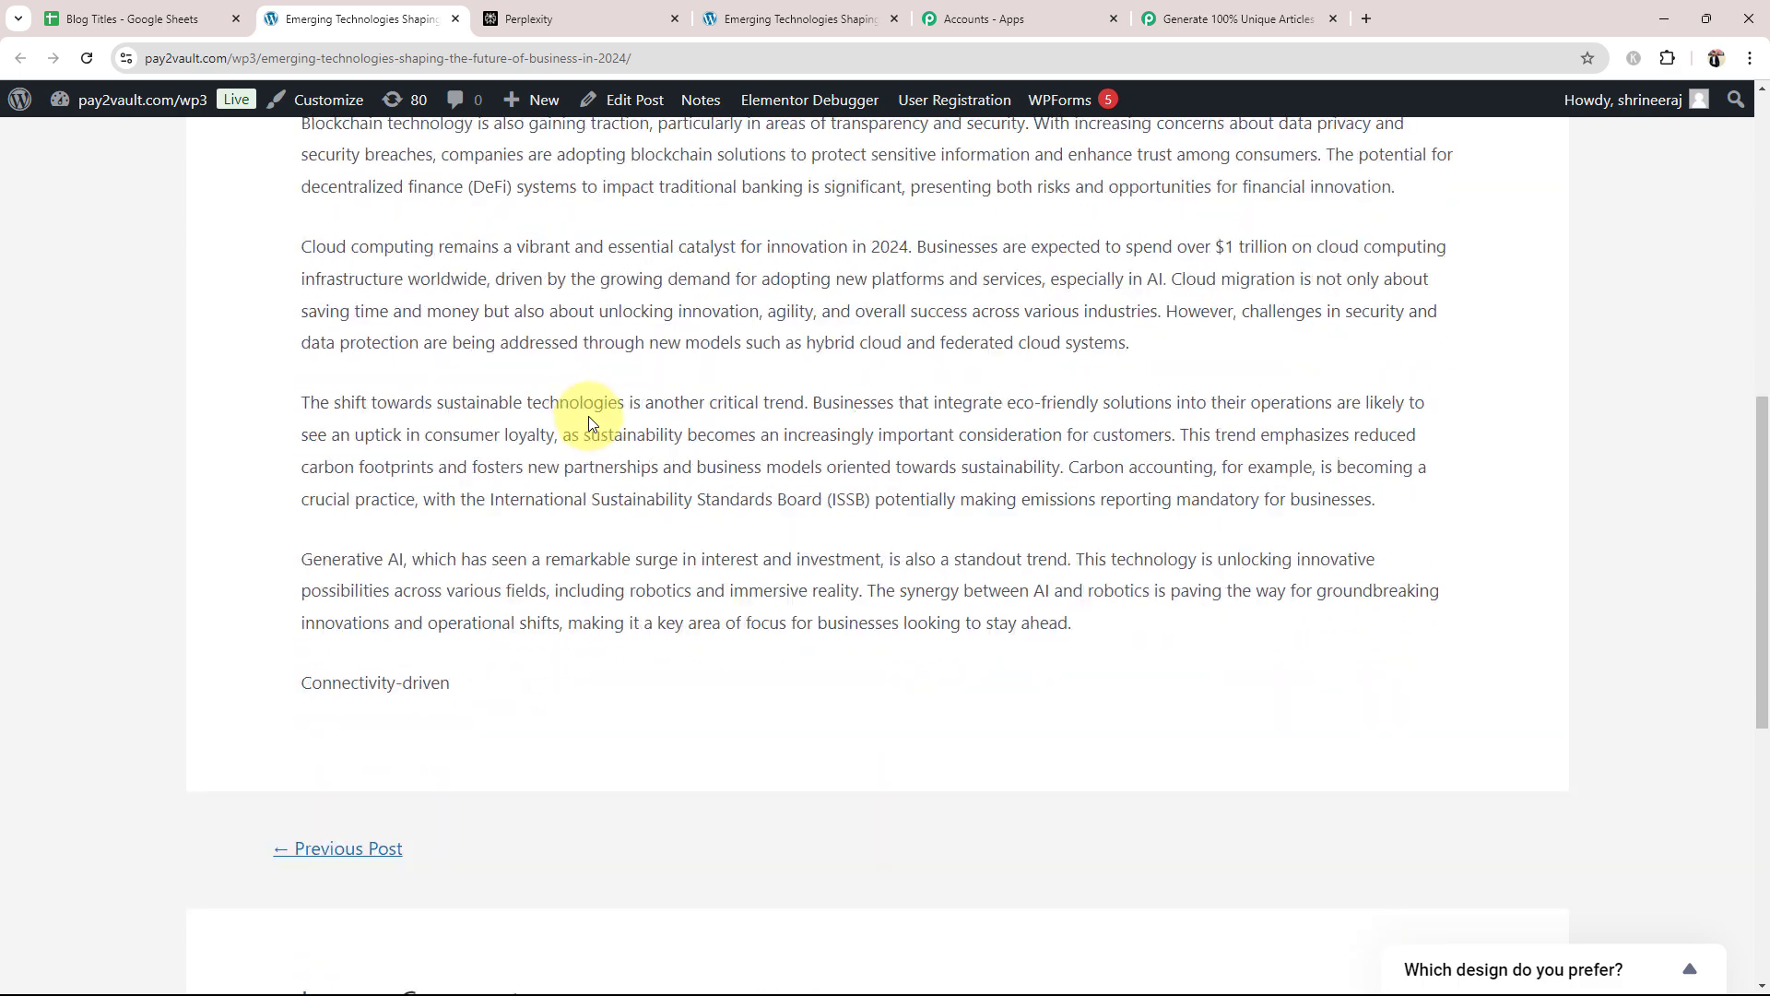
{"action": "scroll", "coordinate": [588, 419], "scroll_direction": "up", "scroll_amount": 6}
{"action": "scroll", "coordinate": [591, 423], "scroll_direction": "up", "scroll_amount": 3}
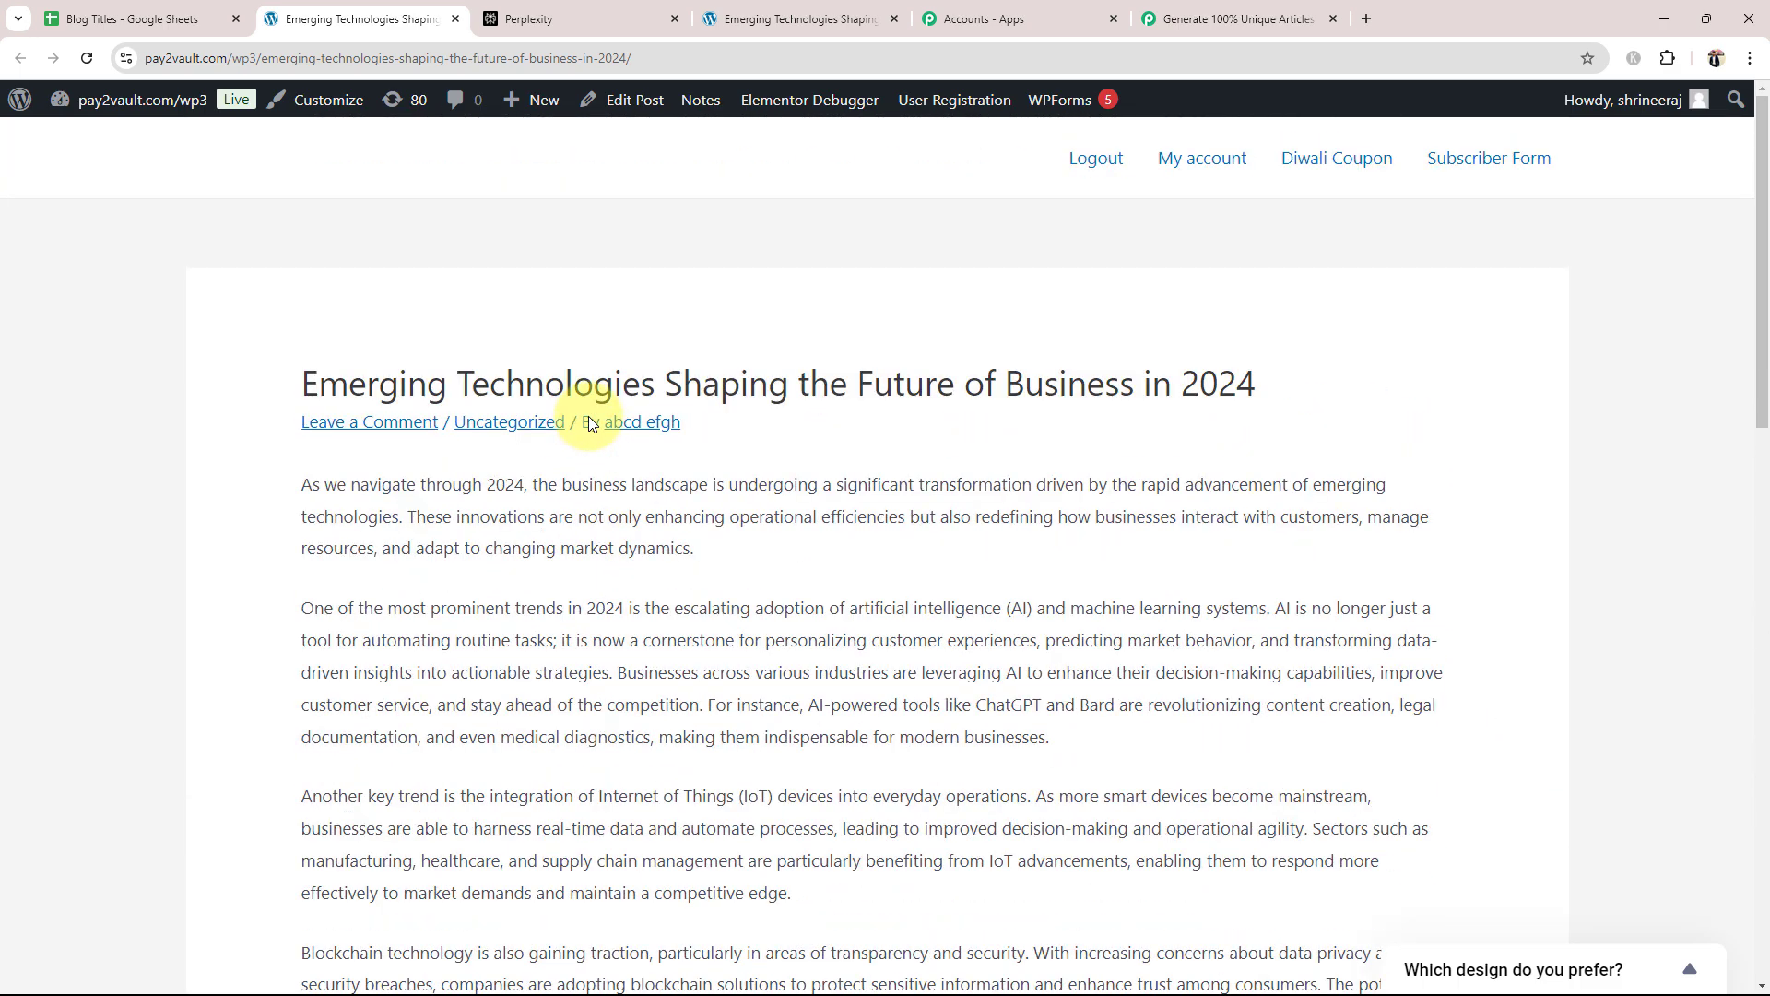
{"action": "left_click", "coordinate": [455, 18]}
{"action": "left_click", "coordinate": [451, 511]}
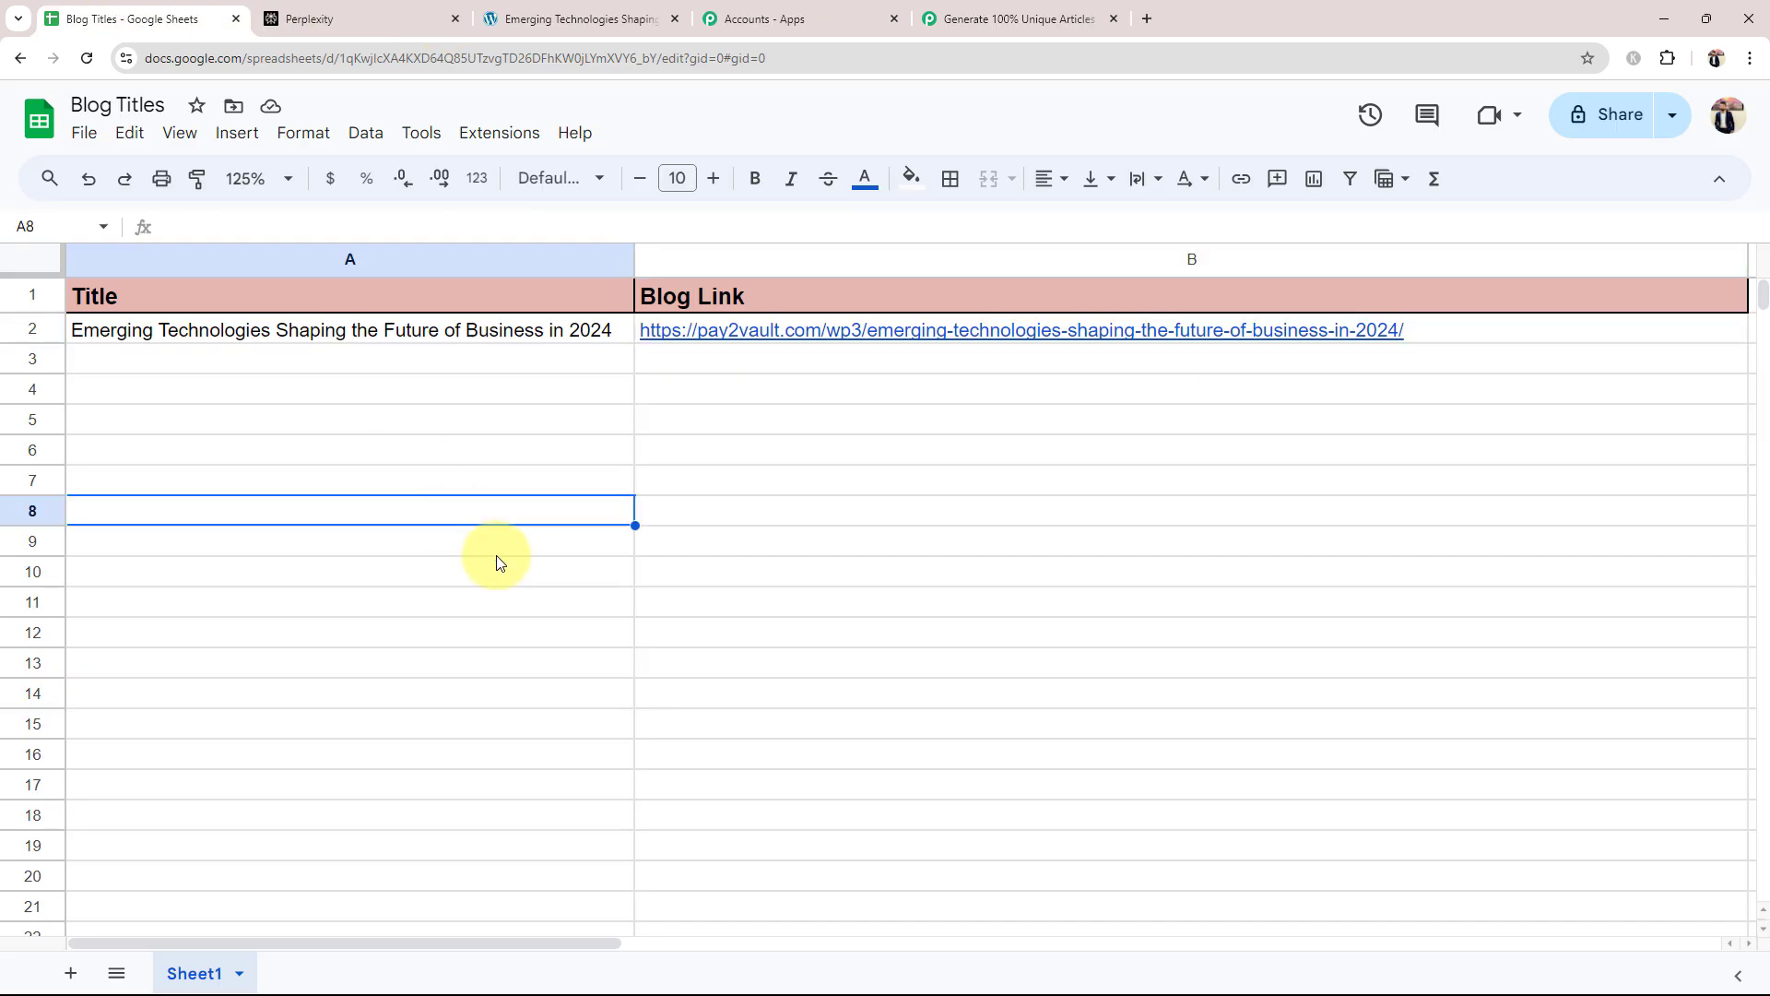
Step: Return to the Pabbly Connect workflow, collapse the Google Sheets Update Cell Value step and review the whole sequence of steps
{"action": "left_click", "coordinate": [1022, 17]}
{"action": "scroll", "coordinate": [435, 660], "scroll_direction": "up", "scroll_amount": 10}
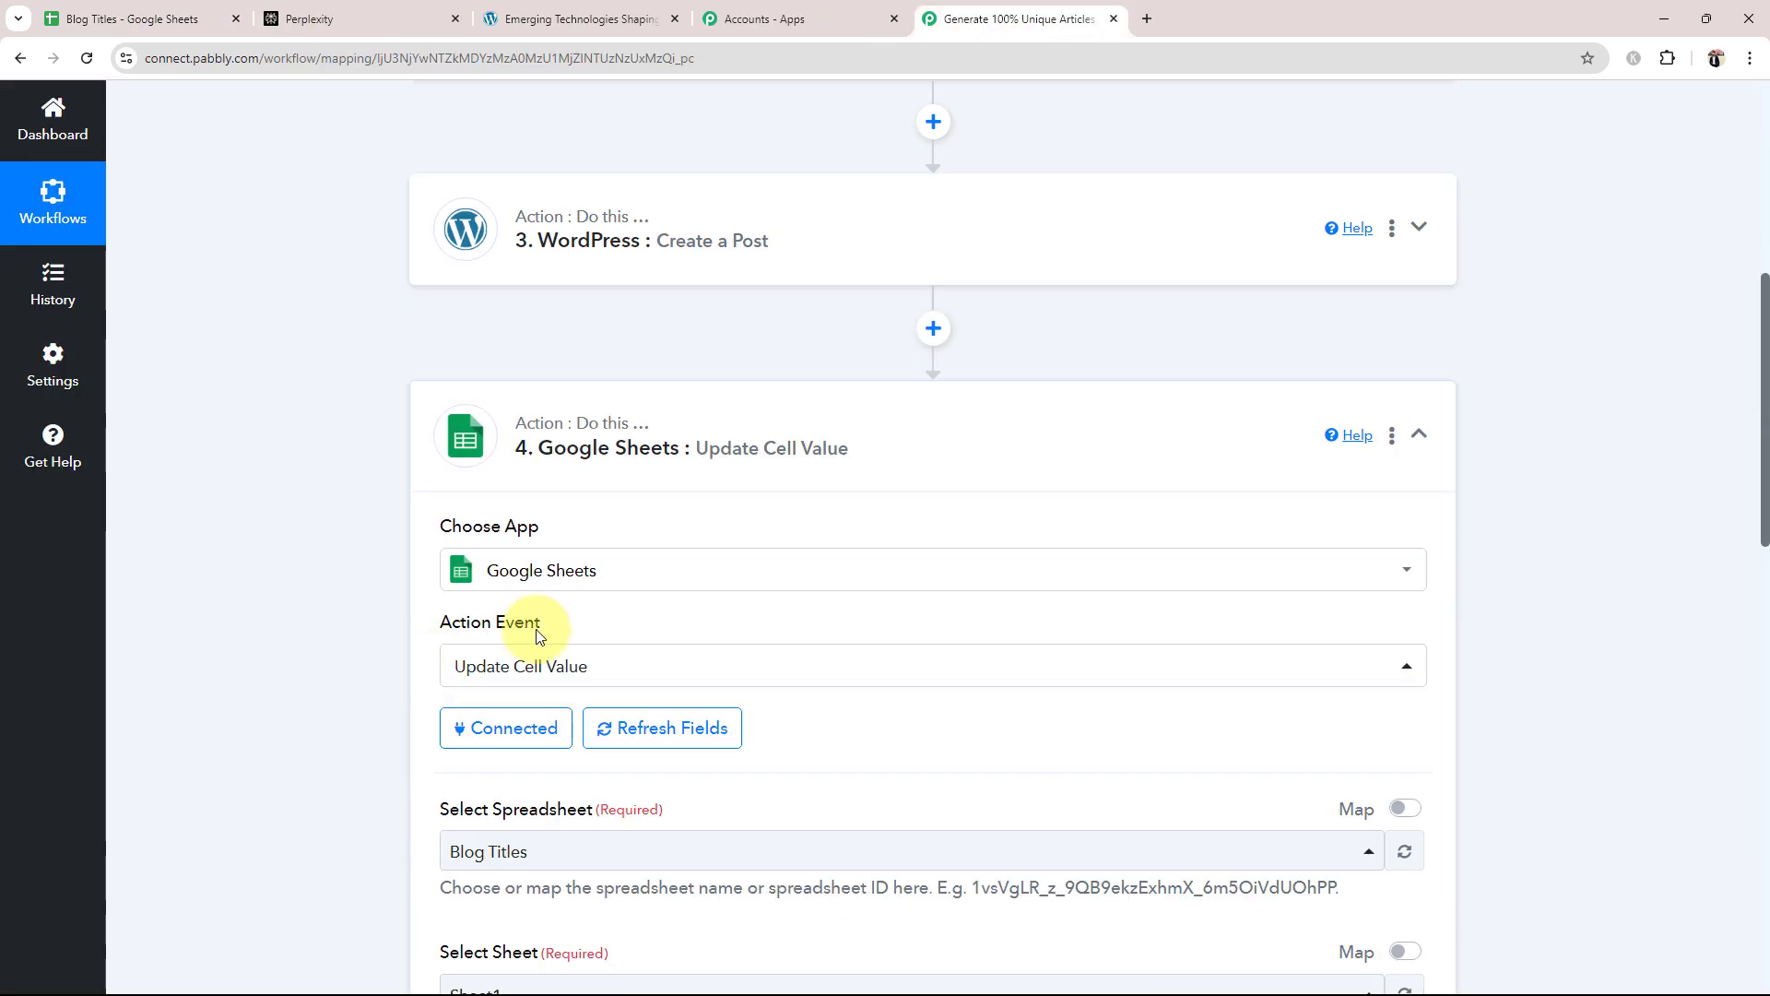
{"action": "left_click", "coordinate": [739, 490]}
{"action": "scroll", "coordinate": [386, 558], "scroll_direction": "up", "scroll_amount": 5}
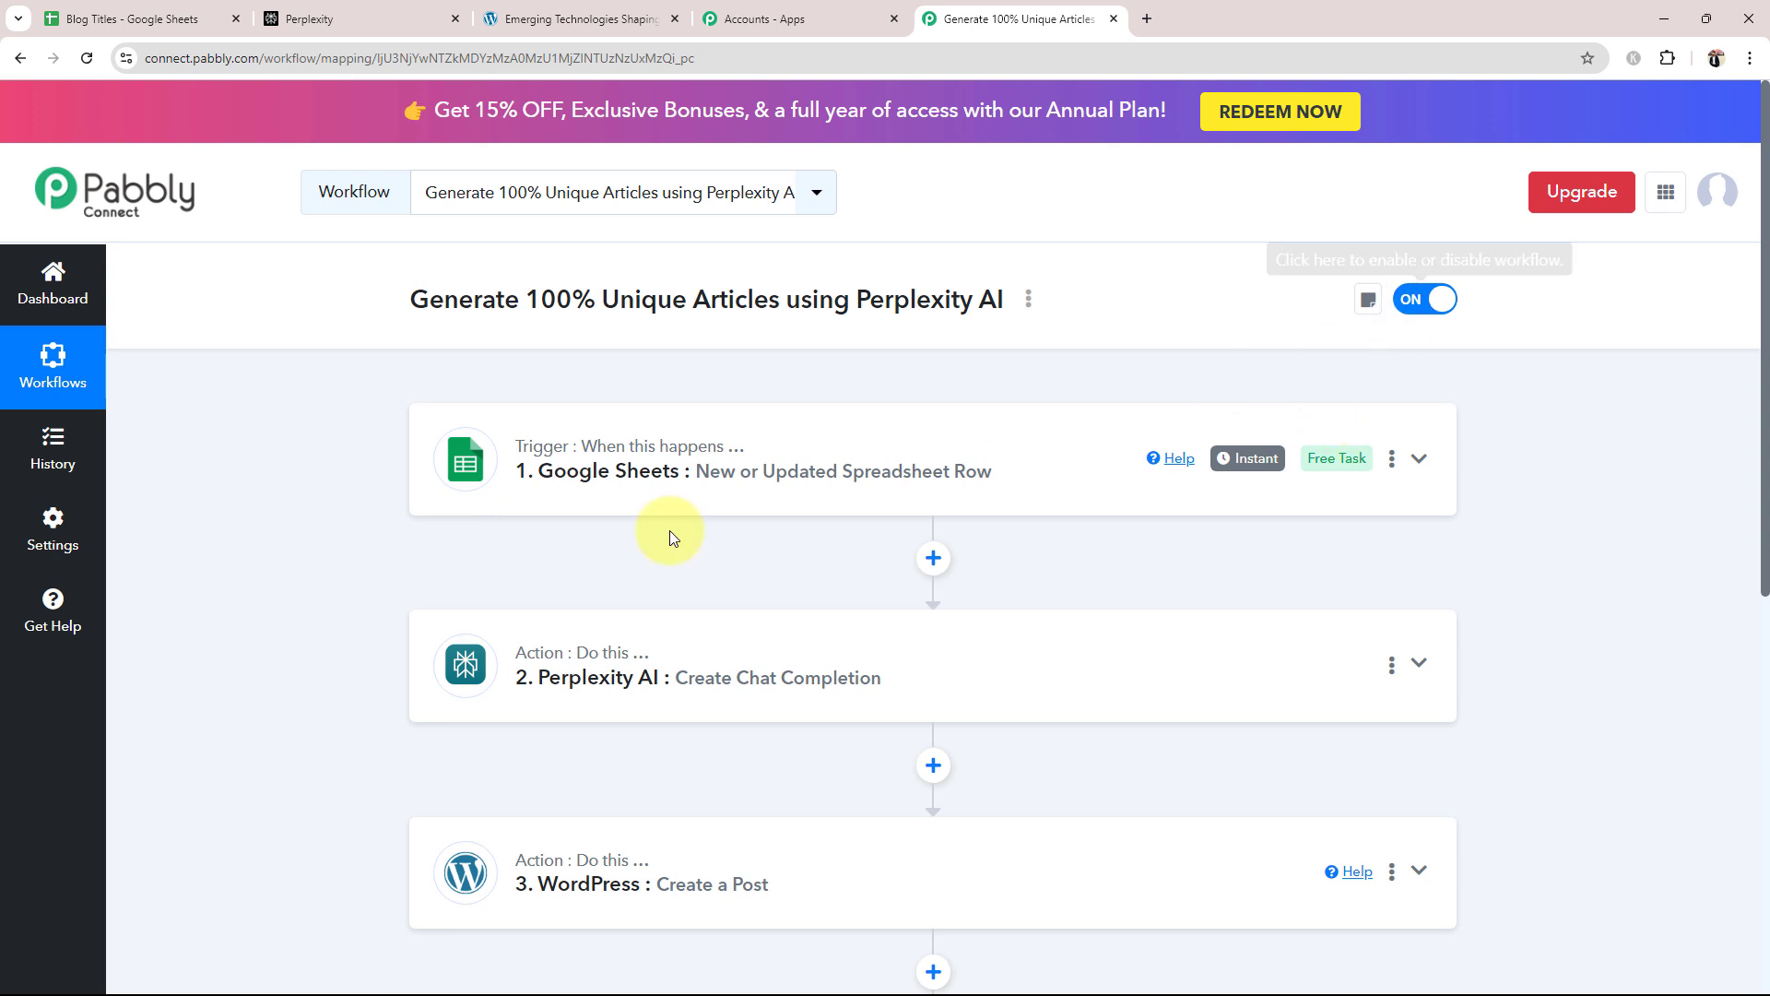
{"action": "scroll", "coordinate": [463, 563], "scroll_direction": "down", "scroll_amount": 2}
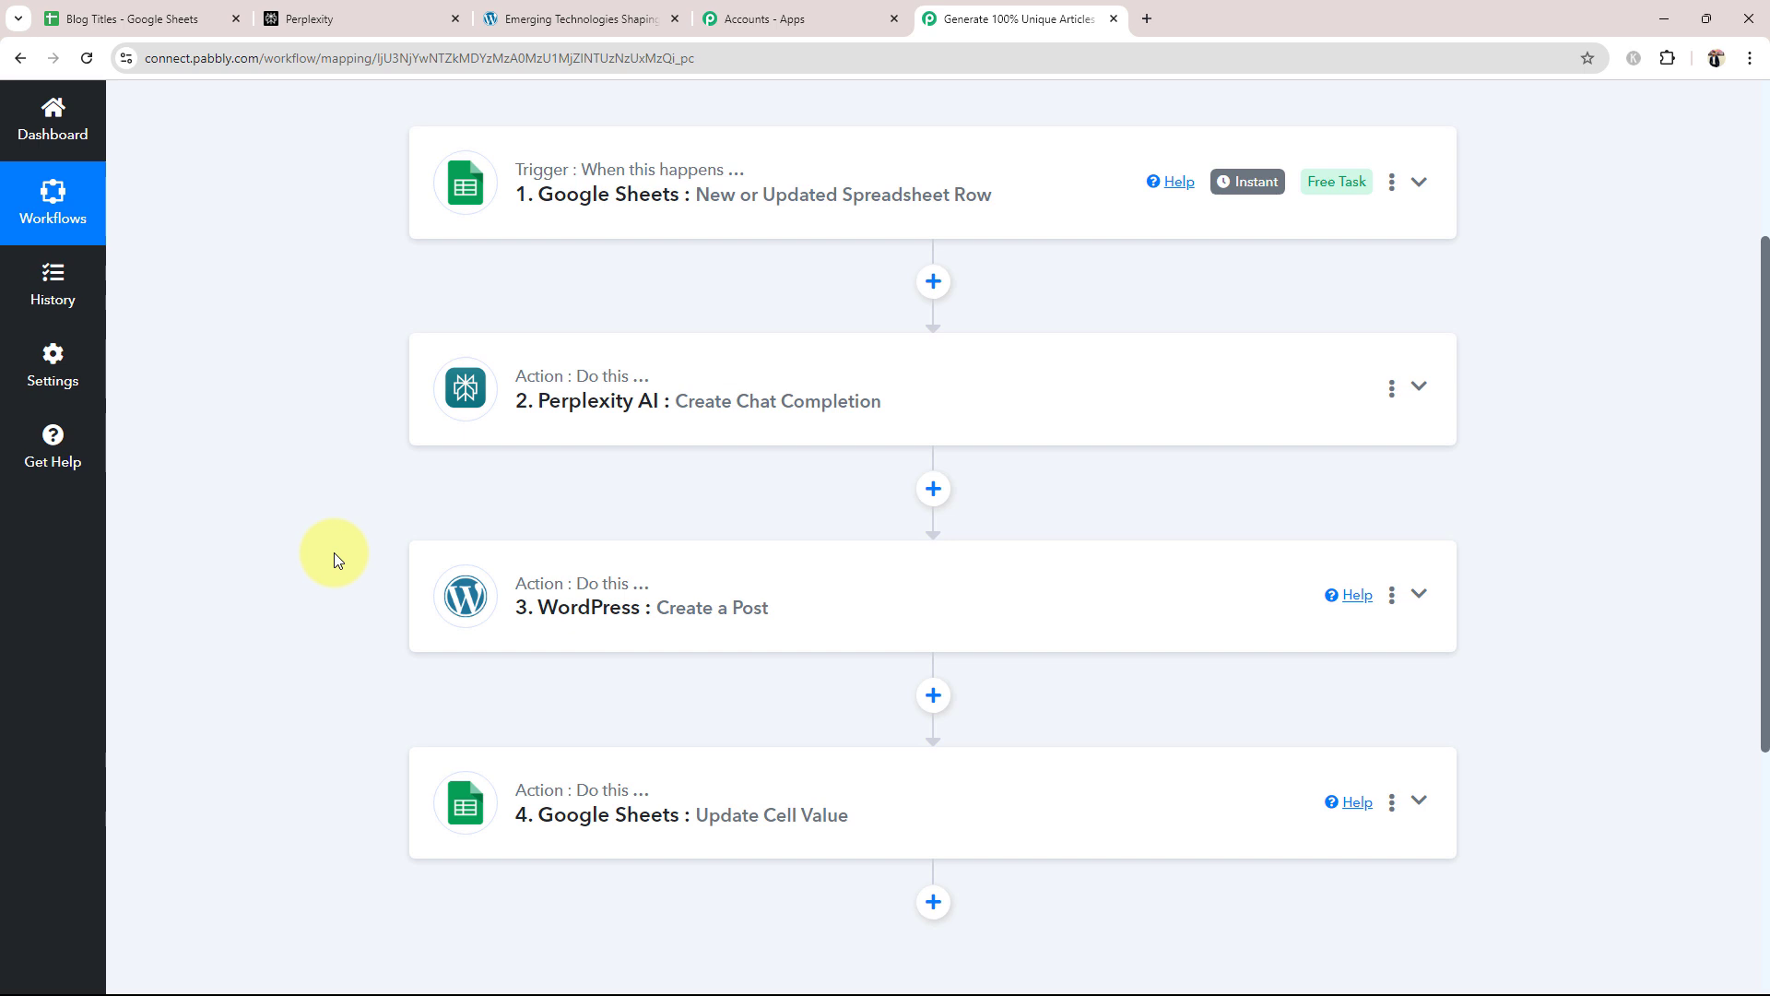
Step: Enter "Top 10 Laptops of 2024: Power, Performance, and Portability" as a new title in cell A3 of the Blog Titles spreadsheet
{"action": "left_click", "coordinate": [83, 18]}
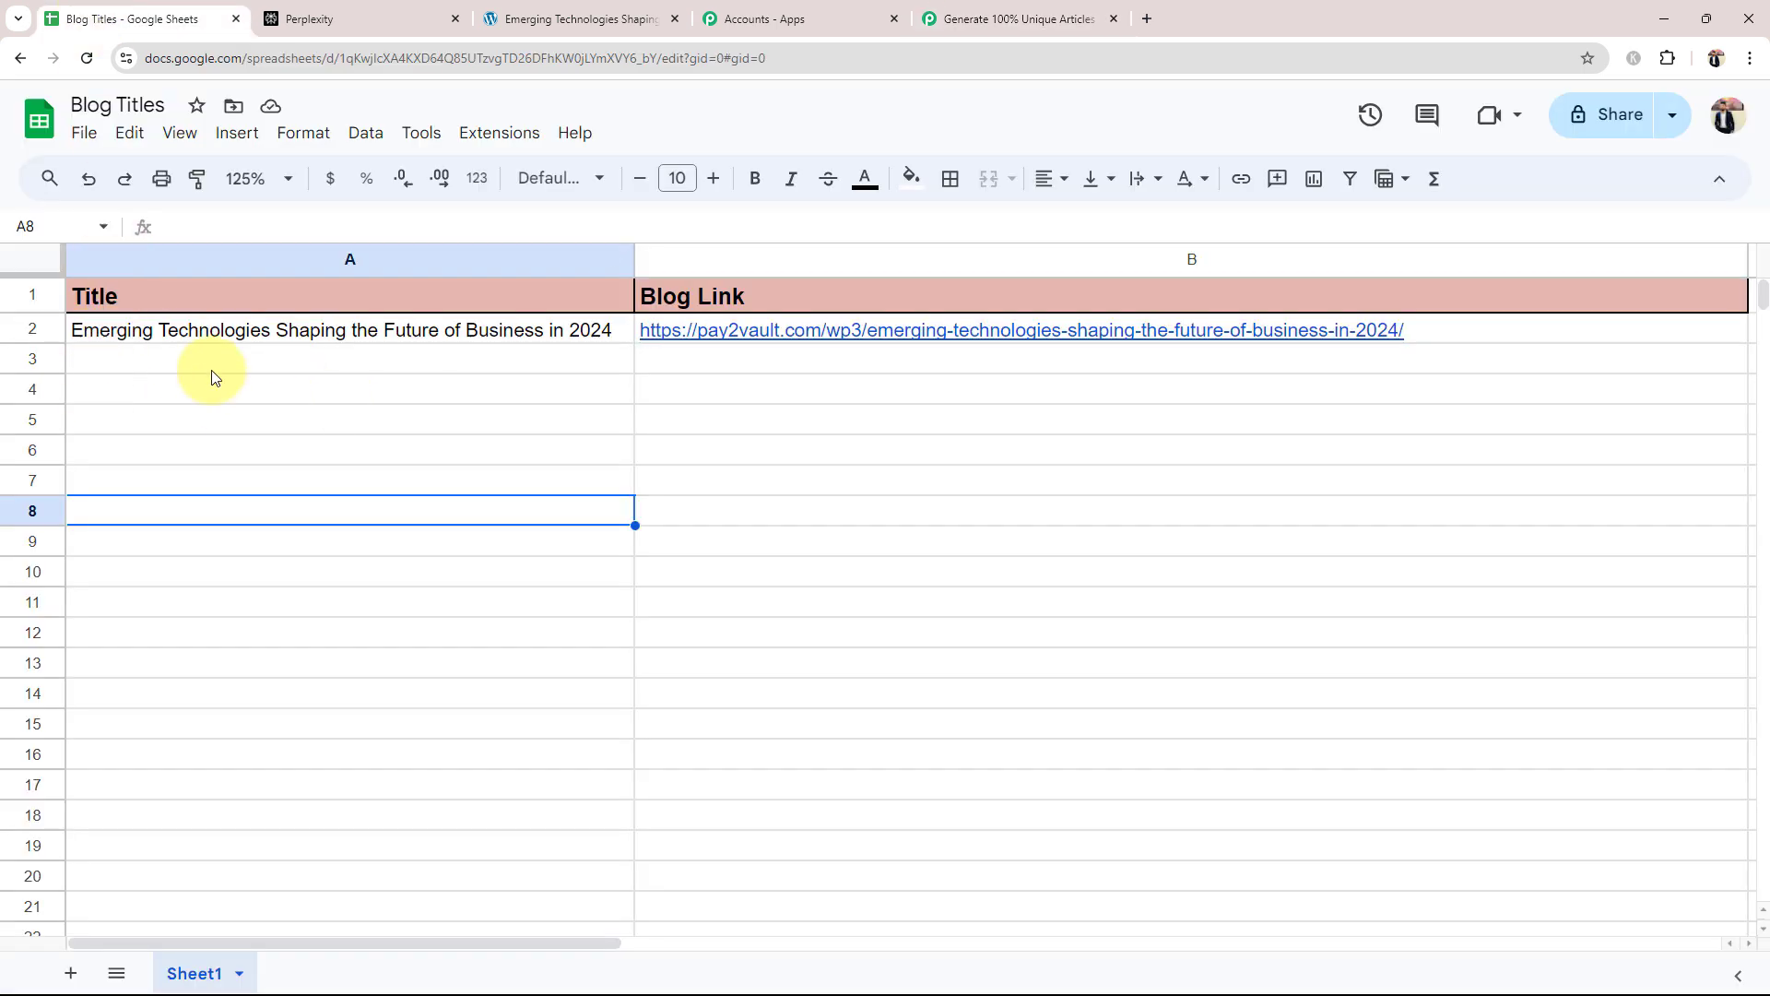
{"action": "left_click", "coordinate": [118, 361]}
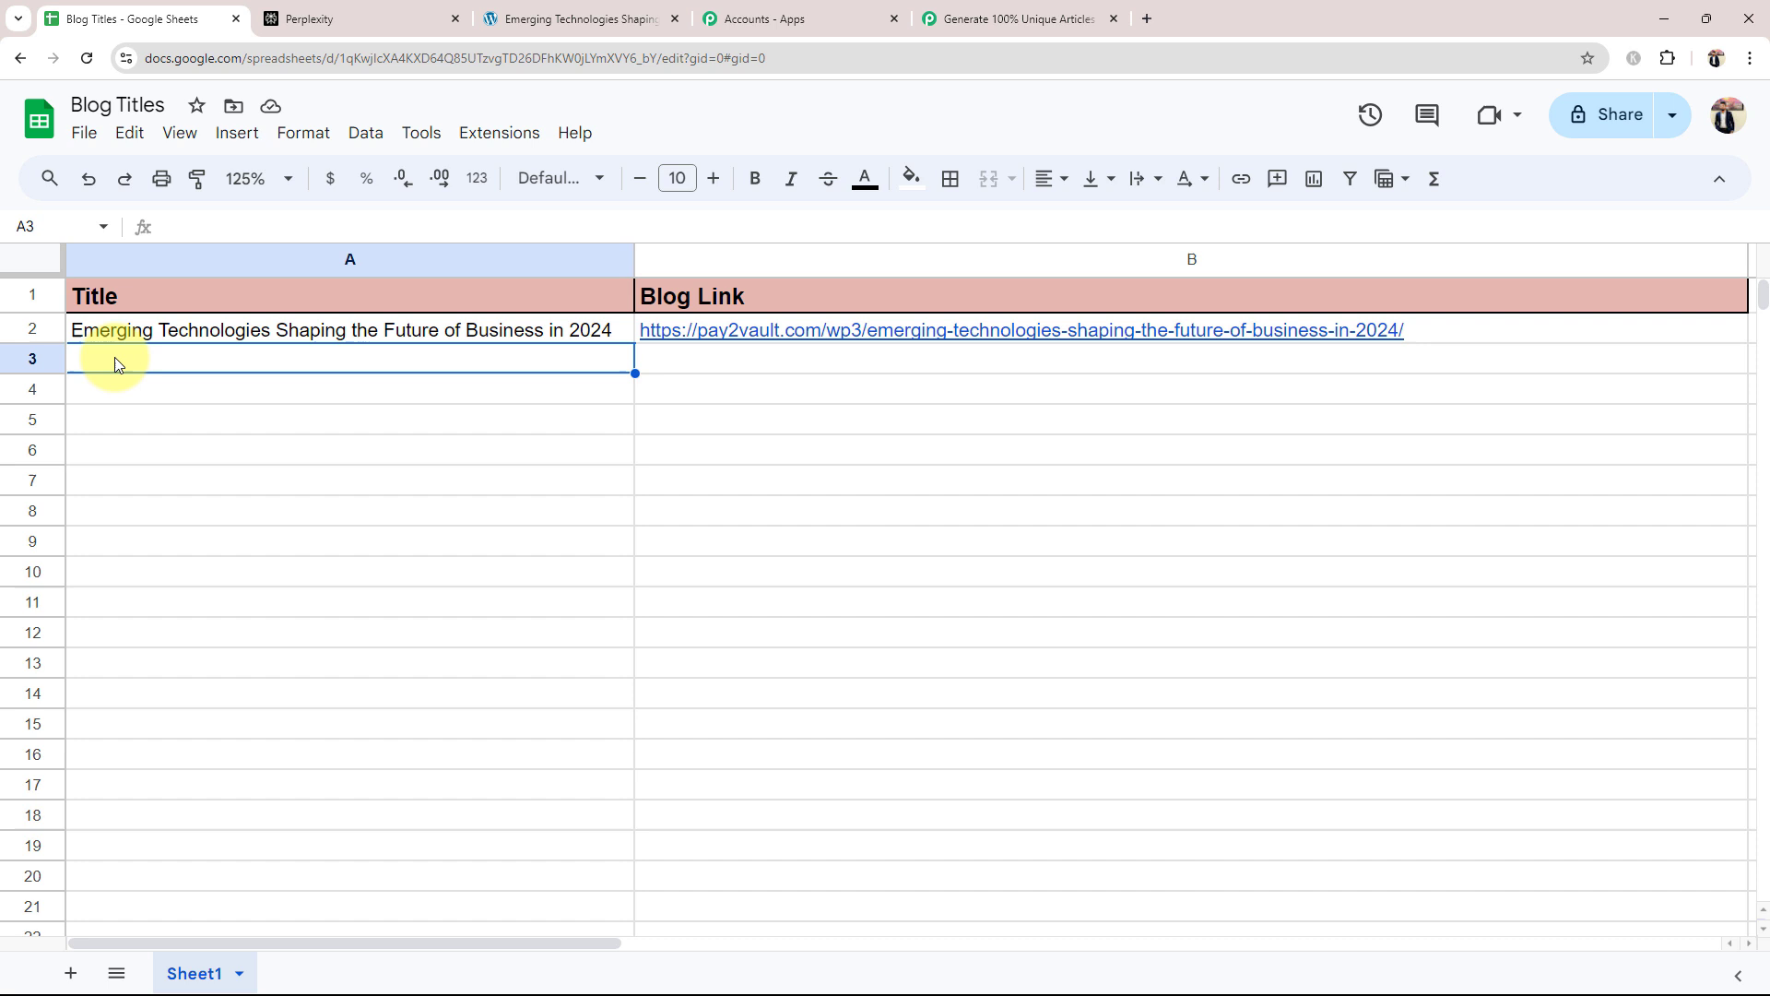
{"action": "left_click", "coordinate": [140, 456]}
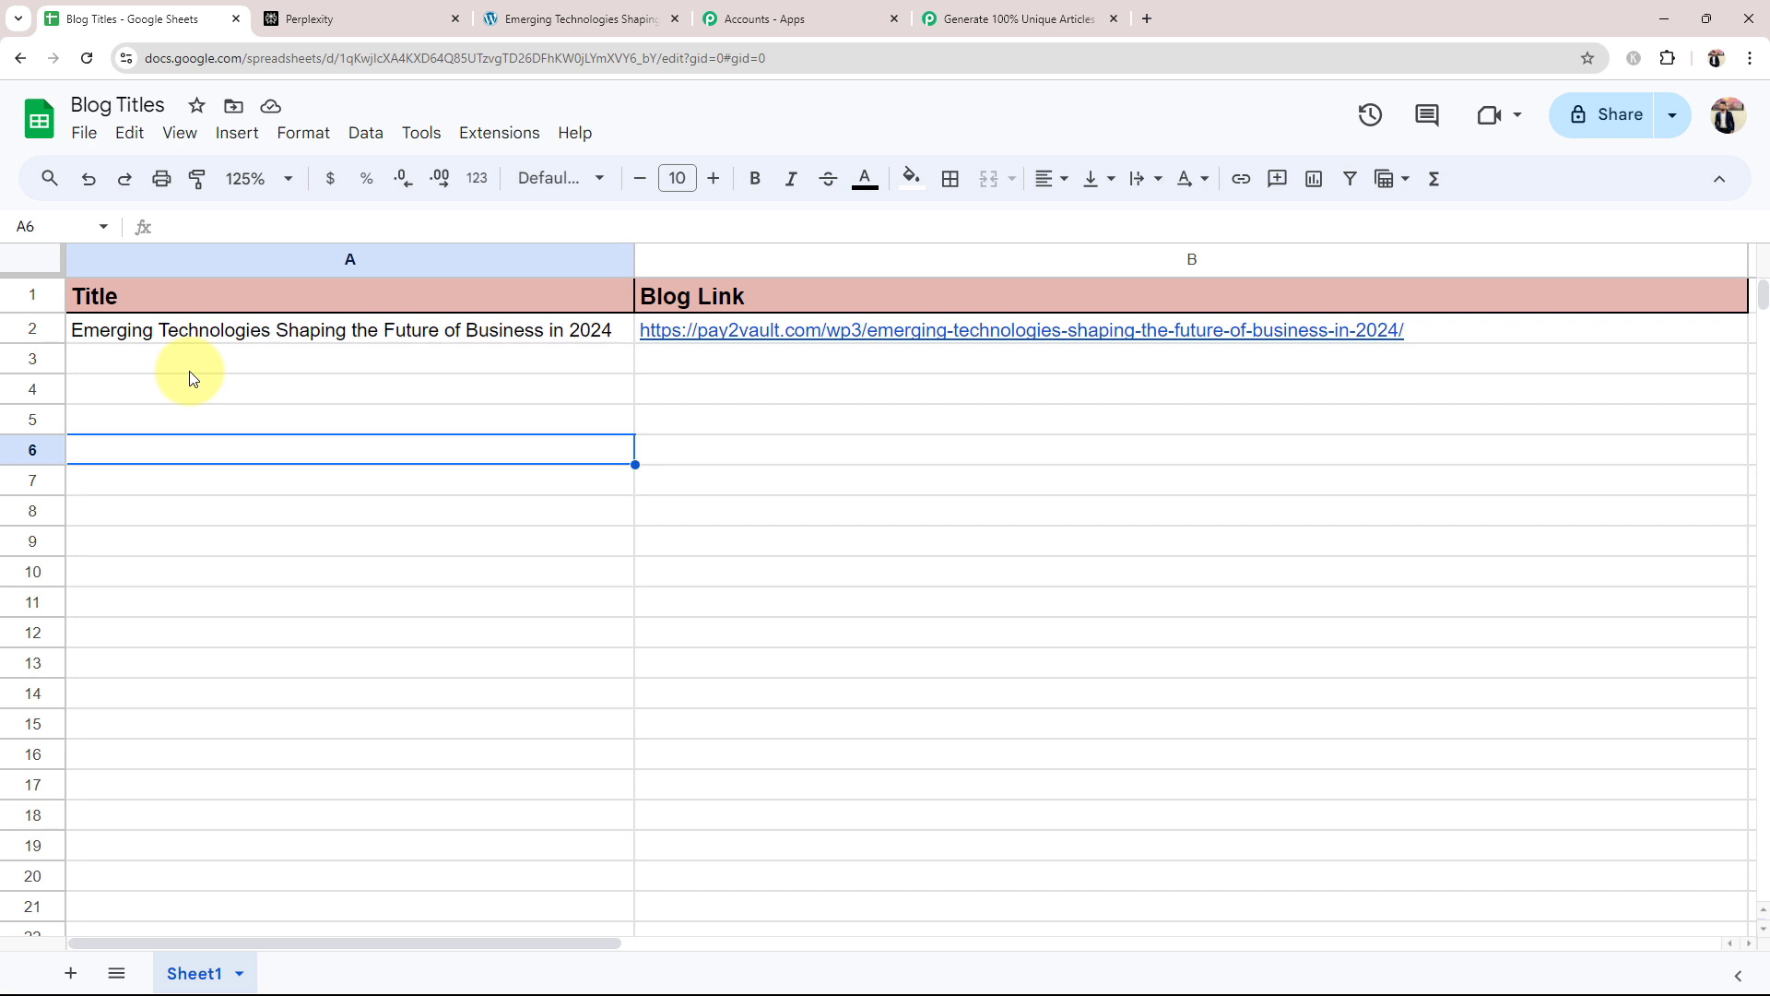
{"action": "left_click", "coordinate": [699, 363]}
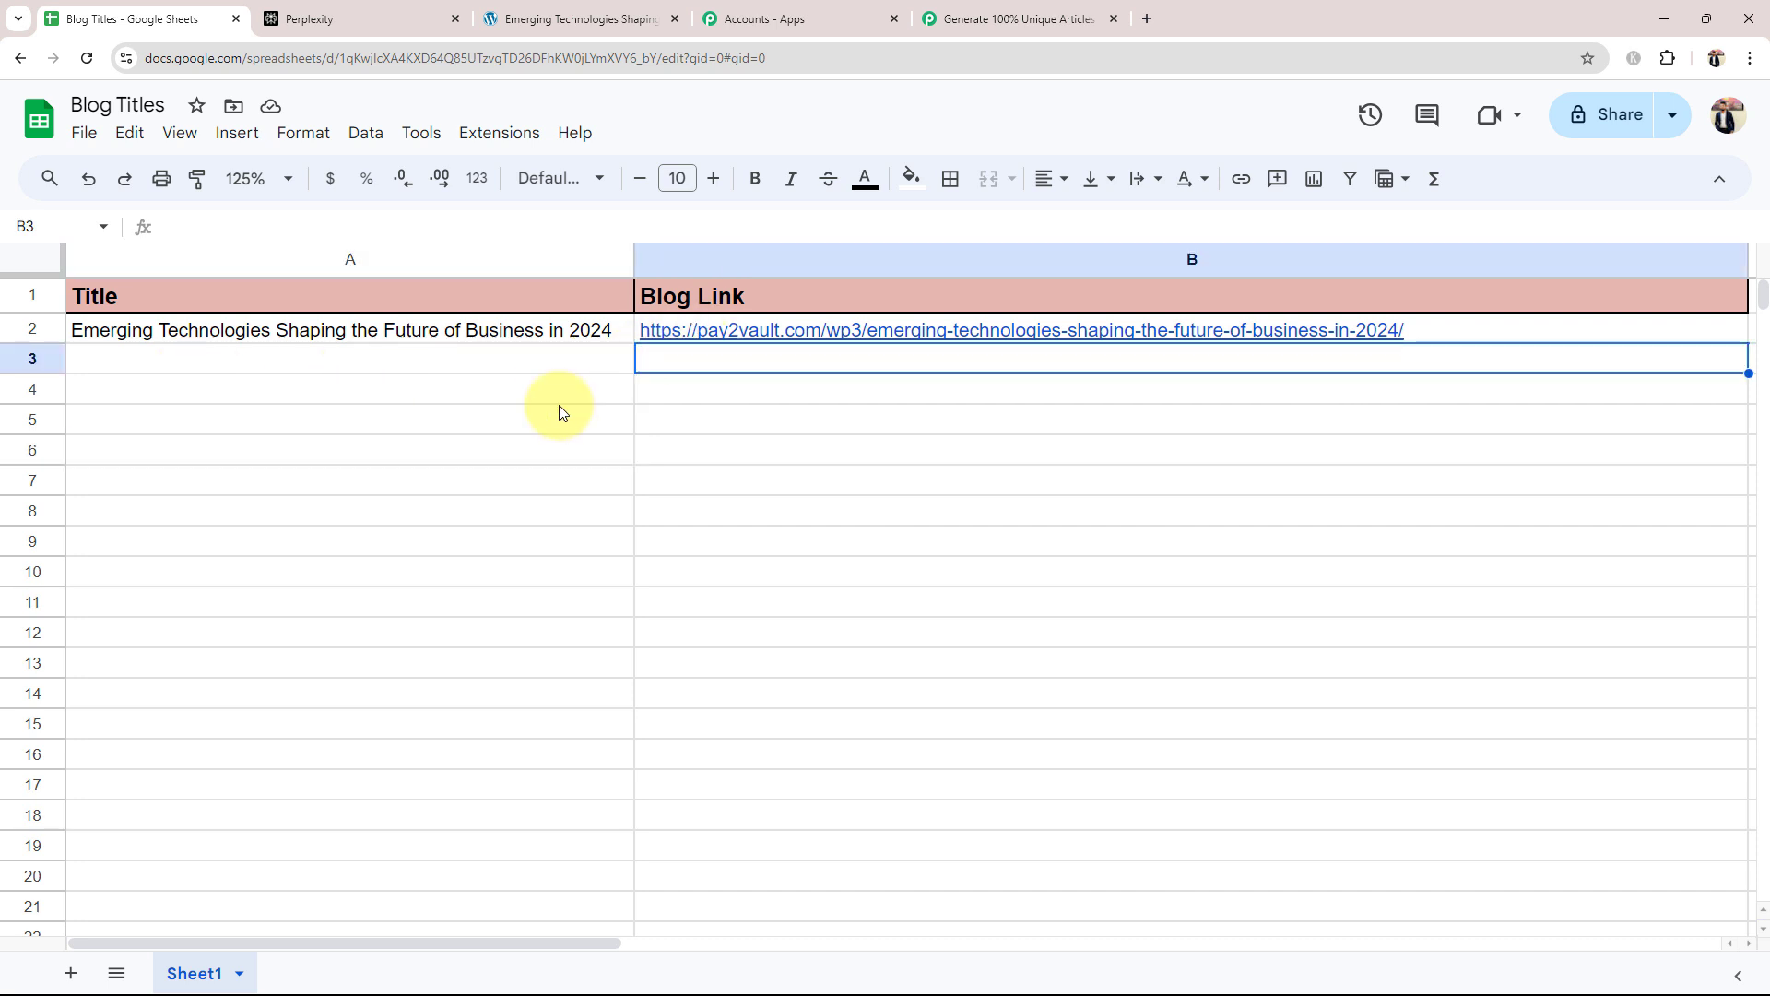
{"action": "key", "text": "Left"}
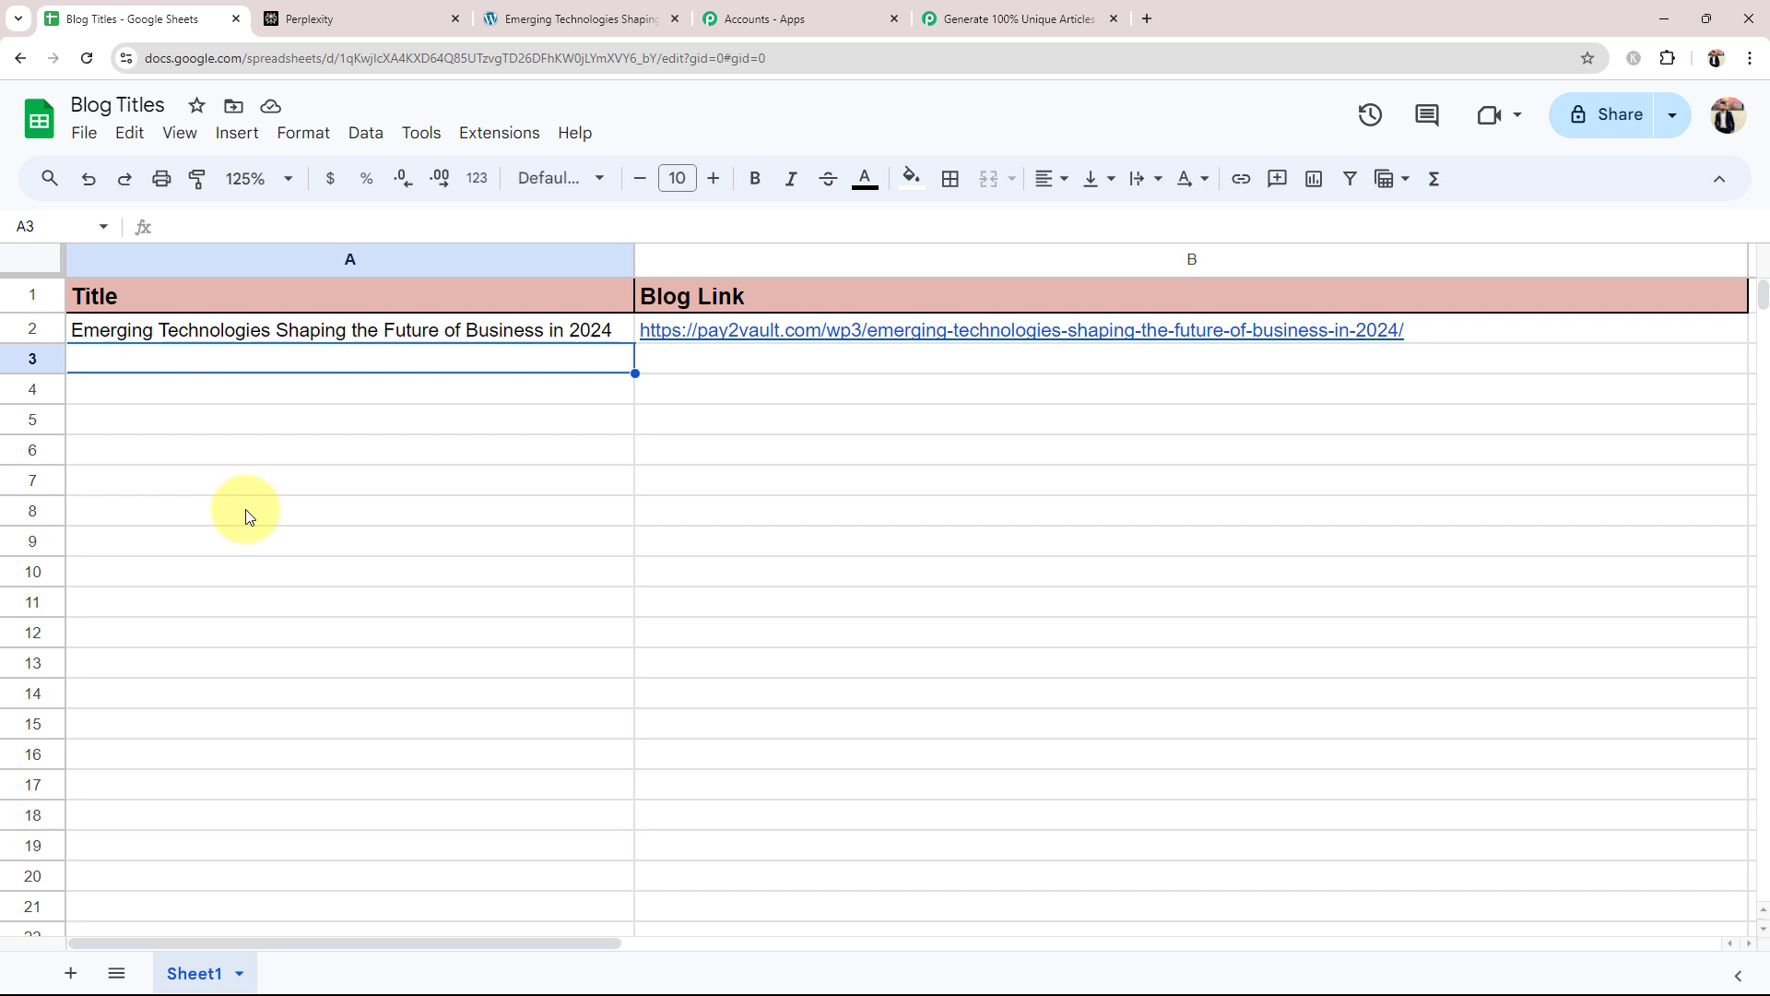
{"action": "double_click", "coordinate": [196, 369]}
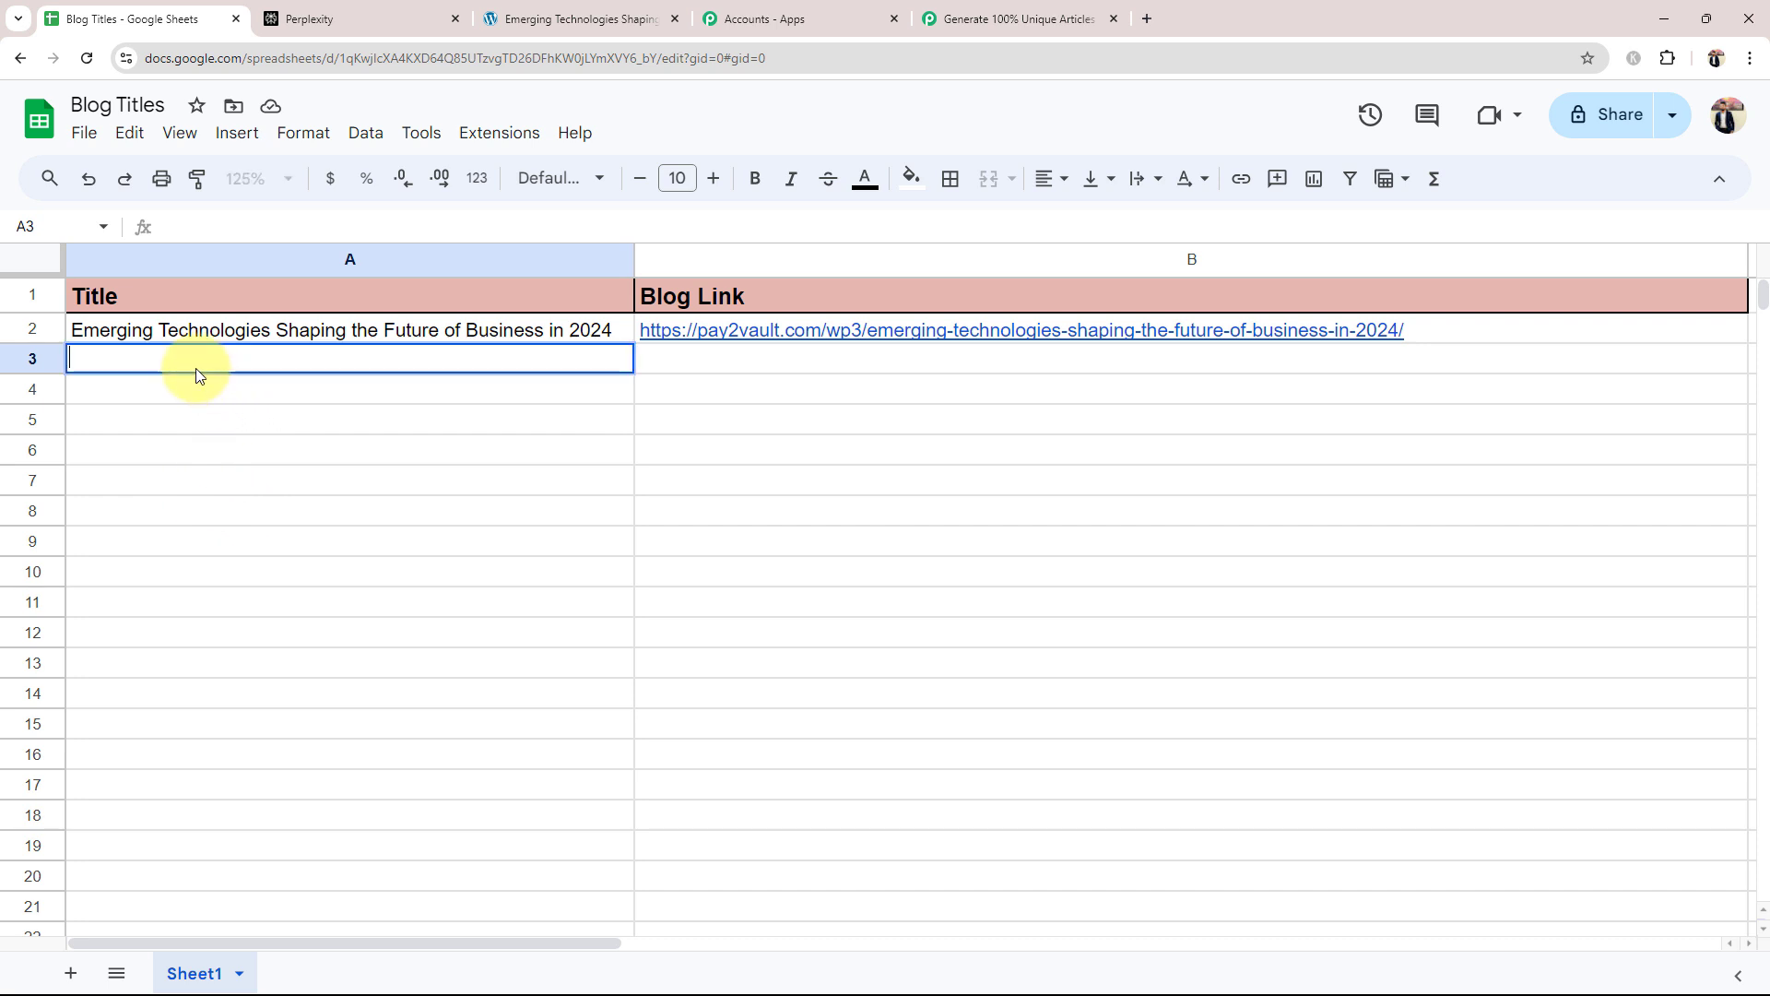
{"action": "type", "text": "Top 10 Laptops of 2024: Power, Performance, and Portability"}
{"action": "left_click", "coordinate": [237, 547]}
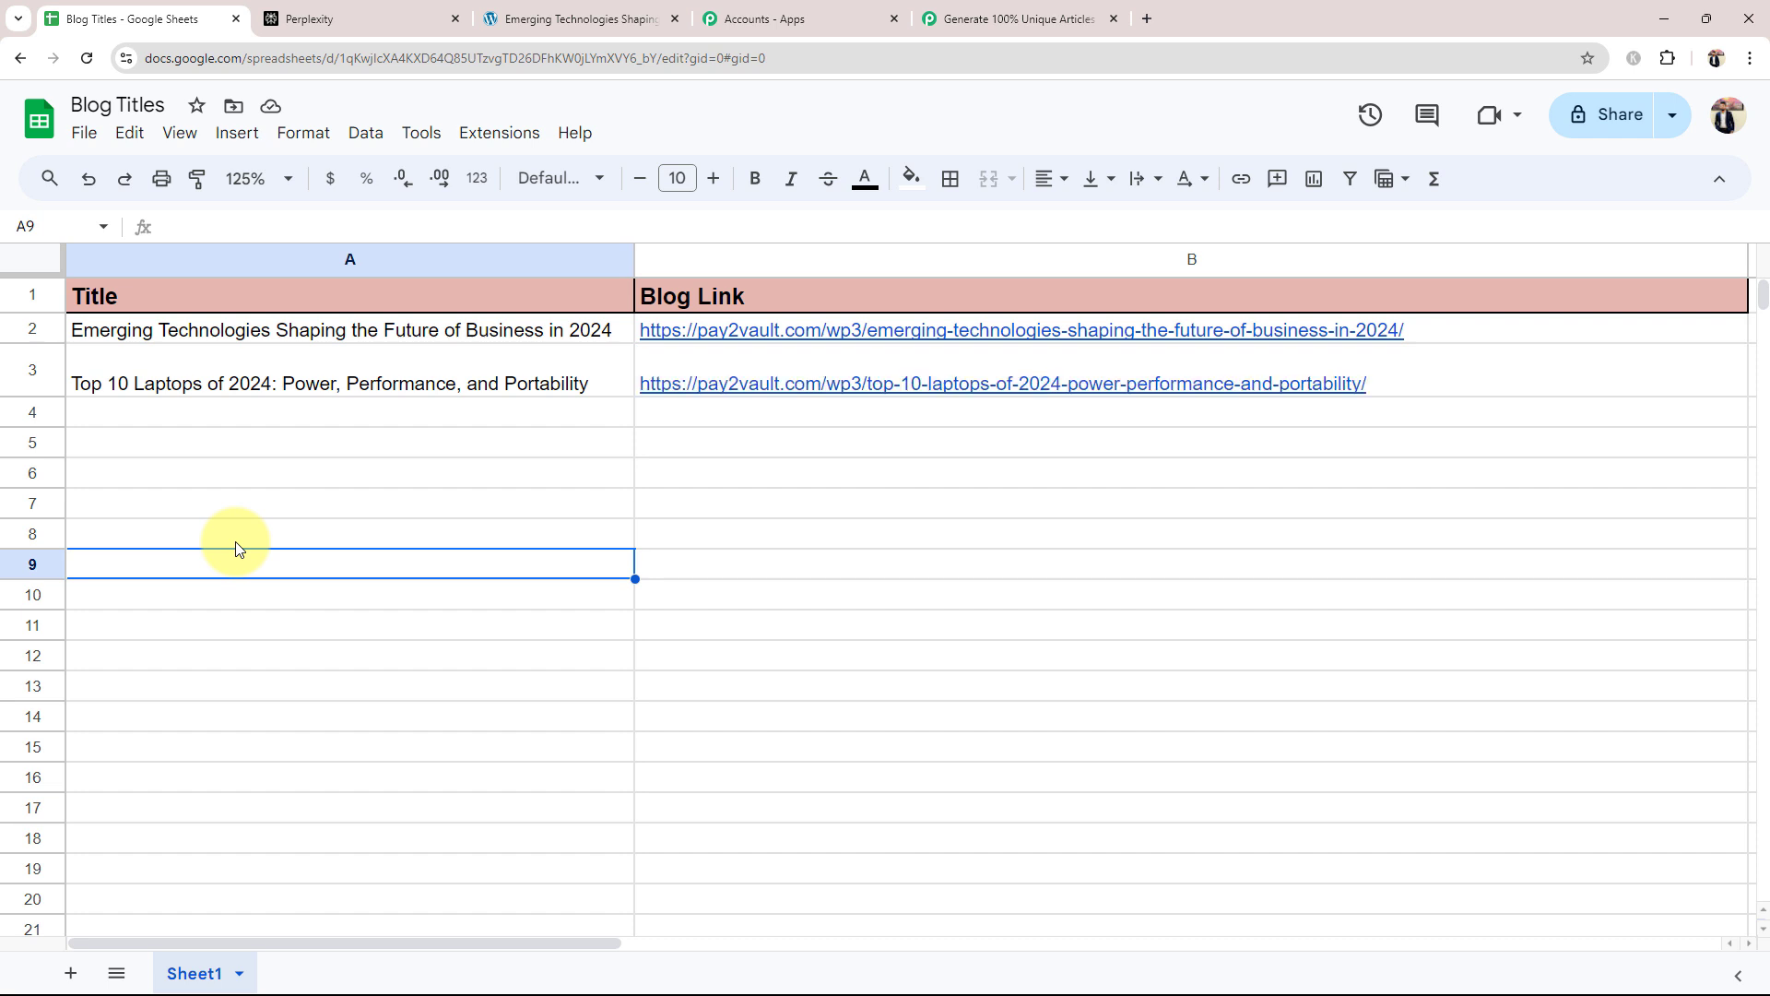
Step: Open the blog link in row 3, review the title and content of the published post, and return to the Pabbly Connect workflow
{"action": "left_click", "coordinate": [750, 370]}
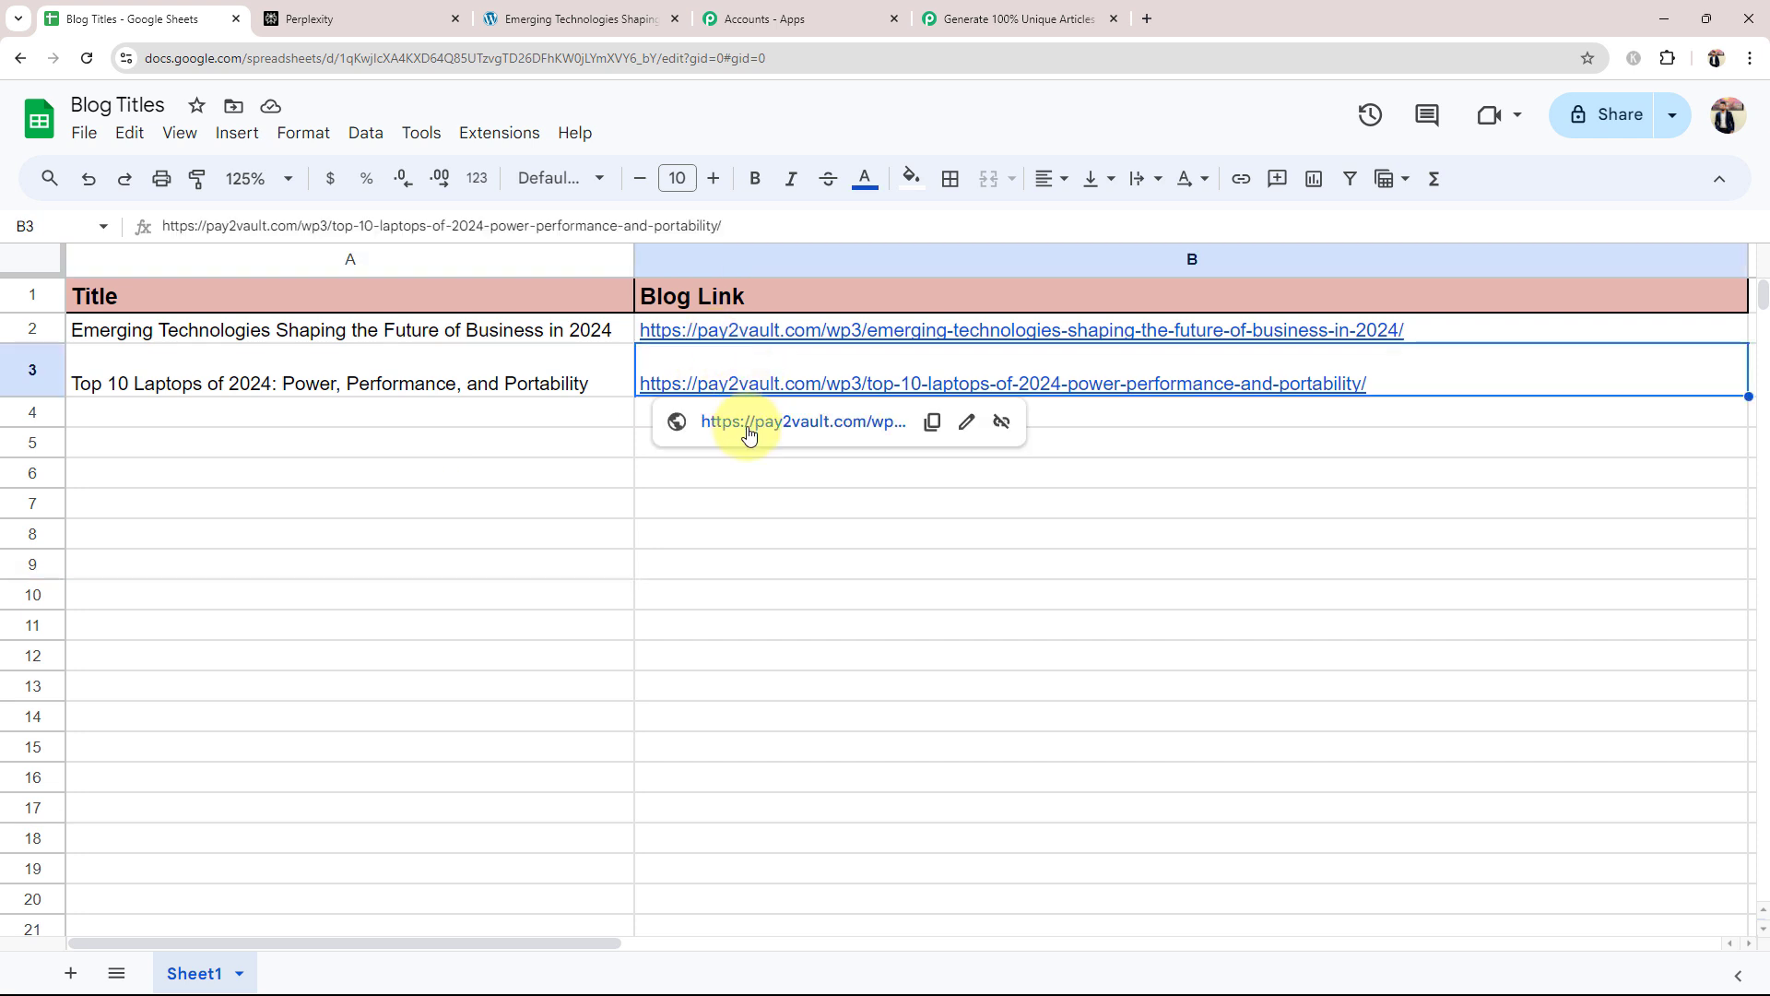
{"action": "left_click", "coordinate": [747, 426]}
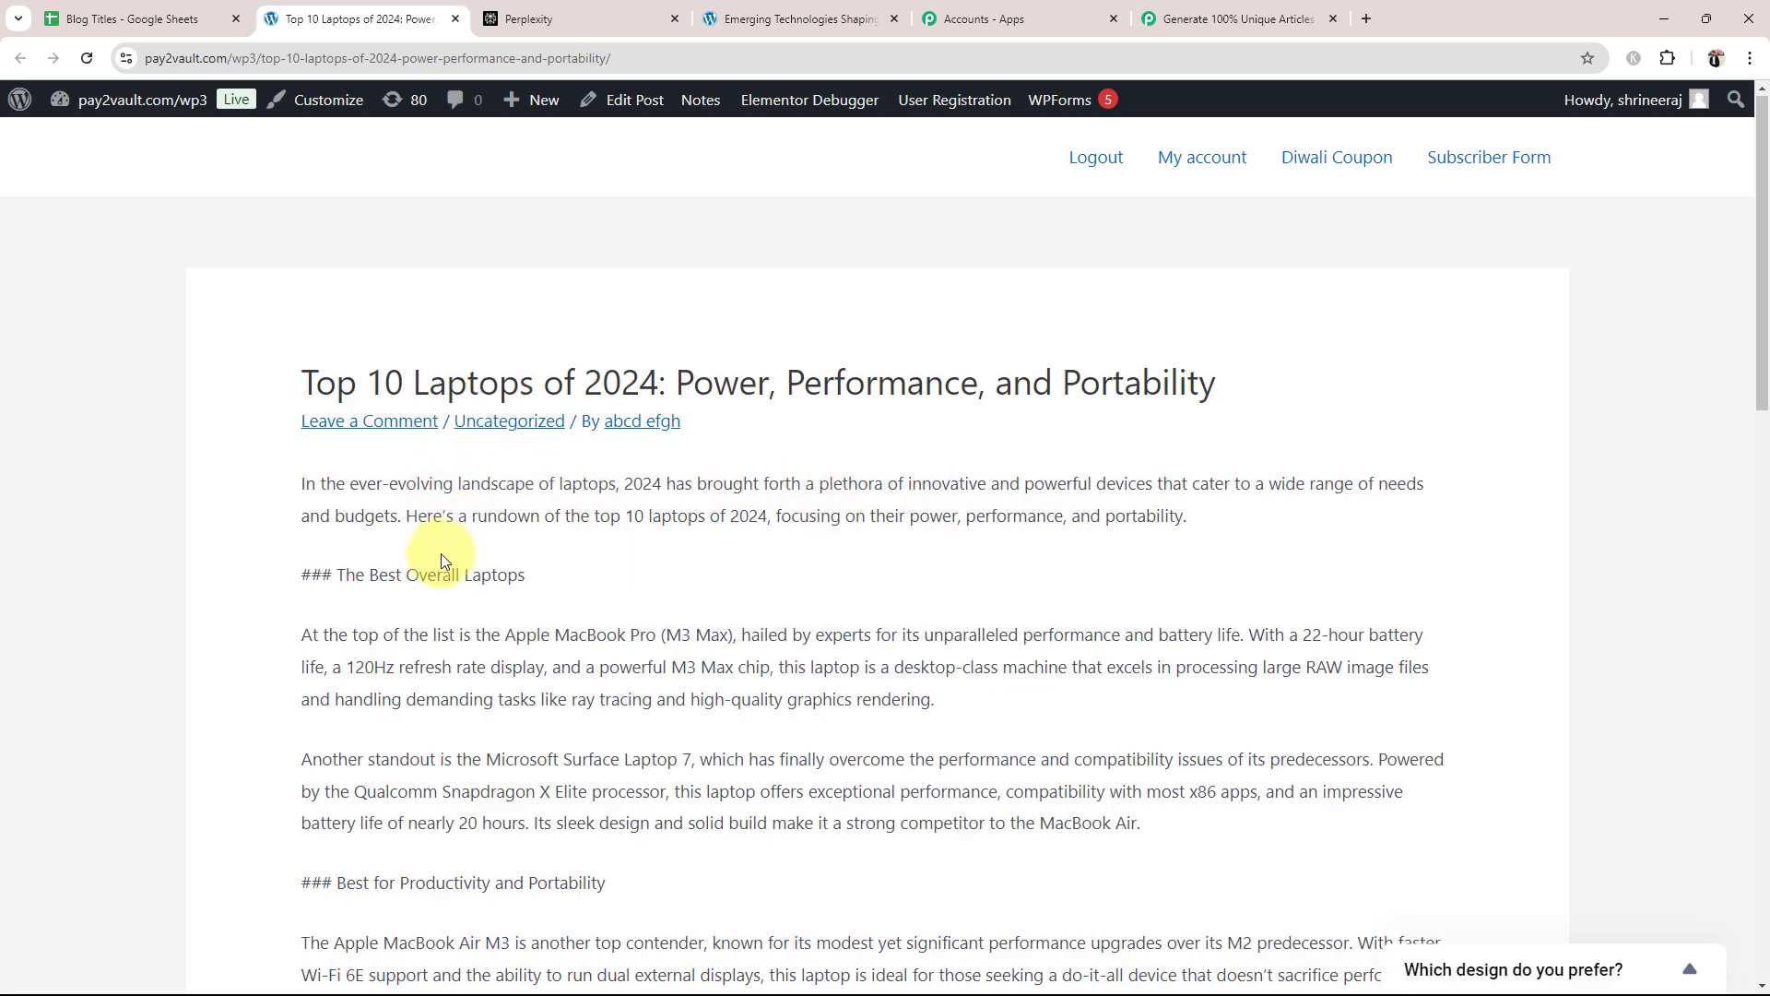
{"action": "scroll", "coordinate": [443, 565], "scroll_direction": "down", "scroll_amount": 10}
{"action": "scroll", "coordinate": [706, 577], "scroll_direction": "up", "scroll_amount": 10}
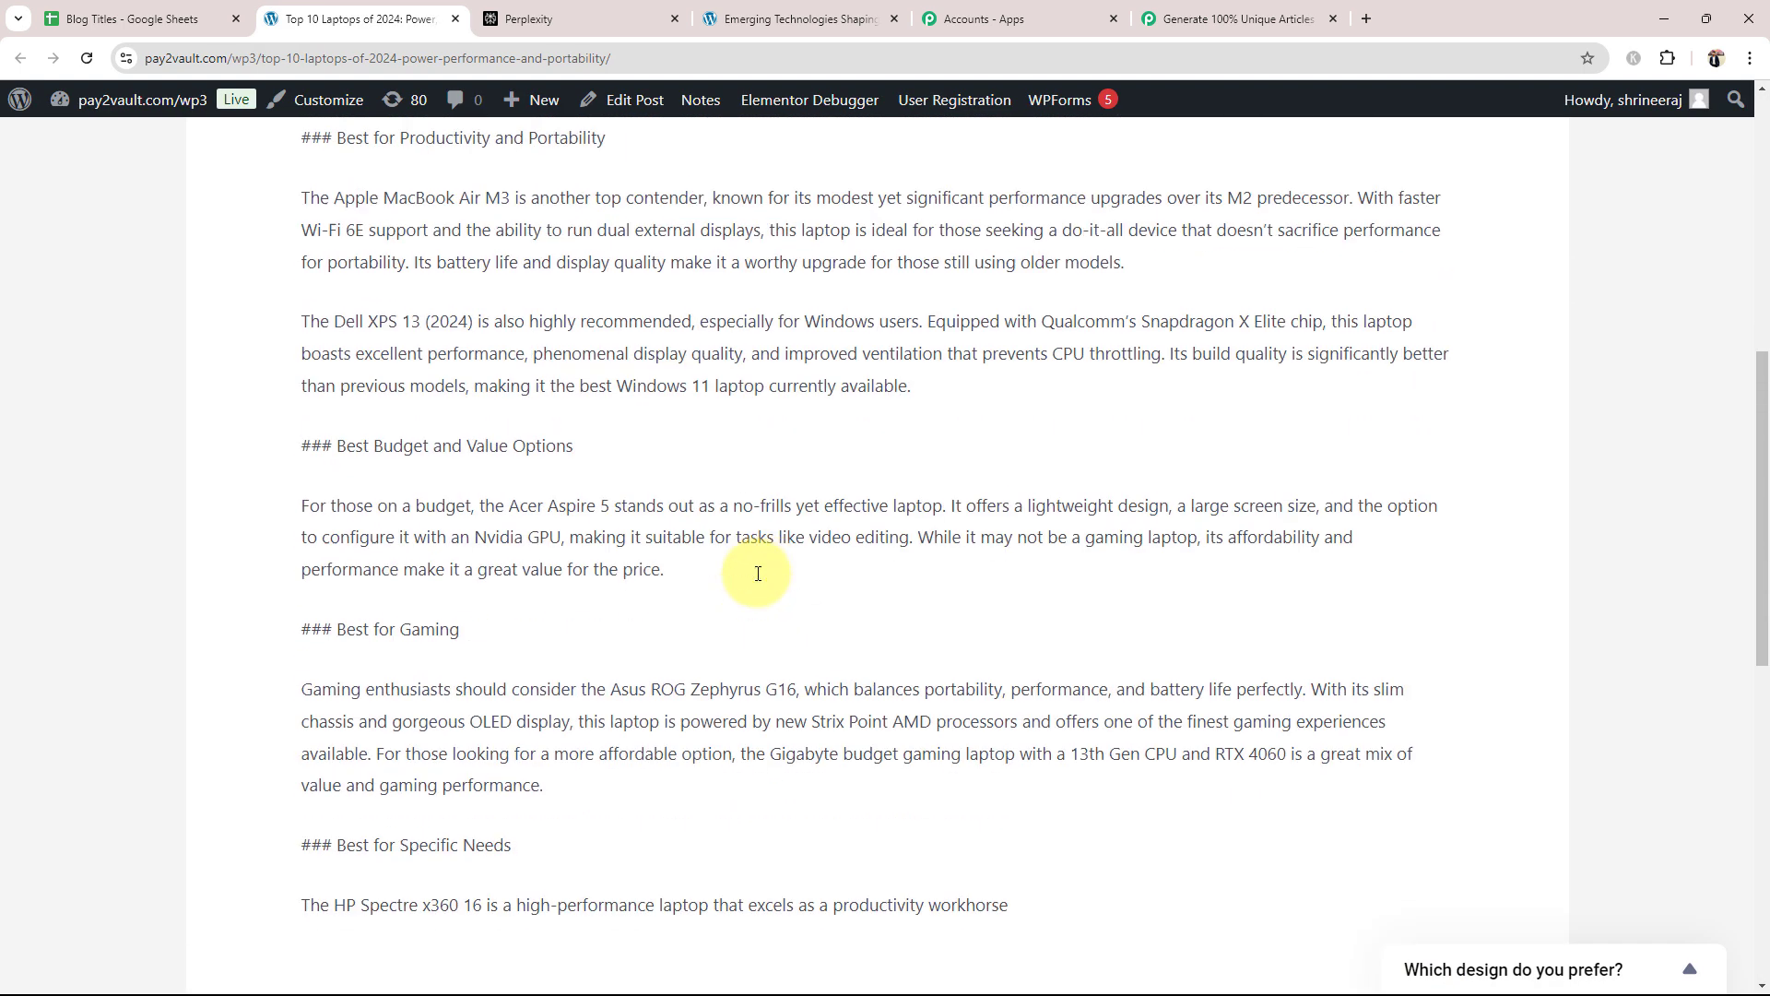
{"action": "left_click_drag", "start_coordinate": [321, 391], "coordinate": [1241, 348]}
{"action": "left_click", "coordinate": [789, 590]}
{"action": "scroll", "coordinate": [574, 640], "scroll_direction": "down", "scroll_amount": 3}
{"action": "scroll", "coordinate": [573, 640], "scroll_direction": "down", "scroll_amount": 1}
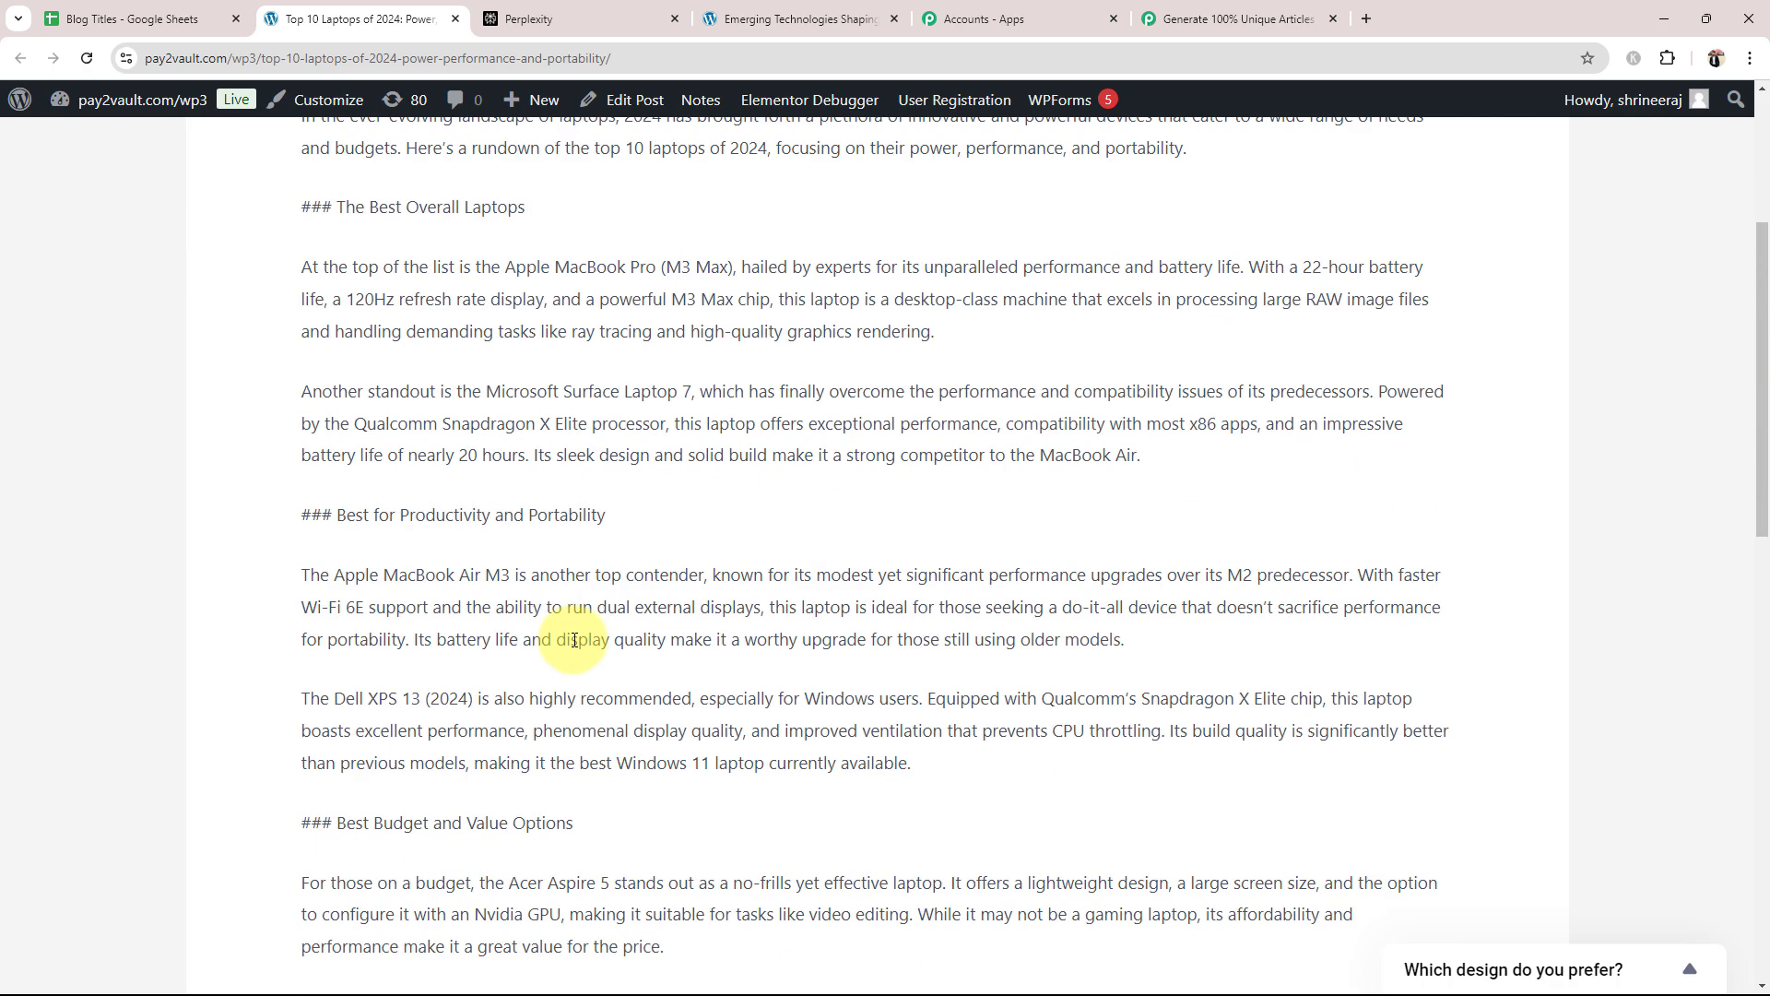
{"action": "scroll", "coordinate": [574, 640], "scroll_direction": "up", "scroll_amount": 5}
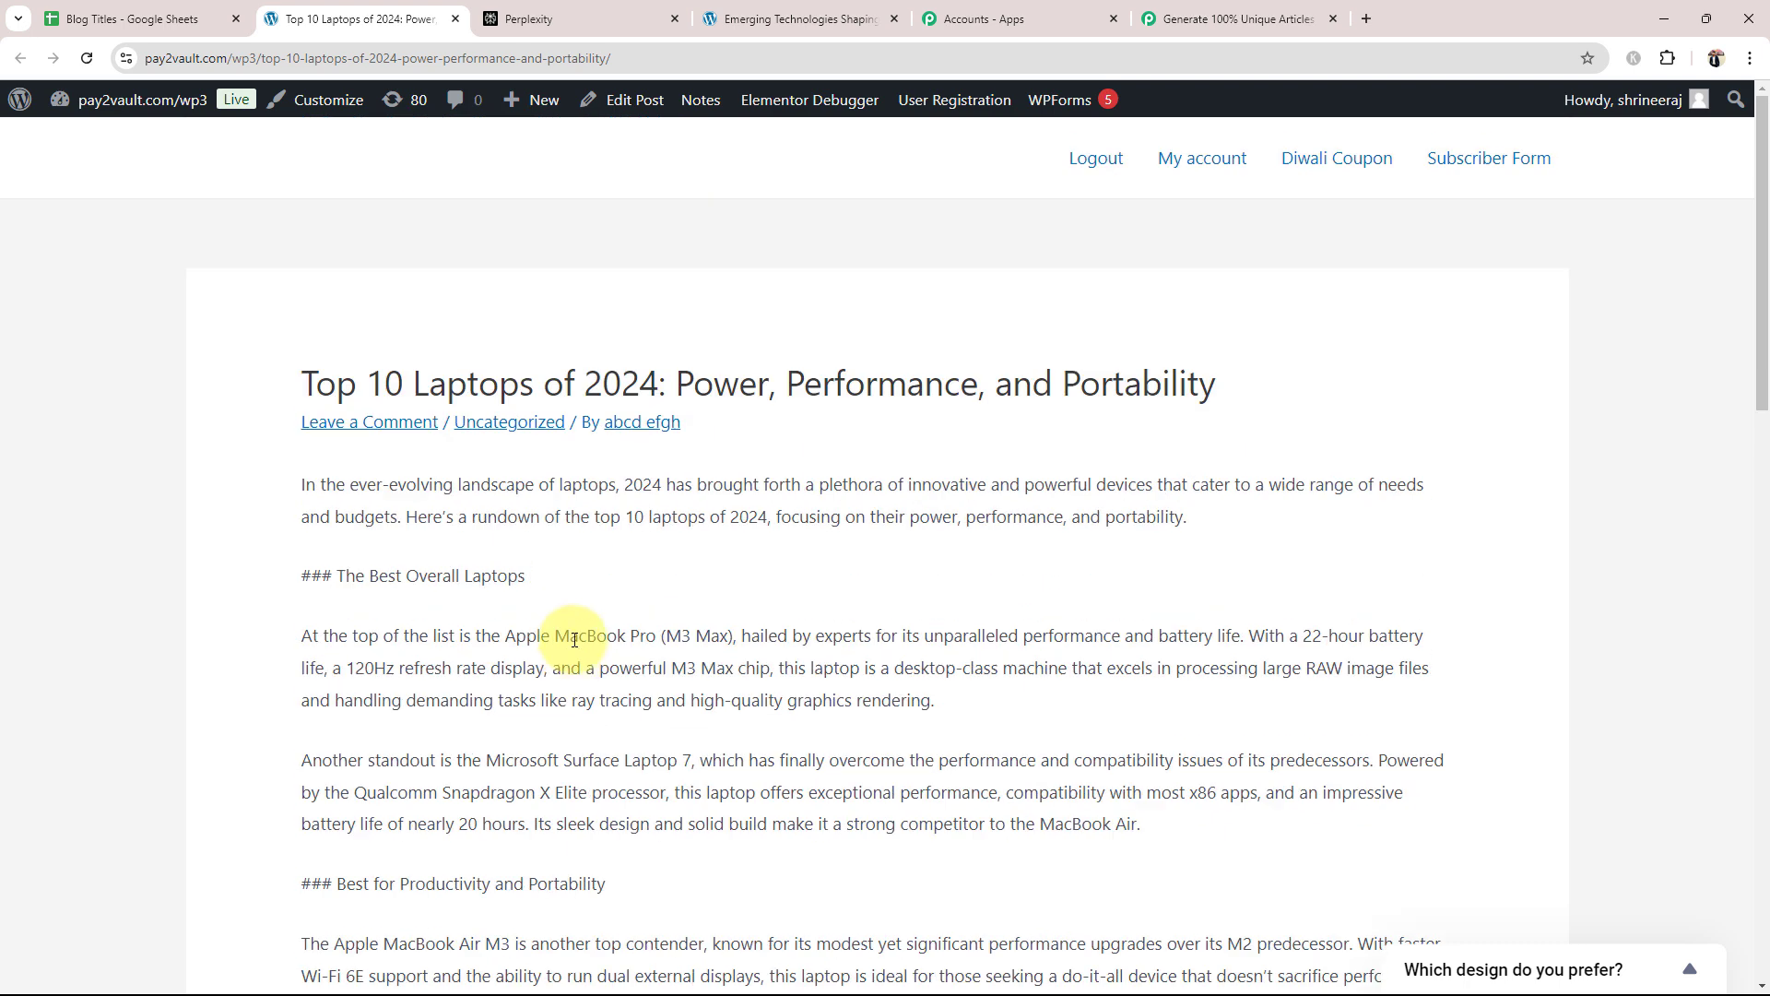
{"action": "left_click", "coordinate": [1267, 17]}
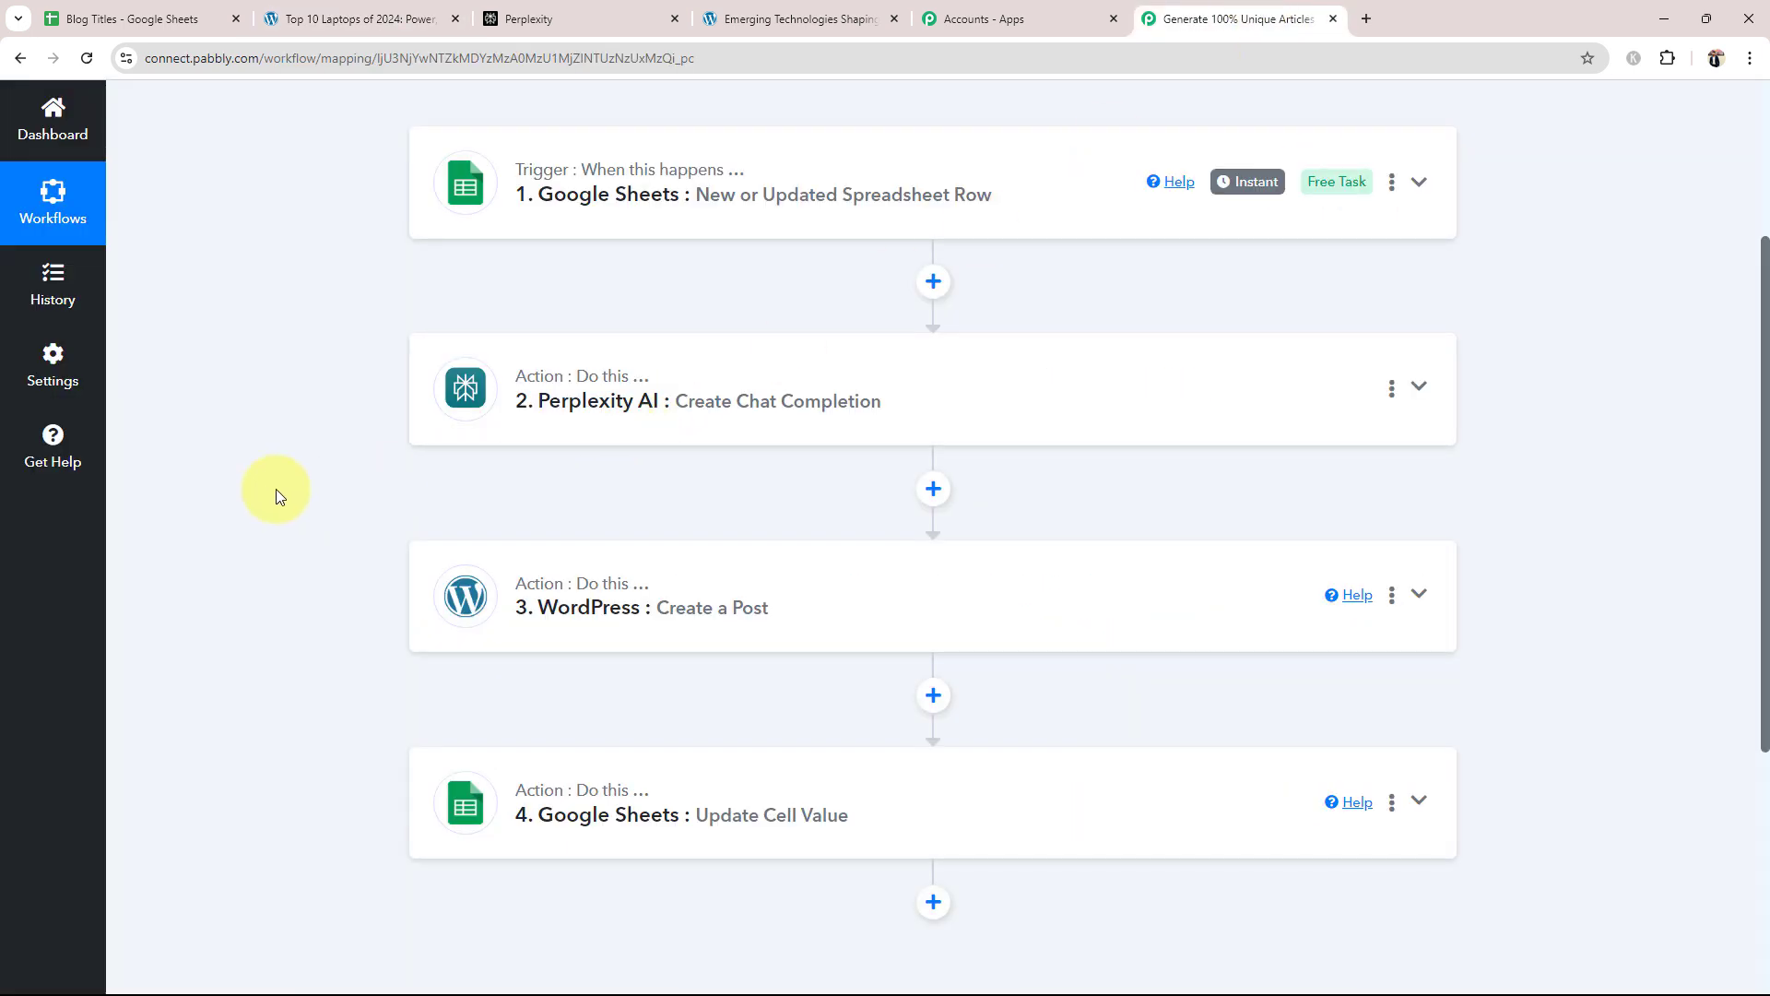